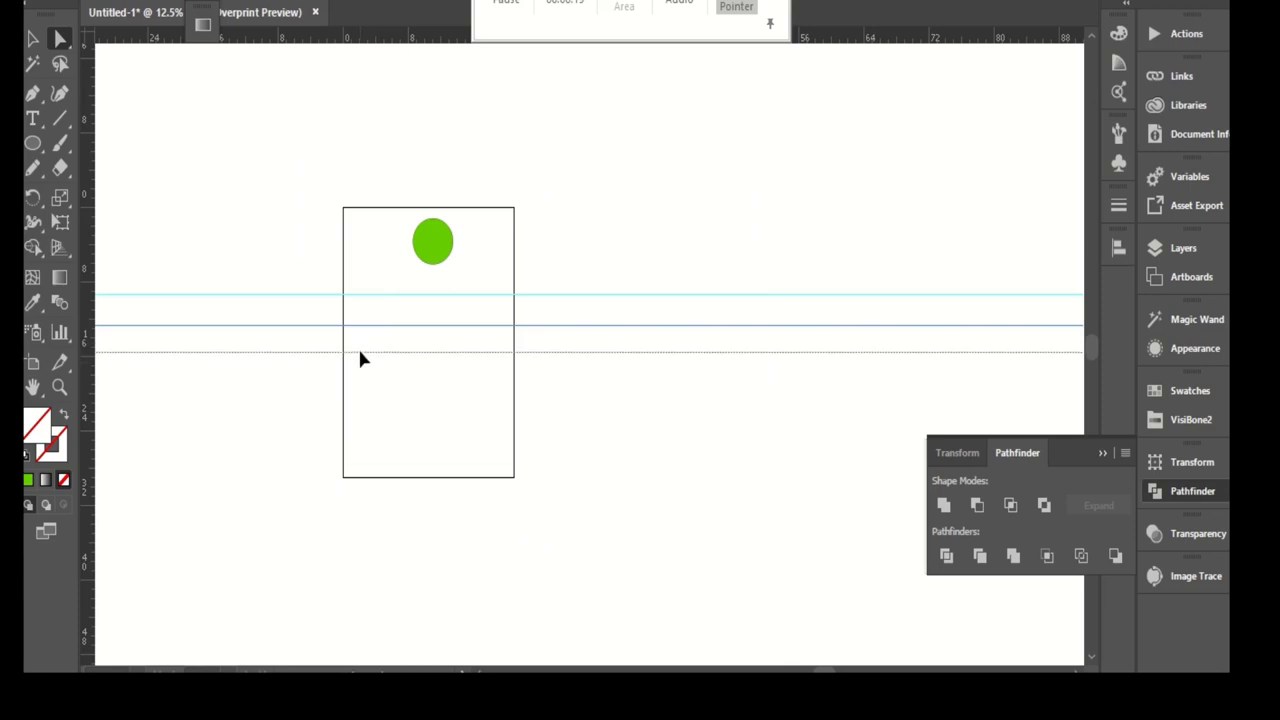
- Select the three horizontal guides and move them up together
mouse_move(324, 44)
mouse_down()
mouse_move(337, 449)
mouse_move(346, 47)
mouse_up()
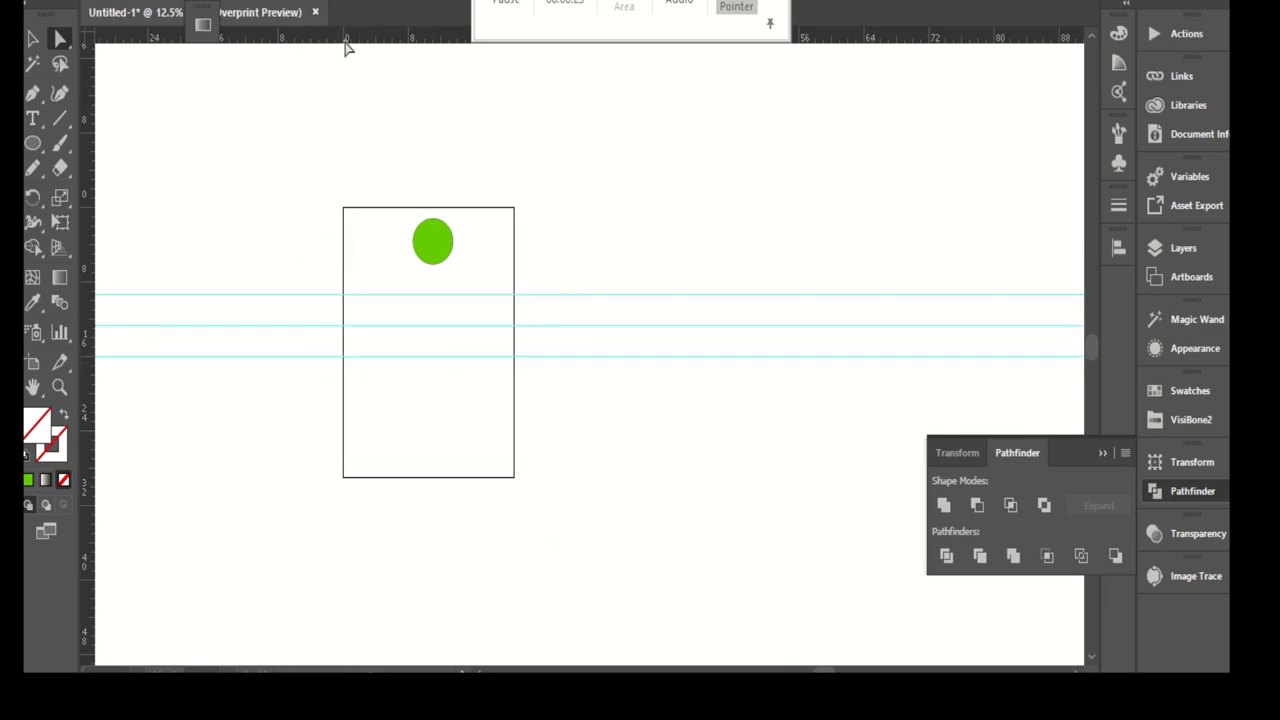
drag(586, 252, 557, 423)
drag(571, 363, 563, 333)
drag(690, 220, 731, 489)
drag(754, 190, 672, 482)
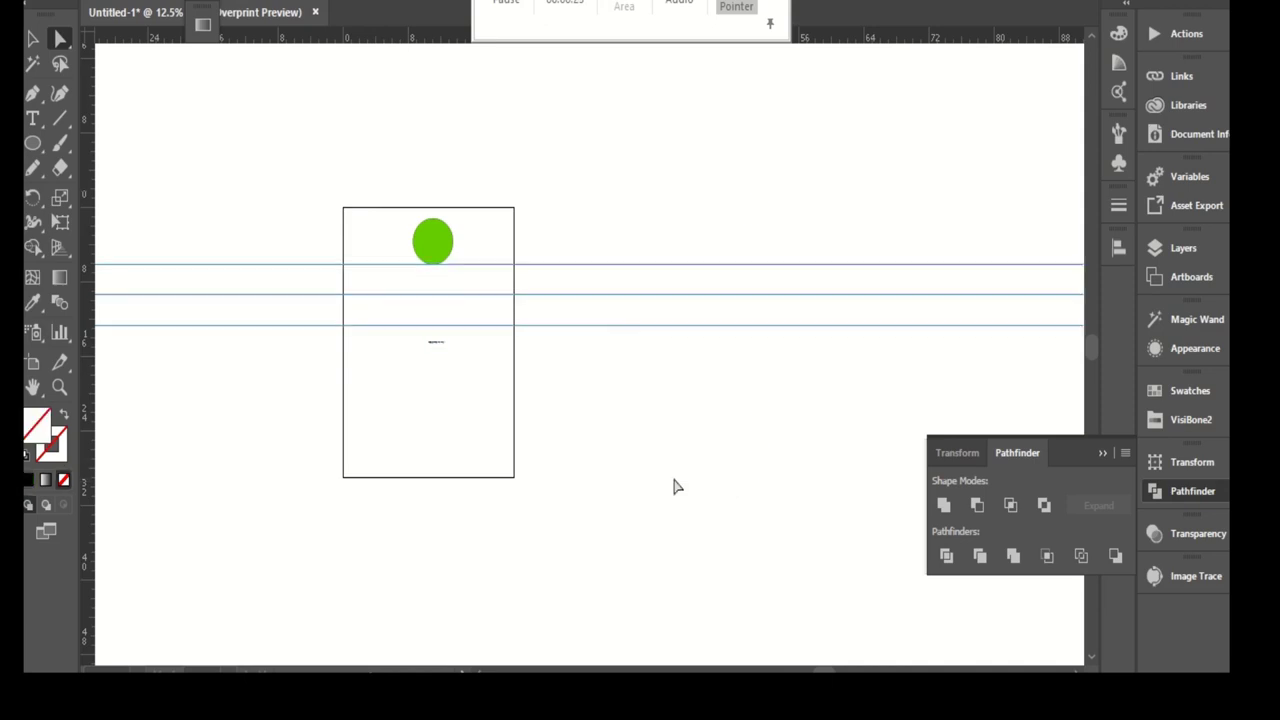
scroll(471, 380, up, 1)
drag(697, 97, 643, 457)
scroll(676, 445, down, 1)
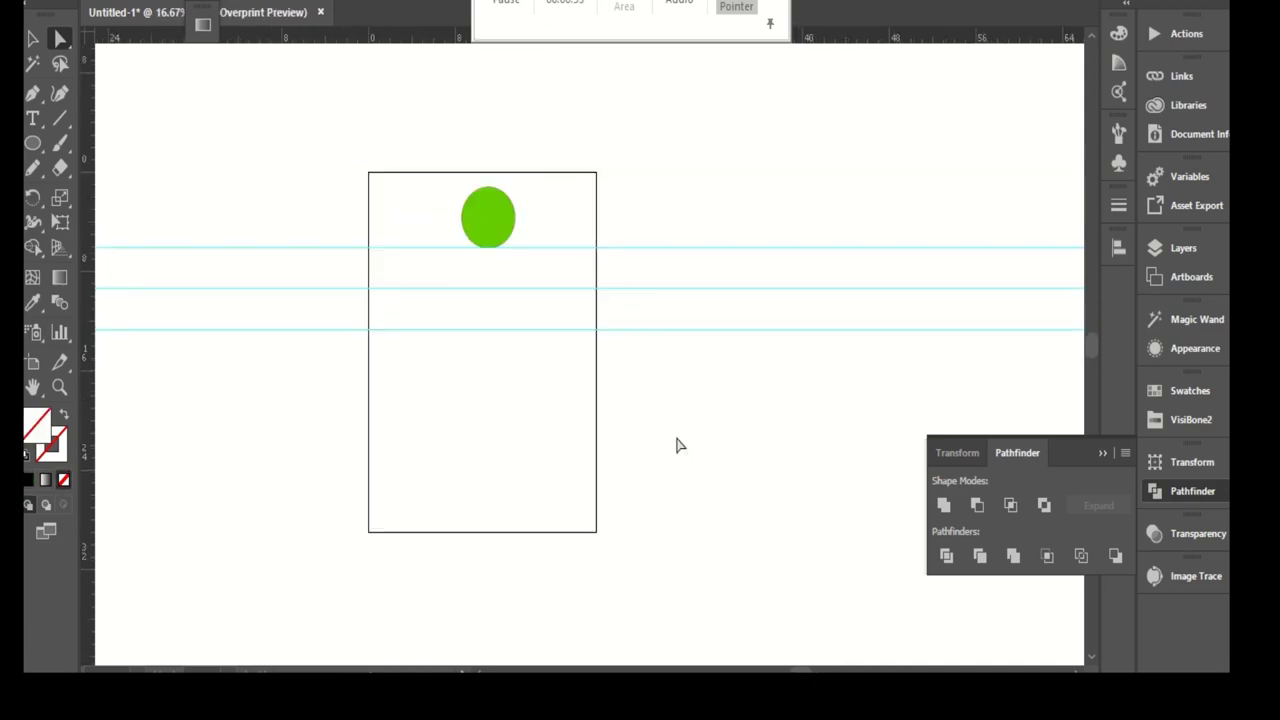
- Expand Layer 1 in the Layers panel to show the group and green ellipse
click(1183, 248)
click(860, 270)
click(850, 292)
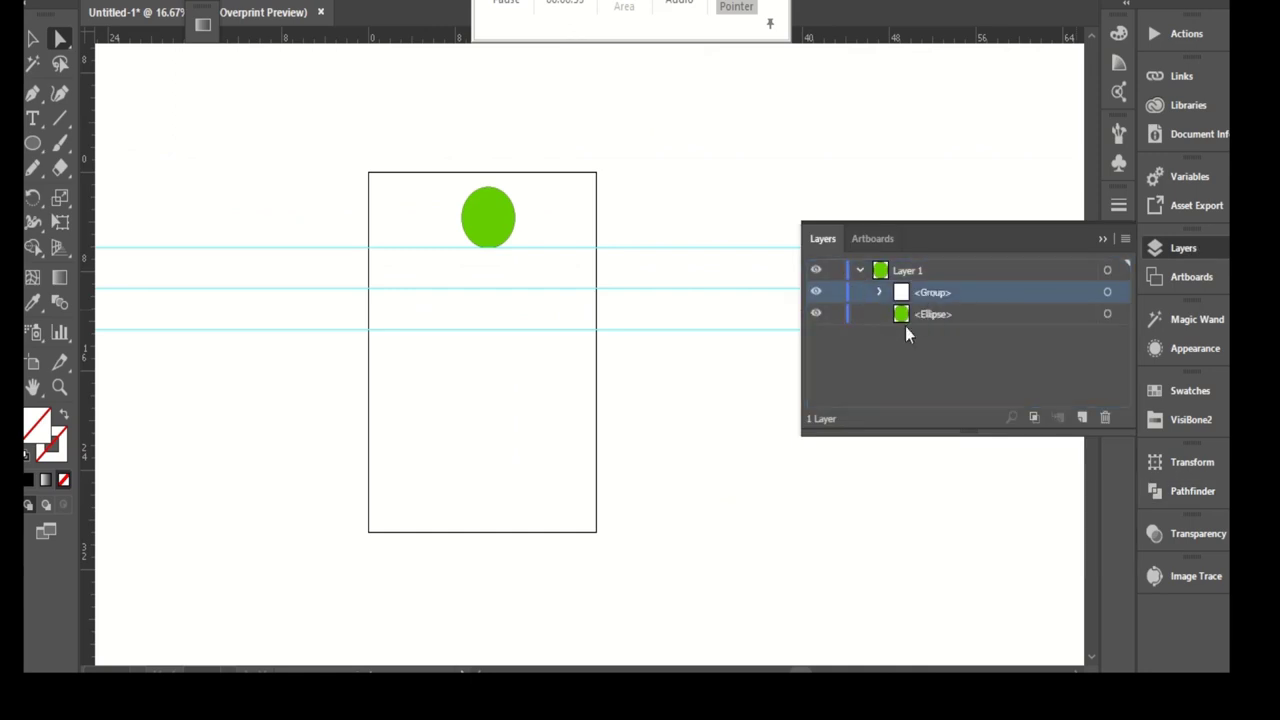
- Stack the green ellipse above the group in Layers and select it
drag(935, 314, 935, 284)
scroll(496, 166, up, 2)
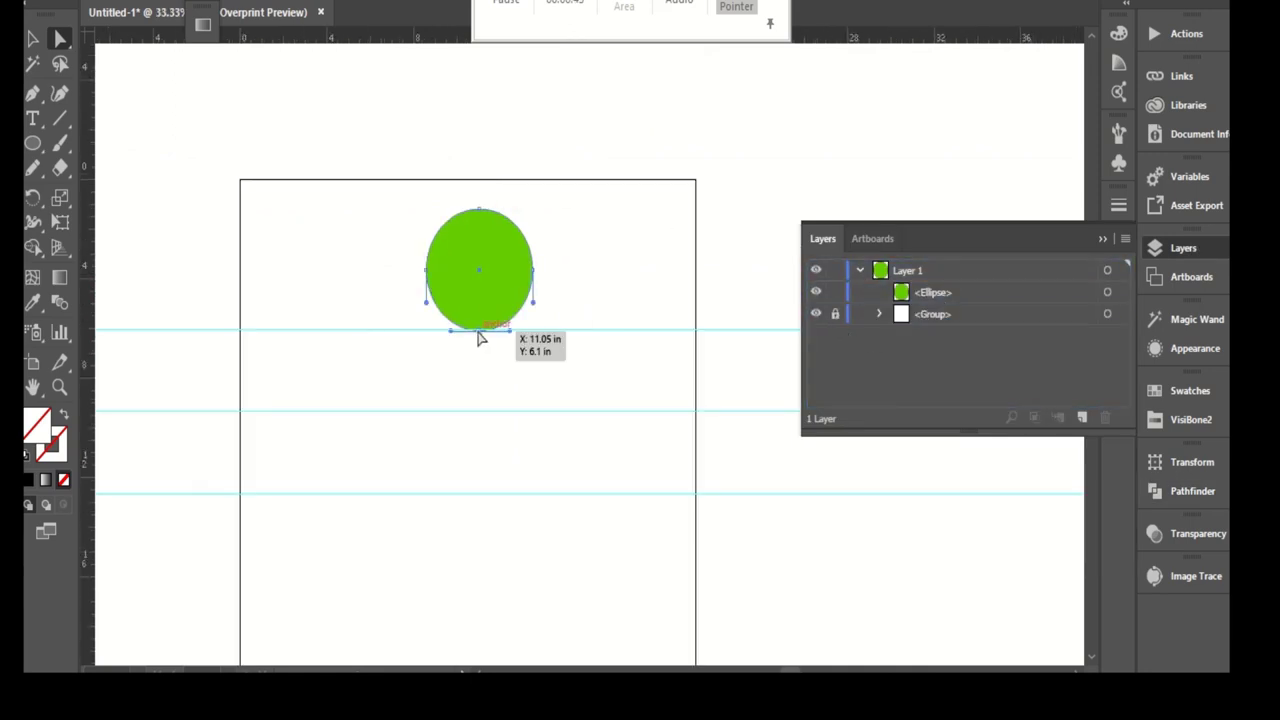
click(472, 246)
scroll(472, 246, up, 1)
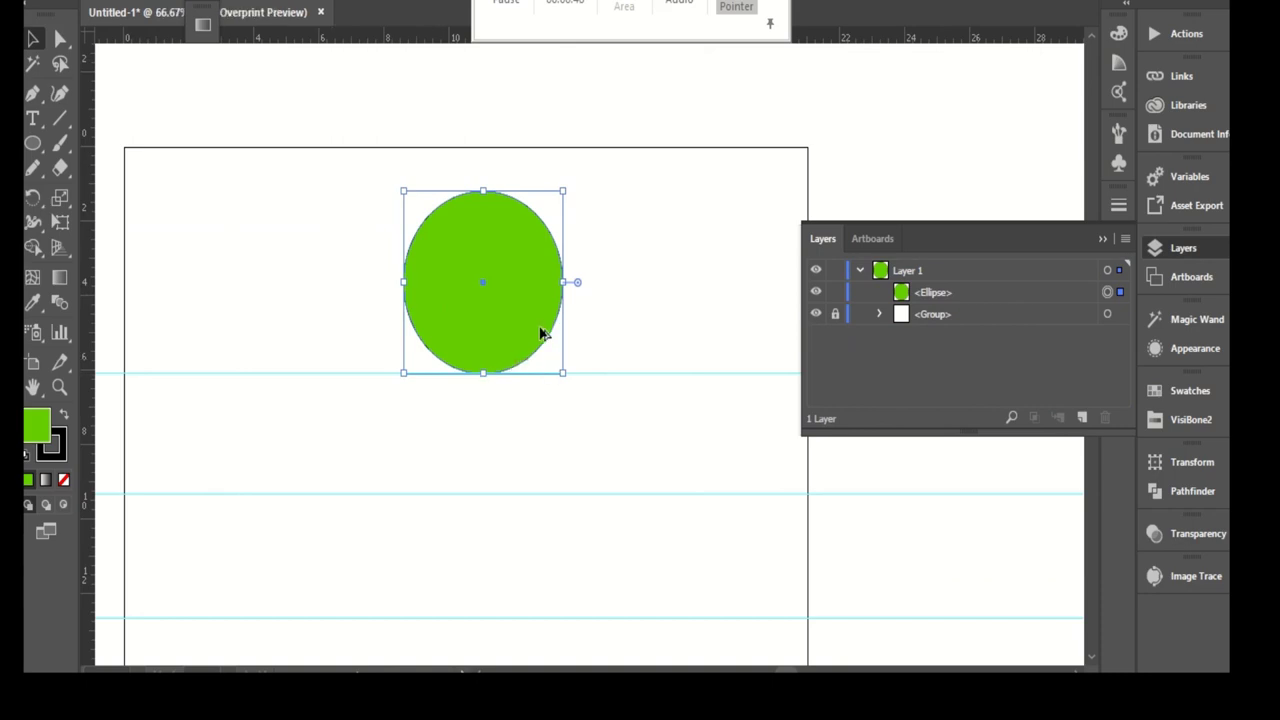
scroll(537, 332, up, 1)
- Add an anchor point and make the lower anchors sharp corners for a pointed chin
key(p)
click(552, 358)
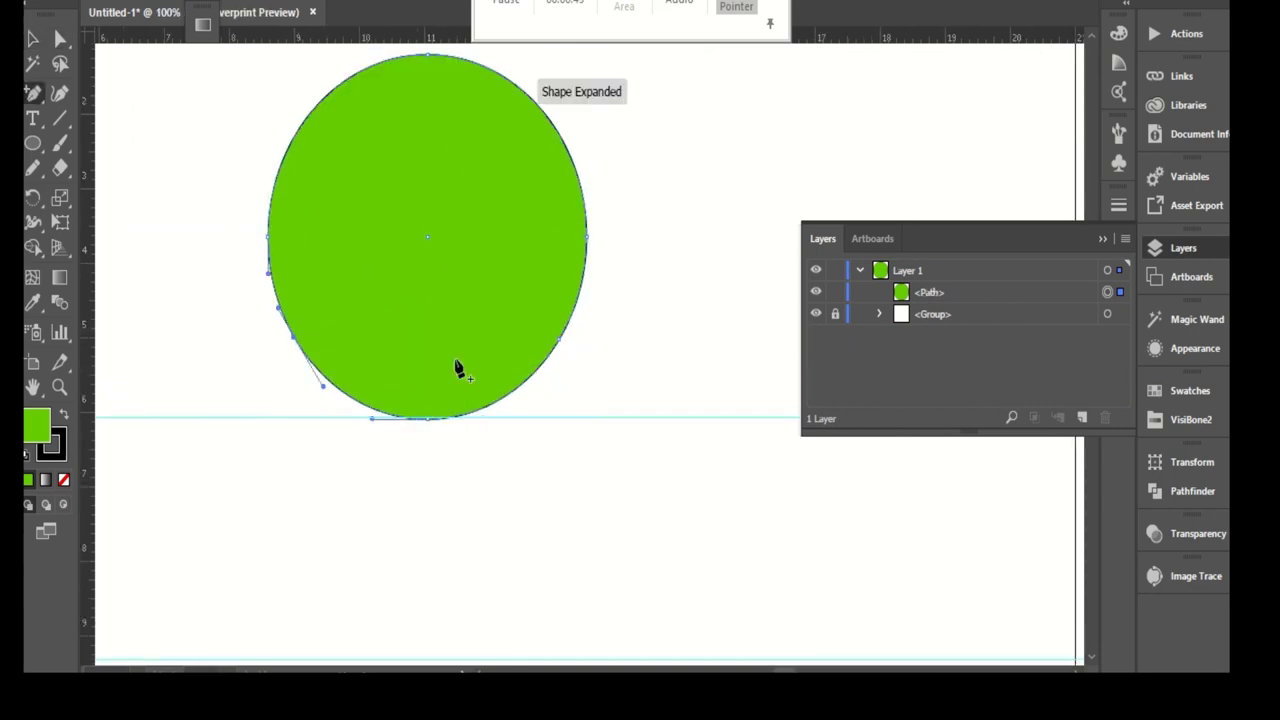
alt+click(558, 342)
alt+click(292, 345)
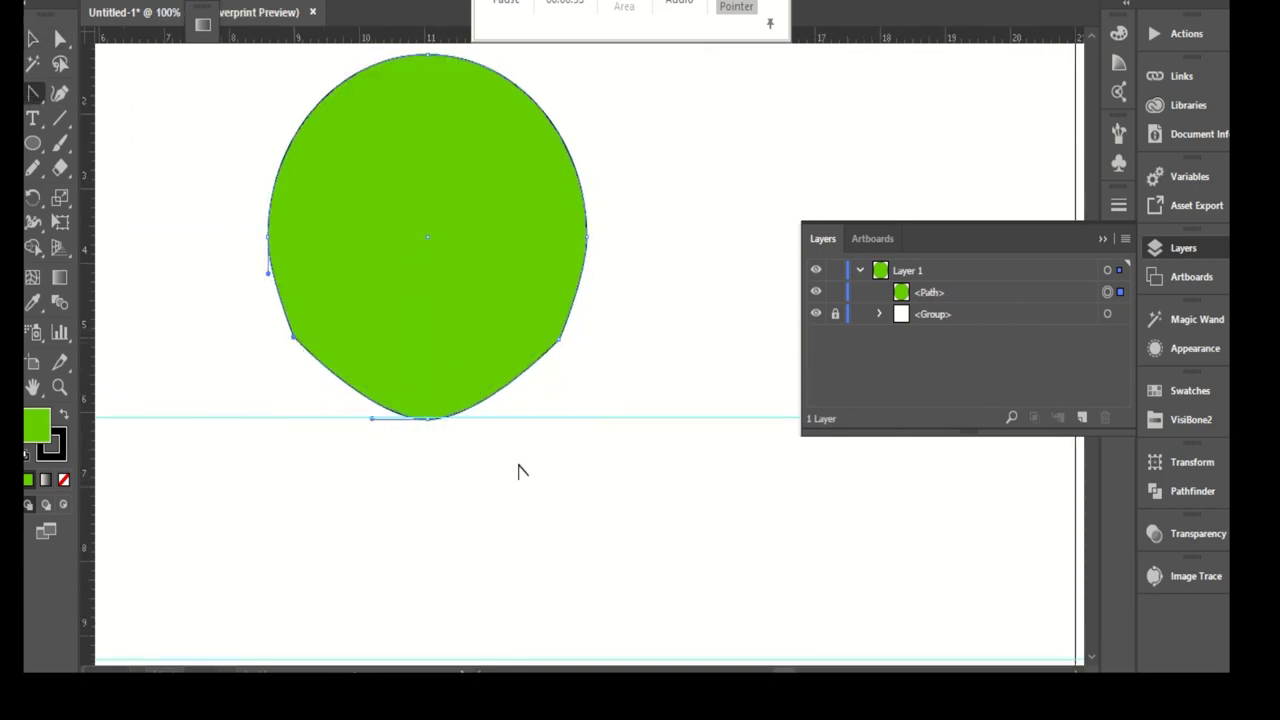
- Narrow the green shape from both sides and shift it right
key(v)
click(501, 295)
drag(614, 311, 574, 311)
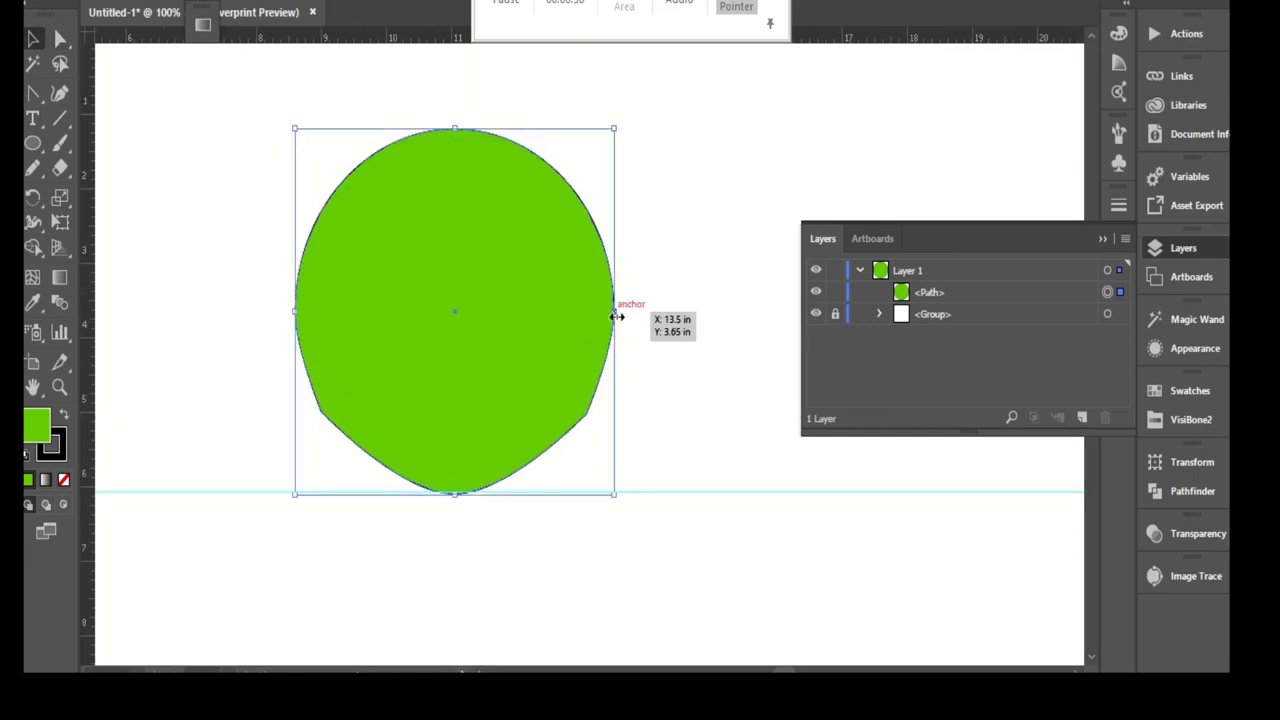
drag(294, 311, 302, 311)
key(a)
mouse_move(534, 357)
mouse_down()
mouse_move(560, 350)
mouse_move(500, 391)
mouse_up()
- Widen the top-left and top-right curves of the head
scroll(610, 440, down, 3)
scroll(577, 185, up, 3)
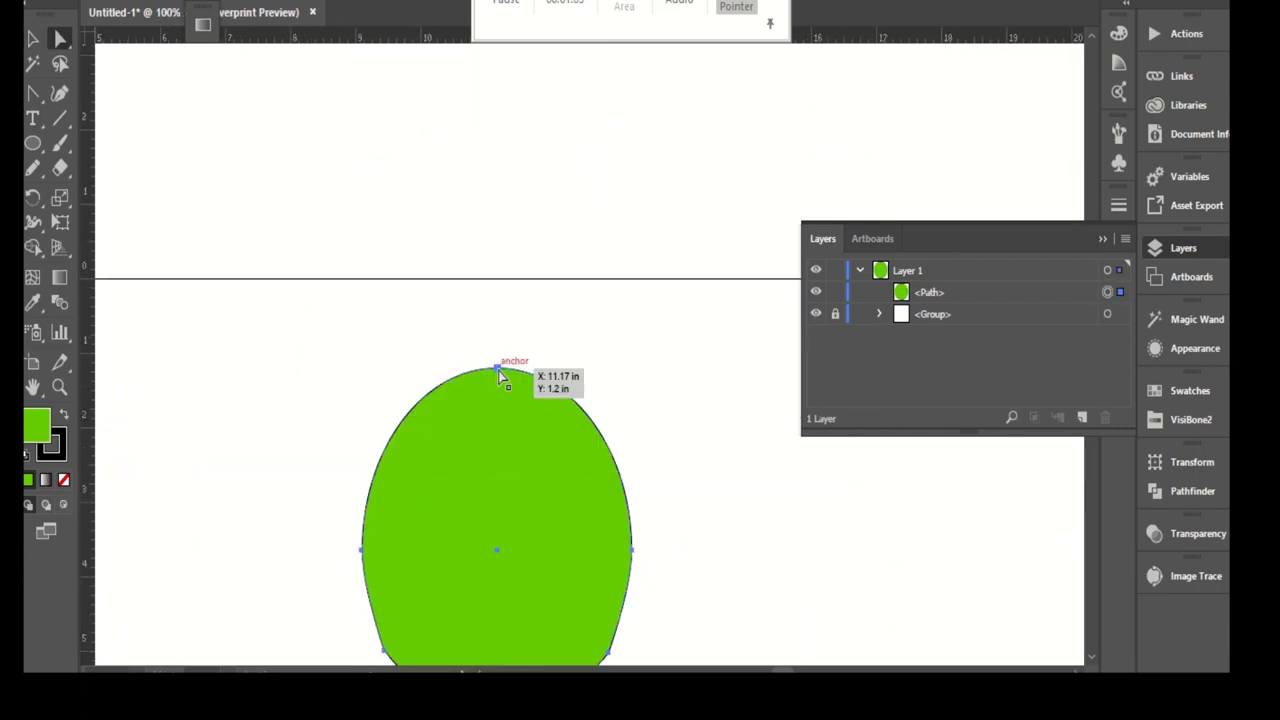
scroll(523, 217, down, 1)
scroll(507, 332, up, 2)
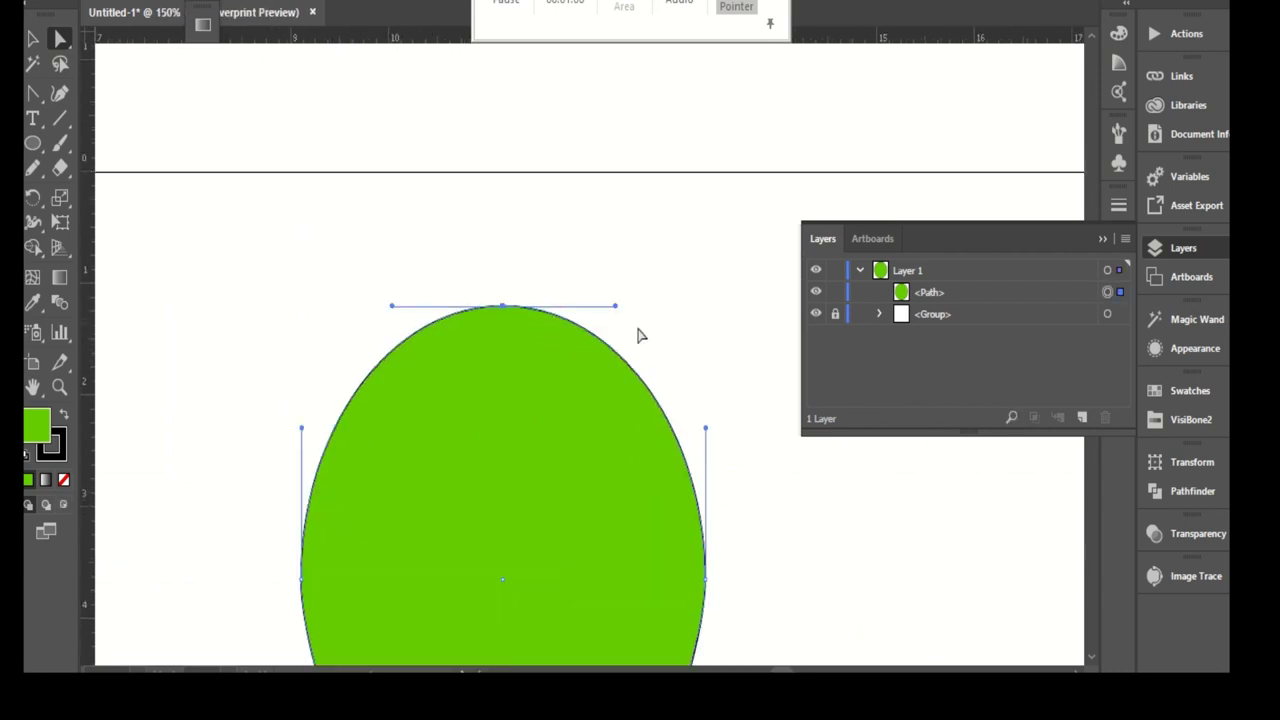
drag(615, 307, 644, 306)
drag(384, 306, 334, 306)
- Drag the top anchor's handles to broaden the top of the head further
scroll(391, 240, down, 1)
scroll(486, 260, down, 1)
scroll(547, 268, up, 1)
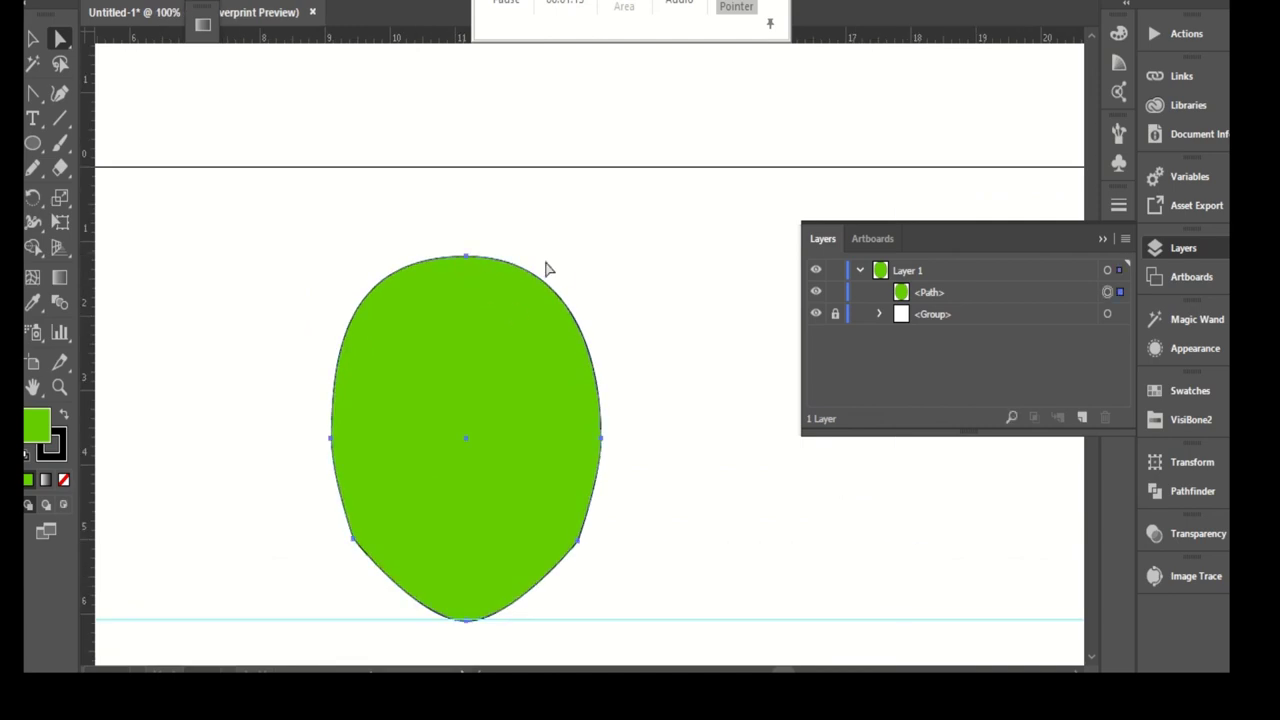
scroll(508, 260, up, 1)
click(445, 254)
drag(587, 255, 686, 257)
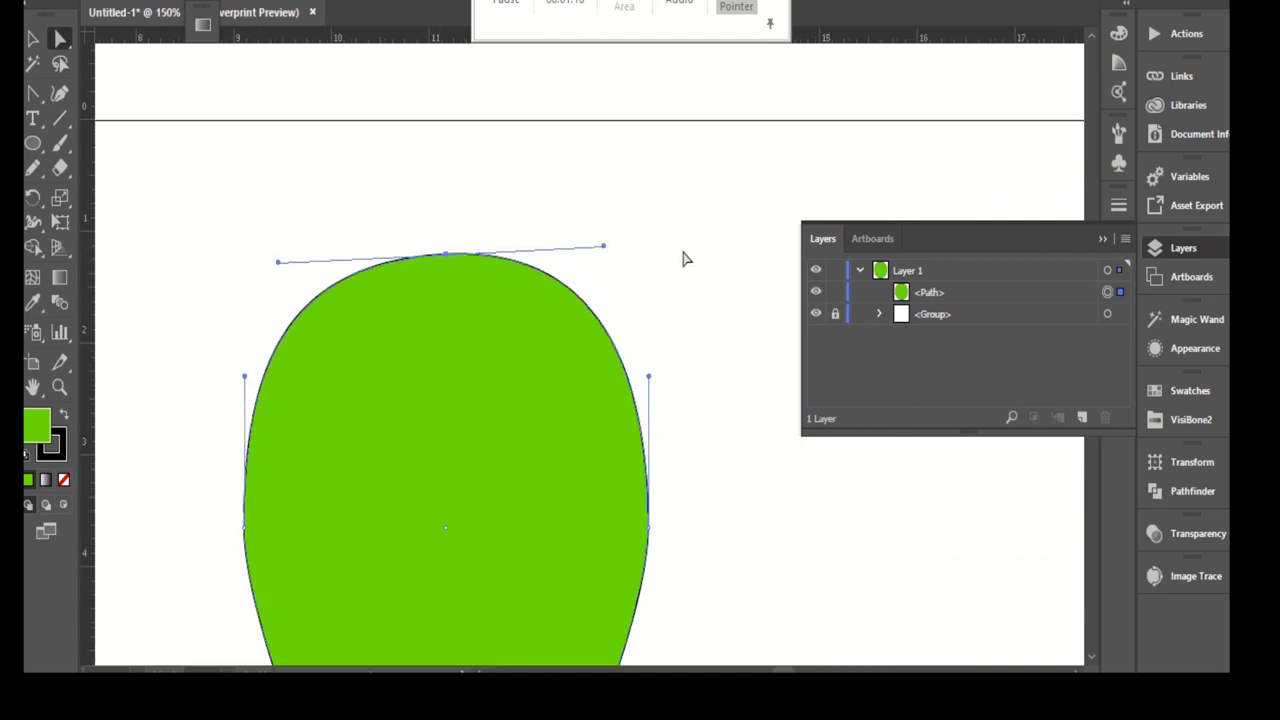
scroll(660, 250, down, 2)
scroll(600, 265, up, 1)
scroll(520, 285, up, 2)
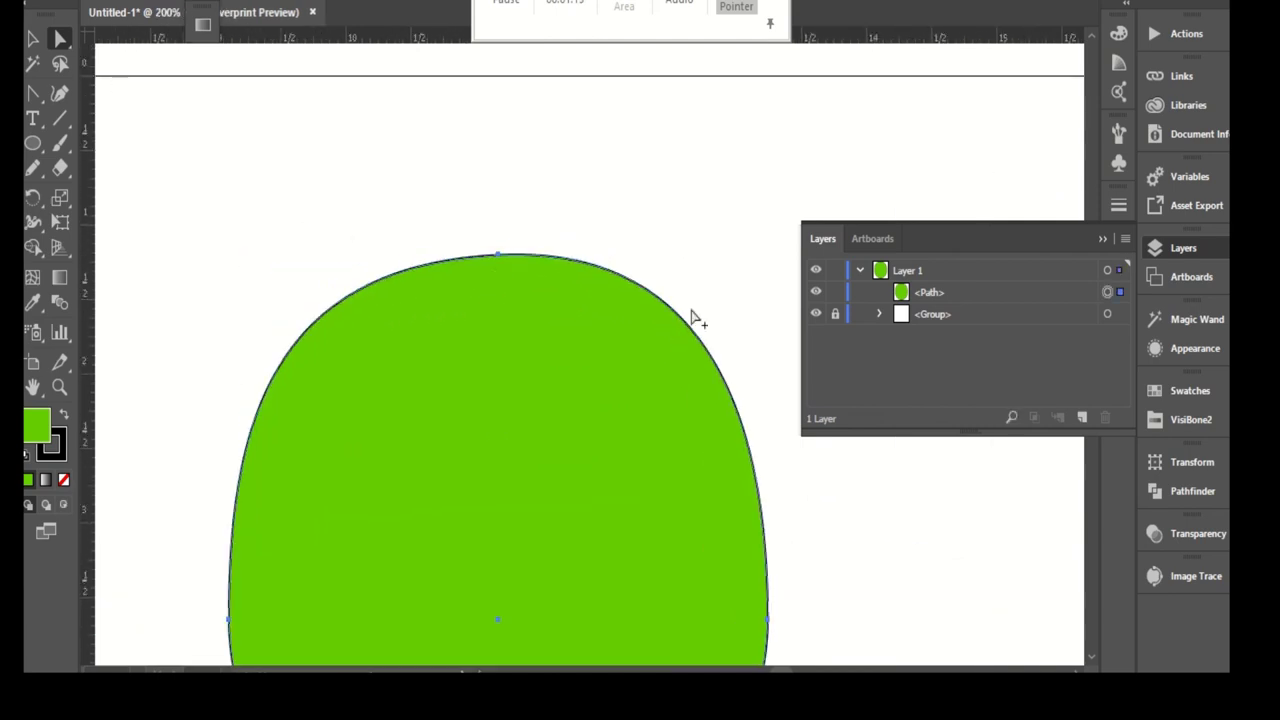
scroll(420, 216, down, 1)
scroll(570, 270, down, 1)
scroll(700, 315, down, 1)
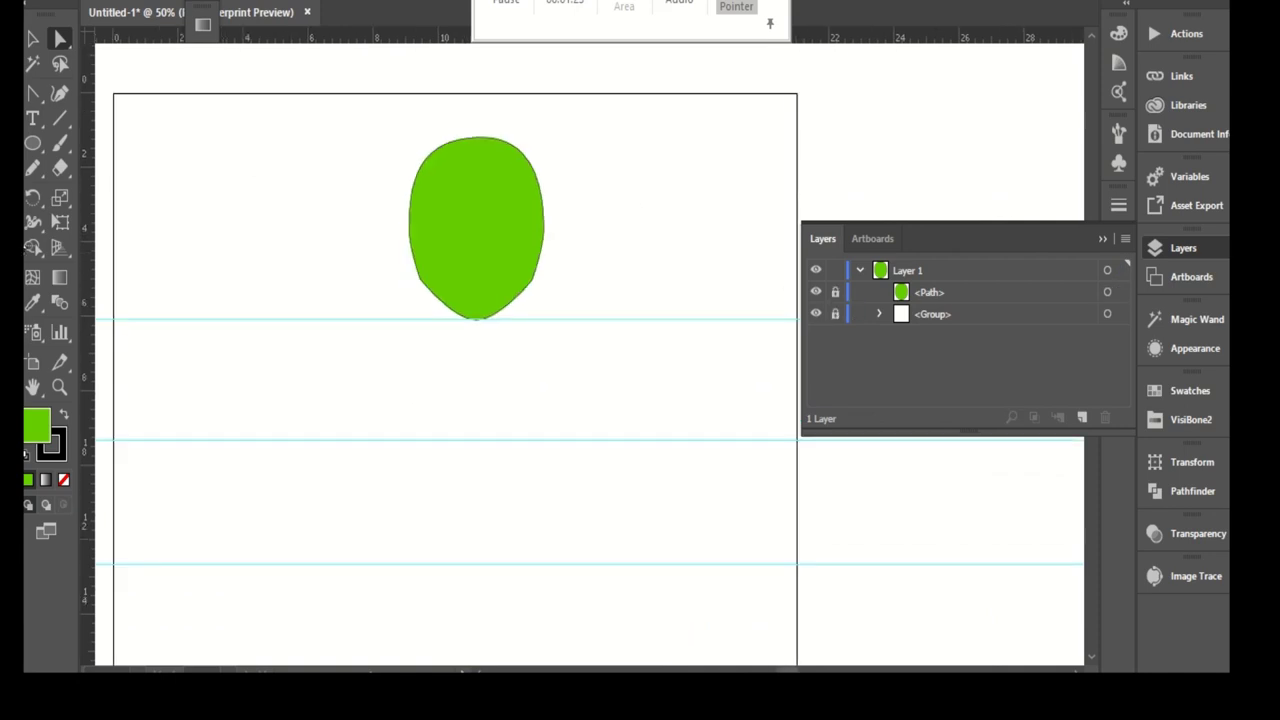
- Draw the first three slanted guide lines below the head with the Pen tool
key(p)
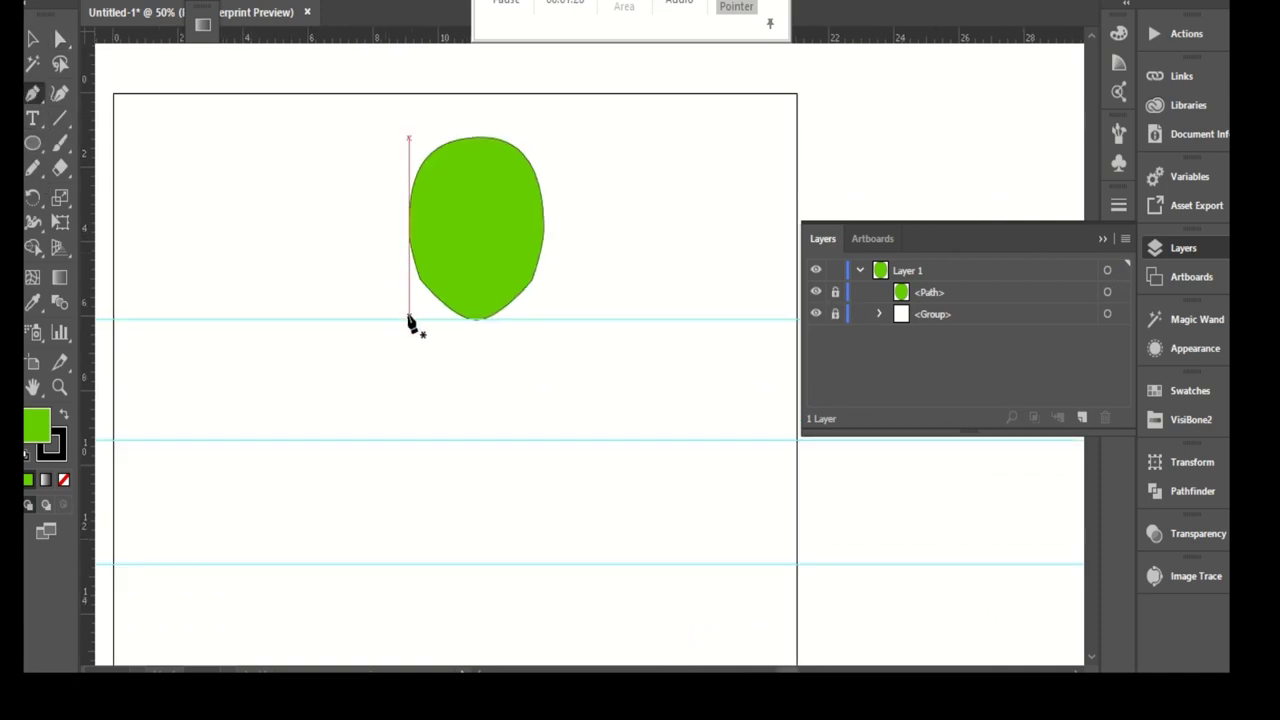
click(349, 261)
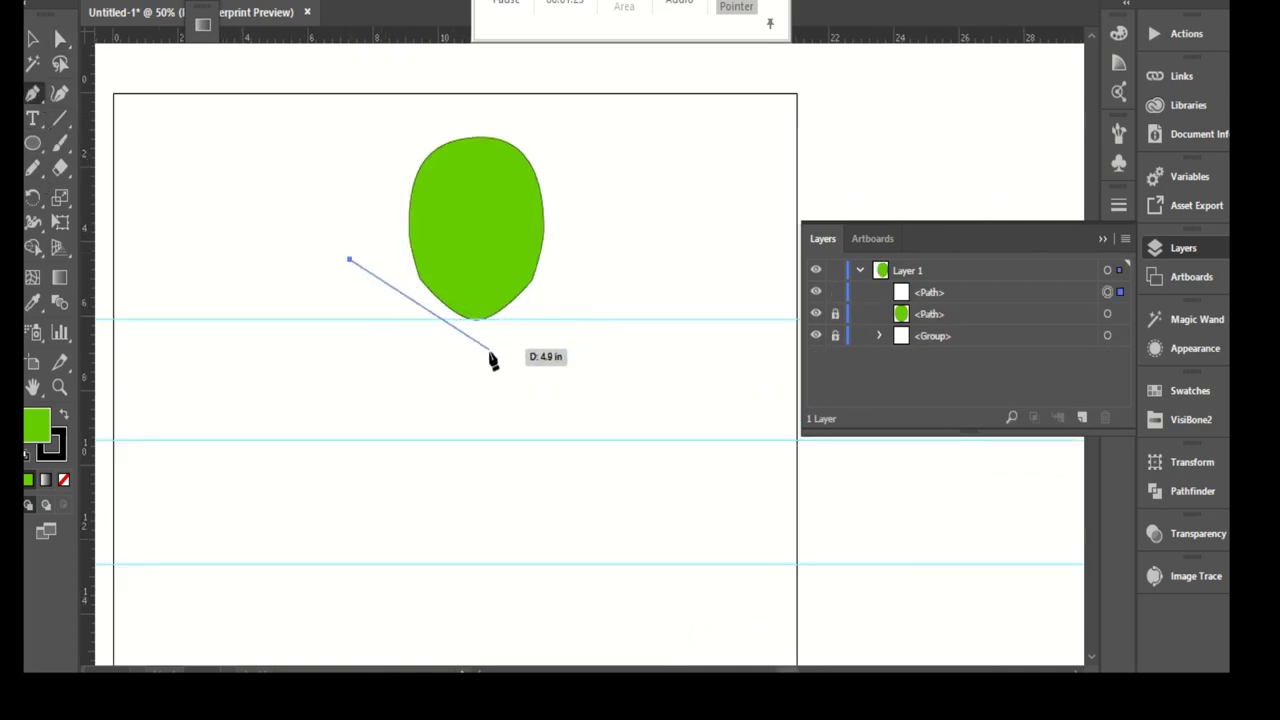
key(ctrl+z)
click(350, 318)
click(628, 456)
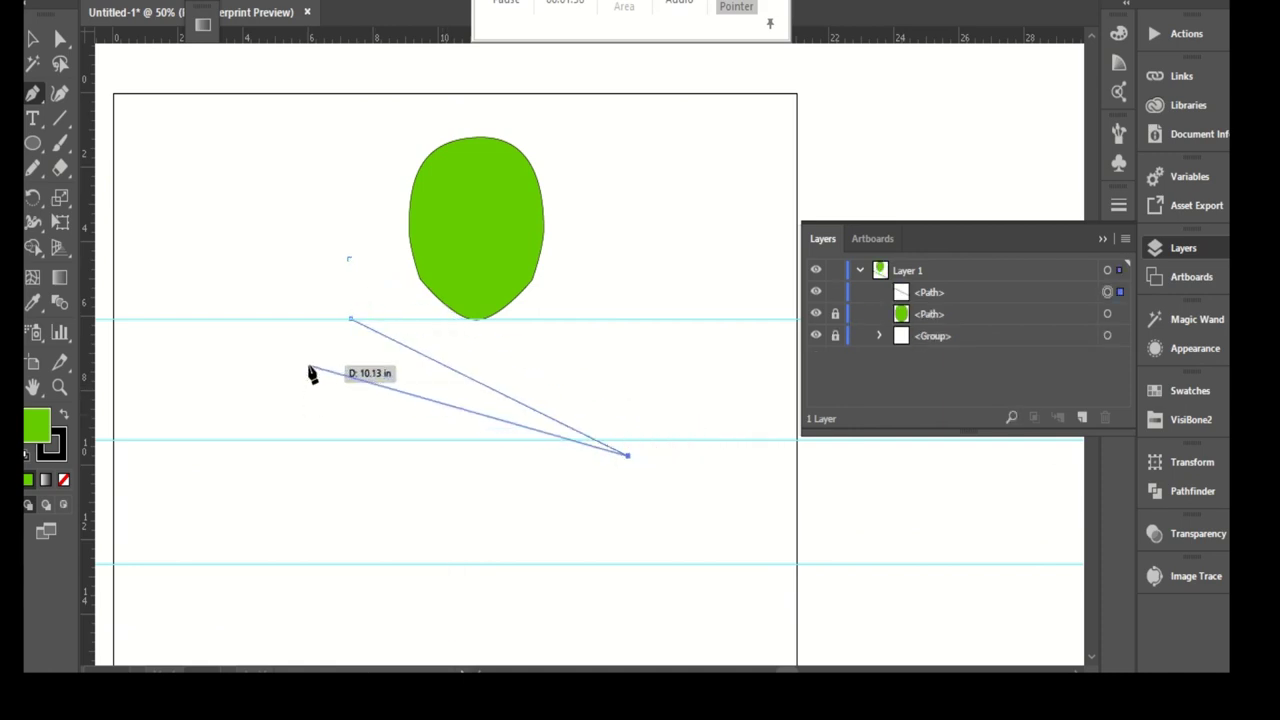
key(Escape)
click(322, 356)
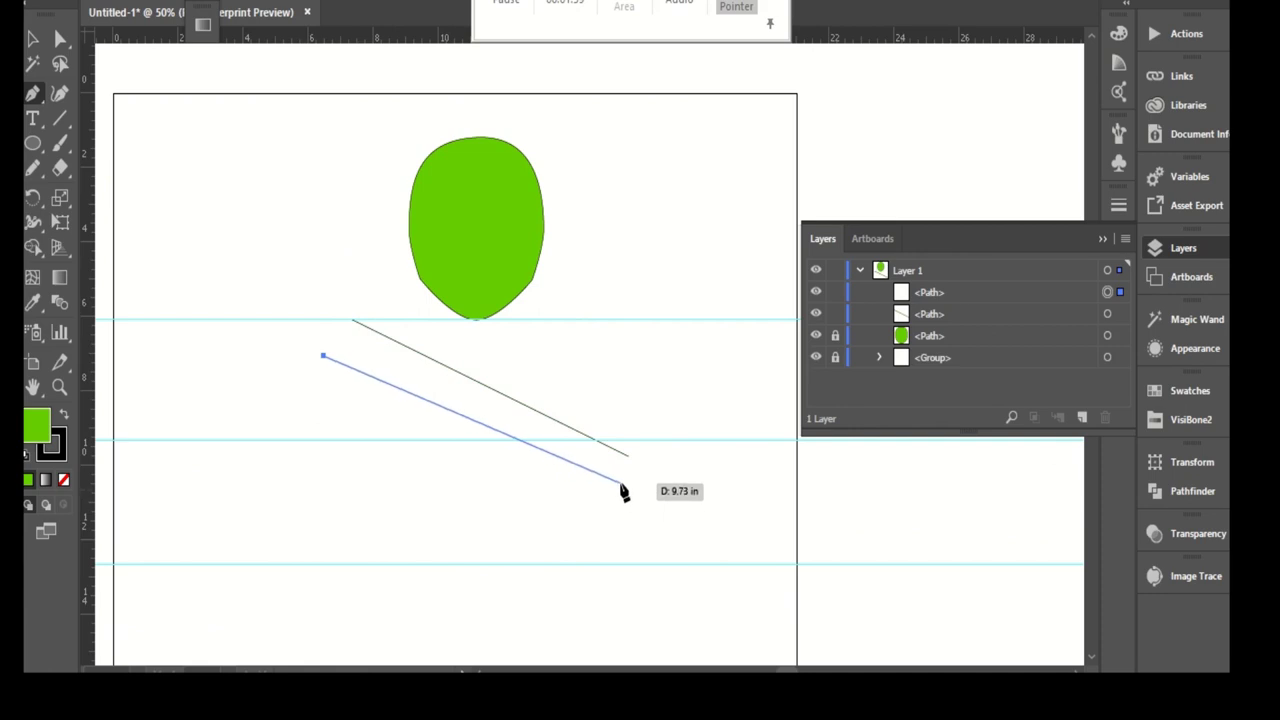
click(628, 501)
scroll(620, 440, down, 2)
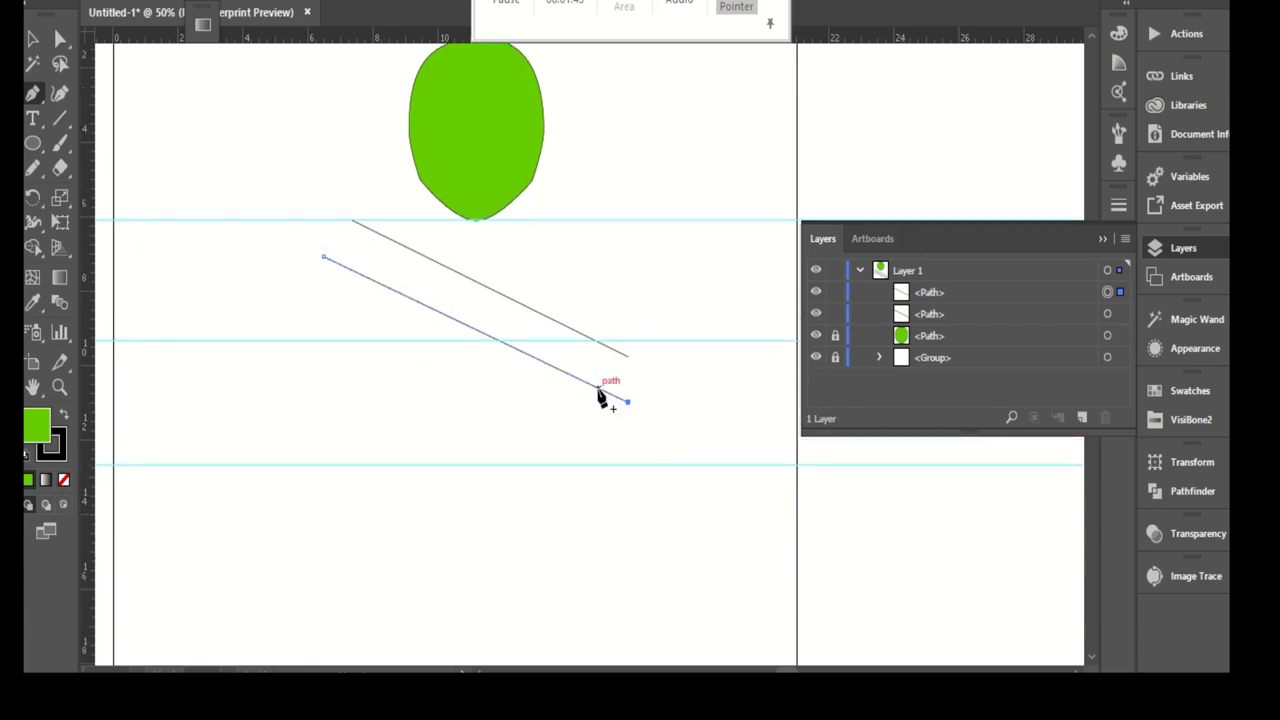
key(Escape)
click(615, 464)
click(350, 590)
scroll(505, 343, down, 1)
key(Escape)
- Draw two more slanted guide lines lower down the figure
scroll(463, 506, down, 1)
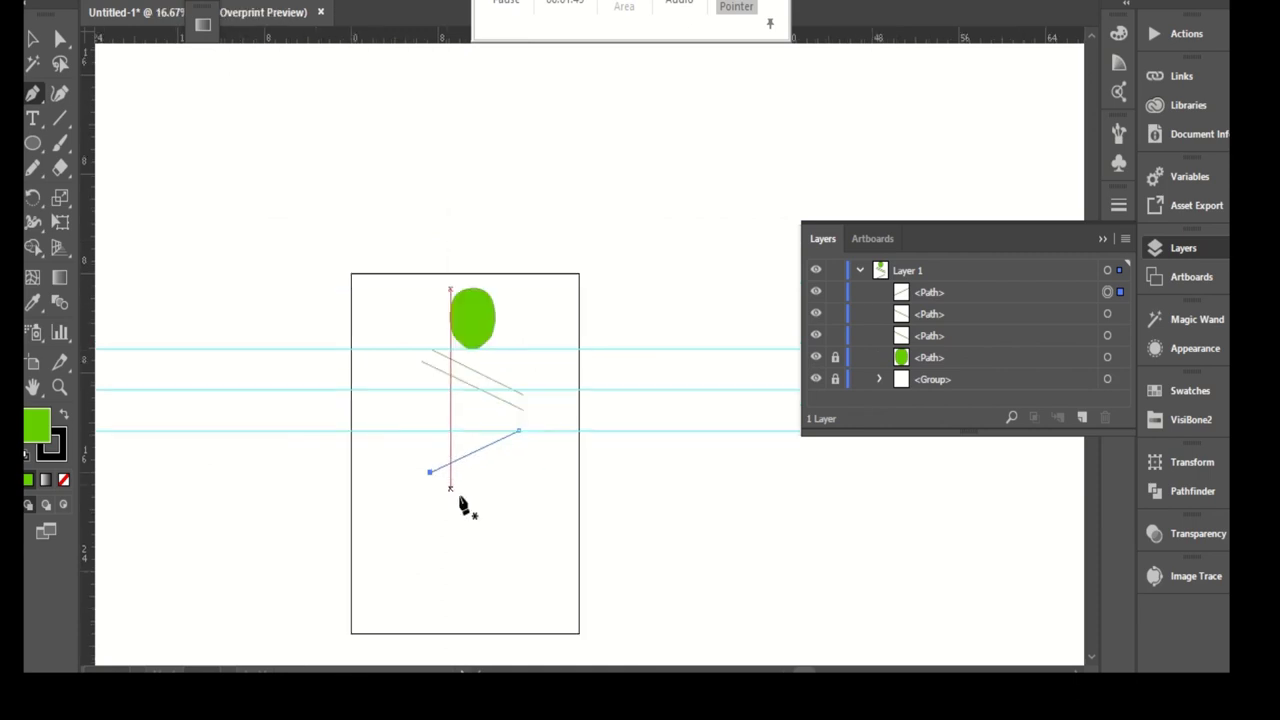
scroll(560, 500, up, 2)
scroll(437, 517, down, 1)
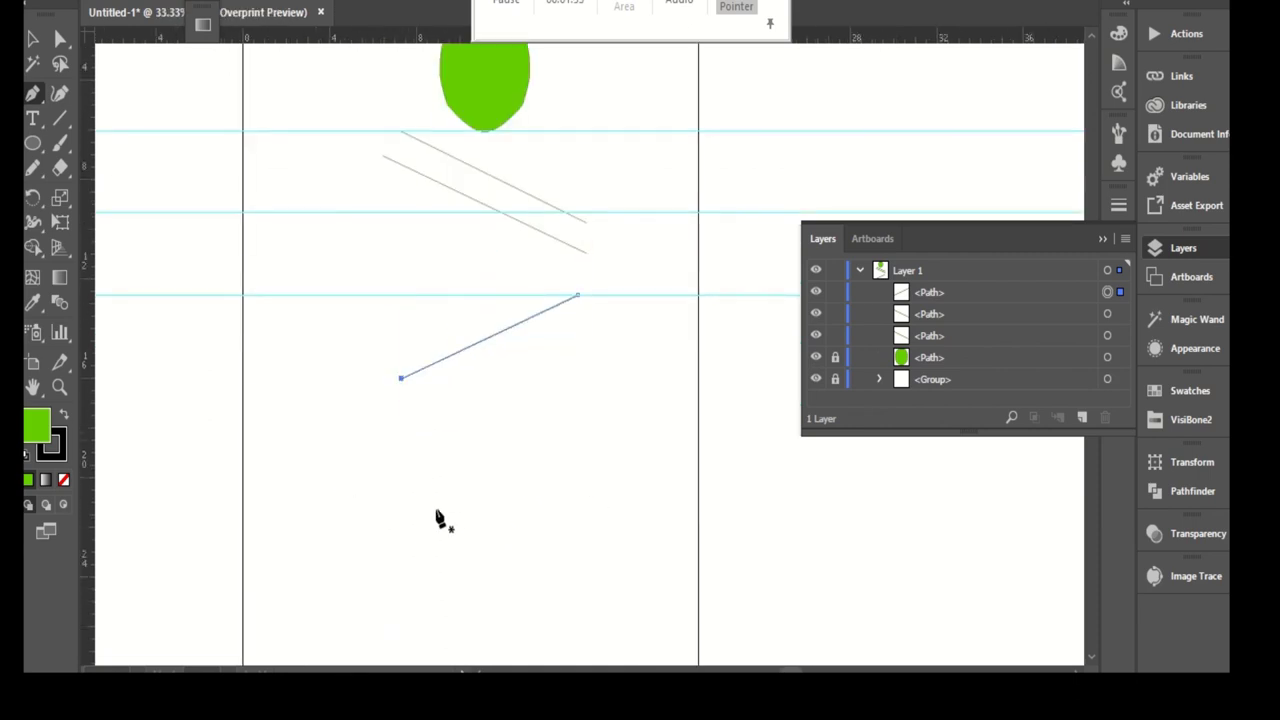
click(401, 515)
scroll(612, 452, down, 2)
click(593, 359)
scroll(593, 370, down, 3)
scroll(571, 400, down, 2)
click(609, 411)
click(436, 580)
key(ctrl+z)
click(458, 599)
- Group all the drawn guide lines and select the new group in Layers
key(ctrl+a)
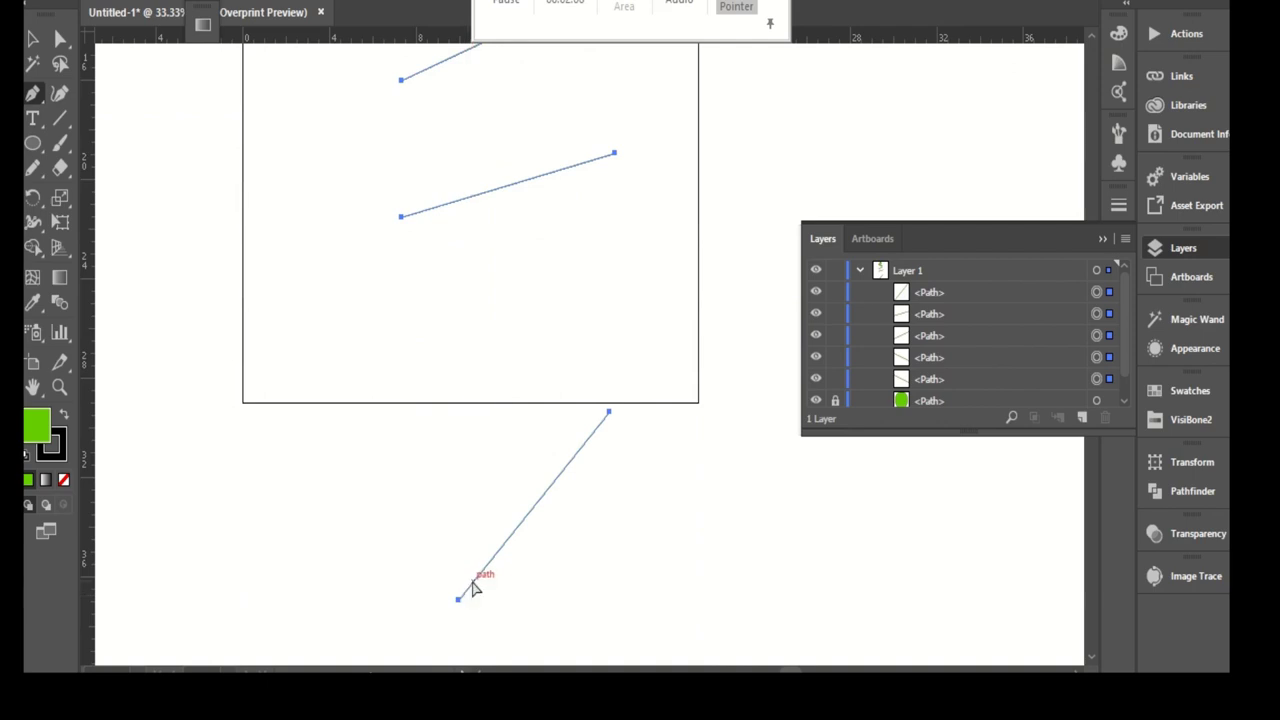
key(ctrl+g)
click(977, 294)
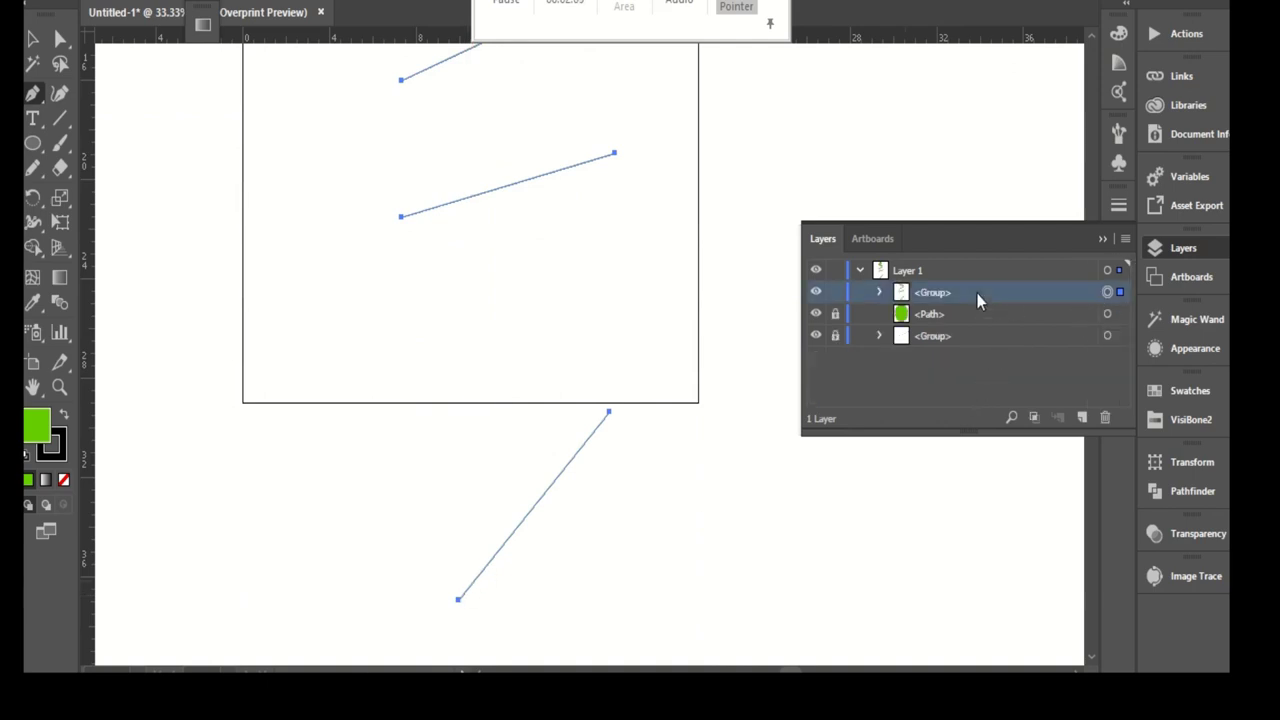
- Name the guide-line group layer 'lines to specify distance for each part' and lock it
double_click(935, 298)
text(lines to specify distance for)
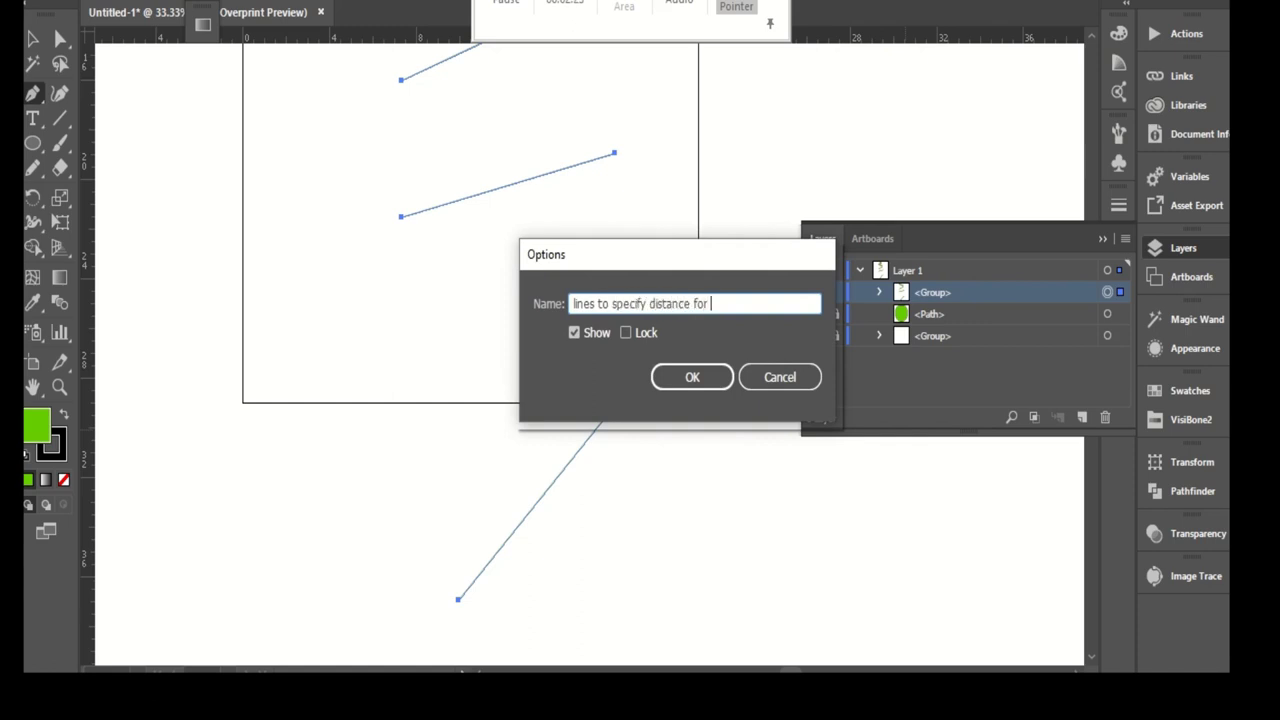
text(t)
key(Return)
click(835, 292)
scroll(543, 351, down, 3)
scroll(511, 251, up, 5)
- Sketch both sides of the neck and the left shoulder with the Pencil tool
click(31, 164)
scroll(485, 162, up, 1)
drag(488, 158, 487, 238)
drag(540, 148, 531, 250)
scroll(563, 271, up, 1)
scroll(578, 242, up, 1)
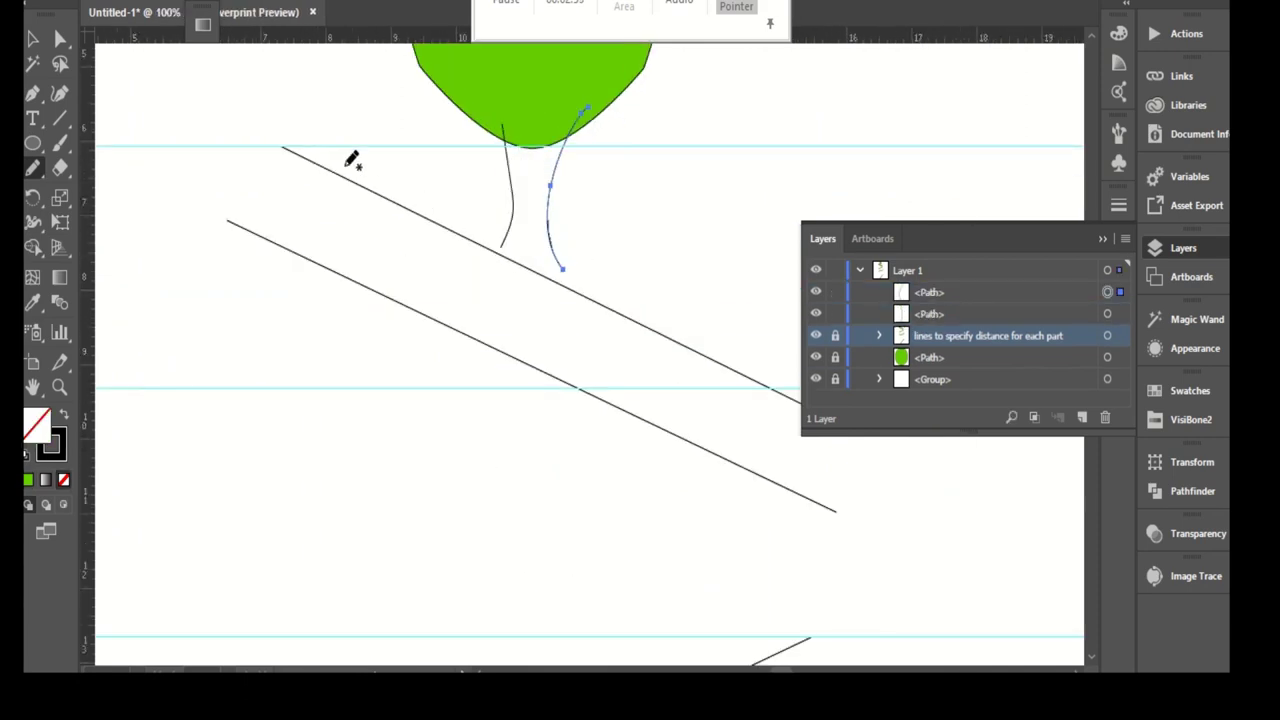
drag(478, 236, 298, 272)
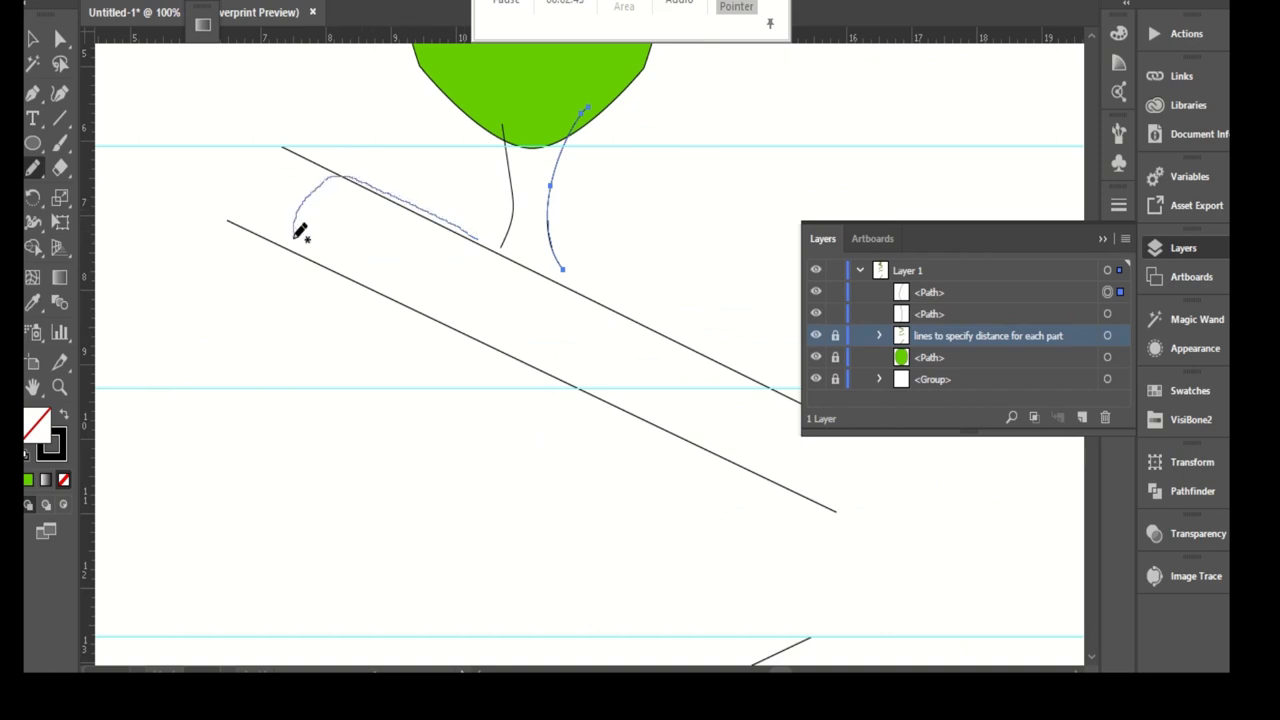
scroll(332, 172, down, 2)
scroll(488, 232, up, 1)
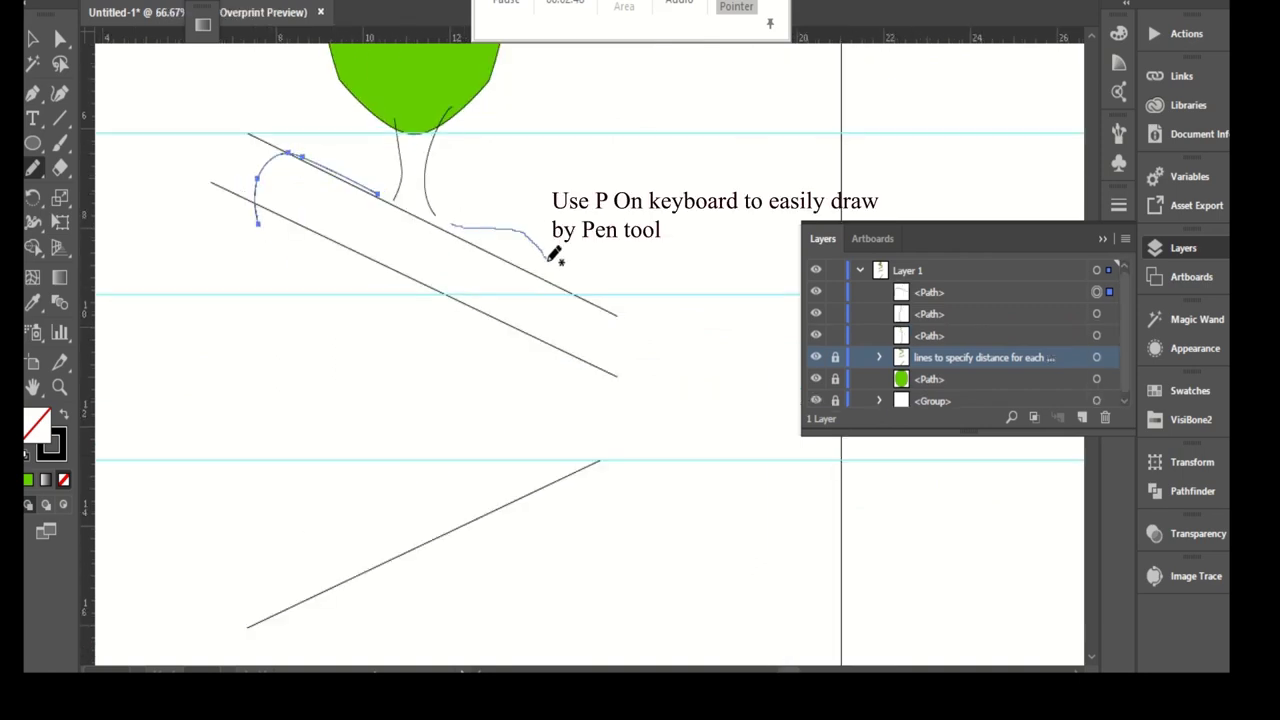
scroll(575, 300, down, 2)
scroll(555, 290, up, 2)
- Draw the other shoulder and the arm outline down-left and back up to the armpit
mouse_move(478, 166)
mouse_down()
mouse_move(523, 183)
mouse_move(548, 266)
mouse_up()
scroll(518, 194, down, 1)
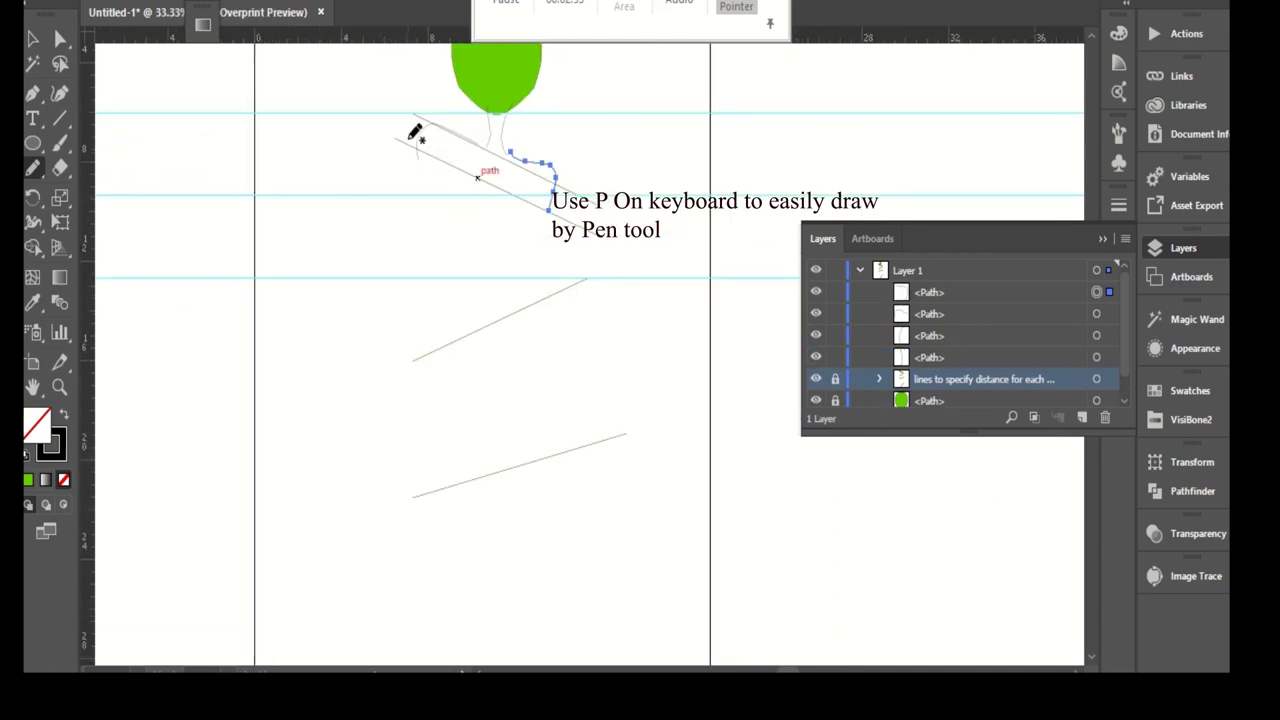
mouse_move(416, 162)
mouse_down()
mouse_move(478, 146)
mouse_move(377, 206)
mouse_move(310, 305)
mouse_up()
key(ctrl+z)
mouse_move(436, 132)
mouse_down()
mouse_move(329, 255)
mouse_move(380, 240)
mouse_up()
key(ctrl+z)
drag(418, 150, 343, 244)
drag(320, 318, 437, 168)
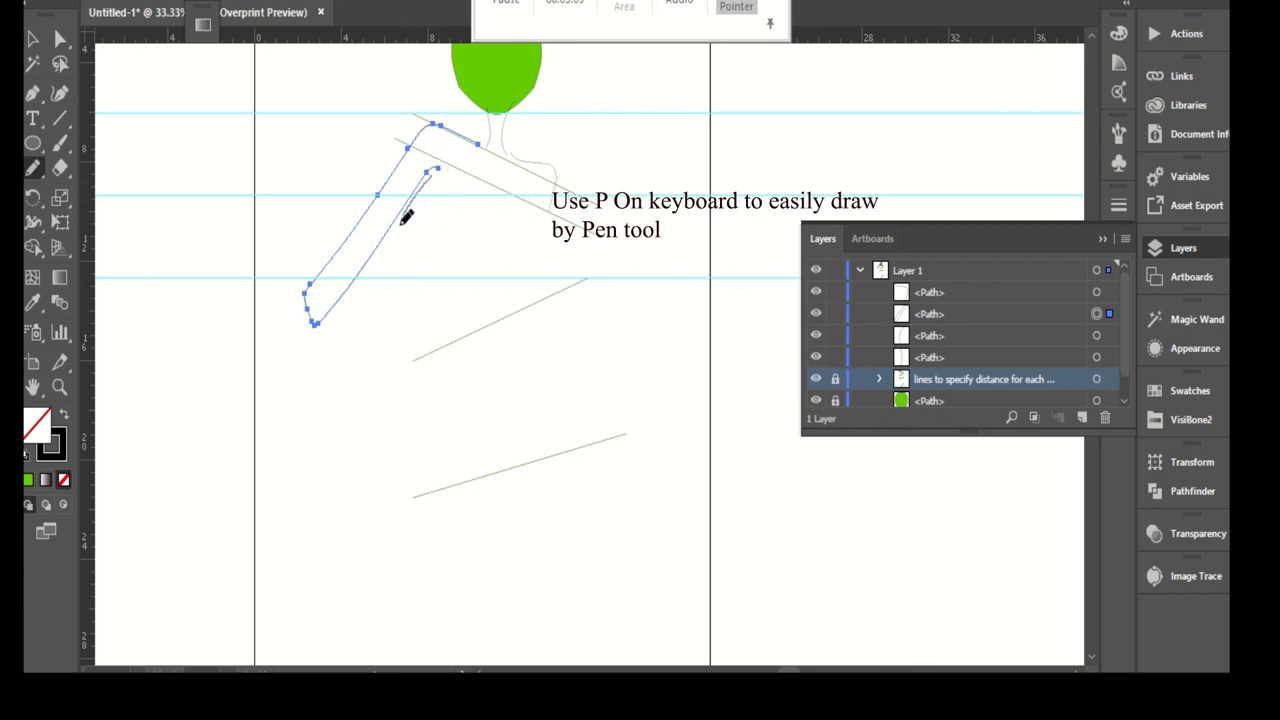
scroll(470, 200, right, 1)
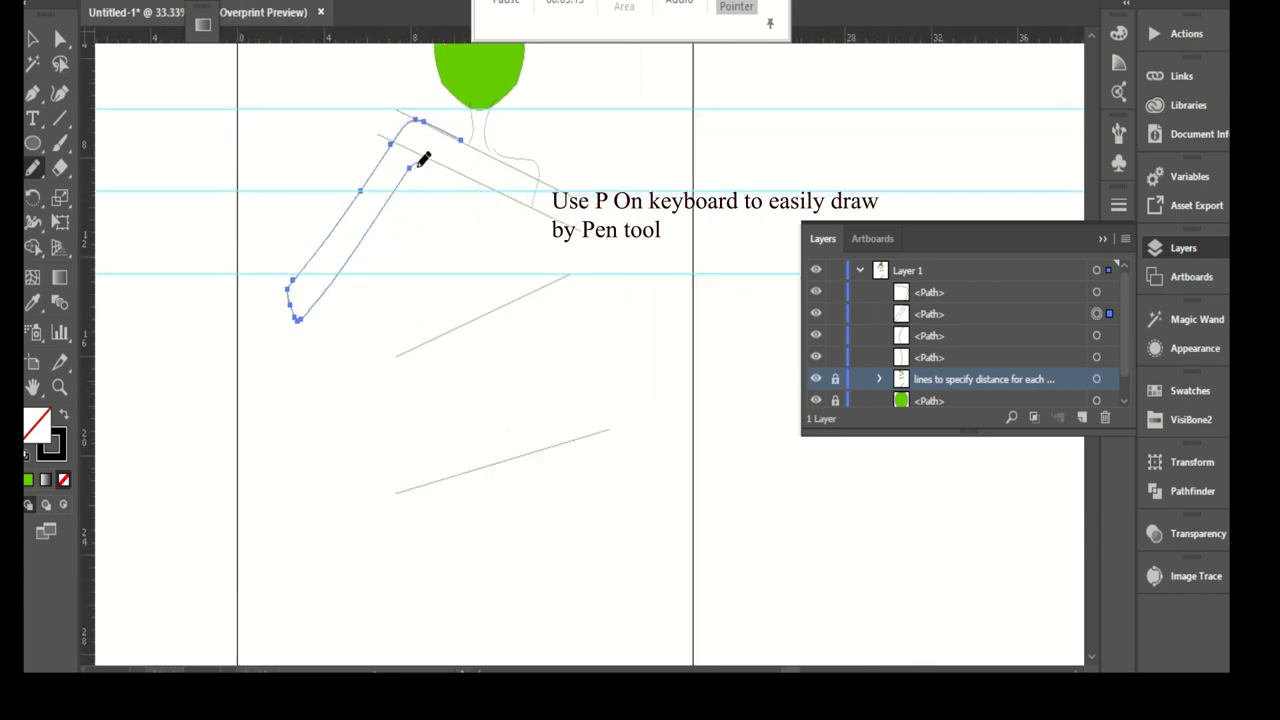
drag(437, 315, 437, 316)
key(ctrl+minus)
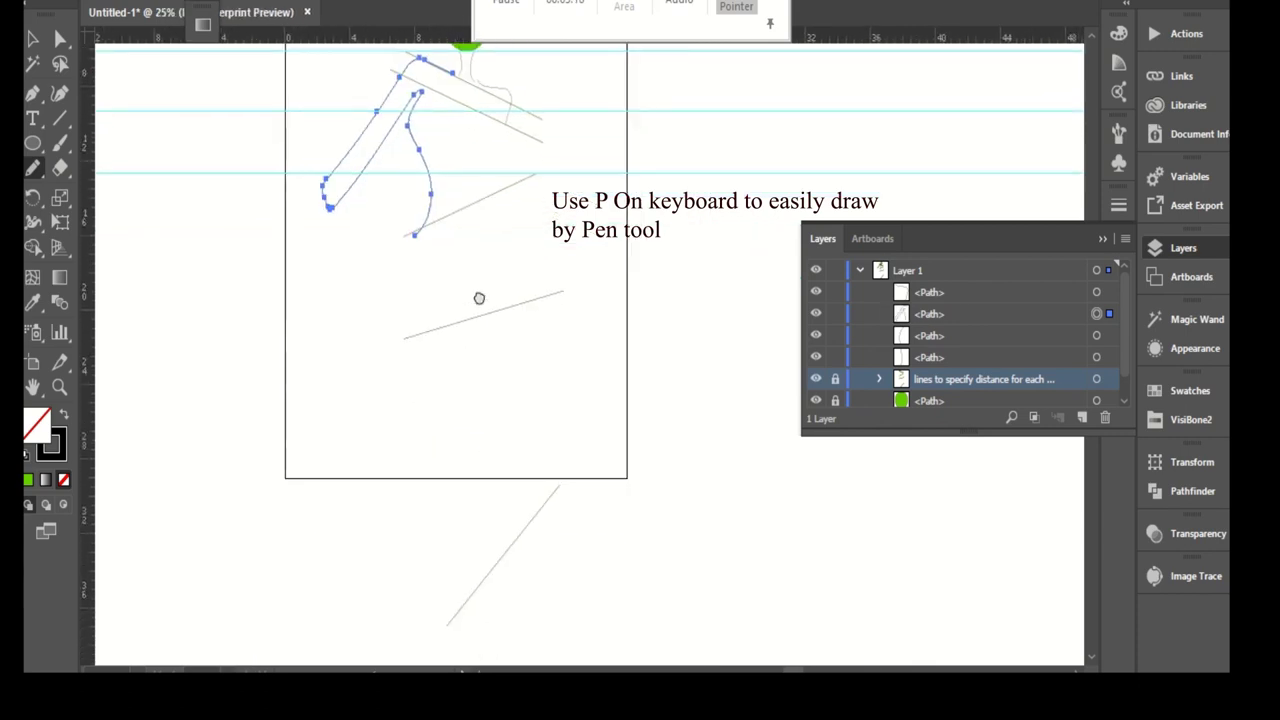
- Extend the body contour down the torso and legs, redrawing the leg stroke
drag(417, 320, 424, 364)
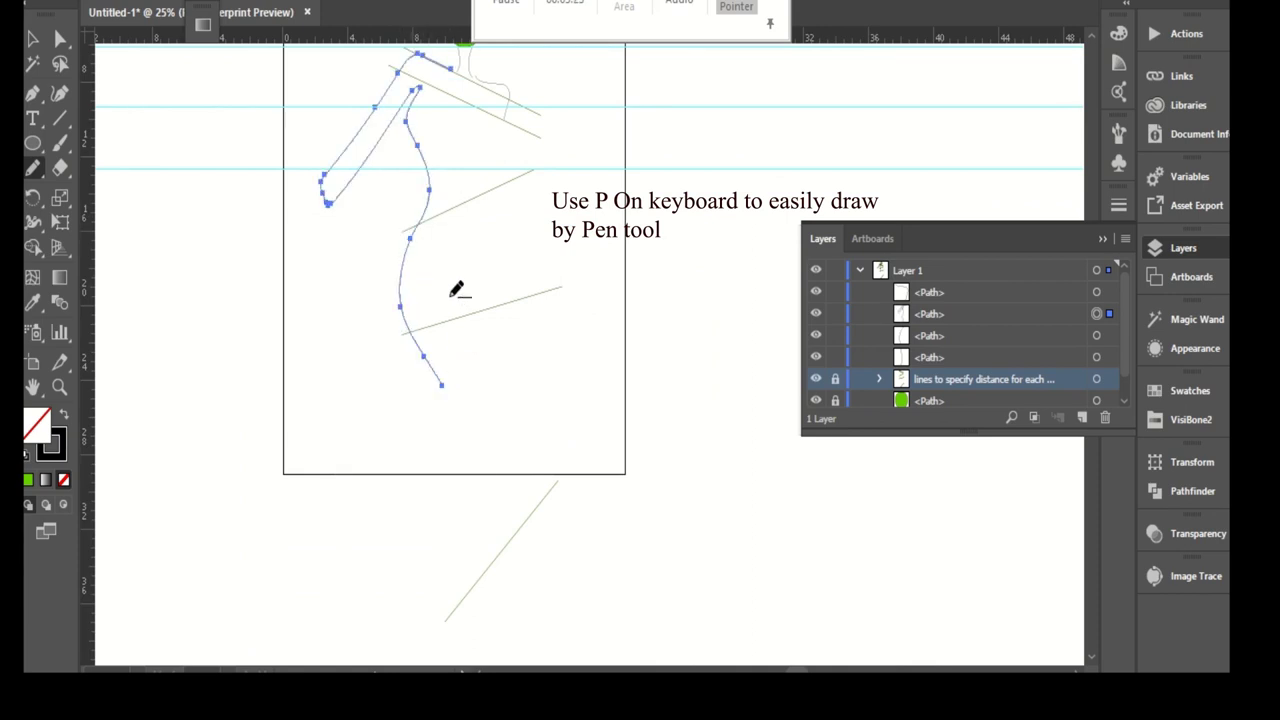
key(ctrl+minus)
mouse_move(435, 256)
mouse_down()
mouse_move(320, 583)
mouse_move(391, 620)
mouse_up()
key(ctrl+plus)
key(ctrl+plus)
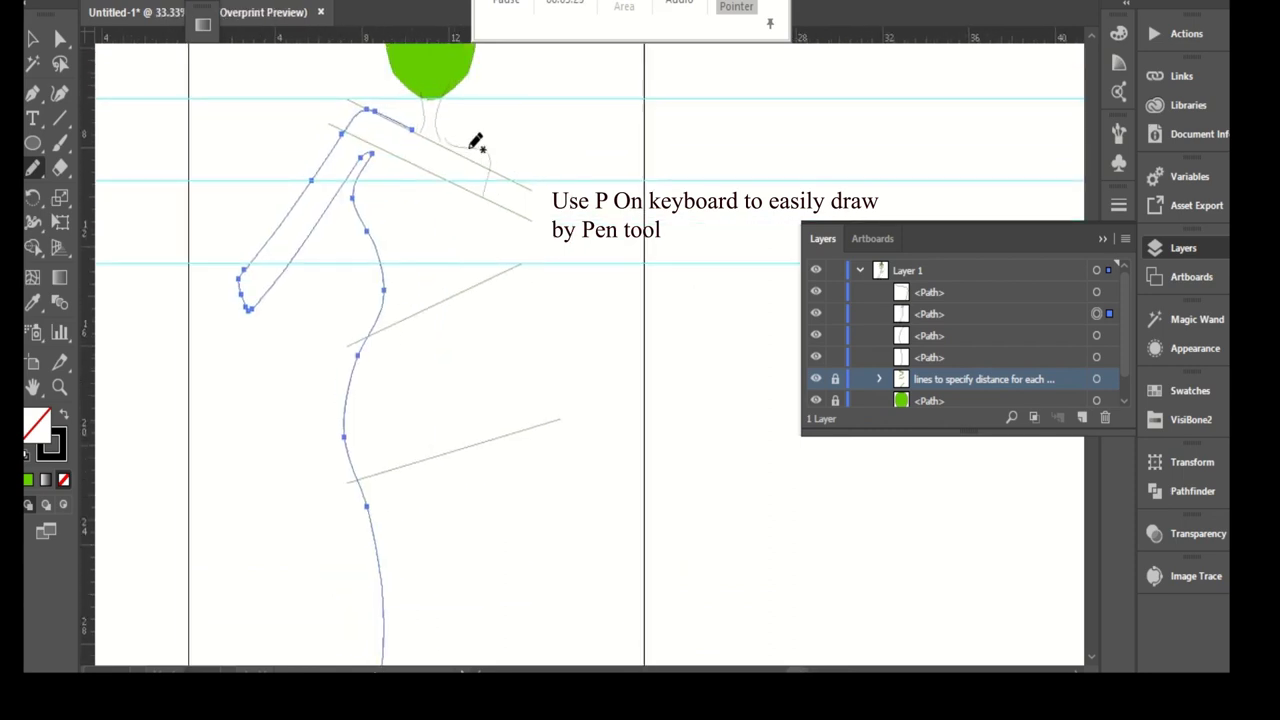
key(ctrl+minus)
key(ctrl+minus)
mouse_move(393, 594)
mouse_down()
mouse_move(509, 343)
mouse_move(529, 520)
mouse_move(499, 120)
mouse_move(400, 594)
mouse_up()
key(ctrl+z)
mouse_move(417, 535)
mouse_down()
mouse_move(389, 625)
mouse_move(440, 563)
mouse_move(537, 589)
mouse_move(491, 386)
mouse_move(507, 175)
mouse_up()
scroll(562, 414, up, 3)
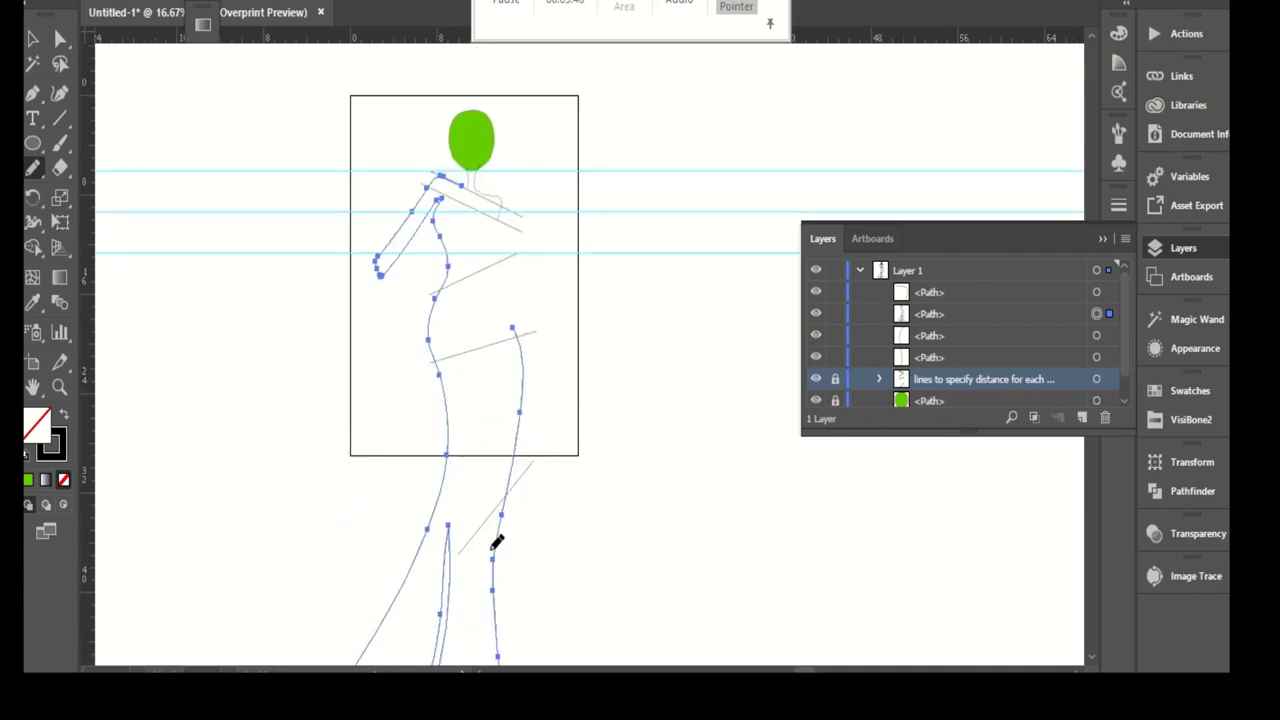
- Shape the right waist, hip and shoulder-chest contours with Pencil strokes
drag(536, 289, 506, 268)
scroll(460, 250, down, 1)
scroll(460, 250, up, 2)
drag(531, 312, 513, 260)
scroll(540, 350, down, 1)
scroll(540, 400, up, 1)
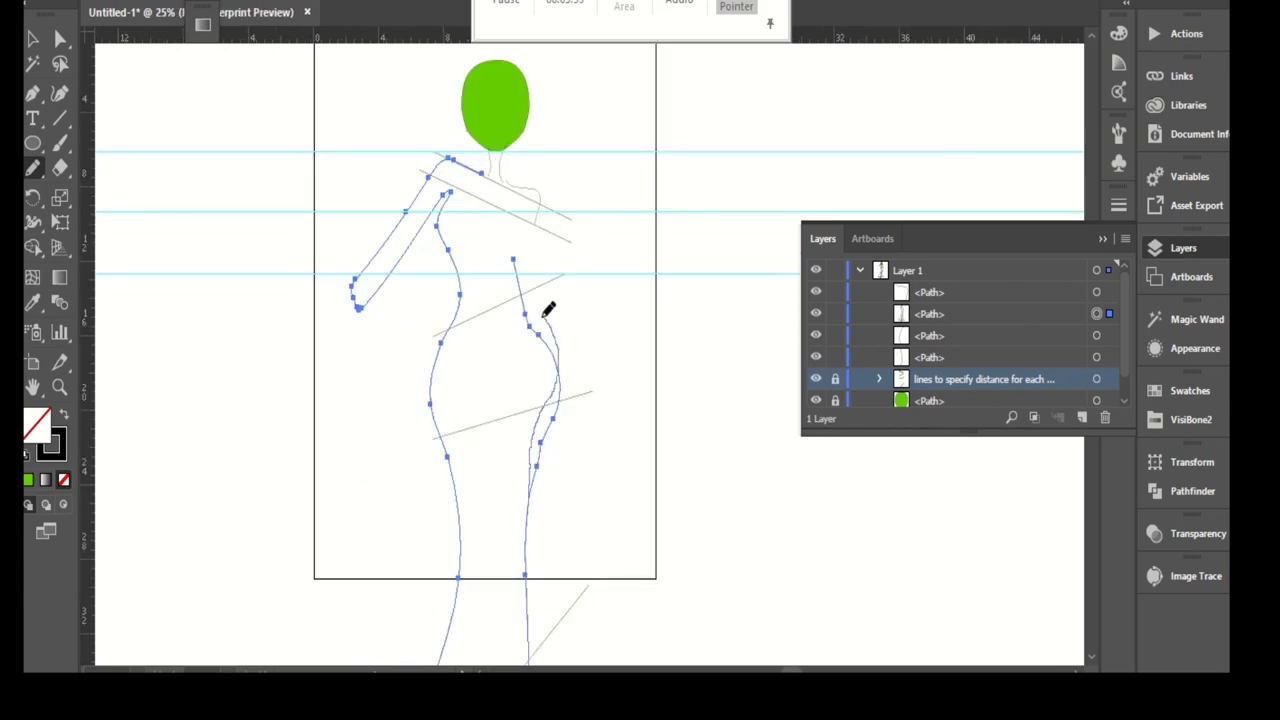
drag(543, 316, 534, 280)
scroll(545, 330, down, 1)
scroll(550, 380, up, 1)
drag(545, 355, 530, 298)
scroll(537, 290, down, 1)
scroll(537, 286, up, 1)
scroll(537, 255, down, 1)
scroll(530, 370, up, 1)
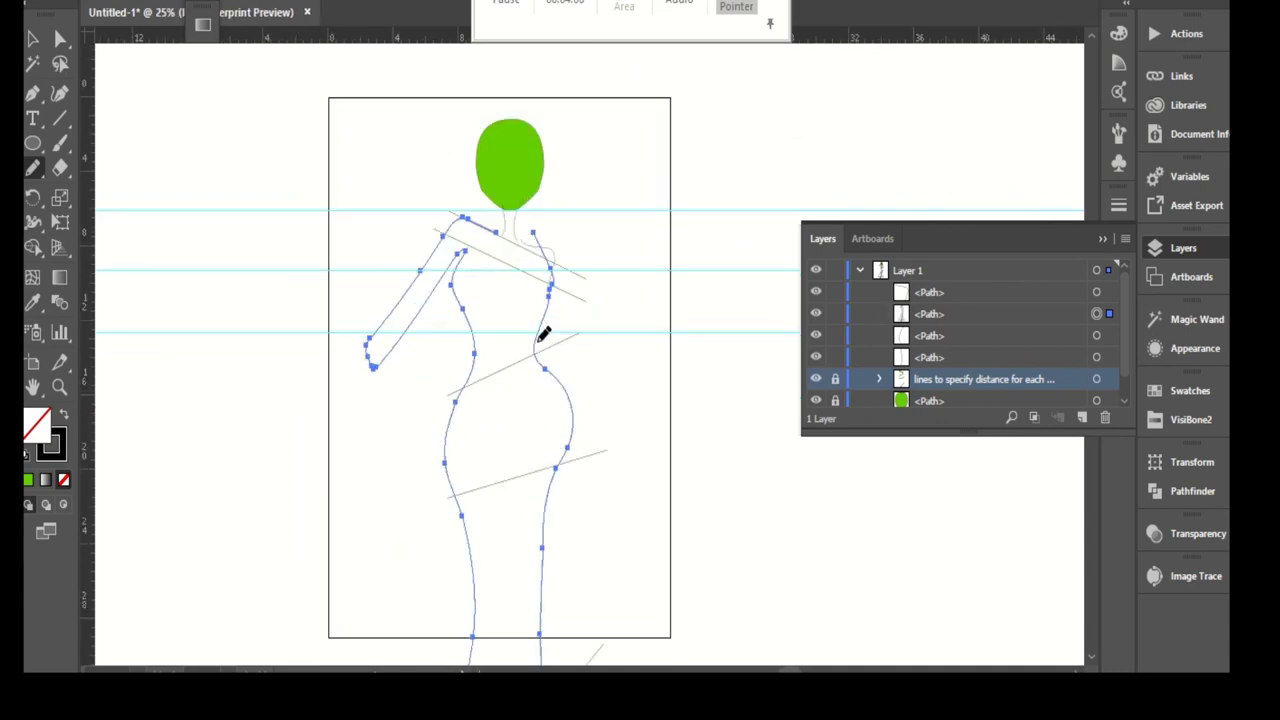
- Redraw the right hip and waist as one smooth curve
drag(538, 446, 550, 515)
scroll(505, 405, up, 2)
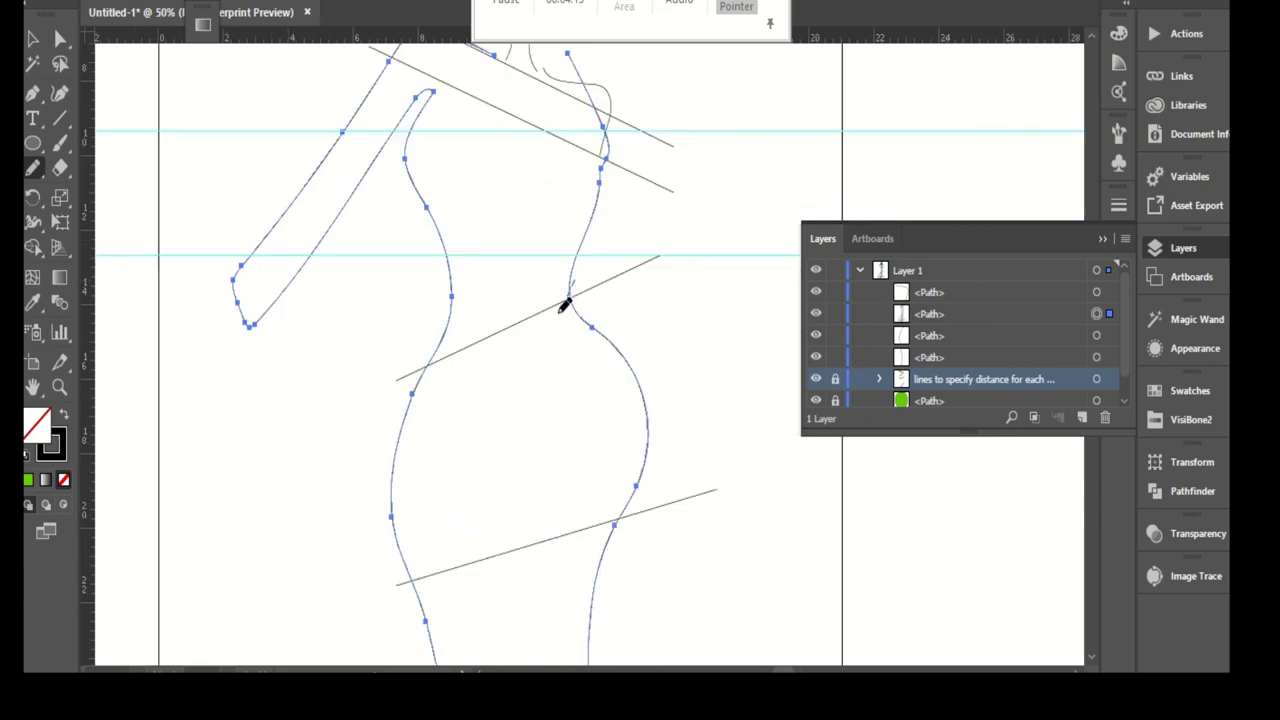
drag(567, 323, 606, 537)
scroll(614, 457, up, 2)
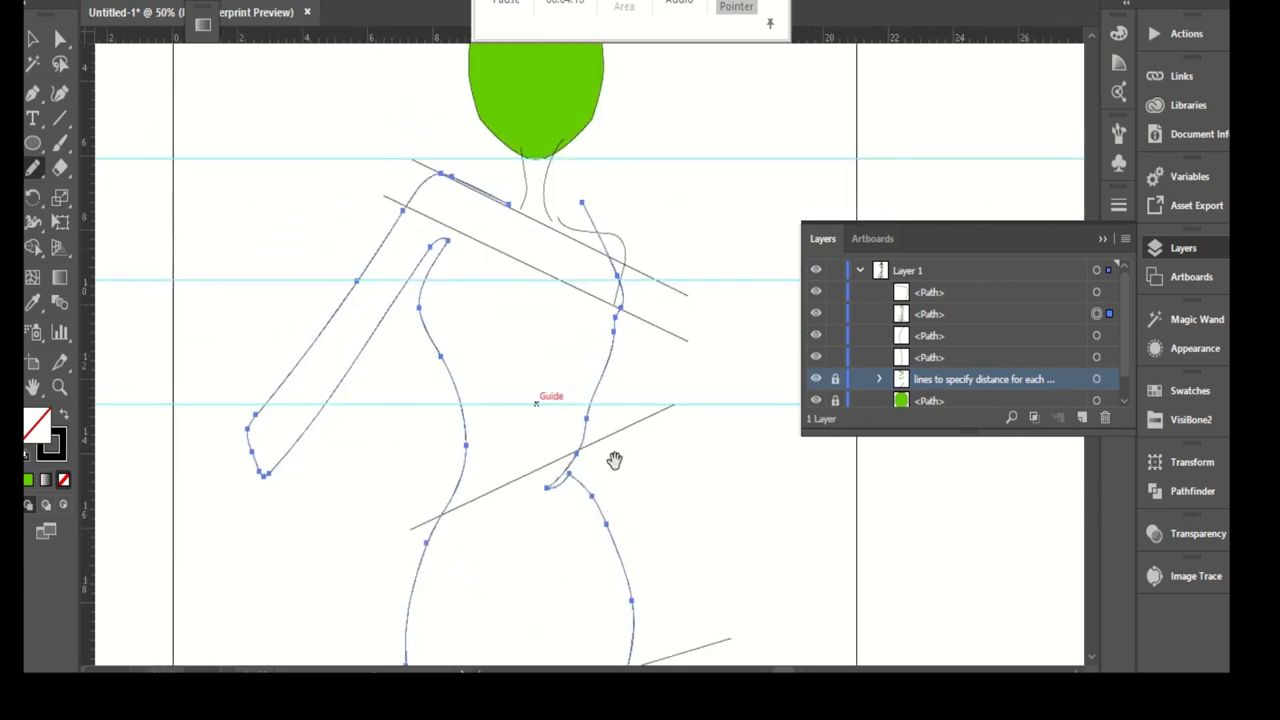
drag(577, 452, 622, 328)
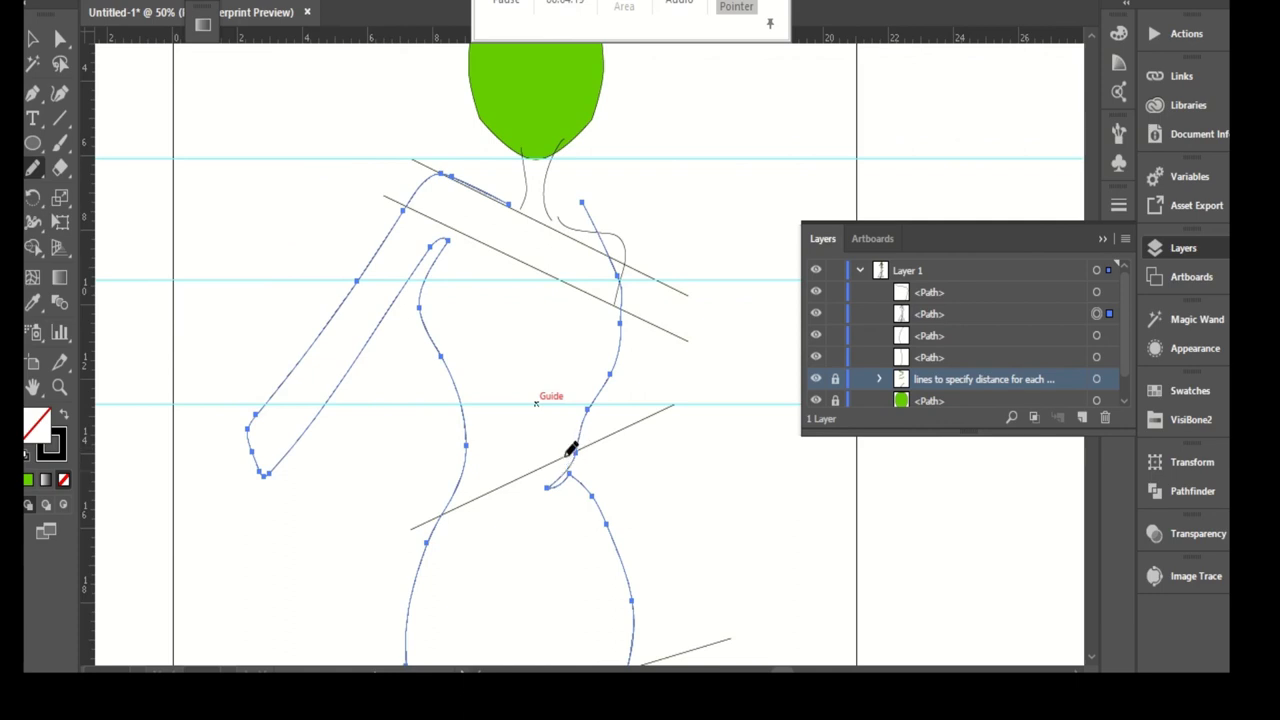
drag(556, 456, 583, 484)
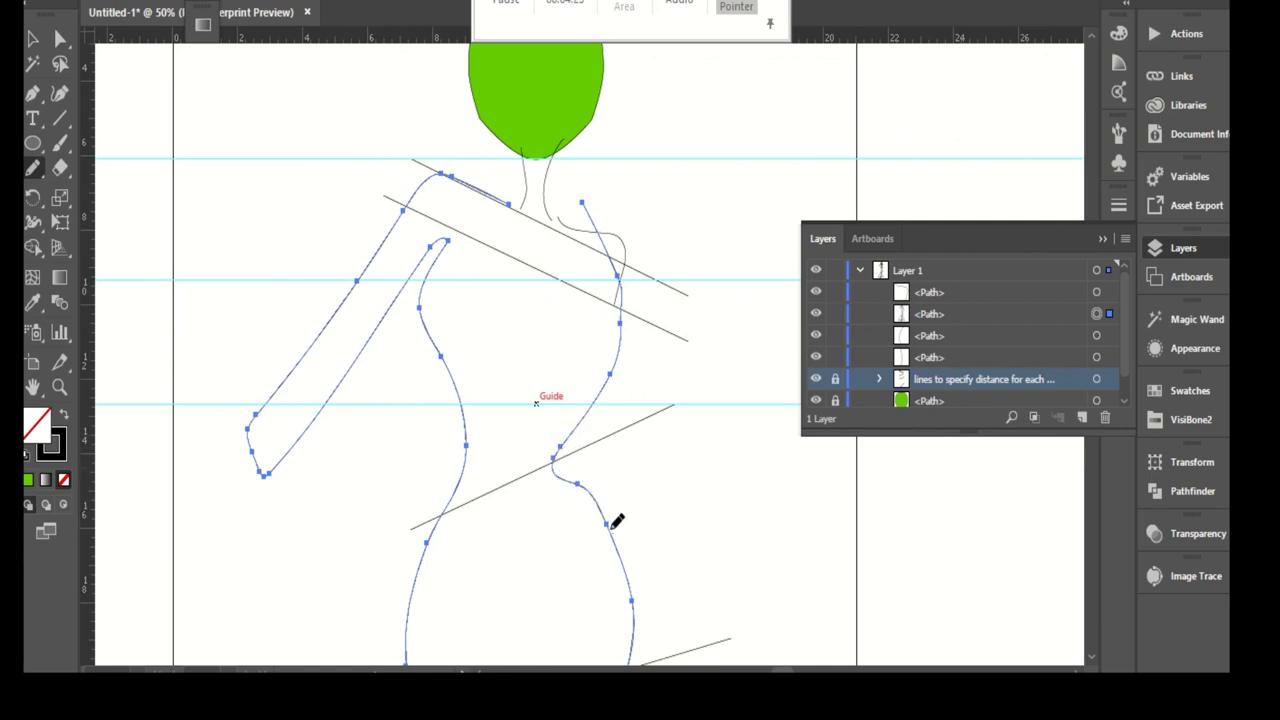
drag(592, 400, 586, 485)
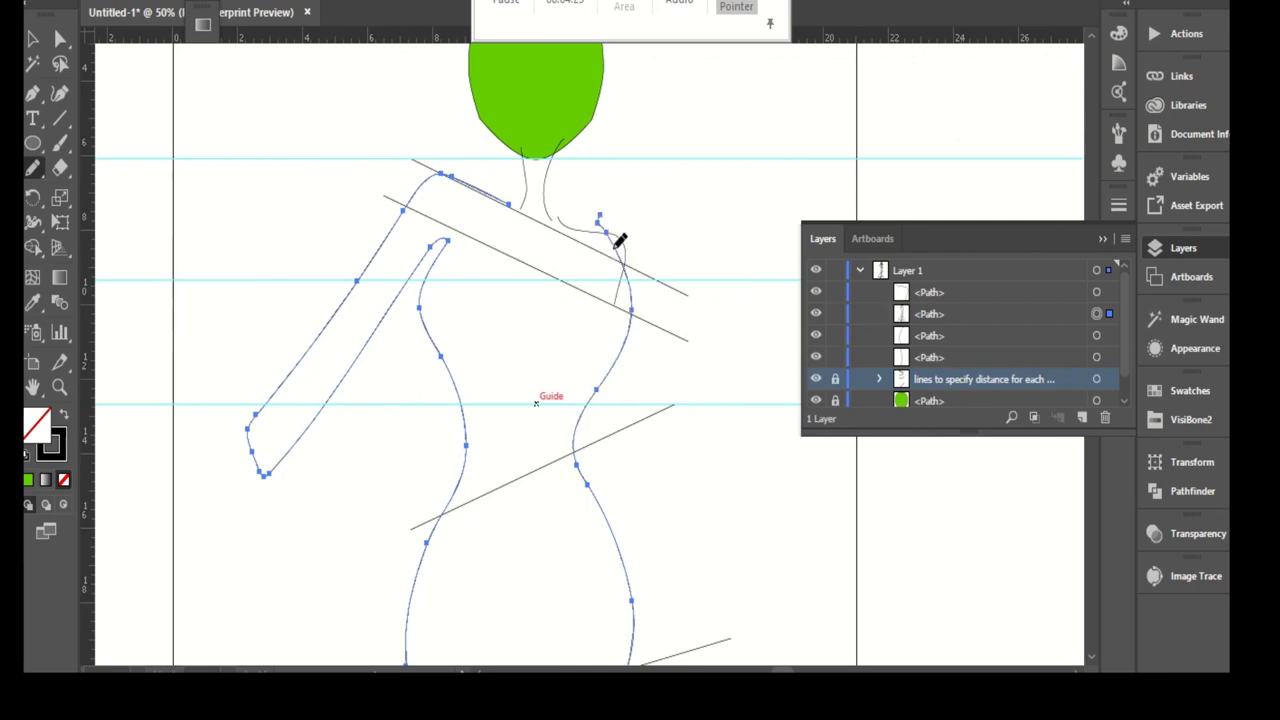
drag(635, 232, 615, 272)
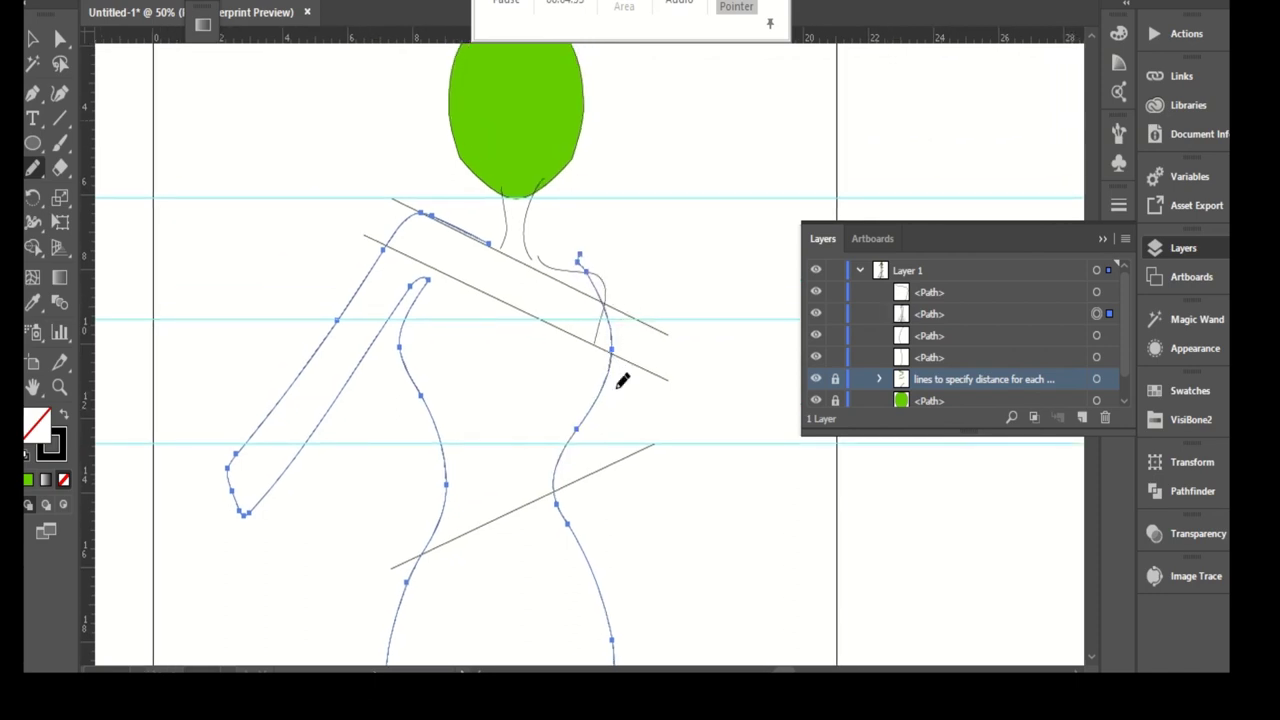
- Draw a smooth gown edge from the lower torso up to the neck
key(ctrl+minus)
key(ctrl+shift+a)
mouse_move(629, 391)
mouse_down()
mouse_move(576, 346)
mouse_move(558, 545)
mouse_up()
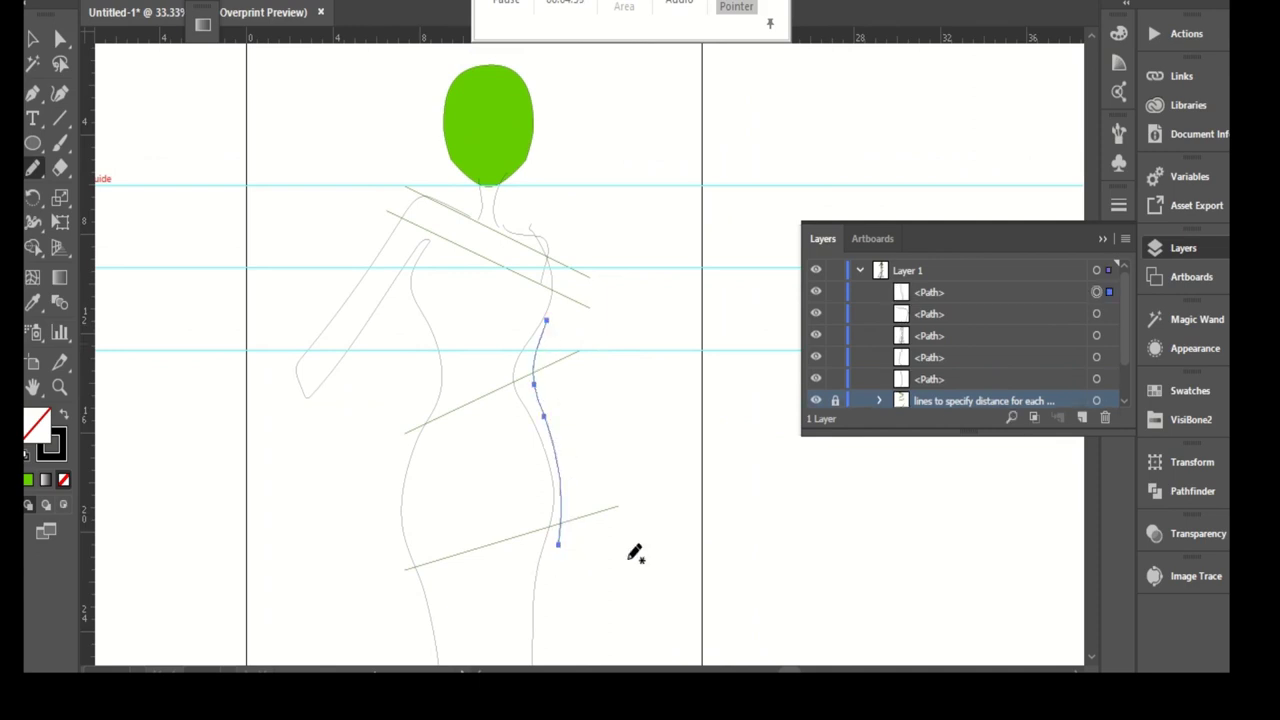
drag(563, 488, 552, 219)
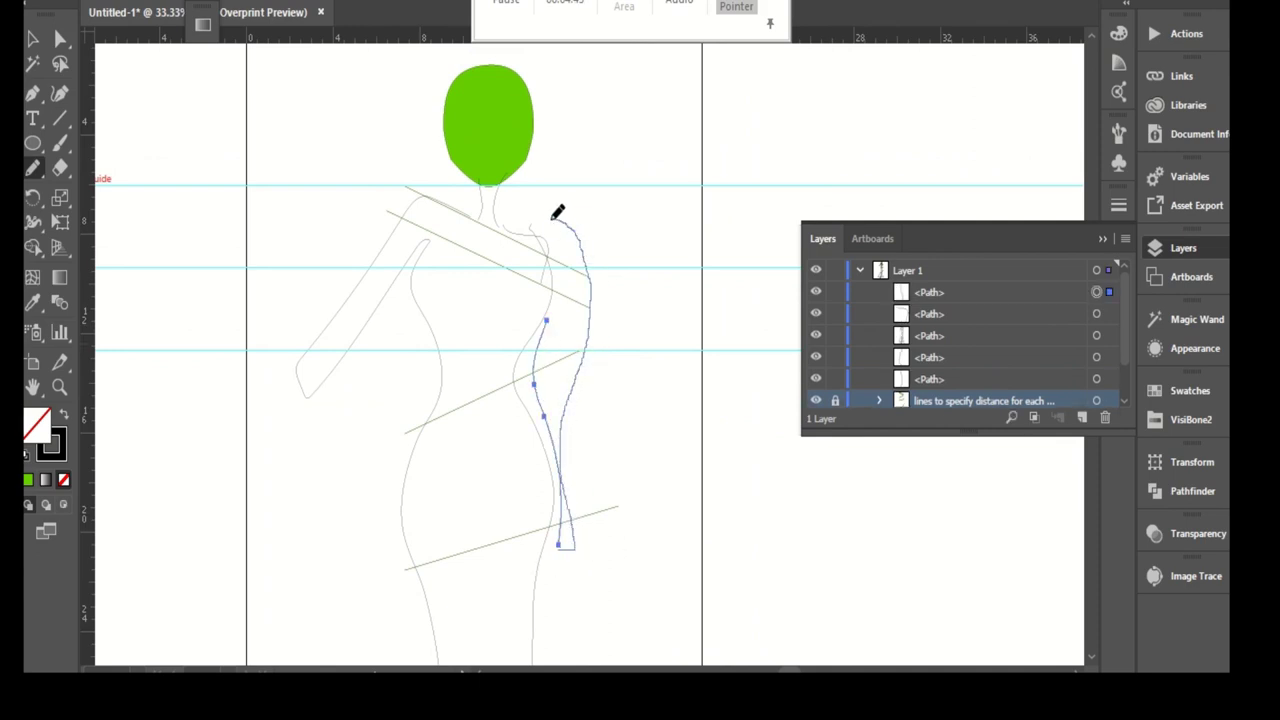
drag(556, 287, 552, 290)
alt+scroll(551, 285, up, 1)
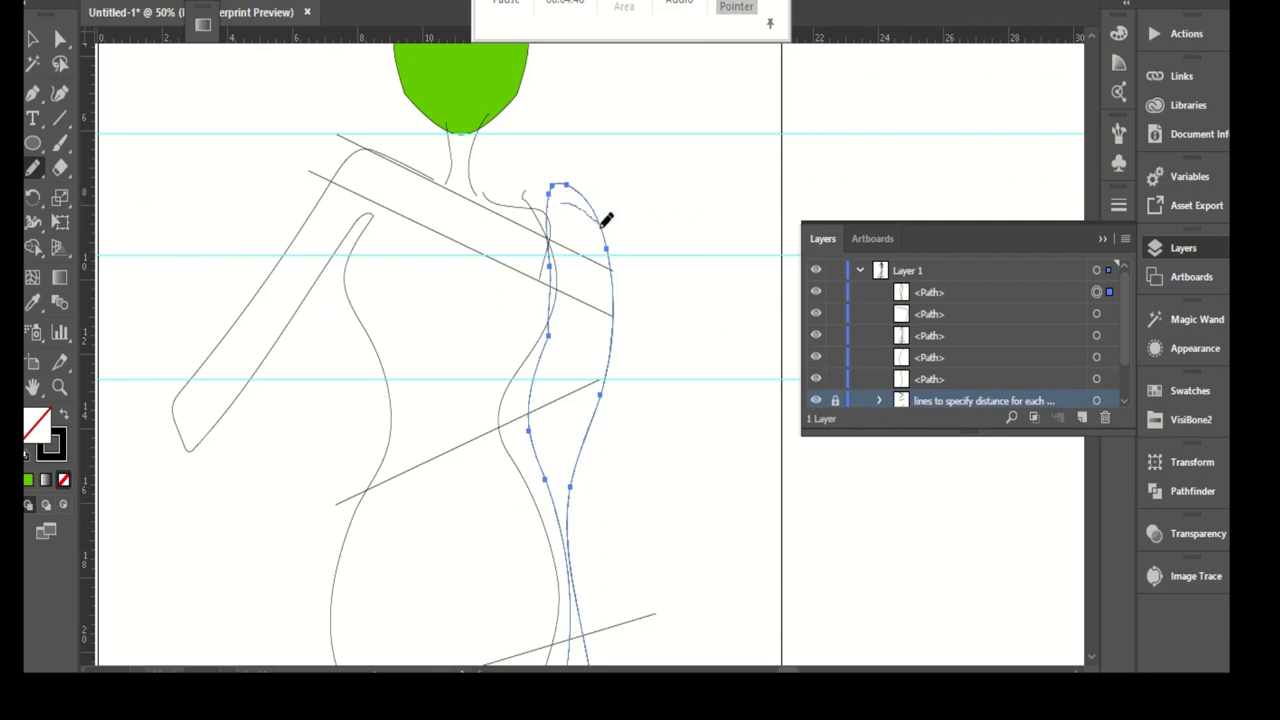
alt+scroll(614, 294, down, 1)
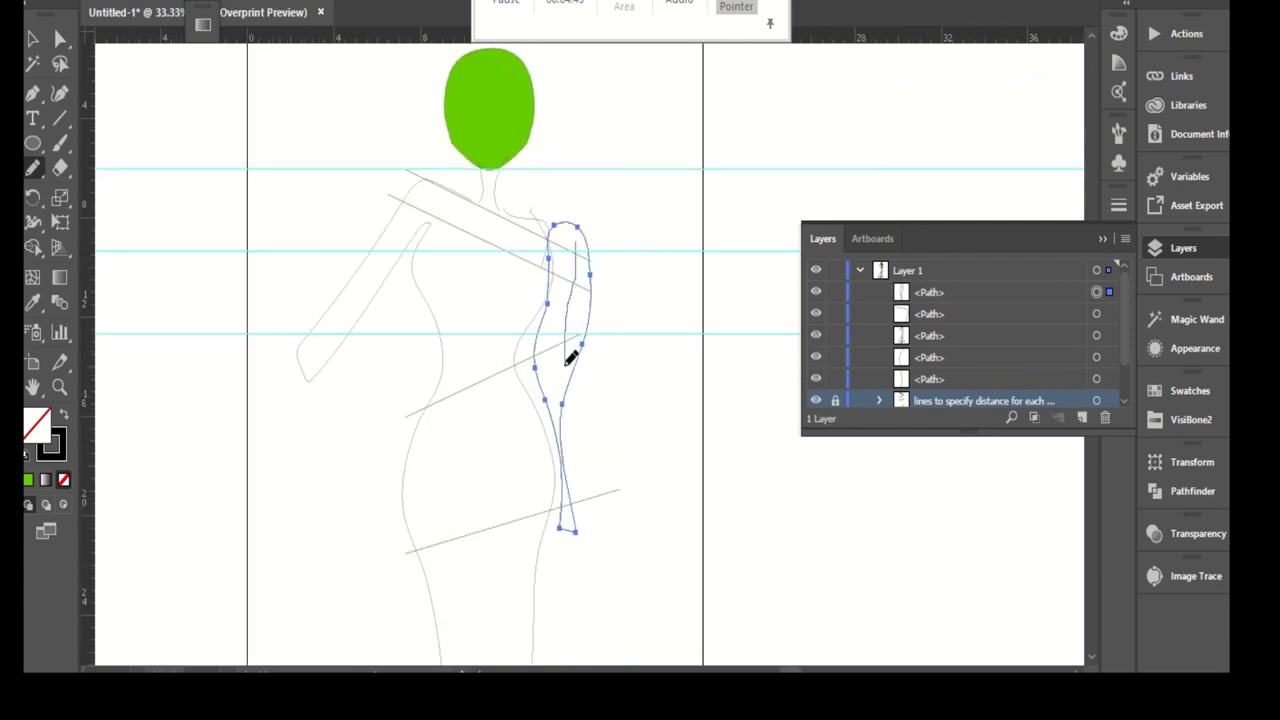
alt+scroll(575, 393, up, 1)
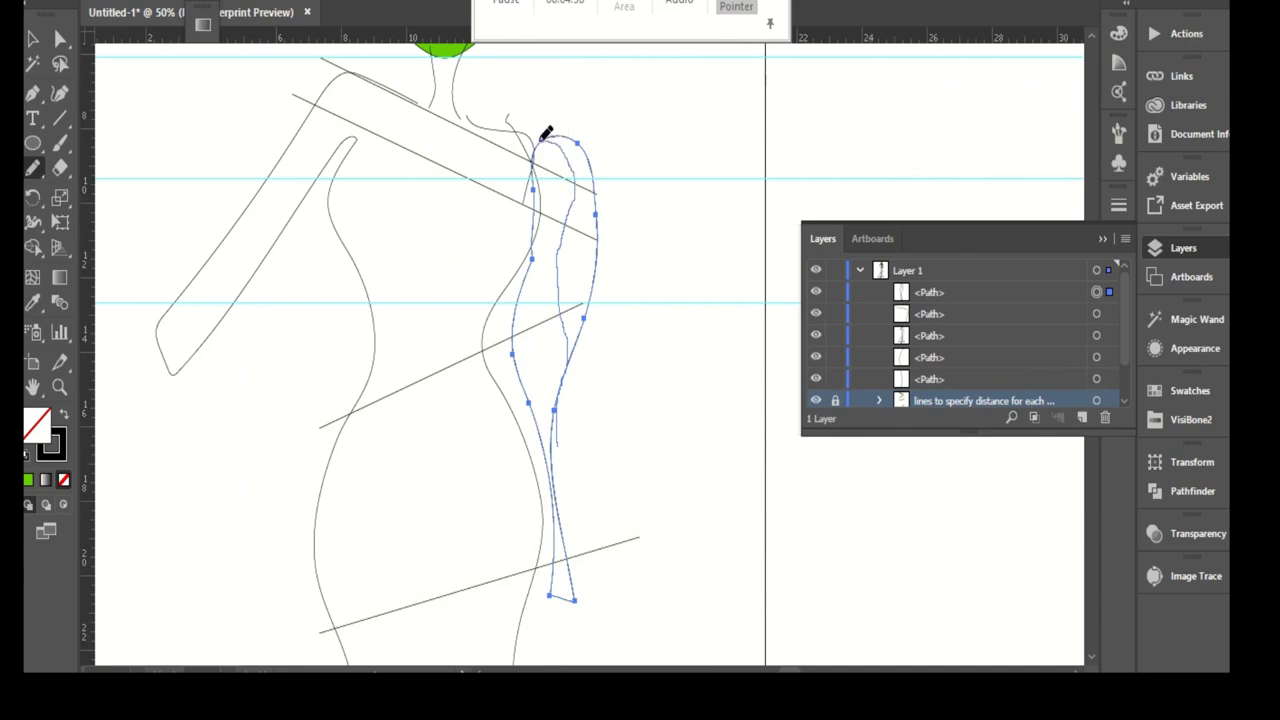
scroll(568, 335, down, 5)
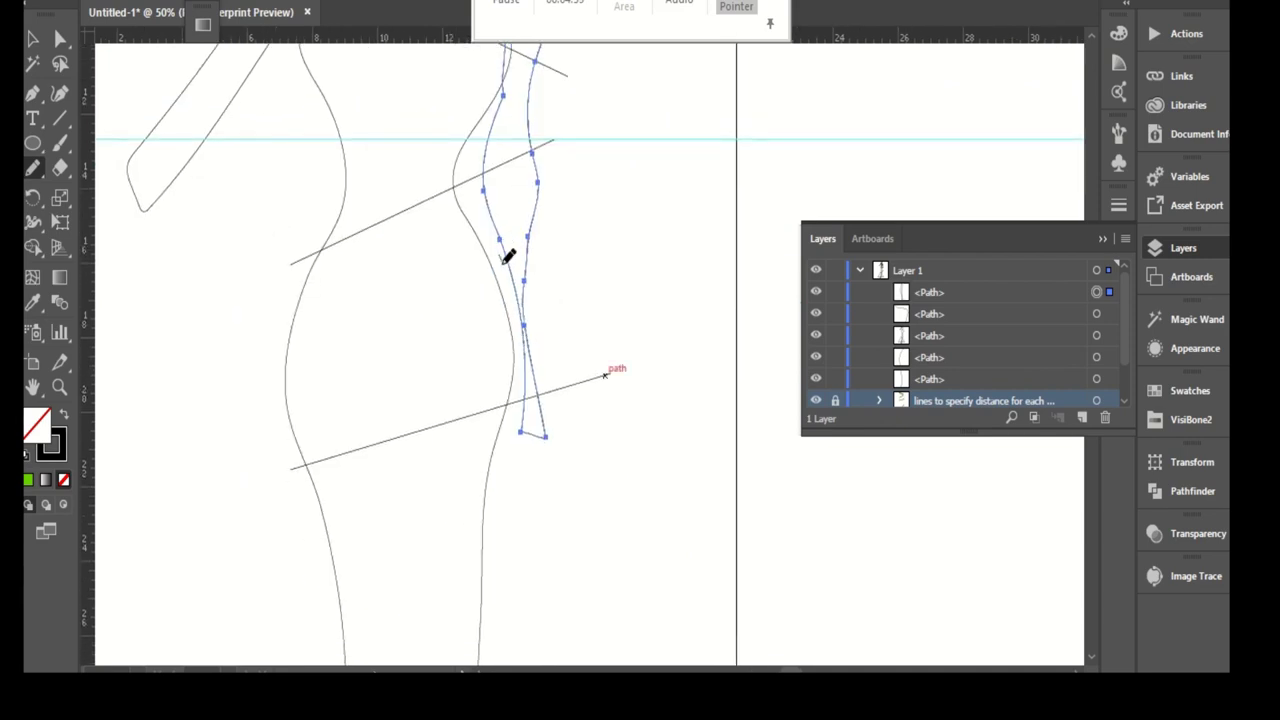
- Redraw the gown's right edge down and back up the right side
drag(510, 268, 505, 460)
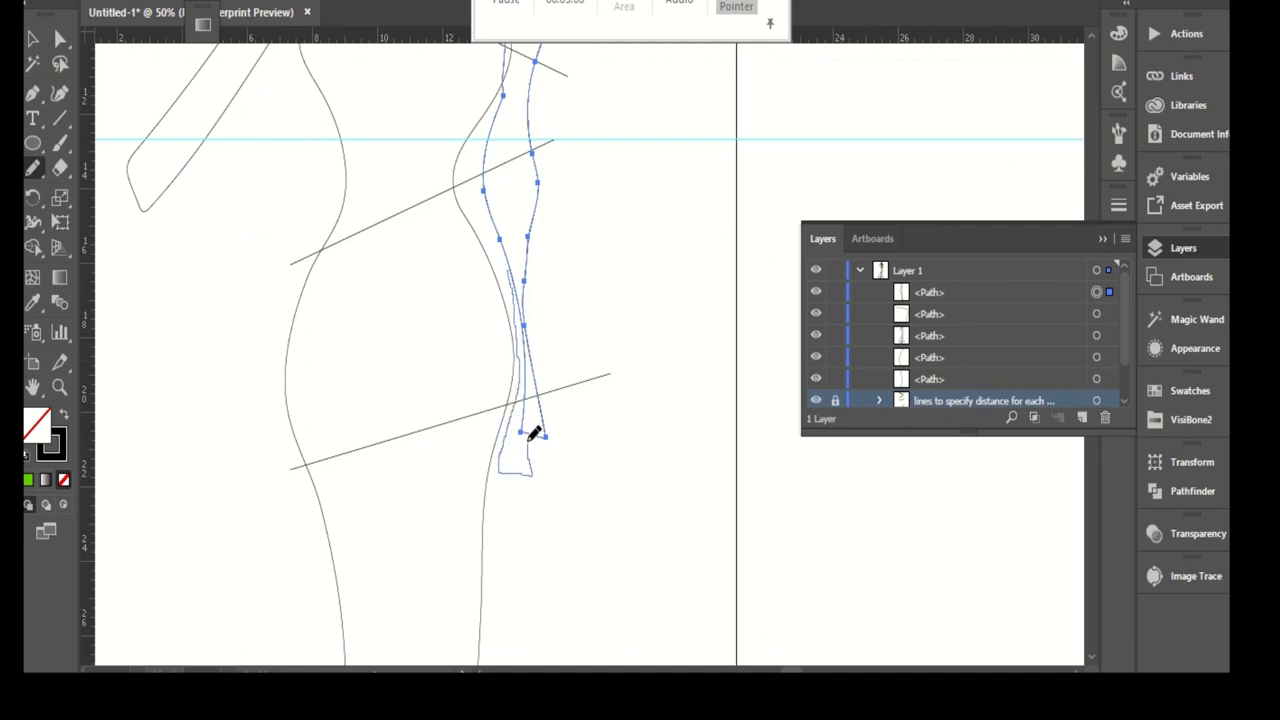
drag(541, 336, 541, 172)
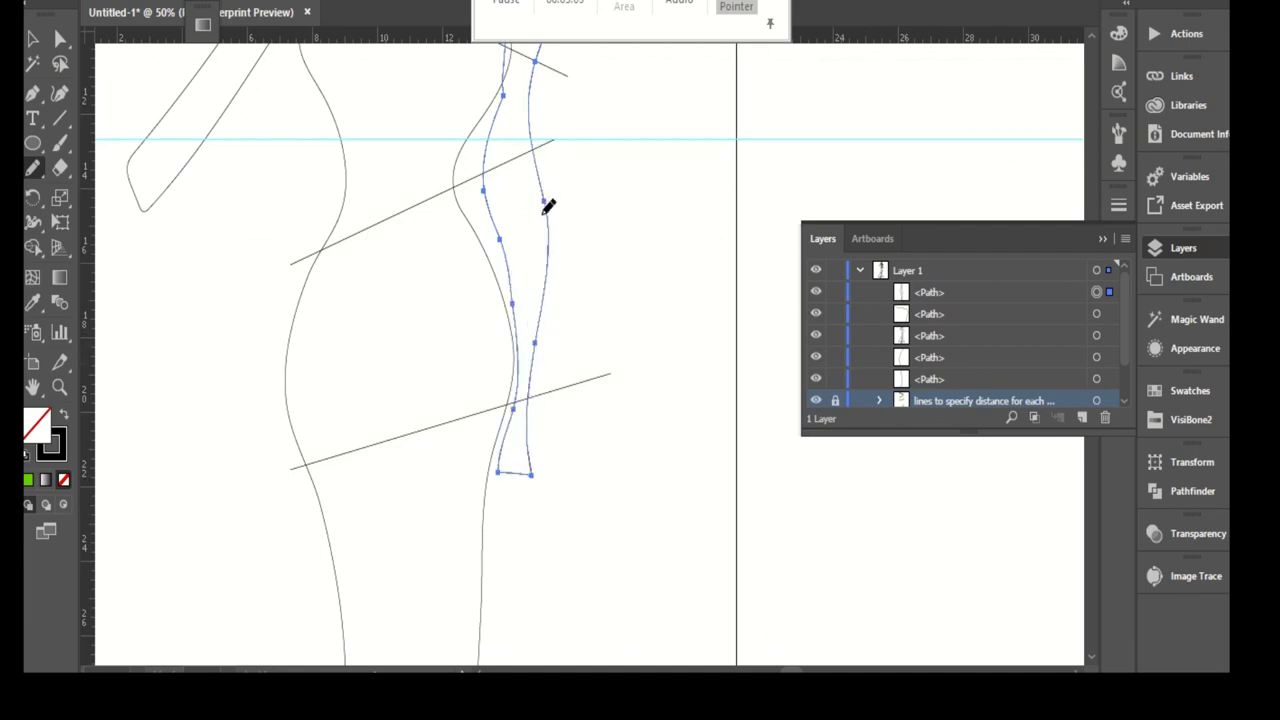
drag(537, 277, 540, 350)
scroll(540, 500, up, 2)
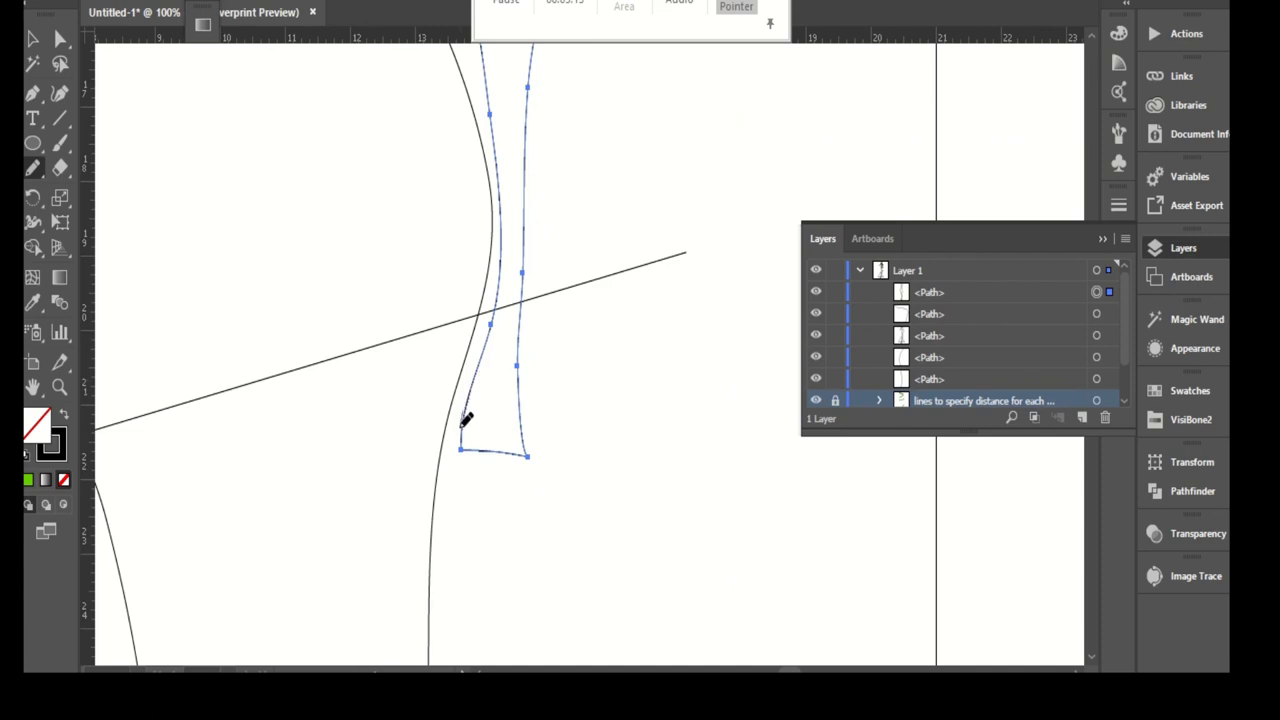
scroll(480, 500, down, 1)
scroll(500, 430, down, 1)
scroll(458, 256, up, 2)
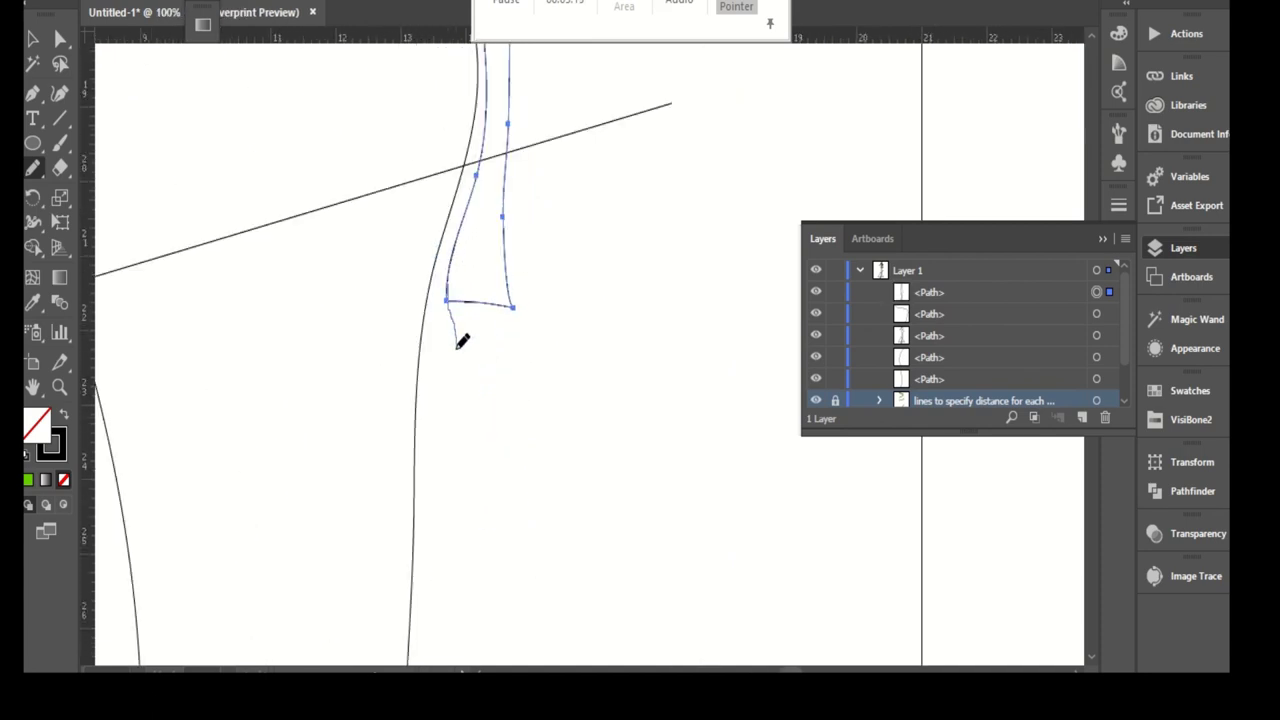
- Extend the gown shape past its bottom and close it into a smooth loop
mouse_move(470, 333)
mouse_down()
mouse_move(451, 476)
mouse_move(518, 235)
mouse_up()
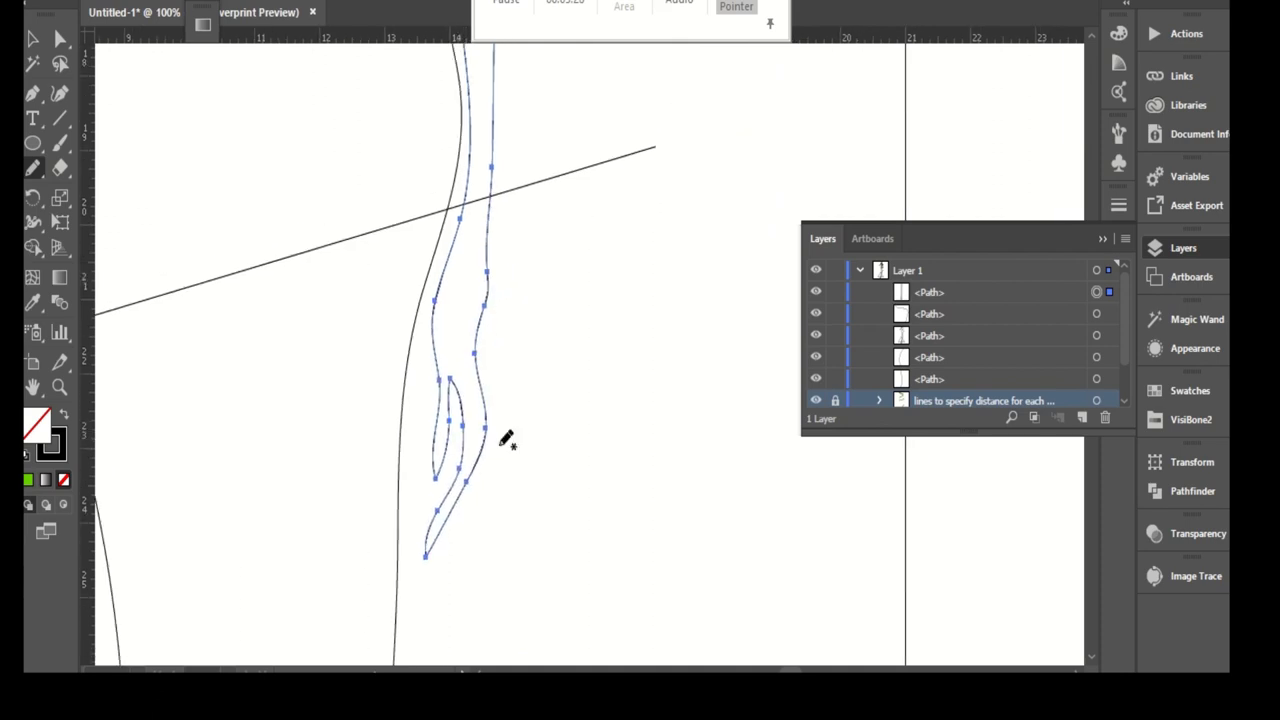
scroll(470, 291, up, 1)
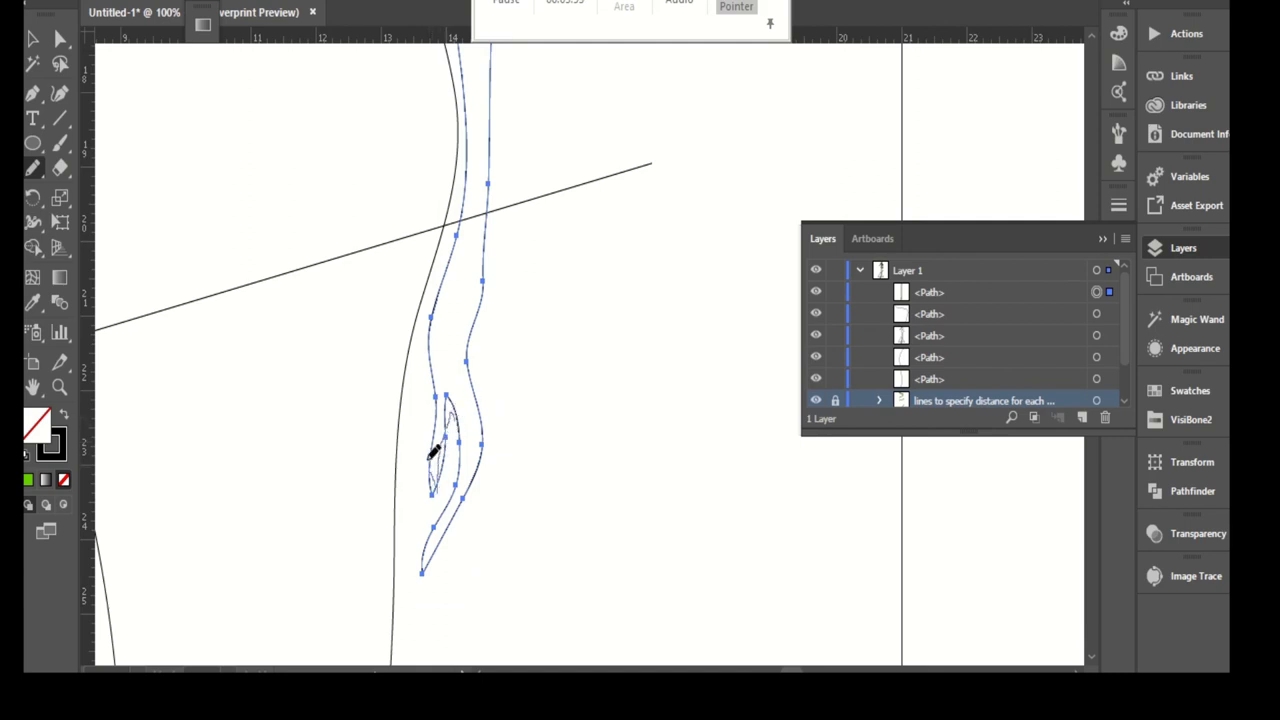
drag(433, 390, 436, 393)
scroll(455, 535, up, 5)
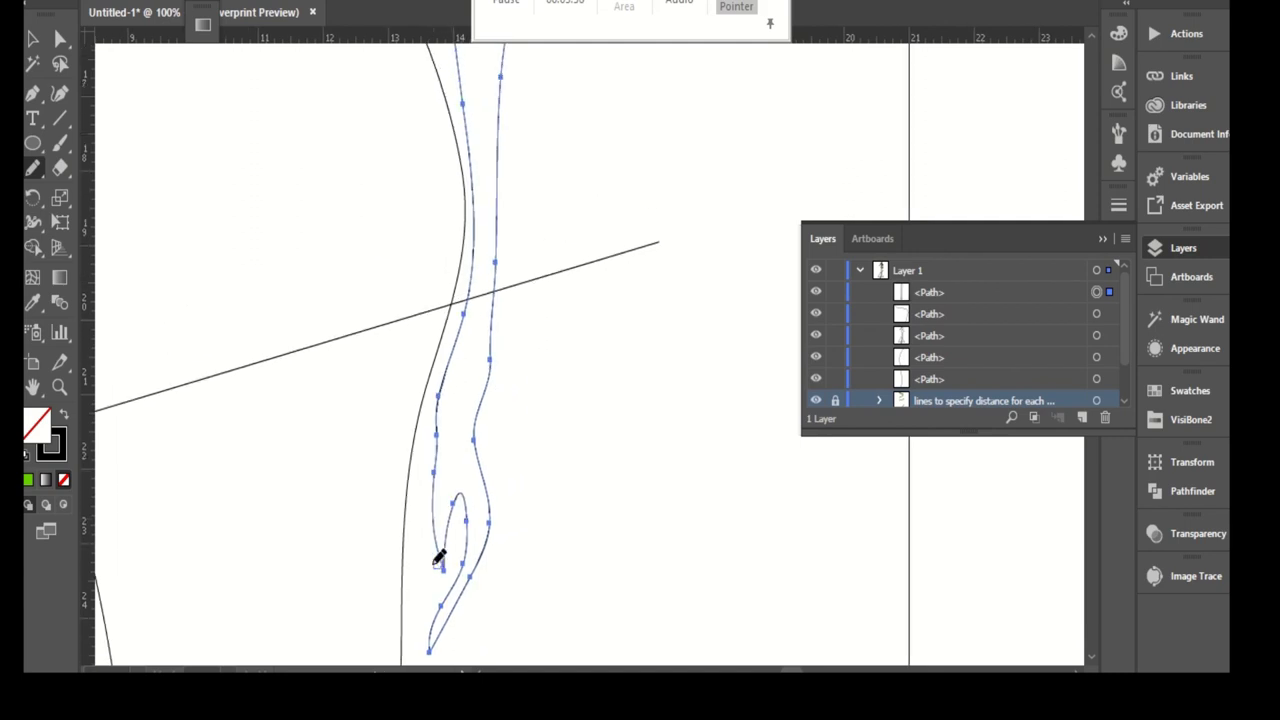
drag(477, 330, 486, 363)
scroll(438, 507, up, 1)
scroll(449, 606, up, 1)
scroll(449, 634, up, 1)
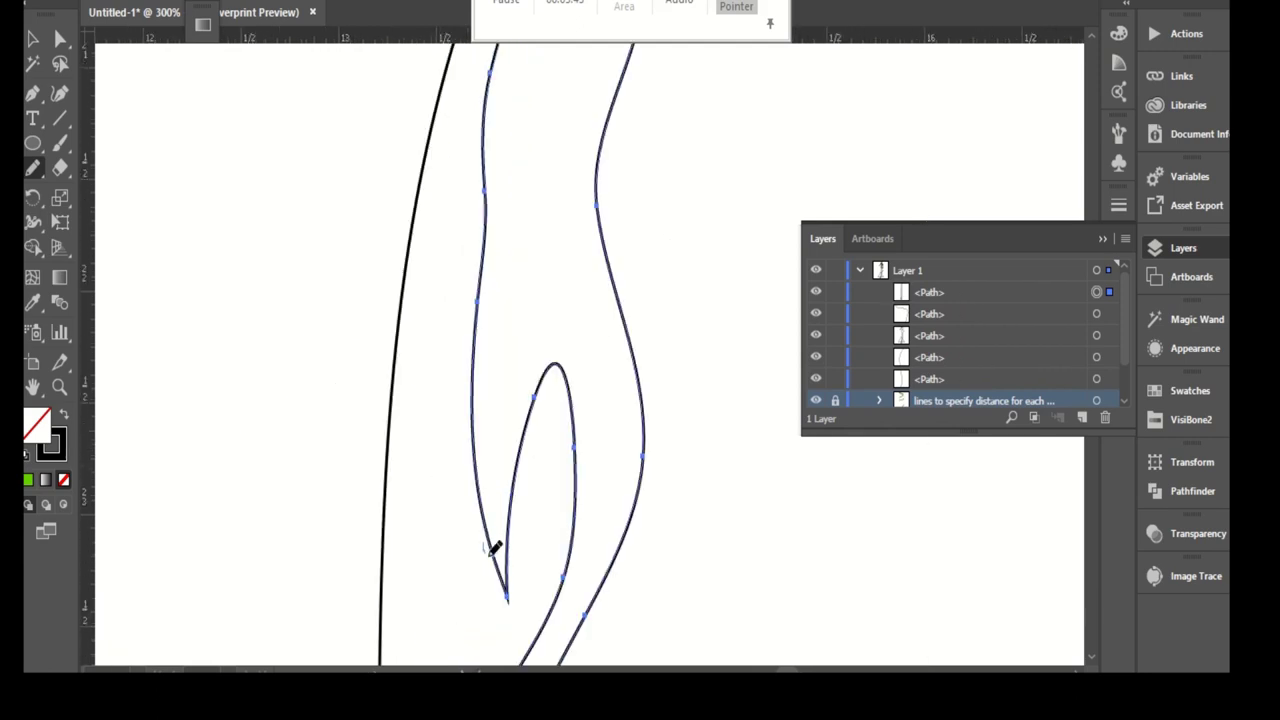
scroll(522, 577, down, 4)
- Redraw the far arm down the torso's right side, ending in a hand with a thumb
drag(488, 595, 523, 355)
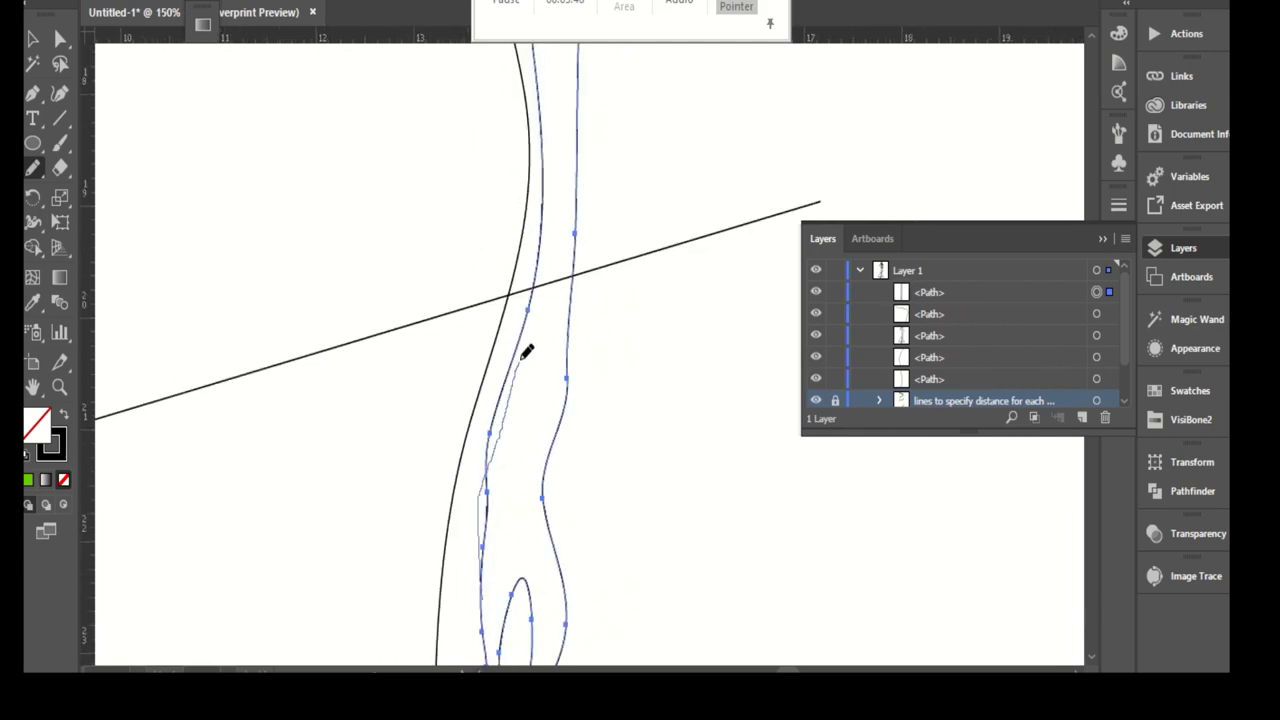
scroll(545, 380, up, 2)
scroll(552, 460, up, 4)
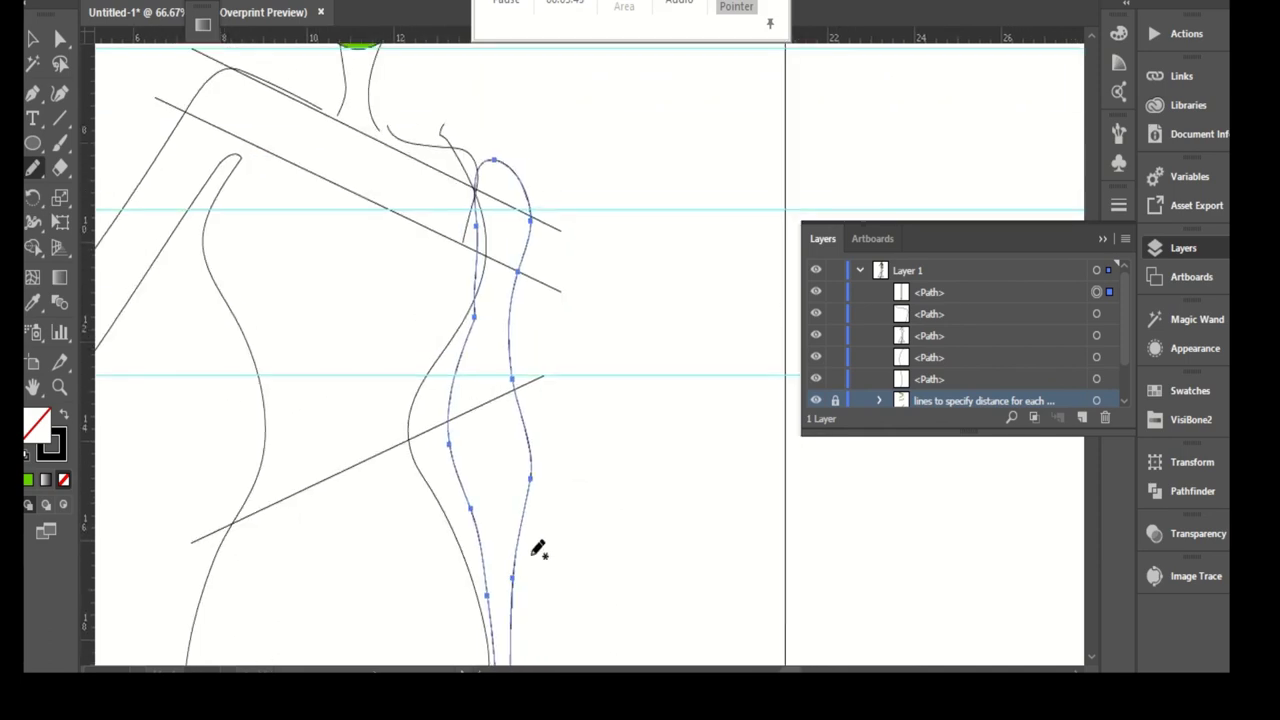
scroll(538, 549, down, 1)
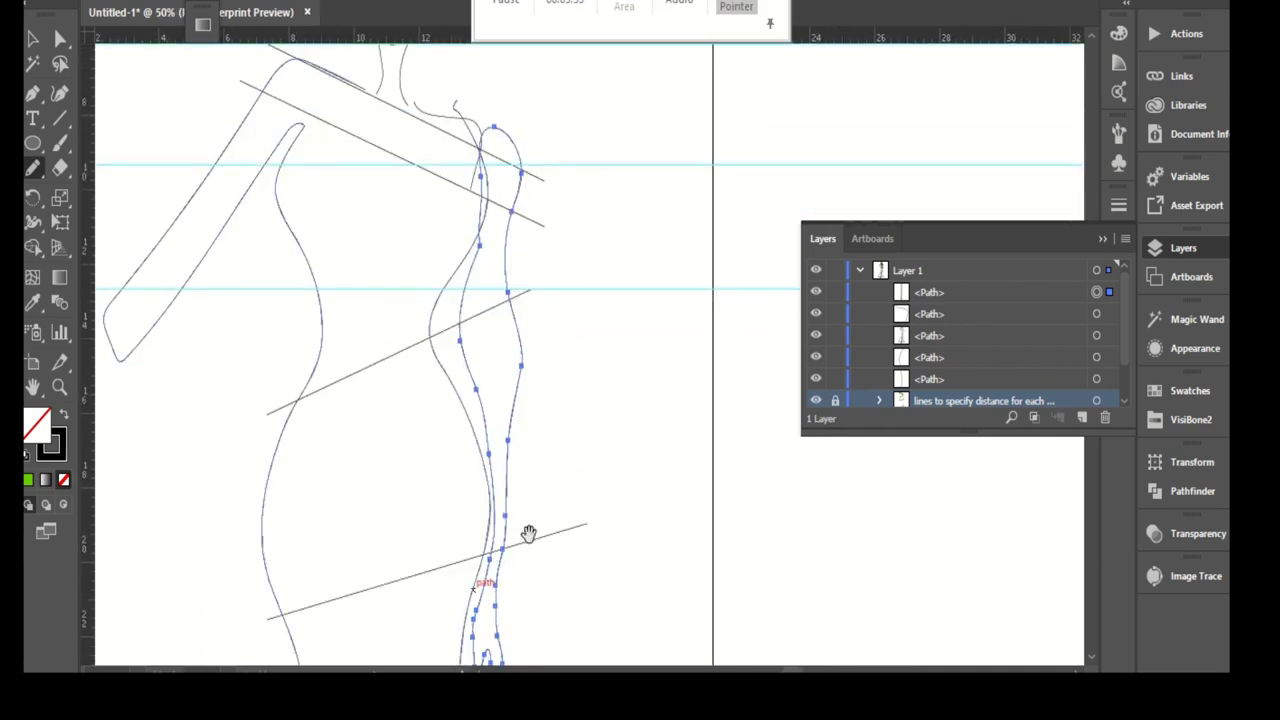
scroll(527, 523, down, 2)
drag(529, 397, 545, 461)
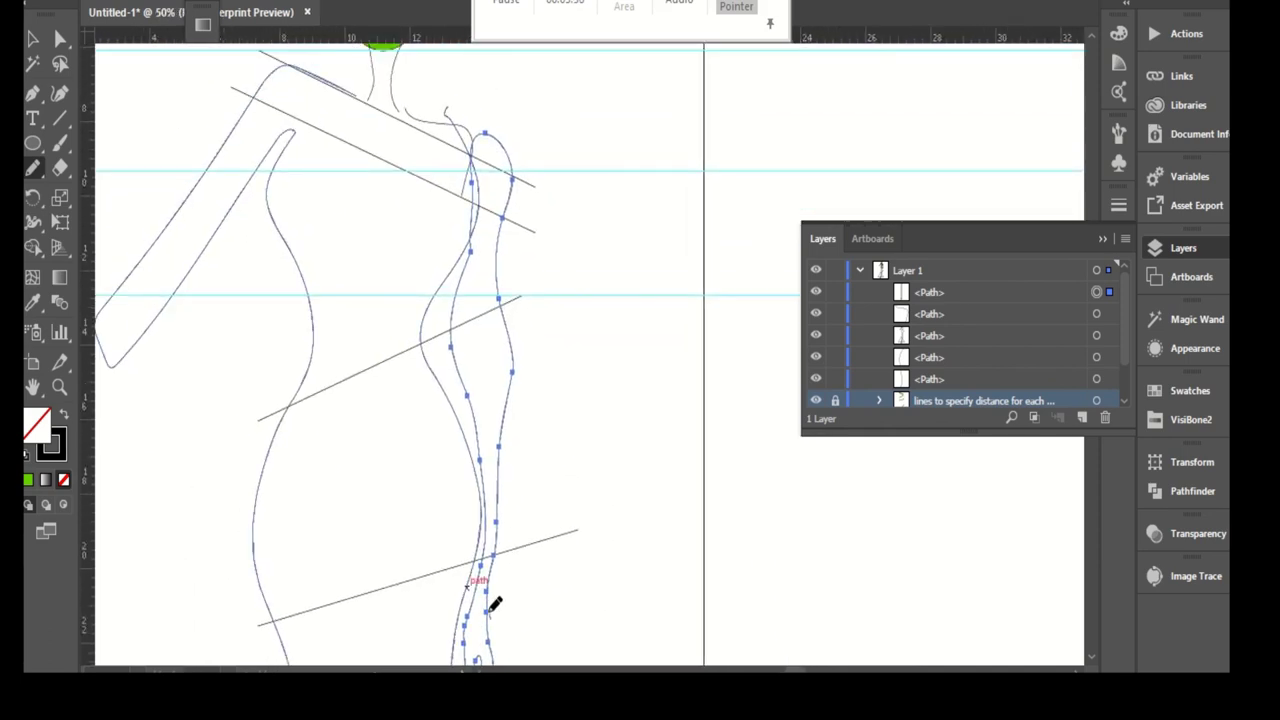
scroll(565, 528, down, 5)
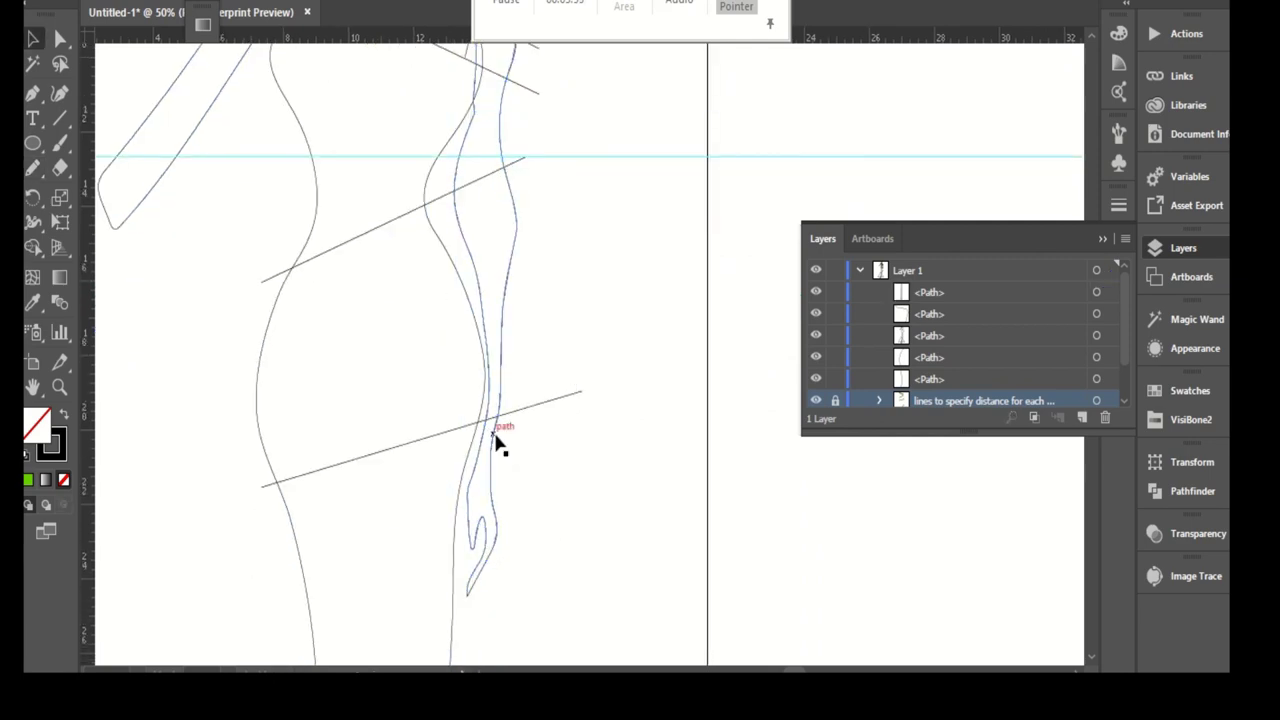
- Send the far arm behind all other shapes and fill it green
right_click(495, 431)
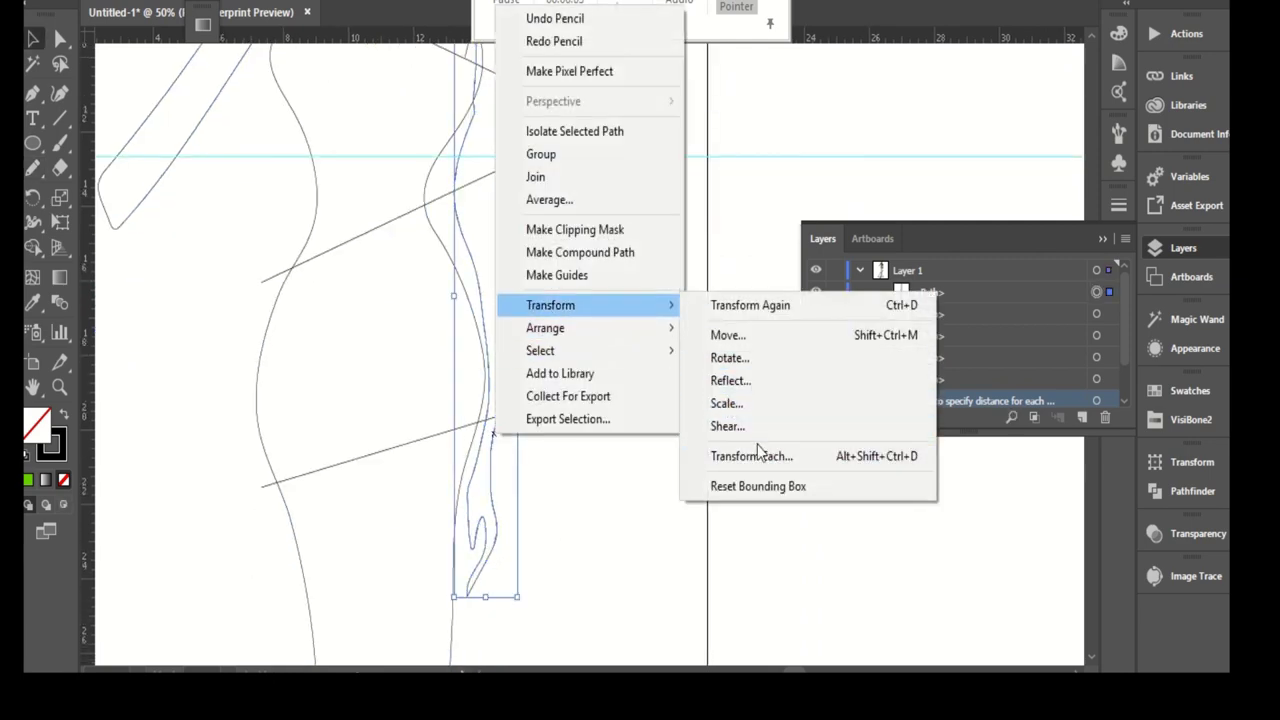
mouse_move(545, 328)
click(740, 396)
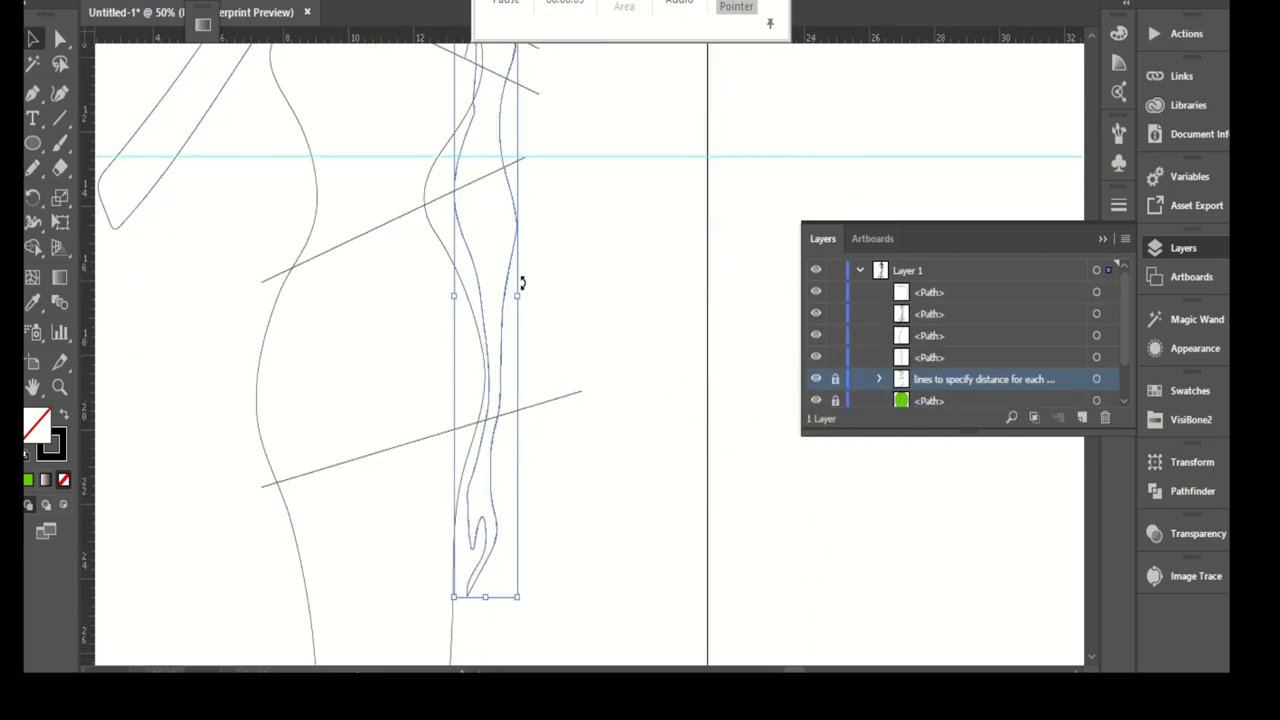
click(30, 481)
scroll(600, 420, up, 2)
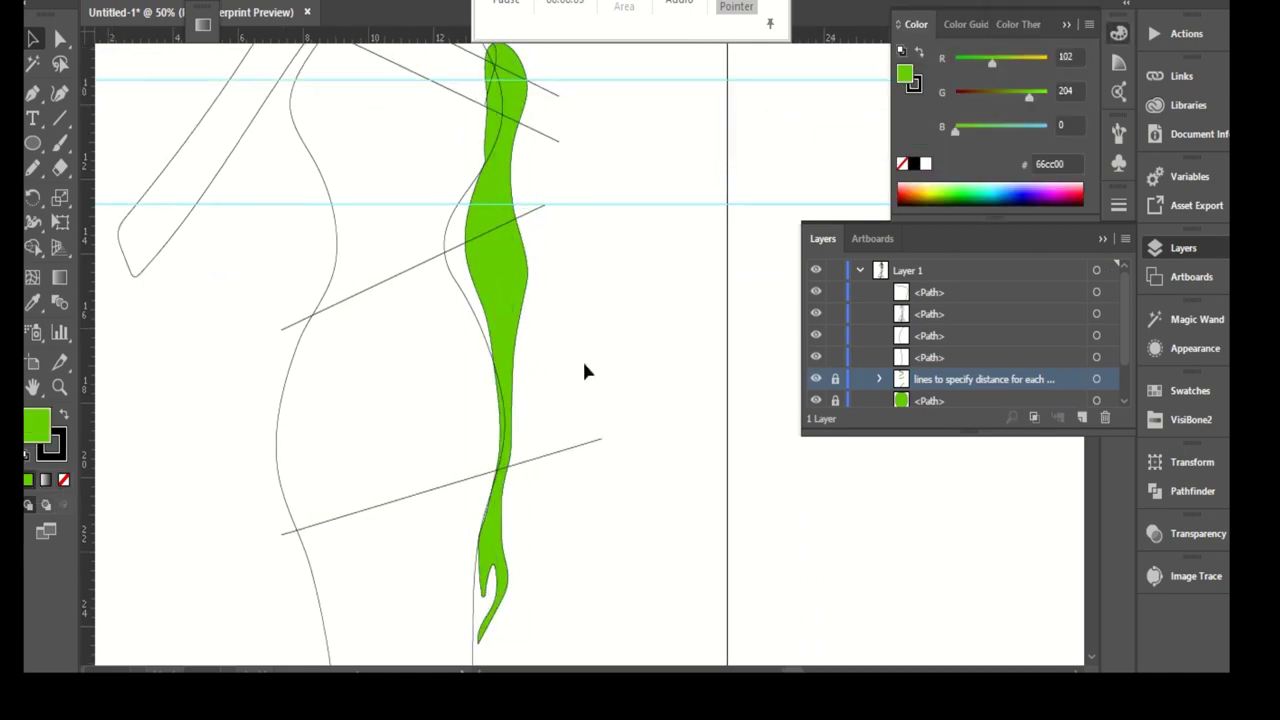
scroll(585, 371, up, 3)
scroll(600, 420, up, 1)
scroll(514, 194, up, 2)
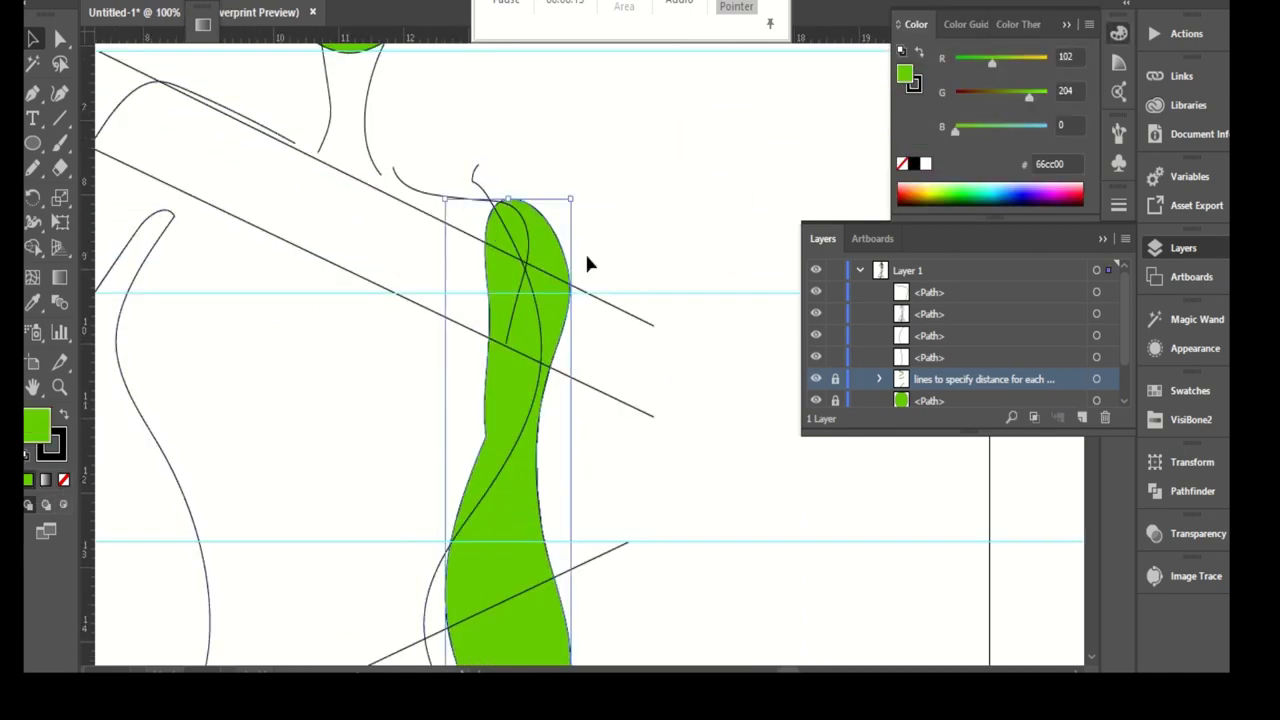
scroll(587, 263, down, 2)
- Give the gown body and near arm a grey linear gradient fill
click(508, 434)
click(46, 481)
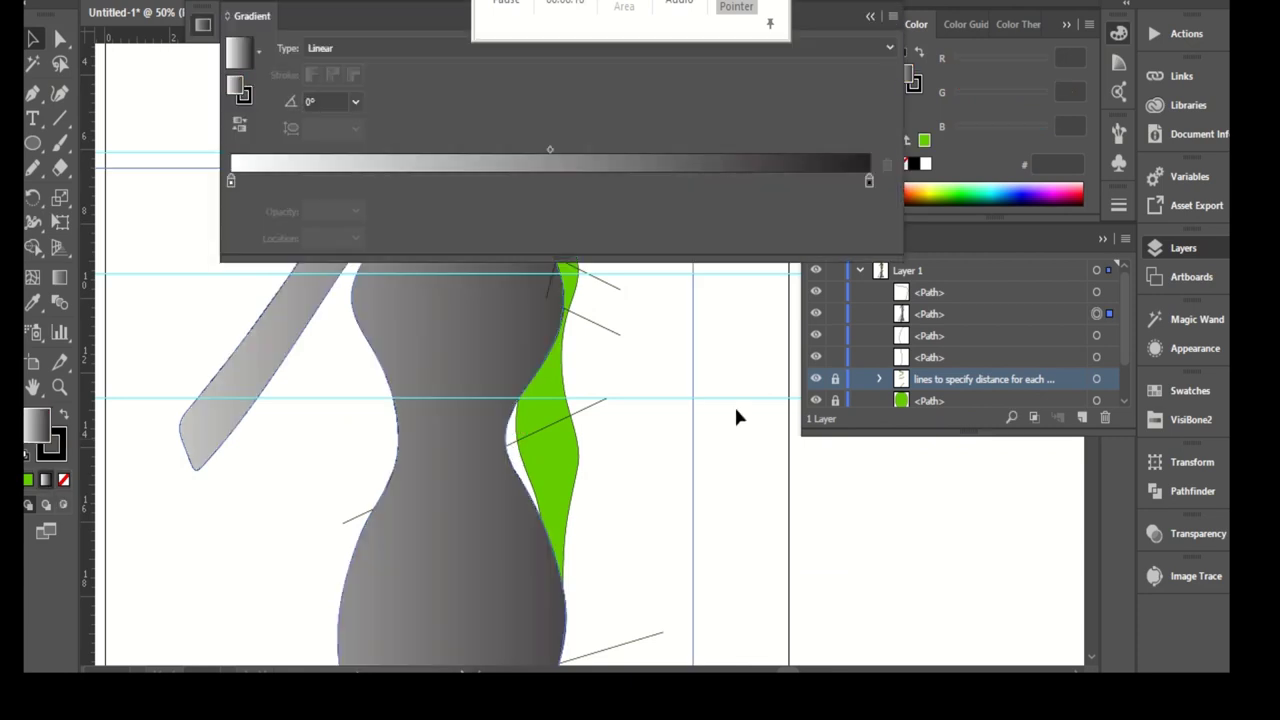
click(870, 16)
scroll(471, 371, up, 2)
scroll(471, 371, down, 2)
scroll(654, 491, down, 3)
scroll(557, 434, down, 1)
key(a)
scroll(537, 398, up, 2)
- Reshape the shoulder curve over the green arm's top and give it the gradient fill
scroll(517, 263, up, 1)
scroll(489, 306, up, 1)
click(543, 352)
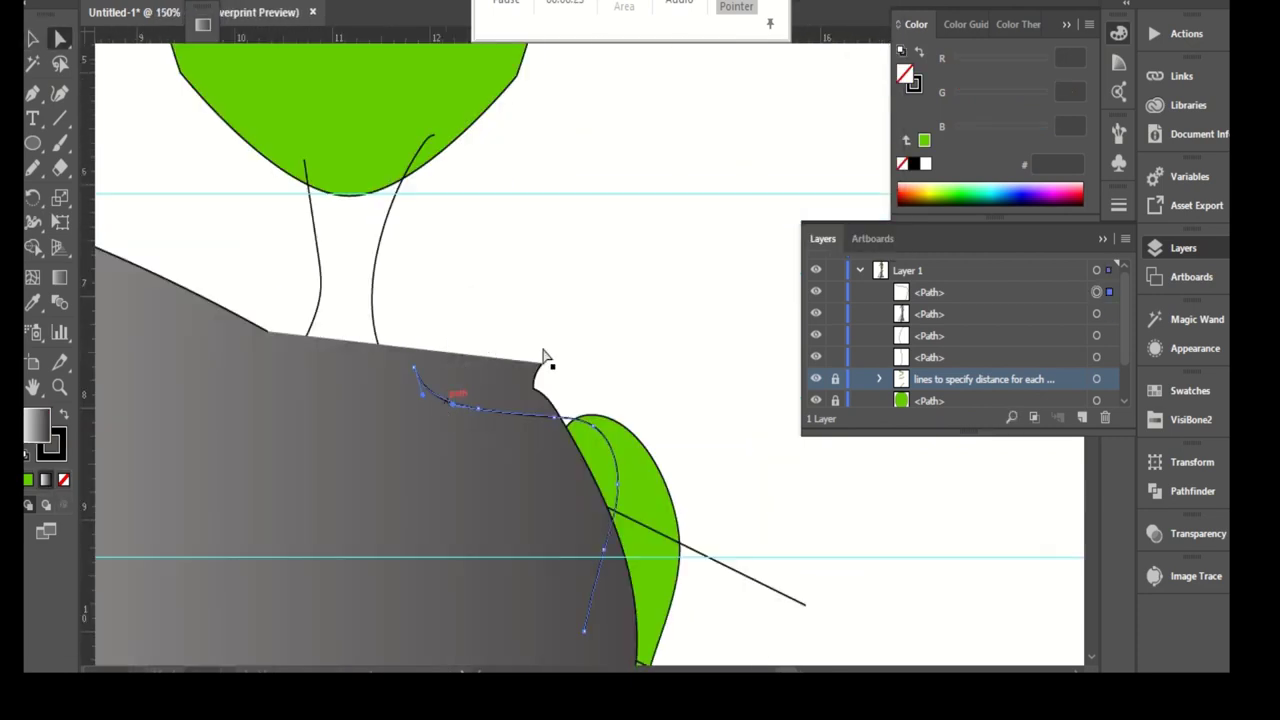
click(543, 355)
scroll(558, 281, down, 2)
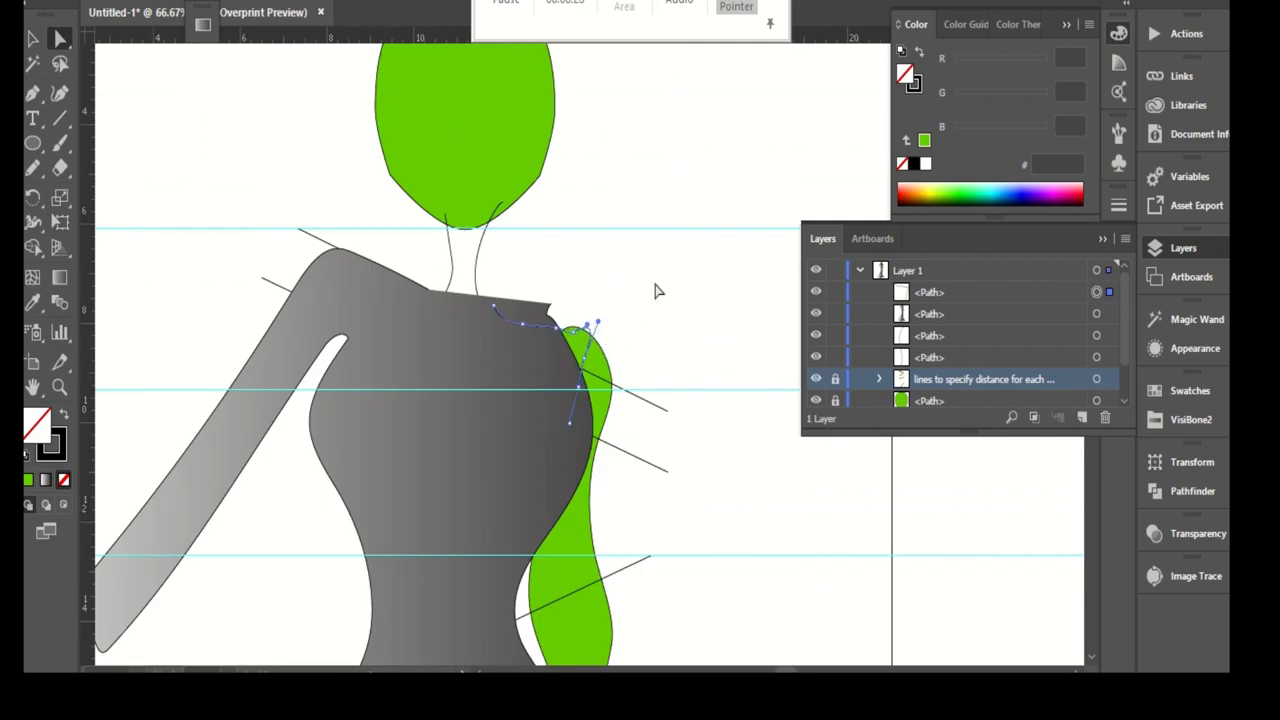
scroll(647, 280, up, 3)
drag(440, 518, 523, 457)
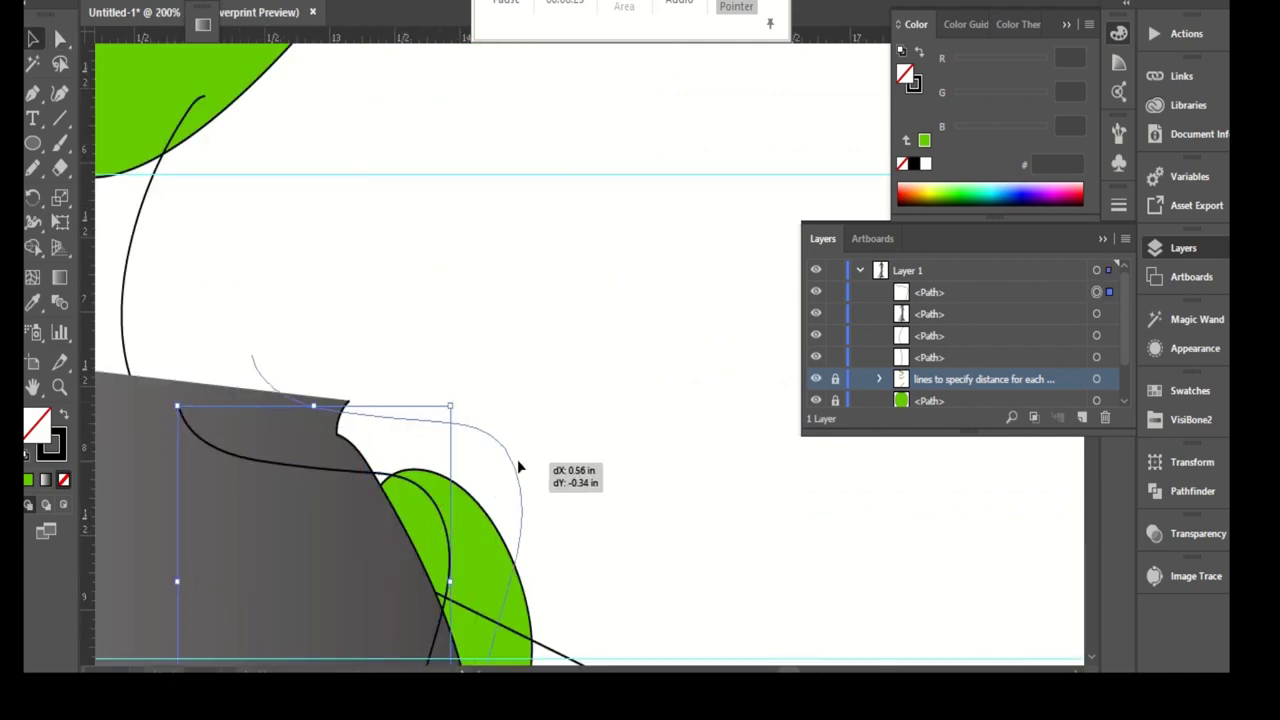
scroll(589, 323, down, 3)
key(period)
scroll(640, 360, up, 2)
- Nudge and adjust the shoulder shape's curve, undoing the stray open stroke
drag(490, 420, 471, 430)
scroll(590, 365, down, 2)
drag(560, 386, 575, 395)
key(a)
scroll(460, 340, up, 4)
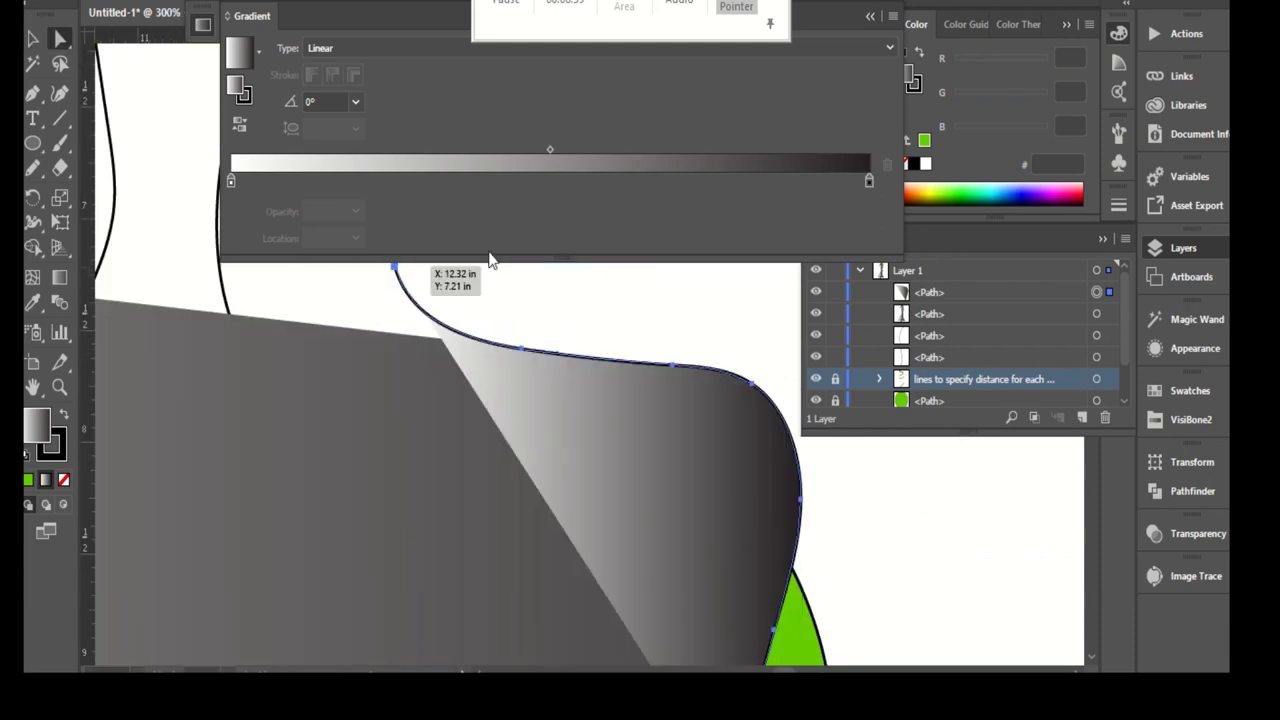
scroll(490, 260, up, 2)
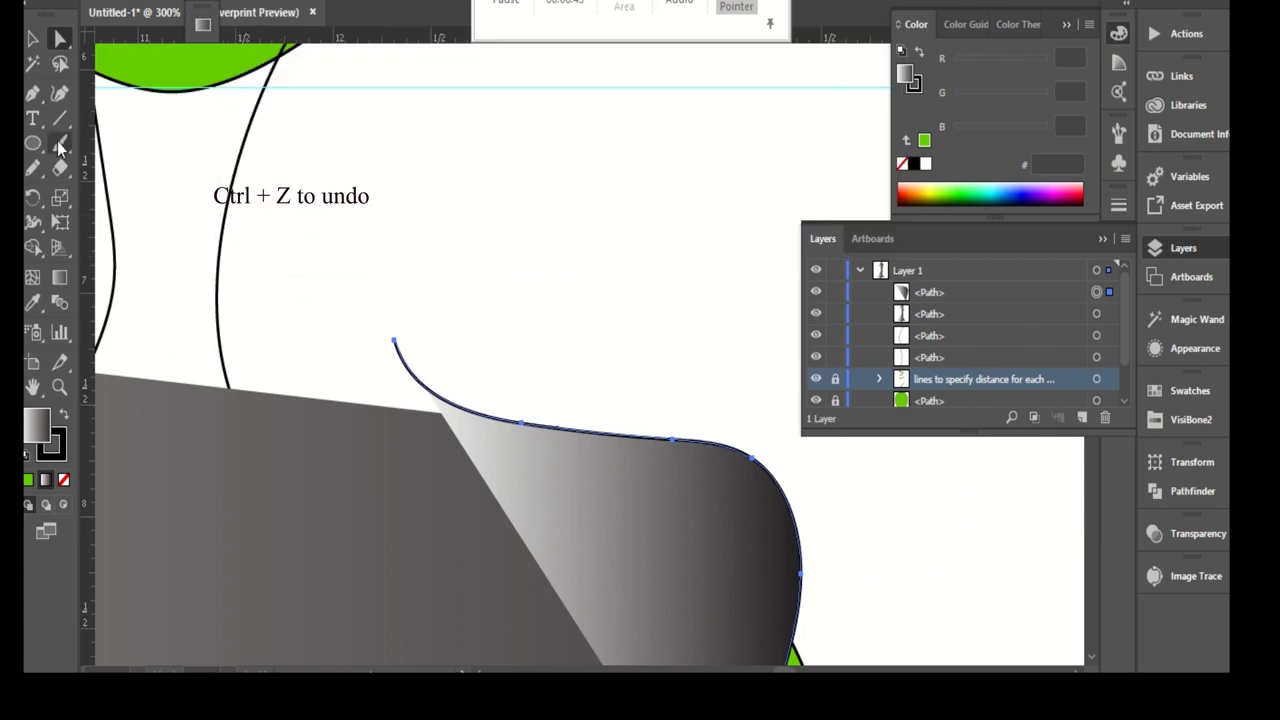
key(ctrl+z)
scroll(567, 266, down, 2)
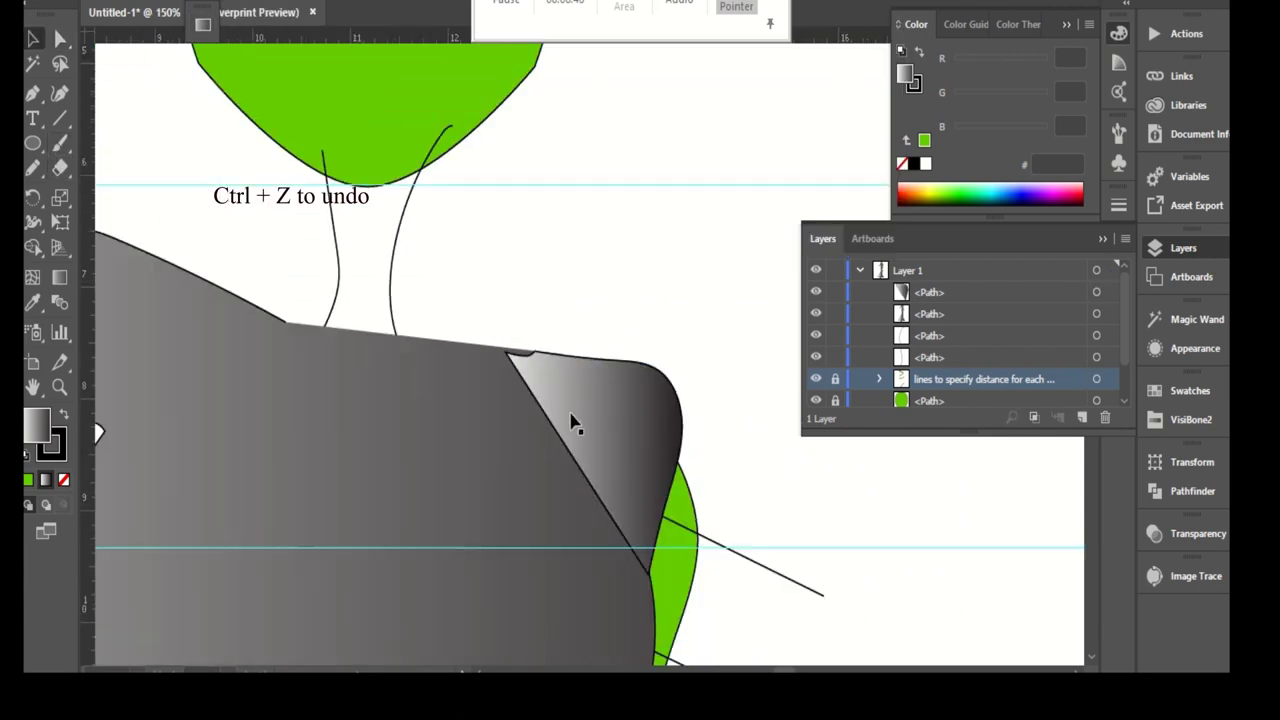
- Bring up the Pathfinder options and select the grey body shape to combine
click(1193, 491)
click(660, 252)
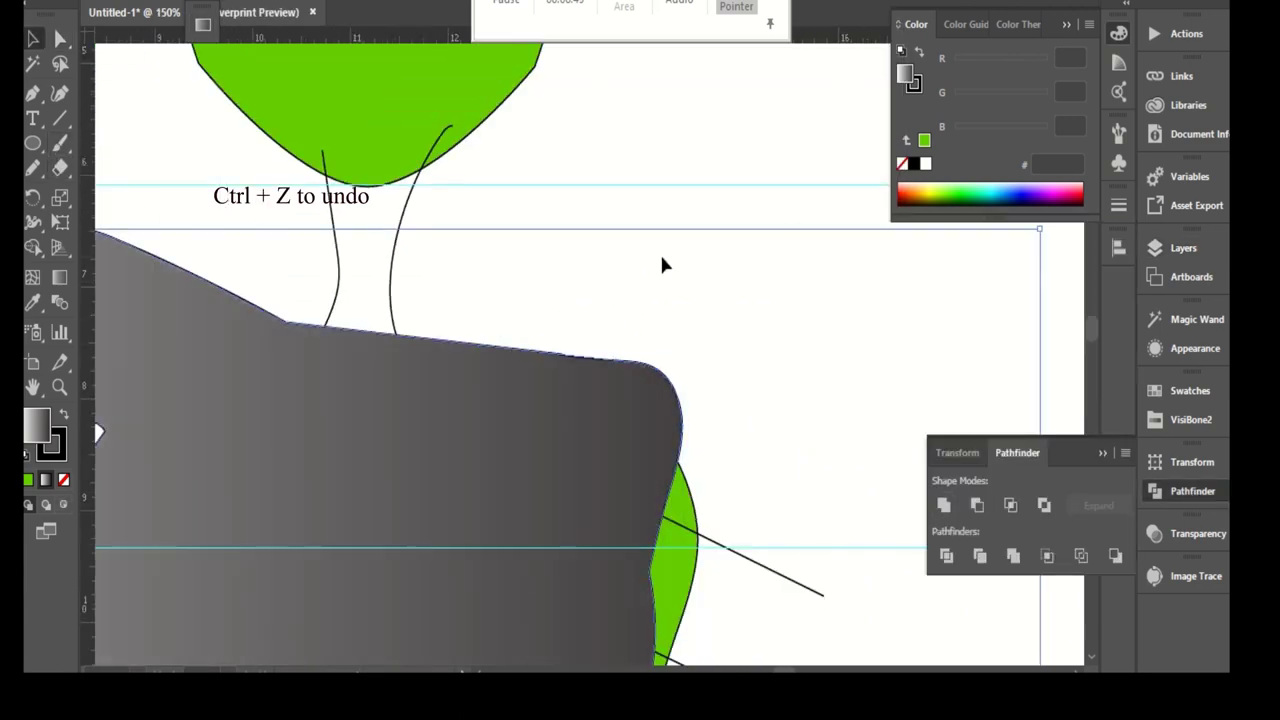
scroll(545, 240, down, 4)
scroll(575, 205, down, 1)
click(484, 228)
scroll(484, 228, up, 2)
- Pencil-redraw the near arm bending at the elbow up to the shoulder, smoothing its end
scroll(460, 245, down, 1)
key(a)
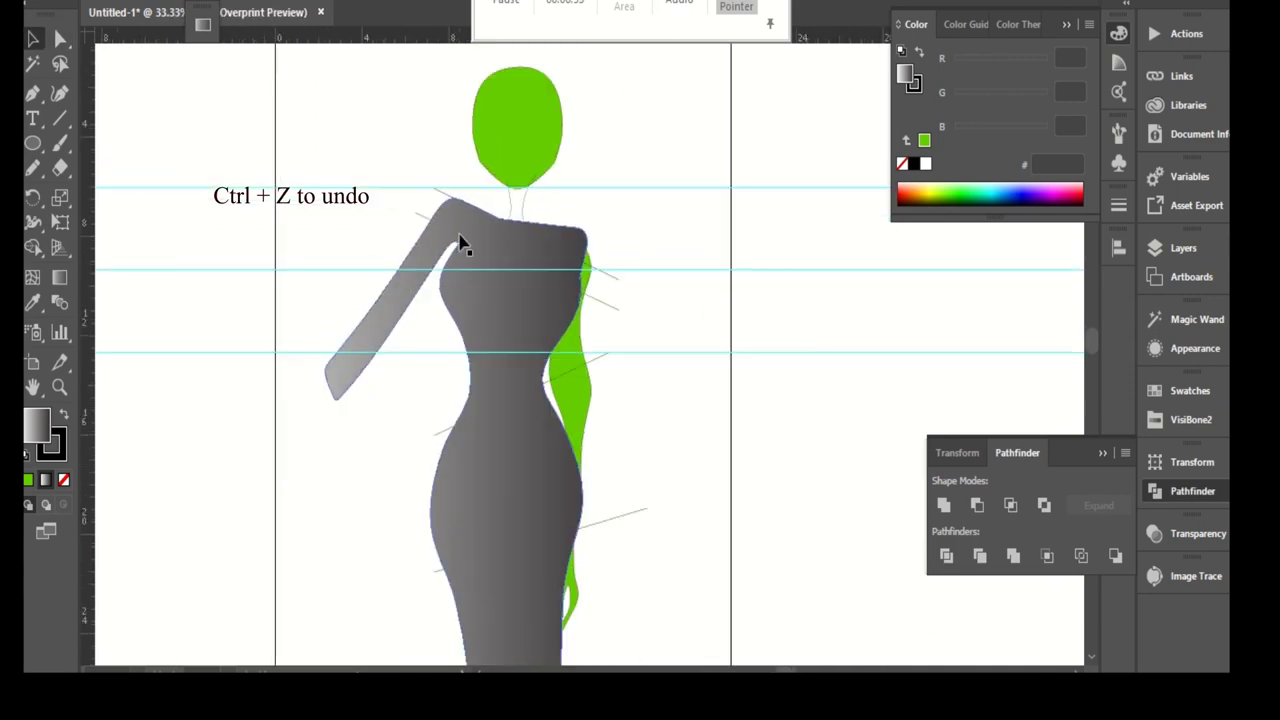
click(38, 170)
scroll(414, 306, up, 1)
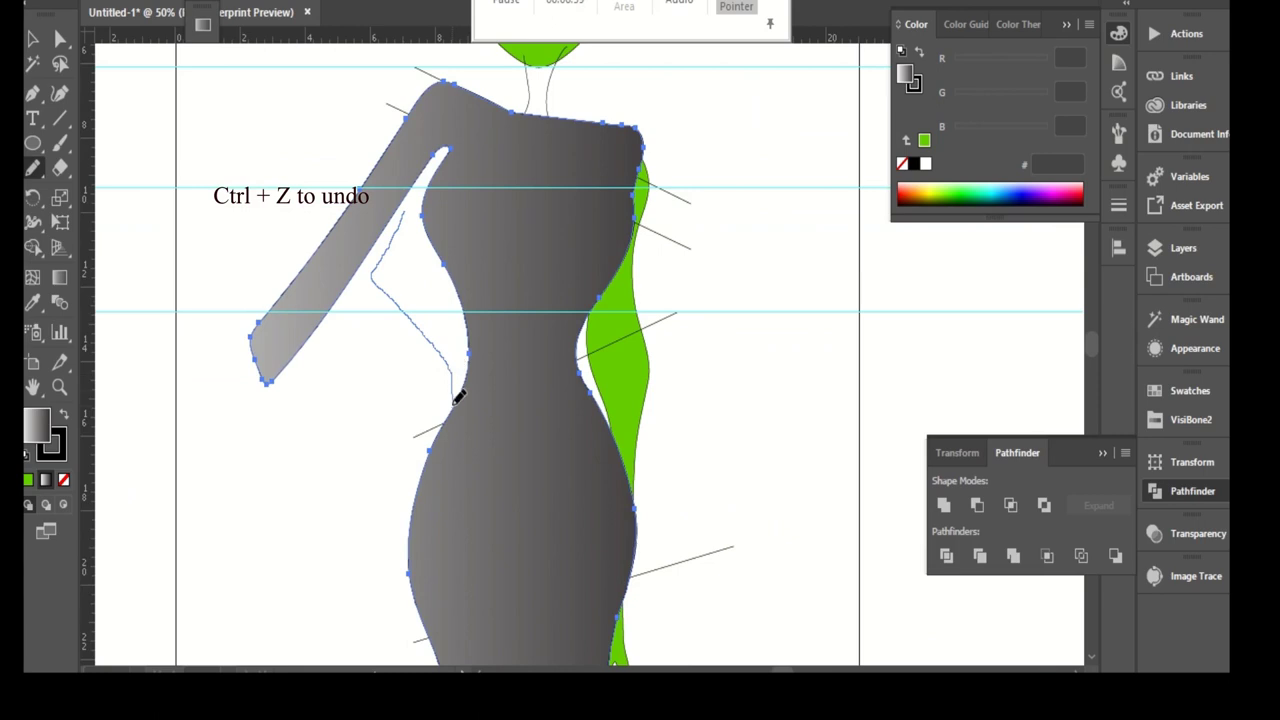
drag(354, 265, 360, 262)
scroll(434, 420, up, 1)
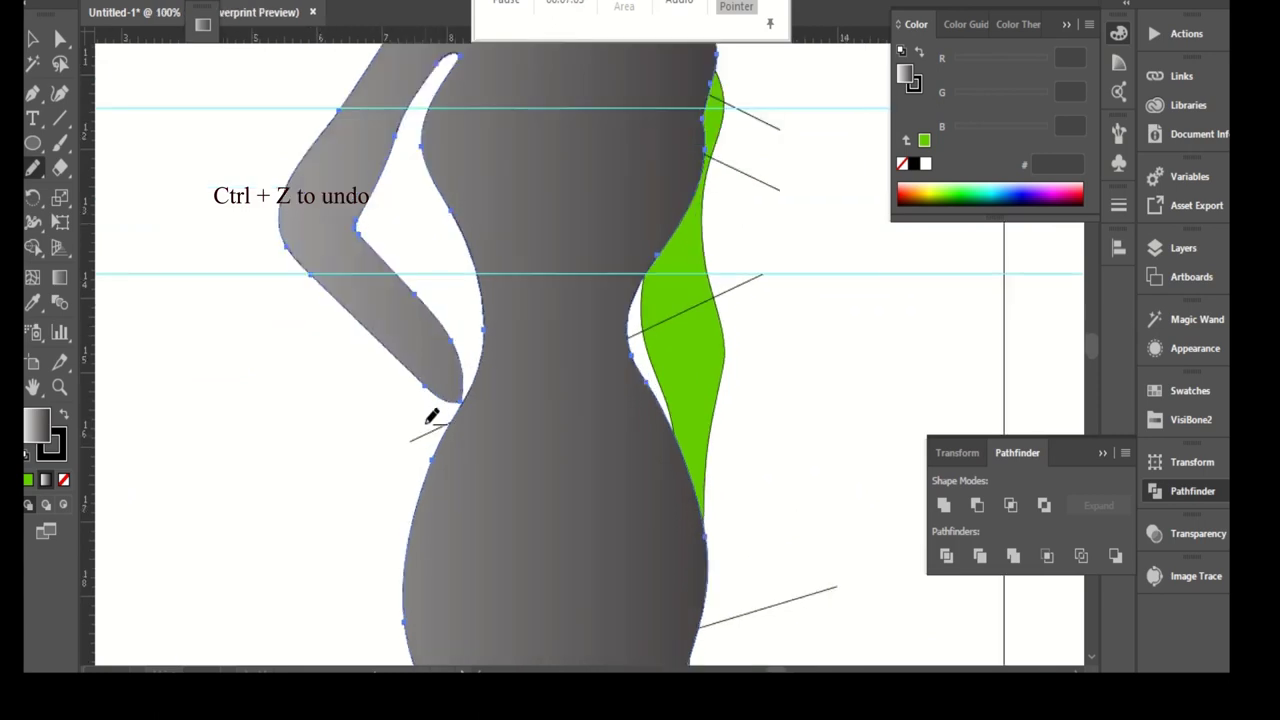
scroll(457, 429, up, 1)
scroll(490, 330, up, 1)
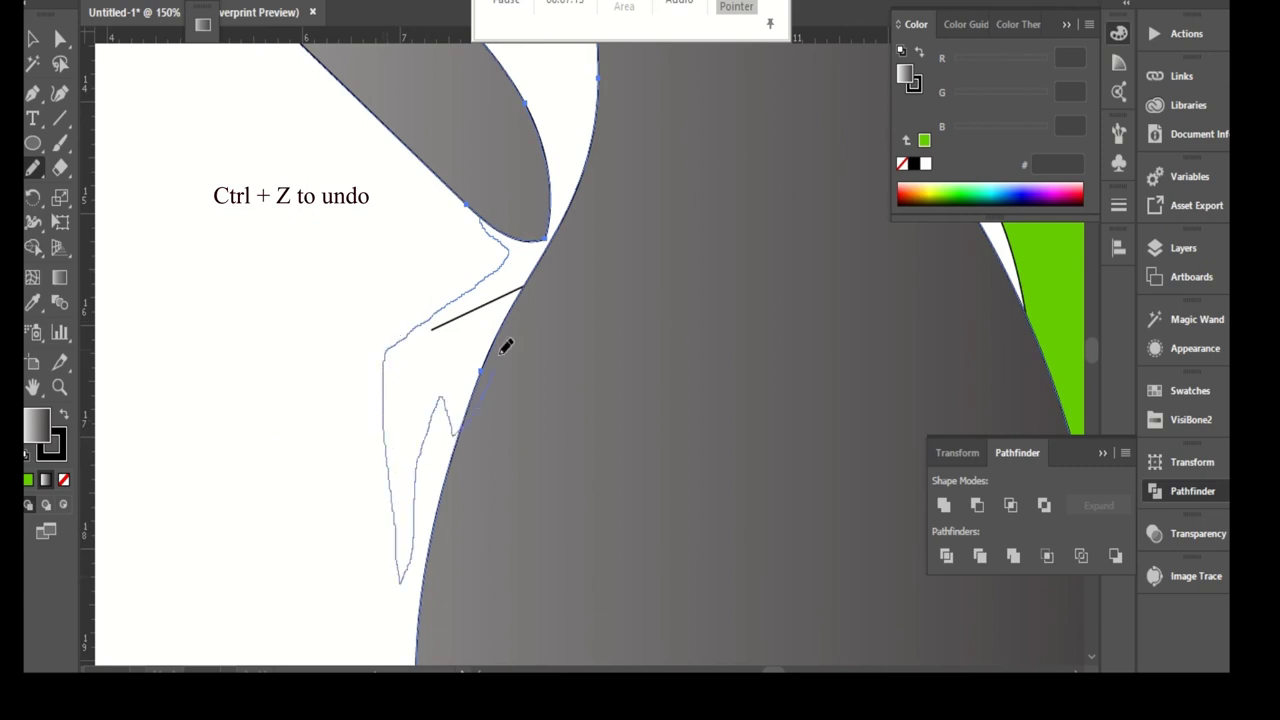
drag(575, 145, 536, 87)
scroll(548, 208, up, 2)
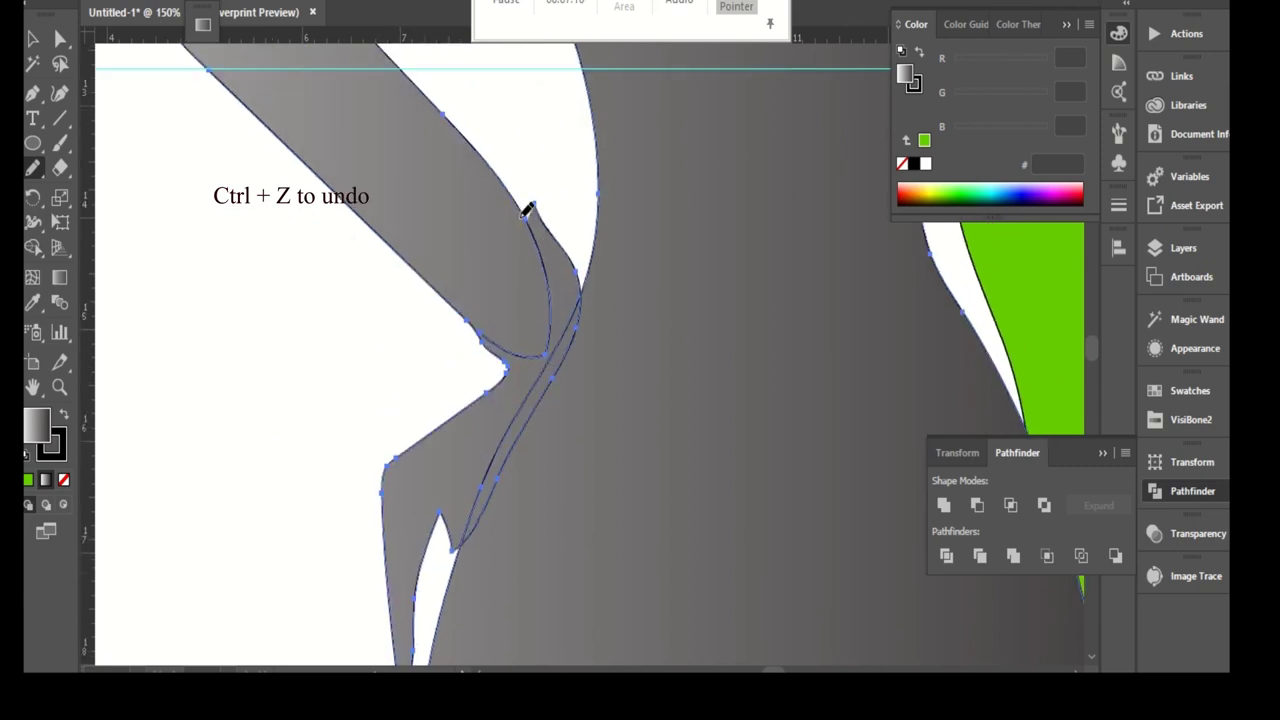
mouse_move(575, 265)
mouse_down()
mouse_move(571, 287)
mouse_move(502, 352)
mouse_up()
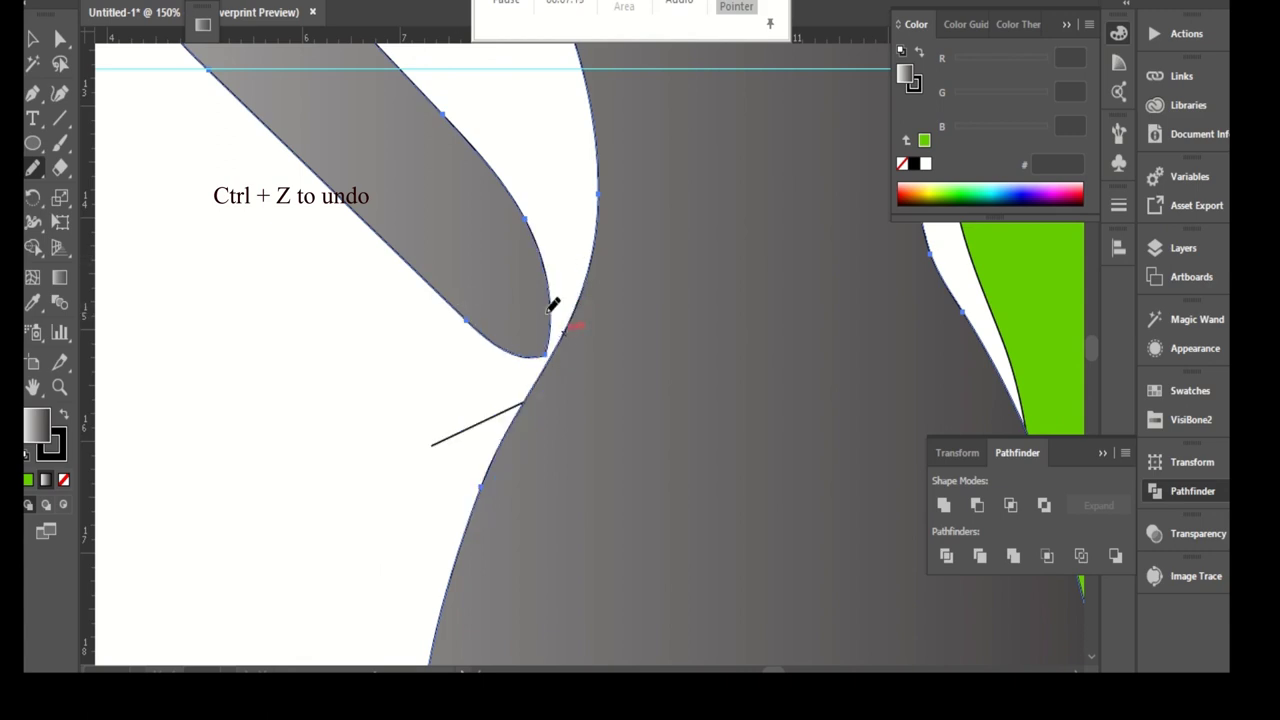
key(ctrl+minus)
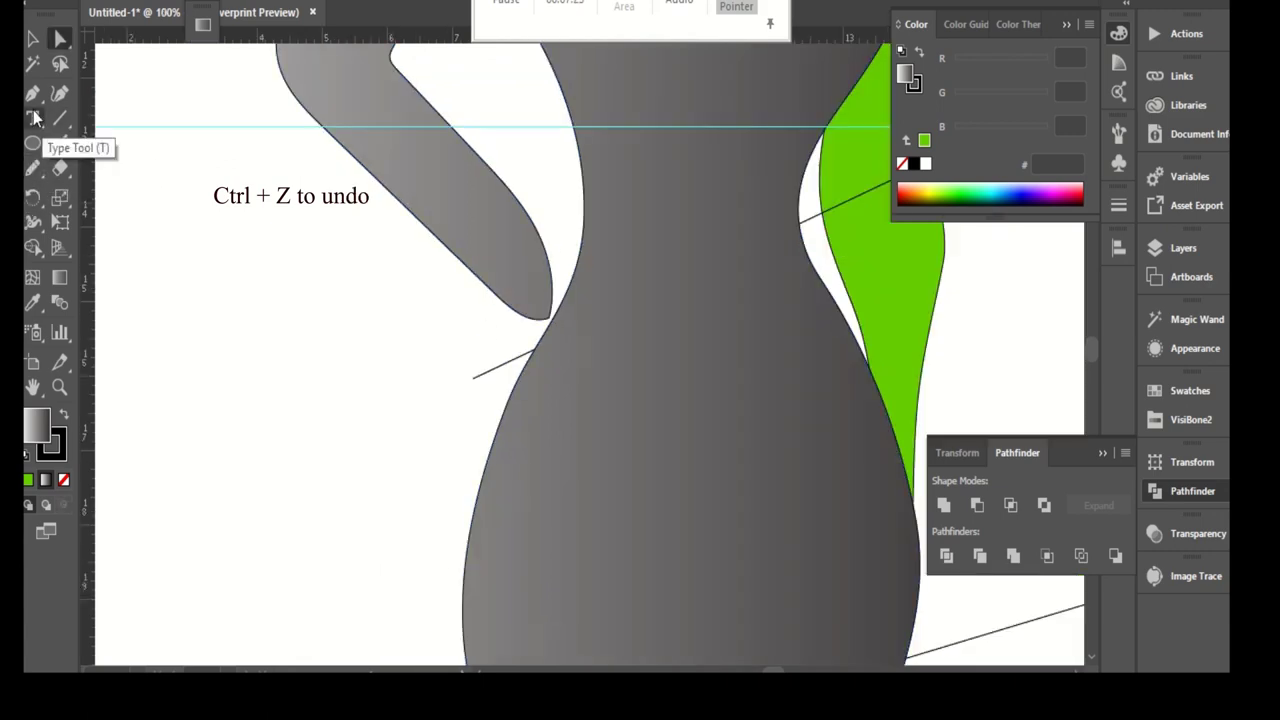
- Draw a closed Pen-tool hand shape at the arm's end with a curved inner edge
click(32, 93)
click(508, 298)
click(370, 413)
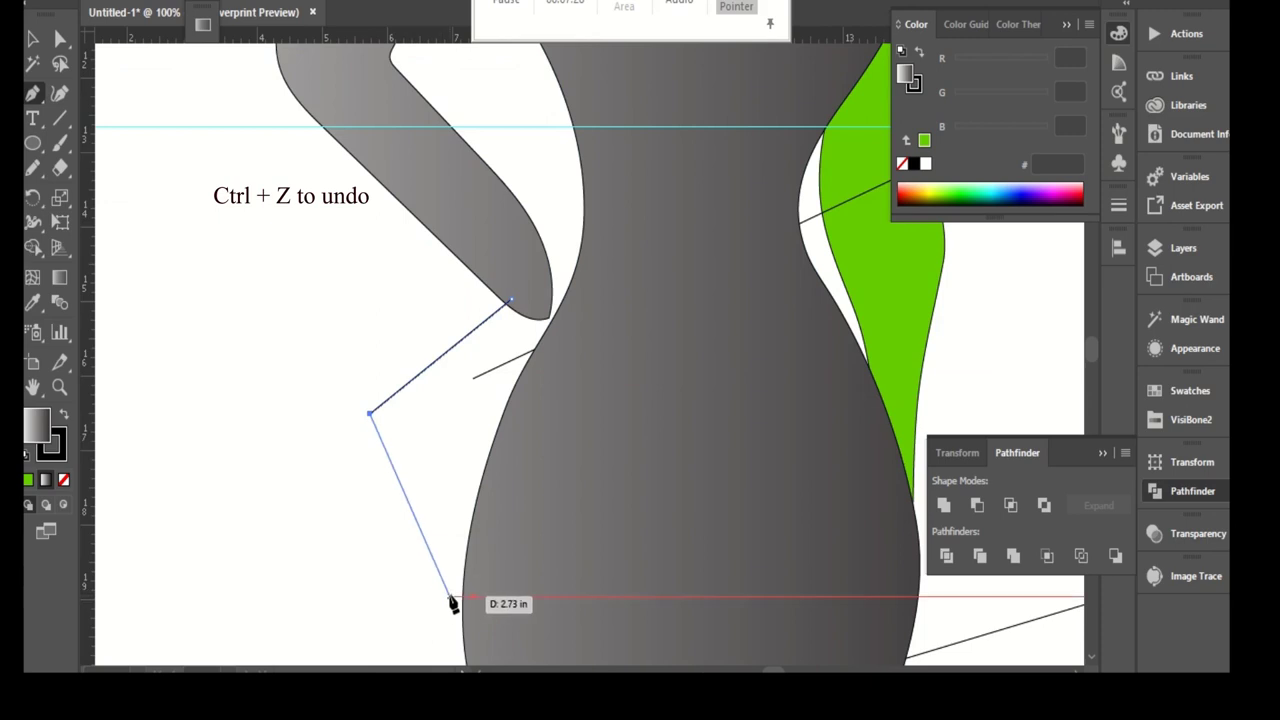
click(449, 593)
drag(427, 489, 445, 482)
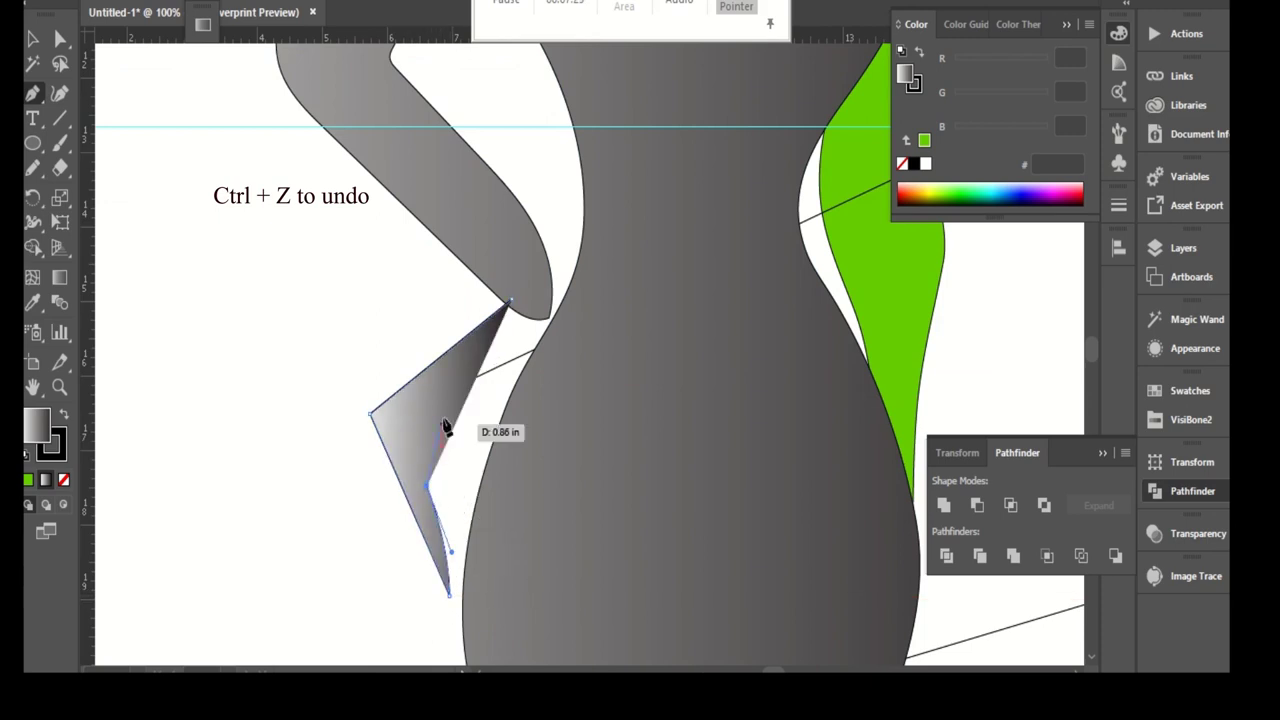
drag(445, 426, 420, 437)
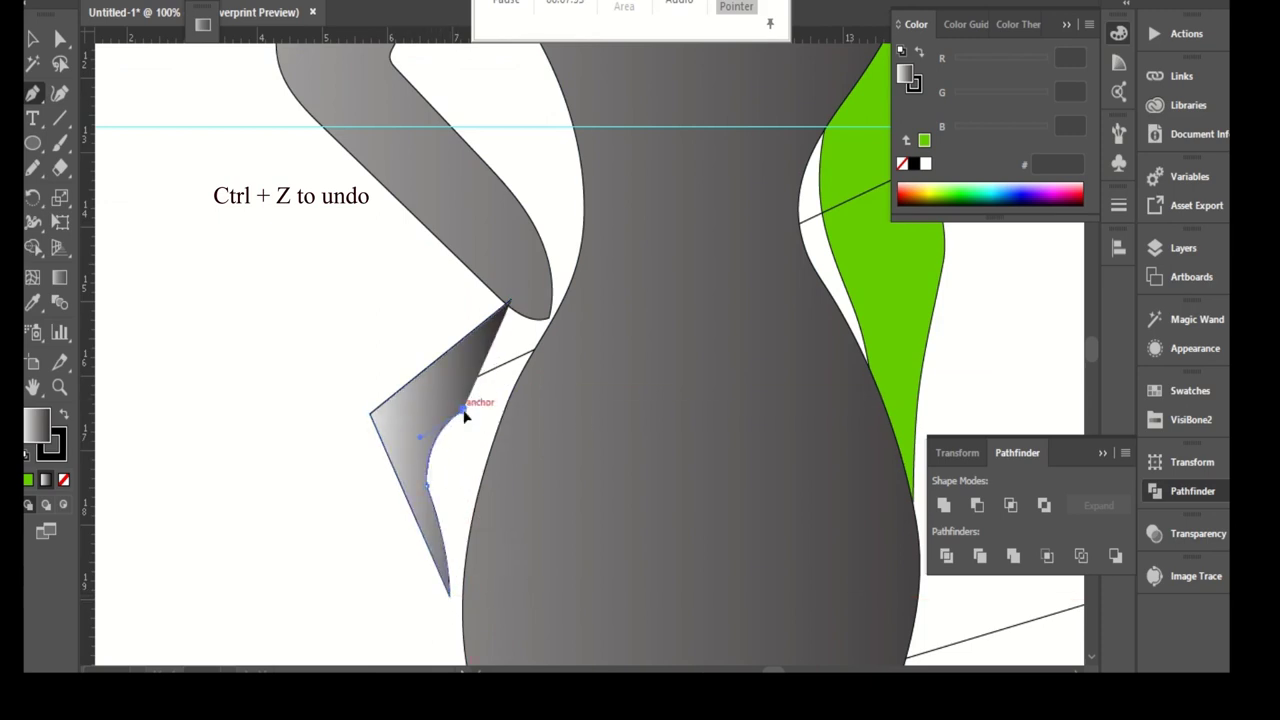
scroll(516, 375, up, 1)
mouse_move(570, 233)
mouse_down()
mouse_move(518, 115)
mouse_move(547, 91)
mouse_up()
click(508, 262)
- Round off the hand's left corner and redraw its edge, checking it against the figure
key(ctrl+minus)
key(ctrl+minus)
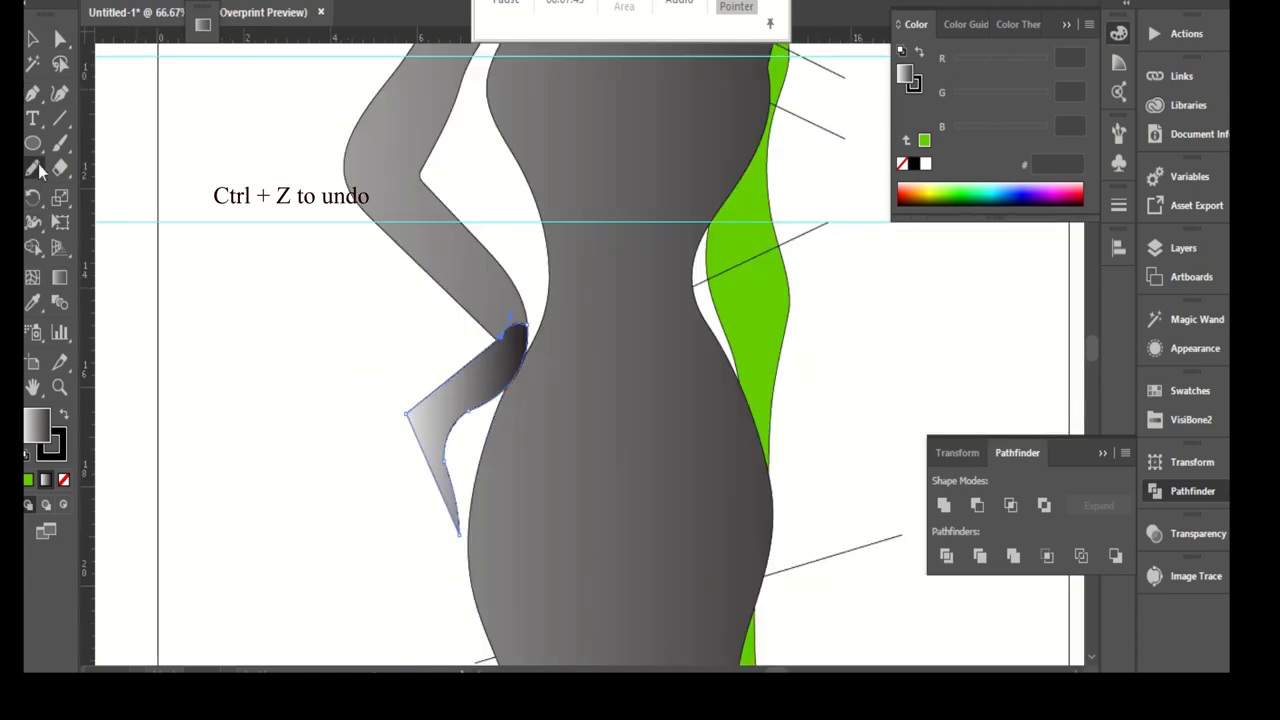
key(ctrl+plus)
key(ctrl+plus)
drag(480, 378, 557, 315)
drag(360, 432, 394, 329)
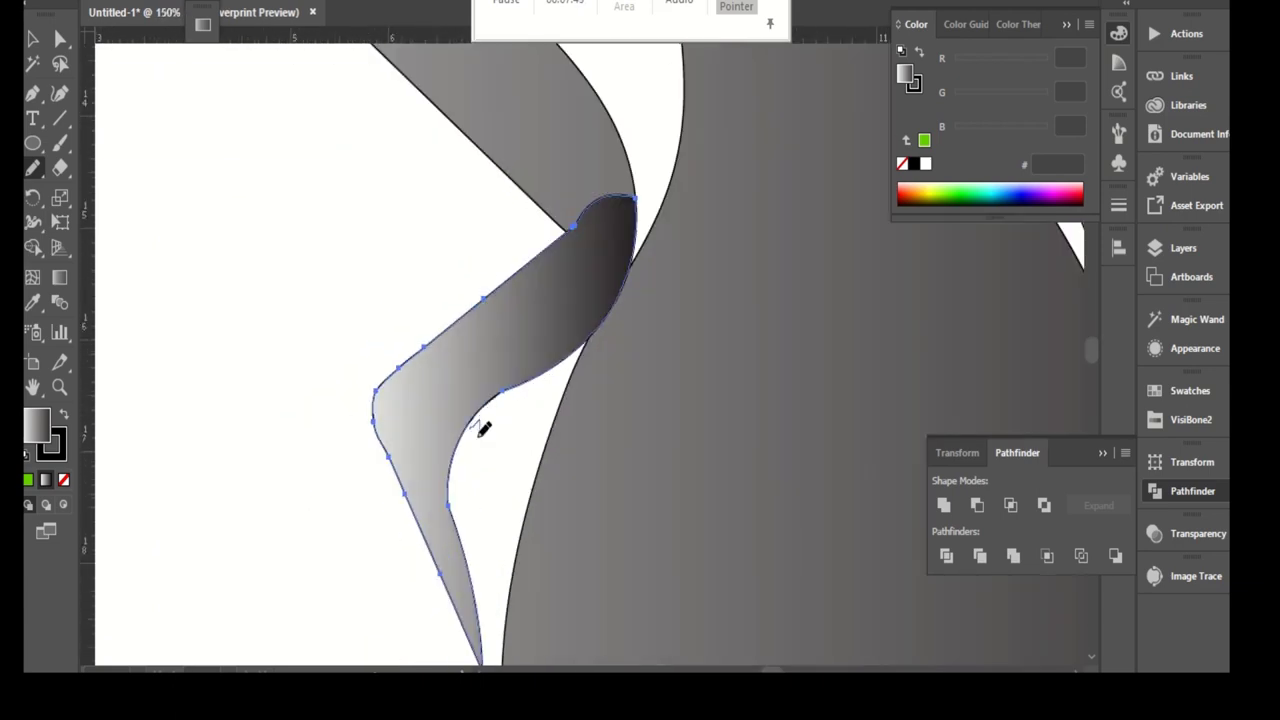
drag(558, 402, 552, 410)
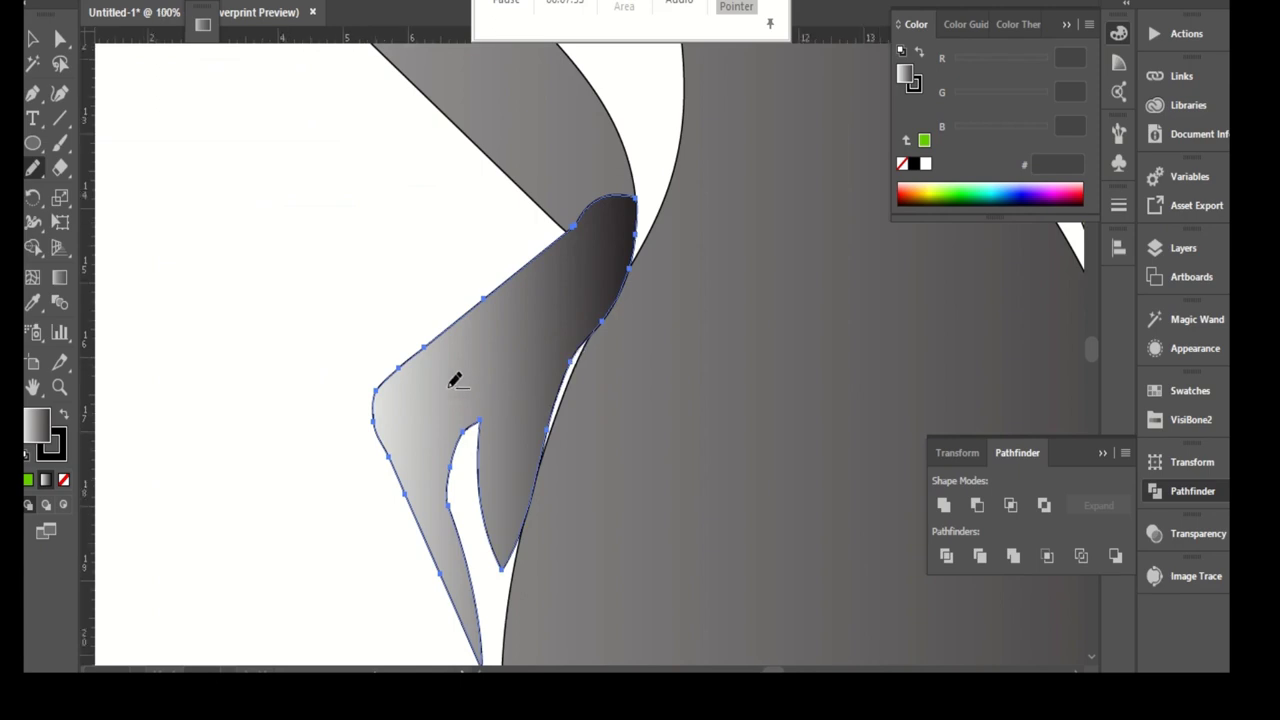
key(ctrl+minus)
key(ctrl+plus)
key(ctrl+minus)
key(ctrl+minus)
key(ctrl+minus)
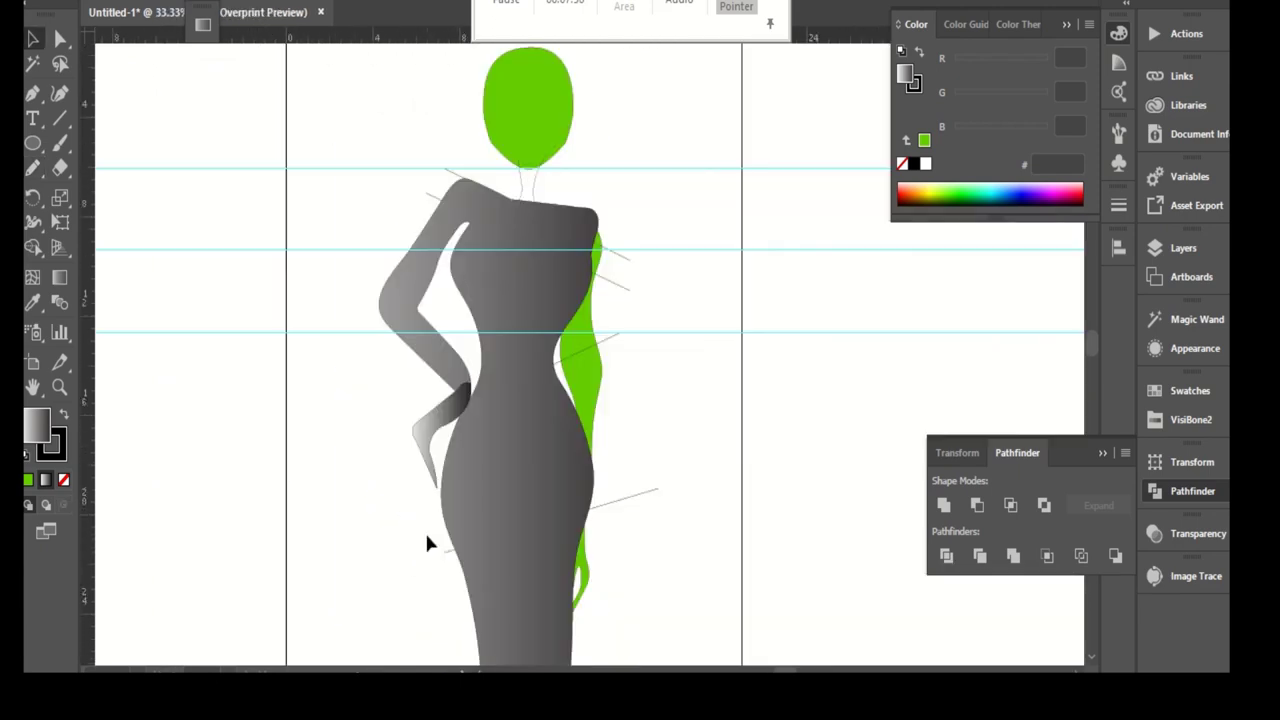
key(ctrl+plus)
click(497, 480)
- Shrink the hand, move it right onto the hip and rotate it slightly
drag(571, 543, 533, 465)
drag(484, 383, 584, 383)
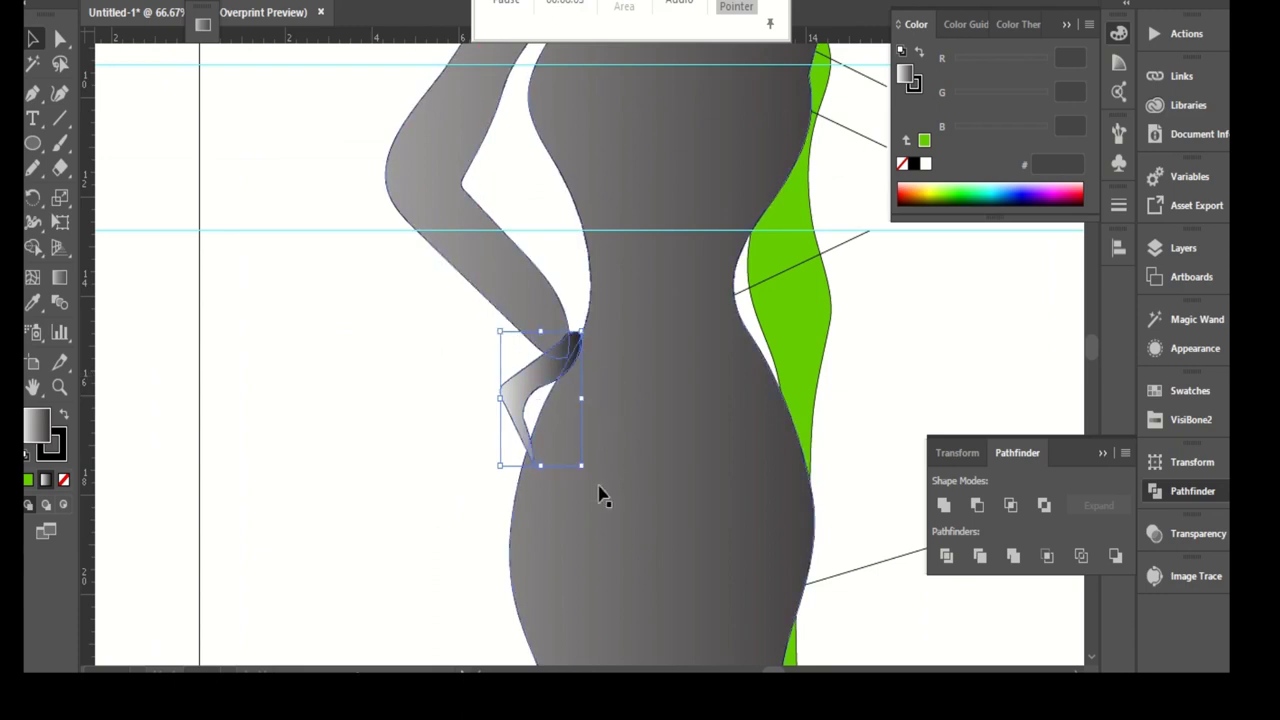
drag(594, 477, 421, 430)
scroll(421, 430, up, 1)
drag(566, 523, 566, 540)
key(ctrl+0)
scroll(471, 437, up, 5)
- Bend the arm's inner edge inward and pull its curve down toward the wrist
key(a)
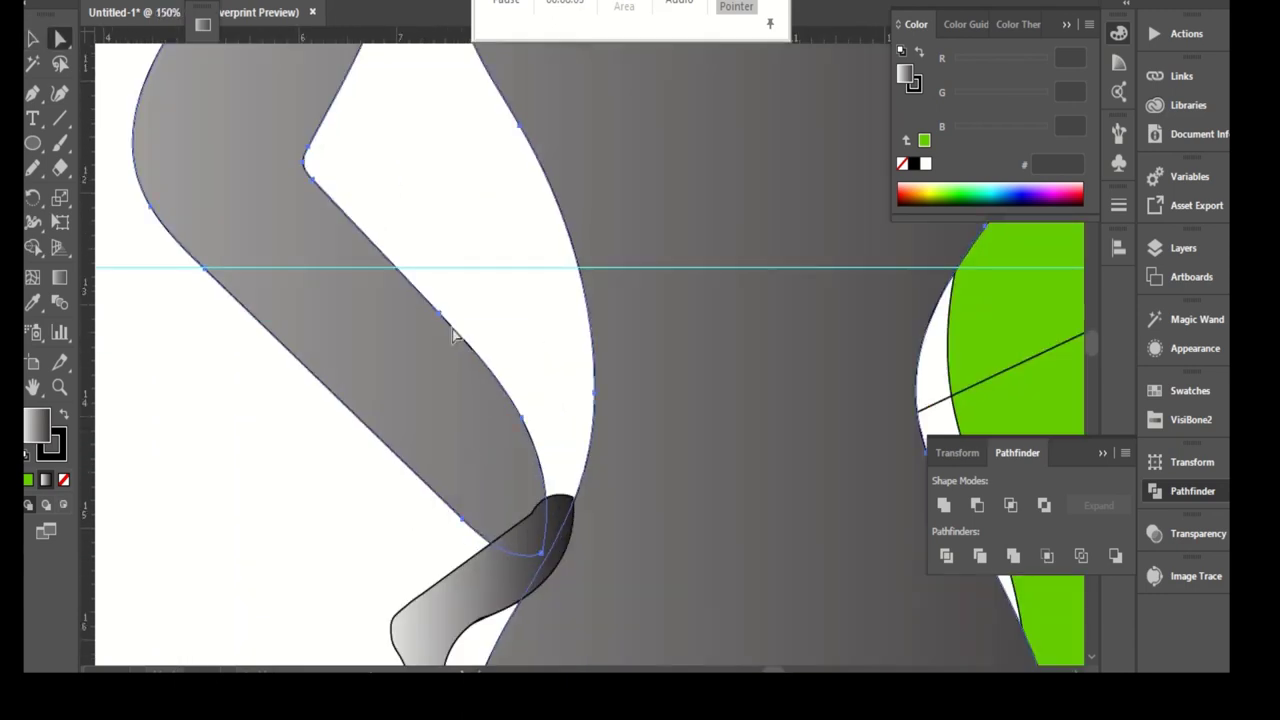
drag(440, 316, 425, 355)
drag(521, 421, 557, 508)
scroll(420, 360, up, 3)
scroll(420, 360, left, 1)
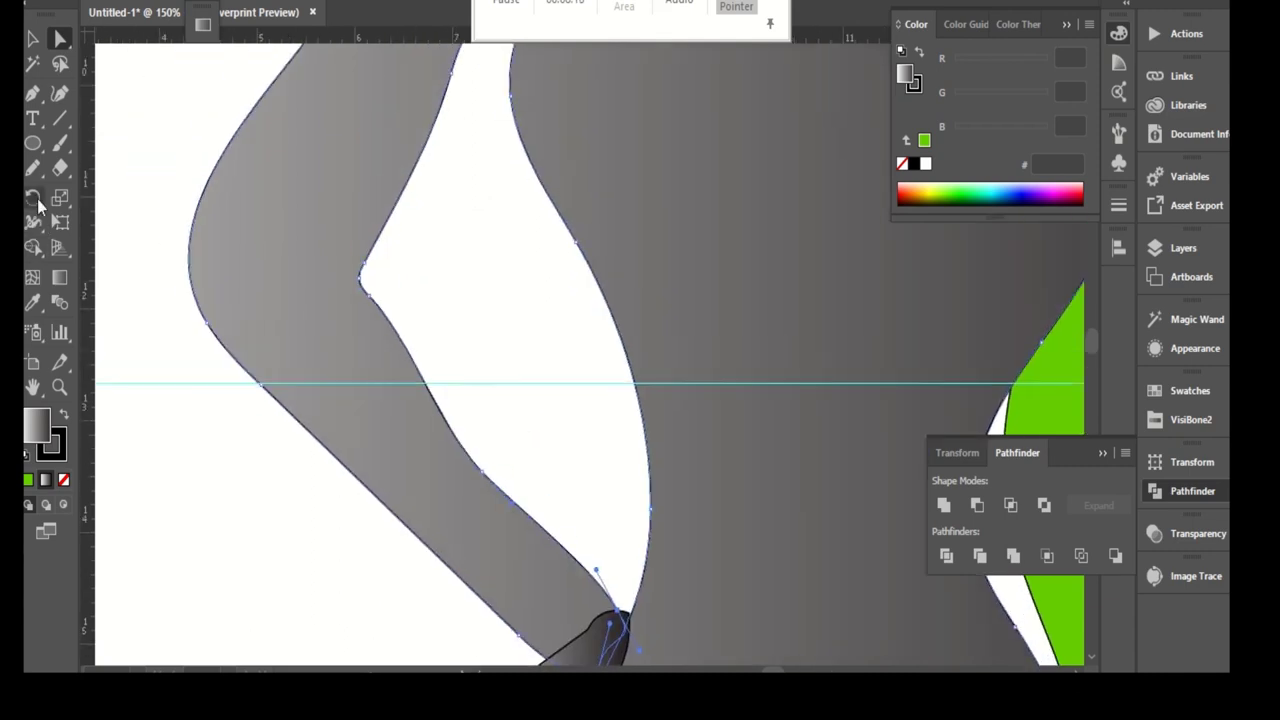
scroll(363, 271, down, 1)
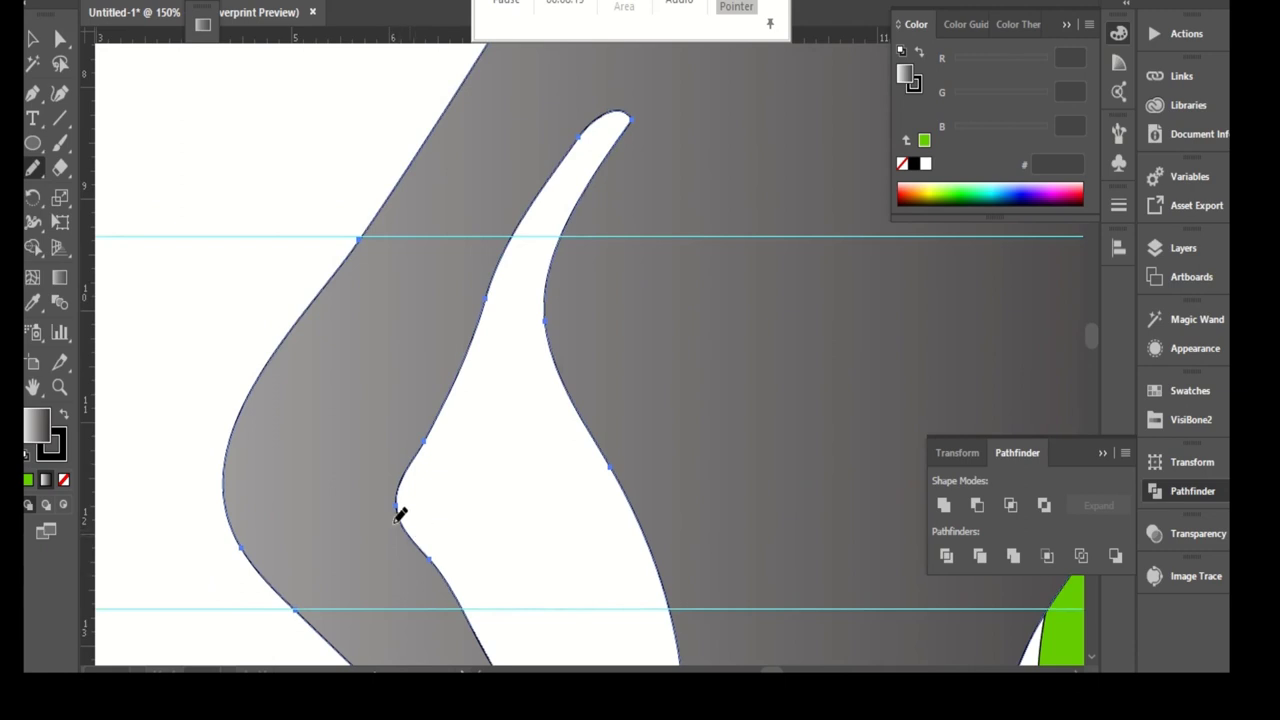
scroll(400, 514, down, 1)
scroll(423, 526, down, 1)
scroll(426, 432, up, 2)
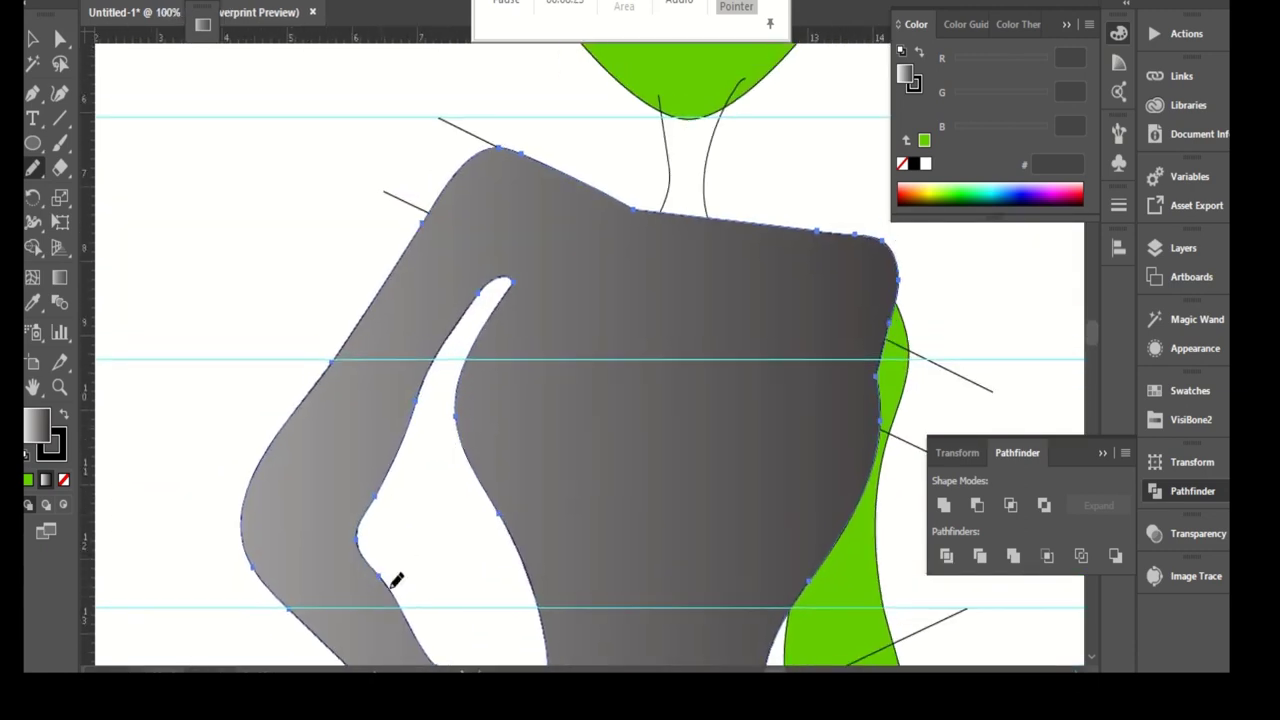
- Reshape the gap between arm and torso and redraw the arm's outer left edge
drag(372, 519, 405, 610)
scroll(398, 576, down, 1)
scroll(398, 576, down, 1)
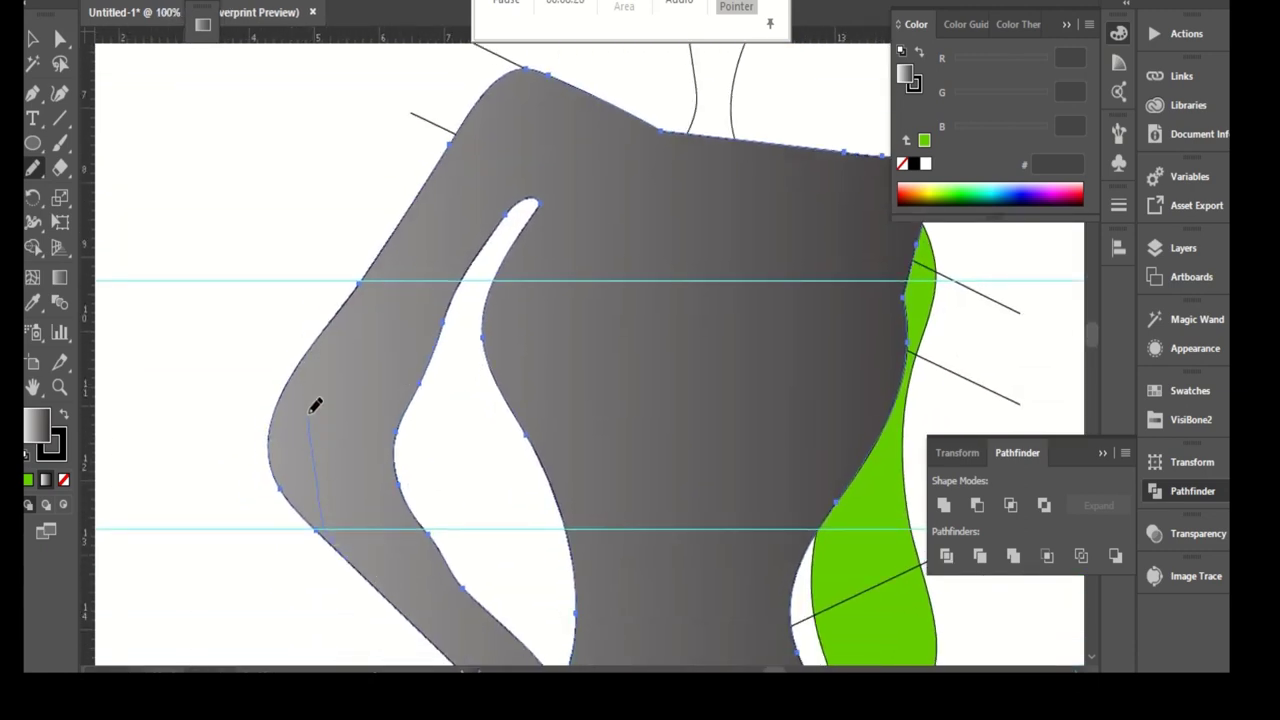
drag(315, 405, 328, 342)
scroll(345, 310, down, 3)
scroll(340, 340, up, 2)
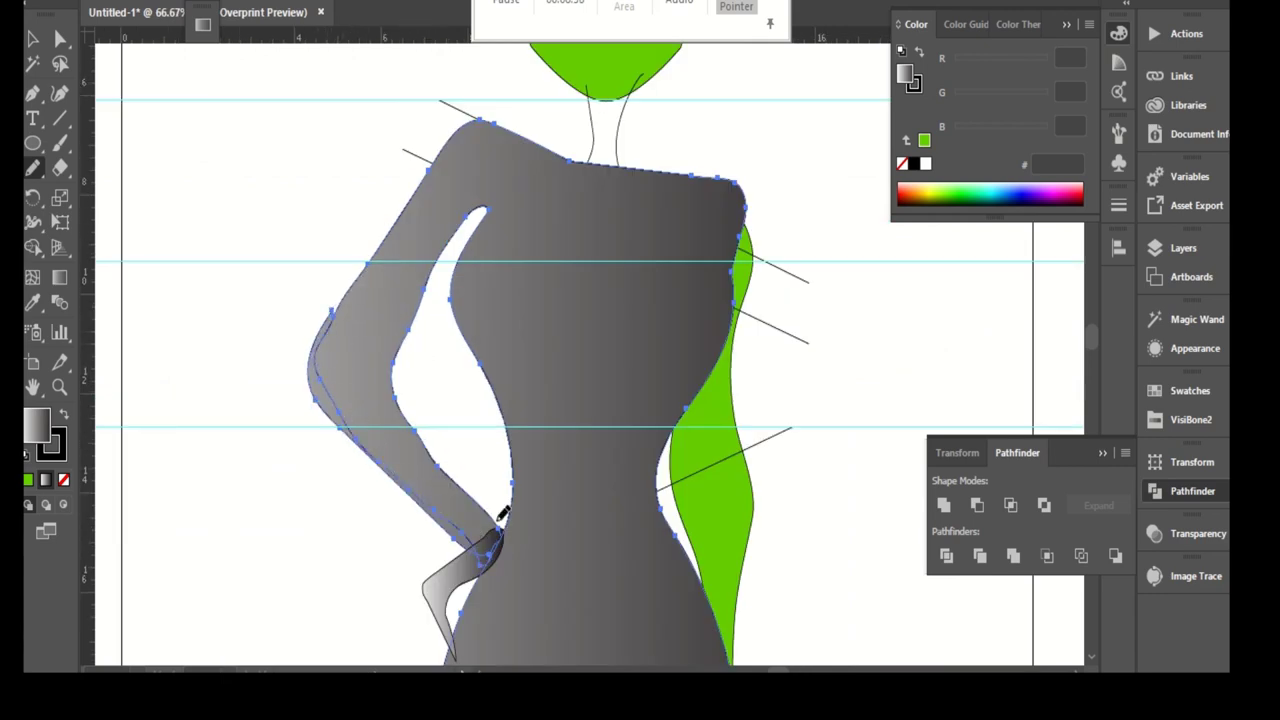
scroll(505, 487, up, 2)
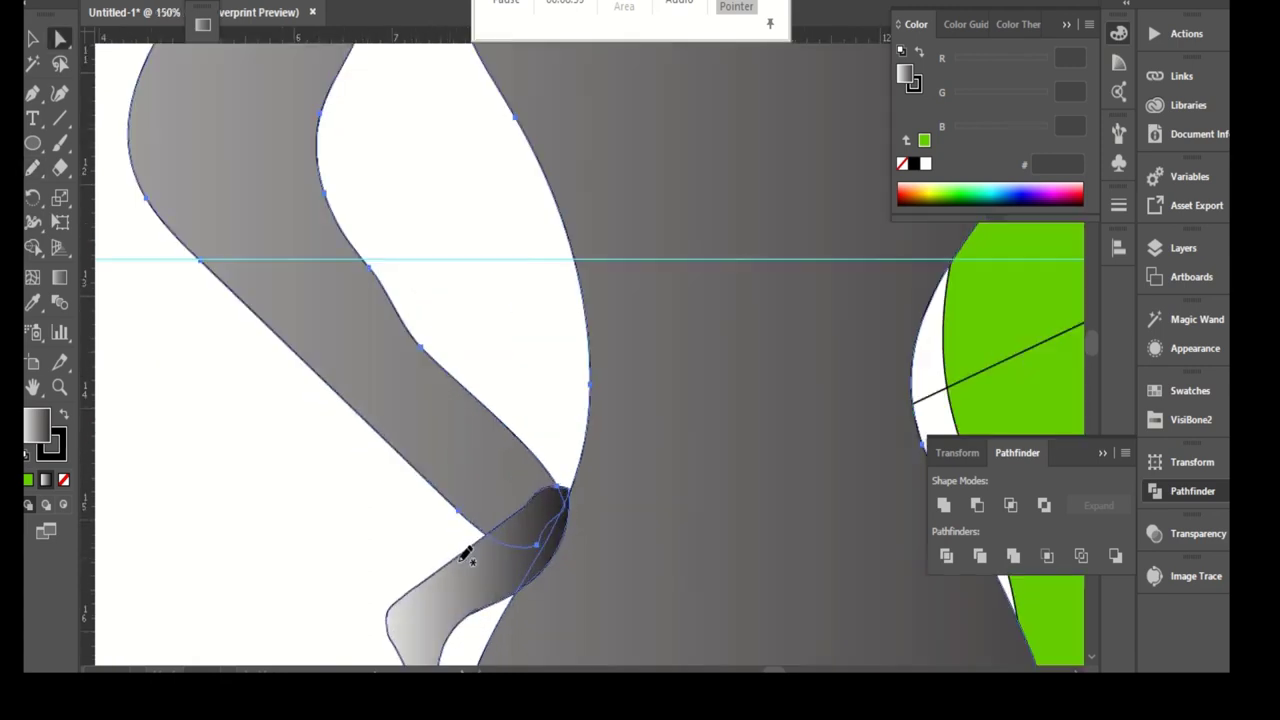
key(shift+grave)
scroll(480, 490, down, 1)
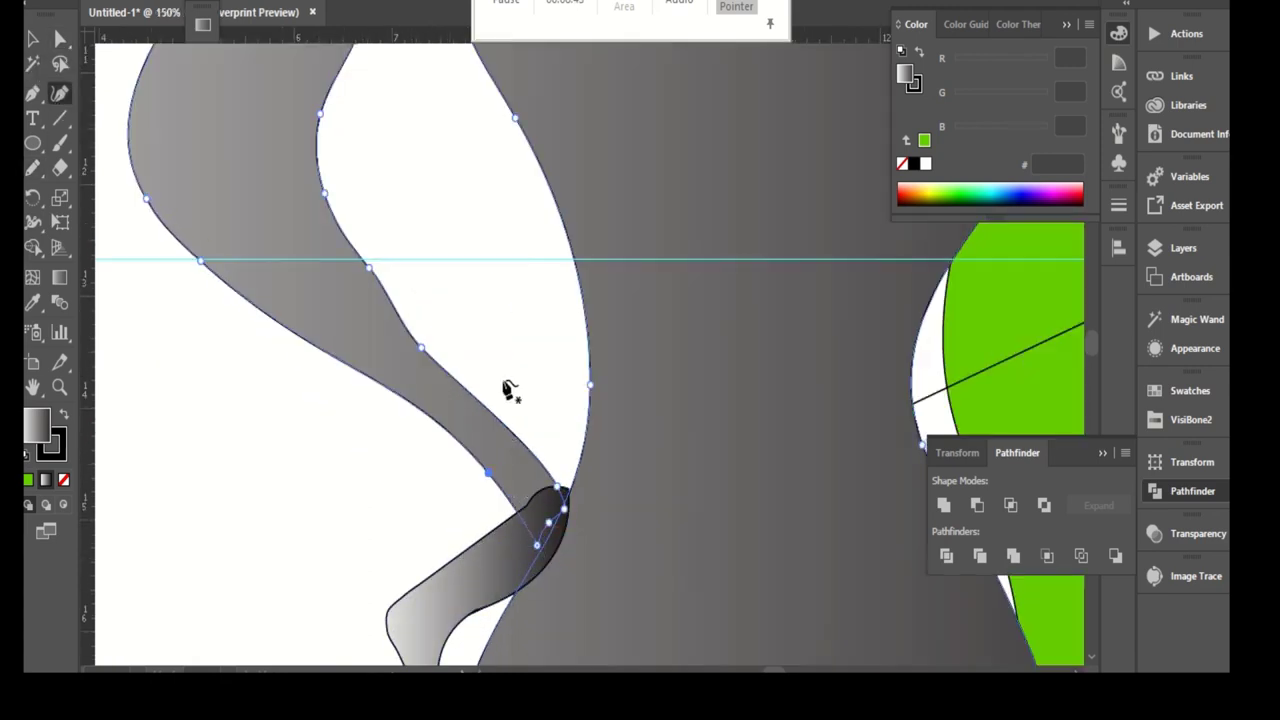
scroll(508, 450, down, 1)
scroll(480, 505, down, 1)
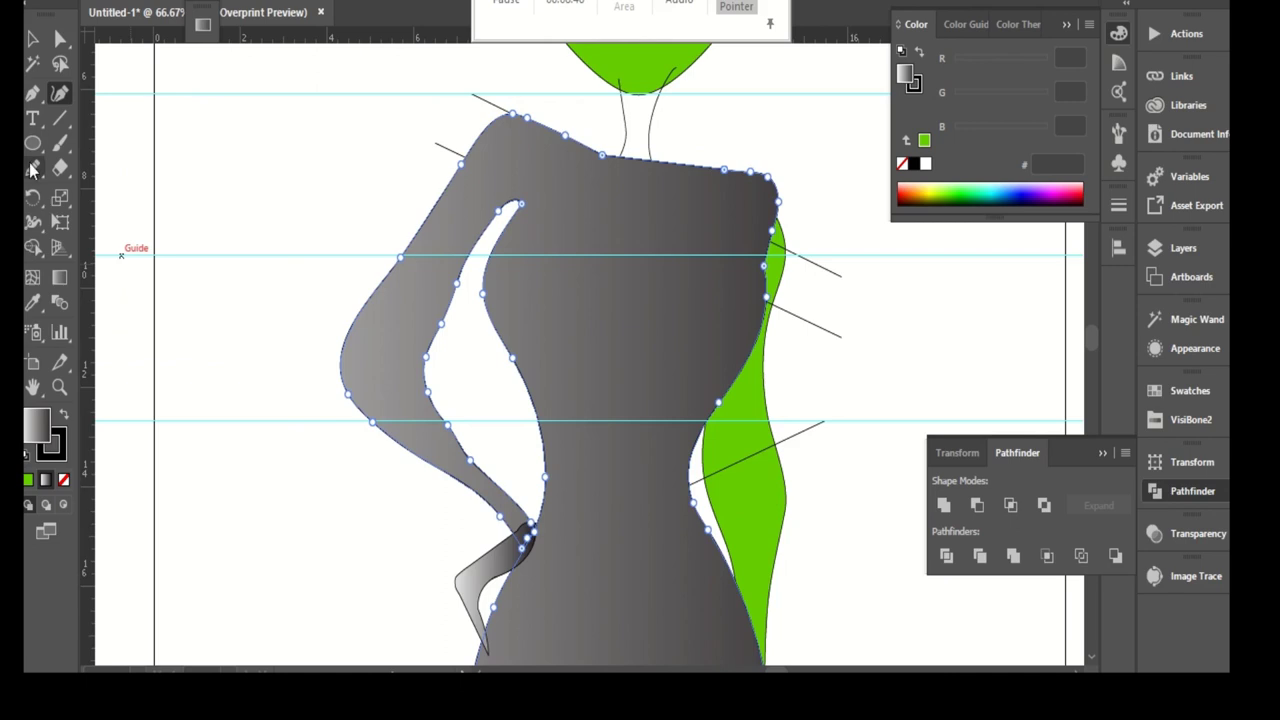
- Smooth the arm's inner edge and the curve where the arm meets the hand
drag(30, 170, 149, 217)
drag(426, 432, 496, 481)
scroll(477, 314, up, 1)
key(a)
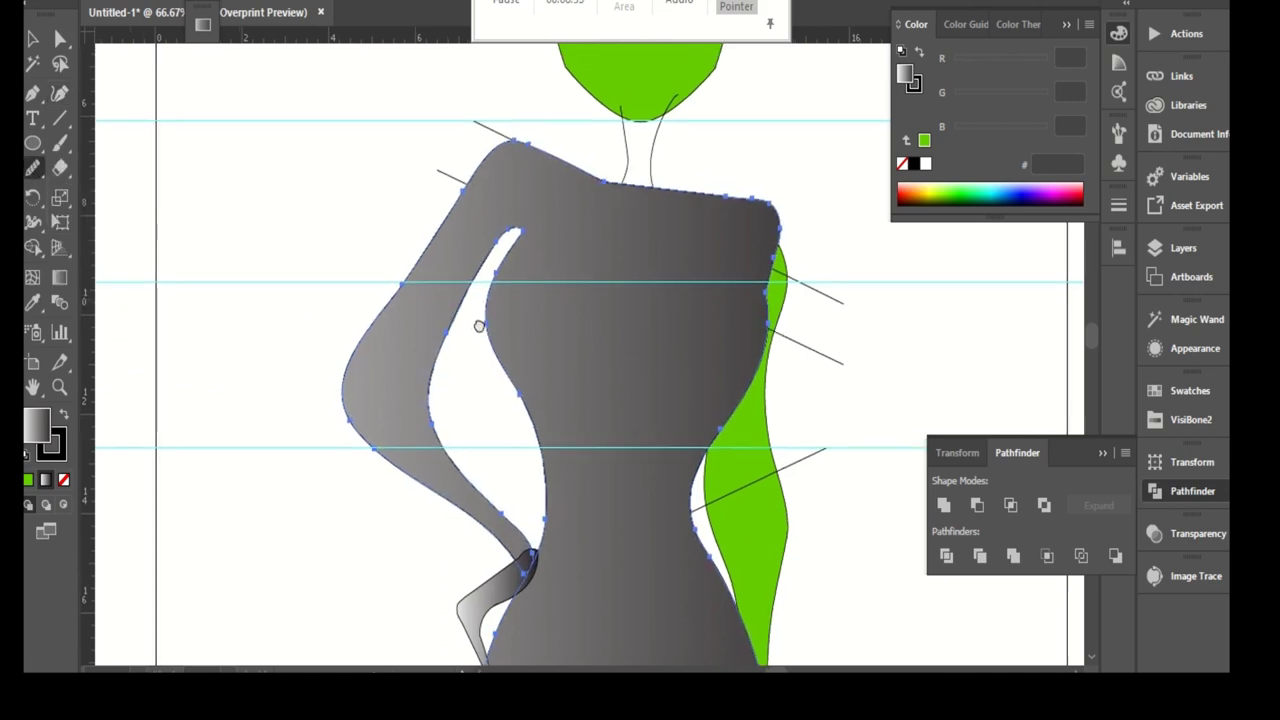
drag(29, 176, 88, 189)
scroll(541, 567, up, 3)
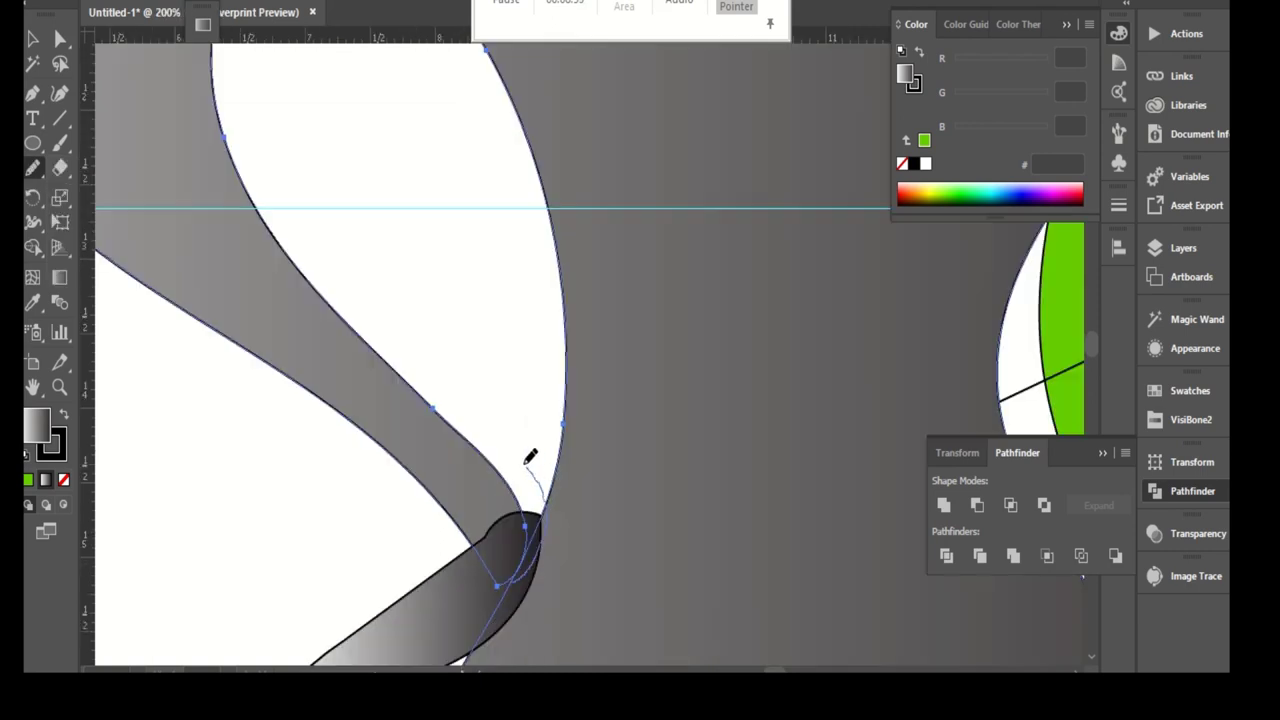
drag(426, 368, 457, 400)
scroll(457, 400, up, 2)
- Drag a bottom anchor to reshape the curve, then bring the shoulders and head into view
drag(605, 645, 612, 608)
scroll(563, 477, down, 4)
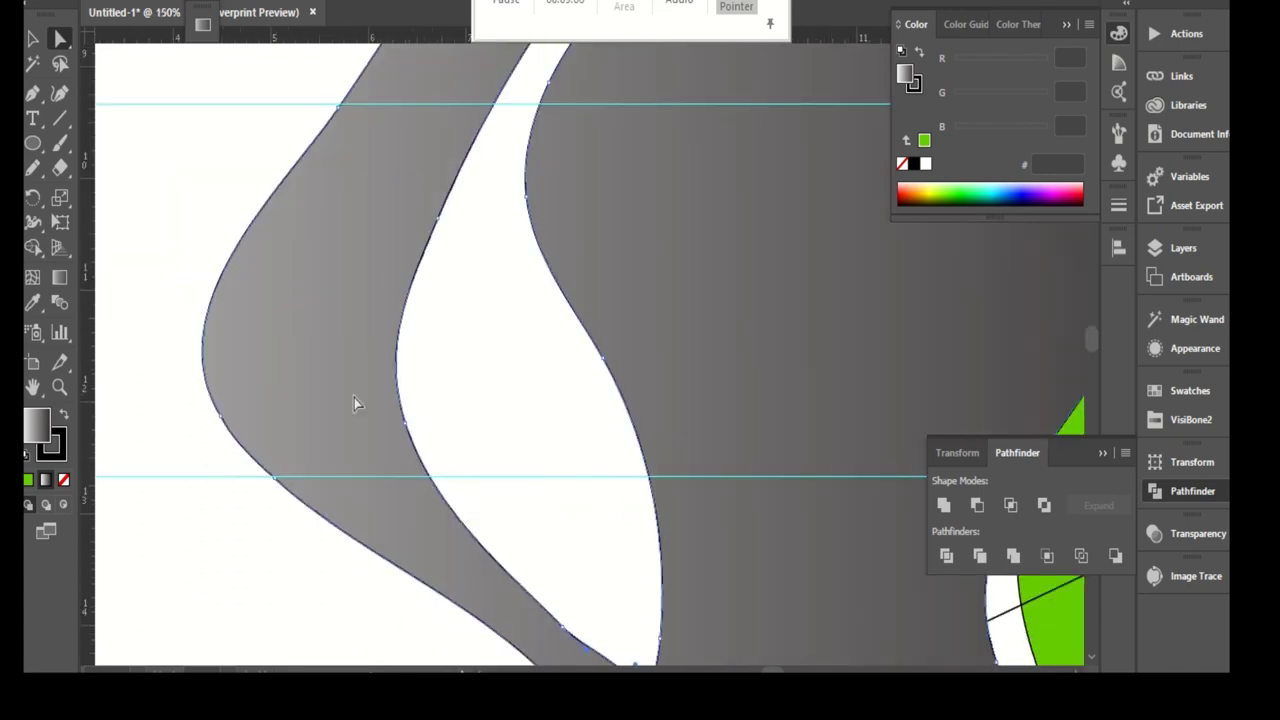
scroll(407, 435, down, 1)
scroll(390, 380, down, 1)
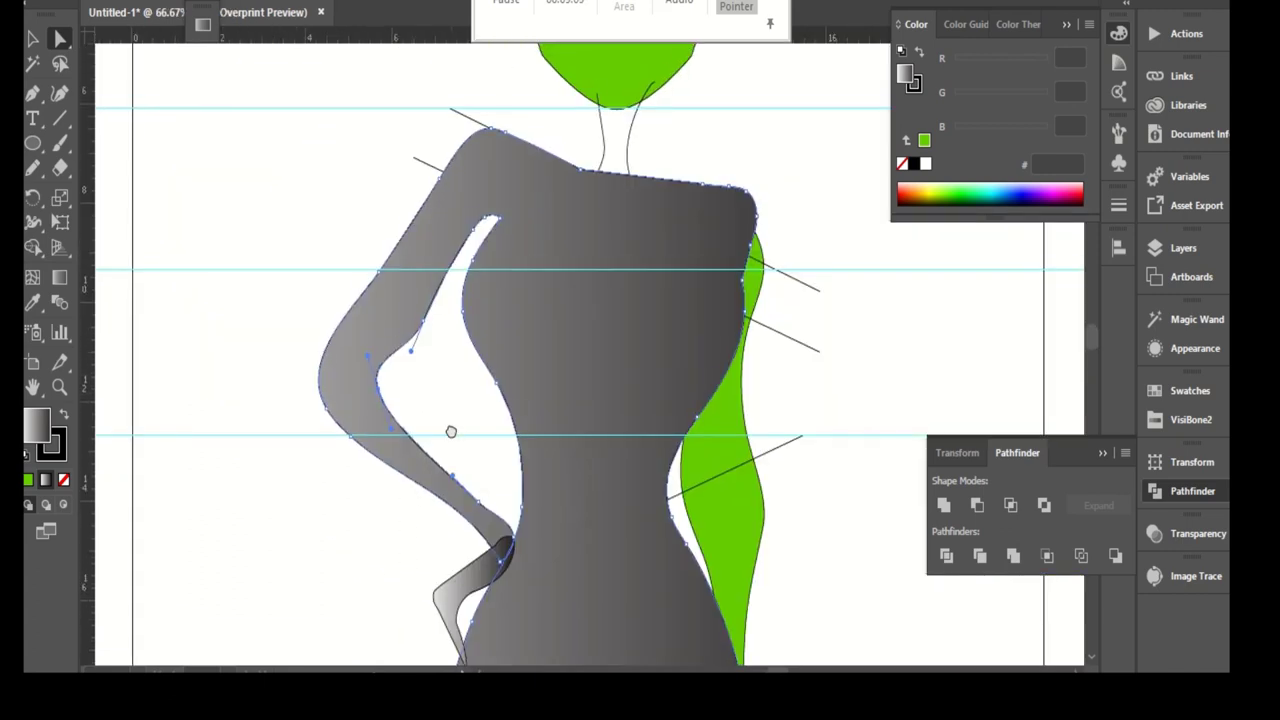
drag(430, 278, 443, 388)
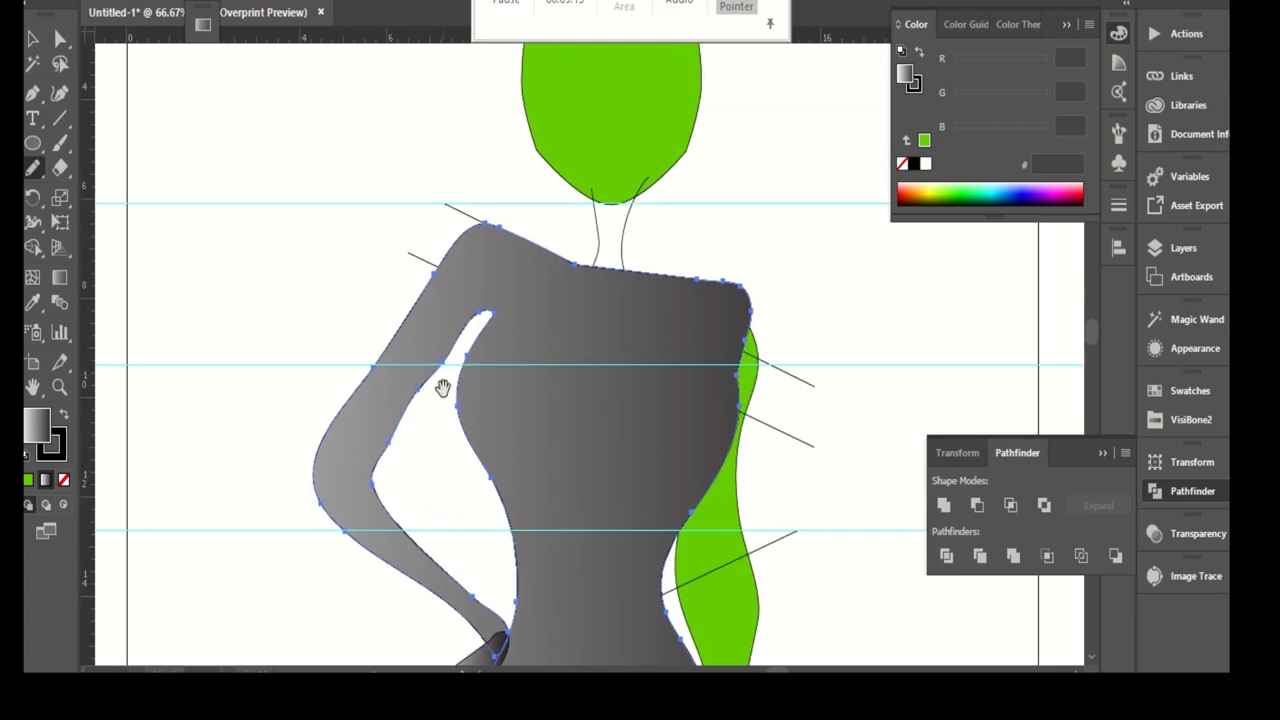
scroll(480, 312, down, 1)
scroll(357, 228, down, 1)
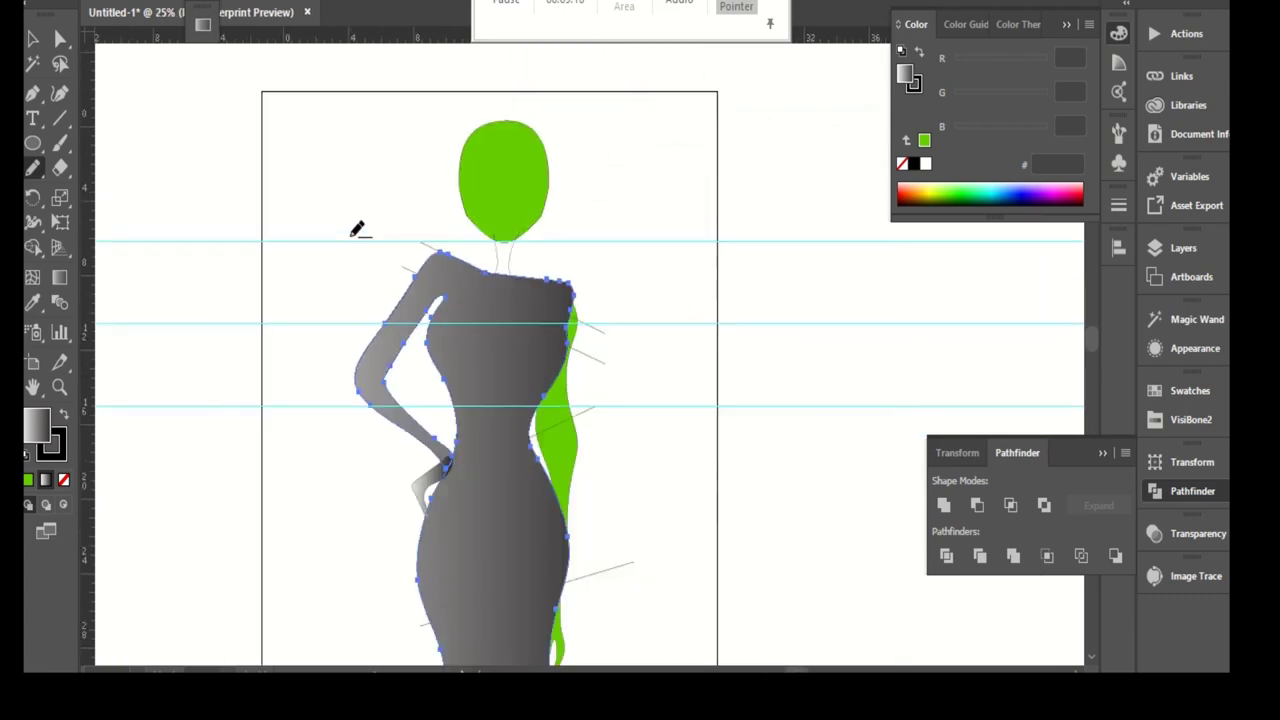
scroll(500, 280, down, 1)
scroll(397, 291, up, 2)
scroll(404, 245, down, 1)
scroll(514, 406, up, 1)
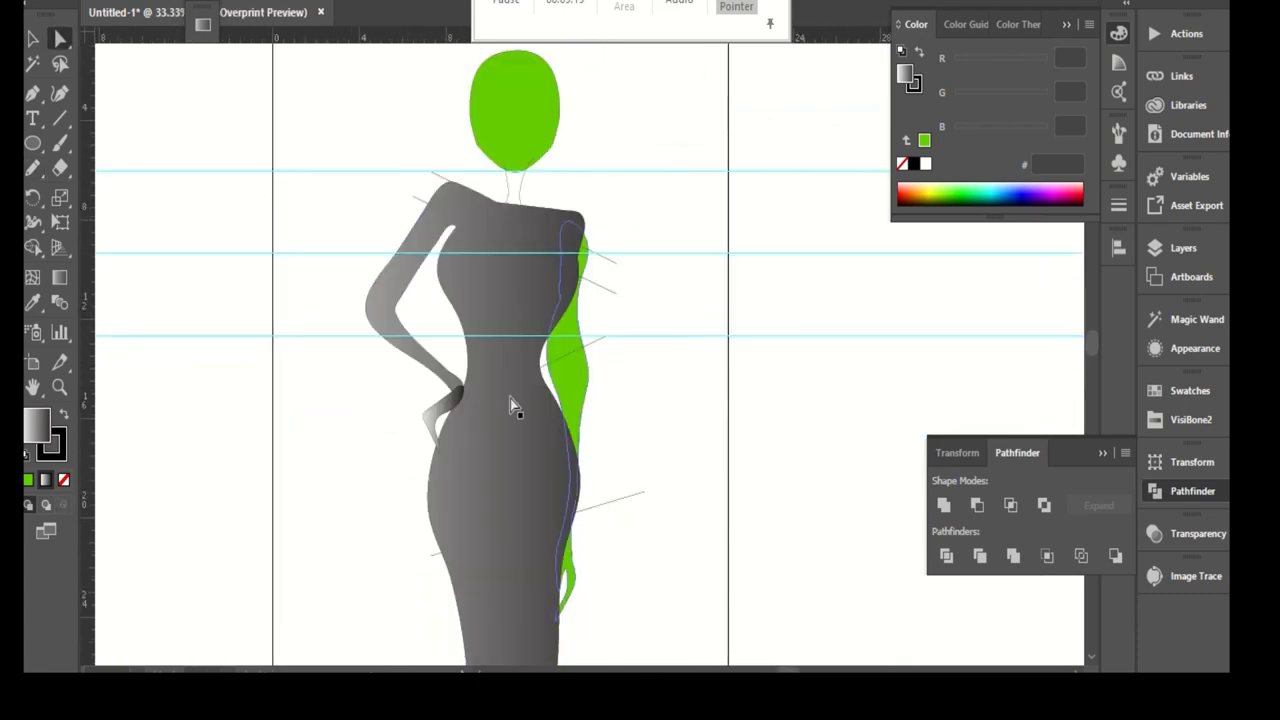
scroll(300, 391, up, 2)
scroll(450, 423, up, 1)
- Rescale the hand shape and nudge it slightly upward
key(v)
scroll(486, 310, down, 2)
drag(551, 500, 537, 471)
drag(486, 375, 486, 370)
scroll(349, 428, down, 1)
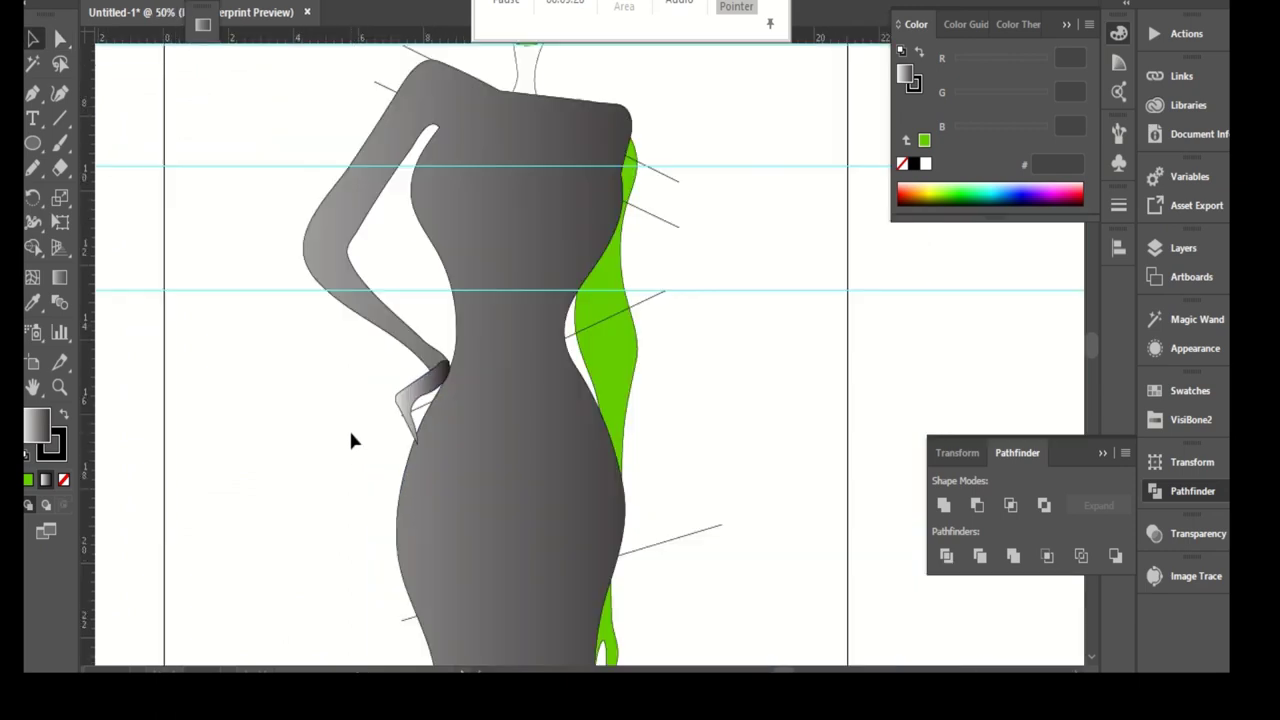
scroll(349, 428, up, 2)
- Pull the hand's bottom anchor tip to the left with Direct Selection
key(a)
scroll(436, 508, up, 2)
drag(451, 516, 415, 526)
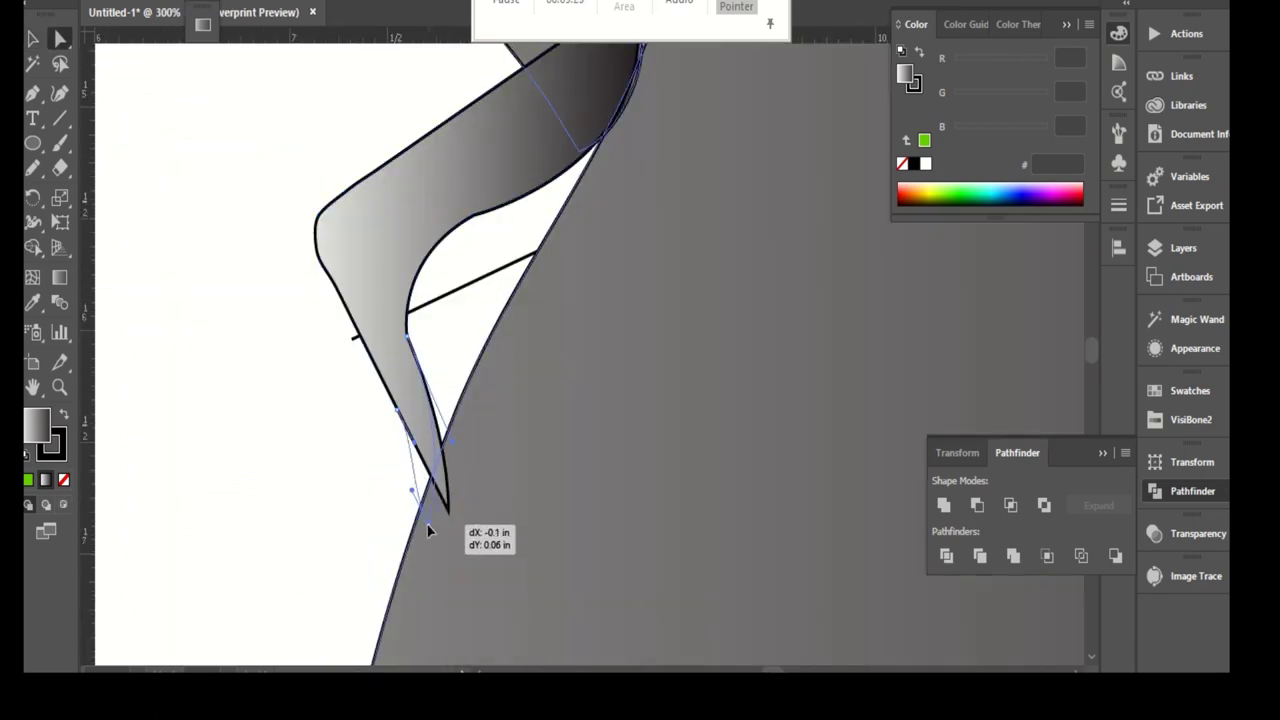
click(33, 168)
click(100, 217)
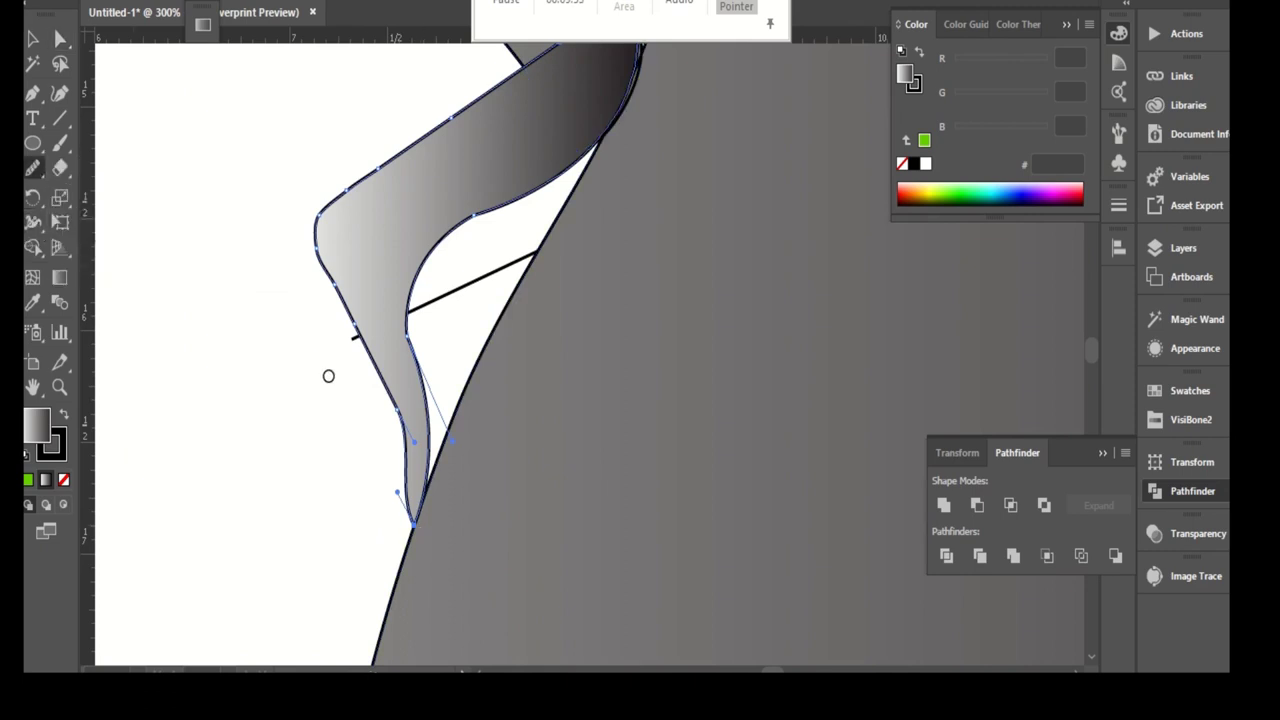
scroll(390, 420, down, 2)
scroll(405, 470, down, 3)
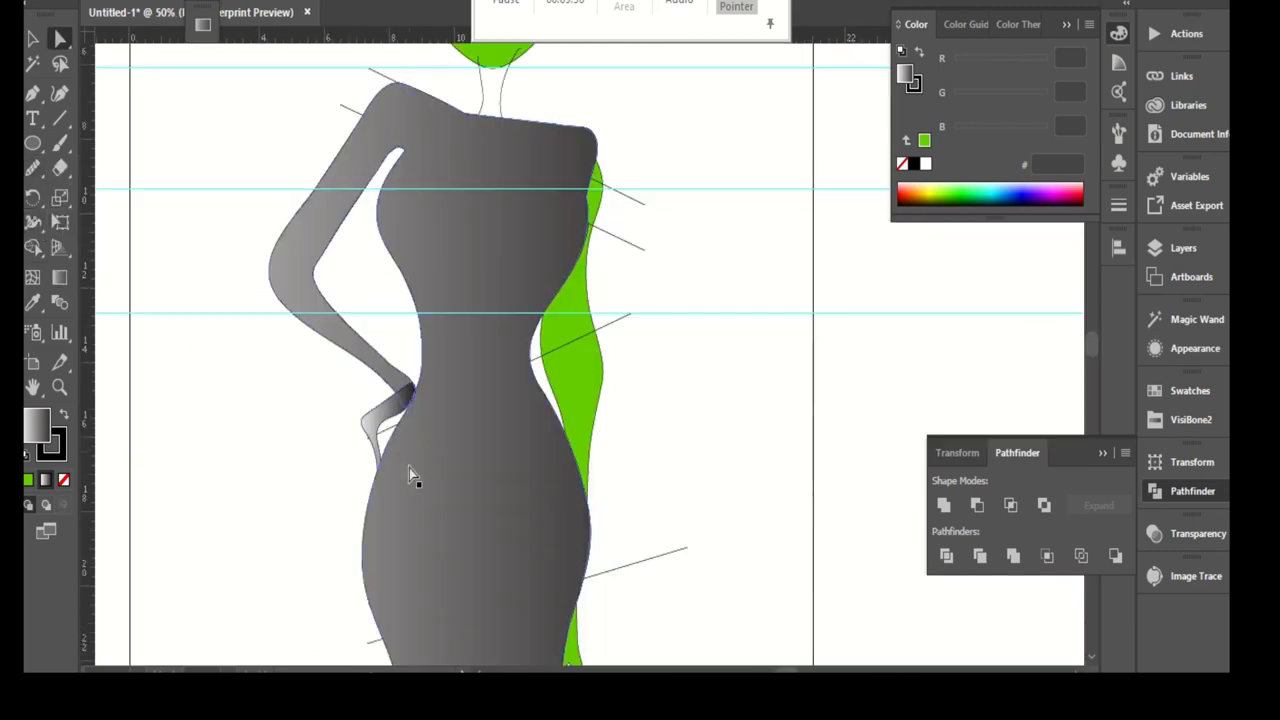
key(a)
scroll(480, 445, down, 2)
- Fill the green shape on the figure's right side with blue #0026e9
click(578, 405)
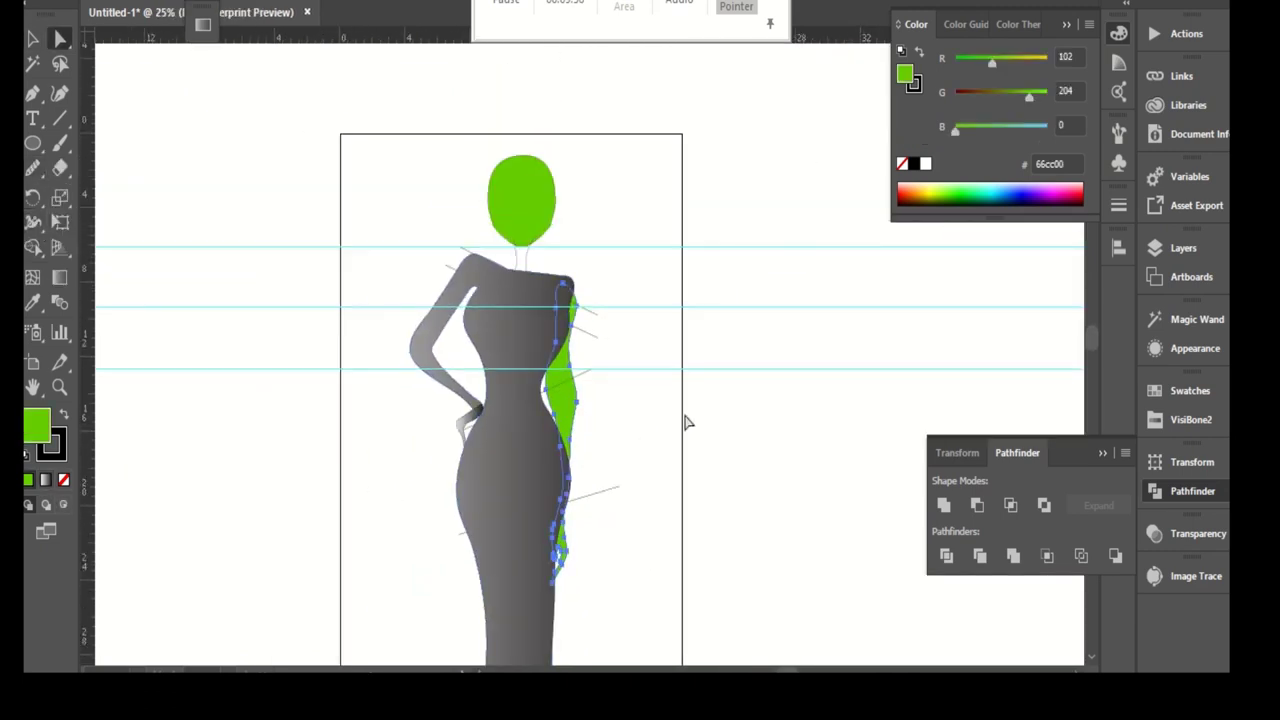
click(1016, 192)
scroll(529, 216, up, 1)
scroll(515, 230, up, 1)
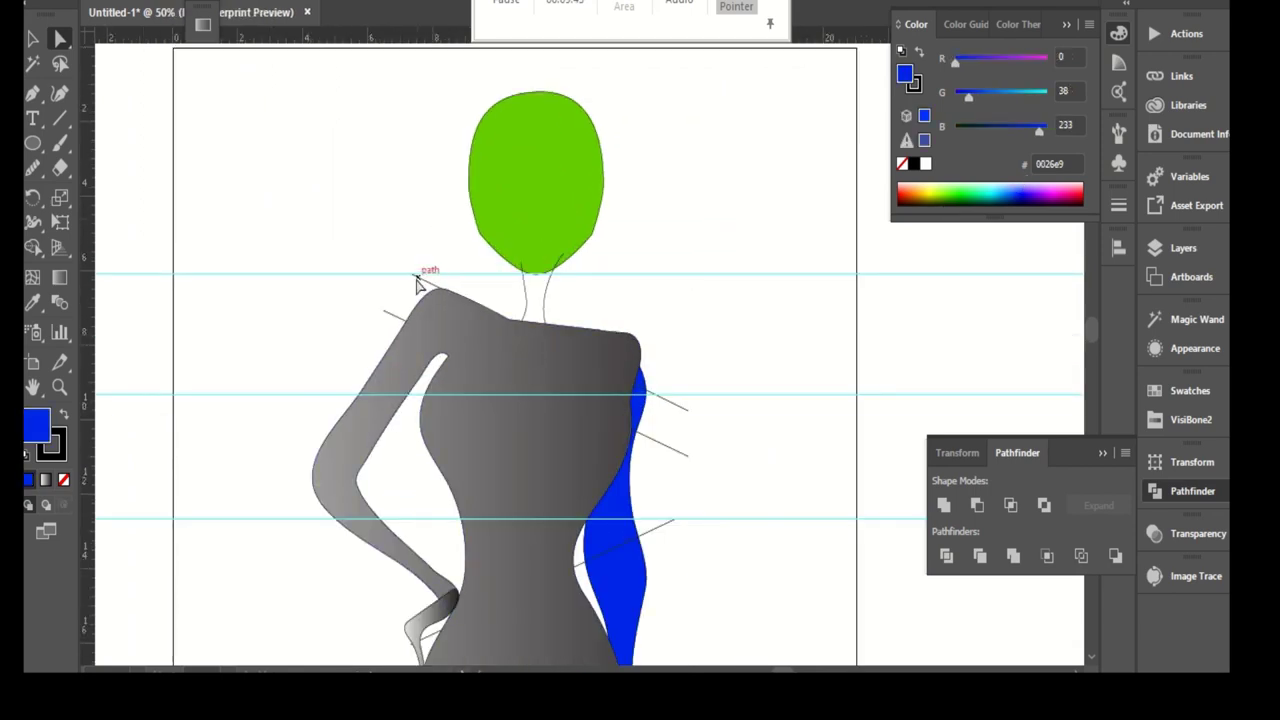
scroll(400, 290, down, 1)
scroll(645, 449, down, 2)
scroll(514, 403, up, 2)
scroll(551, 428, up, 1)
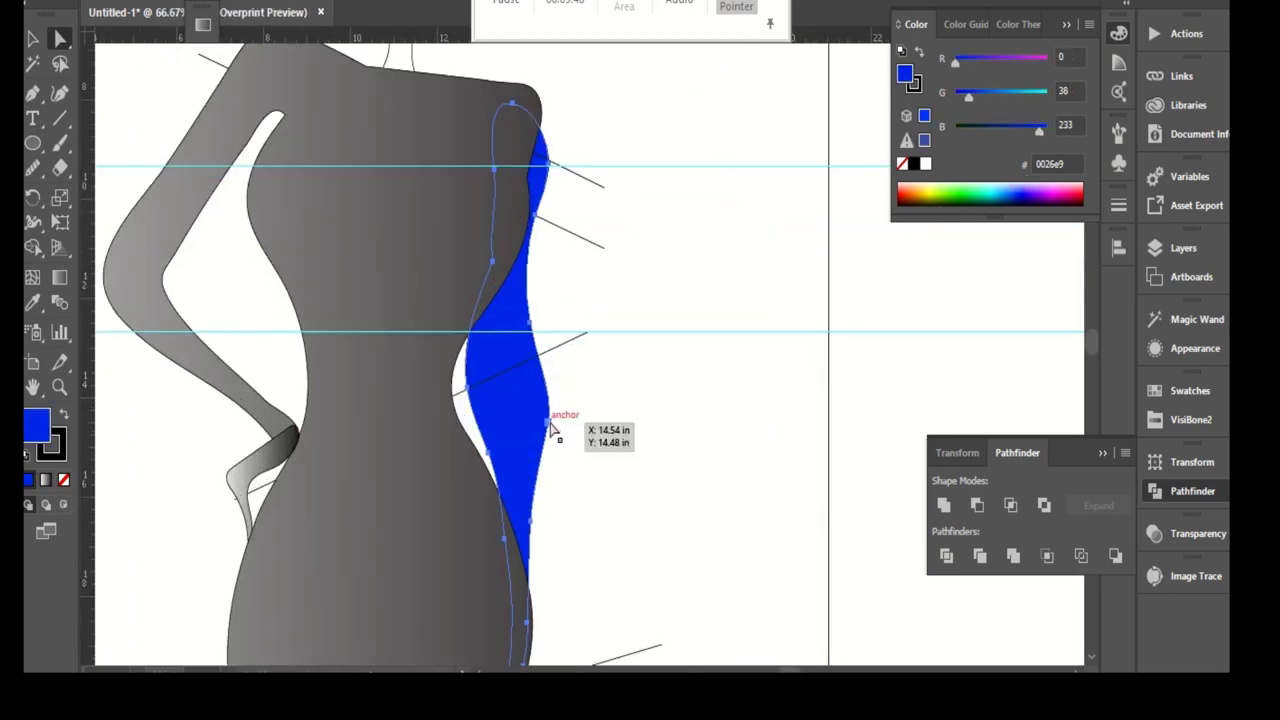
- Reshape the blue shape by bulging its lower right curve and moving its top and right anchors
drag(531, 516, 543, 505)
click(33, 170)
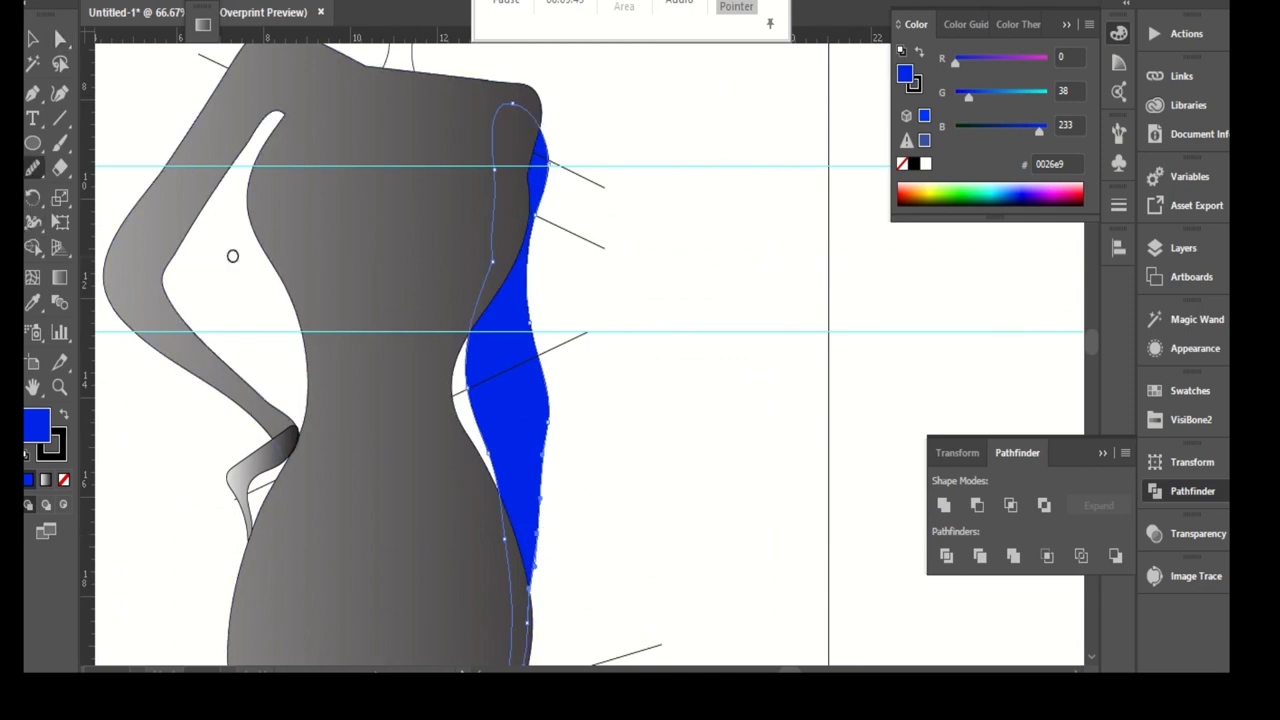
key(a)
scroll(532, 326, down, 2)
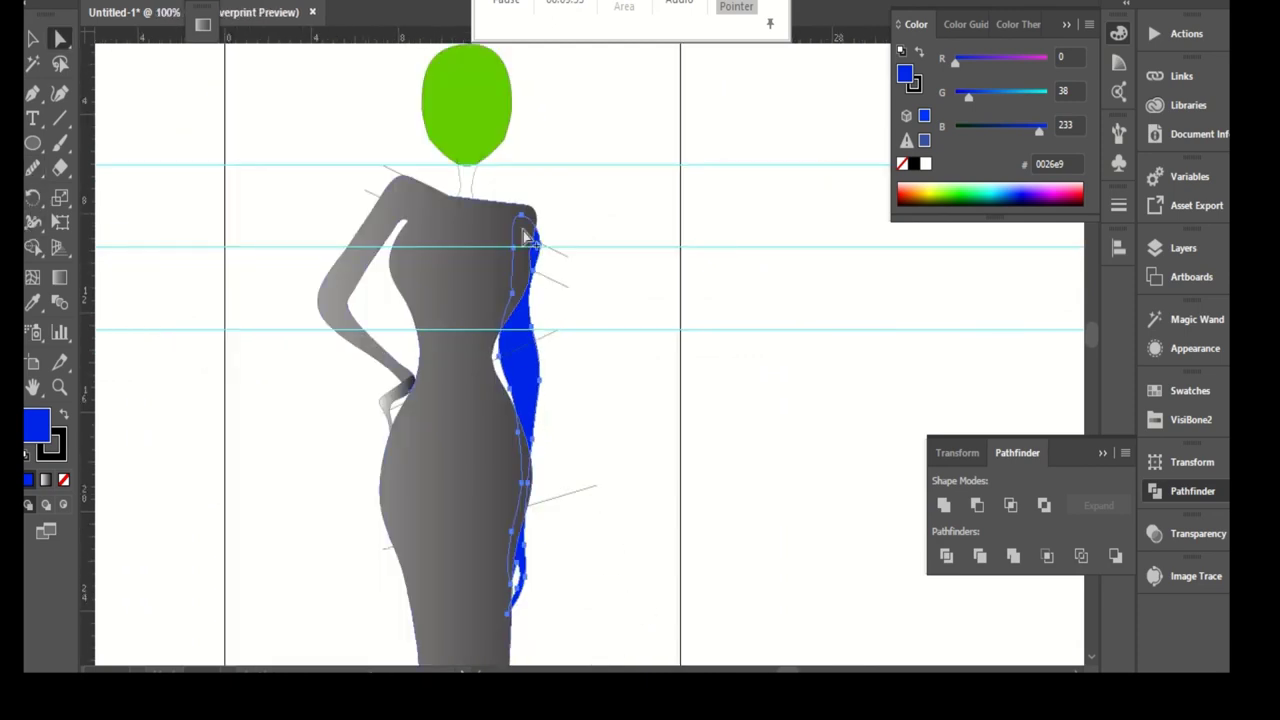
scroll(600, 310, up, 4)
drag(520, 167, 556, 128)
drag(603, 300, 589, 306)
- Deselect the blue shape and select the small hand shape
click(609, 243)
scroll(609, 243, down, 3)
scroll(631, 452, up, 2)
scroll(671, 420, down, 2)
scroll(626, 386, down, 1)
scroll(713, 421, down, 1)
scroll(713, 421, up, 1)
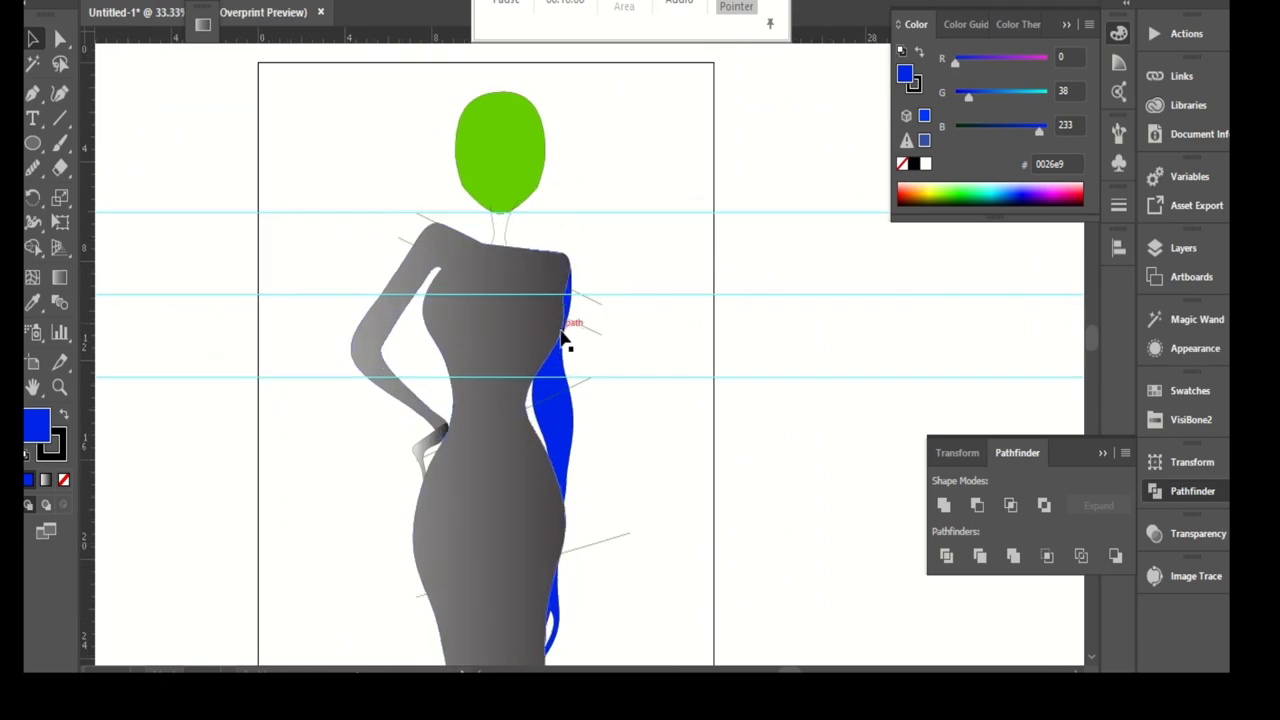
click(432, 458)
- Fill the hand with a light tone from the Skintones swatch library
click(1161, 423)
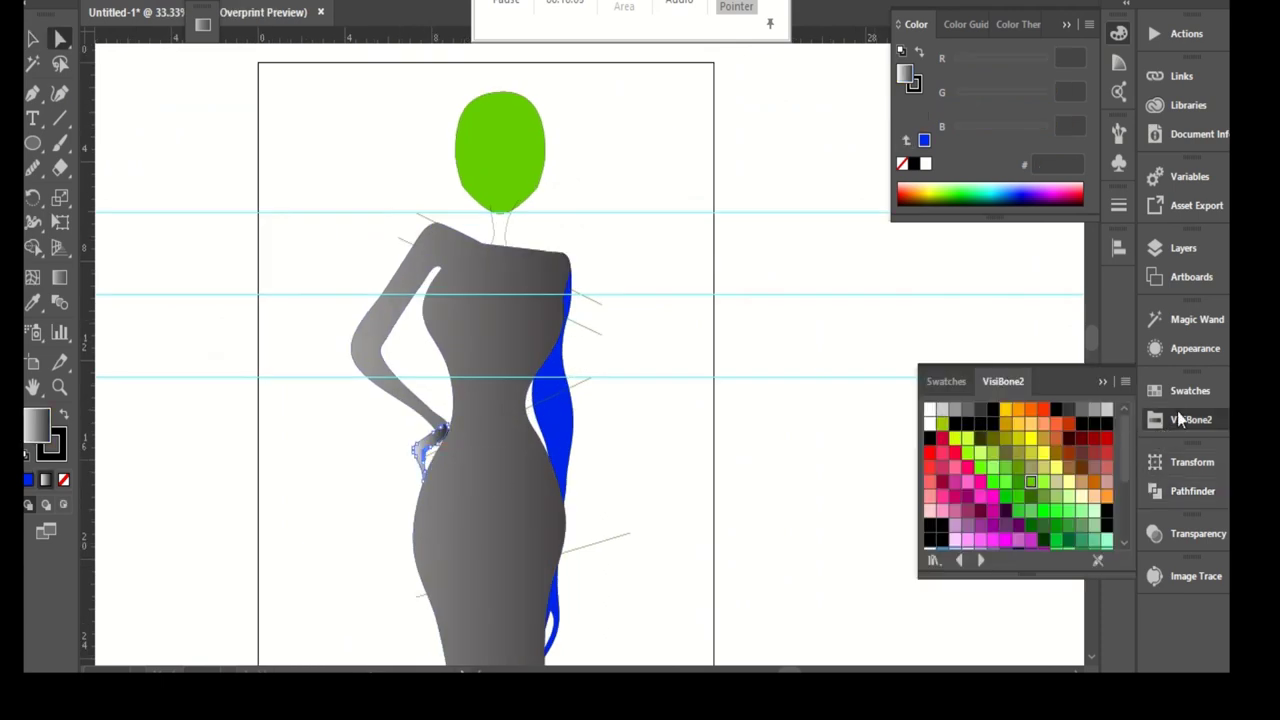
click(1180, 391)
click(936, 561)
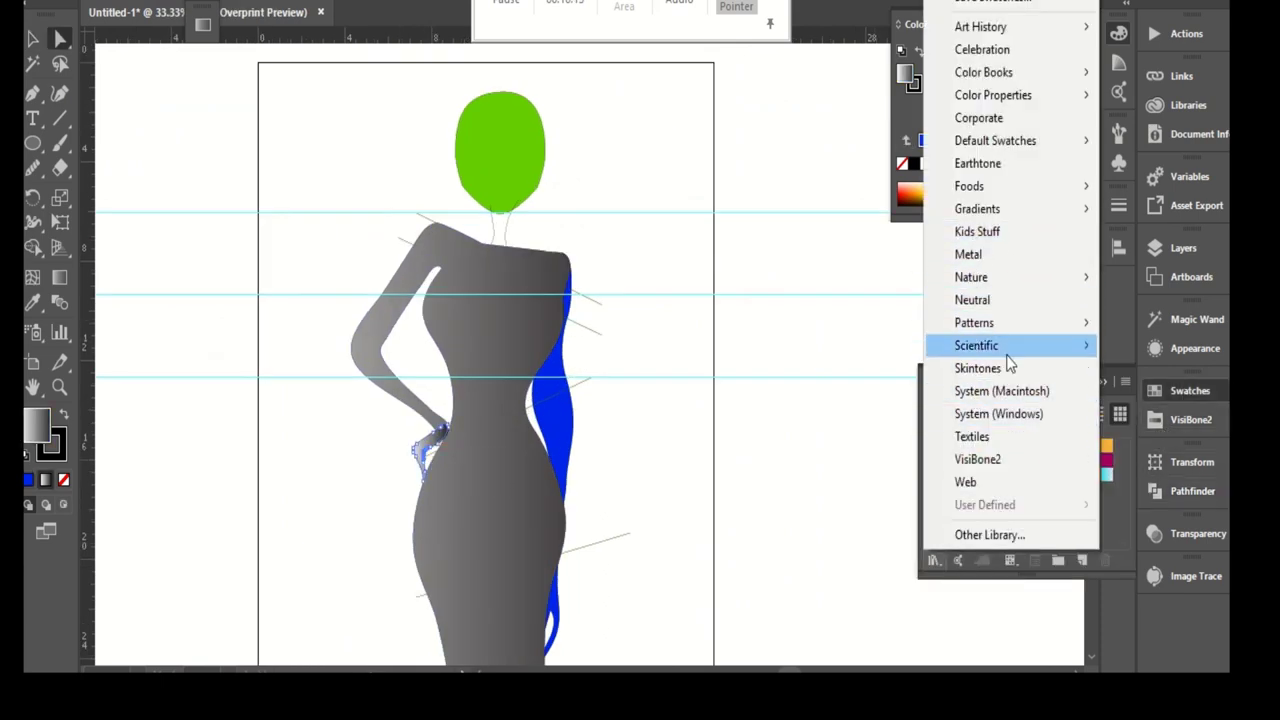
click(1003, 369)
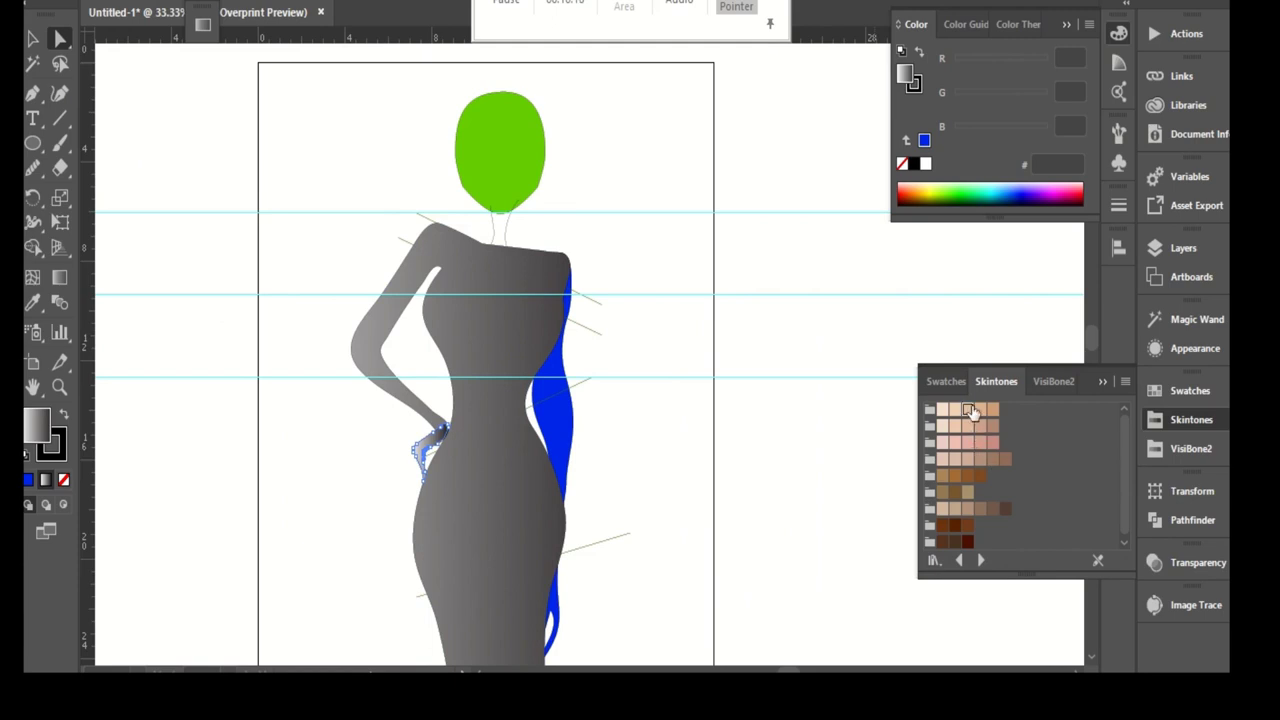
click(968, 410)
scroll(320, 423, up, 3)
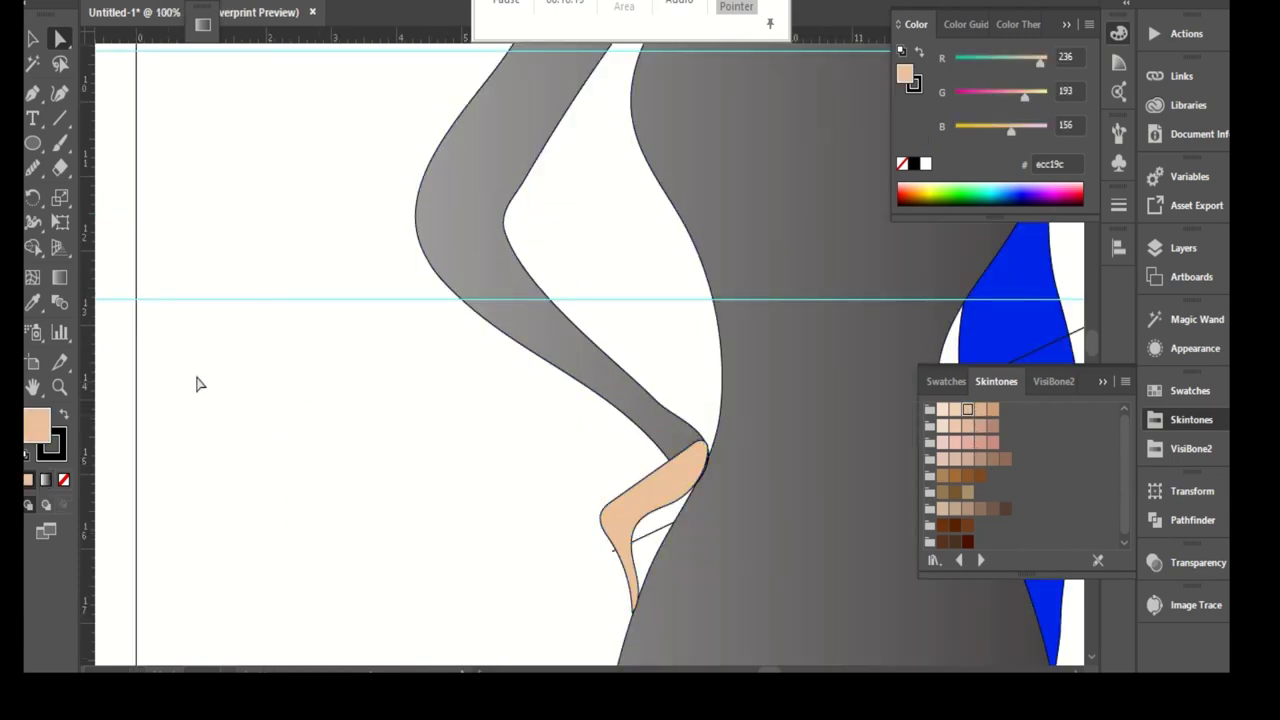
scroll(197, 384, down, 1)
- Fill the gown body and the blue back sleeve with black from the VisiBone2 swatches
click(463, 403)
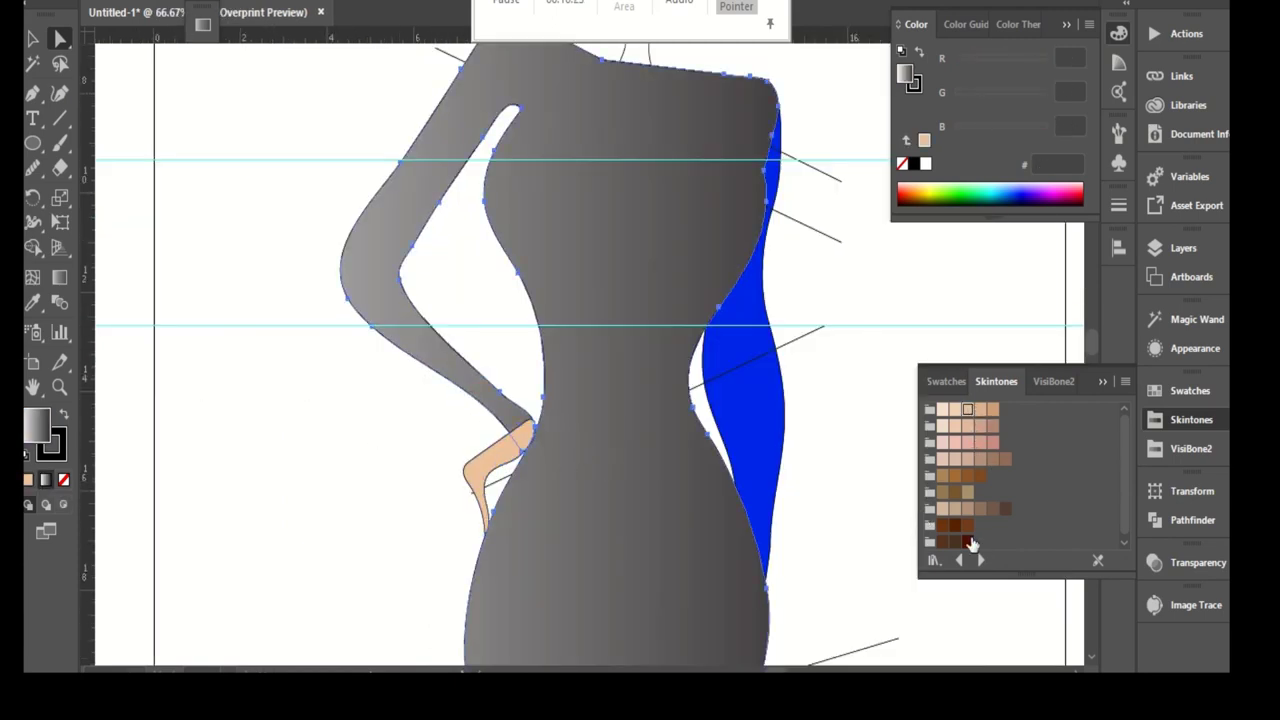
click(1189, 446)
click(992, 410)
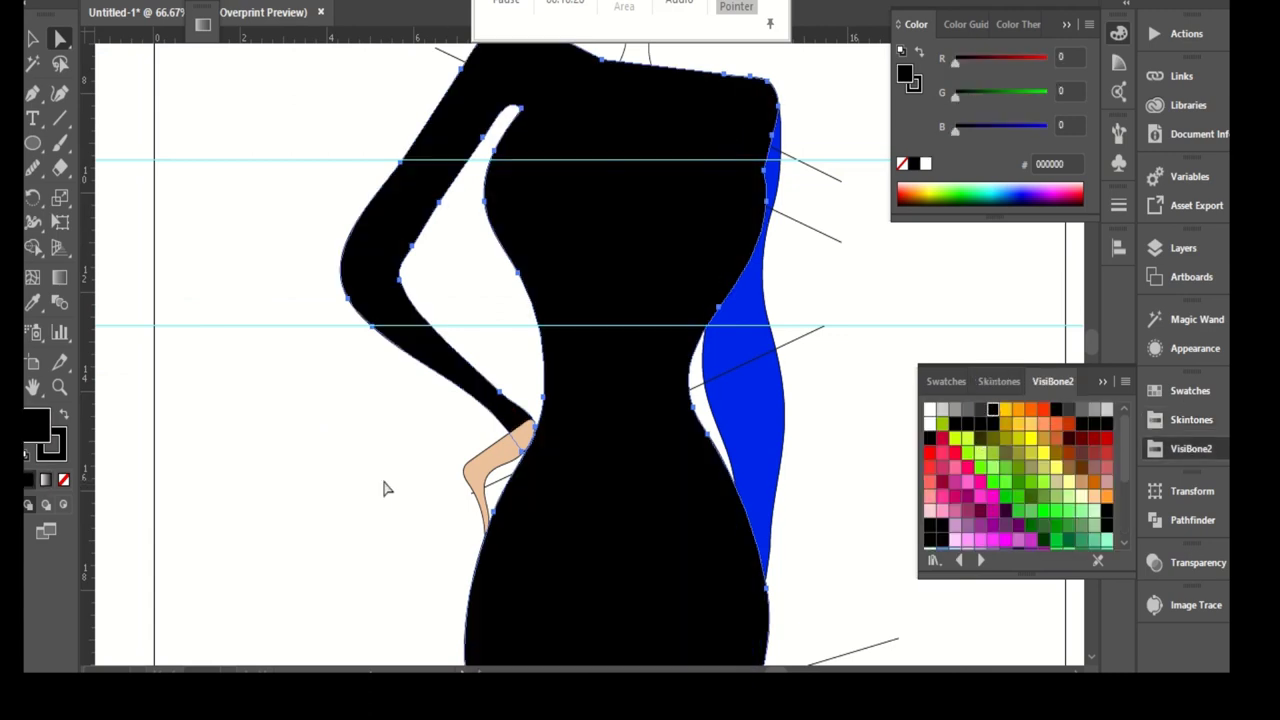
scroll(386, 489, down, 3)
scroll(420, 443, up, 2)
click(625, 400)
click(1000, 424)
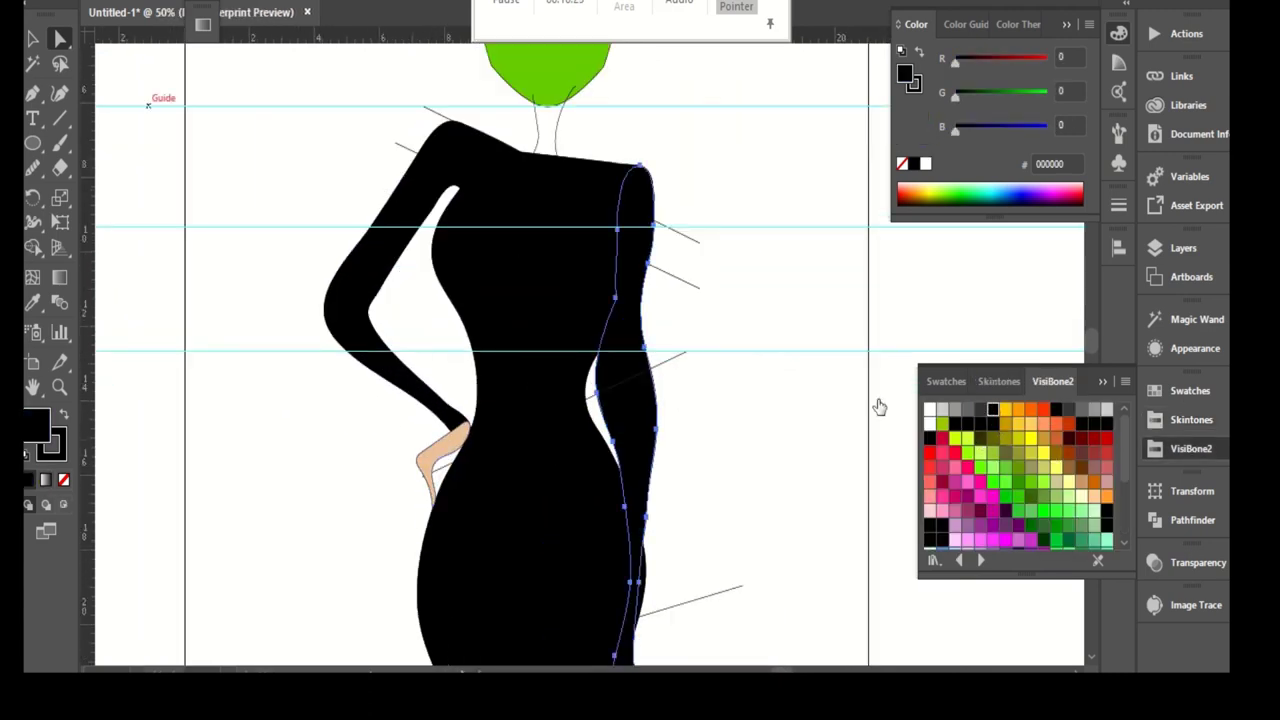
scroll(706, 309, down, 2)
scroll(606, 291, up, 2)
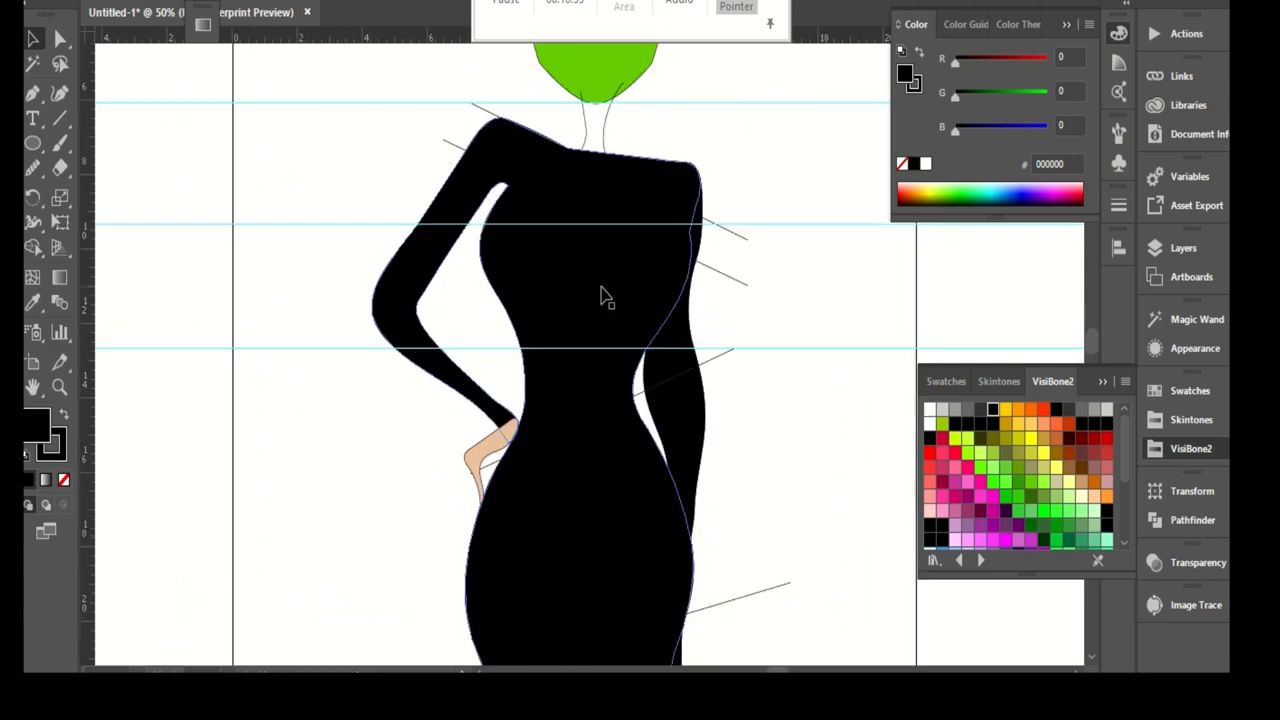
scroll(620, 223, up, 2)
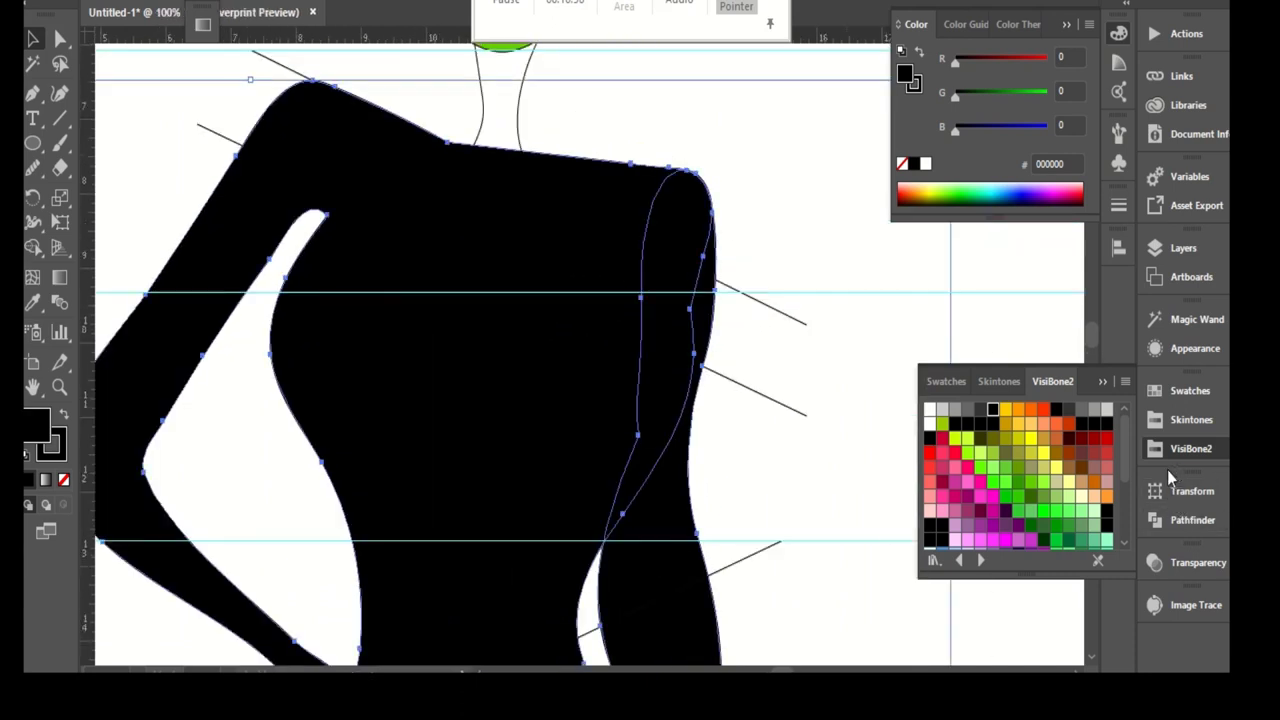
- Change the gown fill to dark grey 1a1a1a from the basic swatches
click(1177, 419)
click(1180, 390)
click(955, 521)
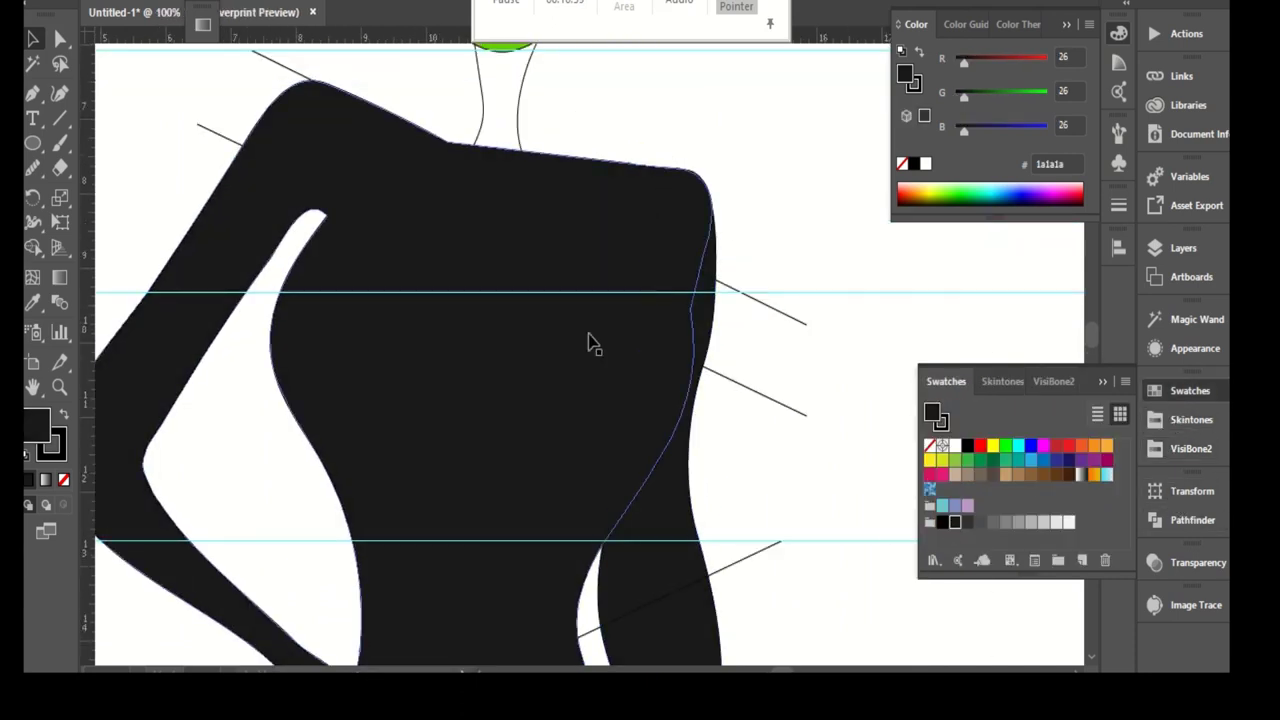
scroll(605, 367, down, 2)
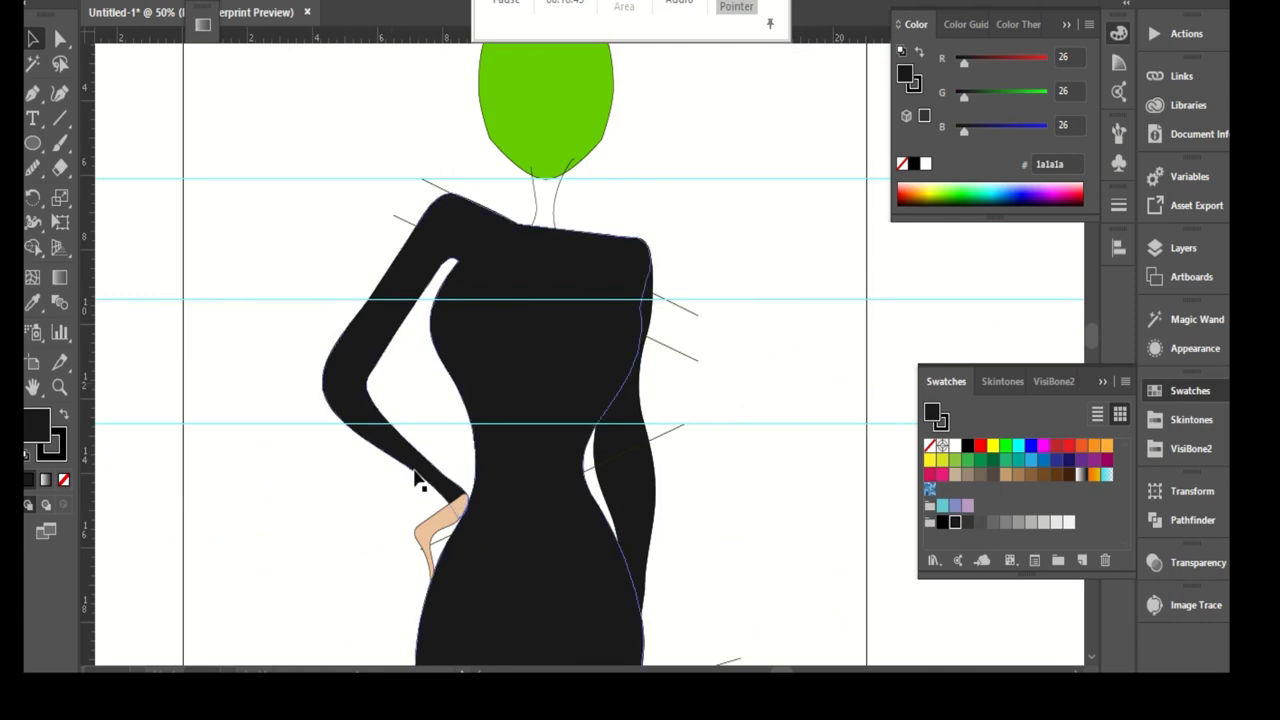
scroll(470, 500, up, 2)
- Select the skin-tone hand and then the dark sleeve path
click(460, 480)
click(486, 400)
click(471, 486)
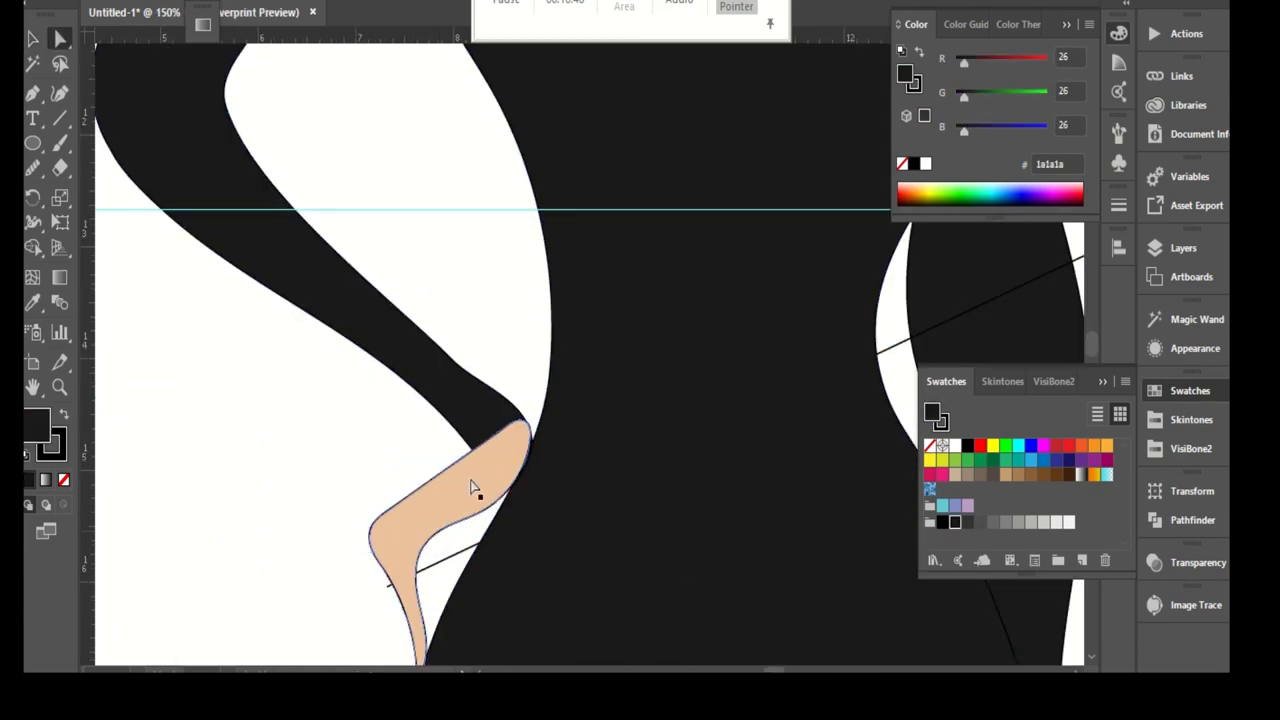
scroll(490, 475, up, 2)
click(535, 340)
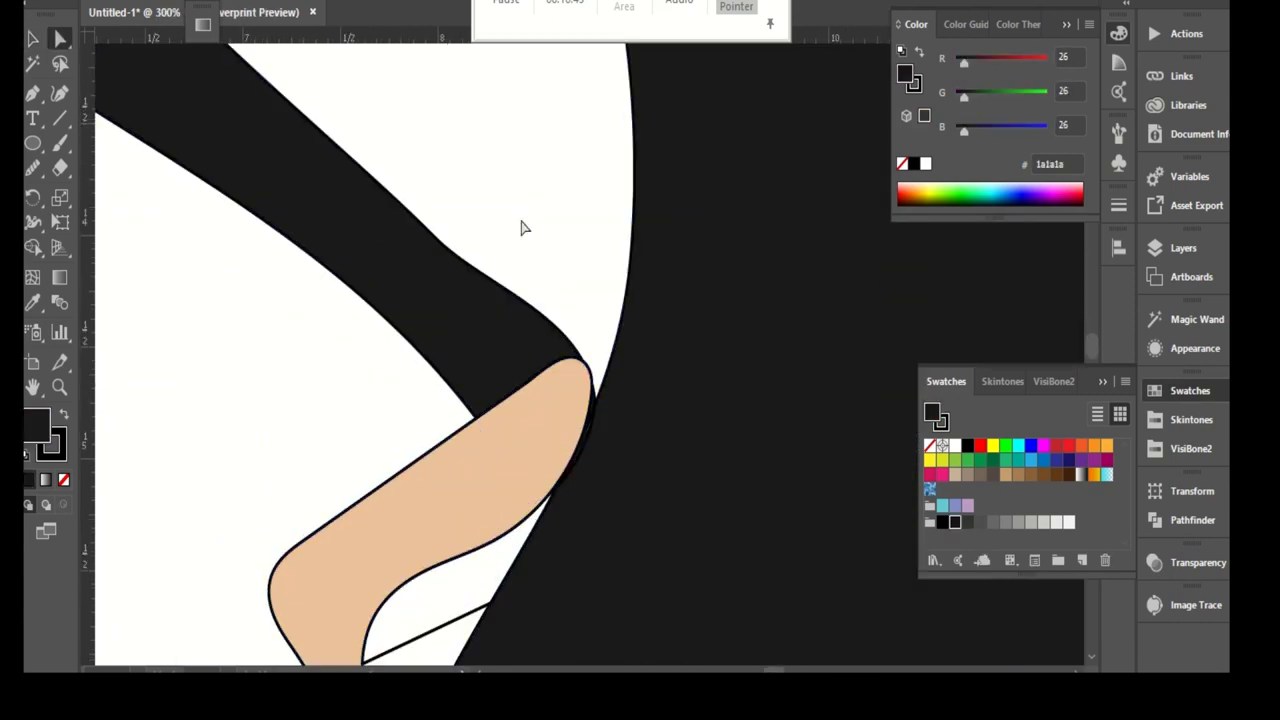
scroll(530, 235, down, 2)
drag(35, 175, 130, 214)
scroll(555, 325, up, 1)
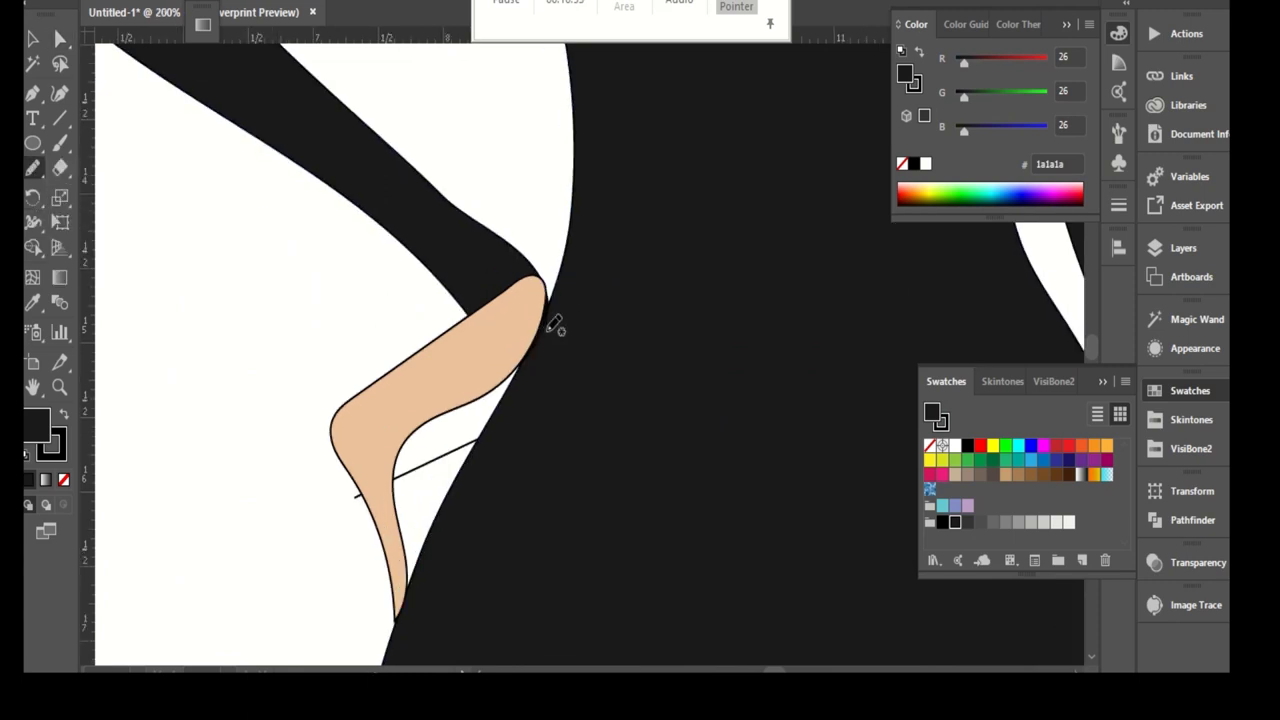
- Draw a curved cuff shape over the top of the hand with the Pen tool
key(p)
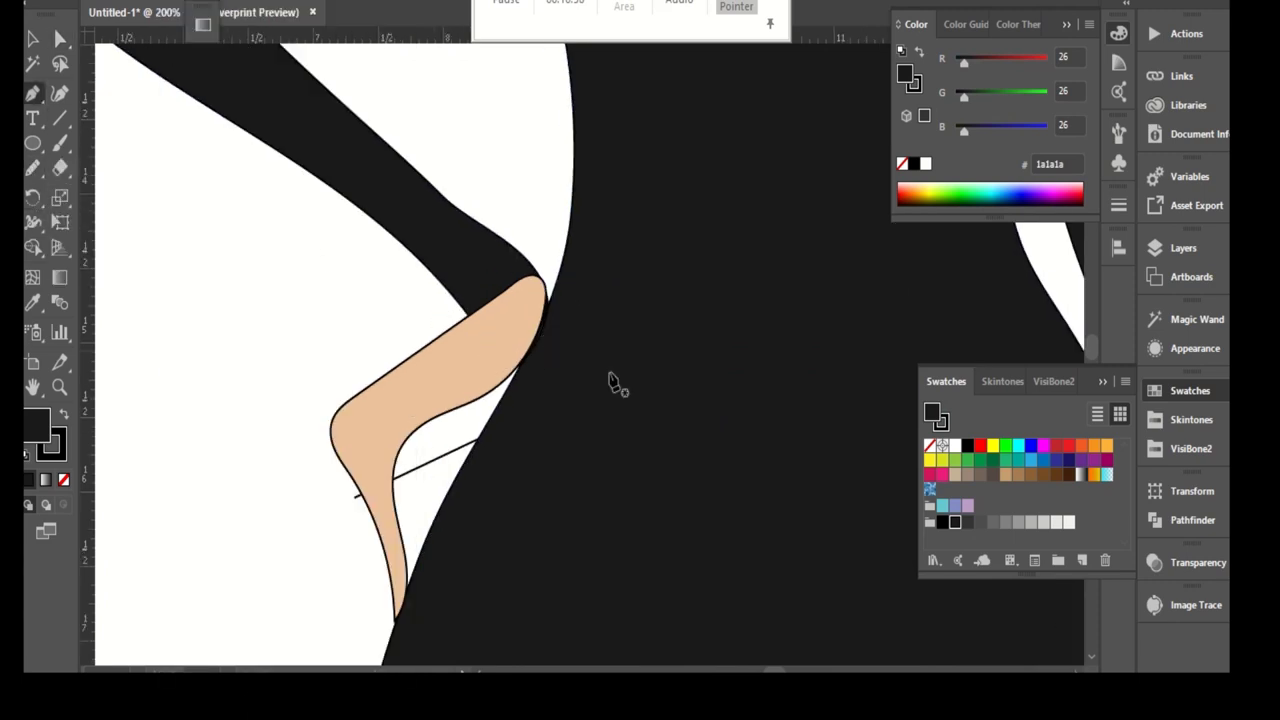
scroll(505, 350, up, 1)
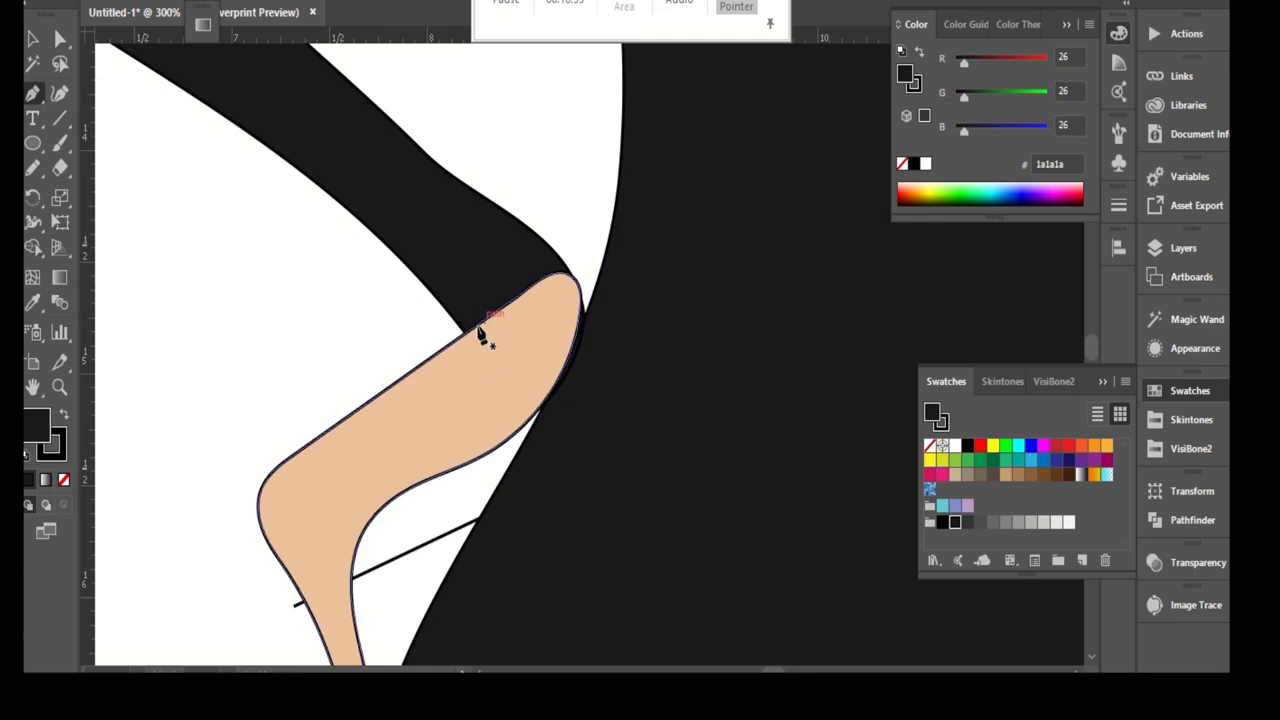
click(463, 330)
drag(534, 429, 534, 549)
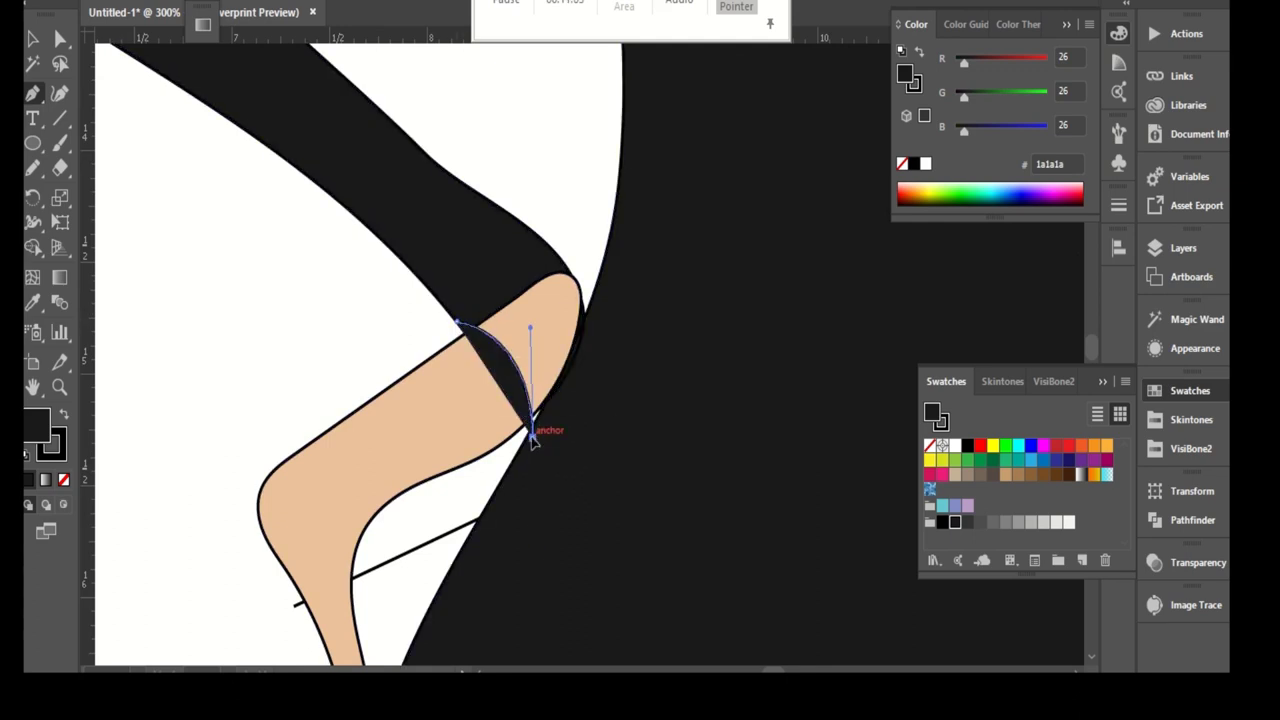
drag(611, 246, 560, 195)
click(560, 195)
click(478, 215)
drag(457, 322, 486, 343)
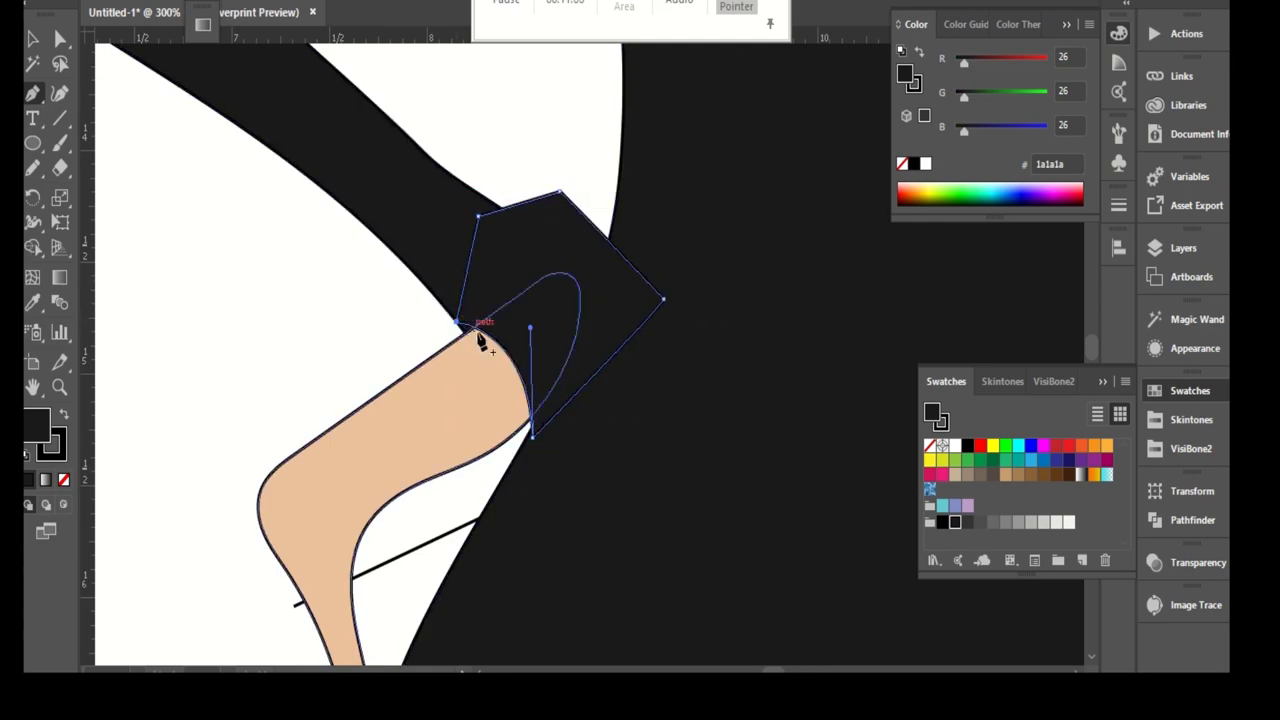
- Merge the new cuff shape into the dark arm with Shape Builder
key(a)
key(shift+m)
drag(617, 277, 457, 251)
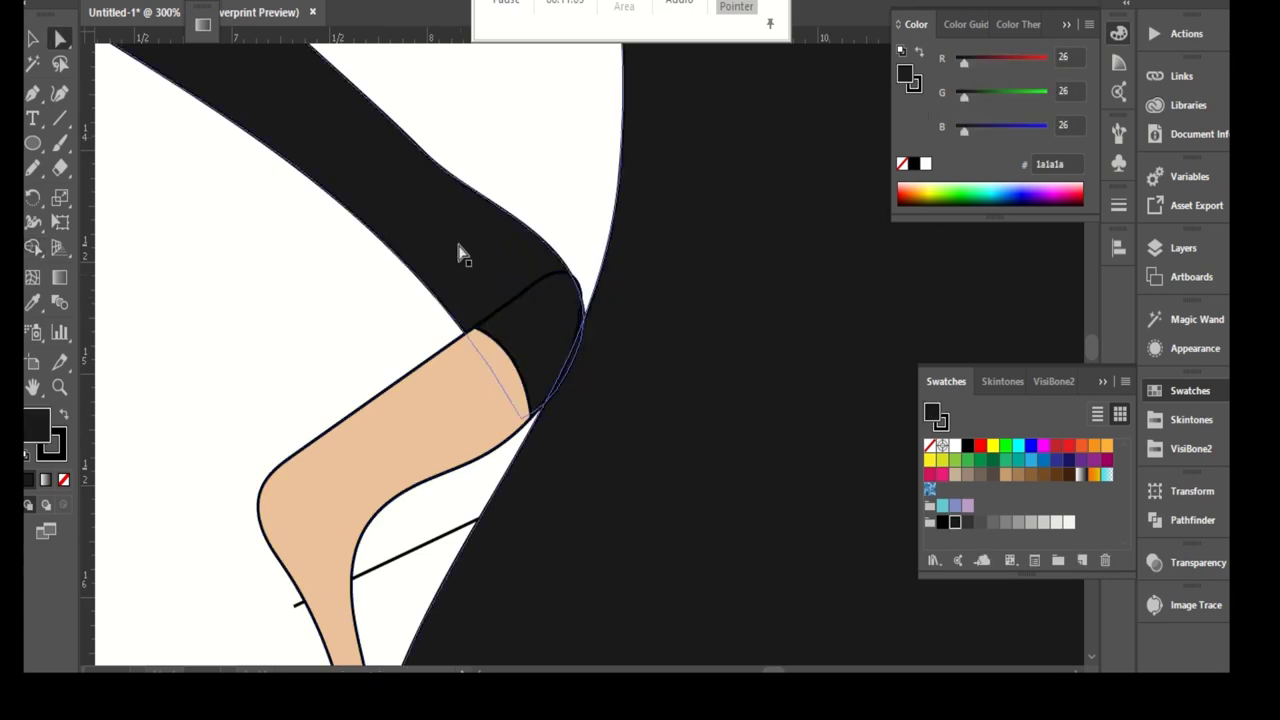
scroll(319, 343, down, 2)
scroll(319, 343, down, 2)
scroll(409, 409, up, 2)
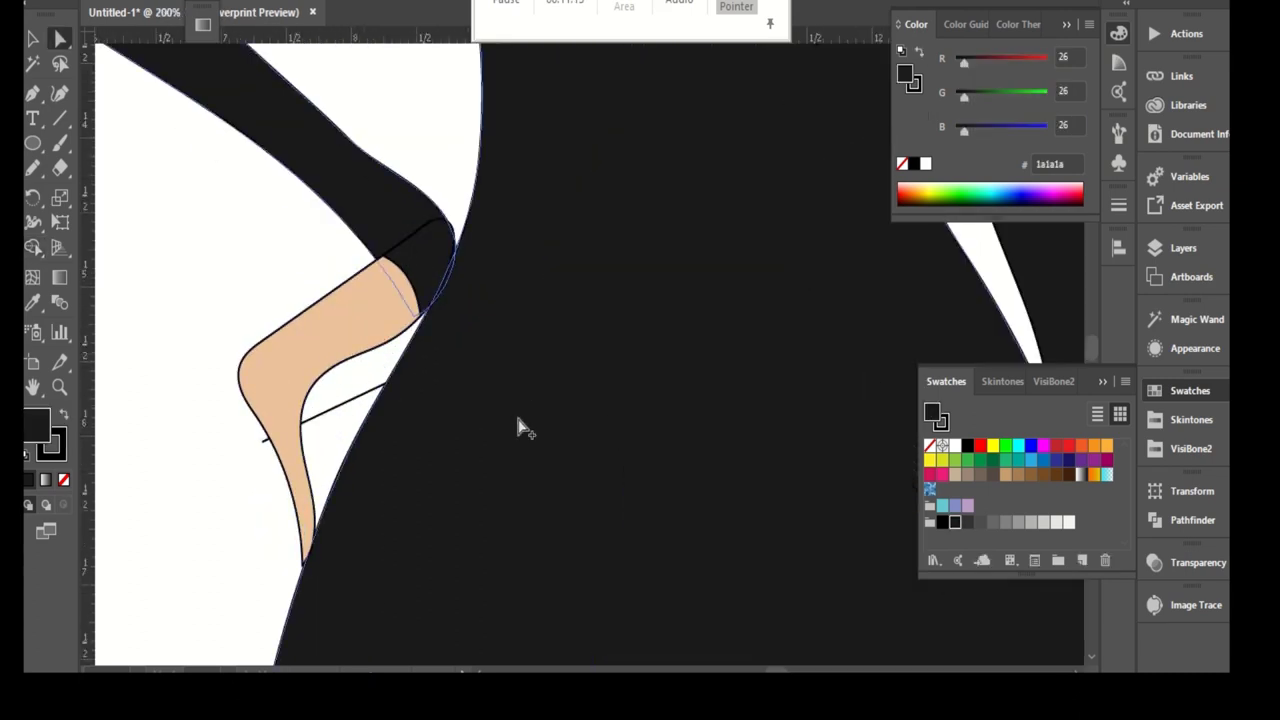
scroll(523, 297, up, 2)
scroll(483, 302, up, 2)
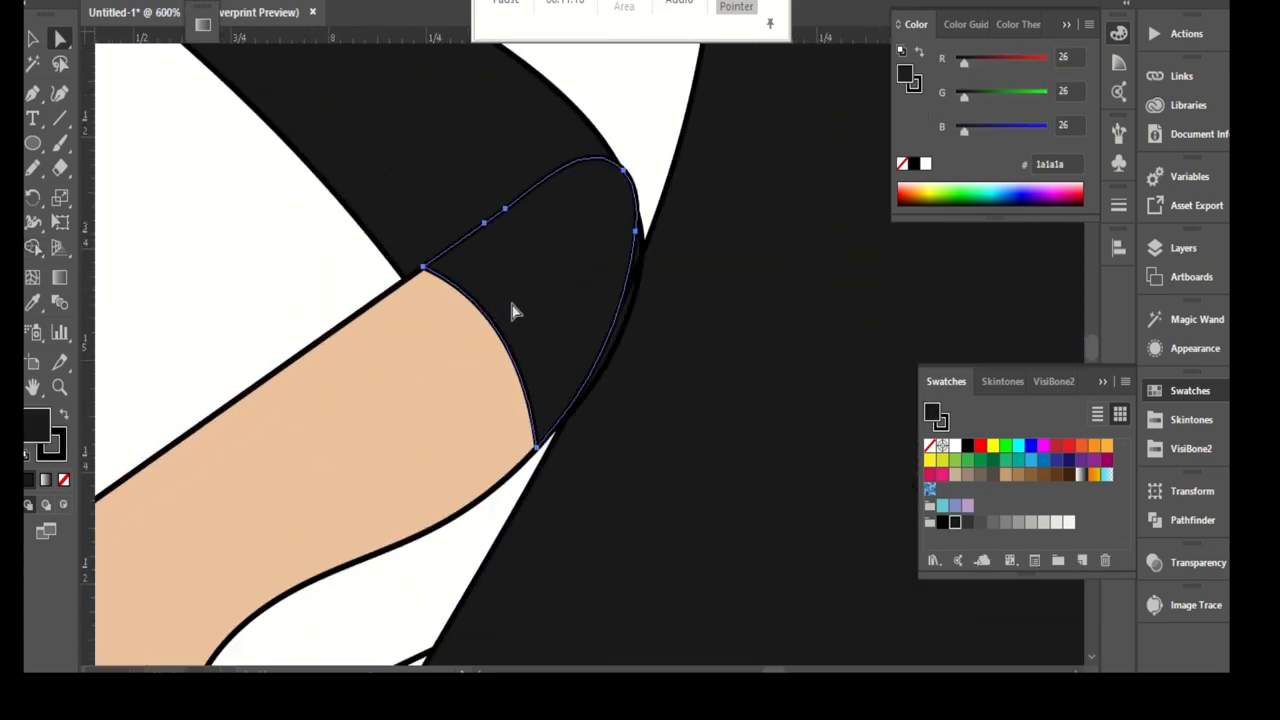
- Move the cuff's top-left point onto the hand edge and select its bottom point
drag(424, 268, 398, 285)
click(537, 447)
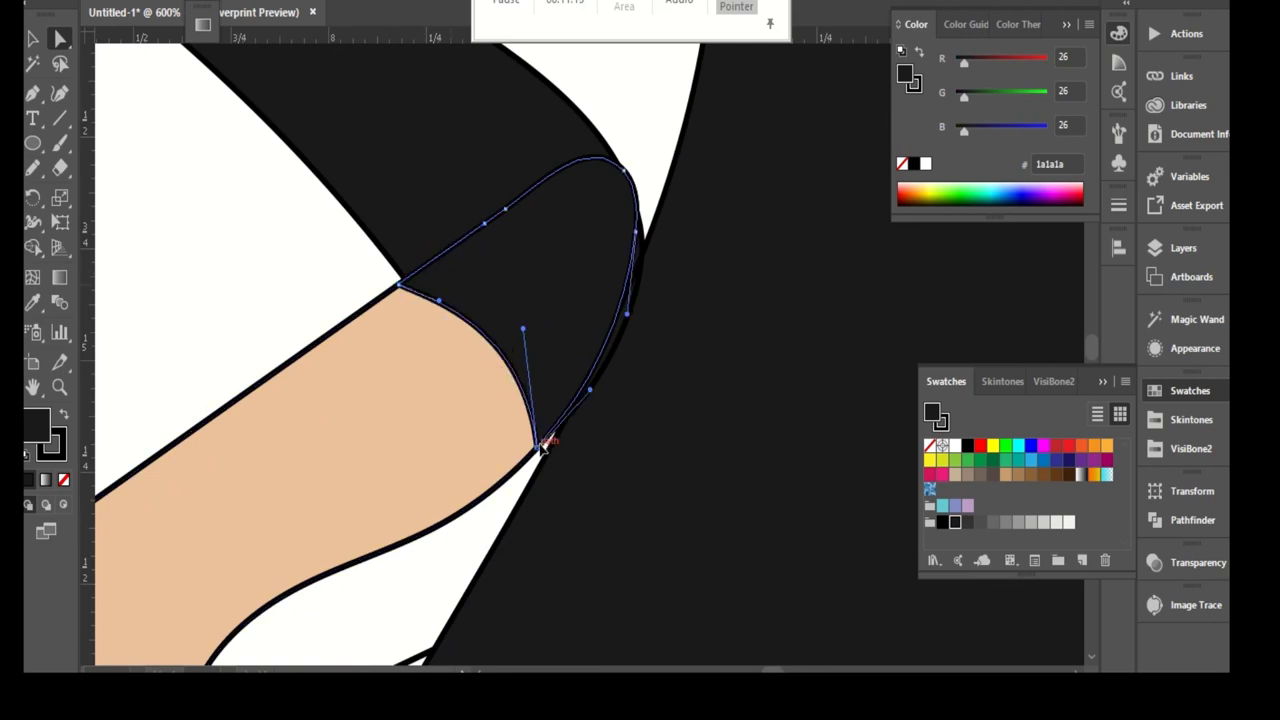
click(540, 447)
scroll(323, 320, down, 3)
scroll(551, 314, down, 3)
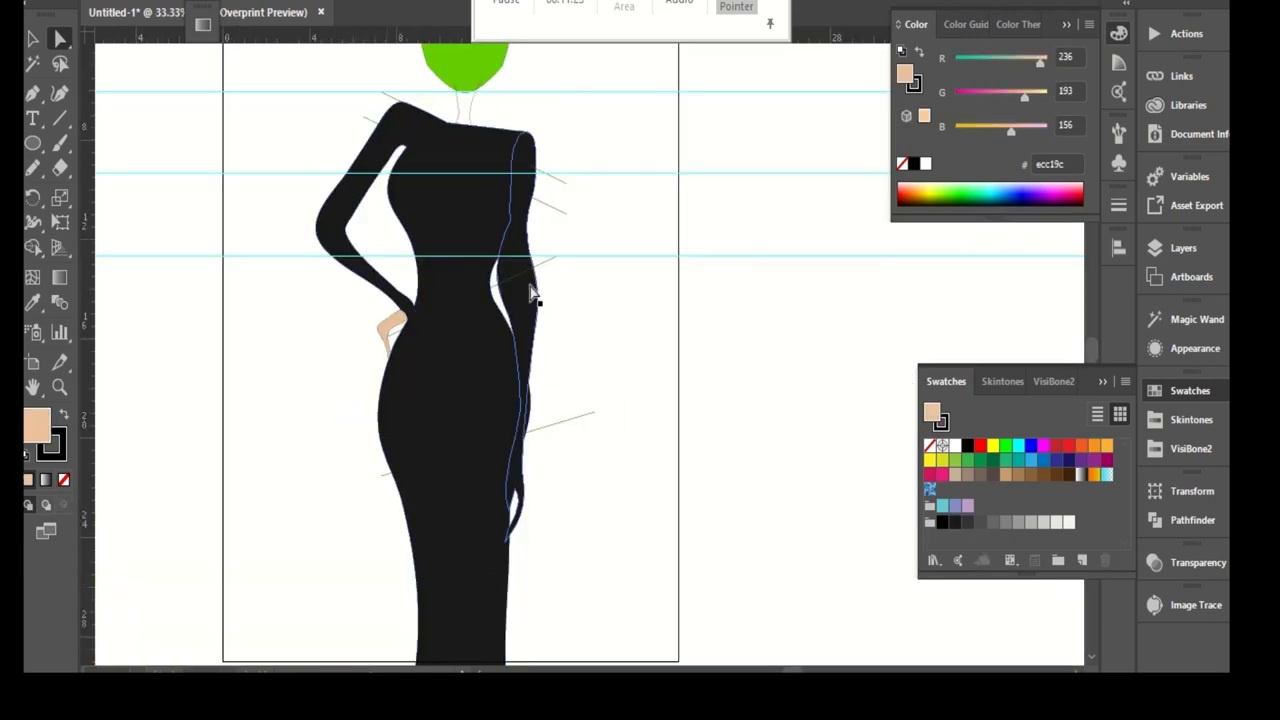
- Give the figure's outlines a 6 pt stroke weight and deselect to preview
click(678, 425)
scroll(640, 420, down, 2)
scroll(648, 440, up, 1)
scroll(630, 305, up, 2)
click(1120, 210)
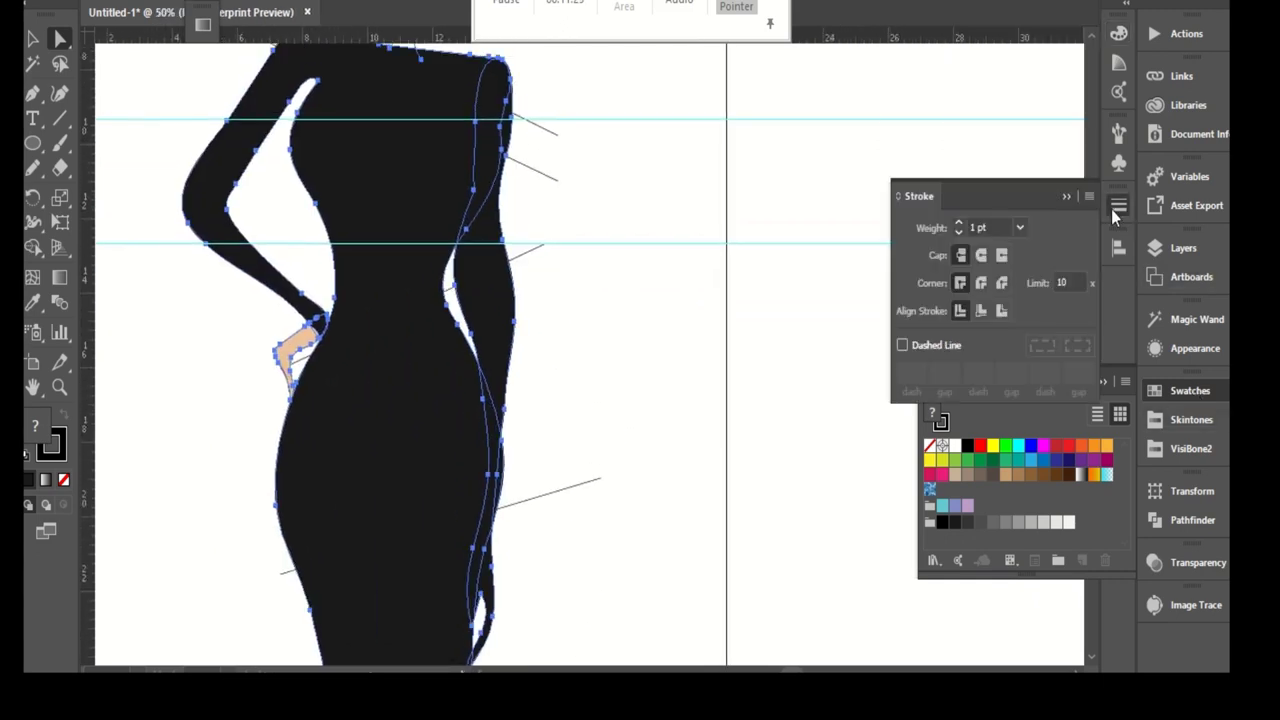
click(1019, 227)
click(1042, 376)
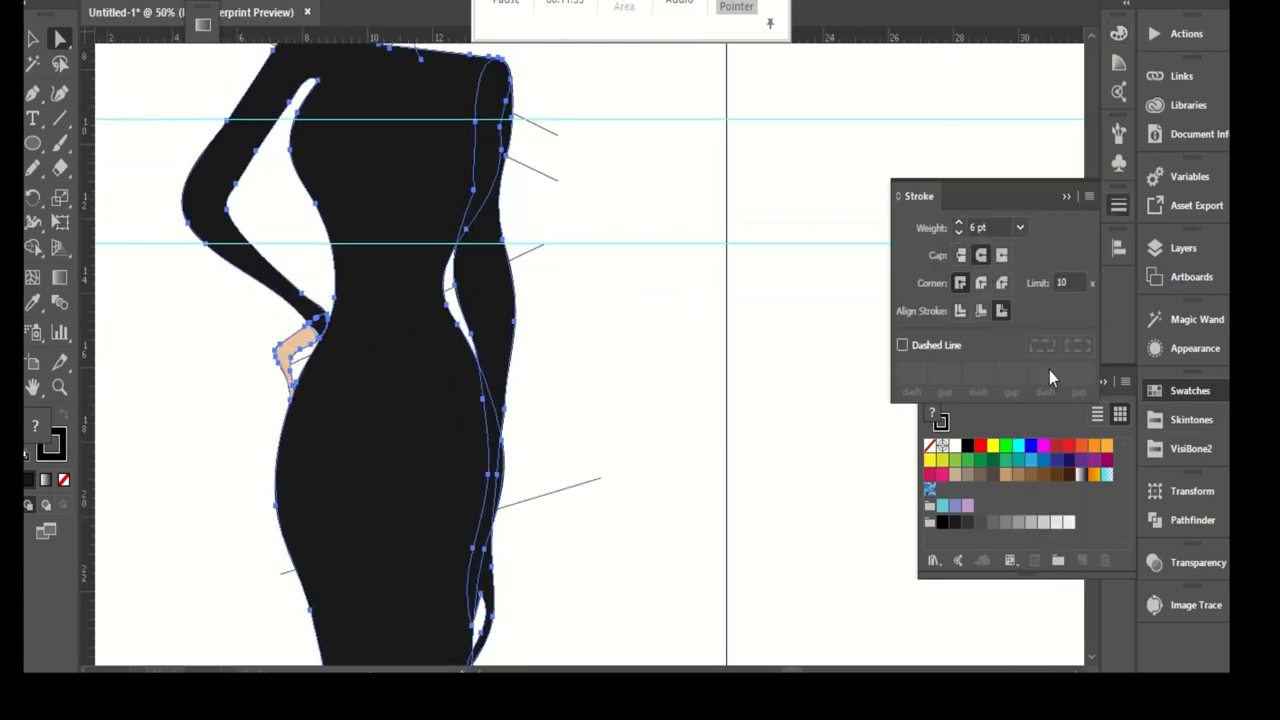
scroll(630, 330, up, 2)
key(v)
click(611, 514)
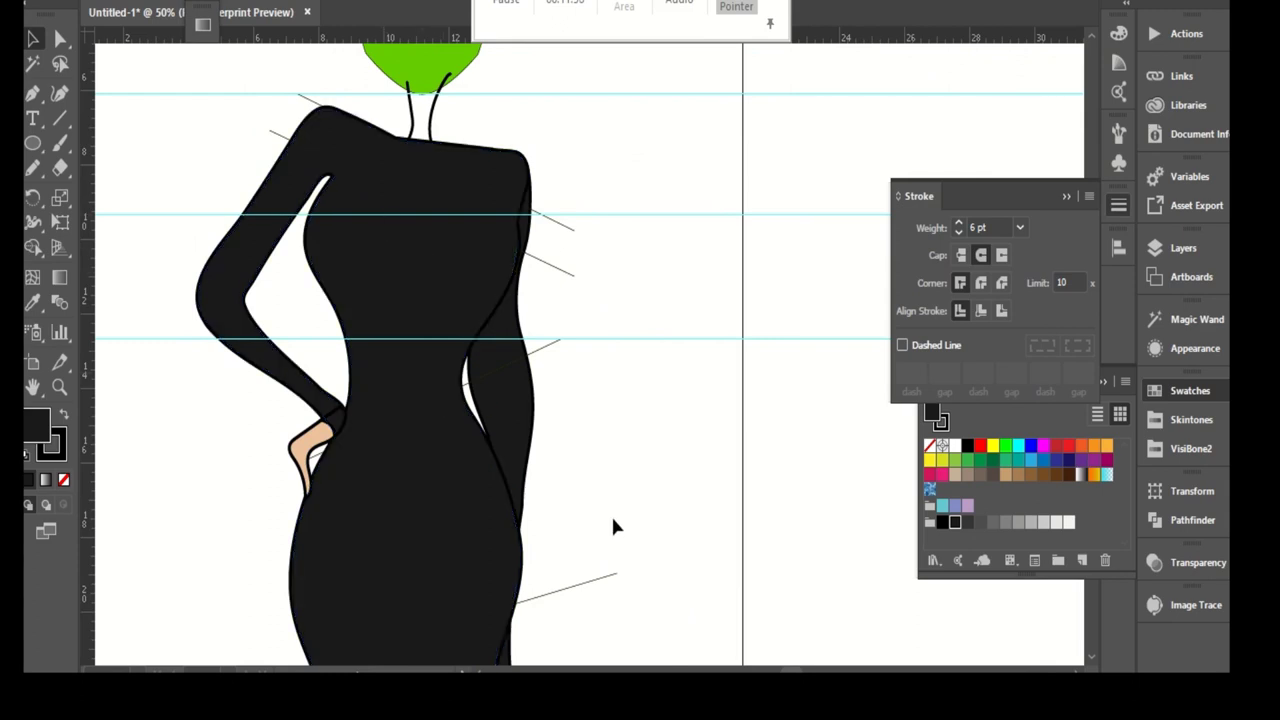
- Select the wrist cuff together with the body and arm
scroll(276, 442, up, 1)
scroll(278, 577, down, 1)
scroll(463, 534, down, 1)
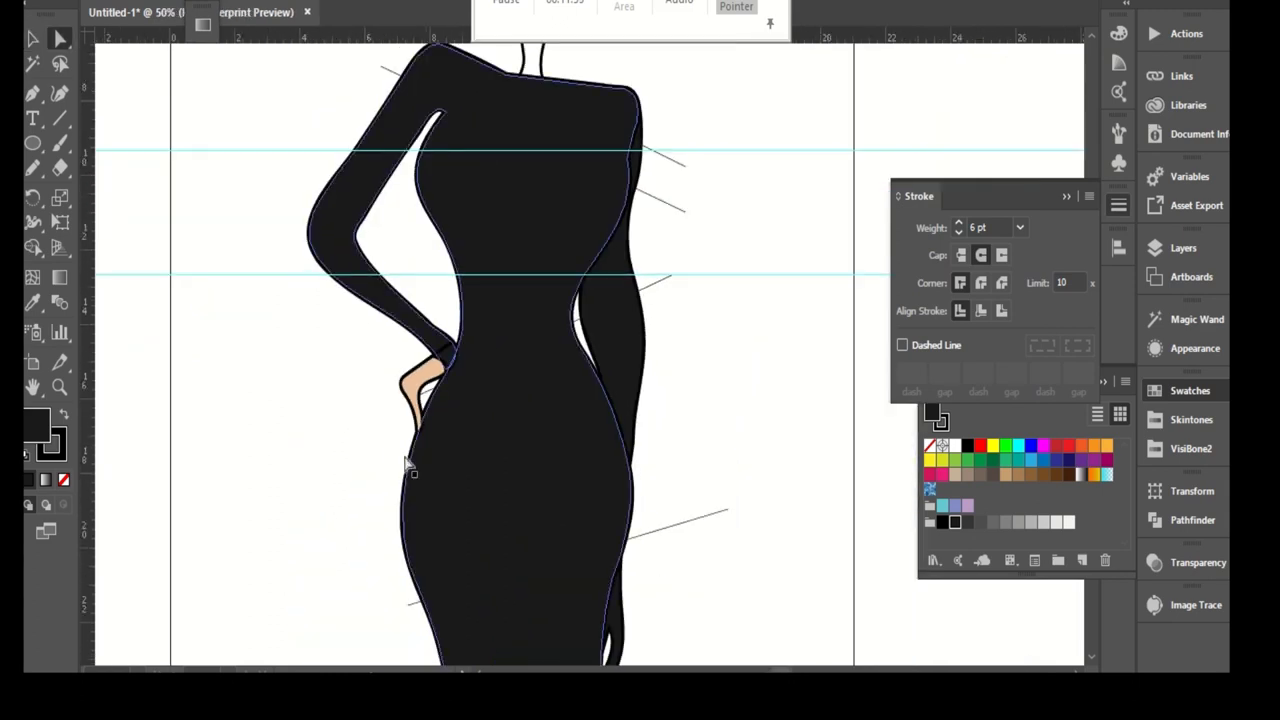
scroll(471, 349, up, 1)
scroll(497, 390, up, 2)
click(497, 390)
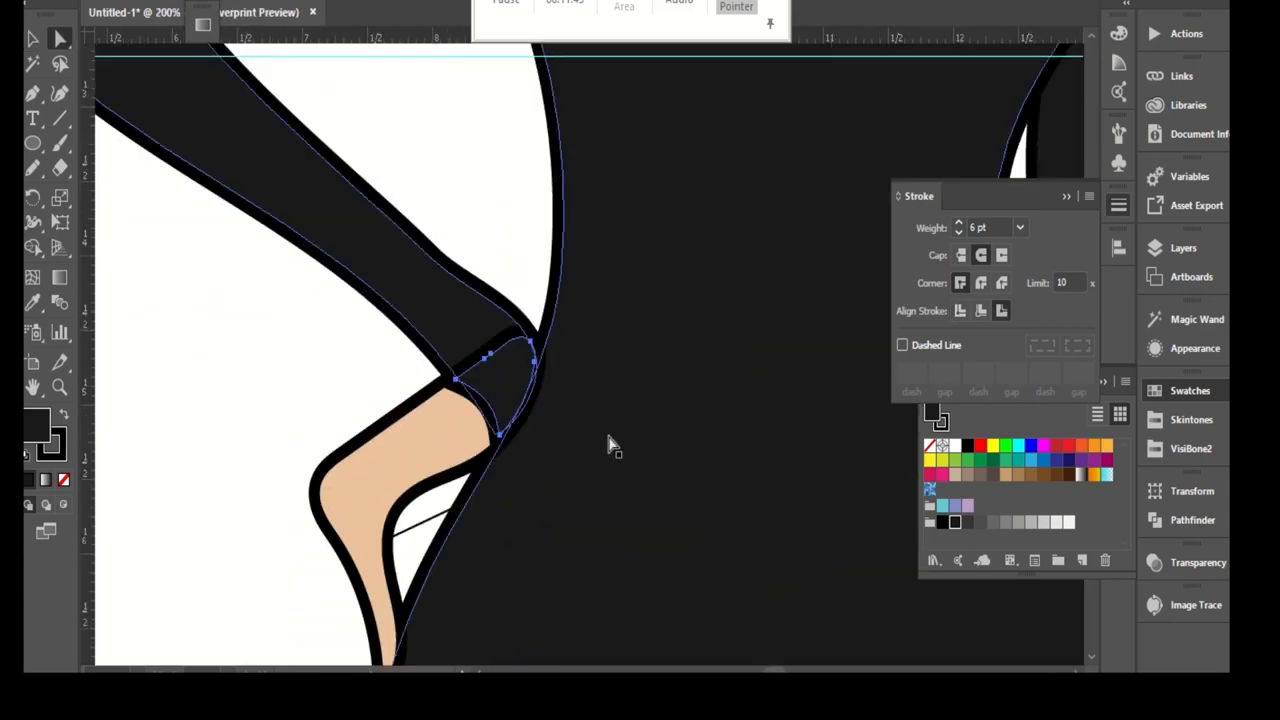
scroll(608, 448, down, 3)
shift+click(743, 457)
- Thin the selected outlines to a 4 pt stroke, then select the right arm outline
click(1020, 228)
click(1041, 330)
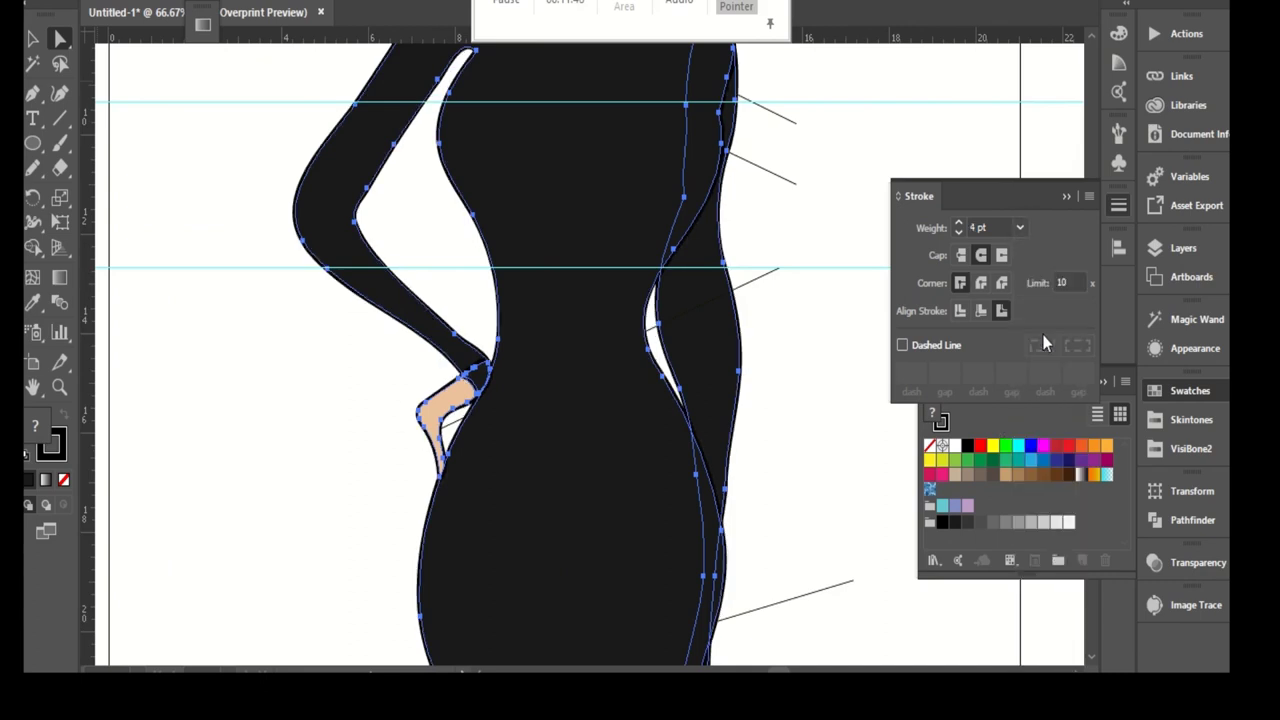
click(764, 324)
scroll(776, 486, down, 1)
scroll(776, 486, up, 1)
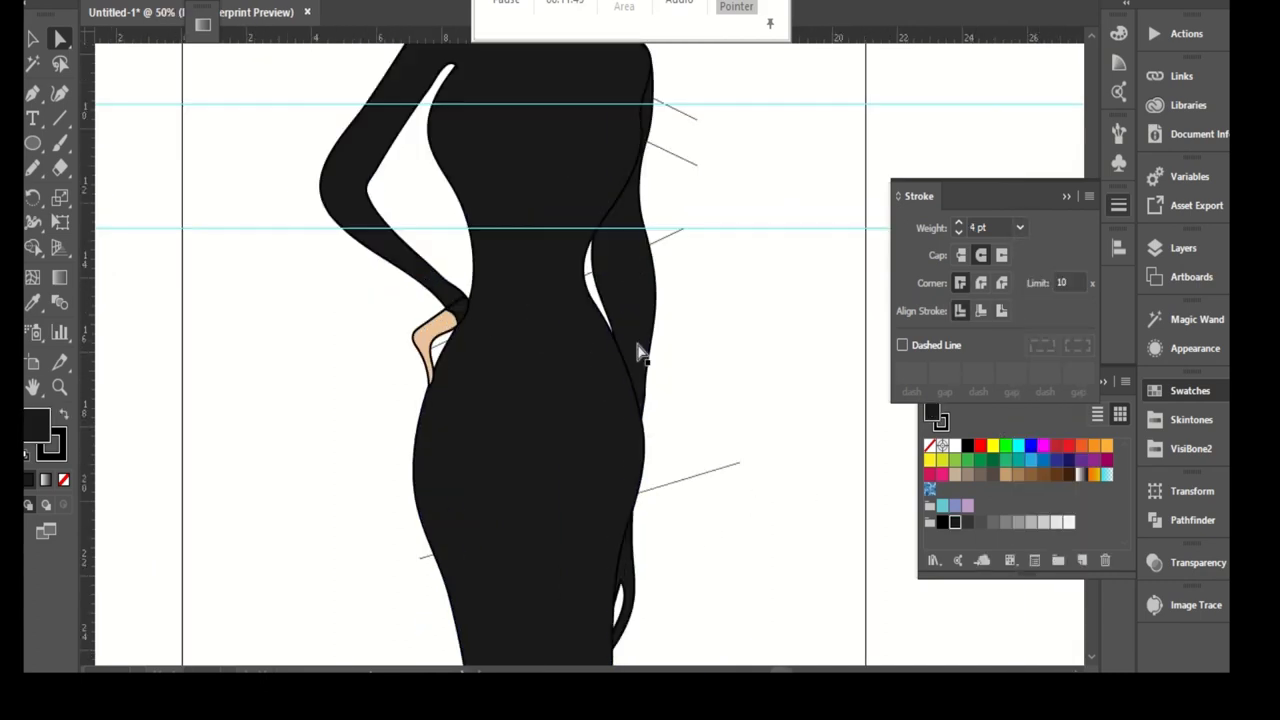
click(640, 382)
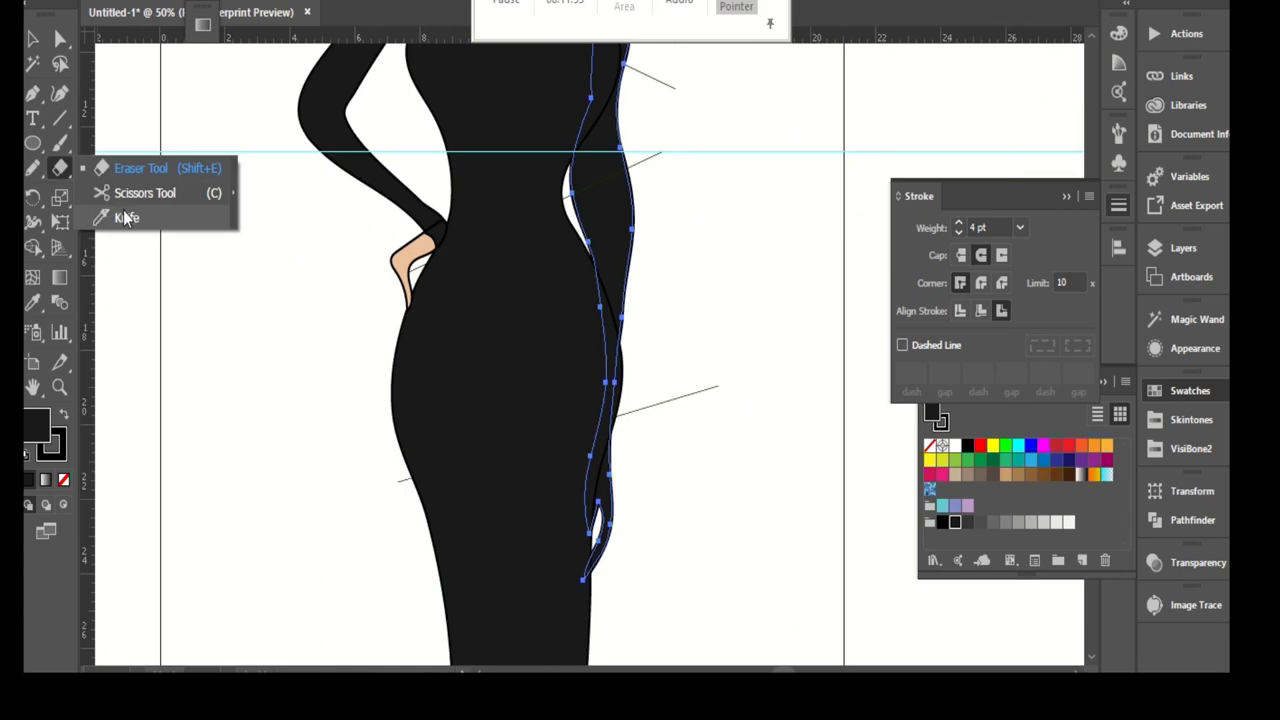
- Fill the hand beside the skirt with the skin tone using the Eyedropper
drag(60, 173, 190, 192)
scroll(598, 430, up, 2)
key(a)
click(622, 487)
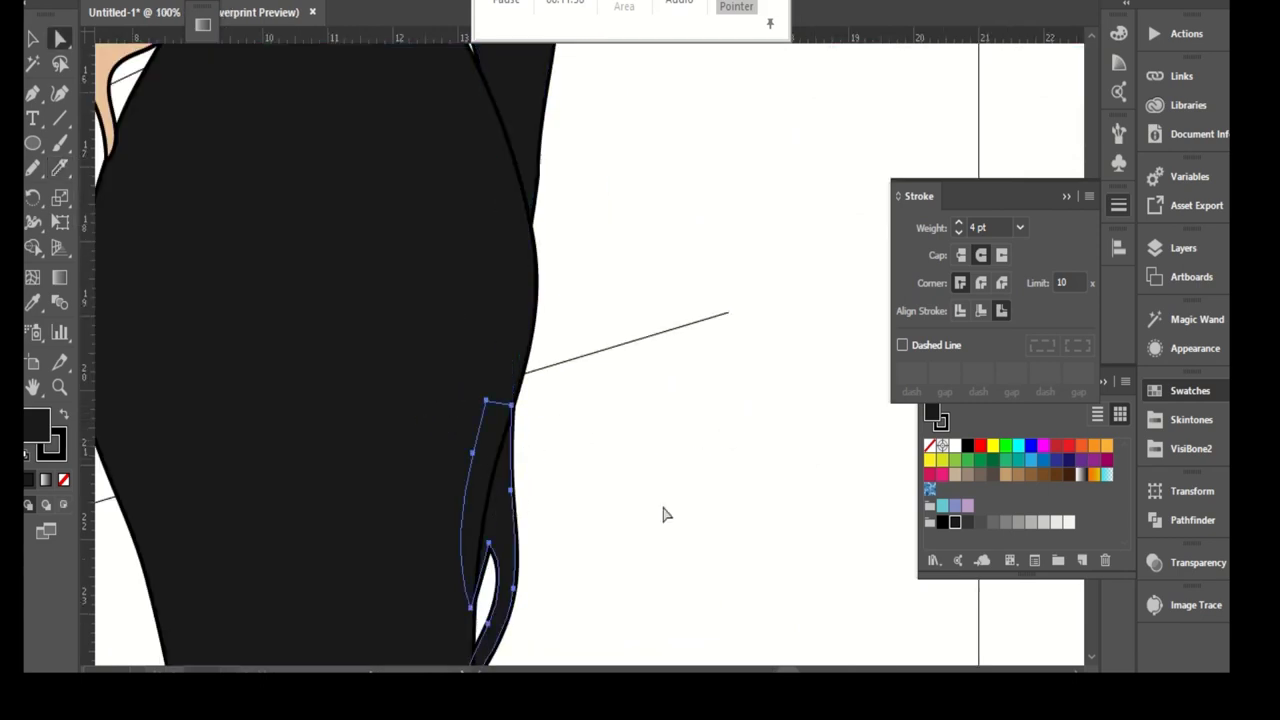
scroll(665, 514, down, 2)
click(400, 290)
key(a)
scroll(314, 309, down, 1)
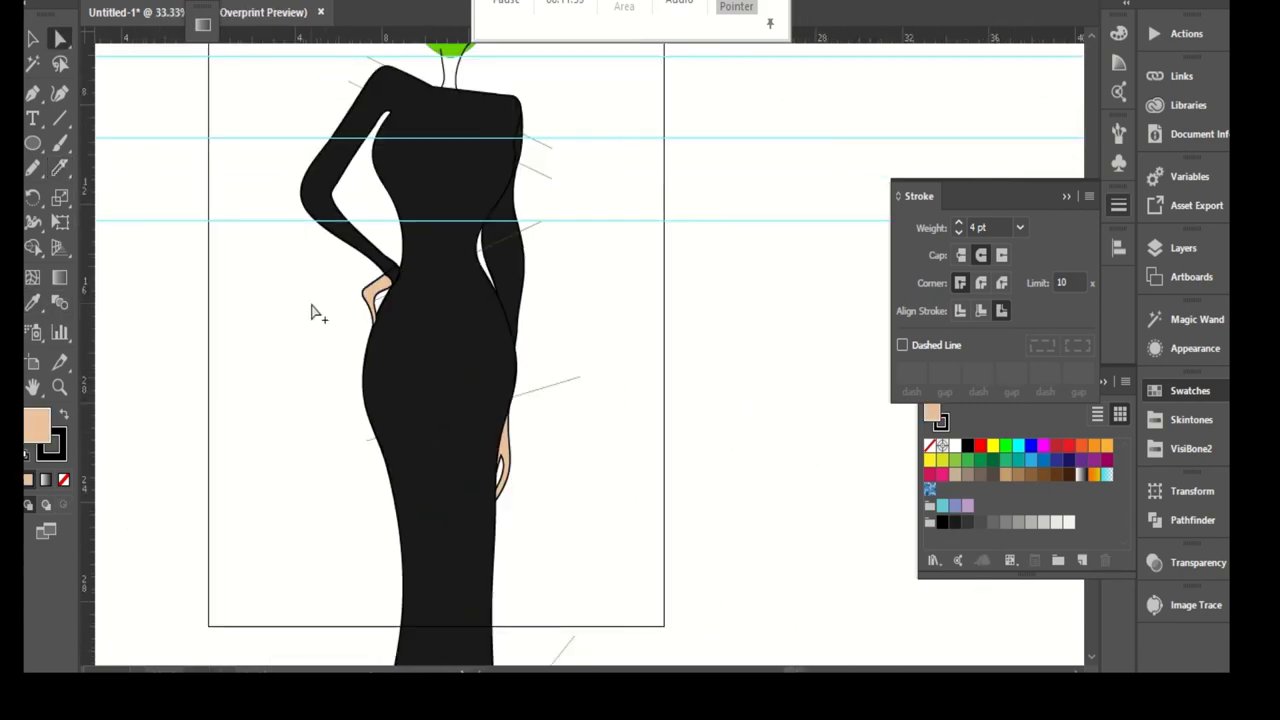
scroll(525, 475, up, 3)
- Rotate the hand with its bounding box to follow the skirt's edge
key(v)
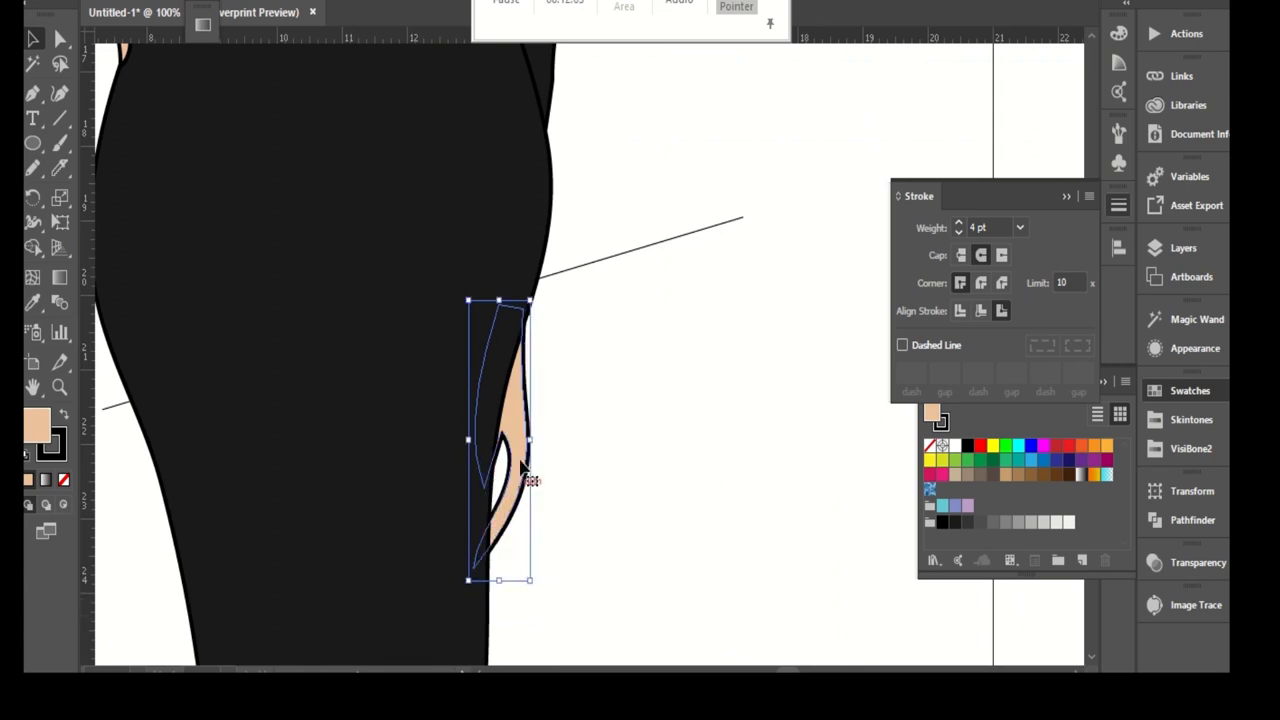
drag(531, 477, 560, 597)
scroll(560, 597, down, 3)
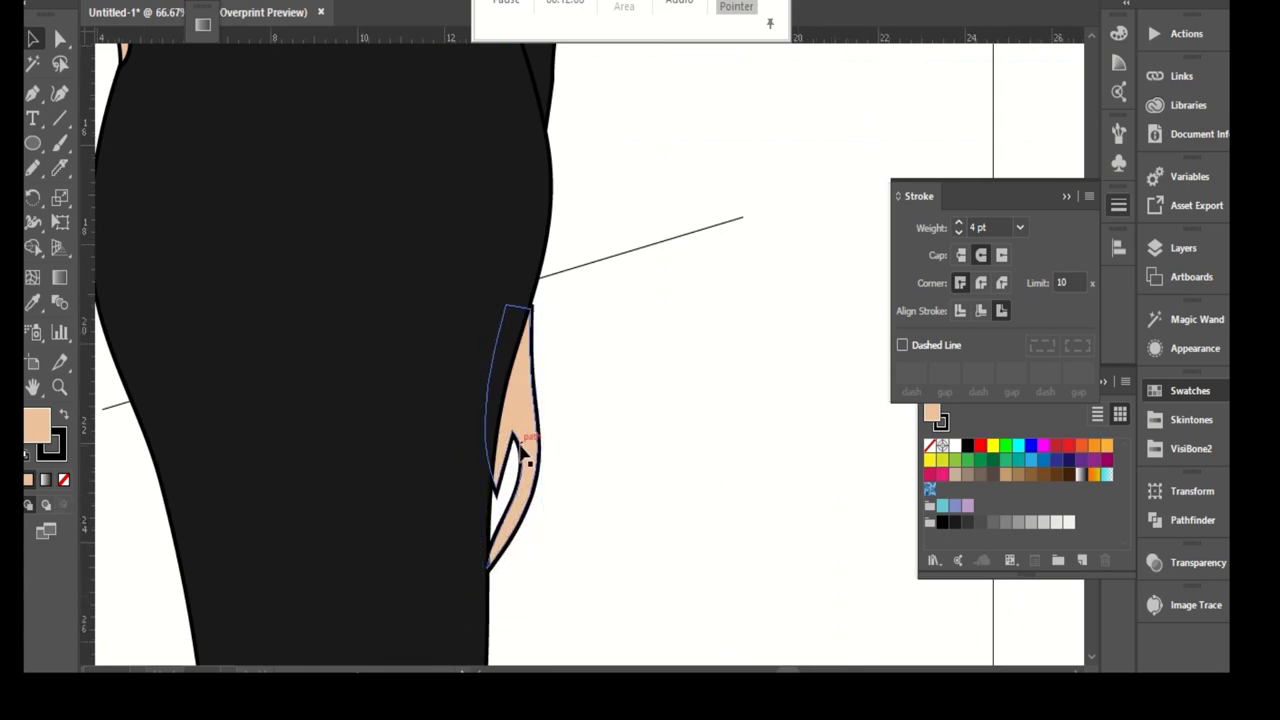
scroll(563, 238, up, 1)
scroll(563, 238, up, 3)
- Select the arm, clear the selection, then select the black gown body shape
click(563, 500)
scroll(571, 320, down, 2)
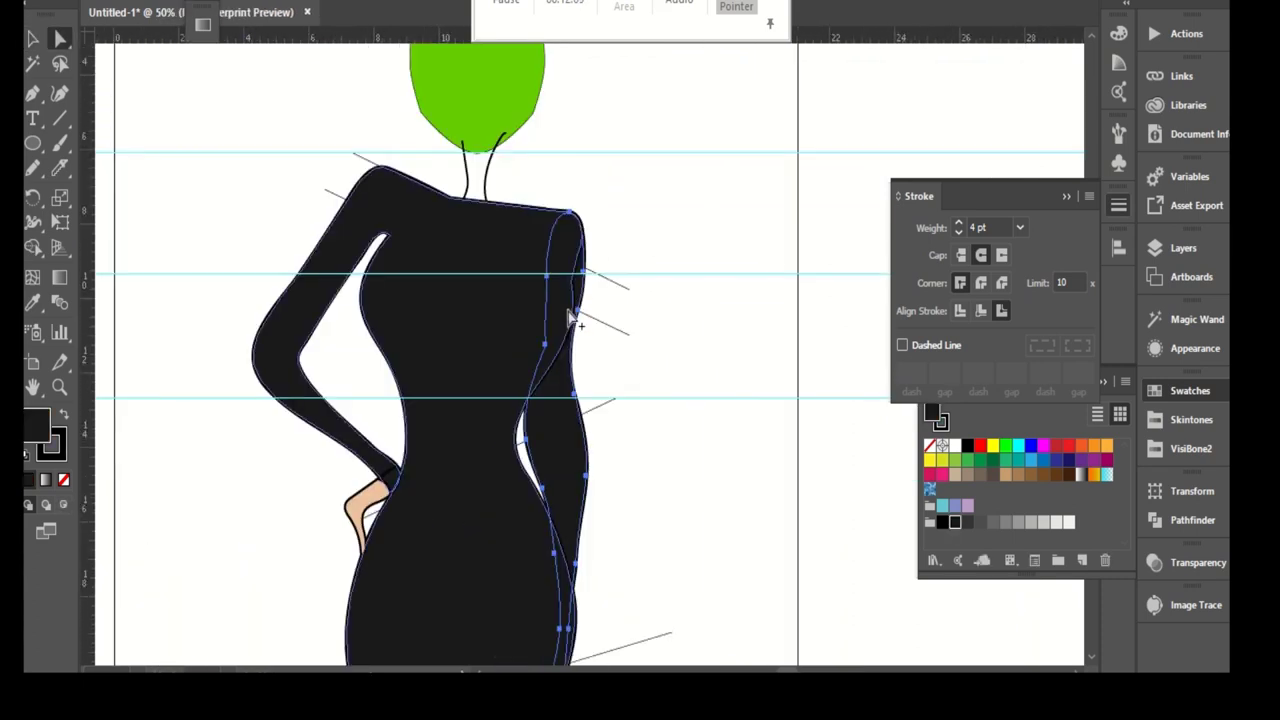
click(597, 463)
scroll(597, 463, down, 2)
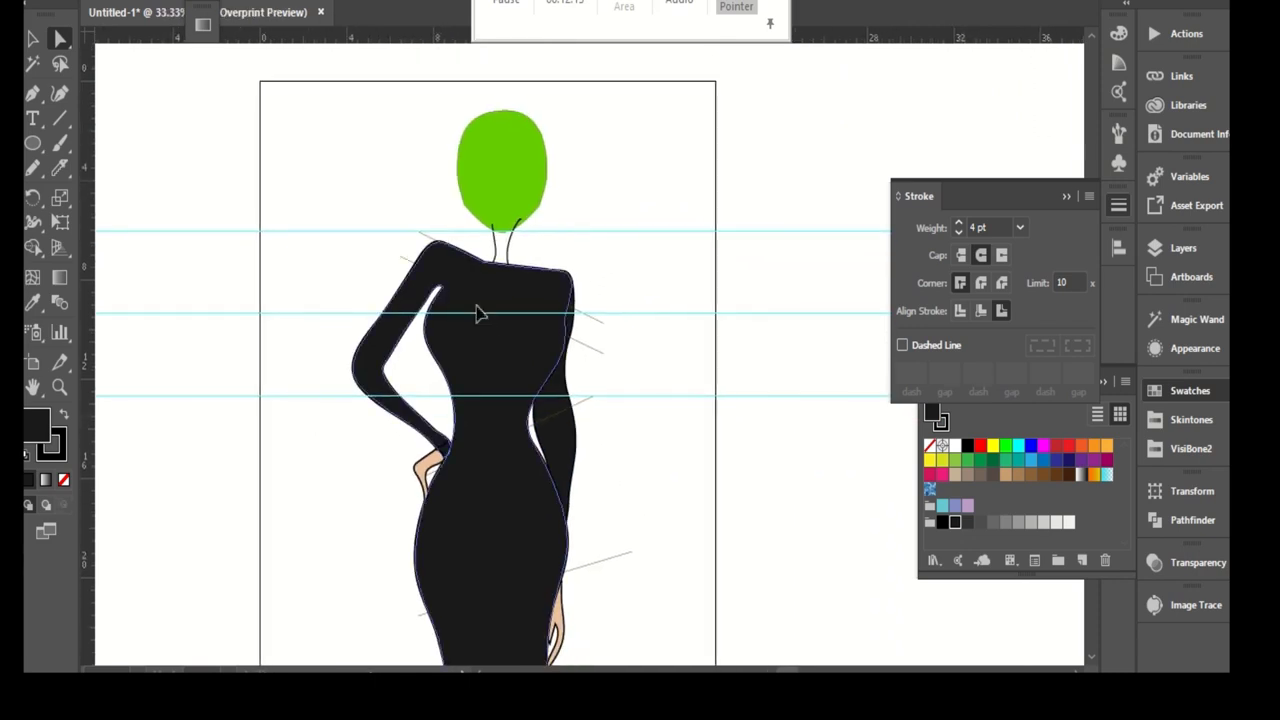
click(477, 308)
scroll(477, 308, up, 3)
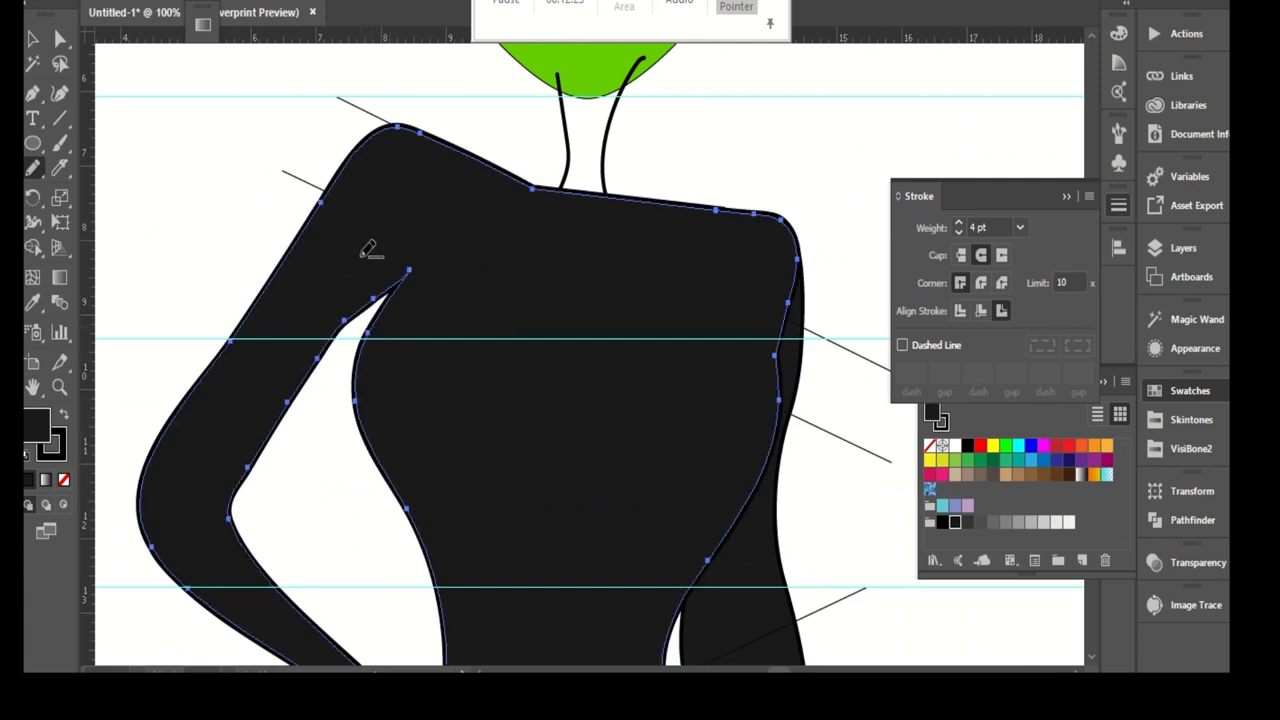
- Try adding an anchor on the gown's shoulder edge and dismiss the warning
scroll(365, 238, down, 1)
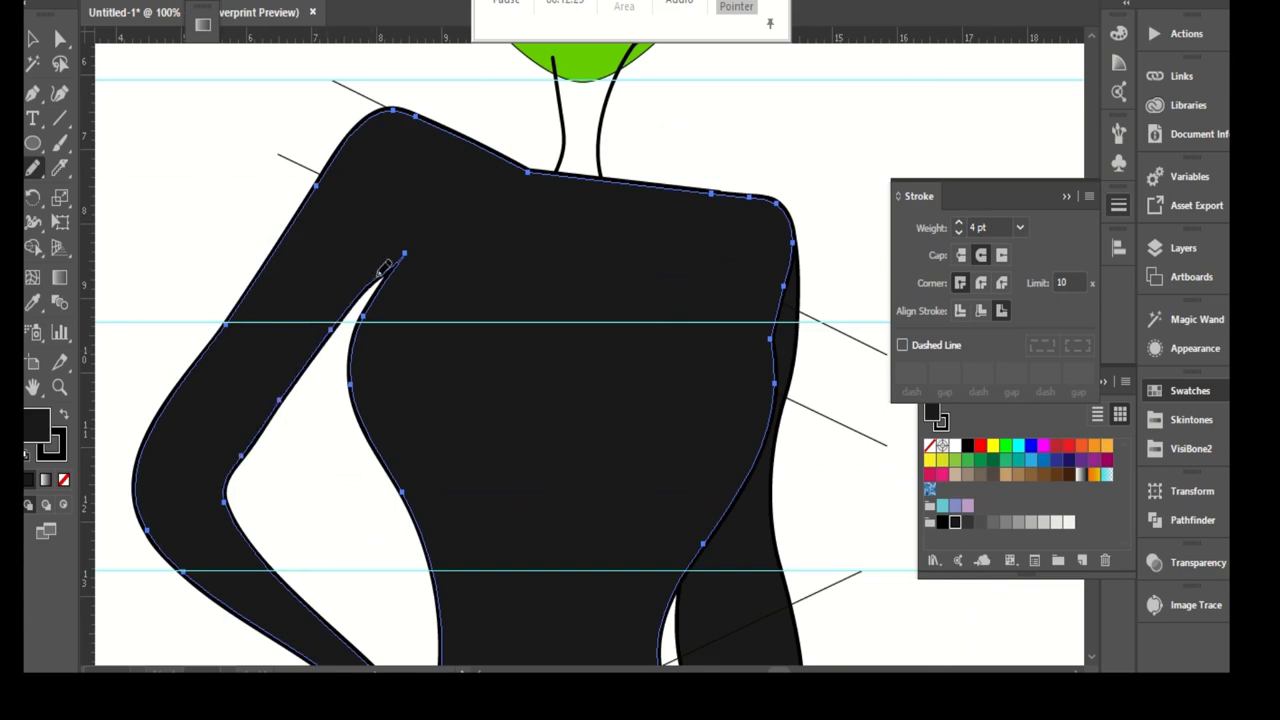
scroll(420, 272, down, 2)
scroll(470, 230, up, 3)
scroll(408, 257, down, 2)
scroll(497, 262, up, 1)
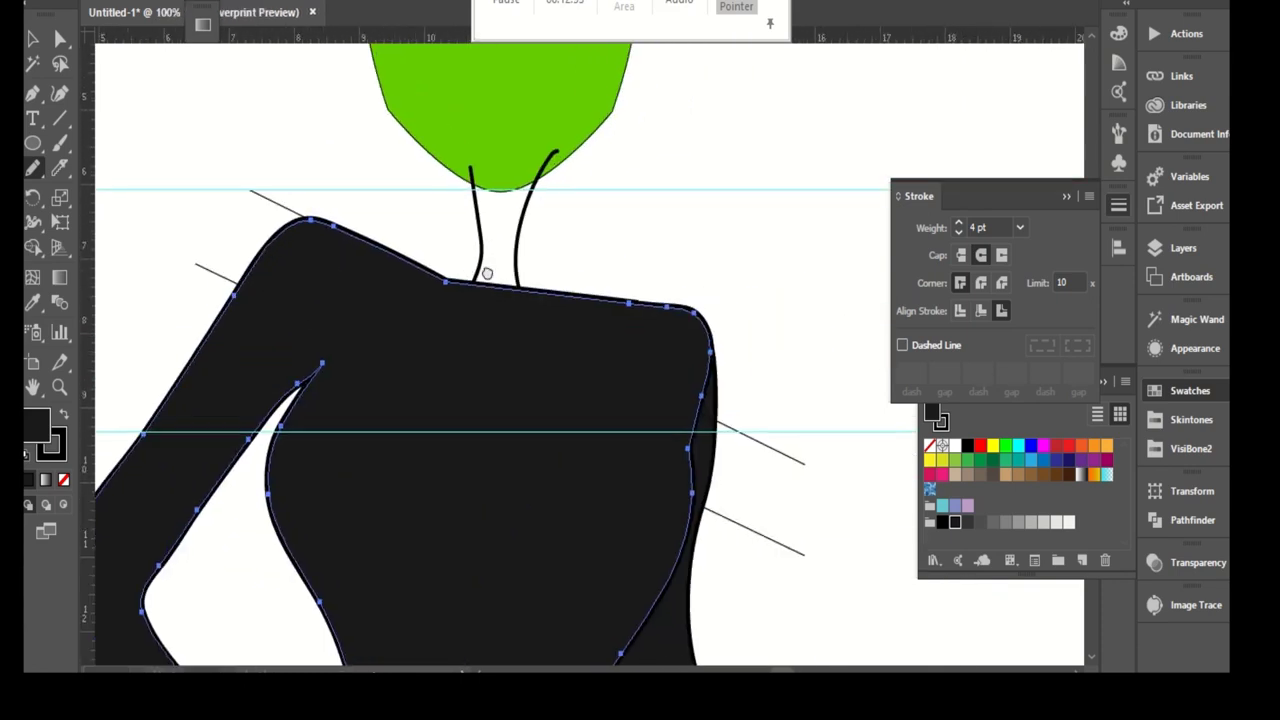
scroll(373, 258, up, 1)
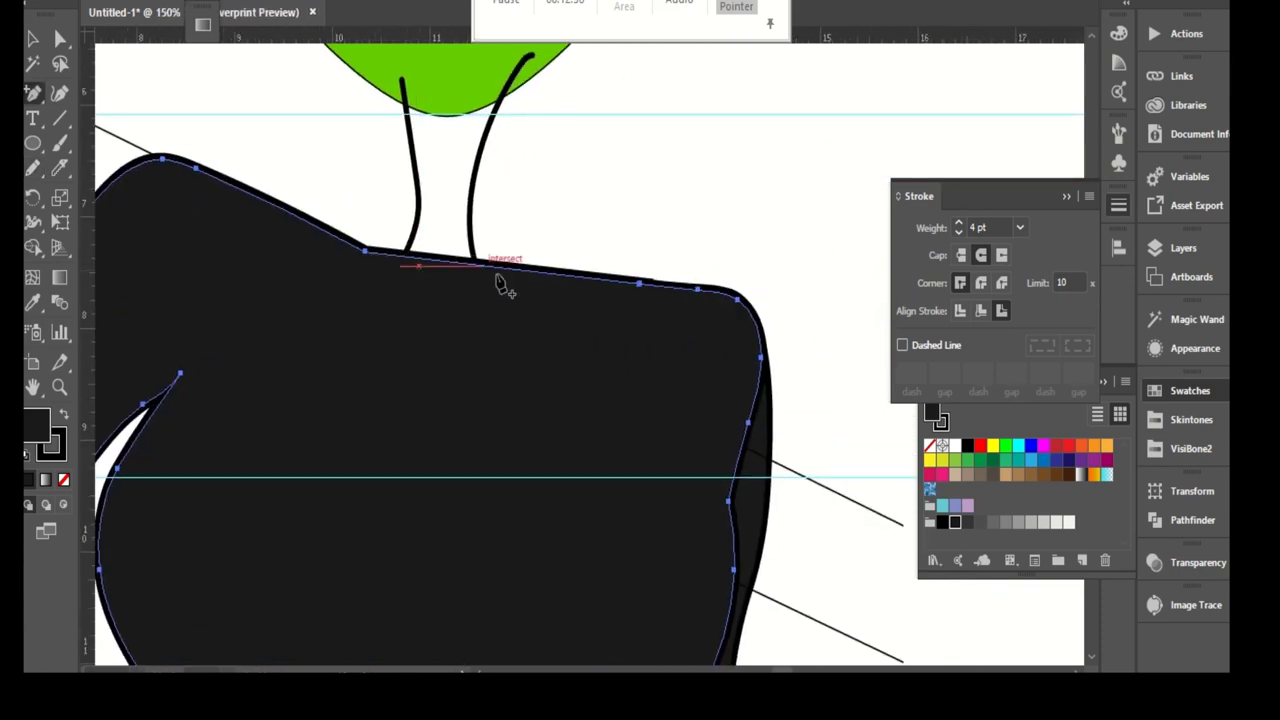
click(533, 278)
click(770, 346)
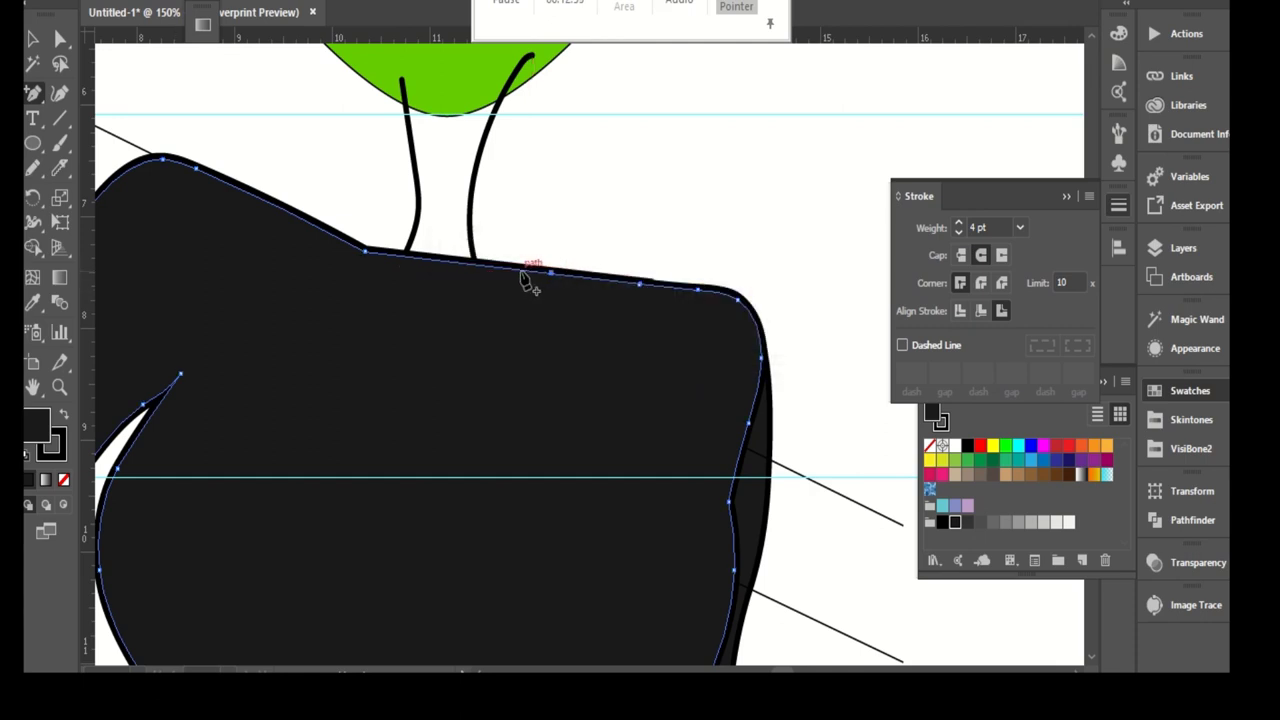
- Pull the gown's top anchors down into a notch and shift the notch point up-right
key(a)
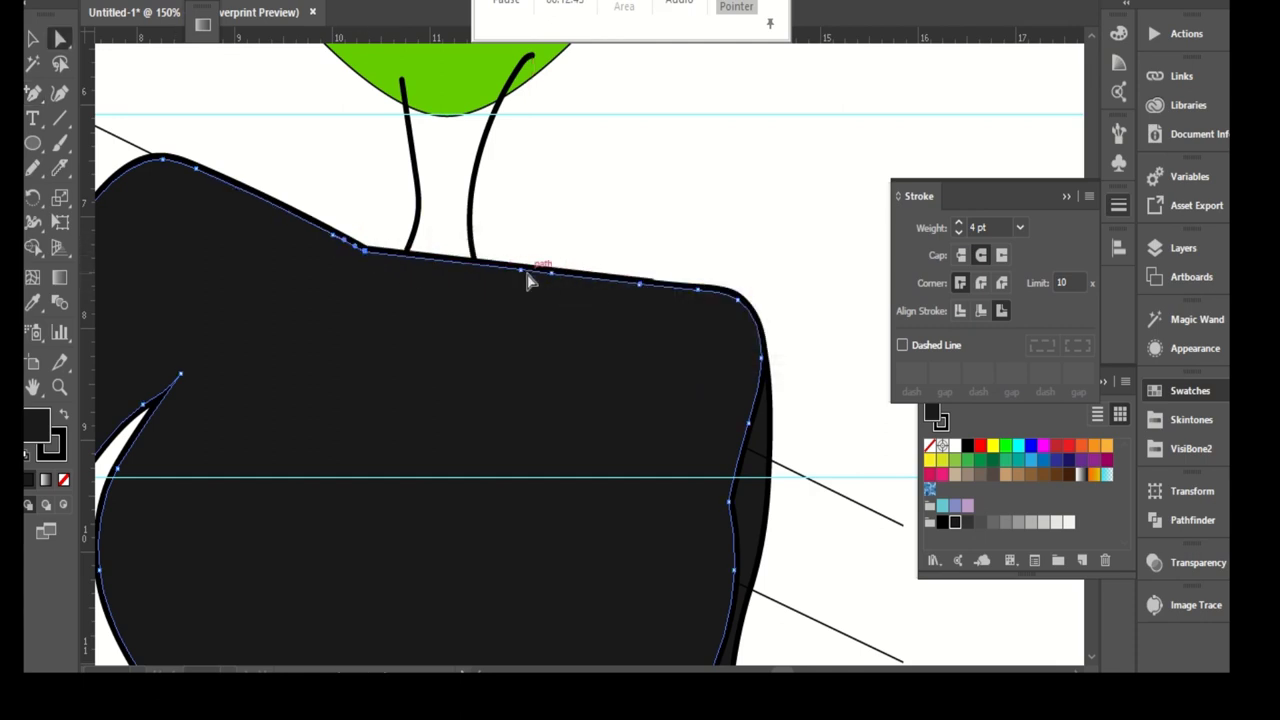
mouse_move(520, 272)
mouse_down()
mouse_move(504, 391)
mouse_move(514, 344)
mouse_up()
drag(352, 385, 378, 335)
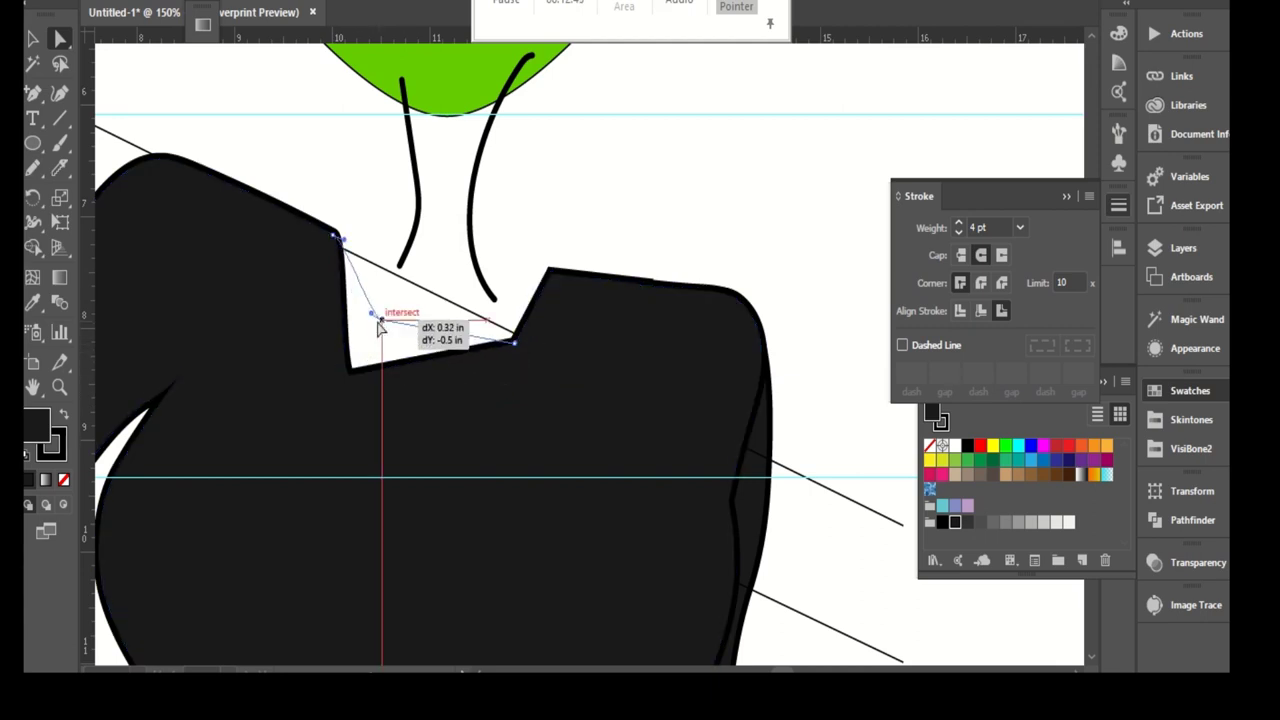
key(ctrl+minus)
key(ctrl+plus)
- Raise the neckline point toward the neck and adjust its left and right corners
click(31, 170)
key(ctrl+plus)
key(ctrl+plus)
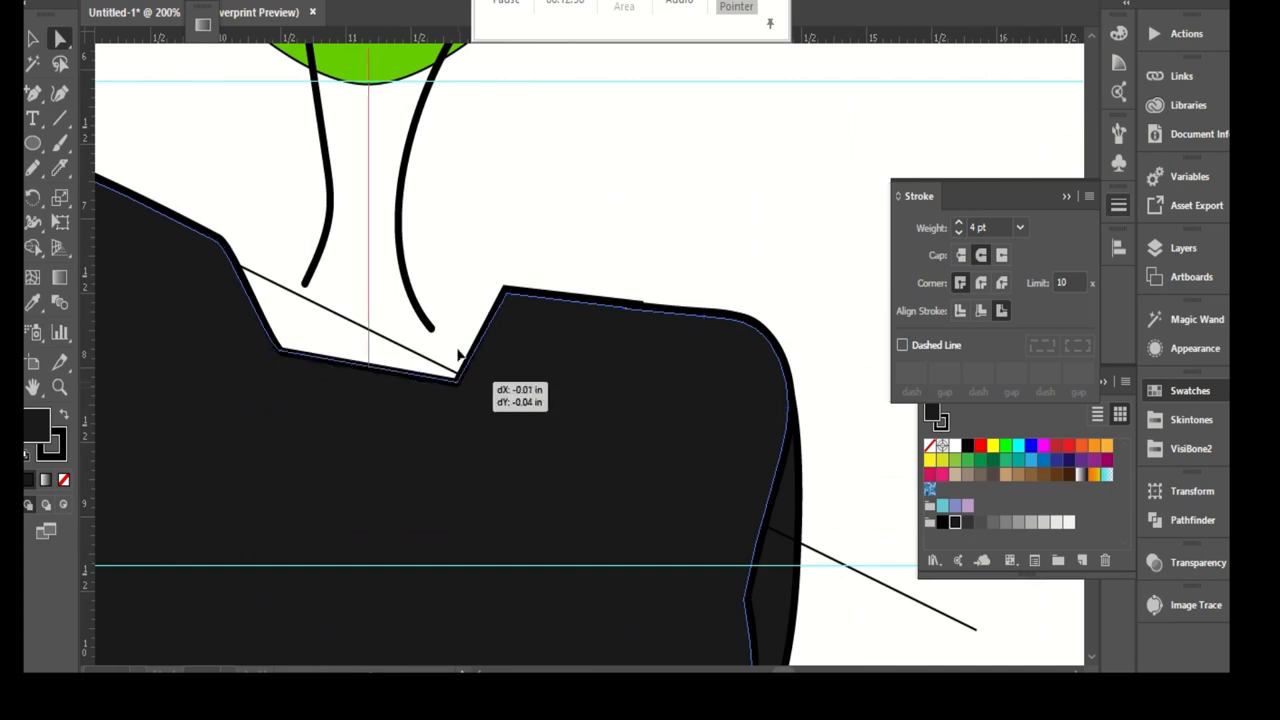
drag(461, 393, 471, 178)
key(ctrl+minus)
key(ctrl+plus)
drag(504, 268, 455, 263)
drag(322, 250, 340, 245)
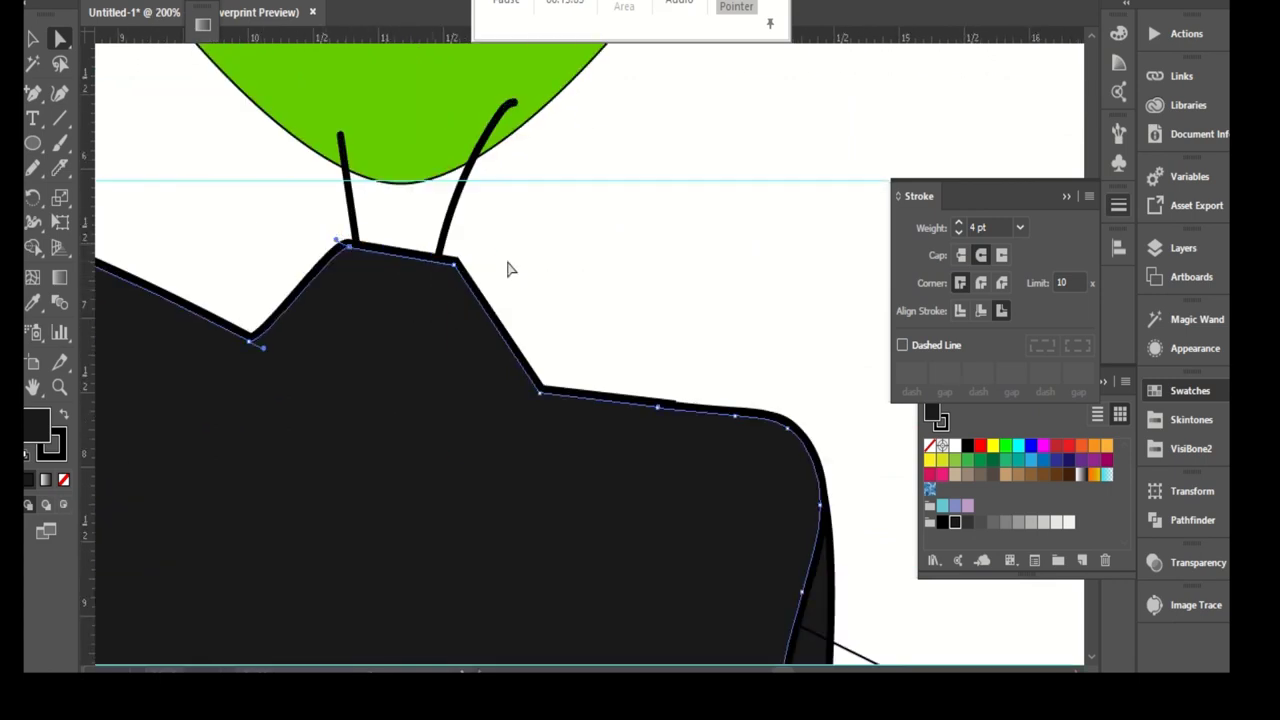
key(ctrl+minus)
key(ctrl+minus)
key(ctrl+plus)
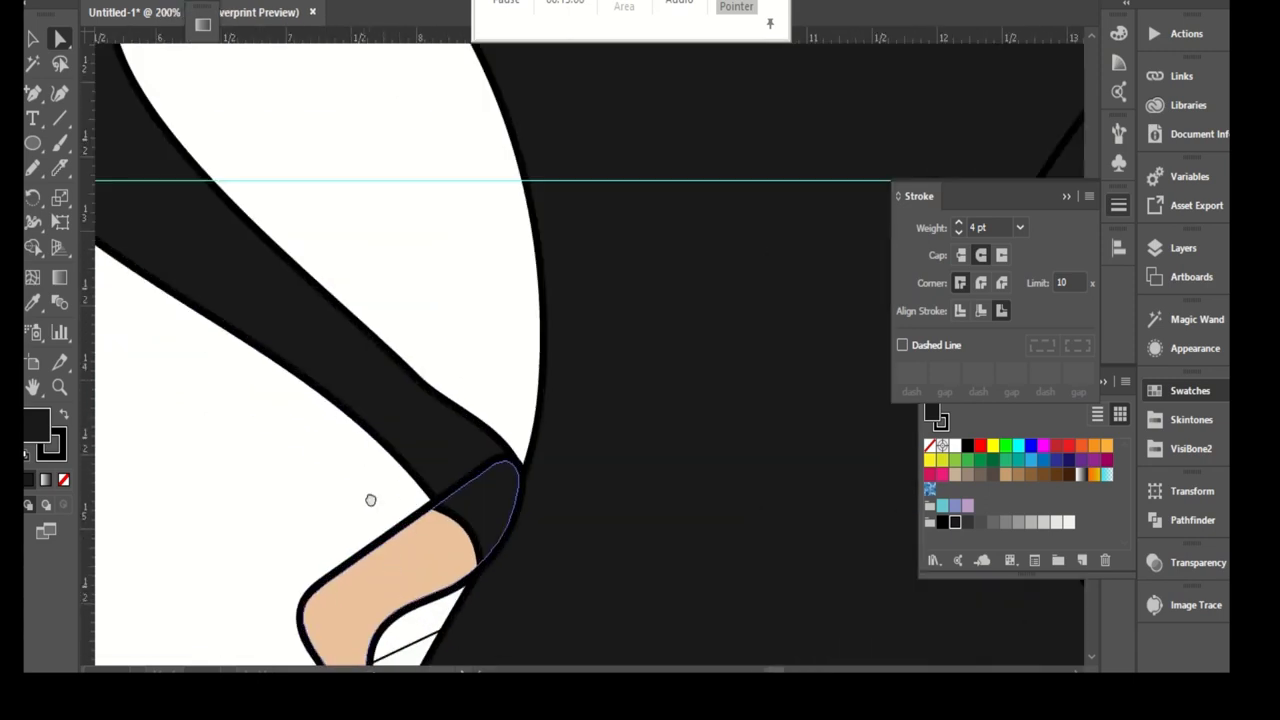
- Expand the cuff's stroke into outlines and erase the upper part of the cuff outline
key(ctrl+plus)
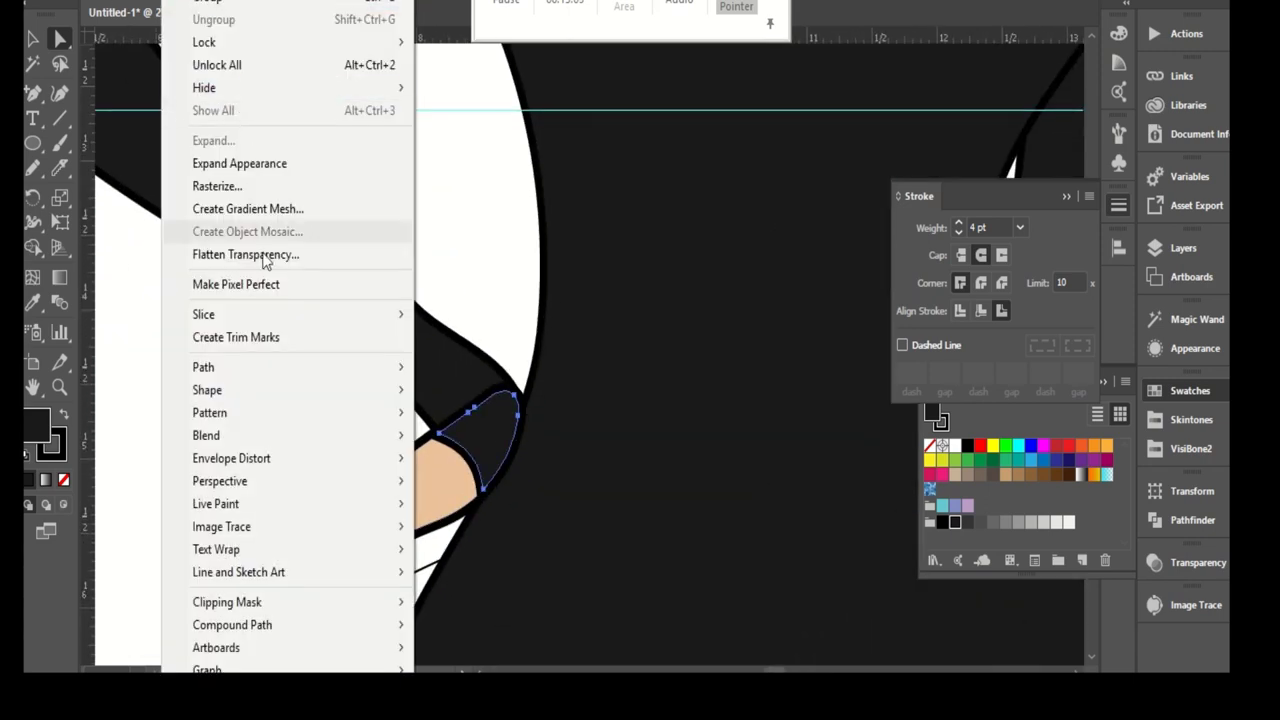
click(243, 163)
key(ctrl+plus)
key(ctrl+plus)
key(ctrl+plus)
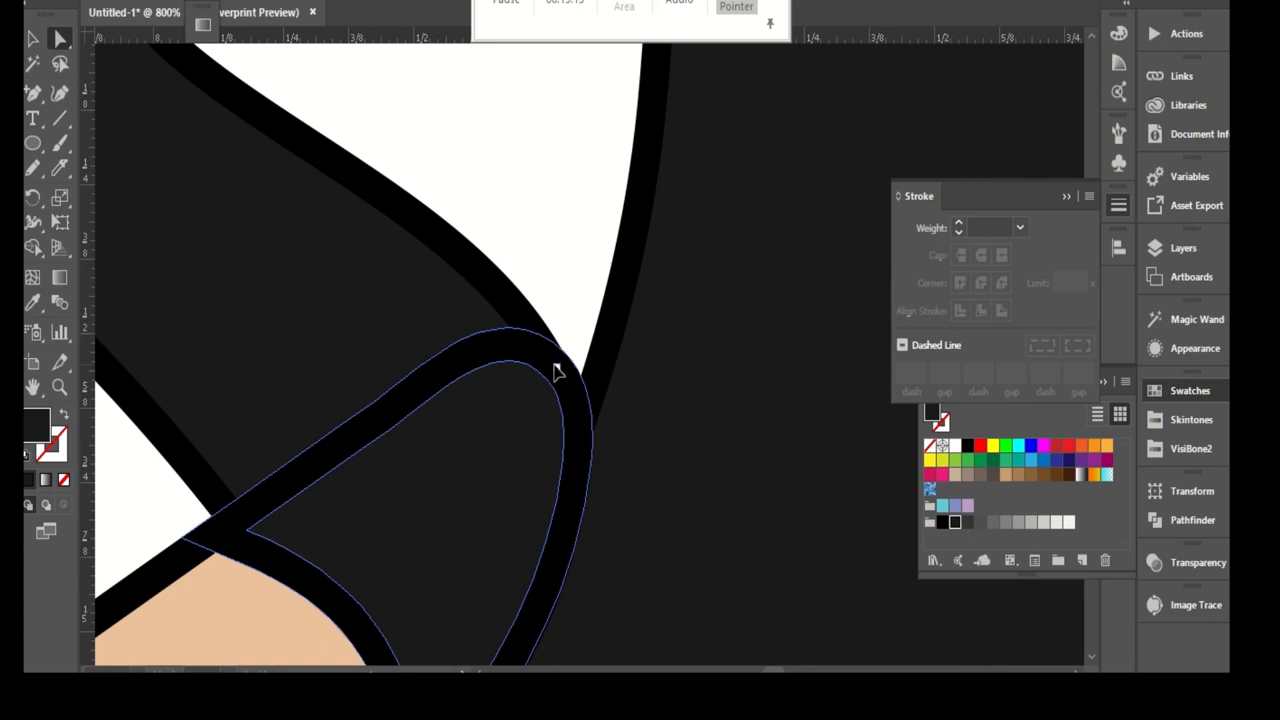
click(557, 366)
click(60, 168)
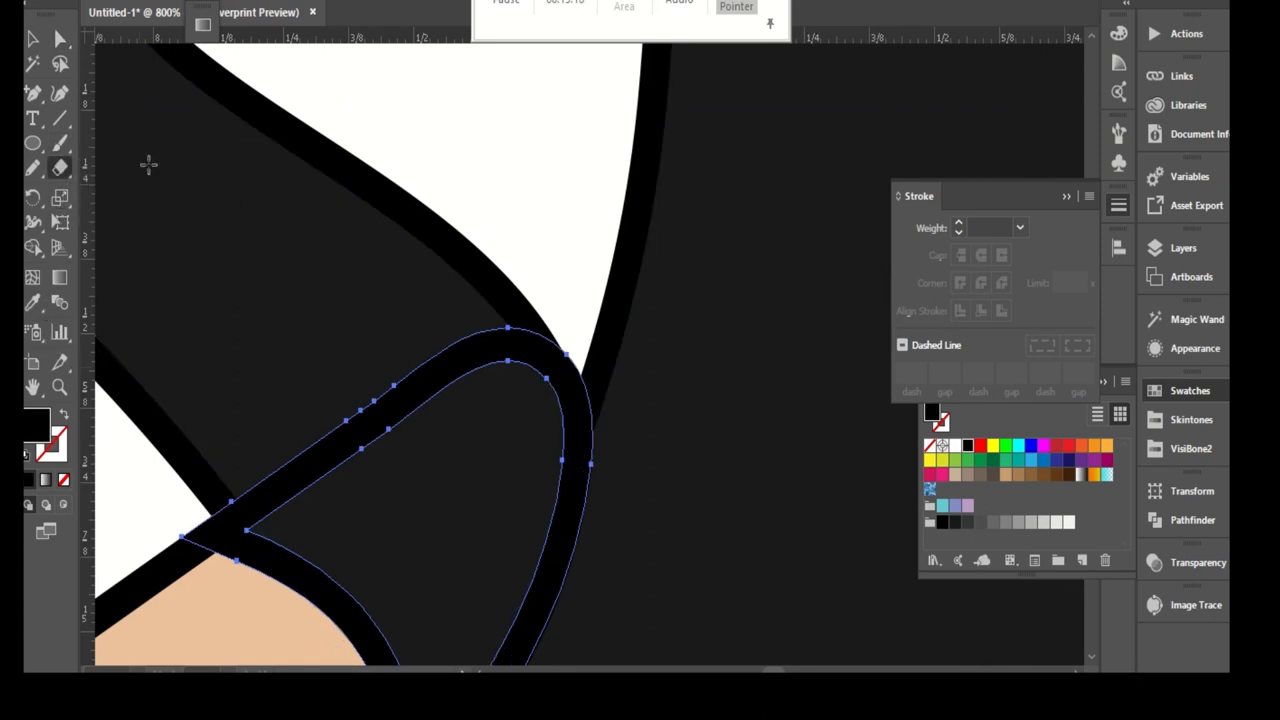
drag(461, 388, 235, 500)
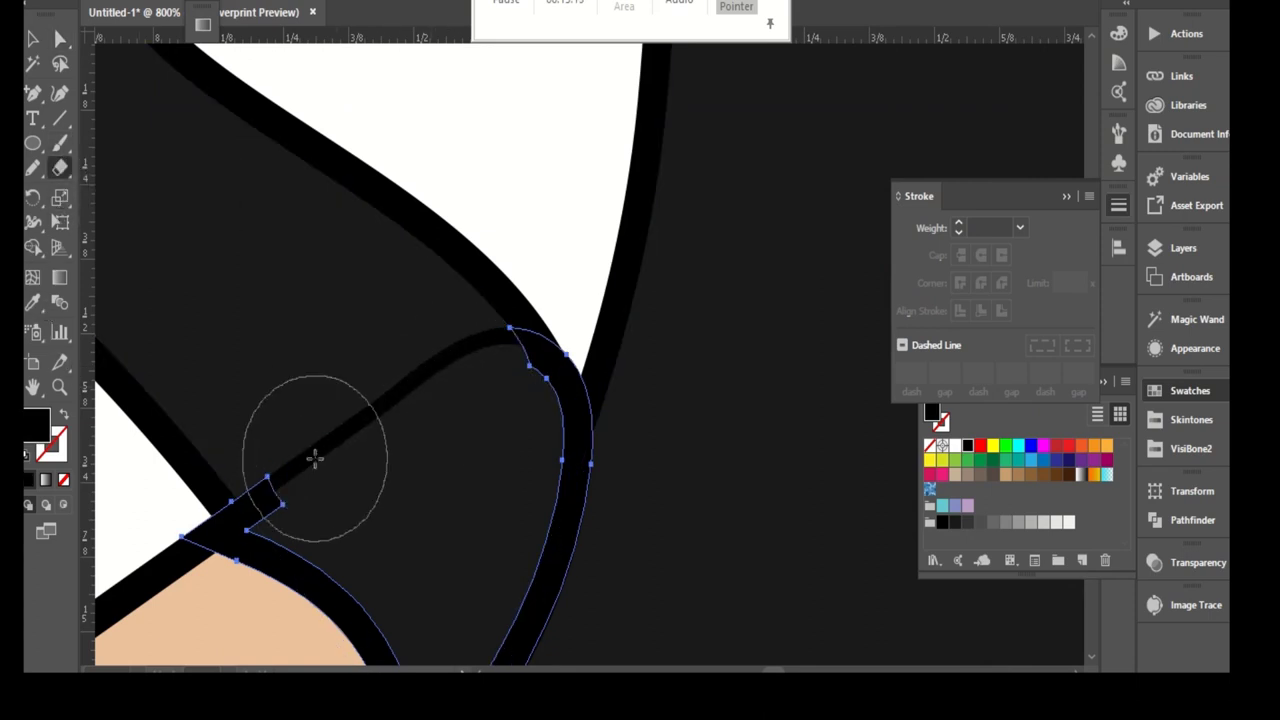
key(a)
key(ctrl+minus)
- Expand the hand and cuff outline strokes, then erase the loop's upper-left section
click(366, 451)
click(408, 314)
shift+click(335, 513)
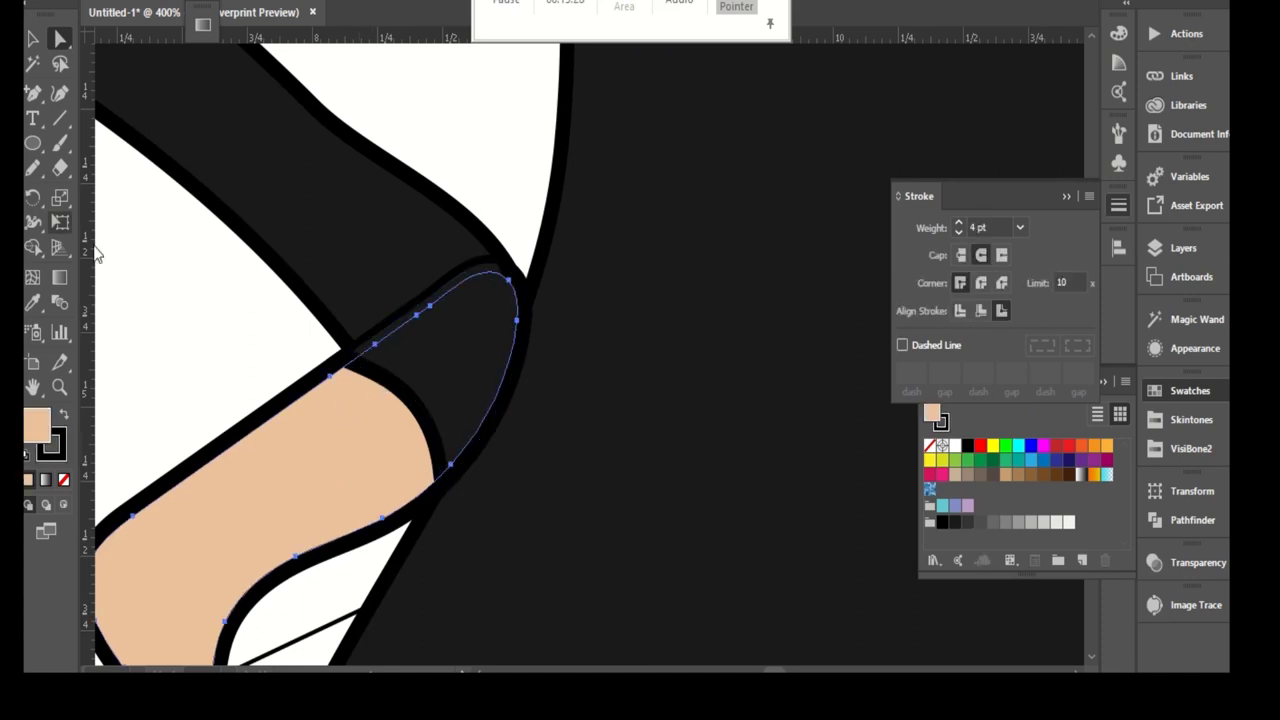
click(180, 2)
click(240, 163)
shift+click(400, 343)
scroll(400, 343, up, 2)
drag(391, 277, 525, 195)
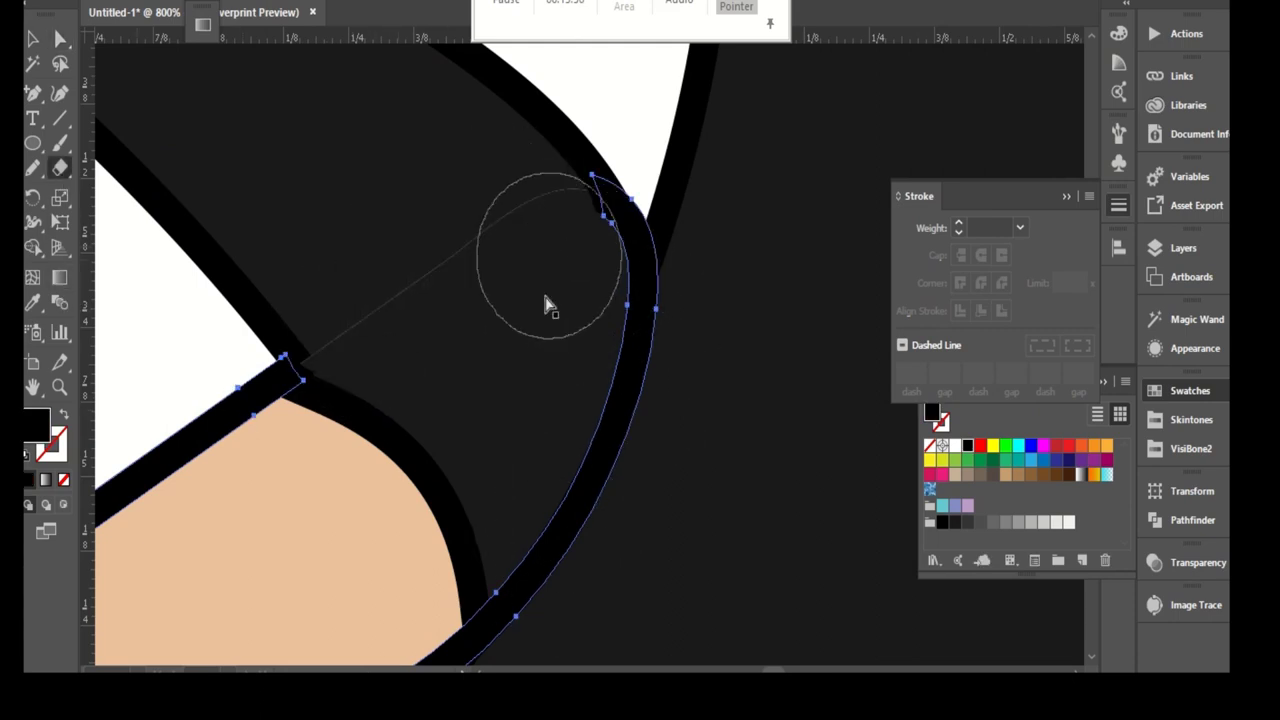
- Redraw the cuff corner edge freehand after undoing an accidental path change
key(a)
scroll(286, 334, up, 2)
drag(430, 400, 449, 309)
key(ctrl+z)
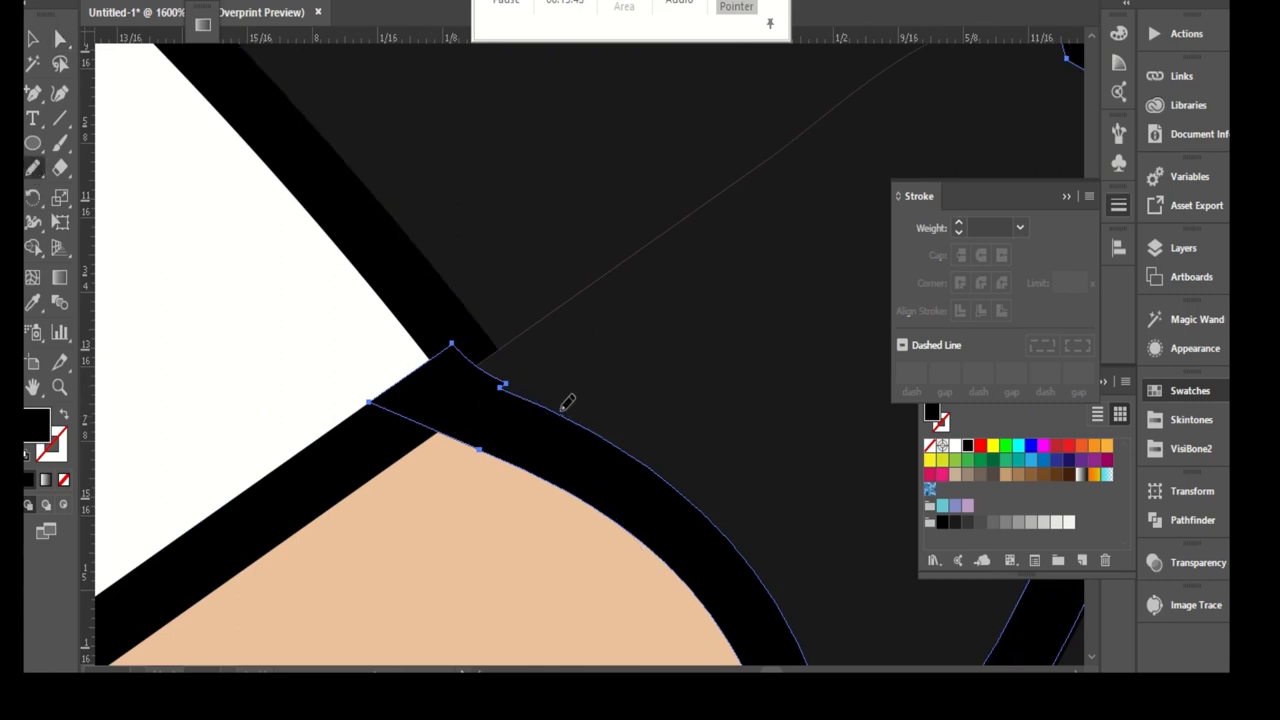
drag(440, 343, 486, 380)
key(a)
scroll(608, 351, down, 2)
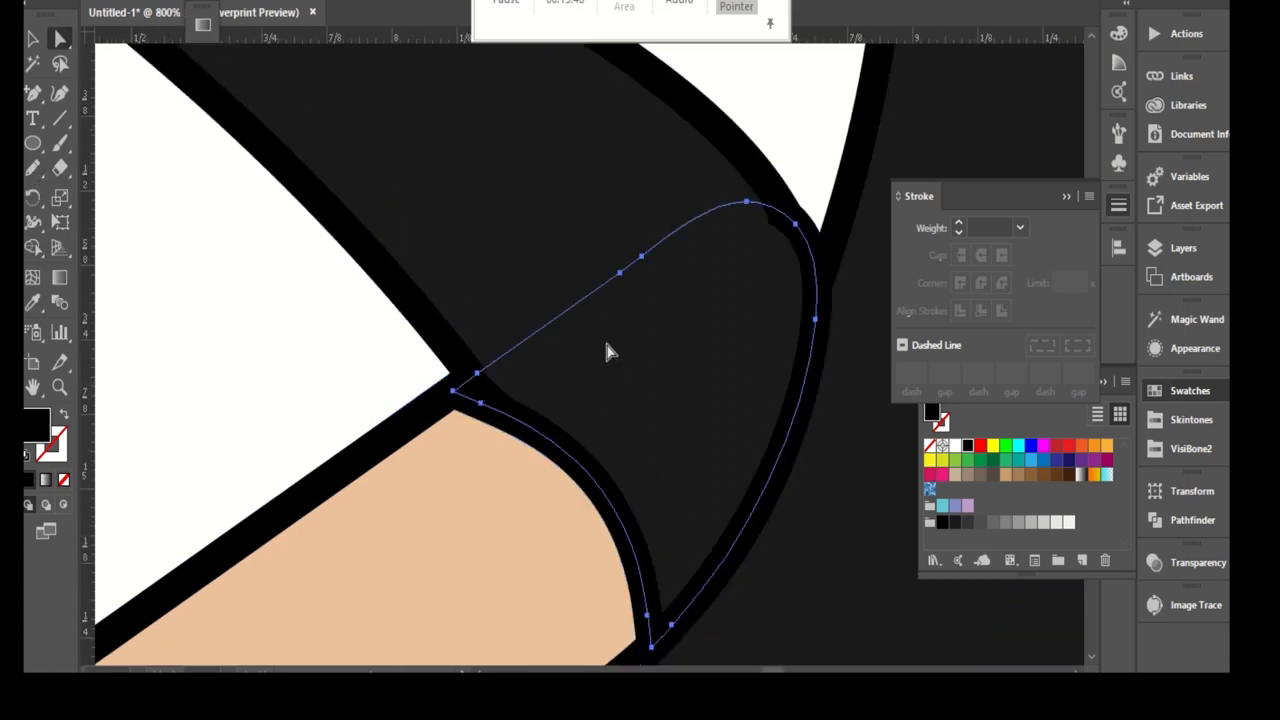
- Move the cuff's corner and top anchors up-left to refine the corner curve
drag(717, 266, 704, 229)
drag(461, 437, 430, 418)
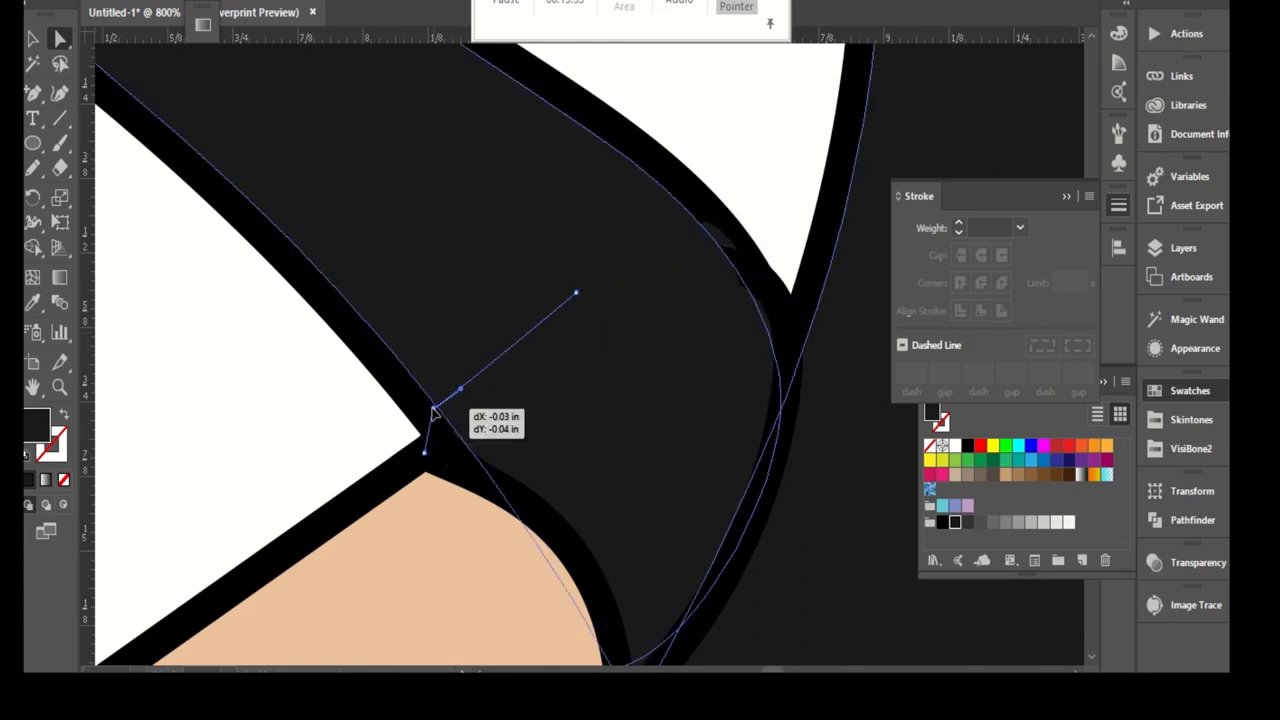
scroll(571, 363, up, 1)
click(633, 320)
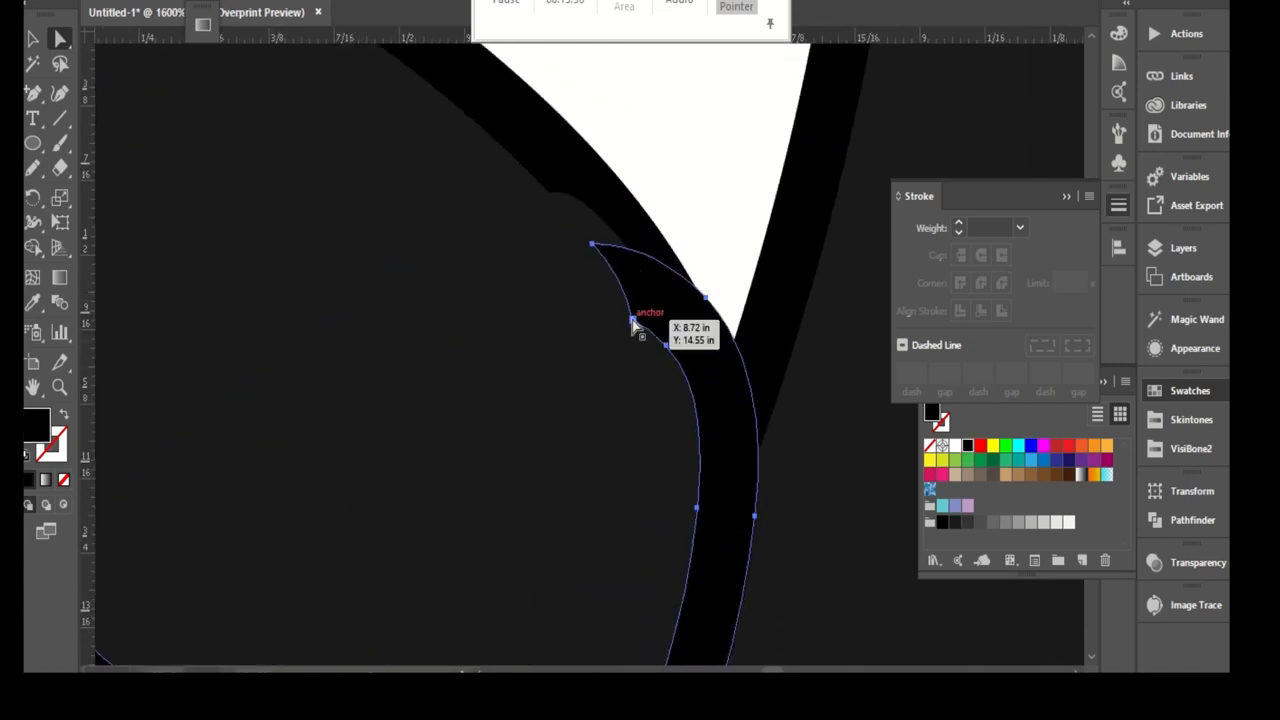
key(p)
key(a)
drag(593, 244, 537, 169)
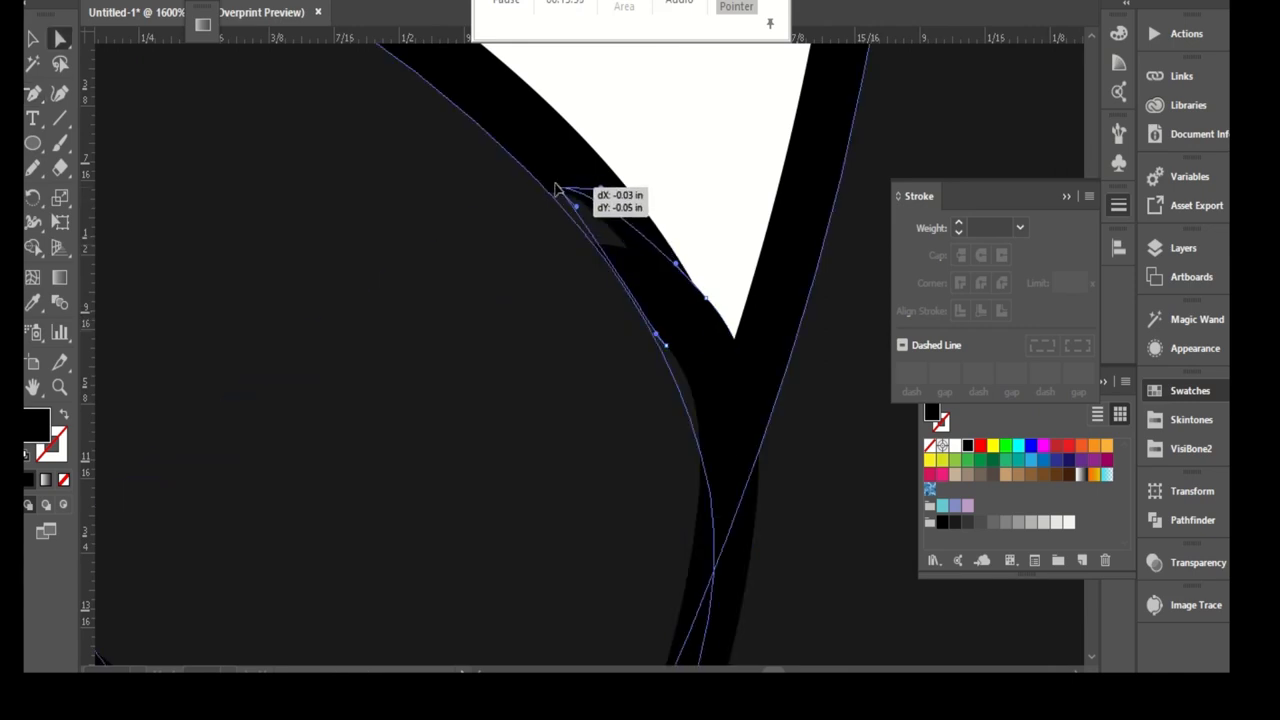
- Redraw the black outline edge at the hand's corner with the Pencil
scroll(578, 200, down, 3)
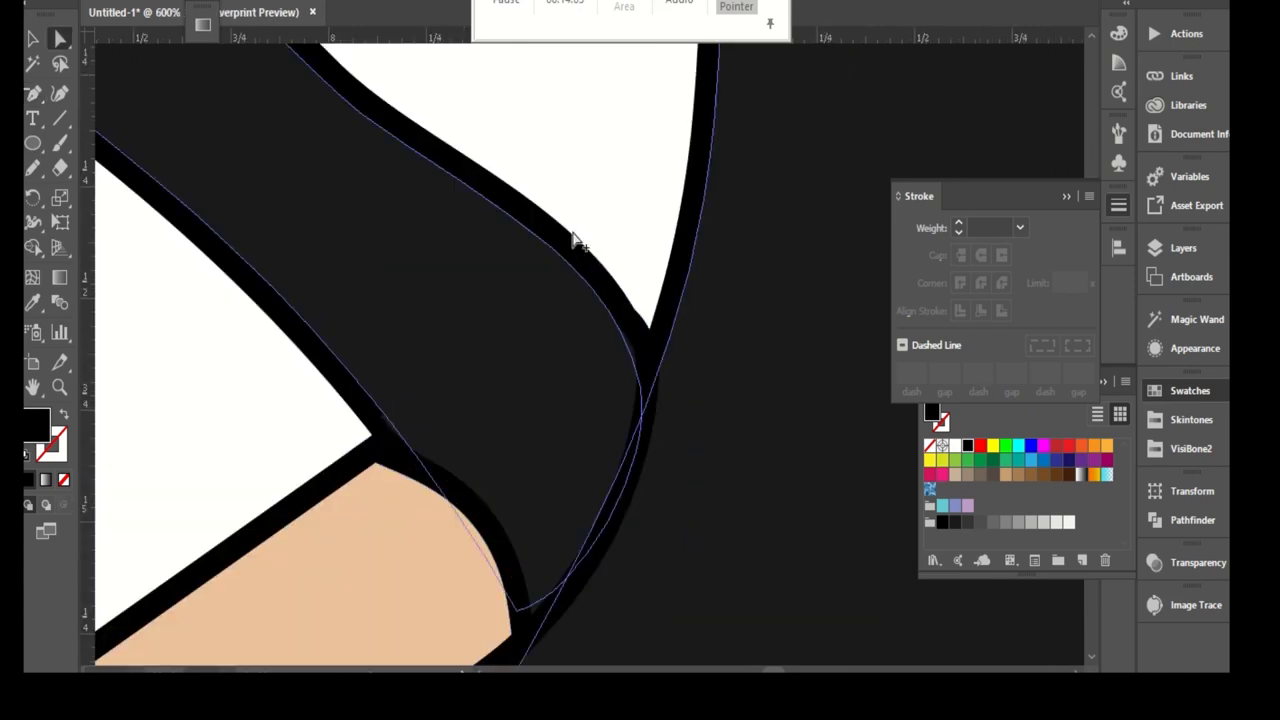
scroll(574, 240, down, 3)
scroll(521, 333, up, 3)
scroll(510, 300, up, 1)
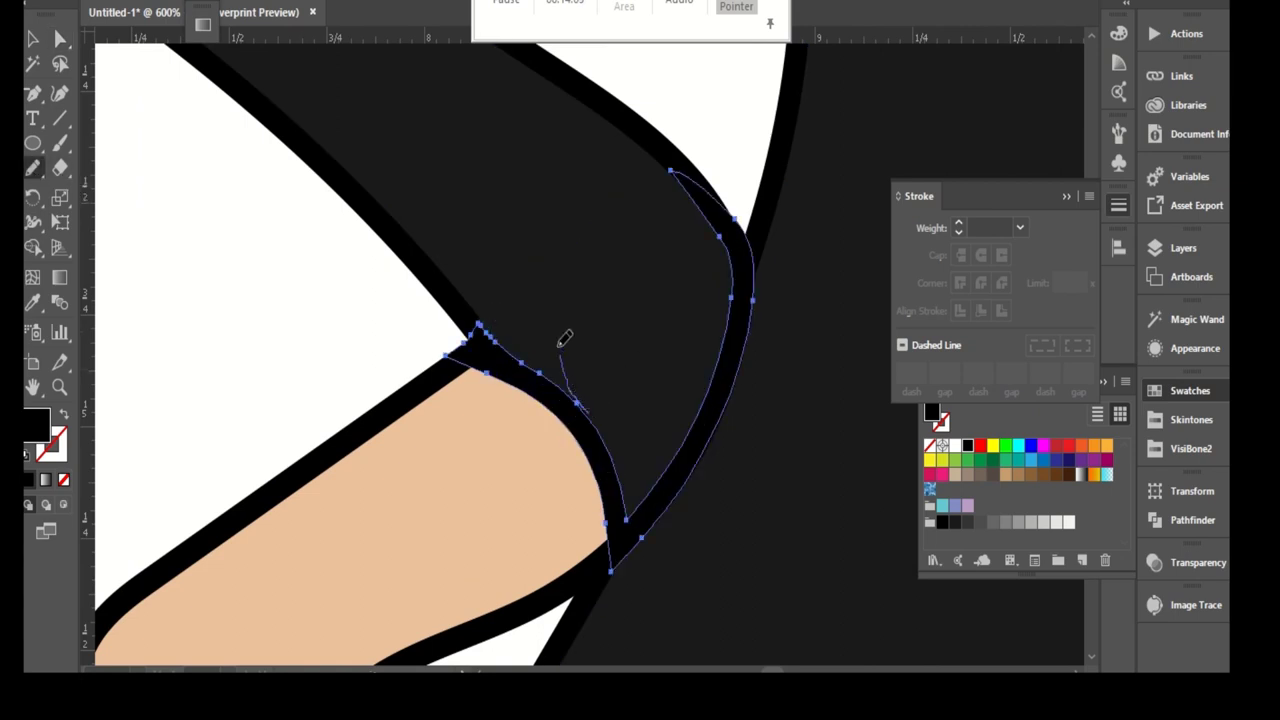
drag(545, 264, 471, 276)
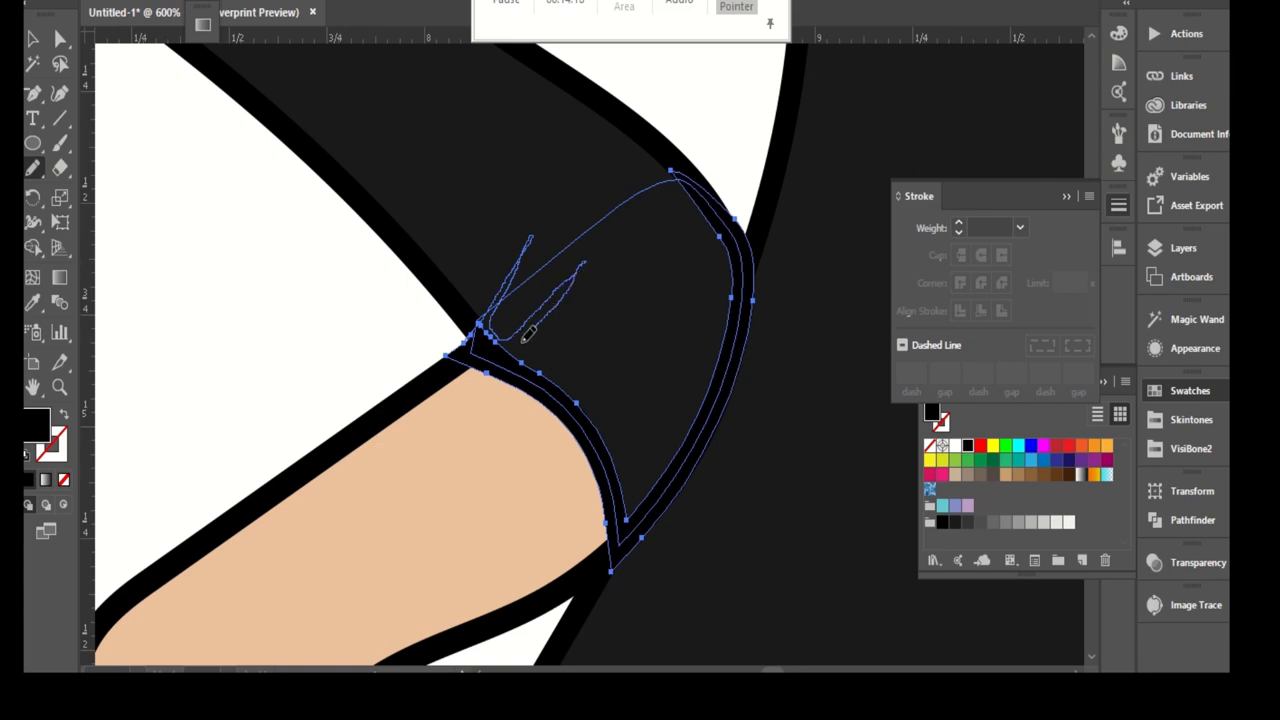
key(v)
scroll(366, 364, down, 2)
scroll(366, 364, down, 2)
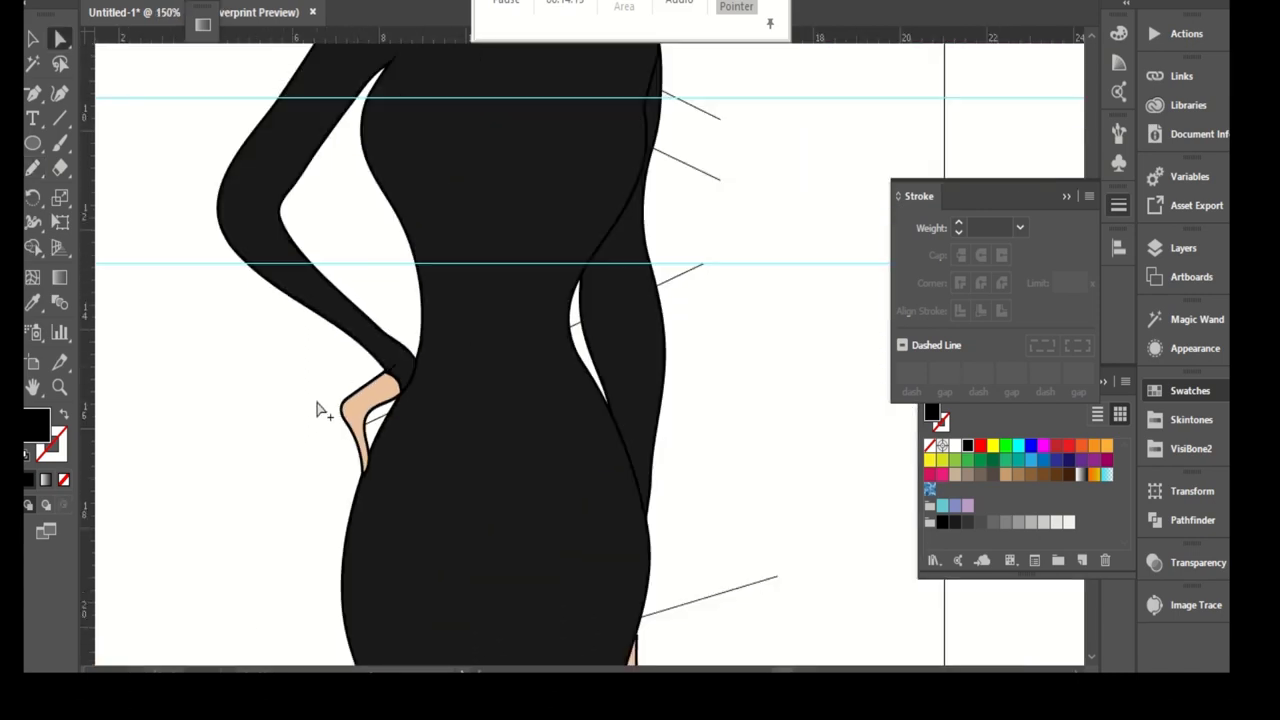
scroll(429, 434, up, 2)
scroll(500, 271, up, 2)
scroll(486, 420, down, 2)
scroll(435, 372, up, 1)
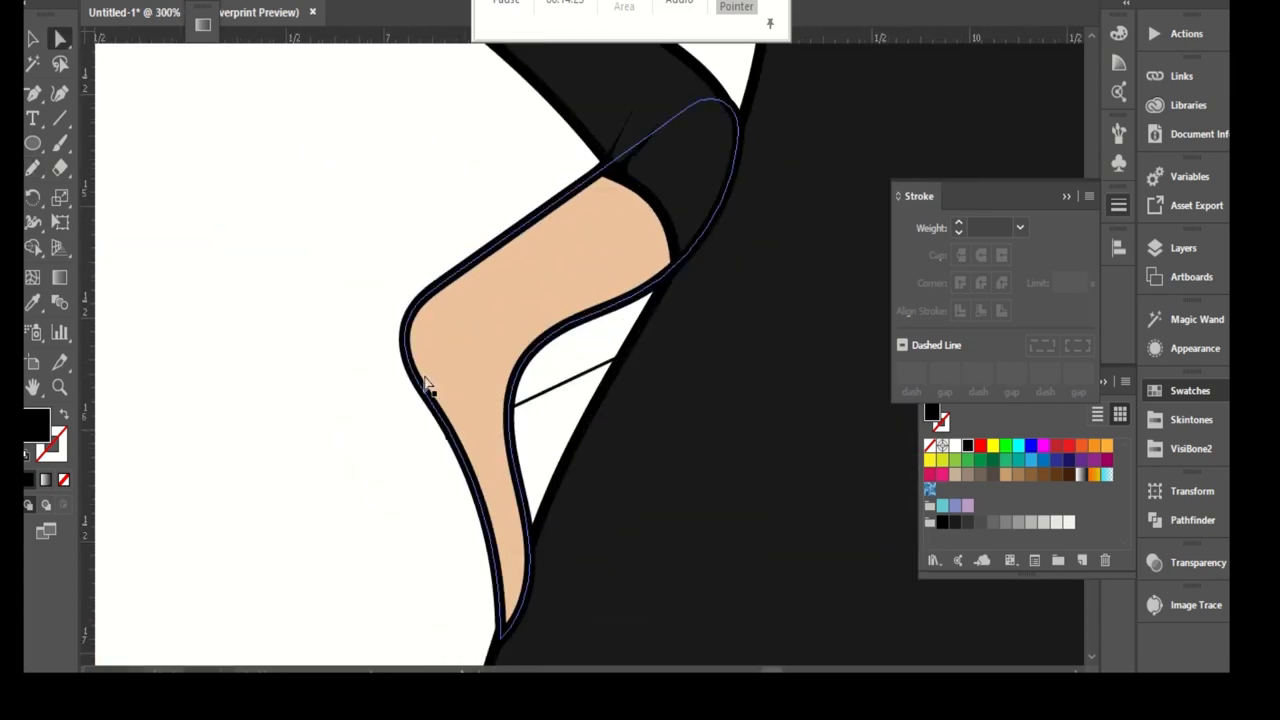
click(432, 324)
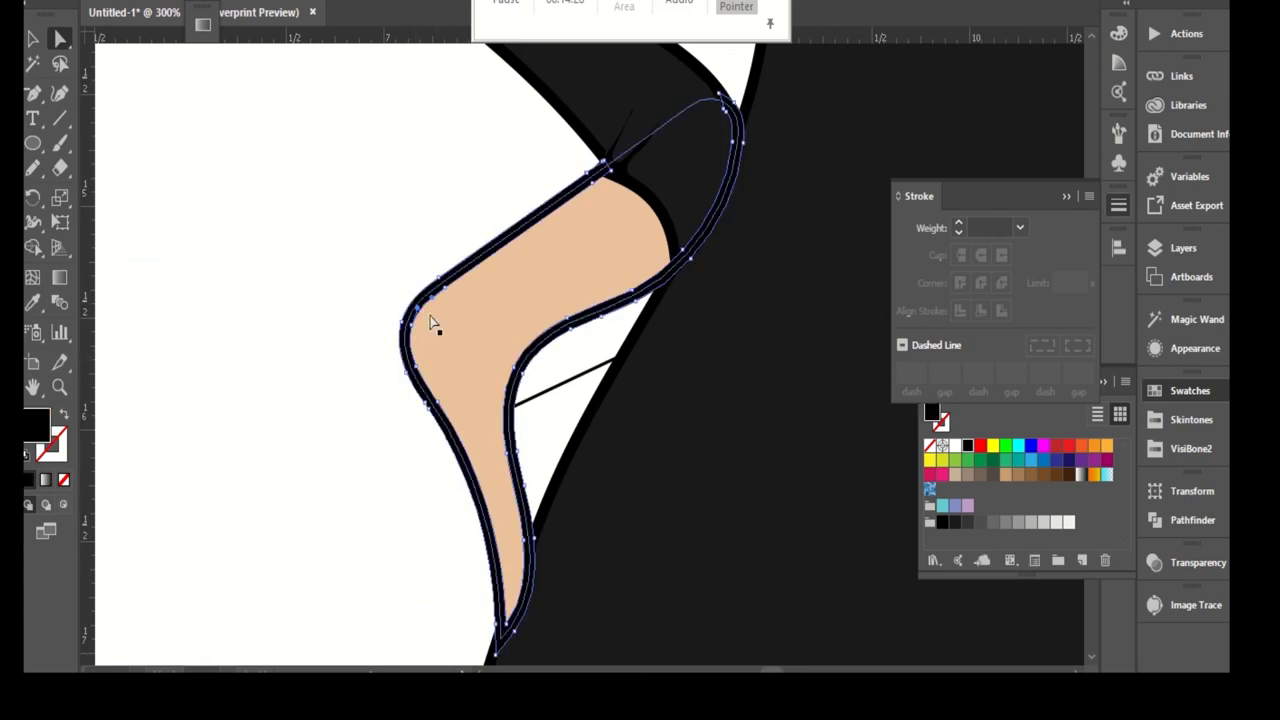
scroll(578, 226, right, 1)
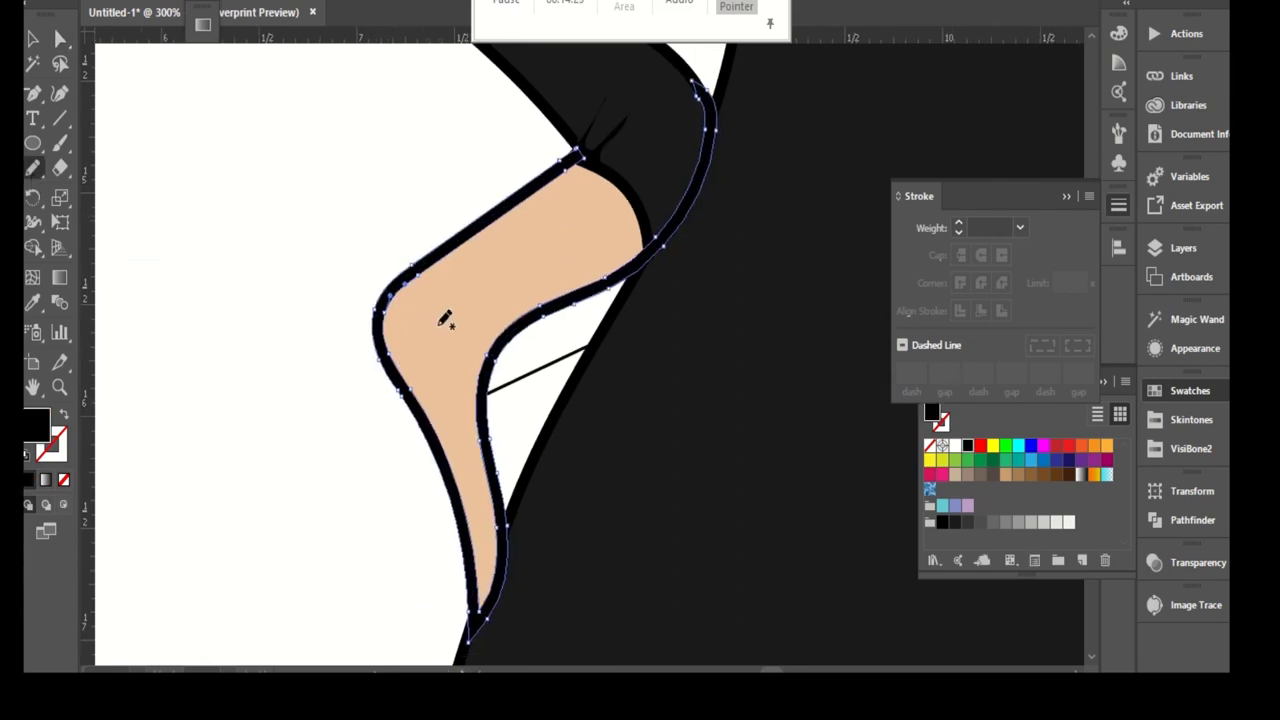
scroll(383, 466, down, 1)
scroll(487, 549, up, 2)
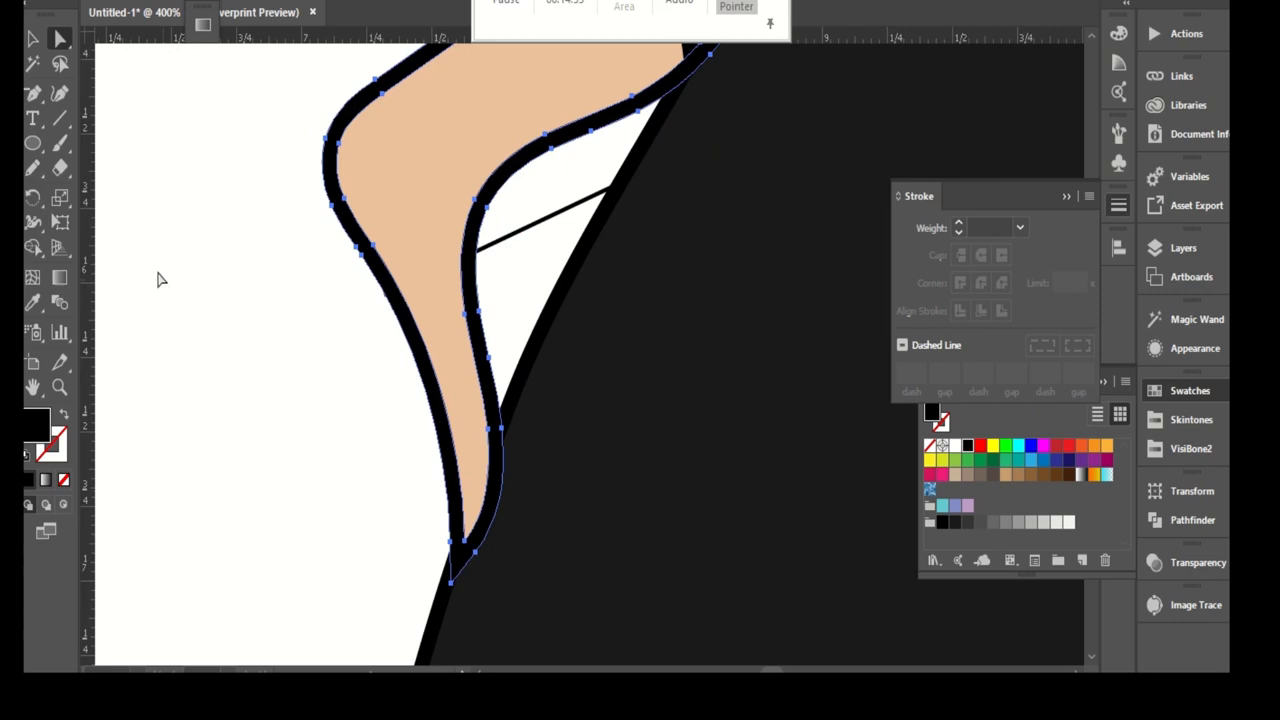
scroll(488, 542, up, 2)
scroll(480, 575, down, 1)
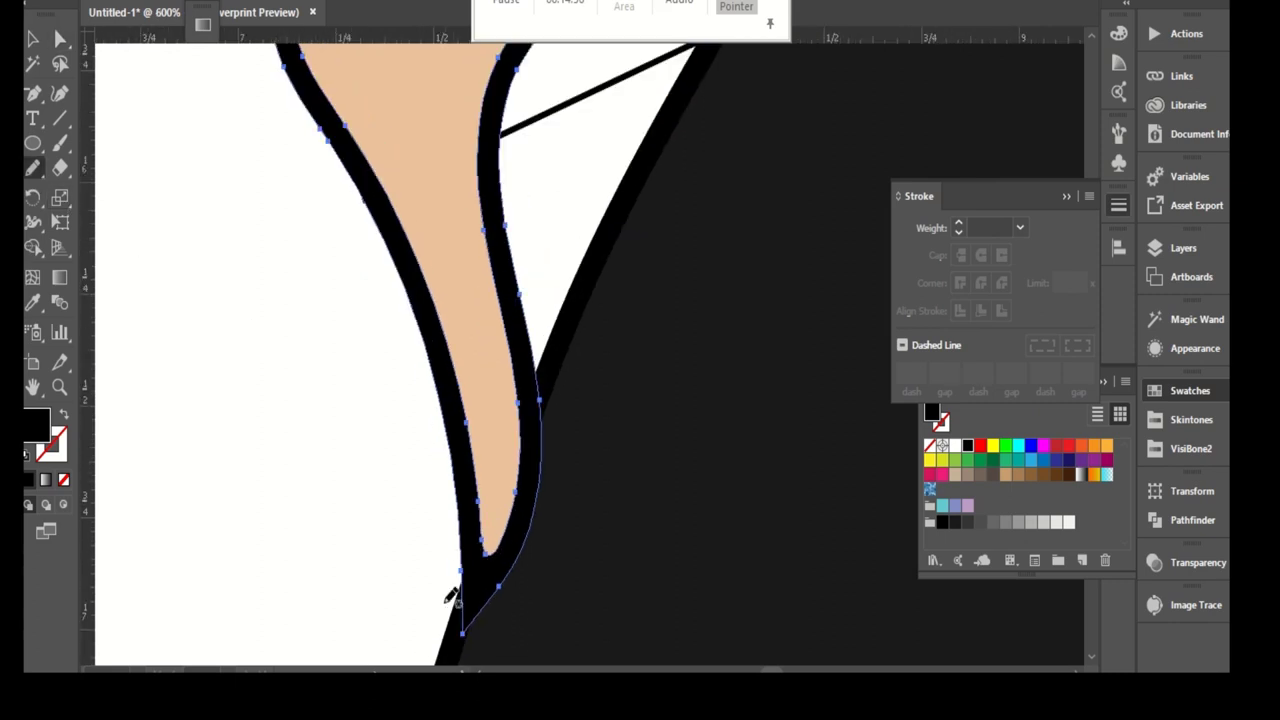
scroll(493, 595, down, 2)
scroll(545, 415, up, 1)
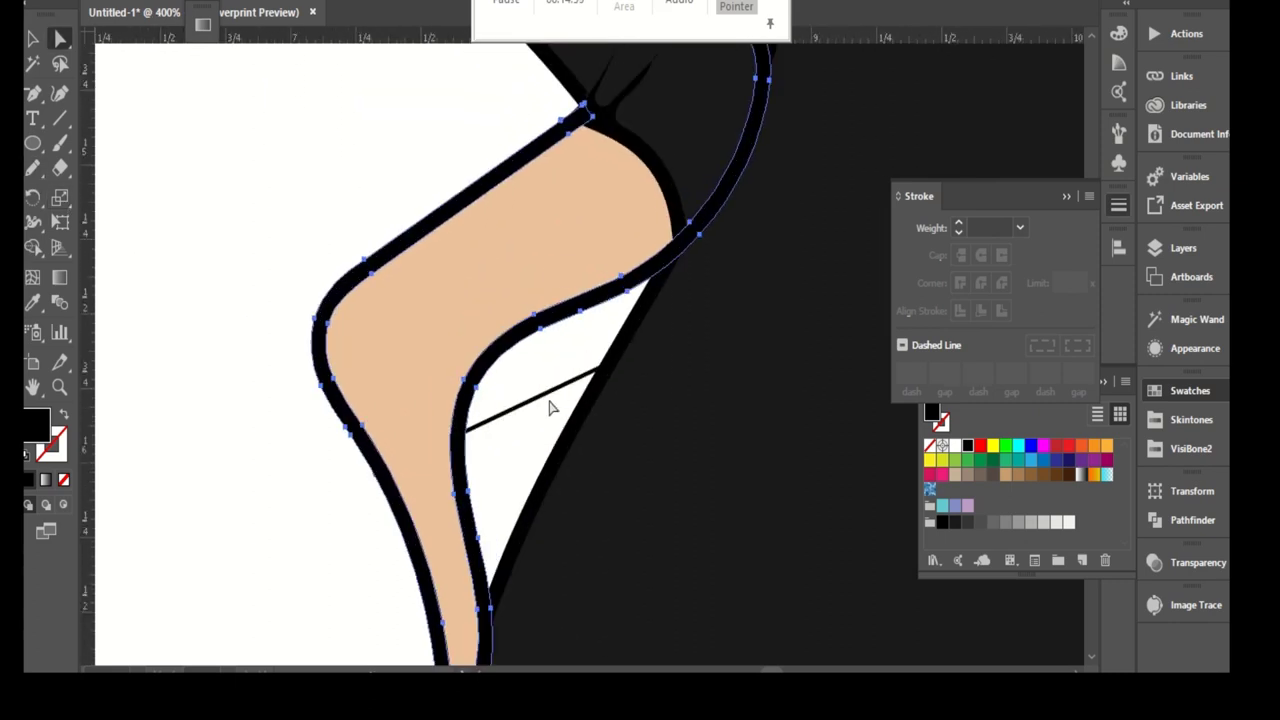
click(218, 300)
scroll(389, 463, down, 2)
scroll(740, 449, up, 1)
scroll(463, 366, up, 2)
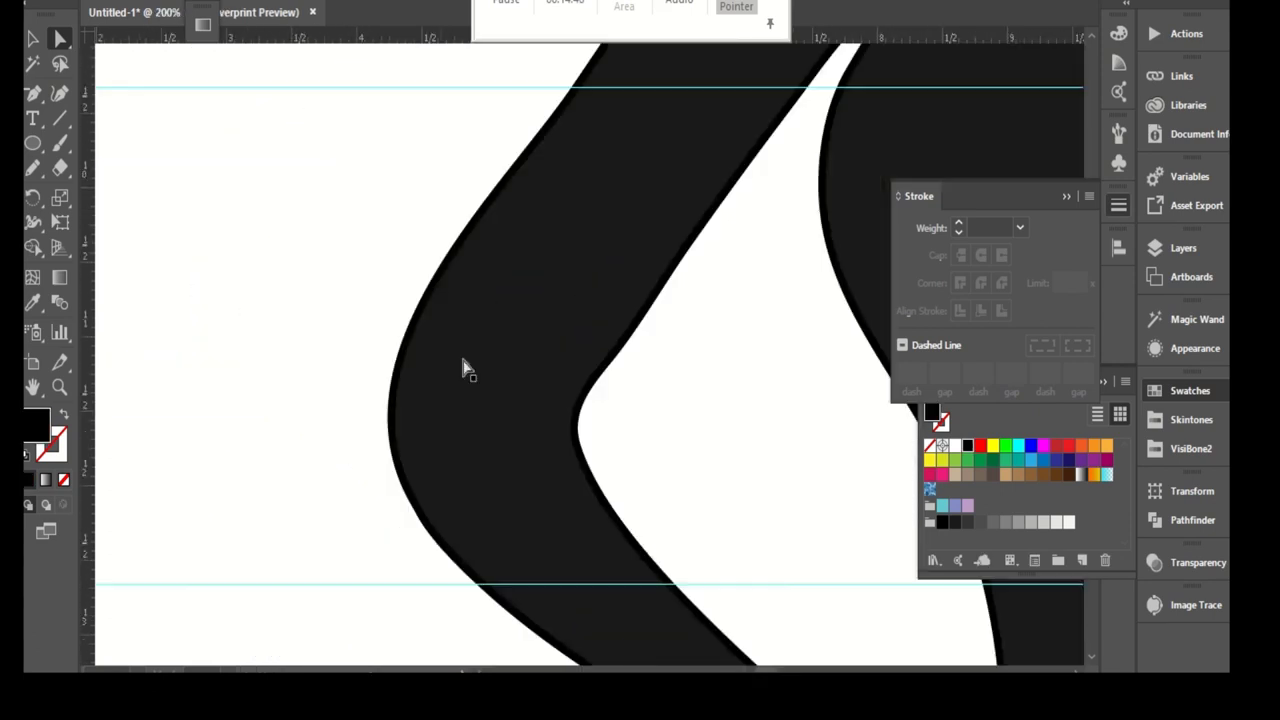
- Expand the black sleeve's stroke into a filled shape, undoing a stray notch stroke
click(537, 420)
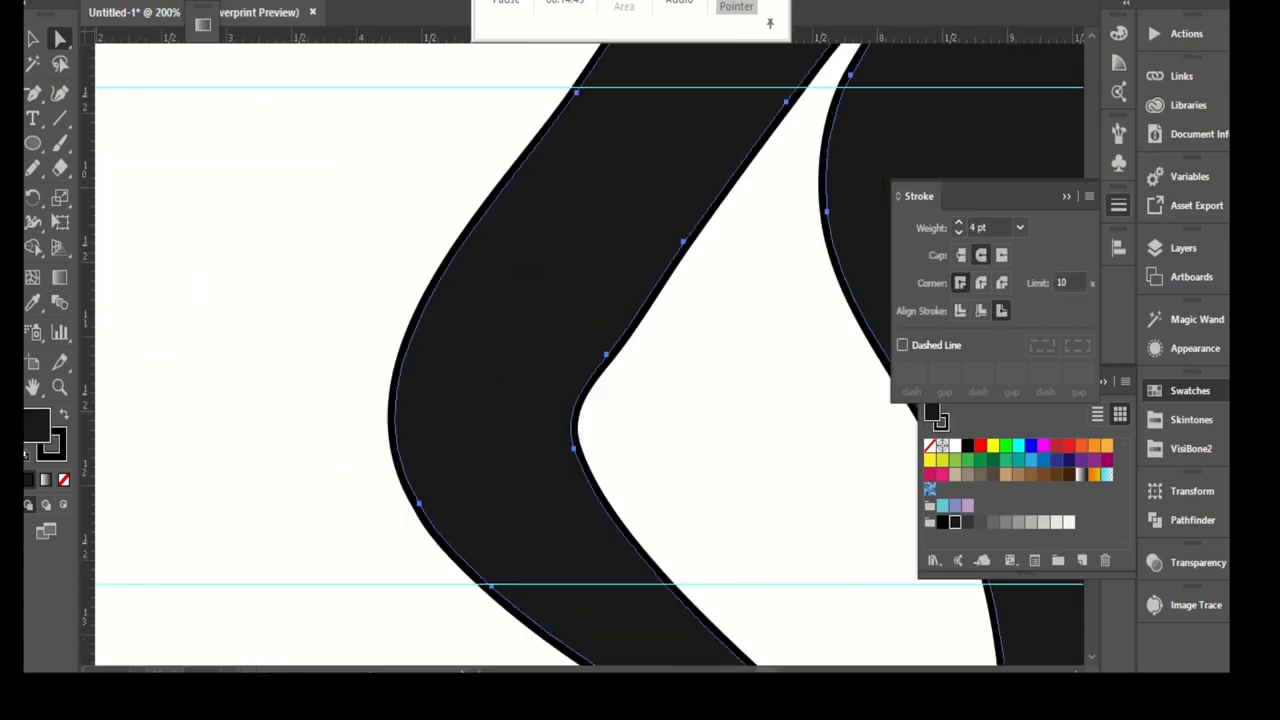
click(243, 163)
alt+scroll(586, 463, up, 2)
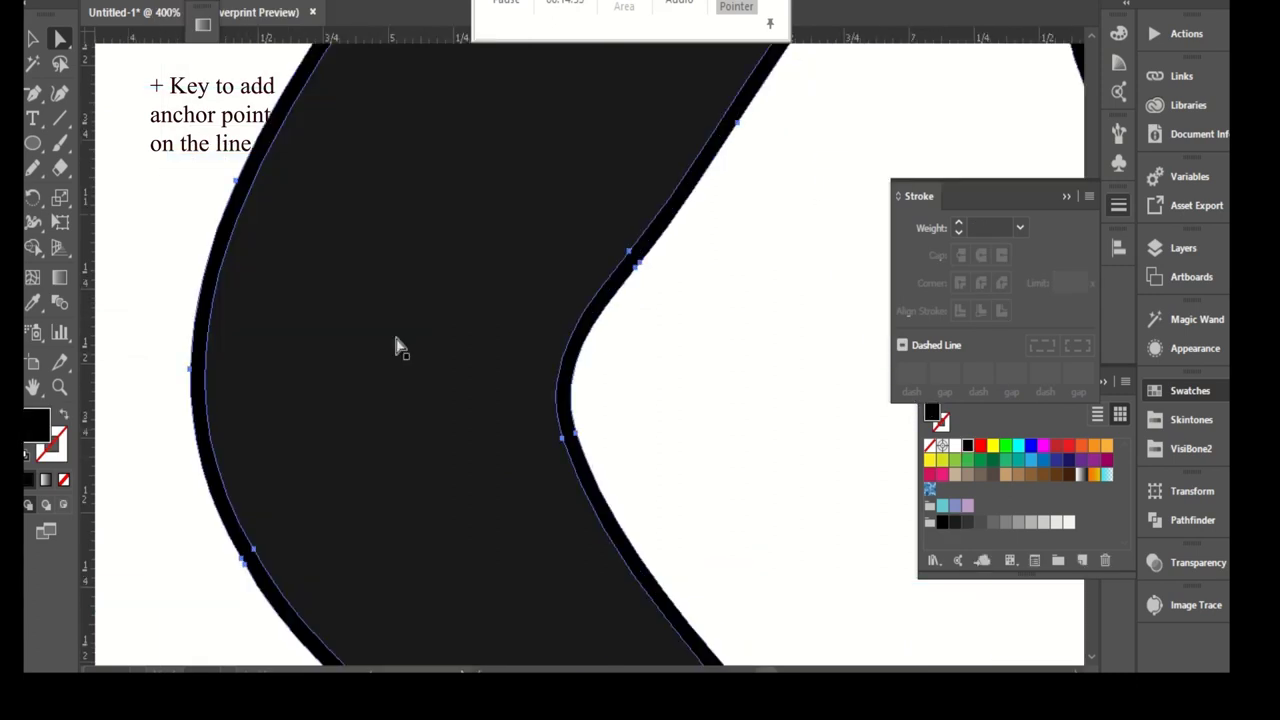
mouse_move(533, 372)
mouse_down()
mouse_move(560, 340)
mouse_move(526, 418)
mouse_up()
scroll(545, 225, down, 2)
scroll(523, 530, down, 3)
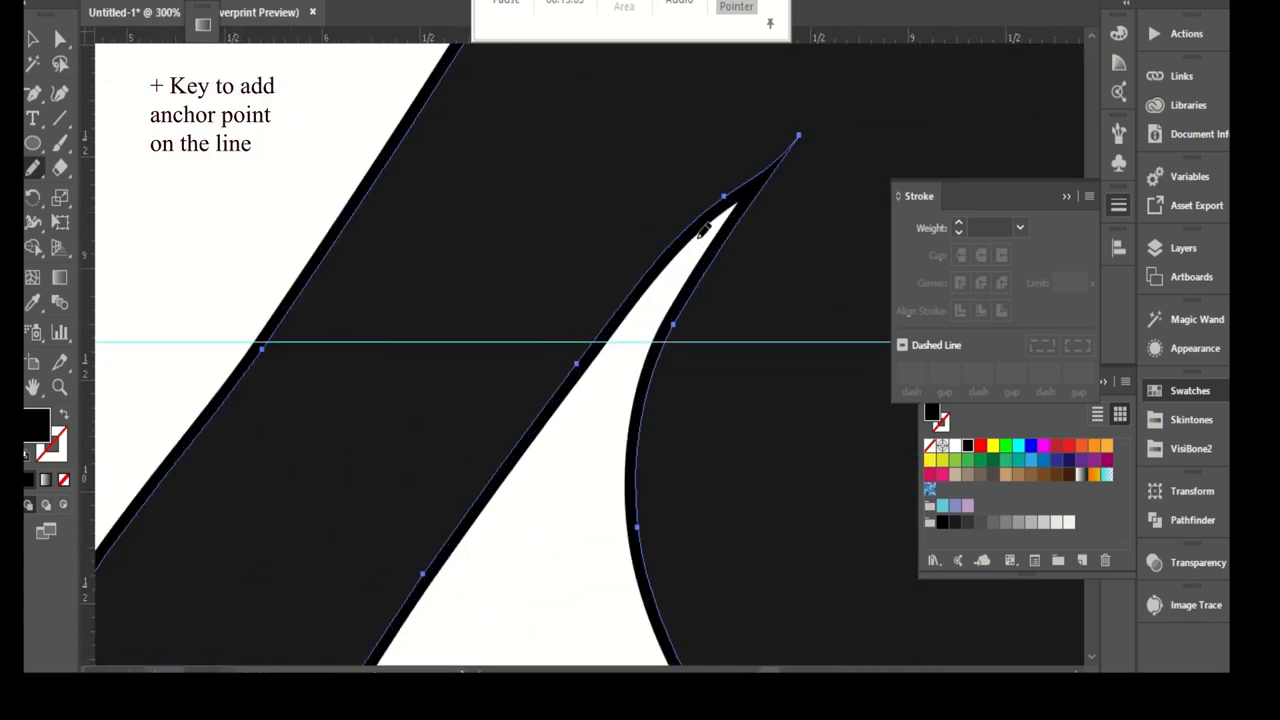
drag(497, 470, 571, 348)
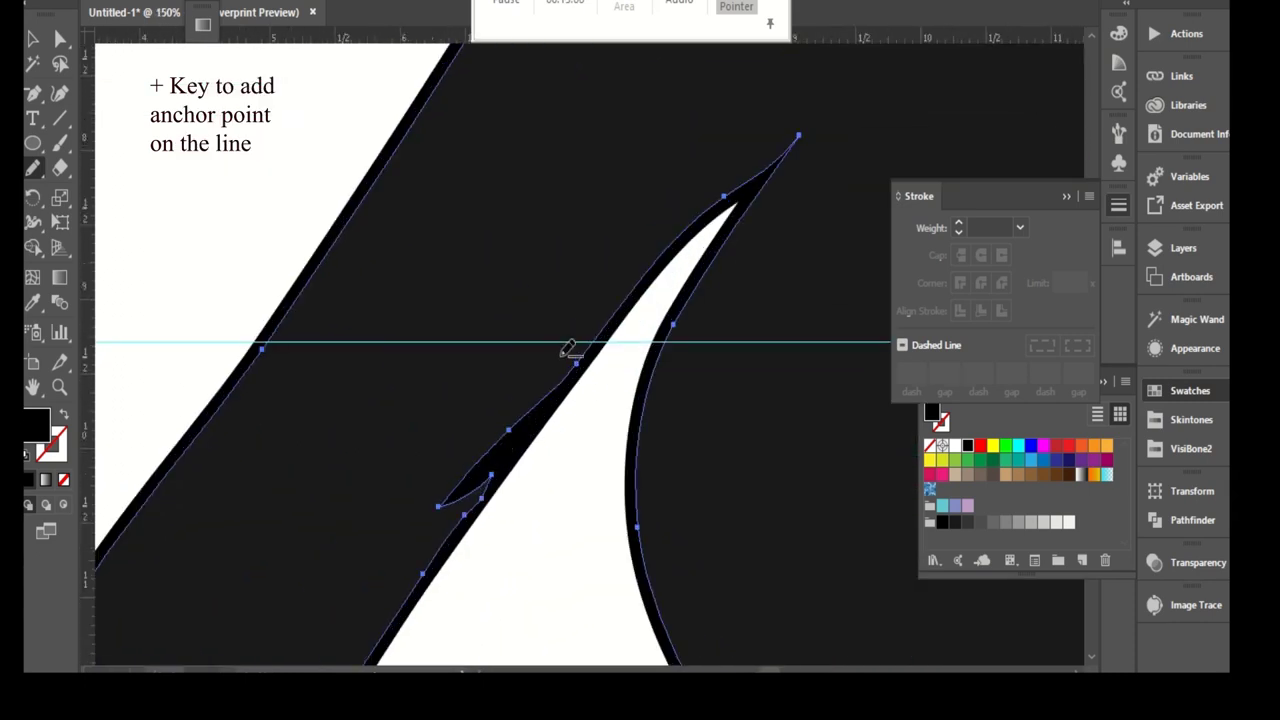
key(ctrl+z)
scroll(565, 330, down, 1)
- Add an anchor to the sleeve and pull it down-left into a sharp spike
key(a)
key(plus)
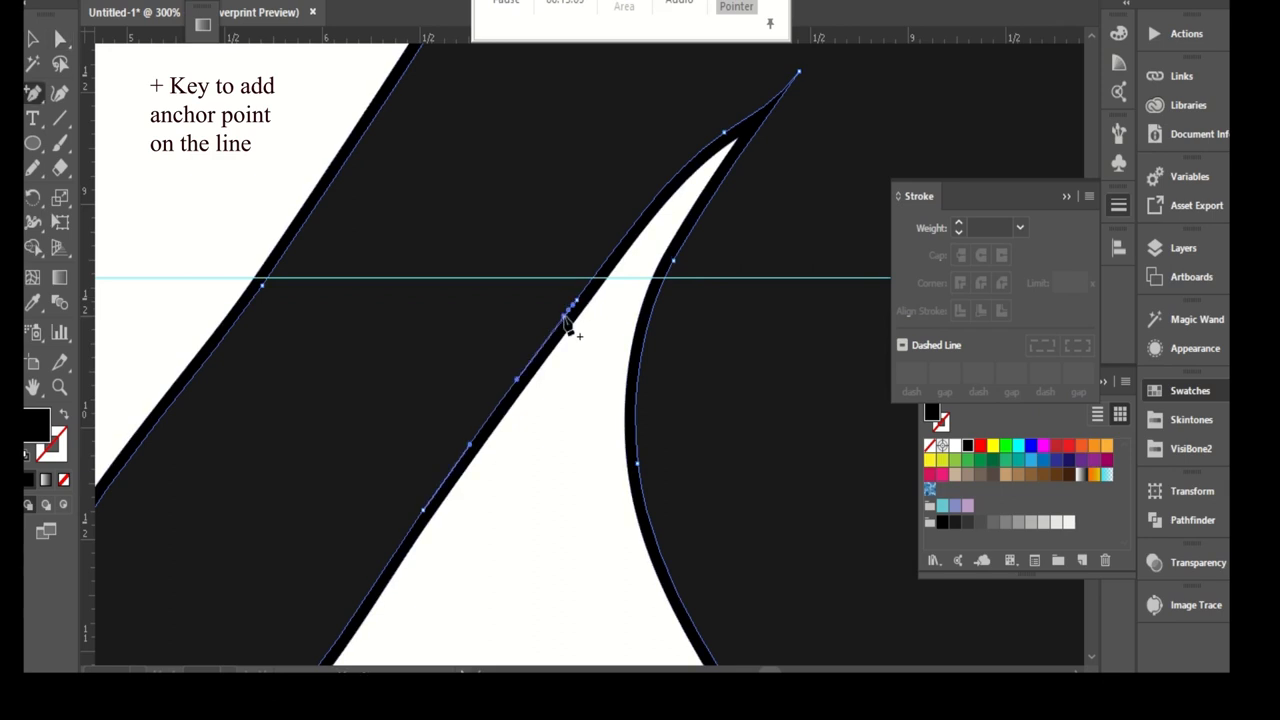
key(a)
drag(557, 322, 424, 437)
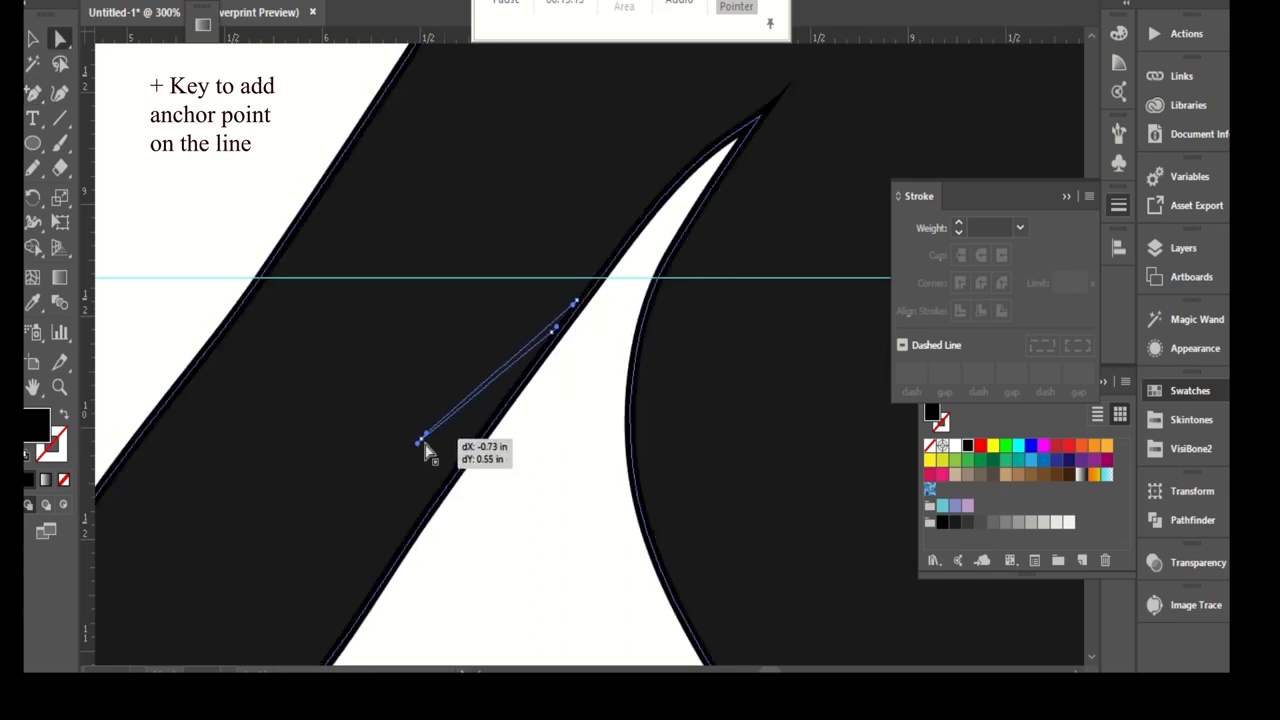
scroll(560, 446, down, 3)
scroll(500, 245, up, 4)
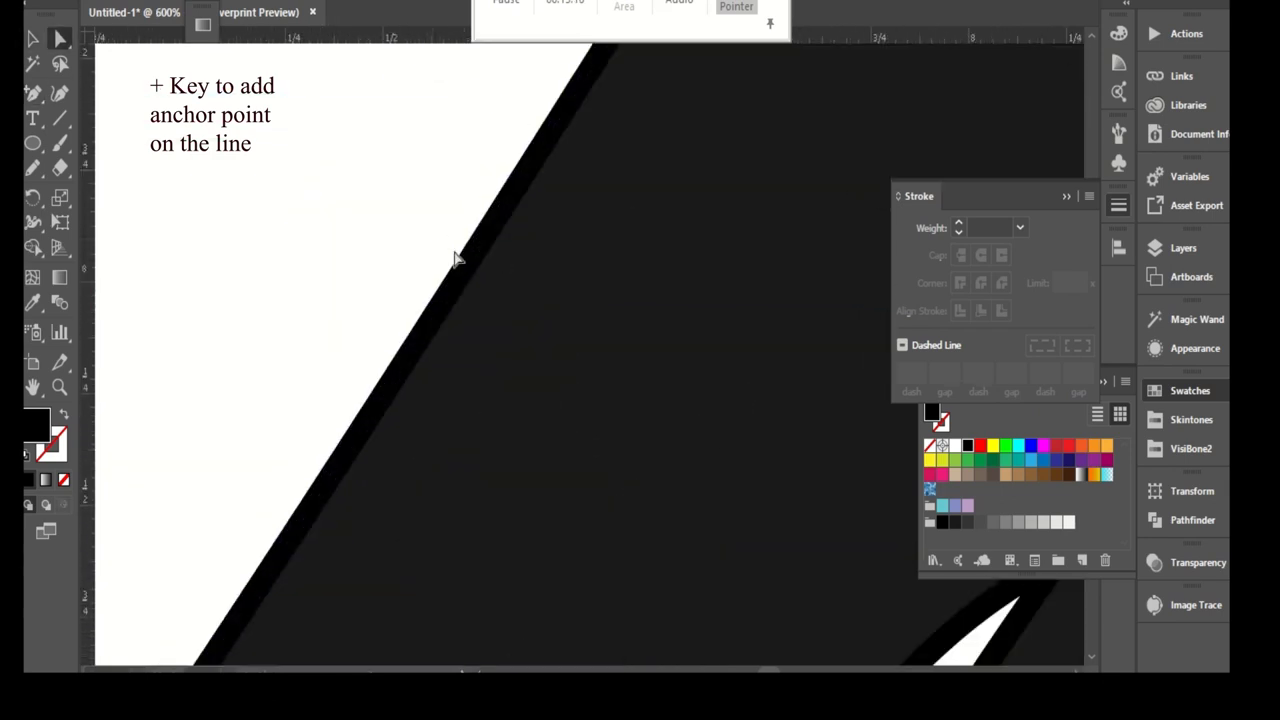
- Try adding an anchor on the sleeve's diagonal edge, dismissing repeated missed-path warnings
key(plus)
click(491, 266)
click(766, 343)
click(478, 285)
click(764, 345)
click(460, 312)
click(777, 345)
- Bend the sleeve's diagonal edge by pulling a direction handle
key(a)
scroll(509, 246, down, 1)
scroll(497, 256, down, 2)
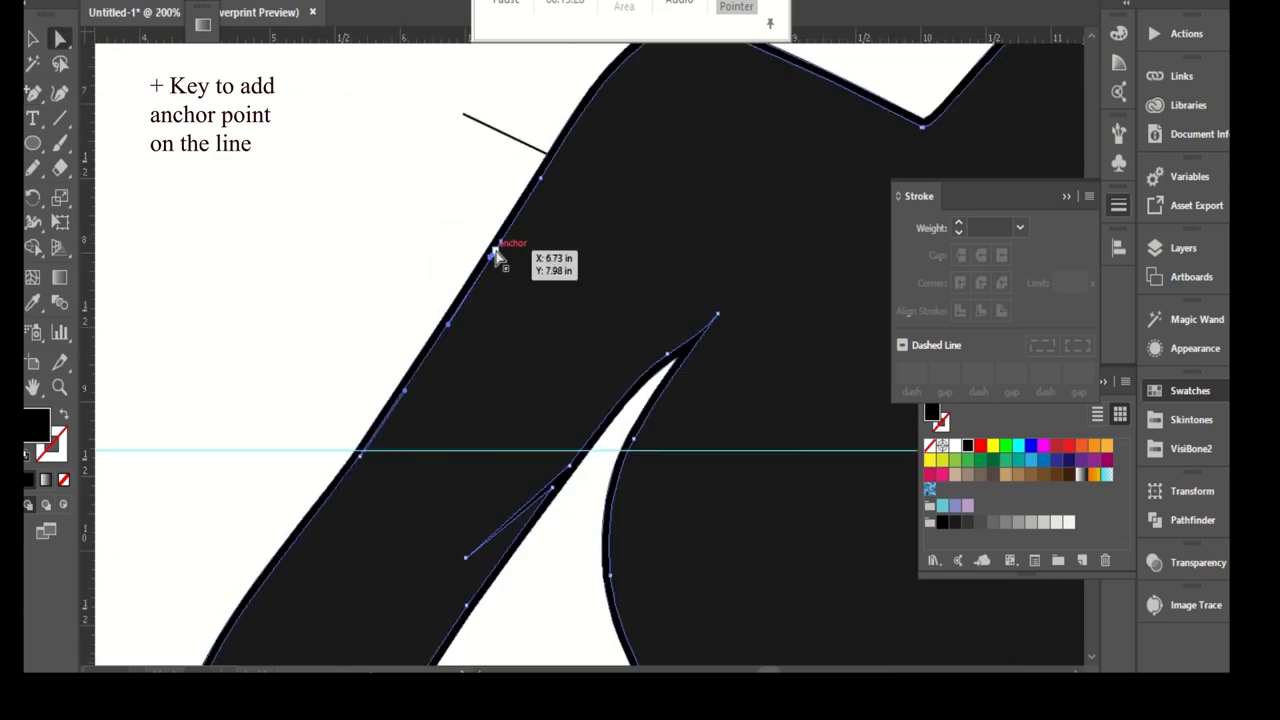
drag(498, 260, 436, 397)
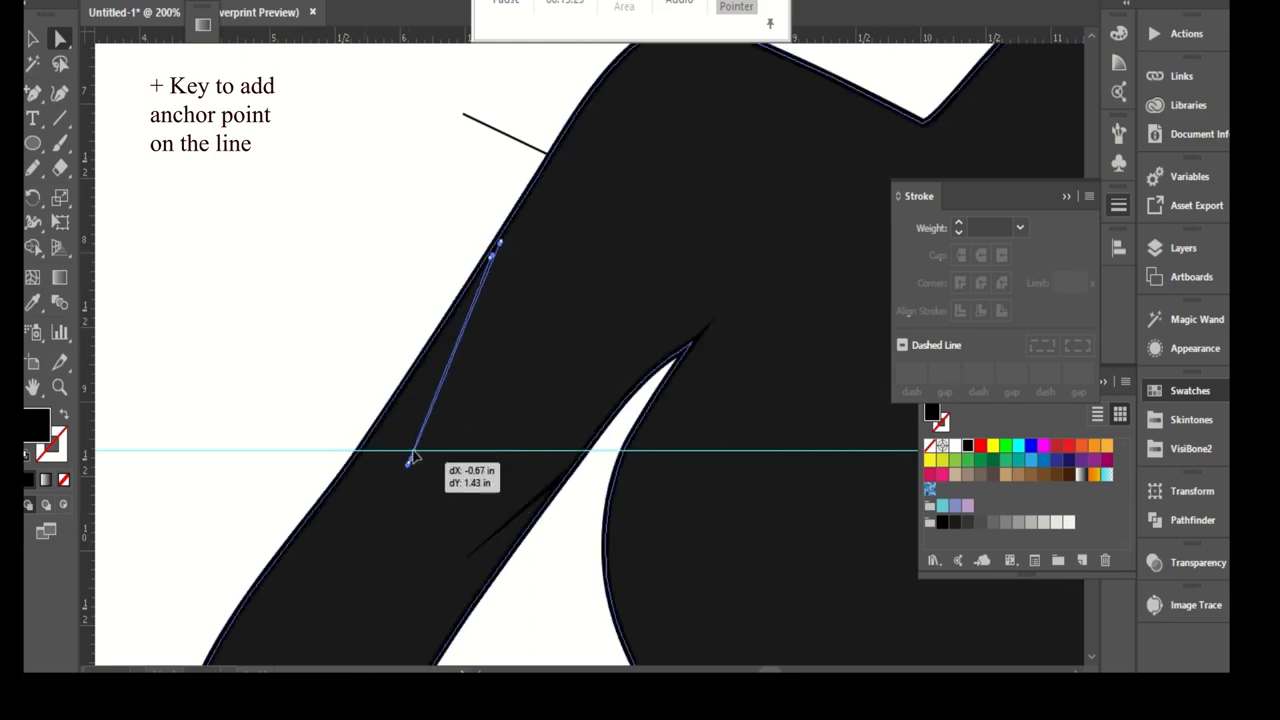
scroll(427, 245, down, 2)
scroll(437, 194, up, 1)
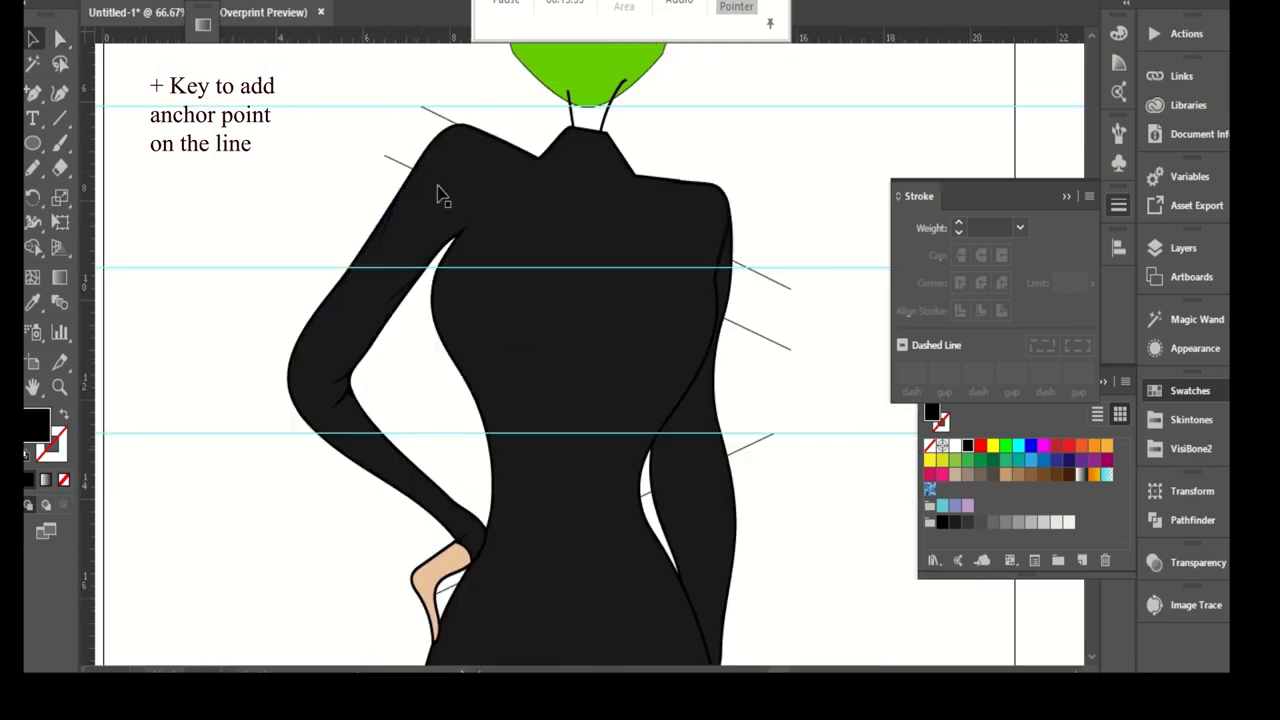
- Draw a spike at the neckline valley and smooth the shoulder edge beside the collar
scroll(437, 194, up, 2)
scroll(720, 245, down, 1)
scroll(690, 275, up, 2)
click(541, 392)
key(n)
scroll(537, 178, down, 1)
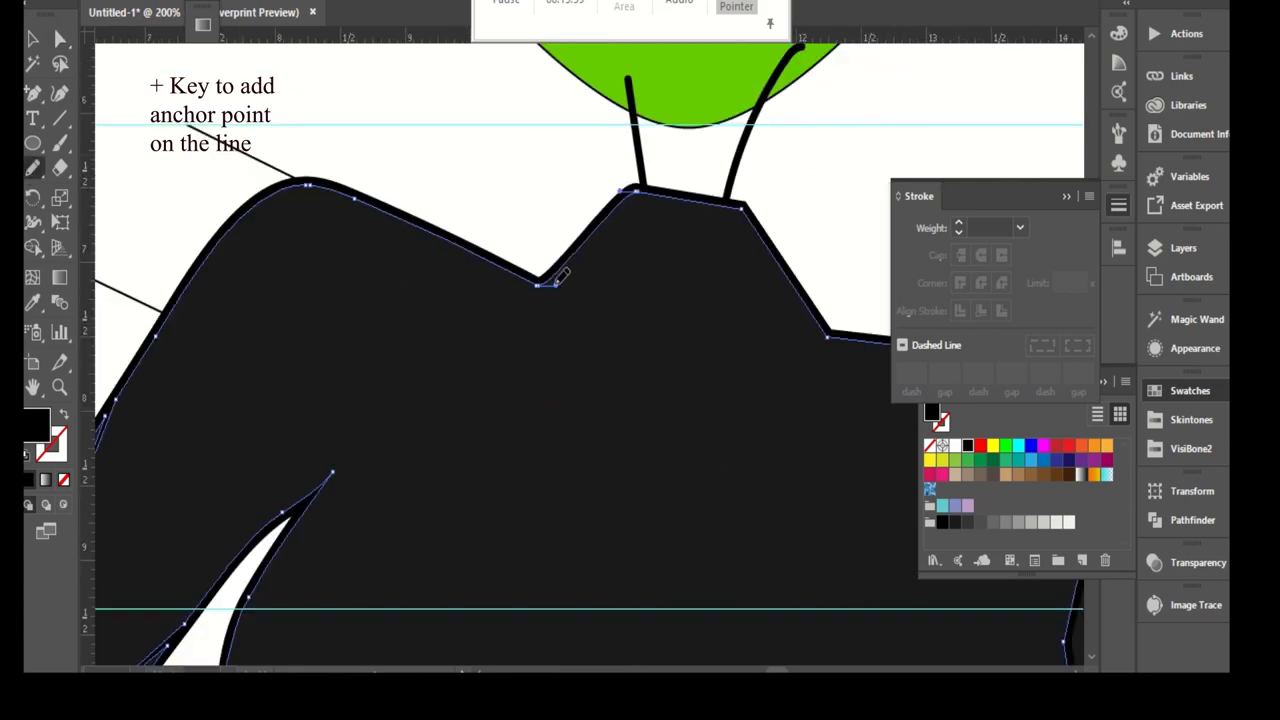
drag(534, 316, 537, 290)
scroll(480, 250, up, 1)
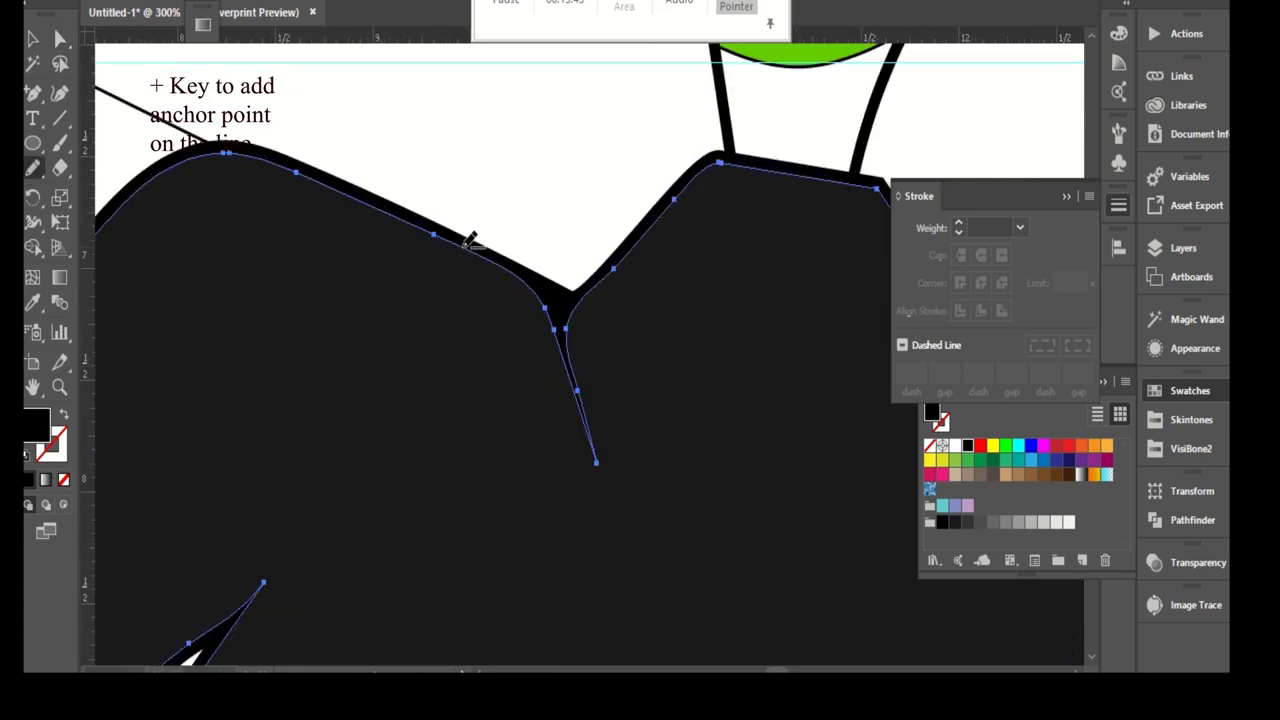
drag(413, 228, 457, 208)
- Convert the right-side body outline's stroke into a filled shape
key(a)
scroll(443, 166, down, 3)
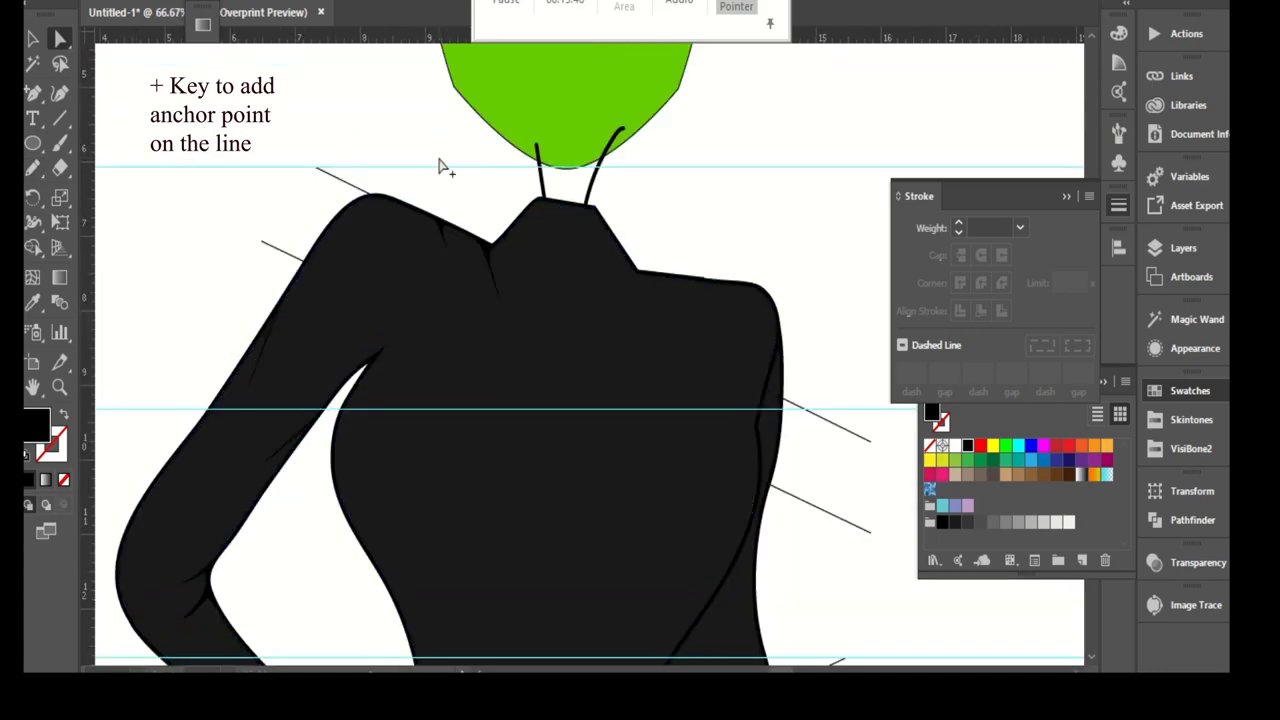
scroll(800, 452, down, 1)
scroll(760, 430, up, 3)
click(596, 306)
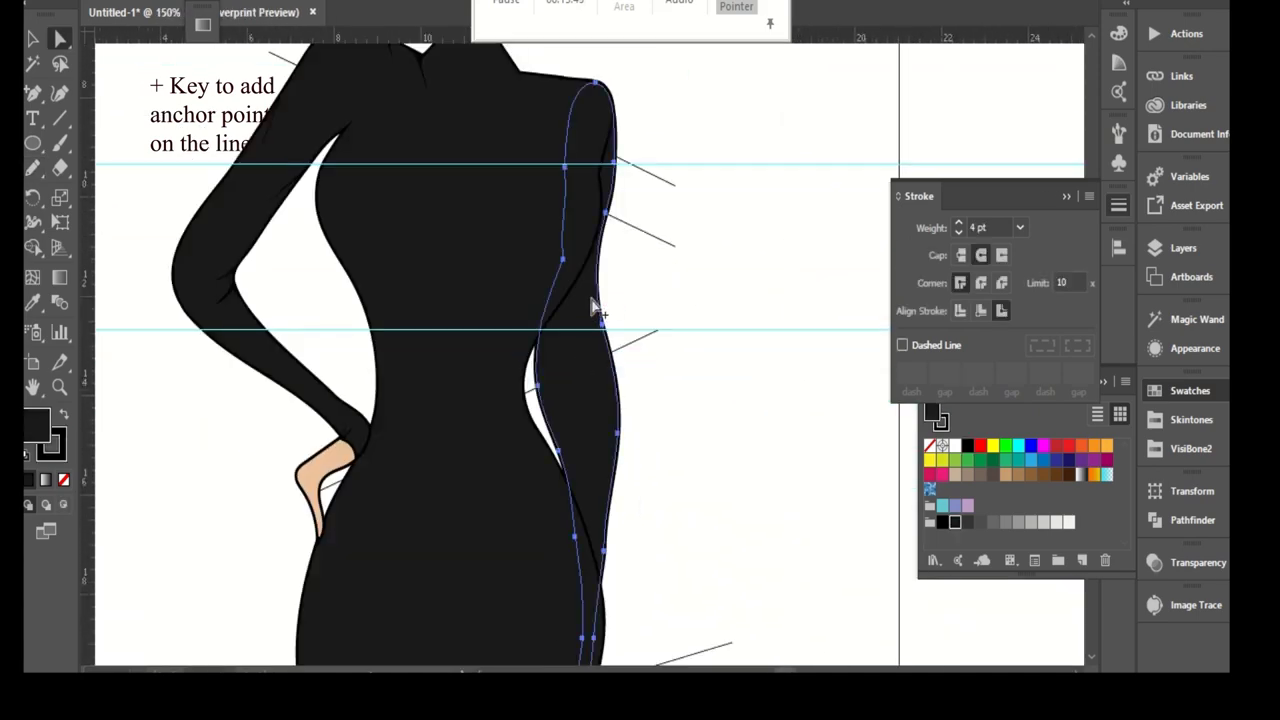
scroll(640, 340, up, 2)
click(265, 165)
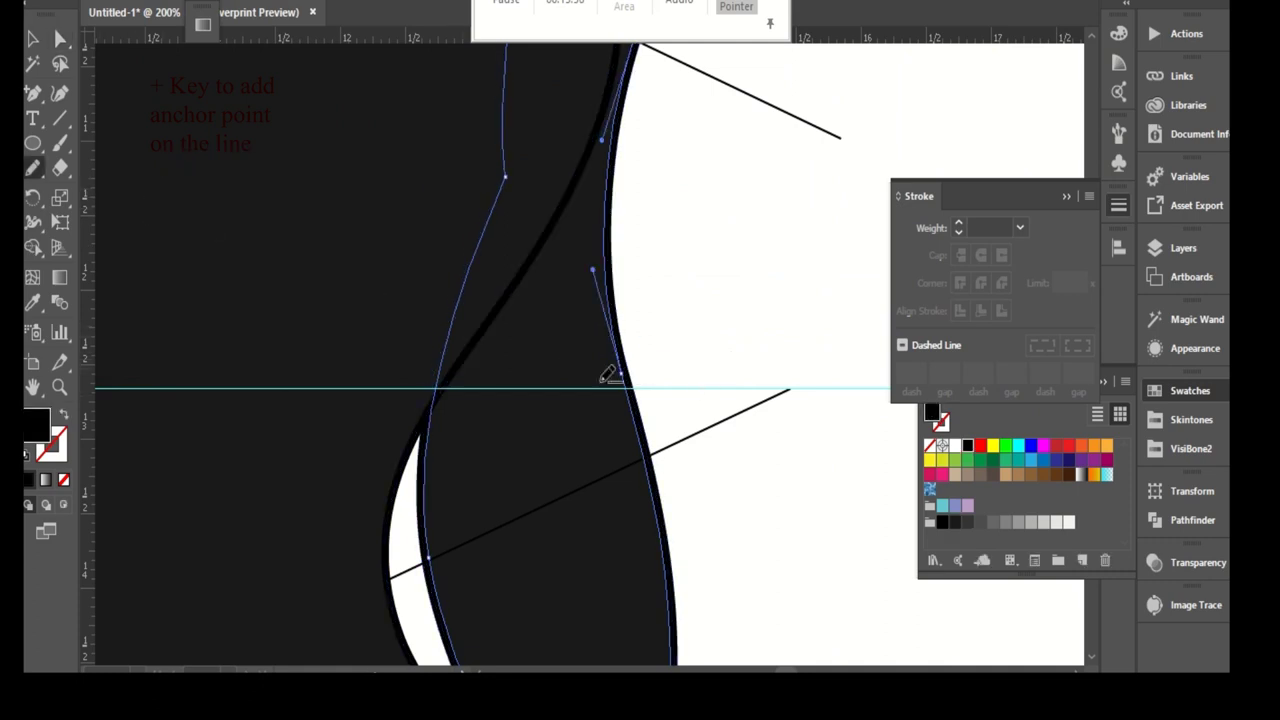
- Add an anchor on the waist outline, drag its handle down, and make it a sharp corner
scroll(608, 375, up, 1)
click(611, 232)
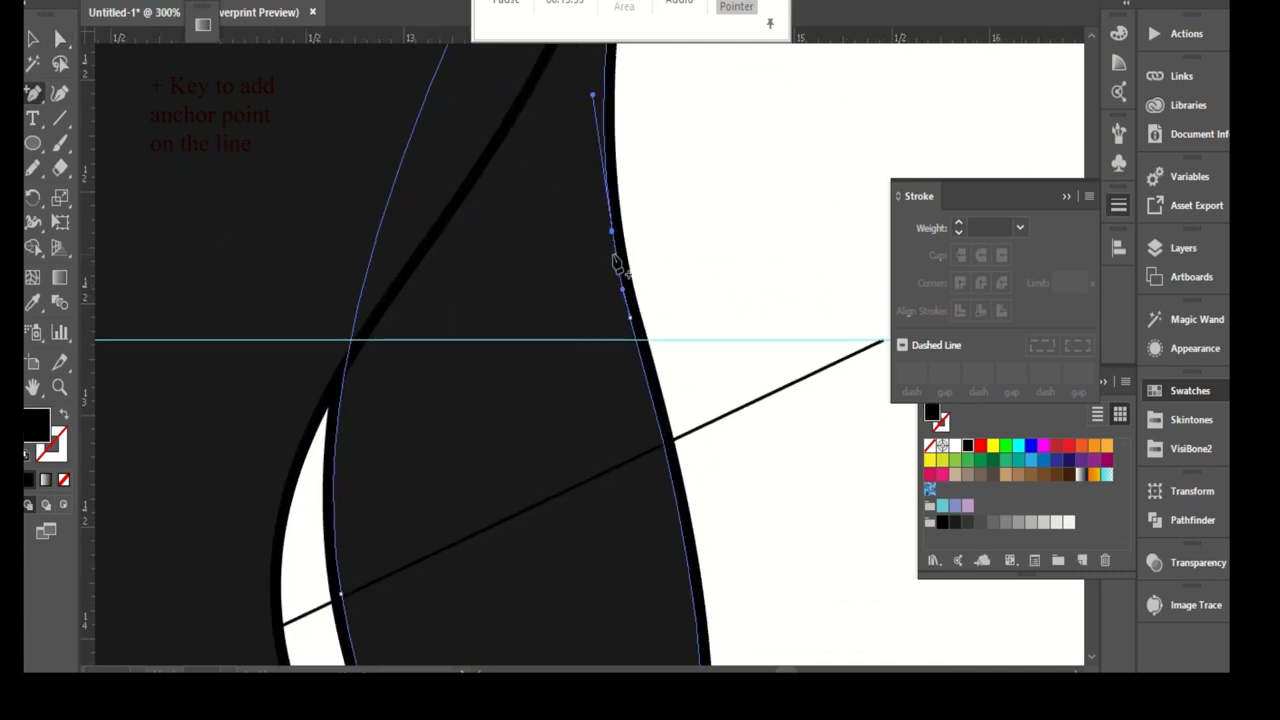
mouse_move(613, 230)
mouse_down()
mouse_move(588, 565)
mouse_move(592, 518)
mouse_up()
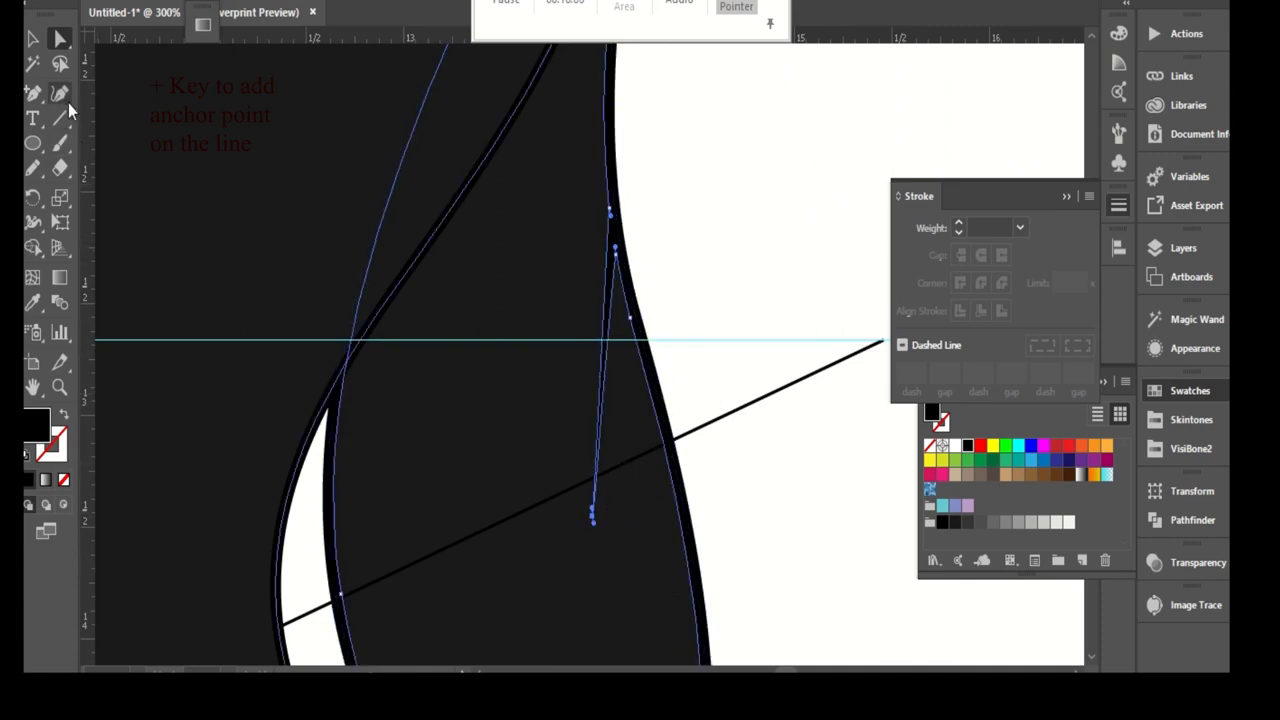
click(60, 93)
click(612, 370)
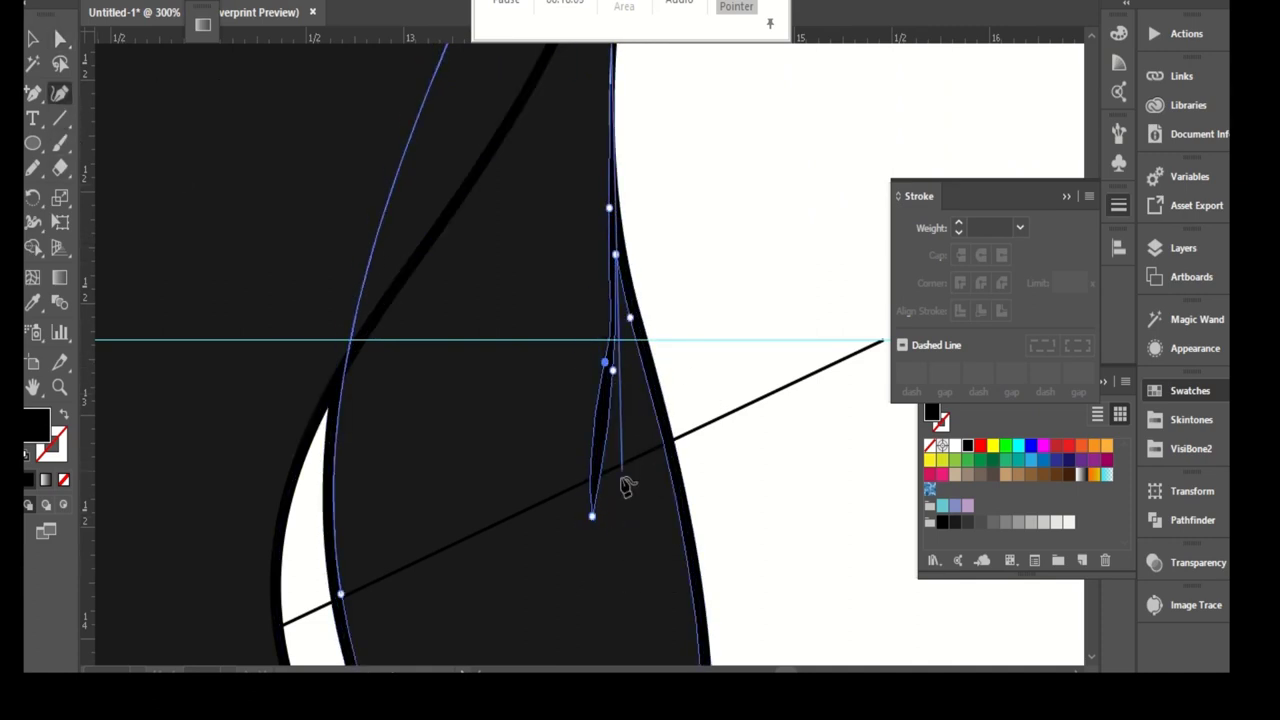
- Remove an extra point from the skirt fold line so it tapers, then deselect it
scroll(612, 410, up, 1)
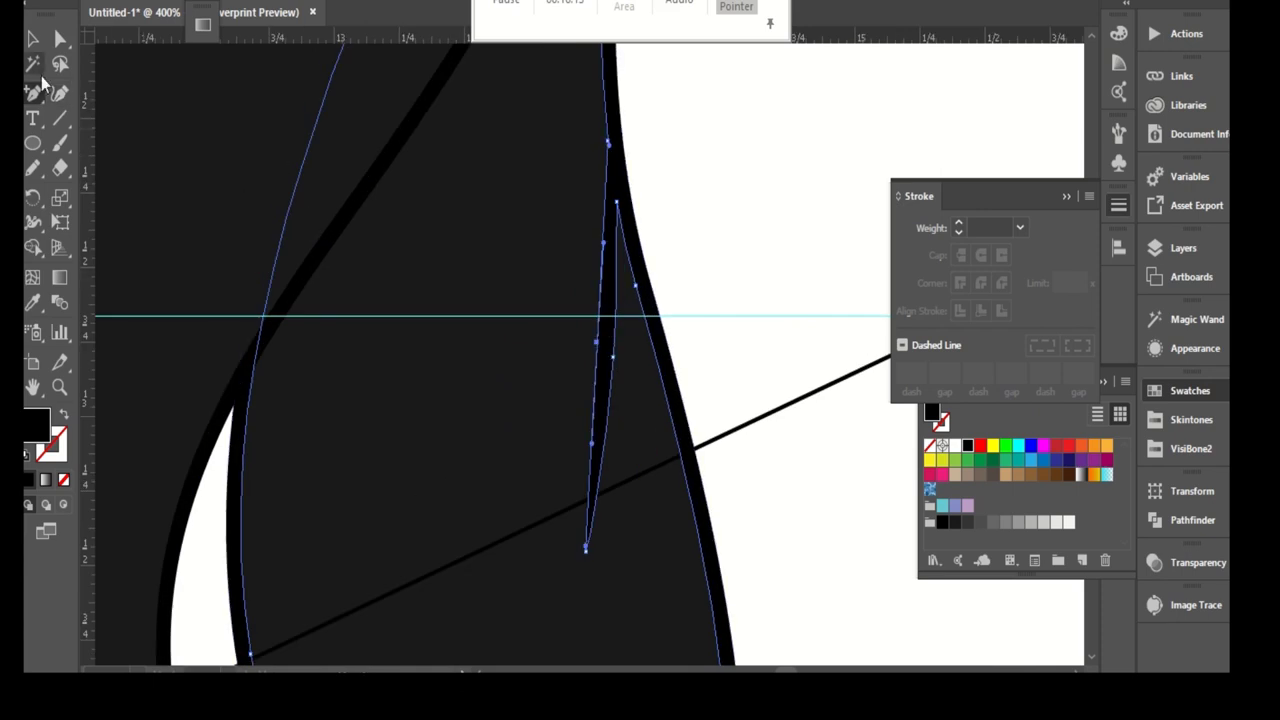
click(600, 346)
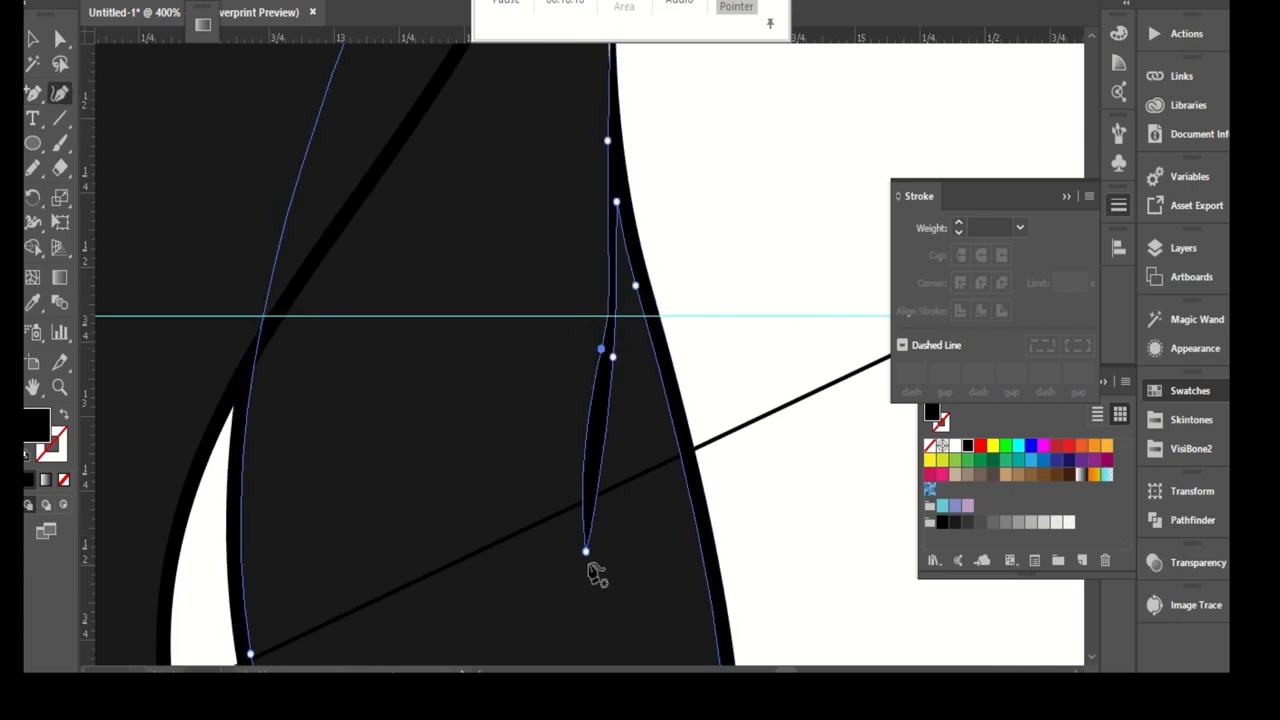
click(601, 348)
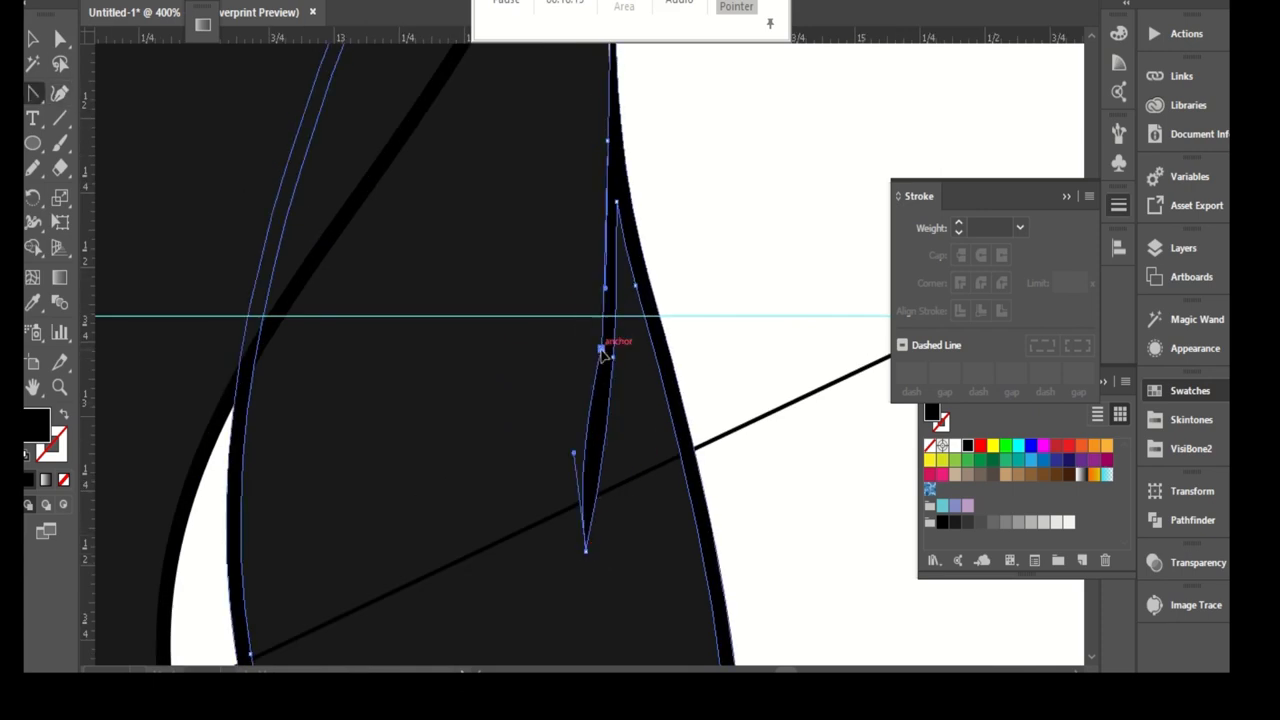
key(a)
click(751, 277)
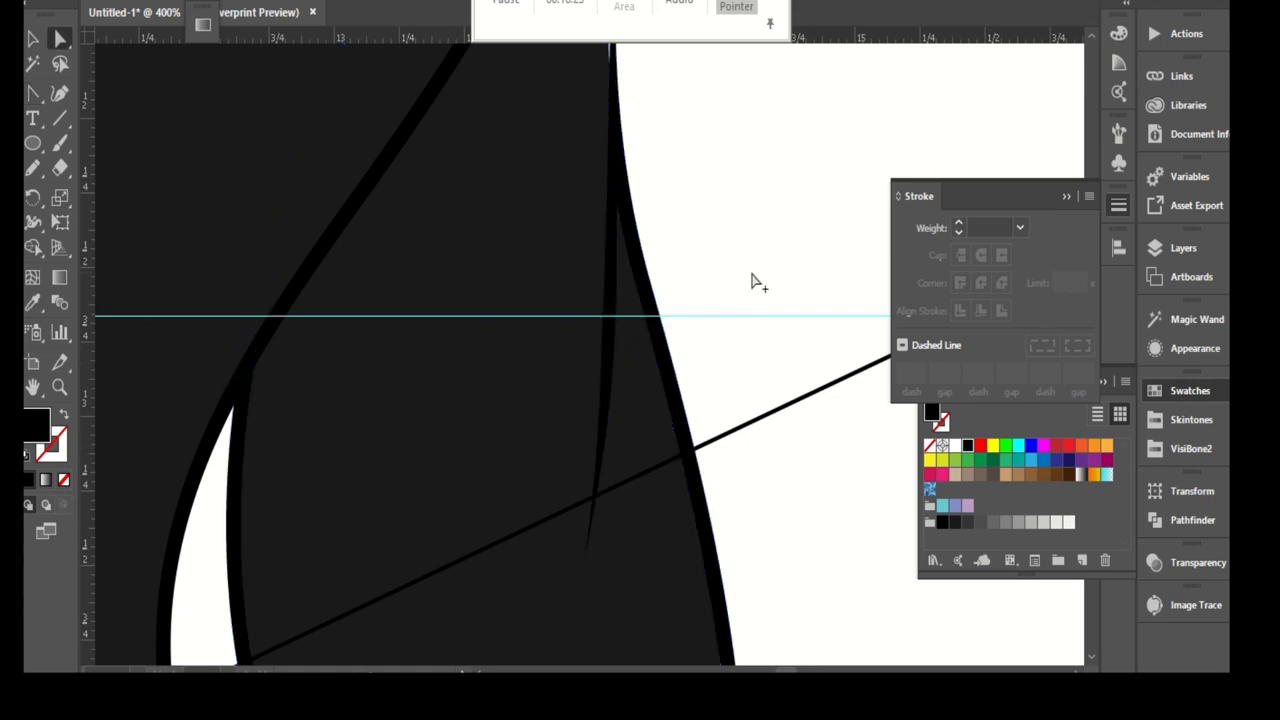
key(ctrl+minus)
key(ctrl+minus)
key(ctrl+minus)
key(ctrl+minus)
key(ctrl+minus)
key(ctrl+minus)
scroll(630, 447, down, 1)
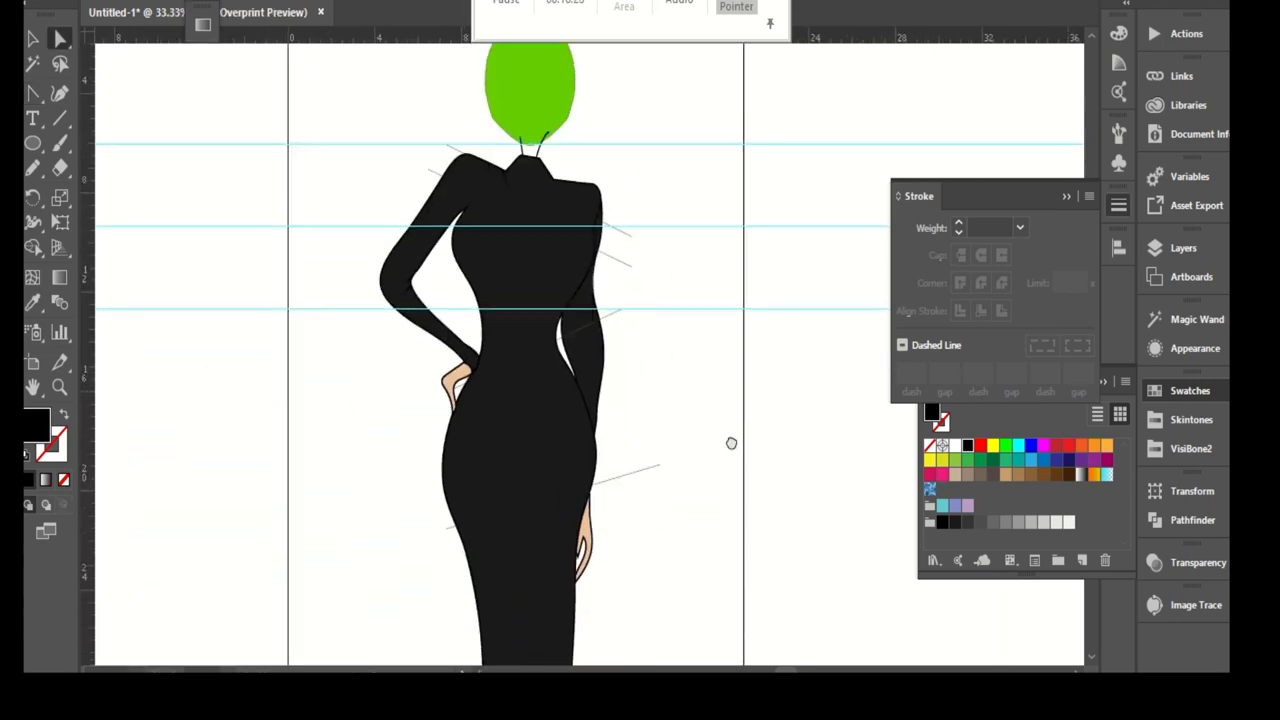
- Smooth the left skirt panel's lower hem corner with a Pencil redraw
scroll(731, 443, down, 2)
key(ctrl+minus)
scroll(691, 520, down, 3)
scroll(508, 615, up, 4)
scroll(677, 323, down, 3)
scroll(457, 514, up, 1)
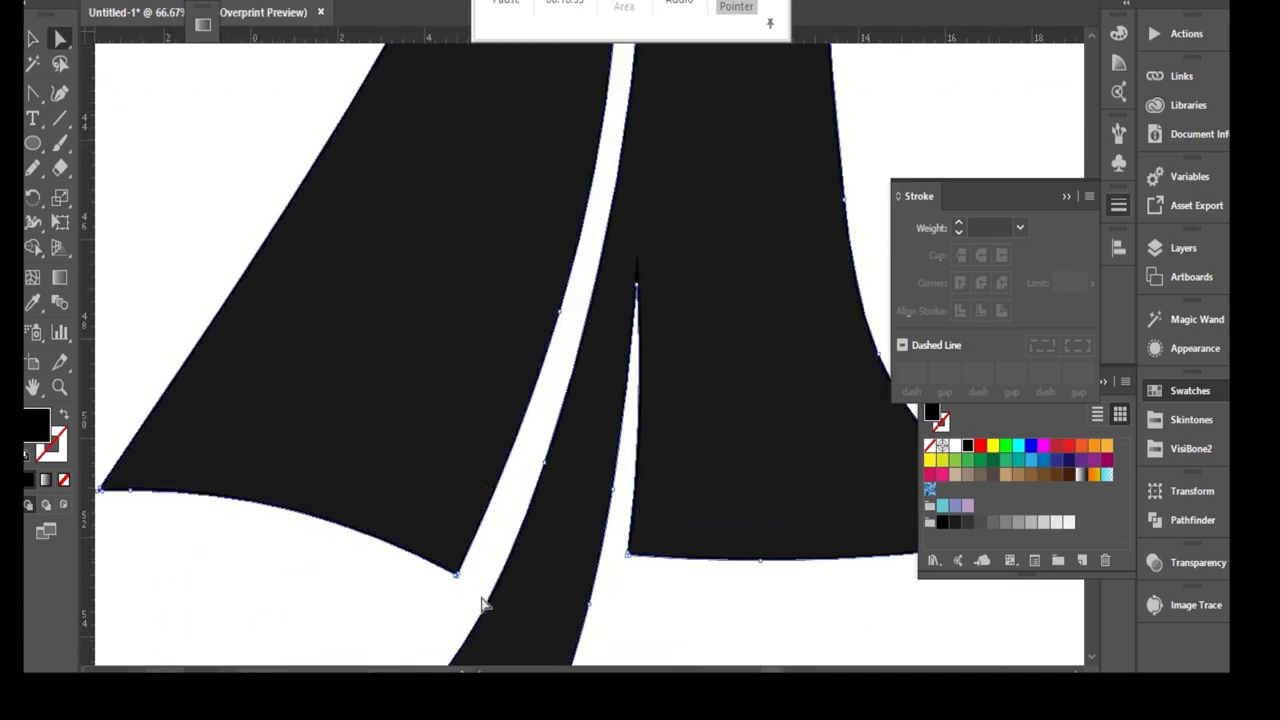
scroll(480, 595, up, 1)
scroll(494, 443, up, 2)
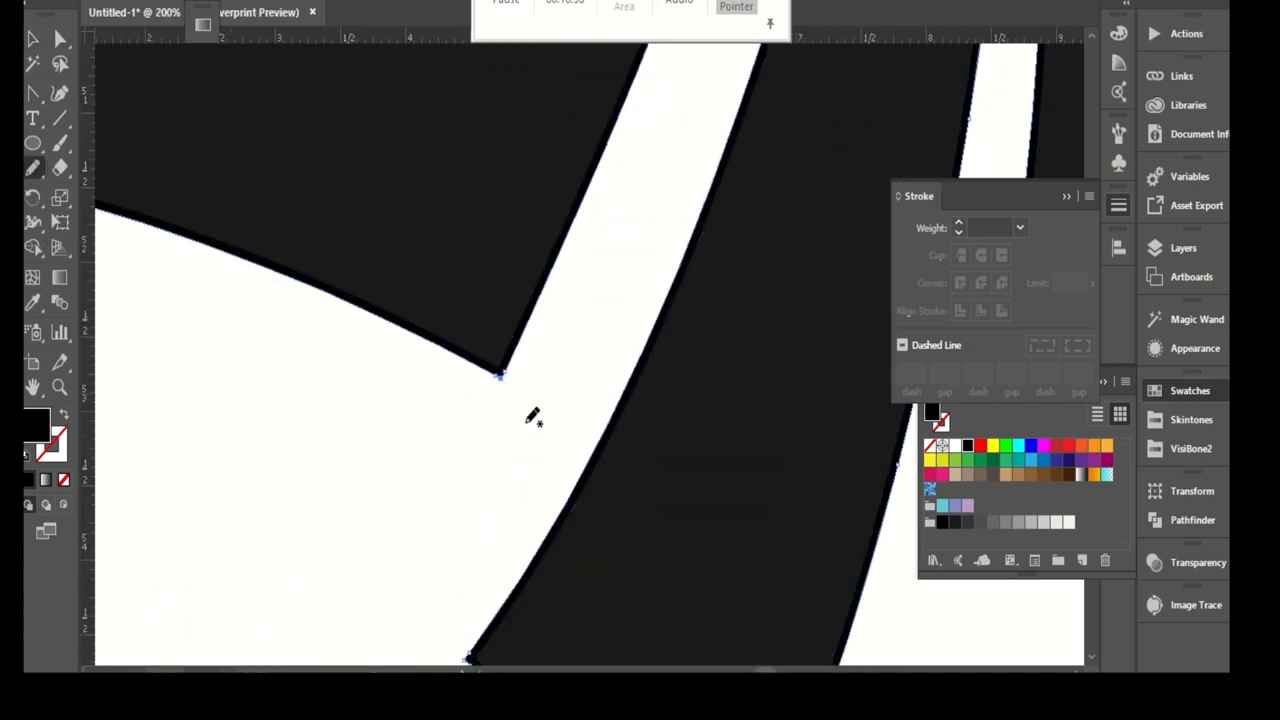
drag(577, 441, 575, 480)
scroll(608, 617, down, 2)
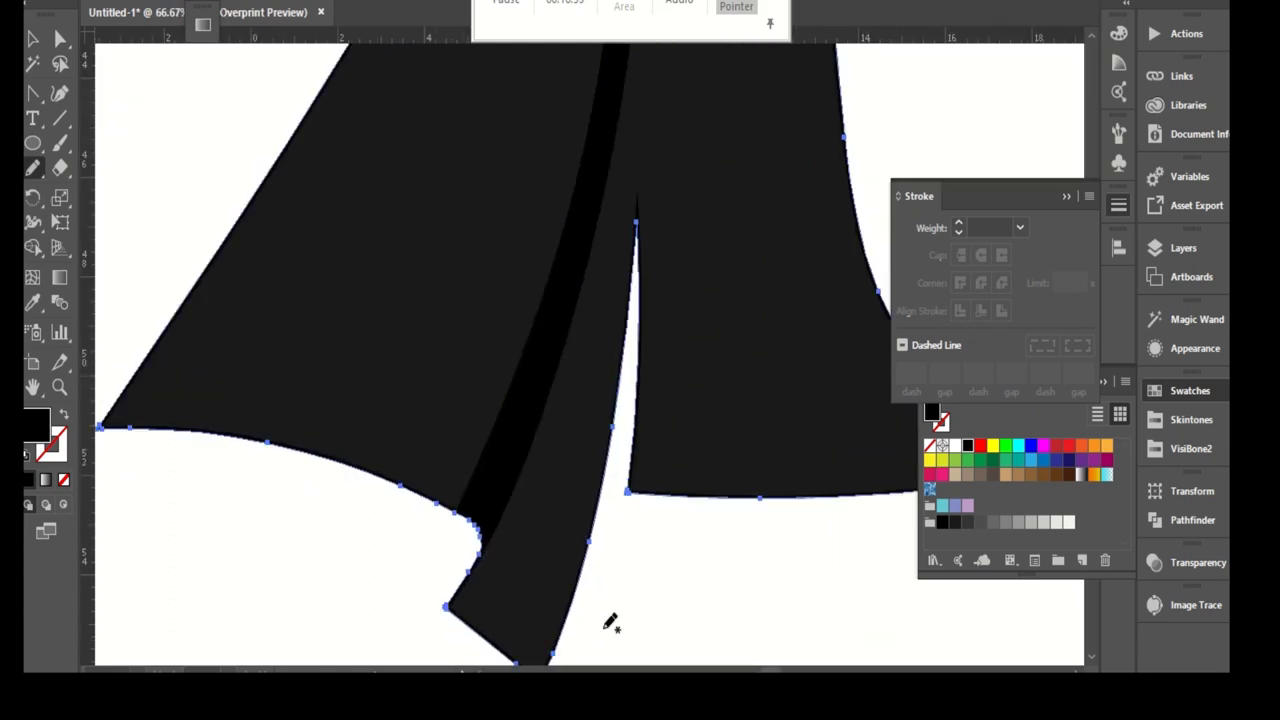
scroll(530, 590, up, 1)
scroll(457, 550, up, 1)
scroll(518, 493, down, 2)
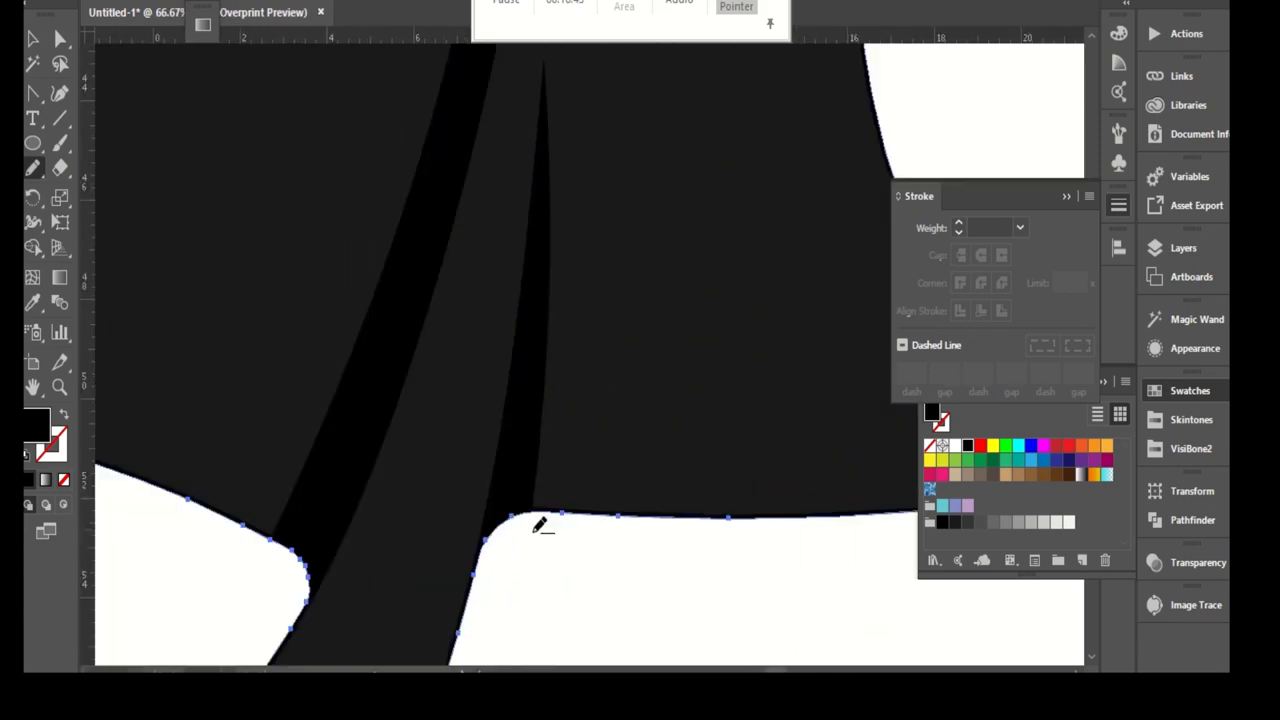
scroll(543, 523, down, 2)
- Nudge the top anchor of the slit opening slightly, then deselect the skirt
key(v)
scroll(657, 466, up, 2)
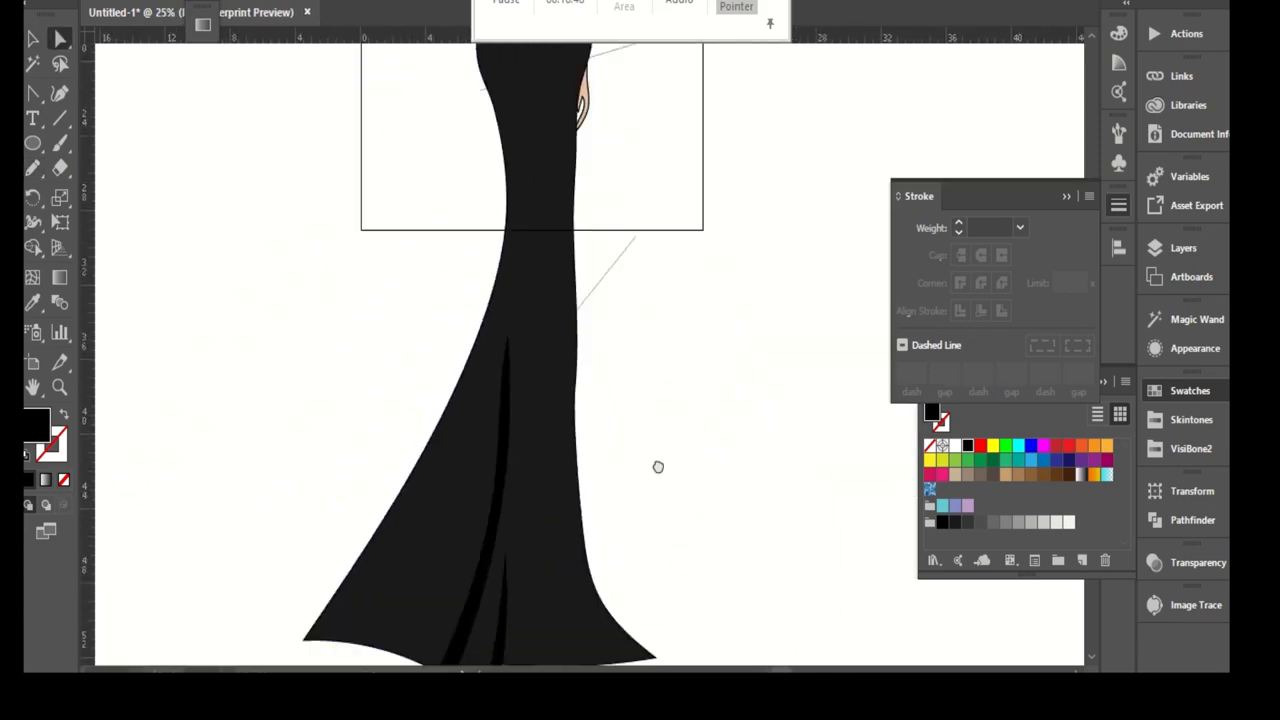
scroll(643, 400, down, 1)
scroll(505, 530, up, 3)
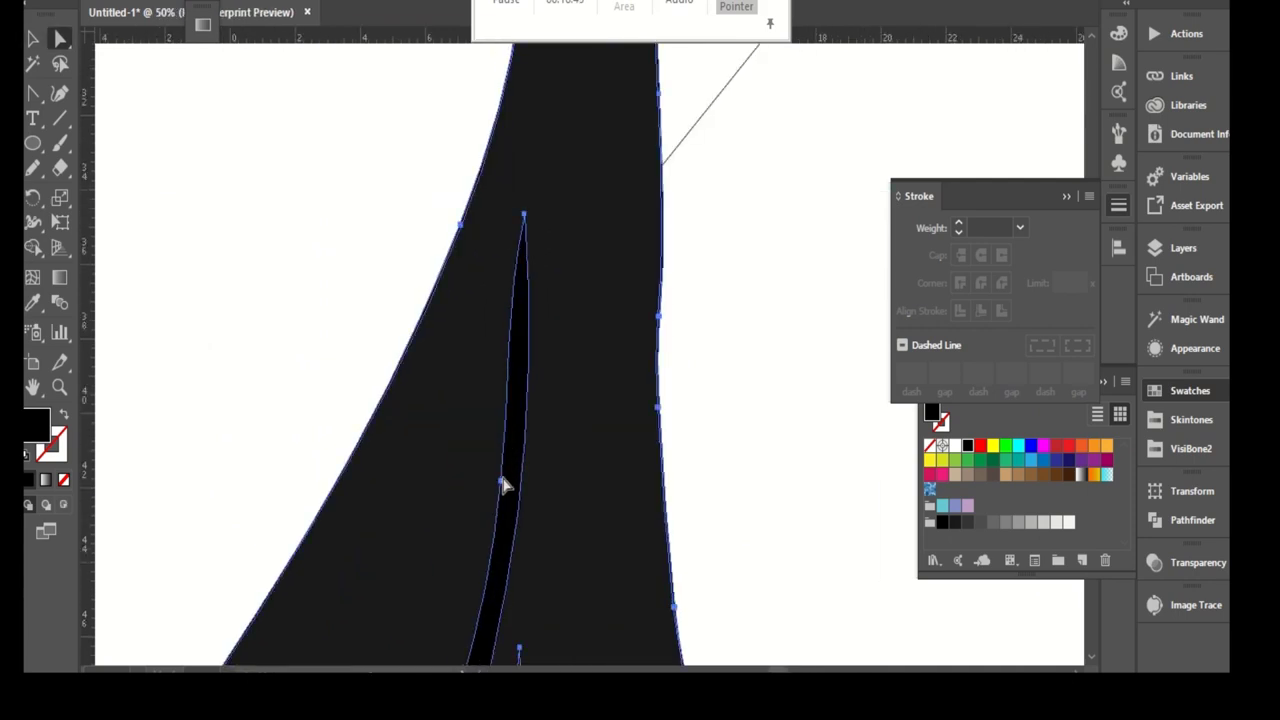
drag(525, 215, 527, 218)
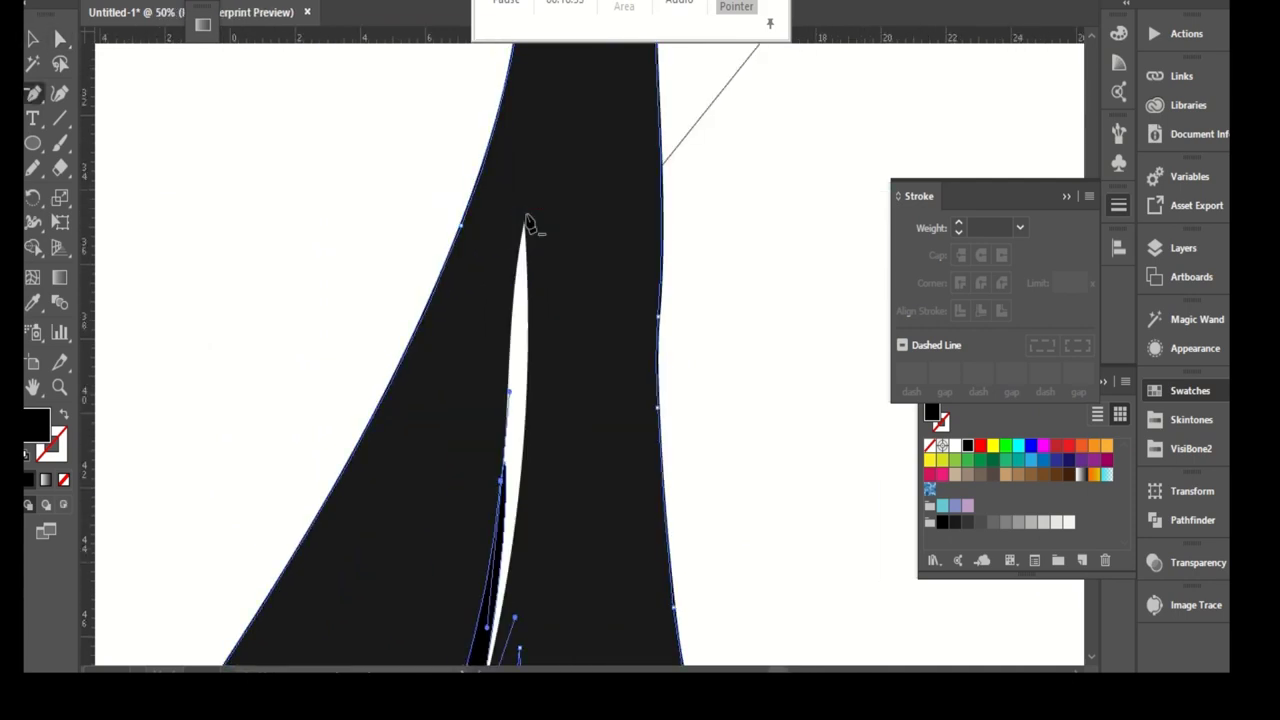
scroll(540, 228, down, 1)
key(a)
click(714, 623)
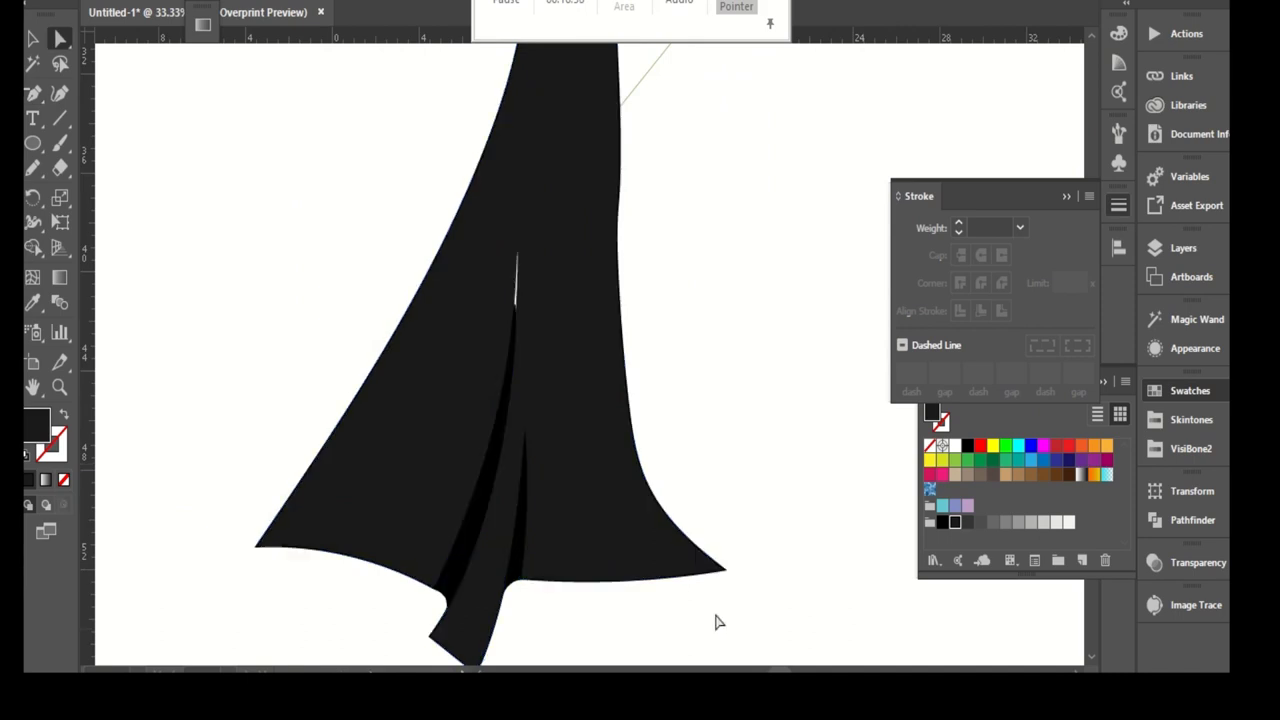
scroll(550, 377, up, 2)
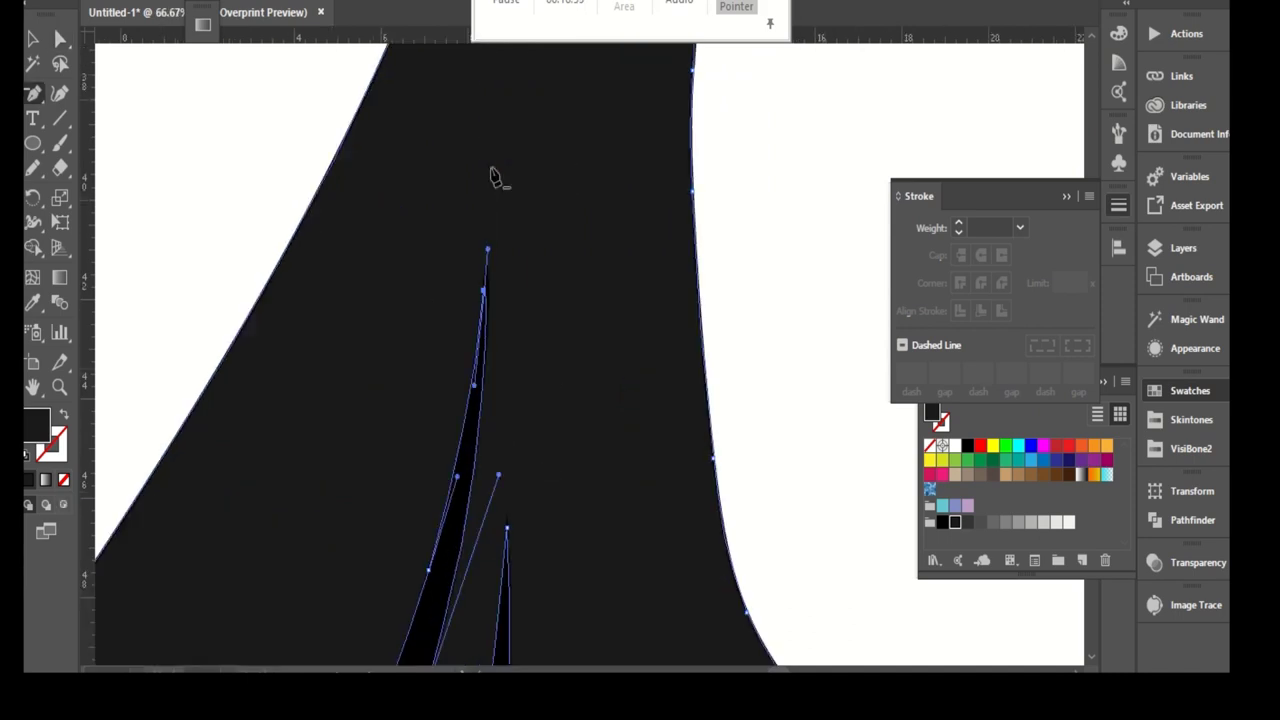
- Review the finished skirt at several zoom levels, ending close on the hand
key(ctrl+minus)
click(314, 623)
key(ctrl+minus)
key(ctrl+minus)
click(357, 514)
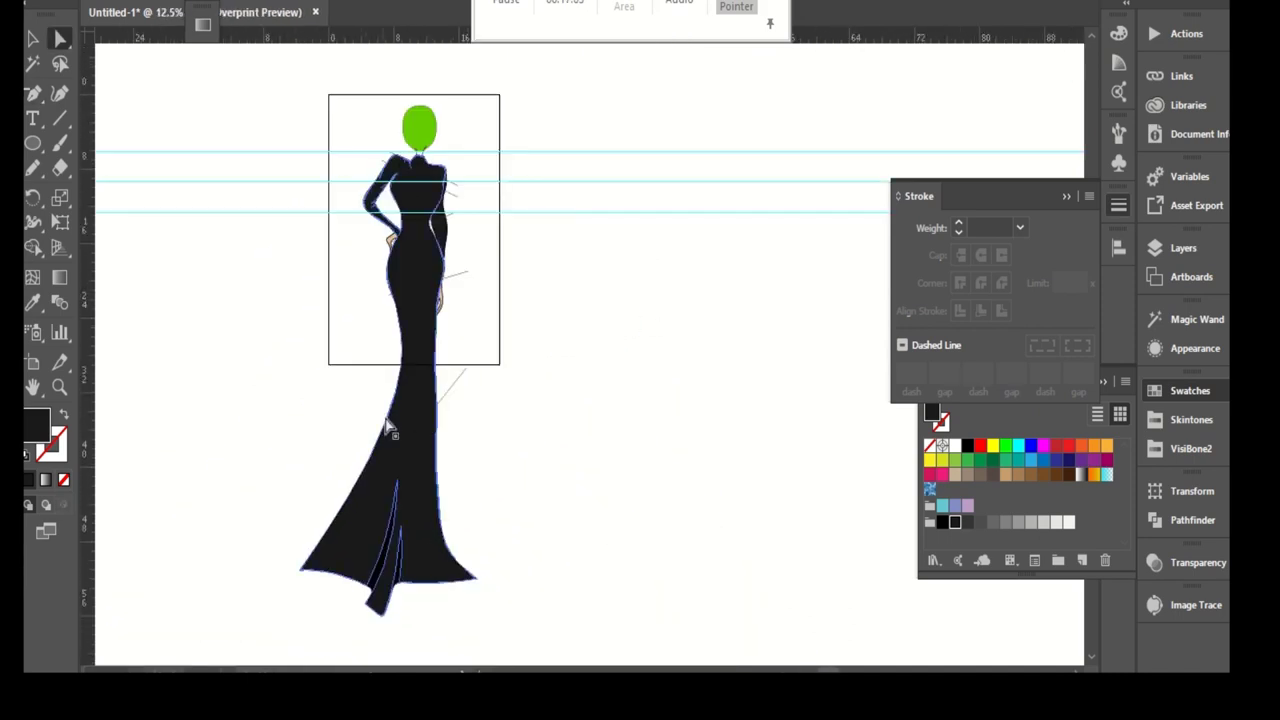
key(ctrl+plus)
click(512, 538)
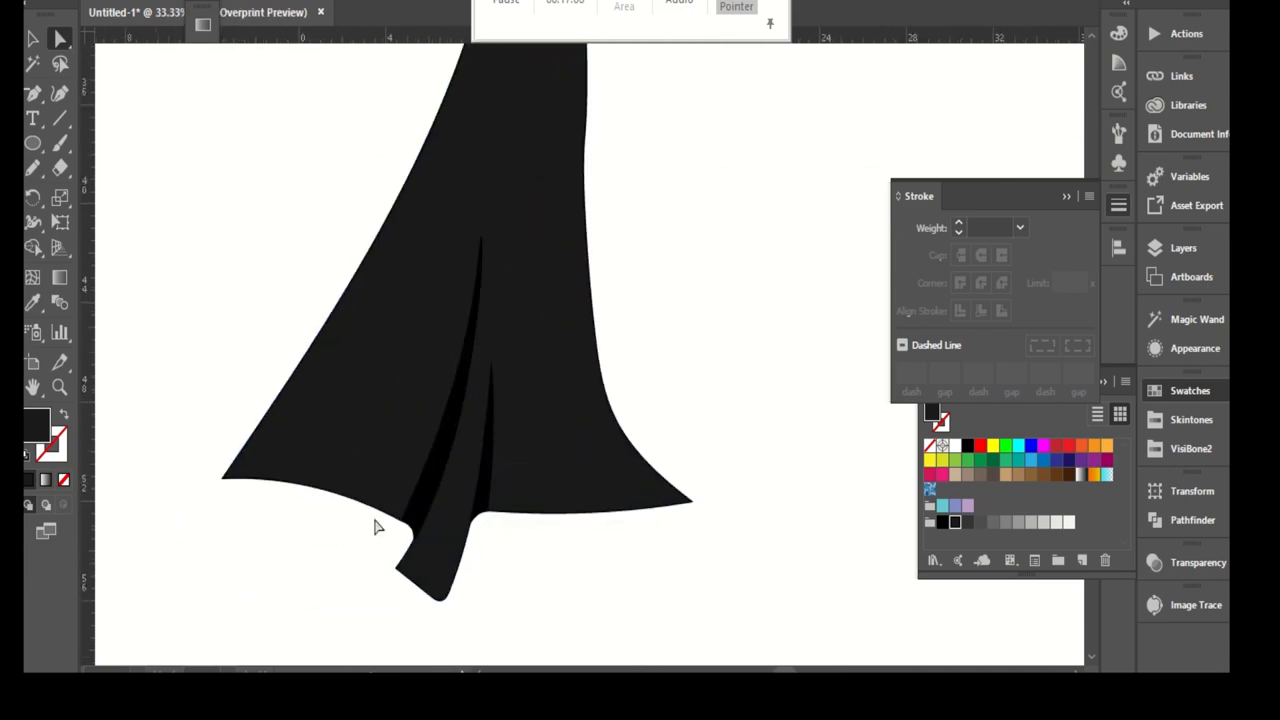
key(ctrl+minus)
scroll(690, 400, up, 2)
key(ctrl+plus)
key(ctrl+plus)
key(ctrl+plus)
key(ctrl+plus)
key(ctrl+plus)
key(ctrl+plus)
- Select the skin-tone hand and Pencil-redraw the notch between its fingers
click(503, 385)
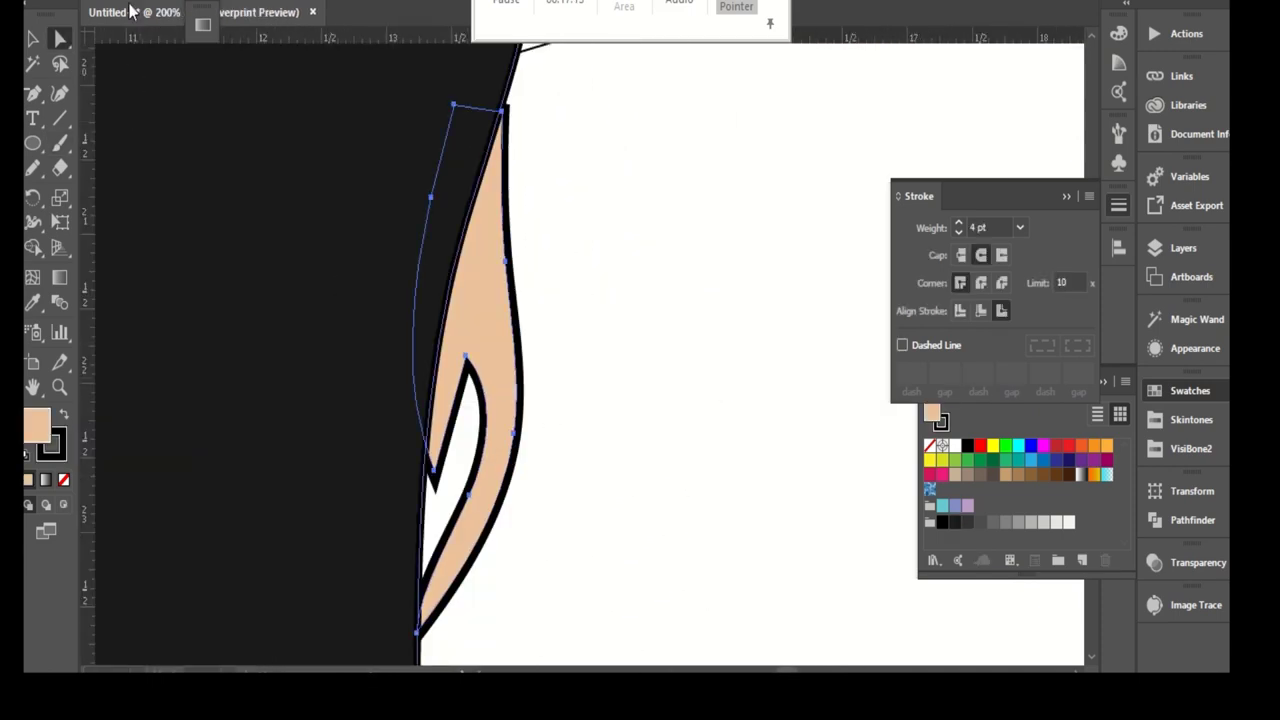
key(n)
drag(408, 440, 455, 468)
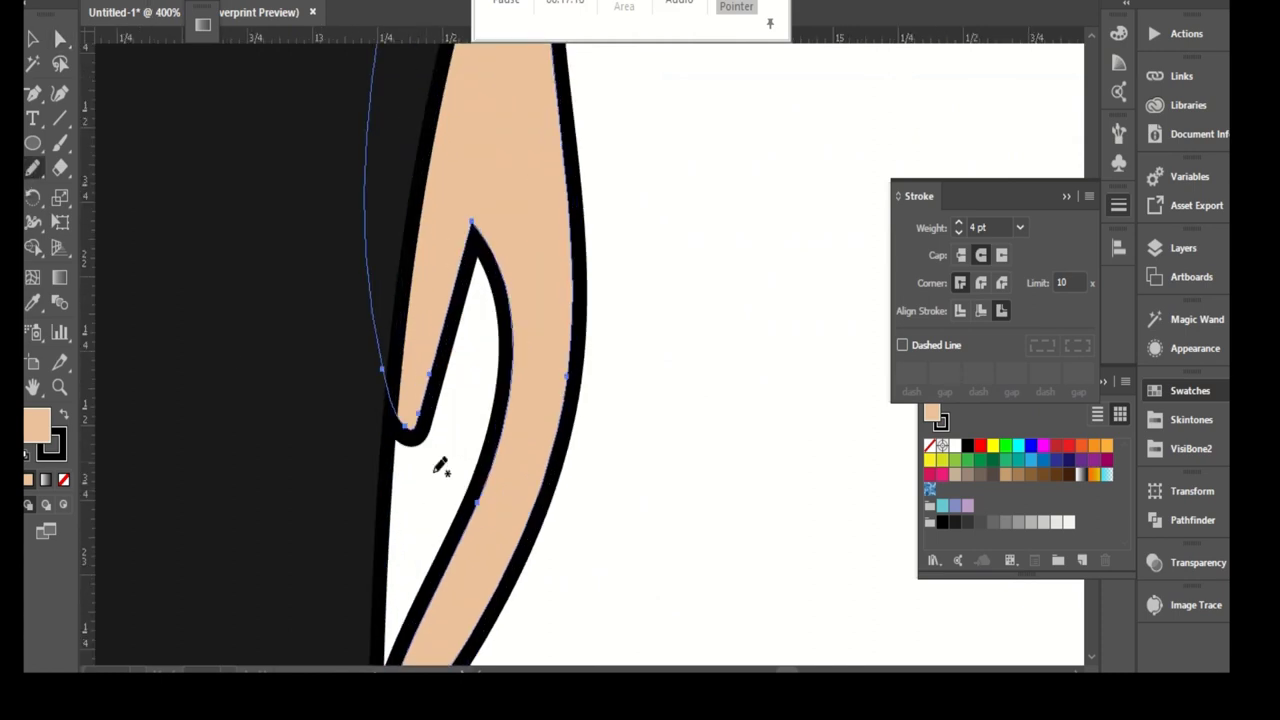
scroll(470, 440, down, 1)
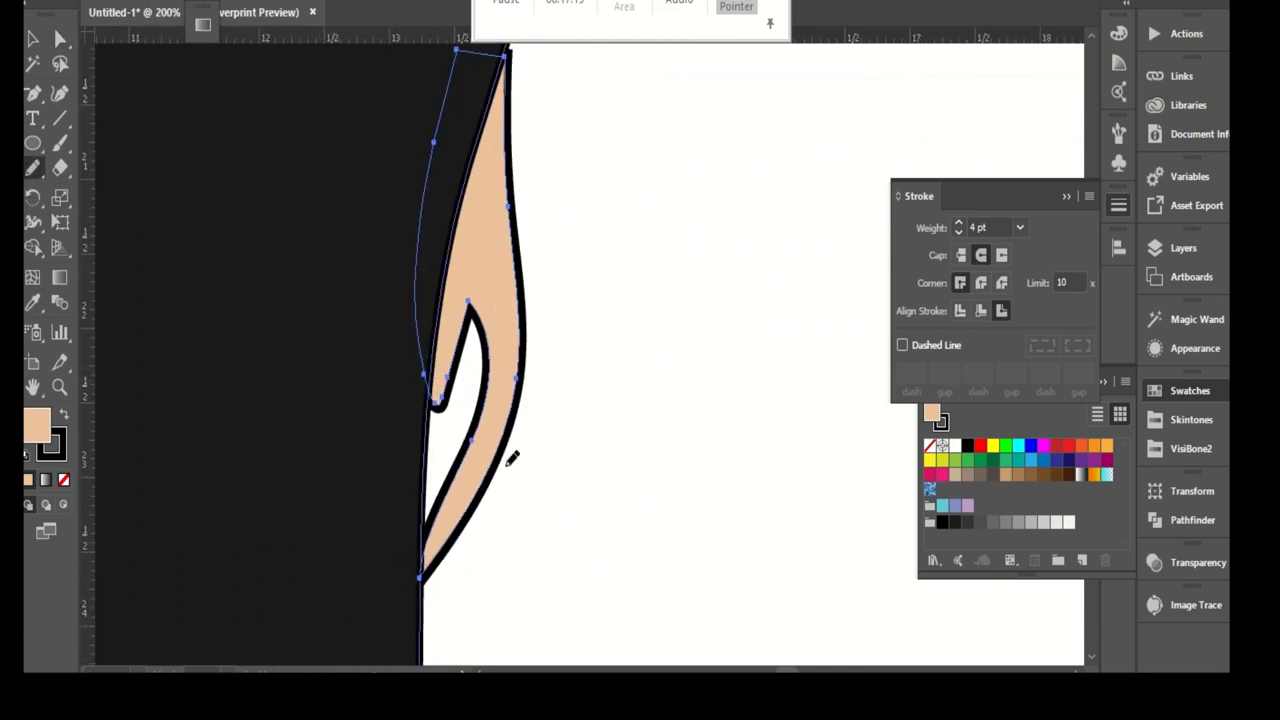
scroll(486, 543, down, 2)
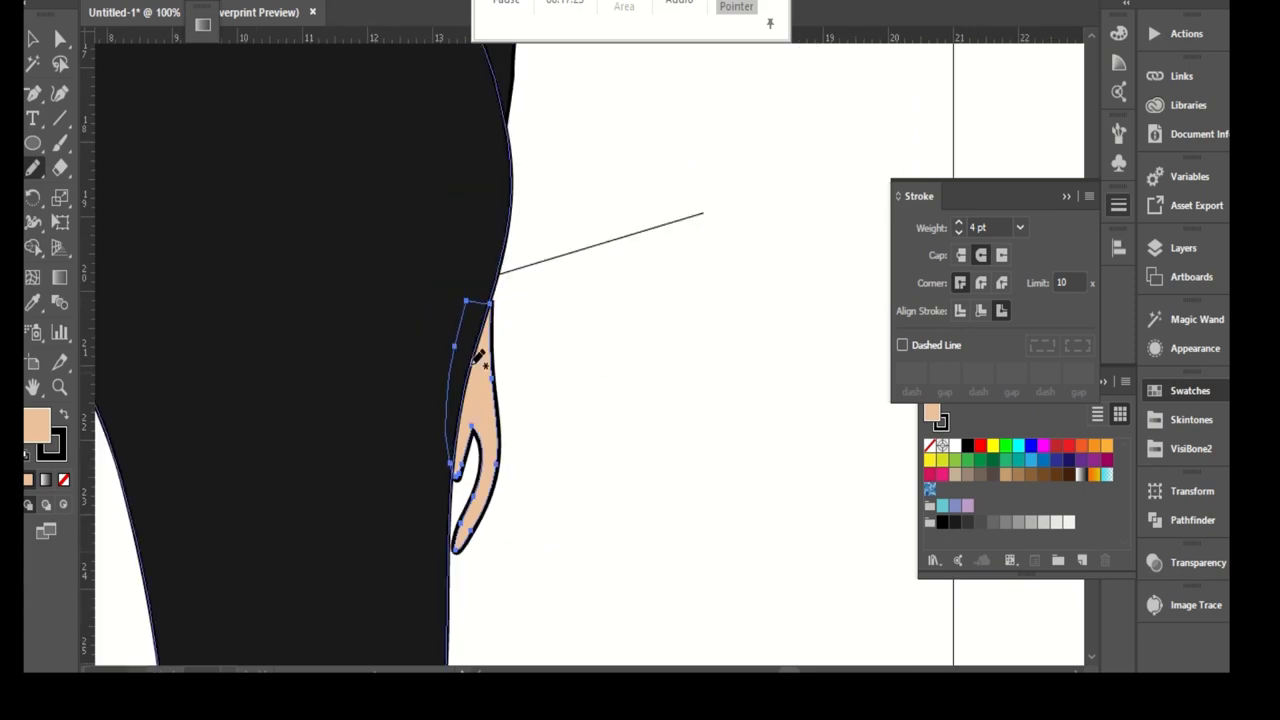
- Raise the hand's top anchor and delete an extra point from its outline
key(a)
drag(491, 298, 489, 263)
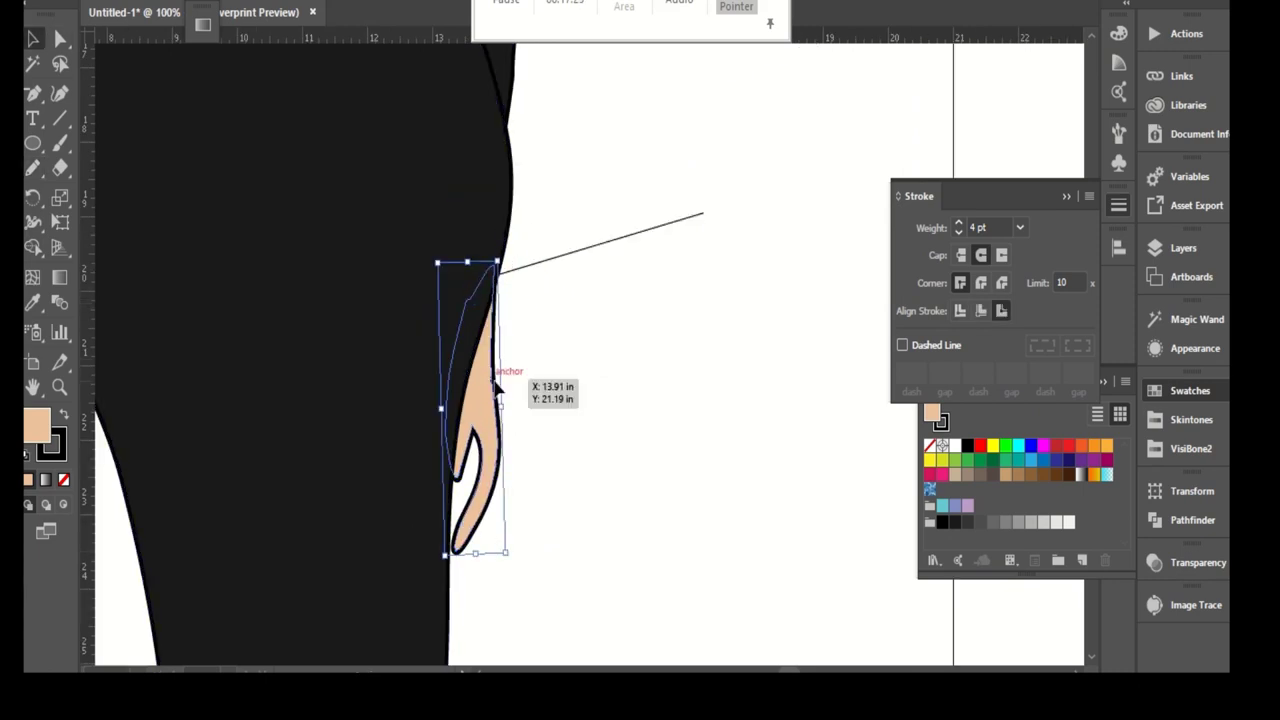
scroll(494, 381, up, 2)
key(n)
key(Delete)
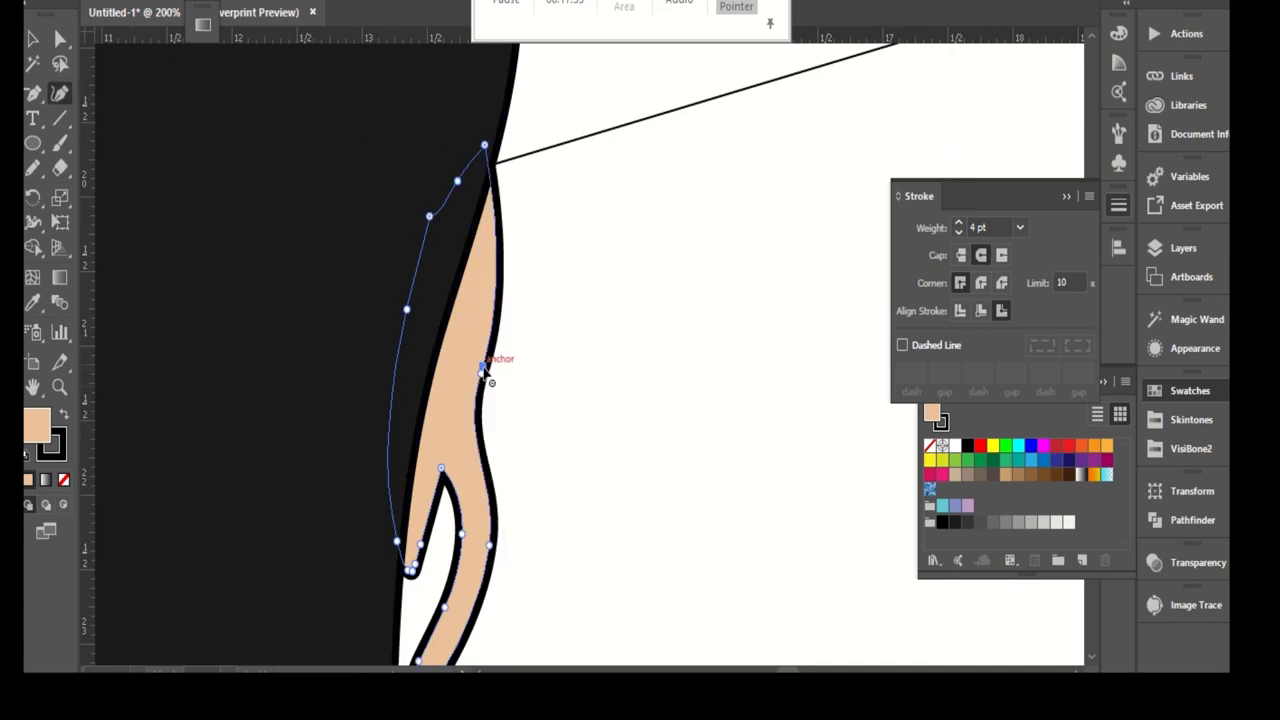
- Pull the hand's right edge inward to slim the fingers, then deselect
key(a)
drag(483, 375, 466, 371)
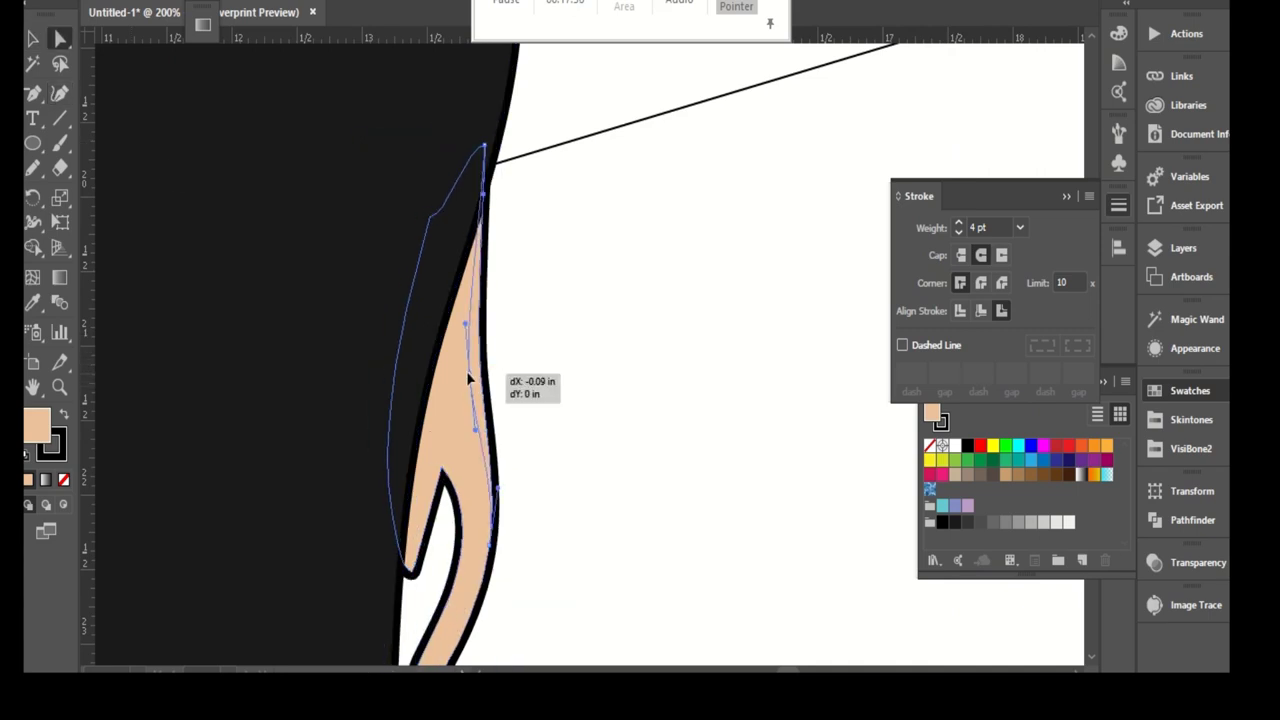
scroll(494, 297, down, 2)
click(534, 337)
scroll(551, 366, down, 3)
scroll(650, 360, down, 2)
scroll(650, 360, up, 1)
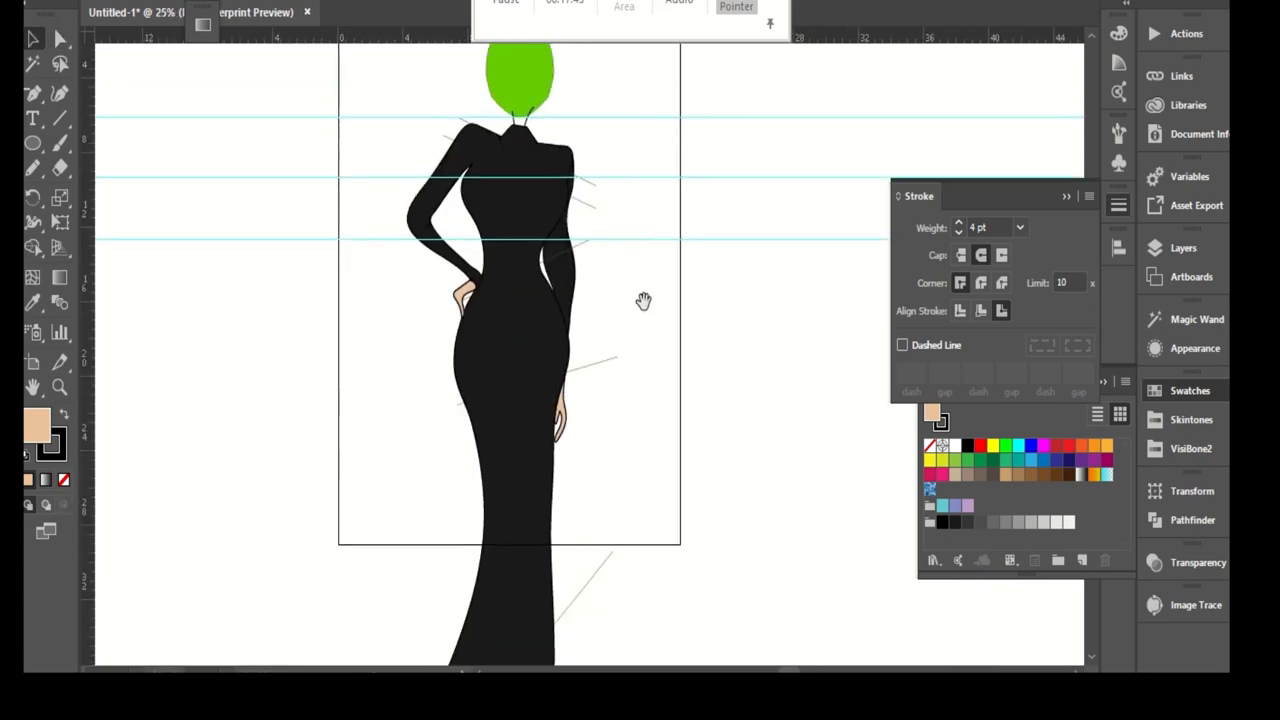
- Select the black gown and Pencil-redraw its shoulder line more smoothly
scroll(537, 194, up, 3)
click(537, 194)
scroll(604, 220, down, 3)
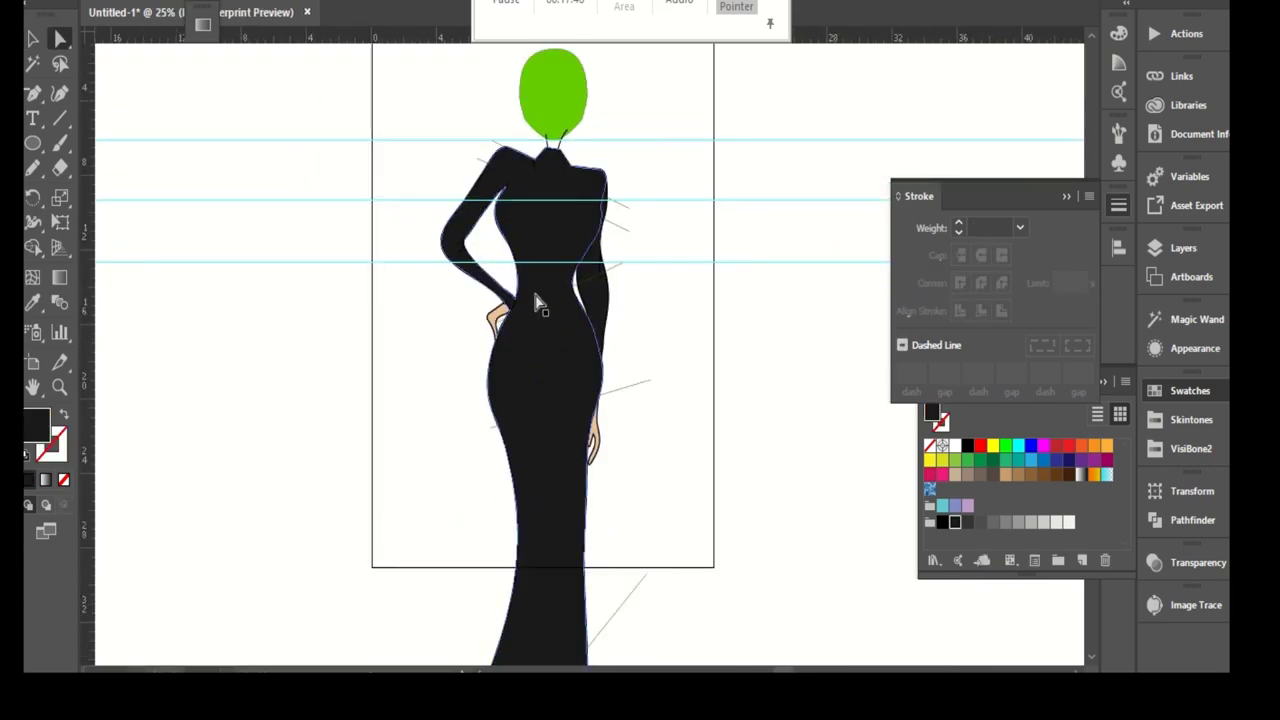
scroll(366, 463, up, 3)
scroll(366, 463, down, 1)
scroll(460, 444, down, 1)
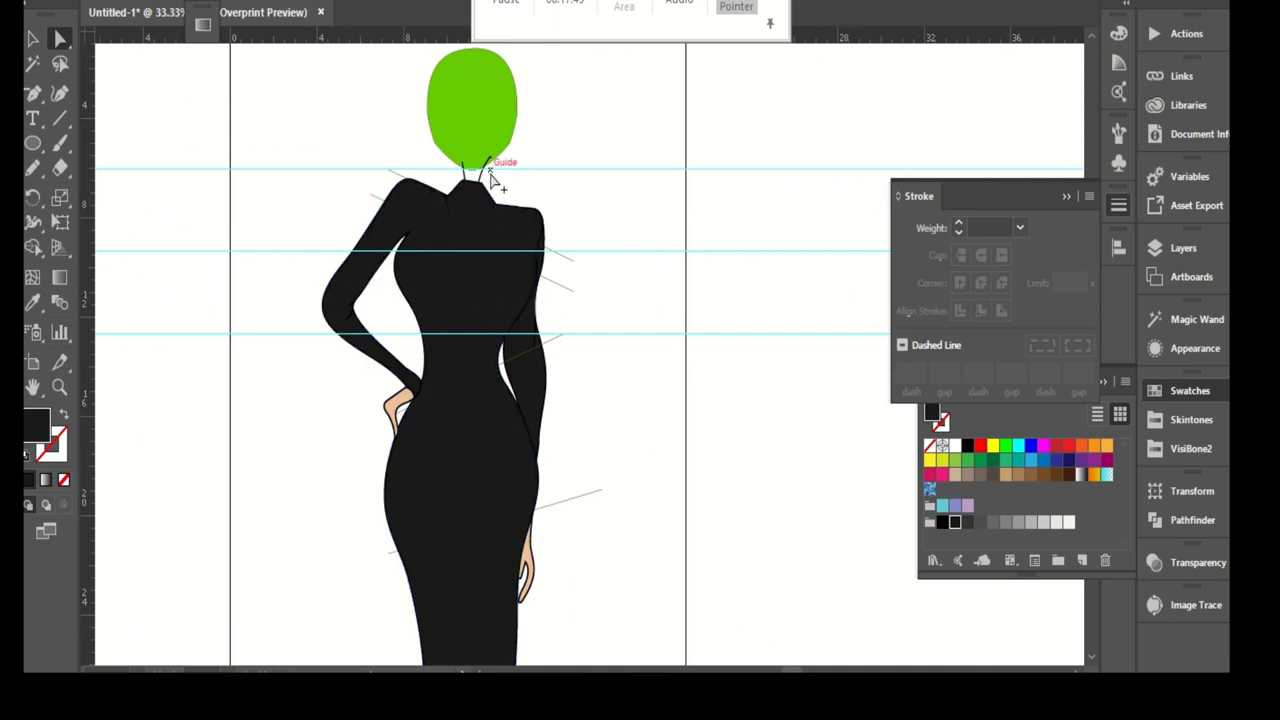
scroll(488, 180, up, 4)
scroll(404, 215, up, 2)
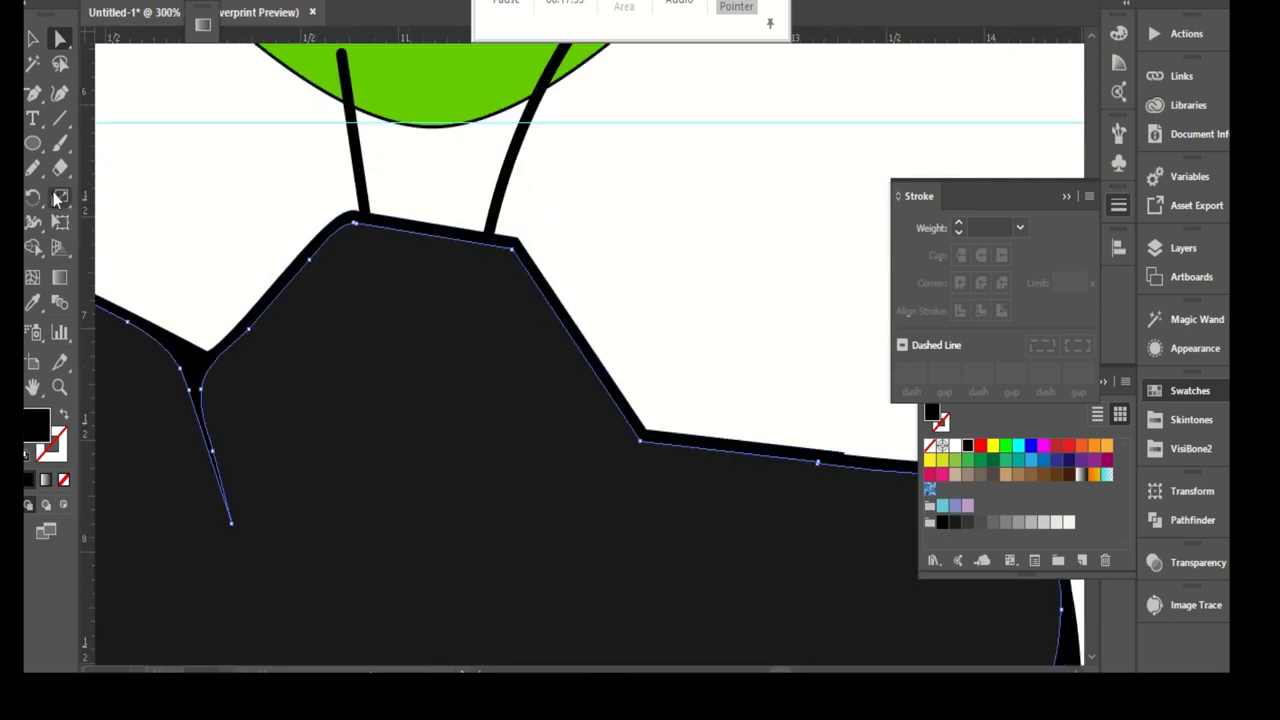
click(33, 168)
drag(300, 290, 371, 214)
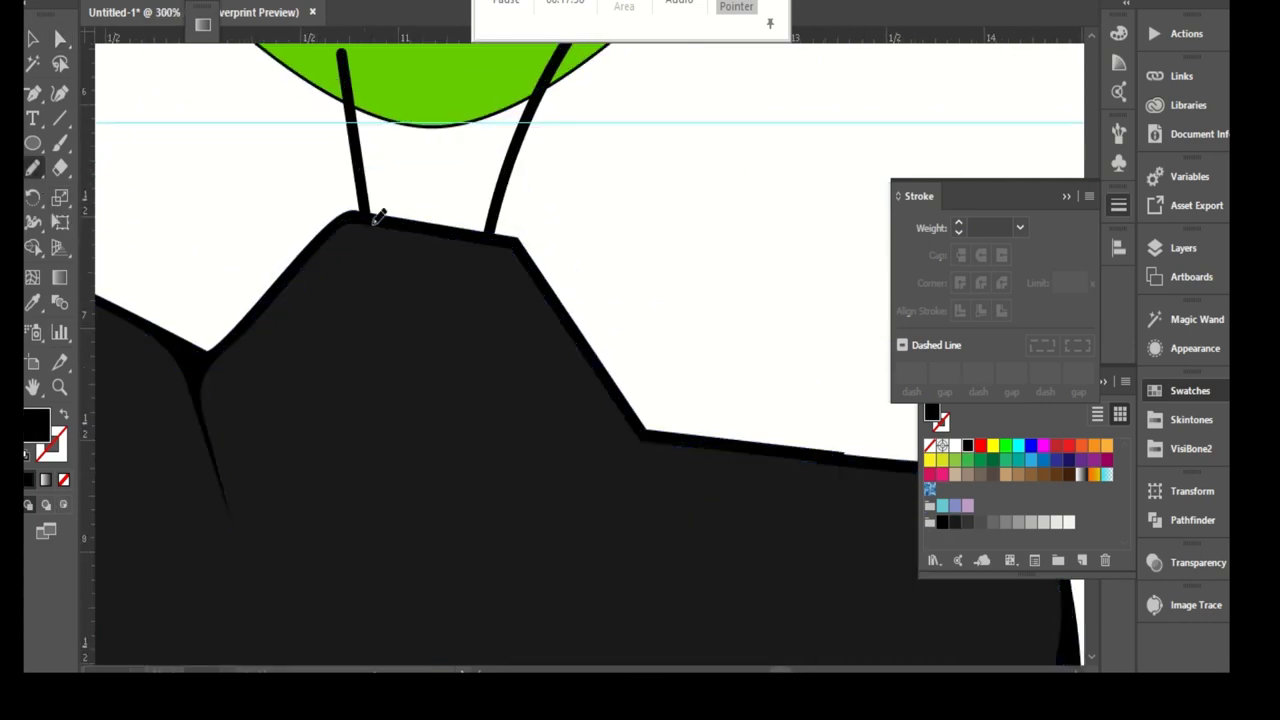
- Redraw the left shoulder upward and draw a pointed spike at the right shoulder
key(a)
click(33, 168)
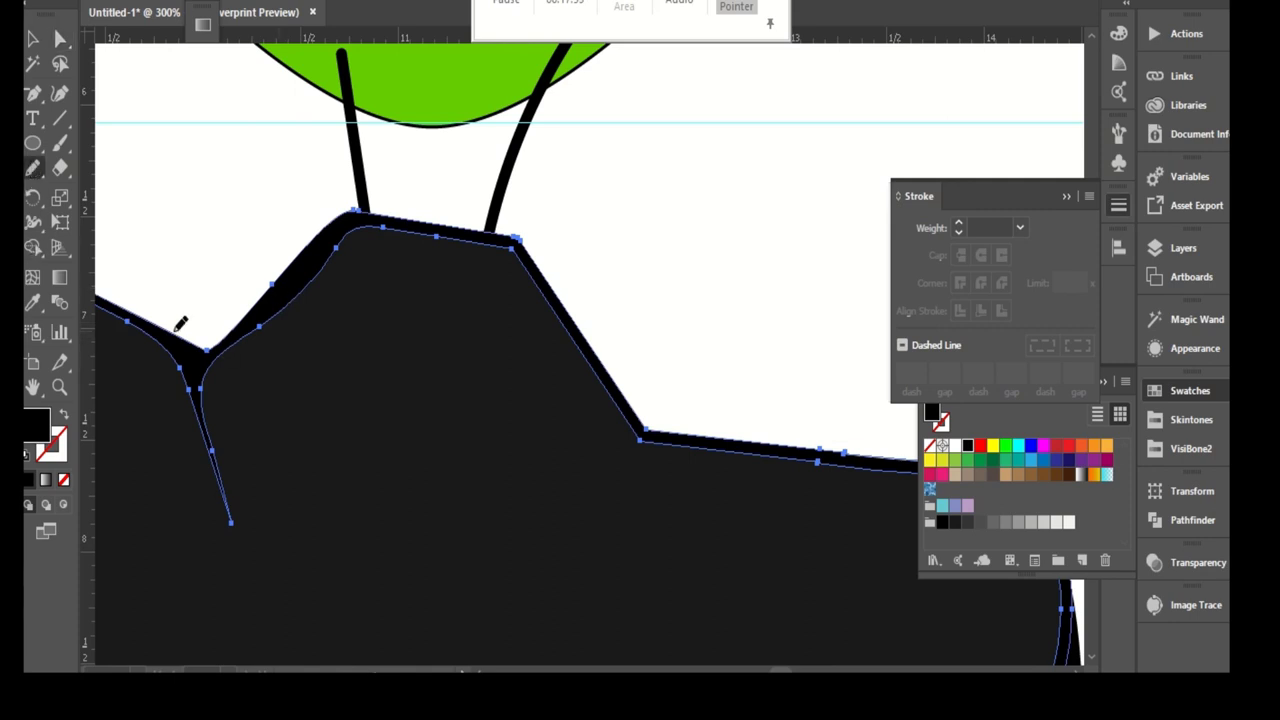
drag(177, 320, 237, 318)
drag(311, 236, 318, 228)
key(a)
drag(270, 292, 338, 168)
scroll(521, 250, right, 1)
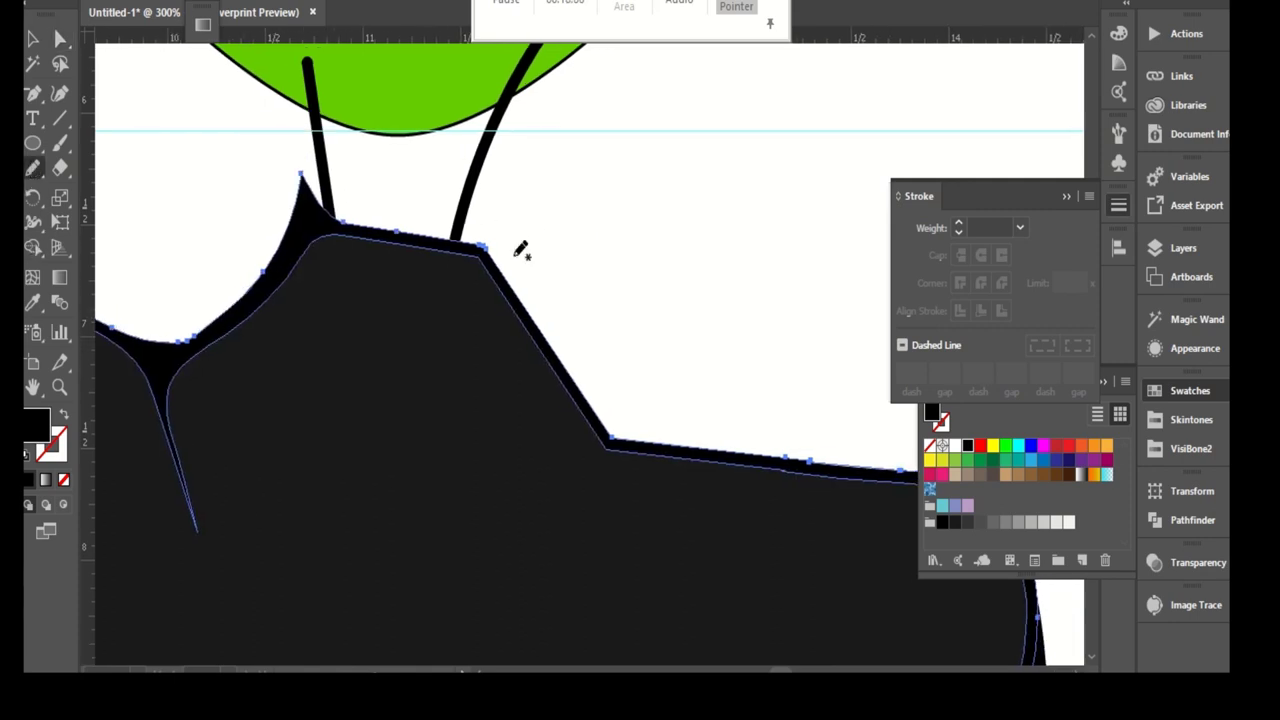
drag(478, 197, 517, 276)
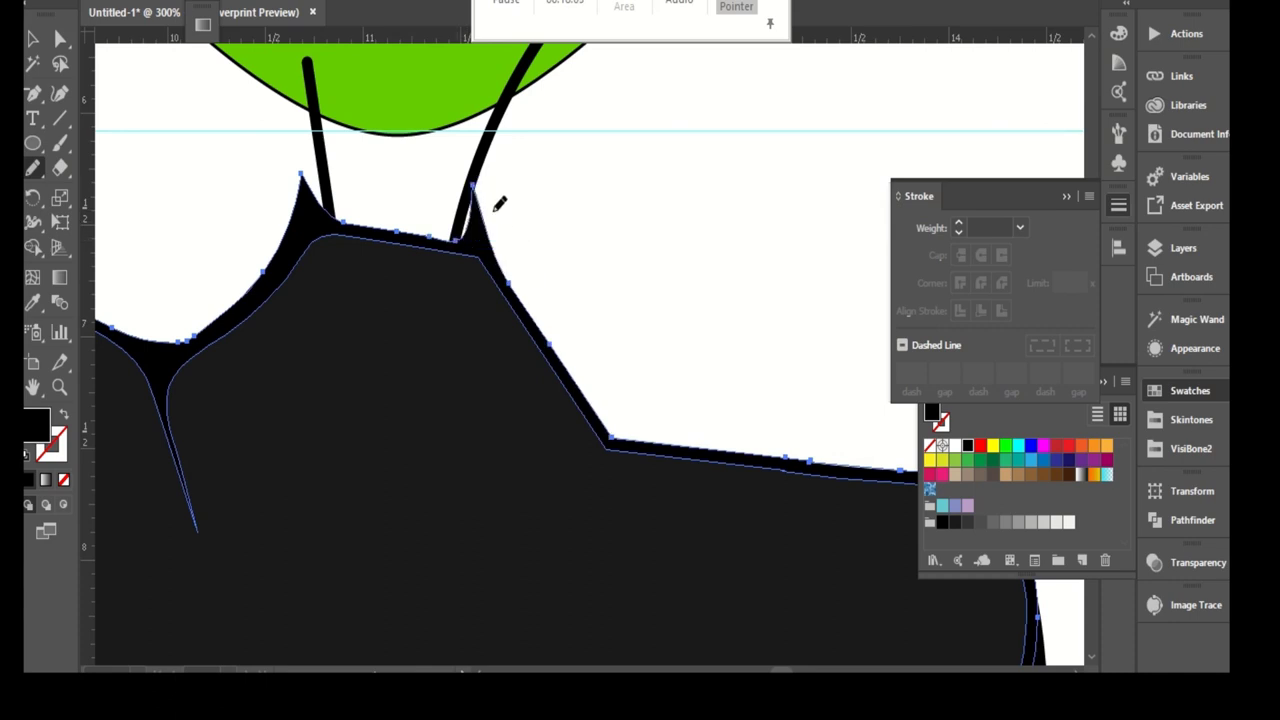
- Redraw the neckline edge across the inner and outer gown paths so they merge
ctrl+click(477, 268)
click(314, 251)
key(n)
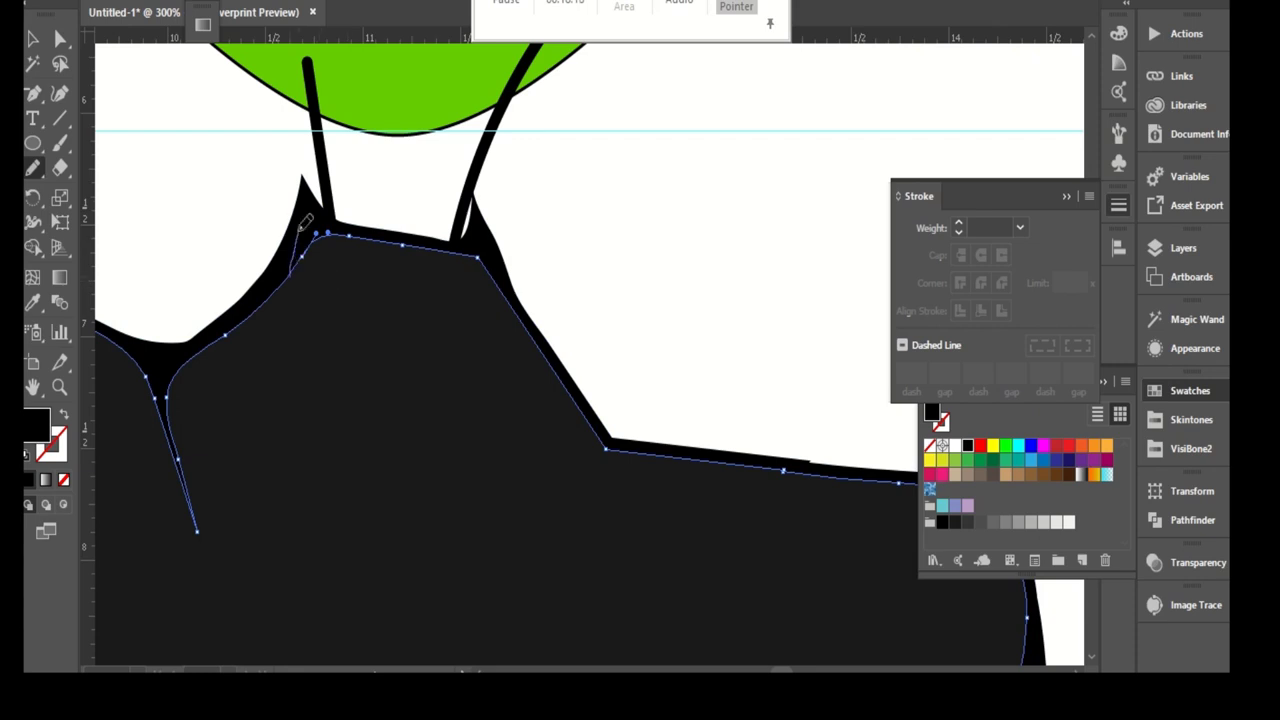
key(ctrl+=)
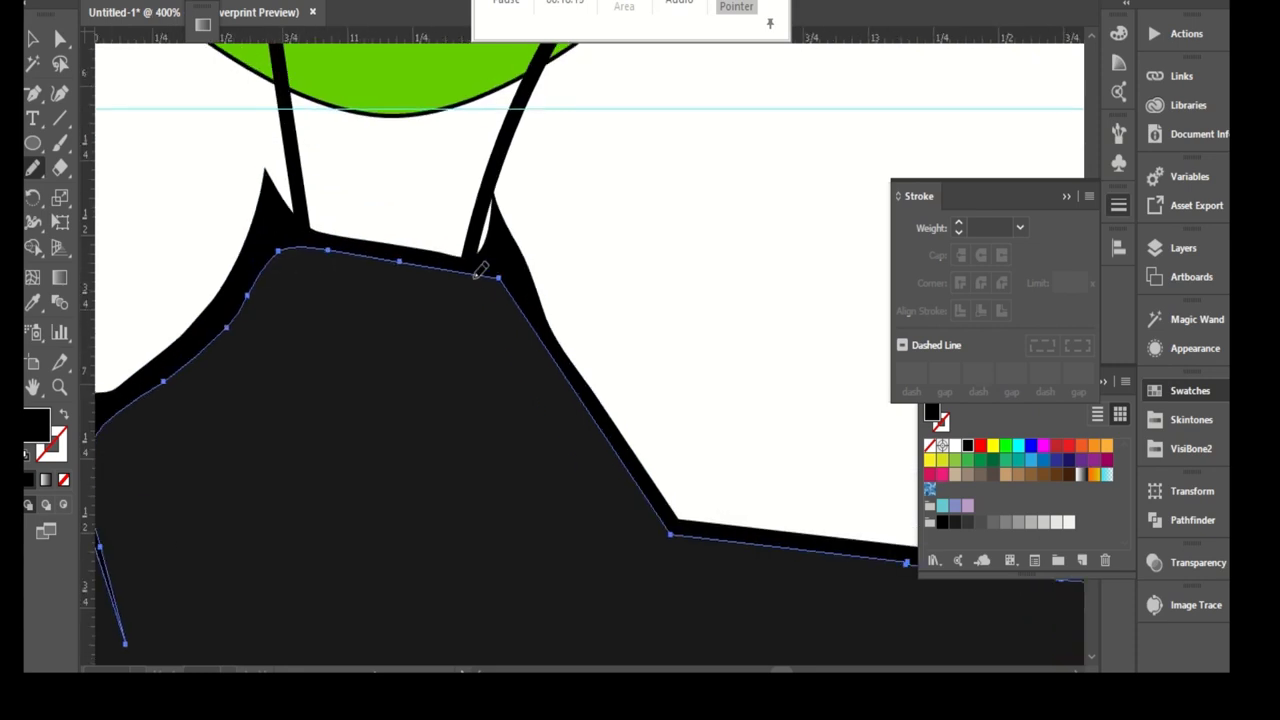
ctrl+click(528, 337)
drag(443, 249, 491, 274)
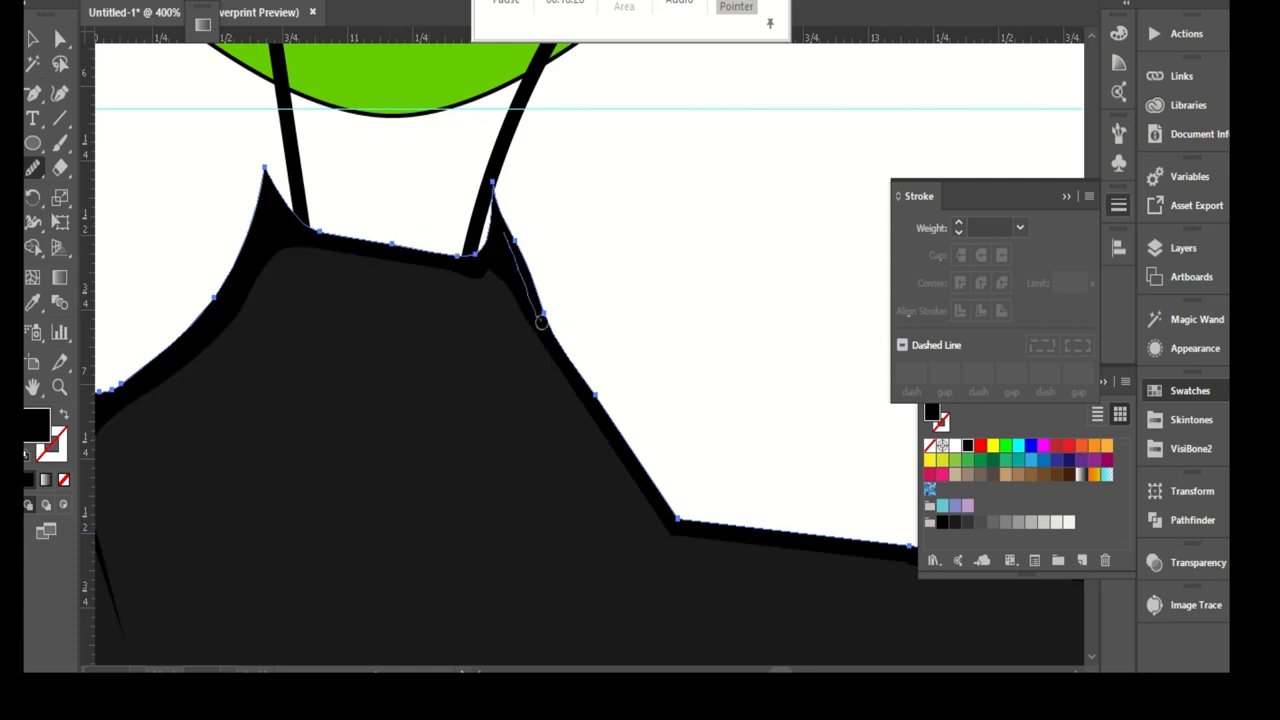
key(a)
key(ctrl+minus)
key(ctrl+minus)
key(ctrl+minus)
click(405, 204)
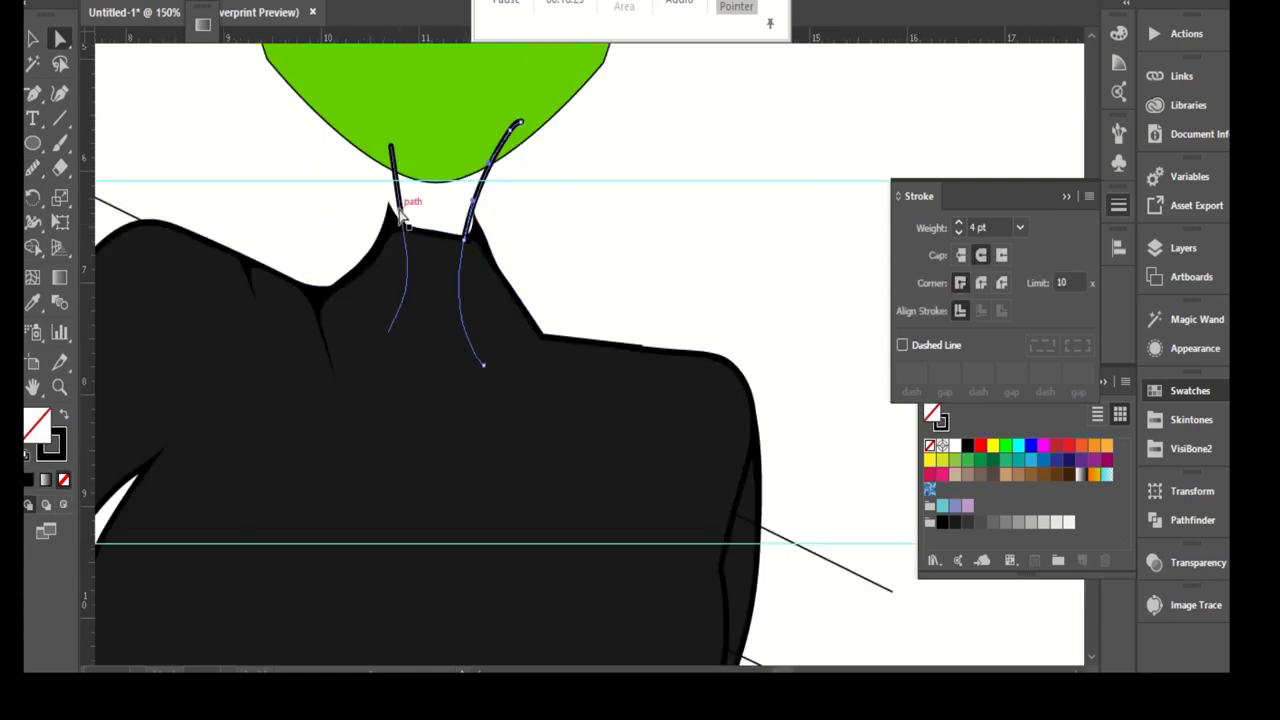
- Join the top and bottom ends of the two neck lines into one closed outline
key(p)
click(515, 125)
click(391, 148)
click(389, 331)
click(483, 364)
- Fill the neck with the hand's skin tone and nudge its upper-left corner left
key(ctrl+minus)
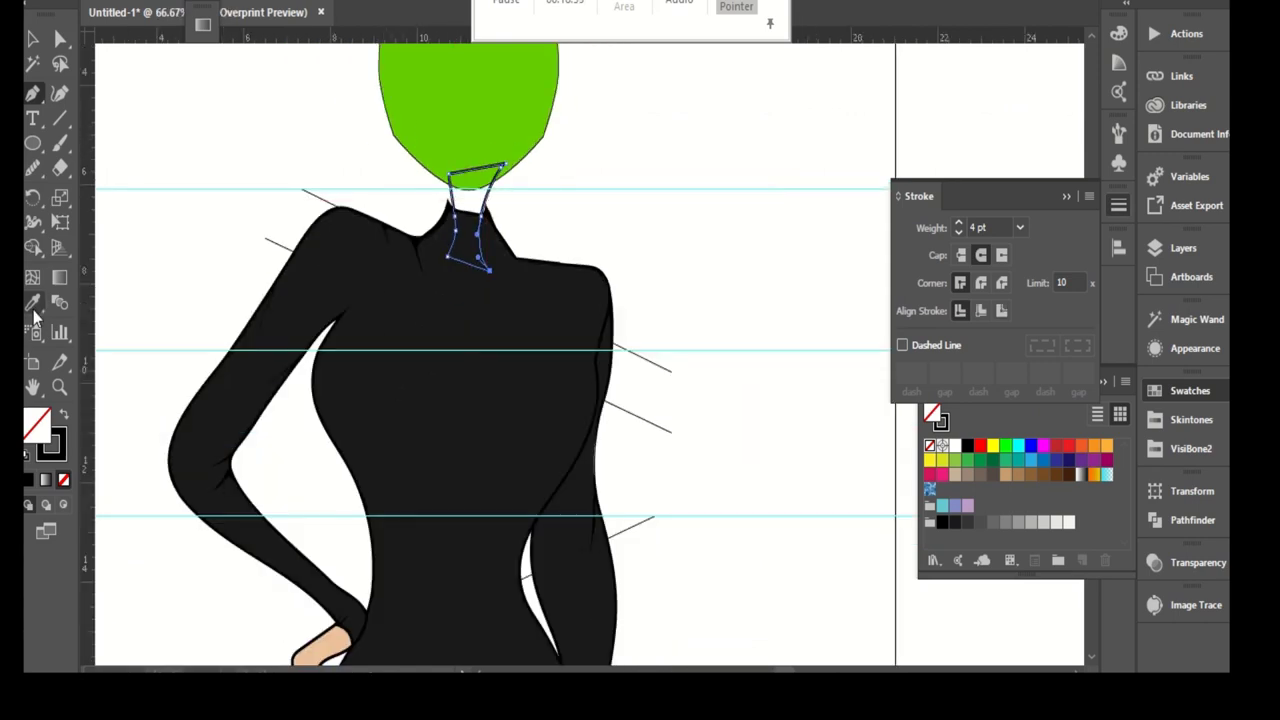
key(i)
key(ctrl+minus)
scroll(628, 553, up, 4)
click(428, 378)
key(ctrl+minus)
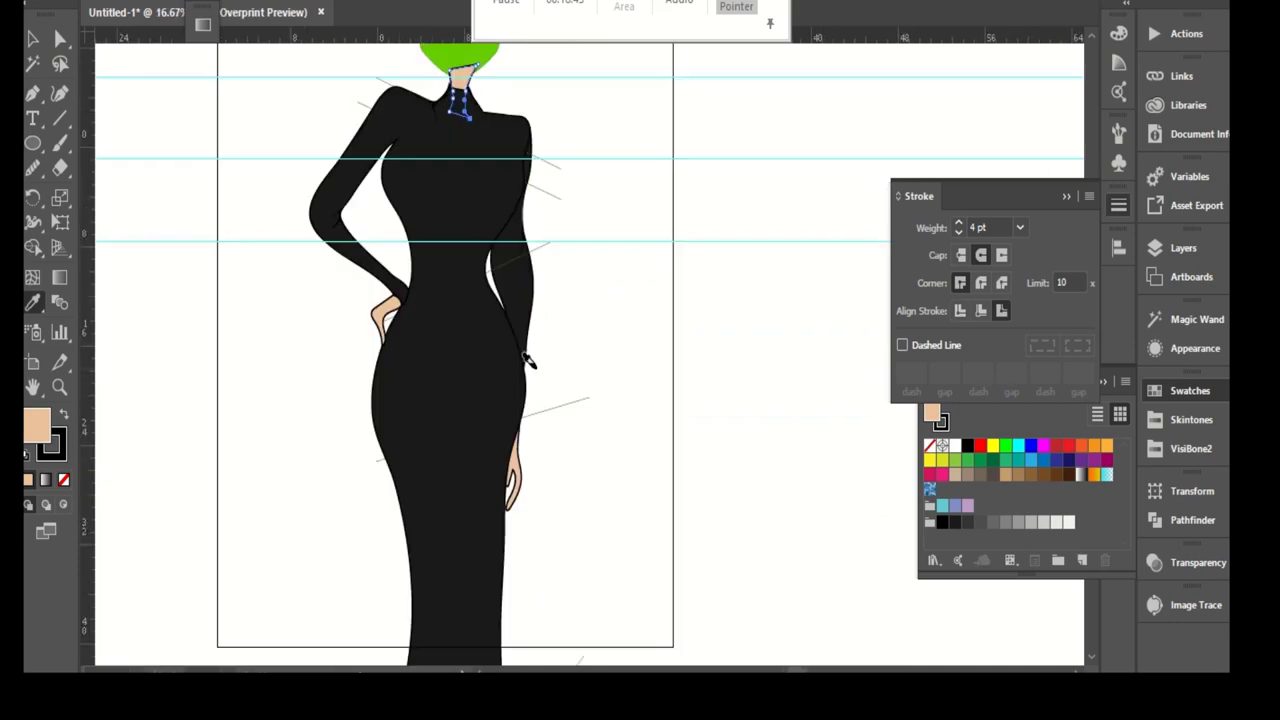
key(a)
scroll(541, 203, up, 3)
scroll(541, 203, up, 1)
scroll(374, 240, up, 1)
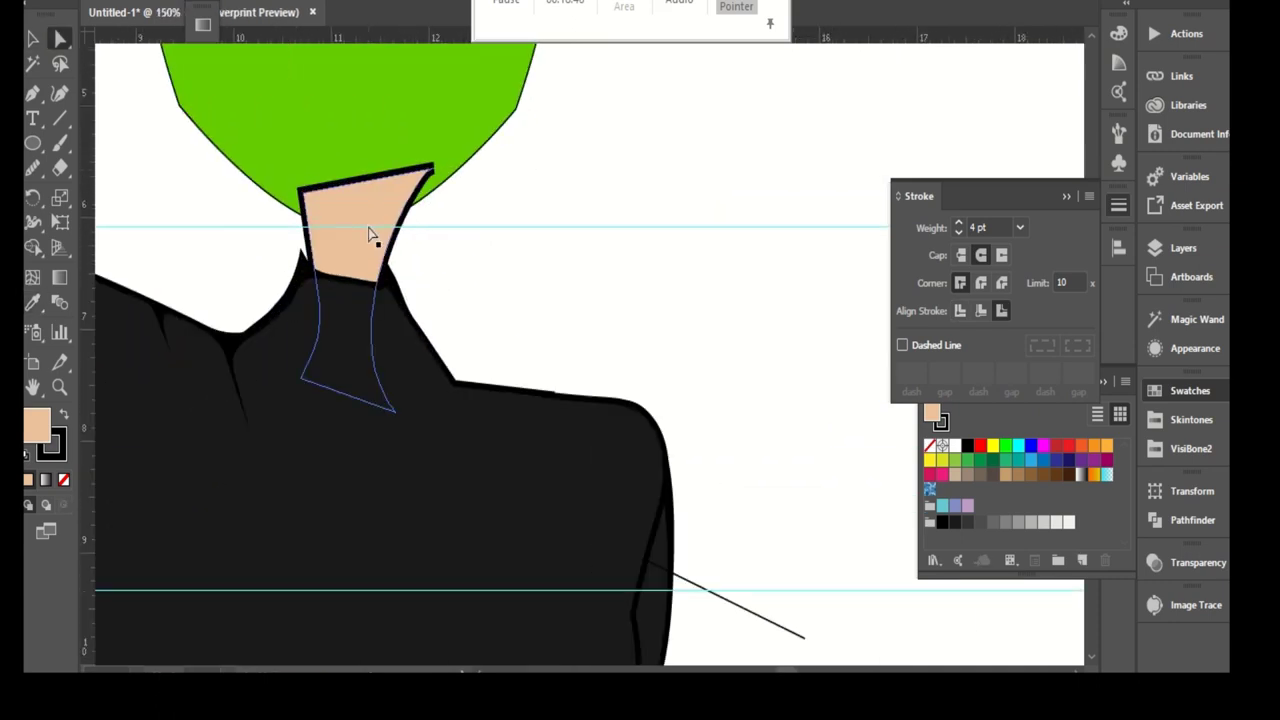
scroll(325, 295, up, 1)
drag(322, 297, 308, 295)
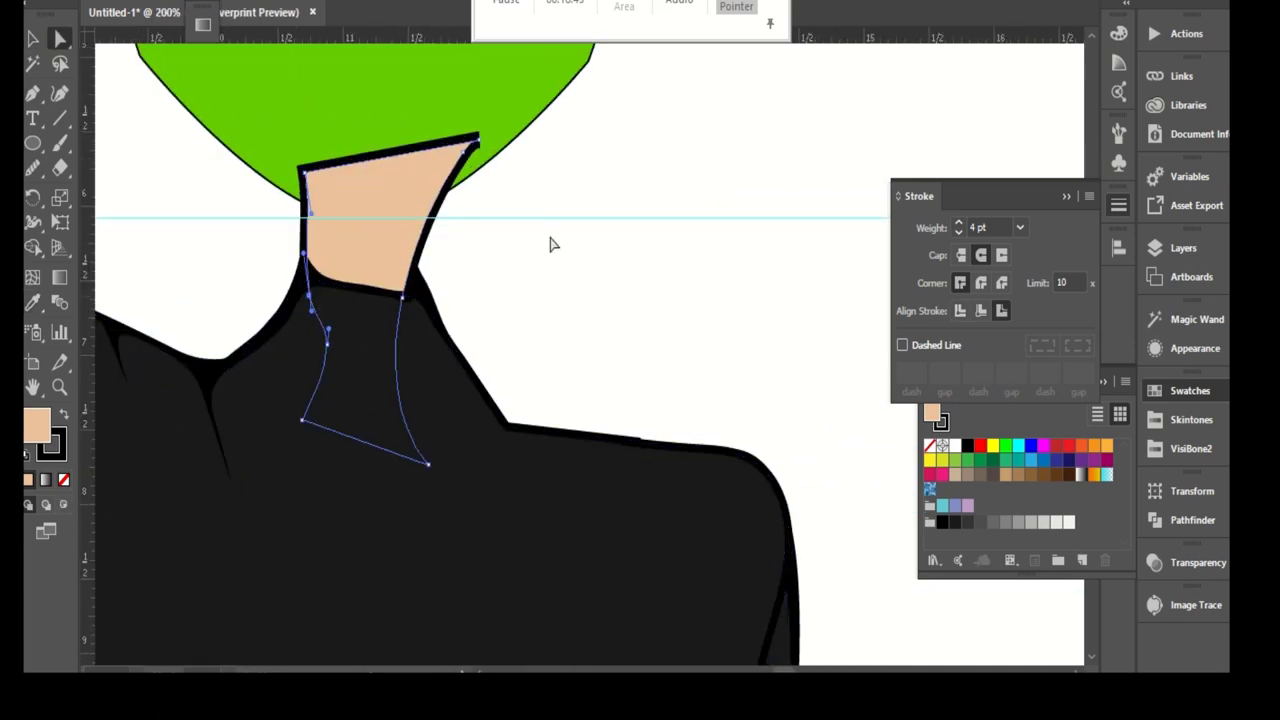
- Round off the neck's top-right corner, then cut the neck shape
drag(32, 162, 110, 191)
drag(370, 158, 488, 158)
key(v)
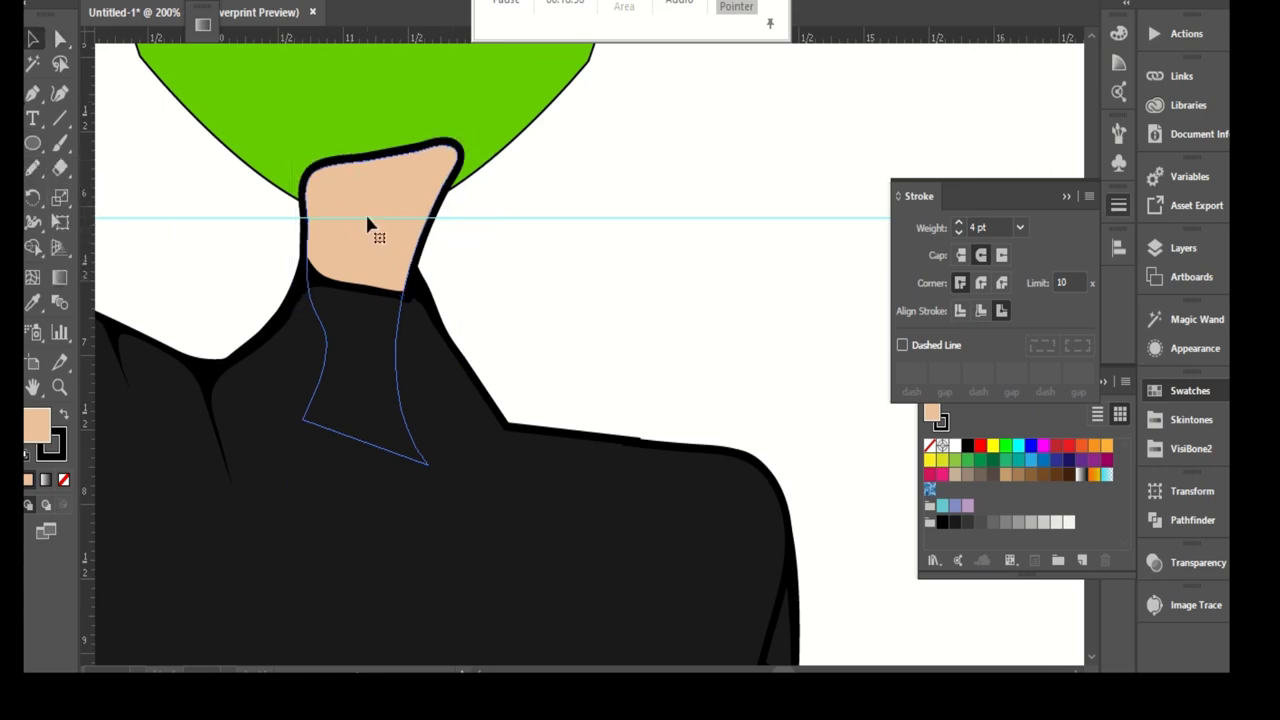
key(Delete)
- Create a new Layer 2 and drag it below Layer 1
click(1183, 248)
click(860, 270)
click(1058, 417)
mouse_move(950, 270)
mouse_down()
mouse_move(922, 303)
mouse_move(843, 314)
mouse_up()
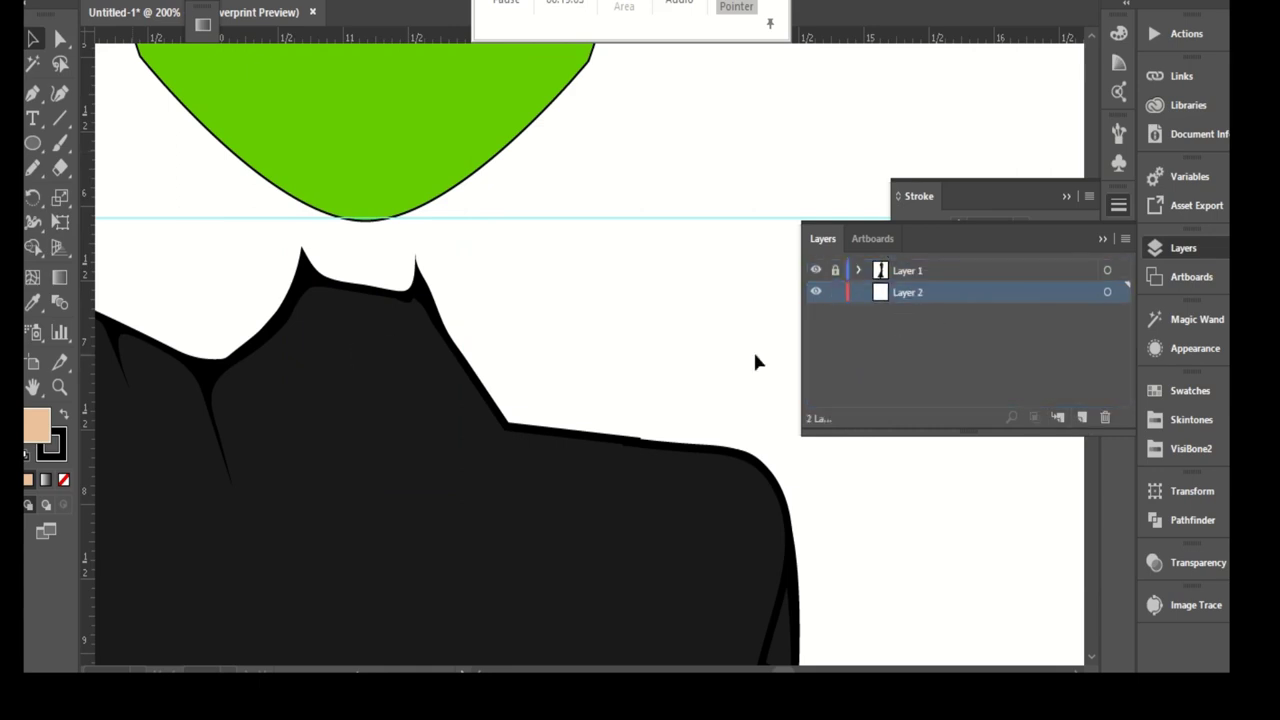
- Paste the neck in place on Layer 2 and lock Layer 2
key(ctrl+f)
click(833, 289)
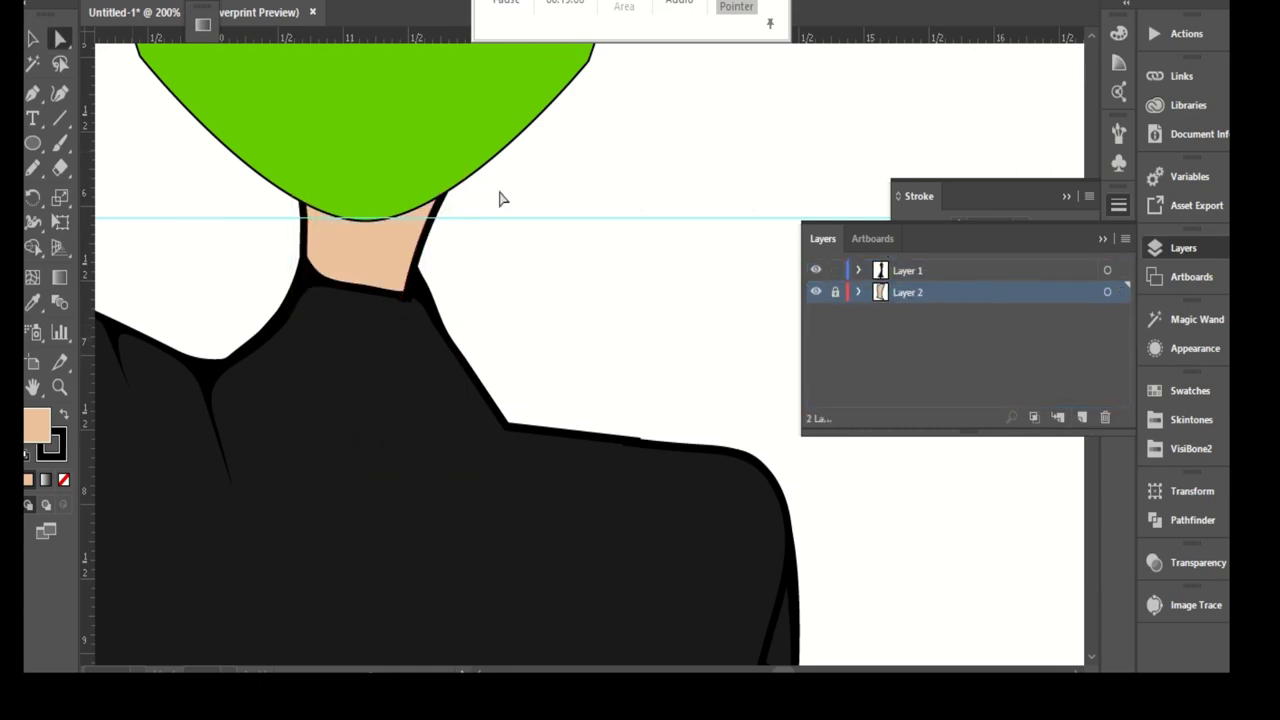
scroll(515, 210, down, 3)
scroll(525, 260, down, 1)
scroll(490, 247, down, 2)
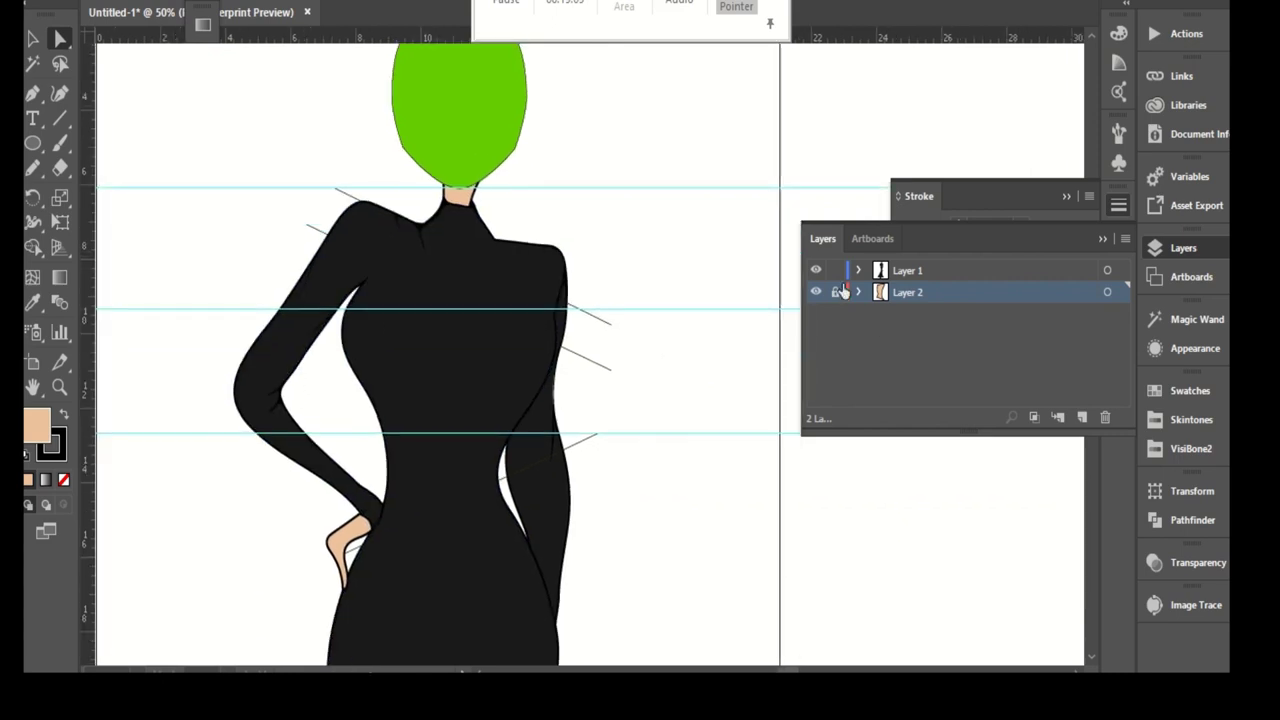
scroll(610, 472, down, 2)
scroll(565, 320, down, 1)
- Select the gown's outline path on Layer 1
key(a)
click(481, 304)
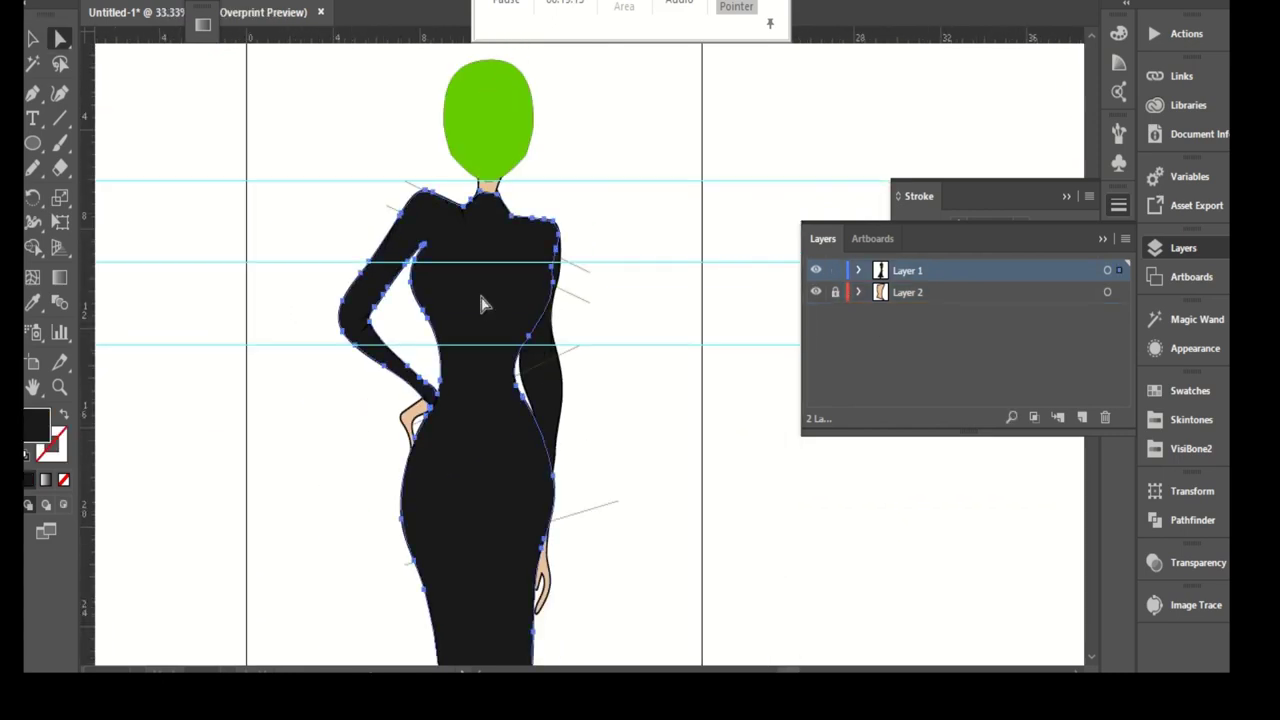
scroll(603, 388, down, 2)
key(v)
click(481, 262)
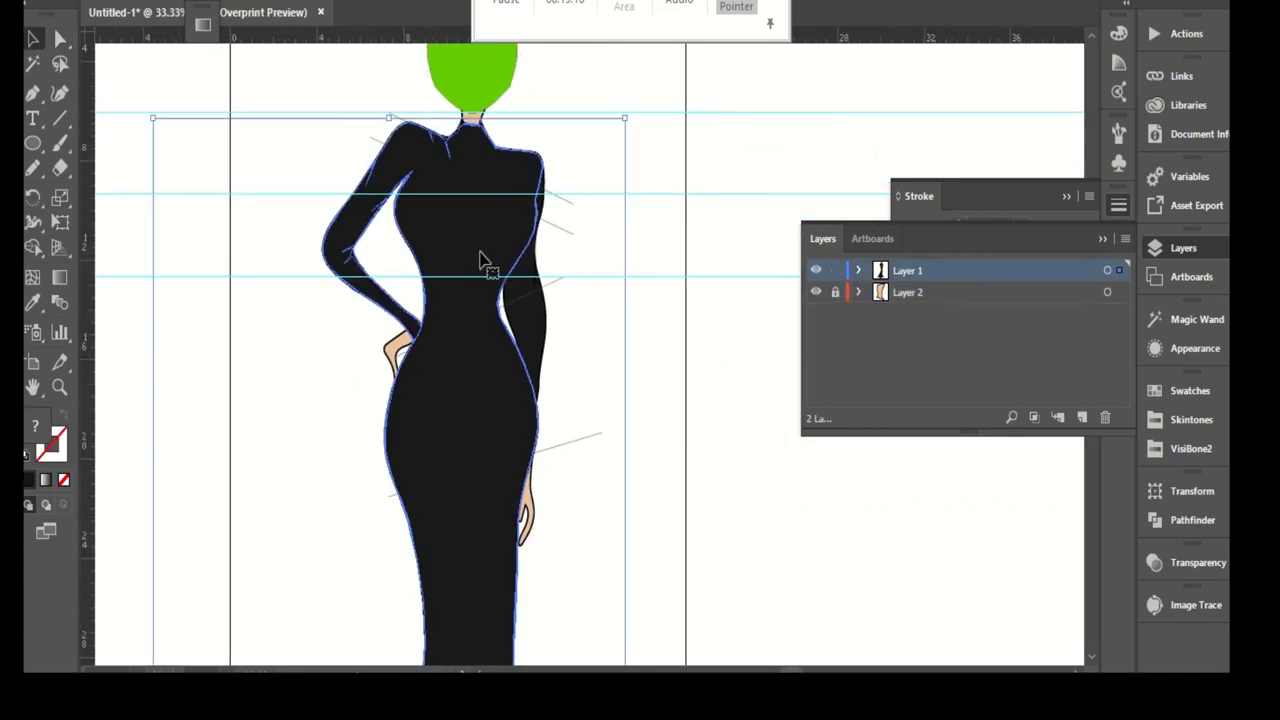
click(650, 523)
click(457, 286)
key(a)
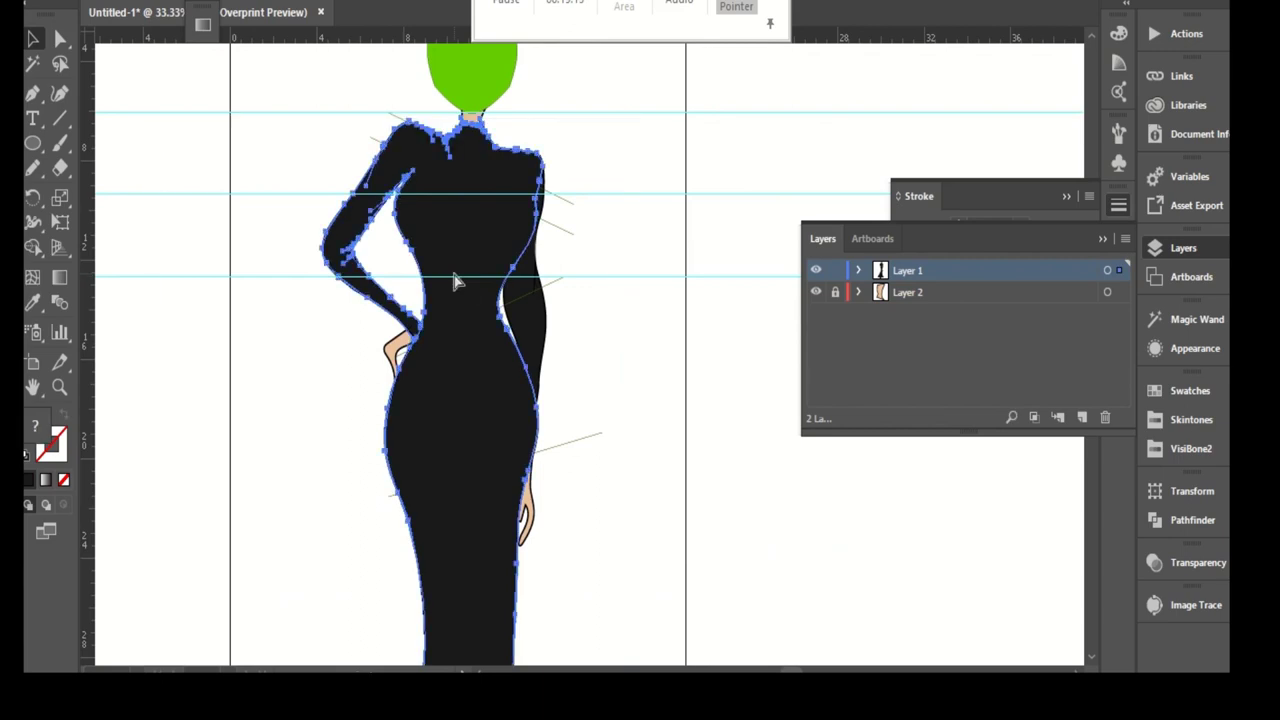
click(547, 263)
click(510, 248)
scroll(457, 229, up, 3)
- Lock Layer 1 and add a new Layer 3
click(835, 270)
click(1082, 417)
scroll(543, 297, down, 3)
- Paste a copy of the gown outline in place on Layer 3
key(ctrl+f)
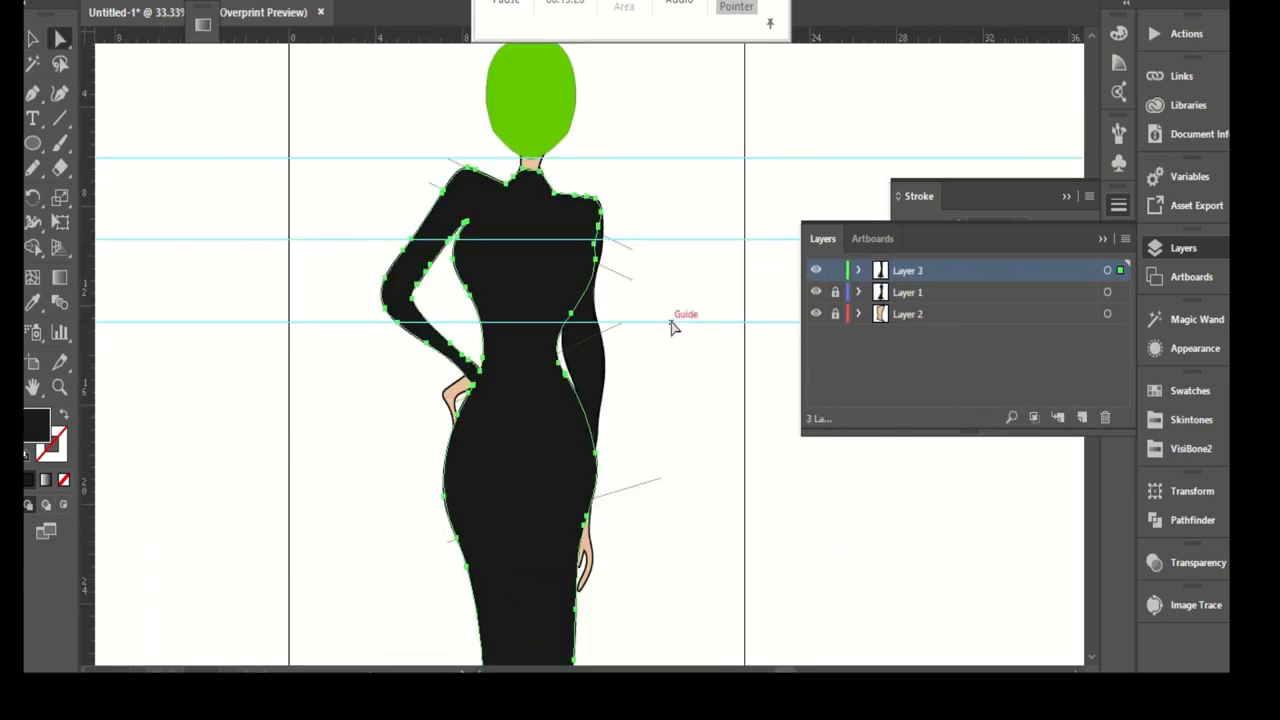
scroll(491, 443, up, 2)
scroll(56, 307, down, 2)
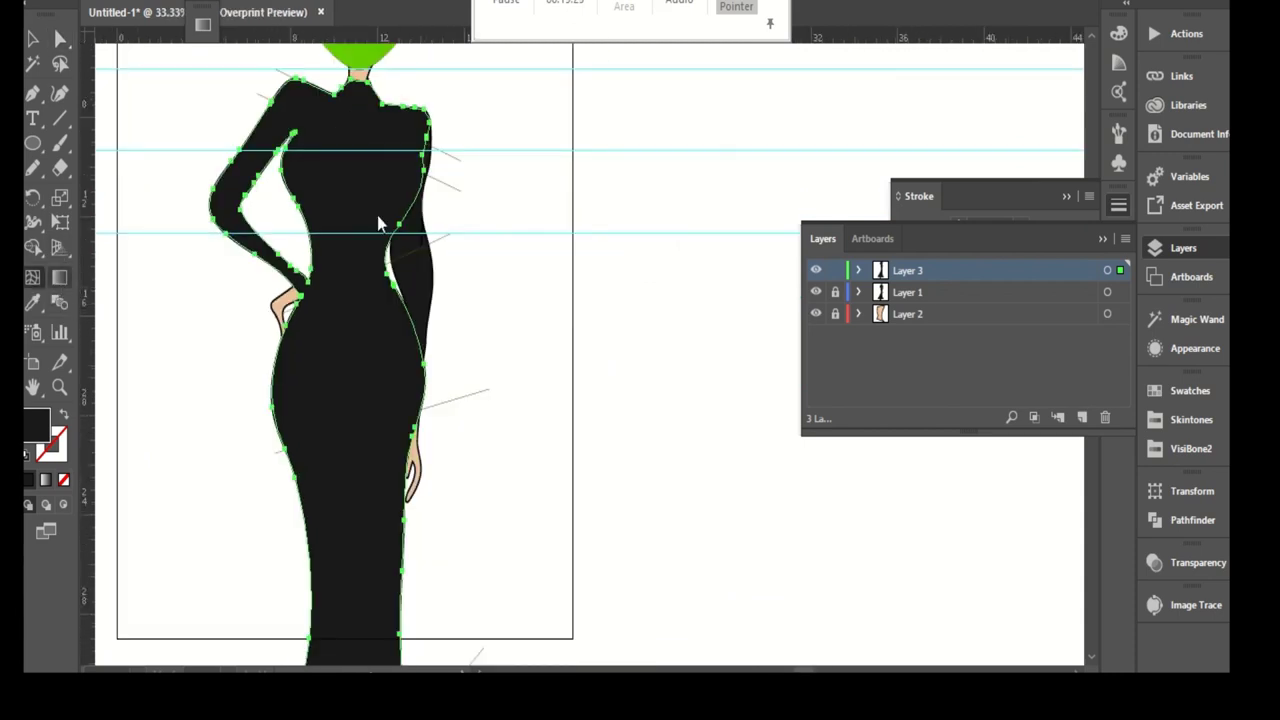
scroll(371, 191, down, 1)
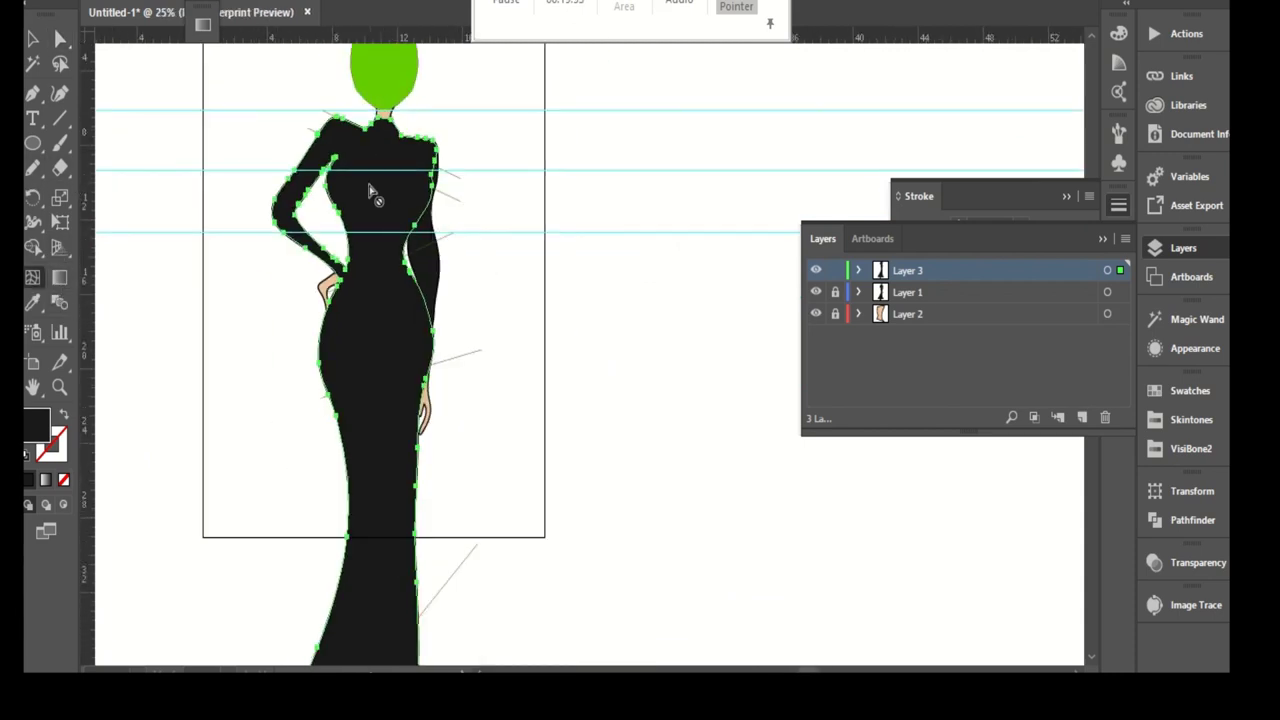
scroll(371, 191, up, 1)
scroll(363, 186, down, 1)
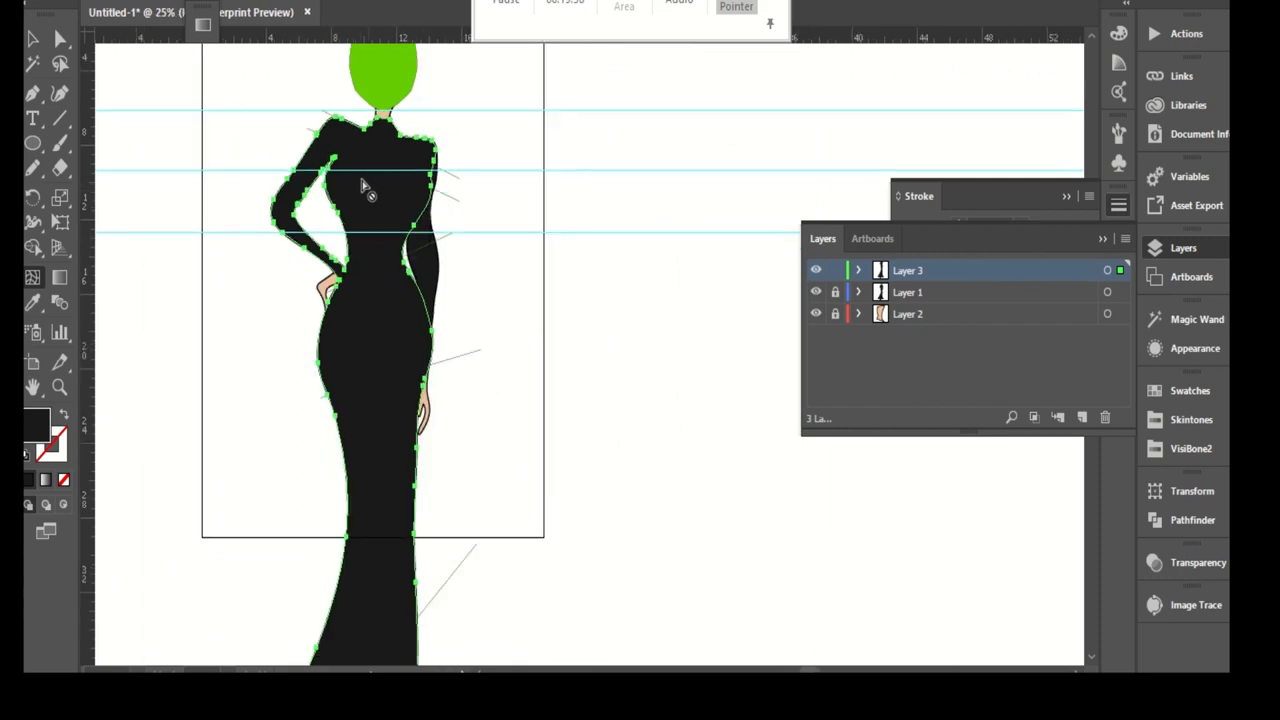
scroll(414, 194, up, 2)
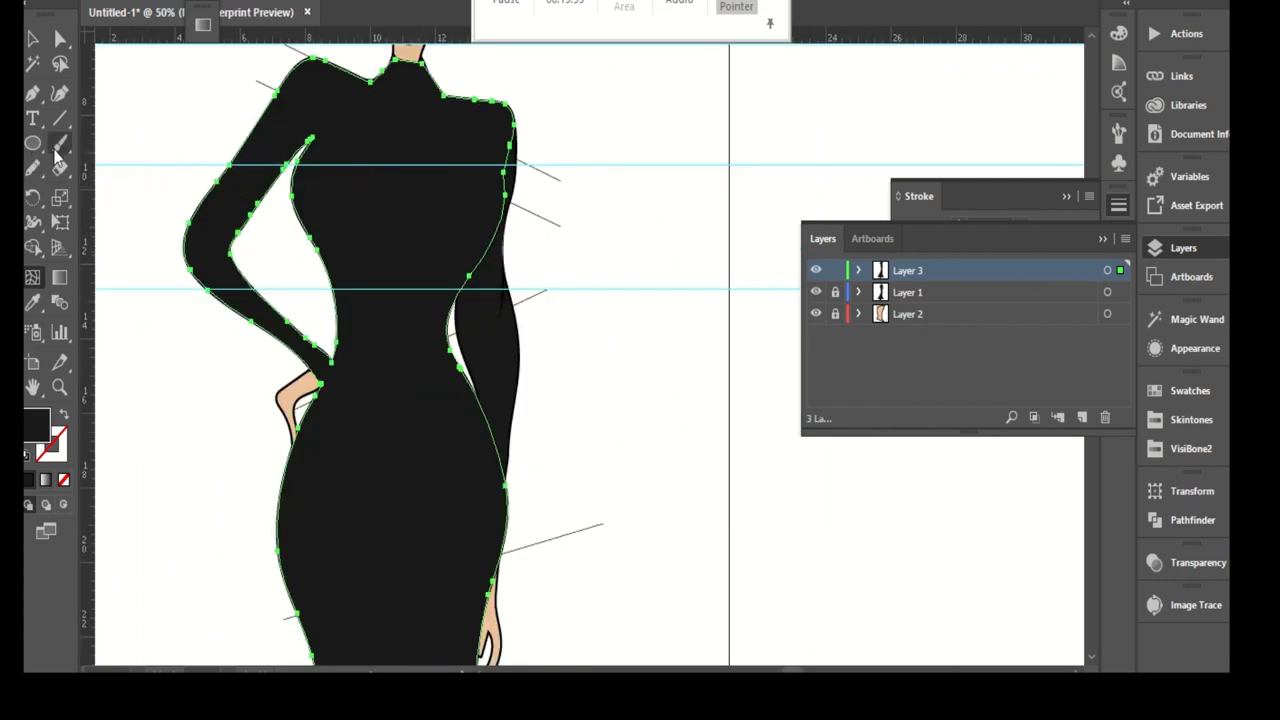
- Fill the gown copy with a gray swatch from the VisiBone2 library
click(59, 37)
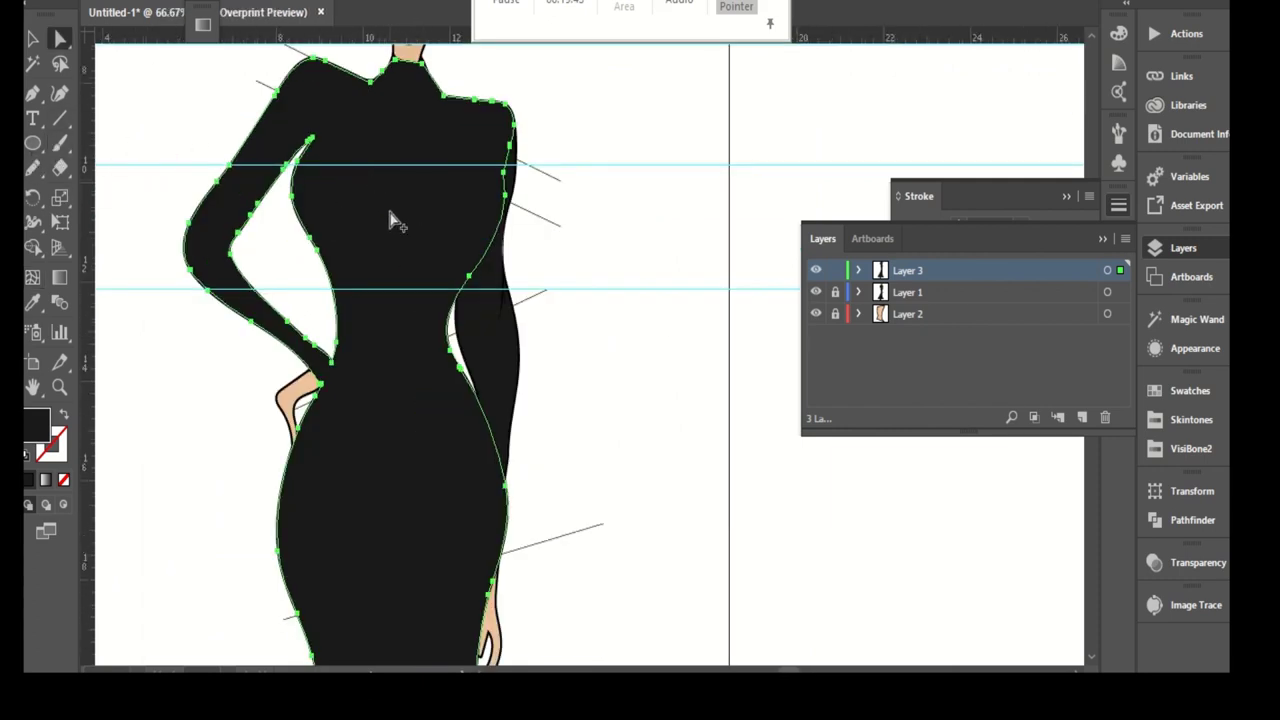
scroll(391, 214, up, 1)
click(37, 170)
click(1159, 452)
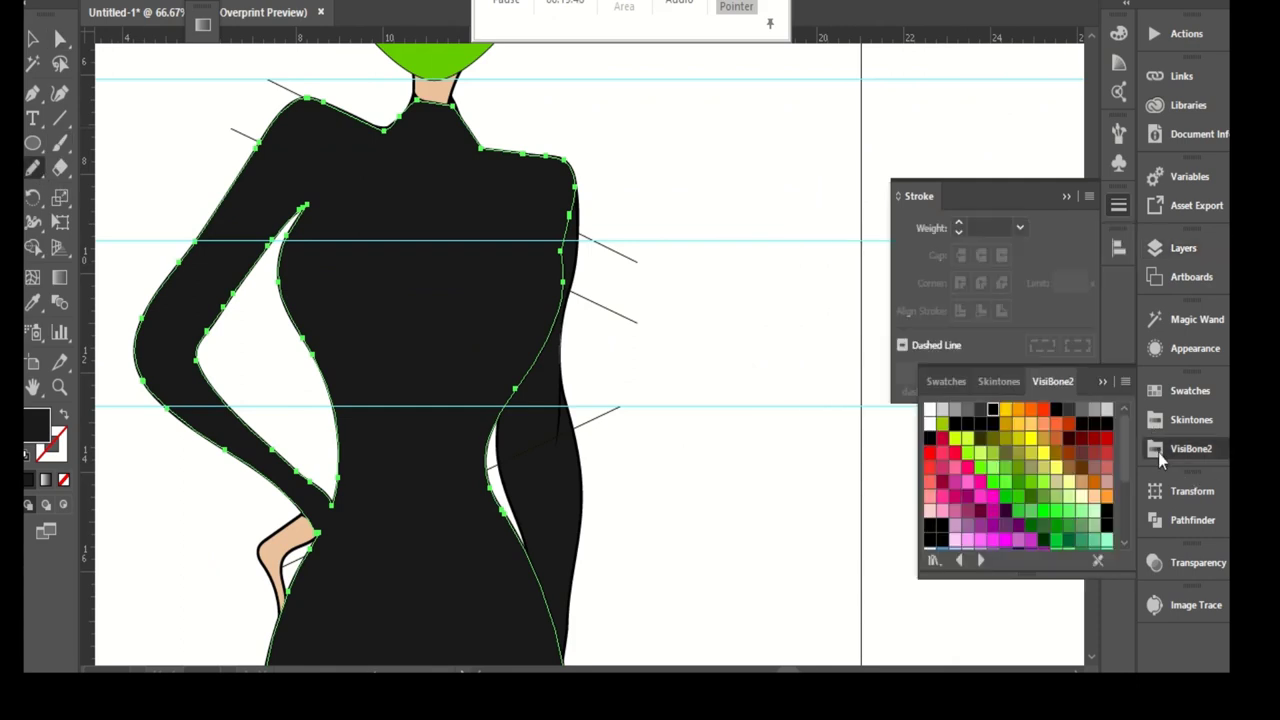
click(955, 409)
key(a)
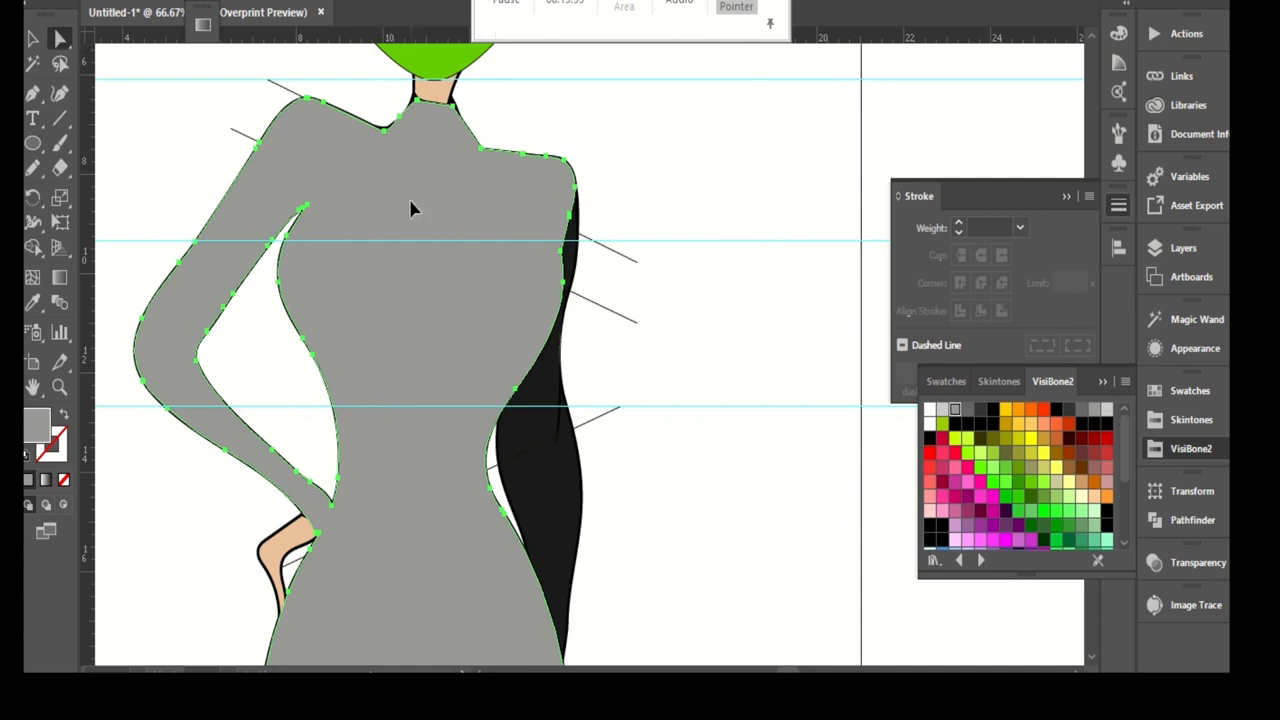
- Redraw the grey shape's neck and right shoulder edges with the Pencil tool
click(33, 168)
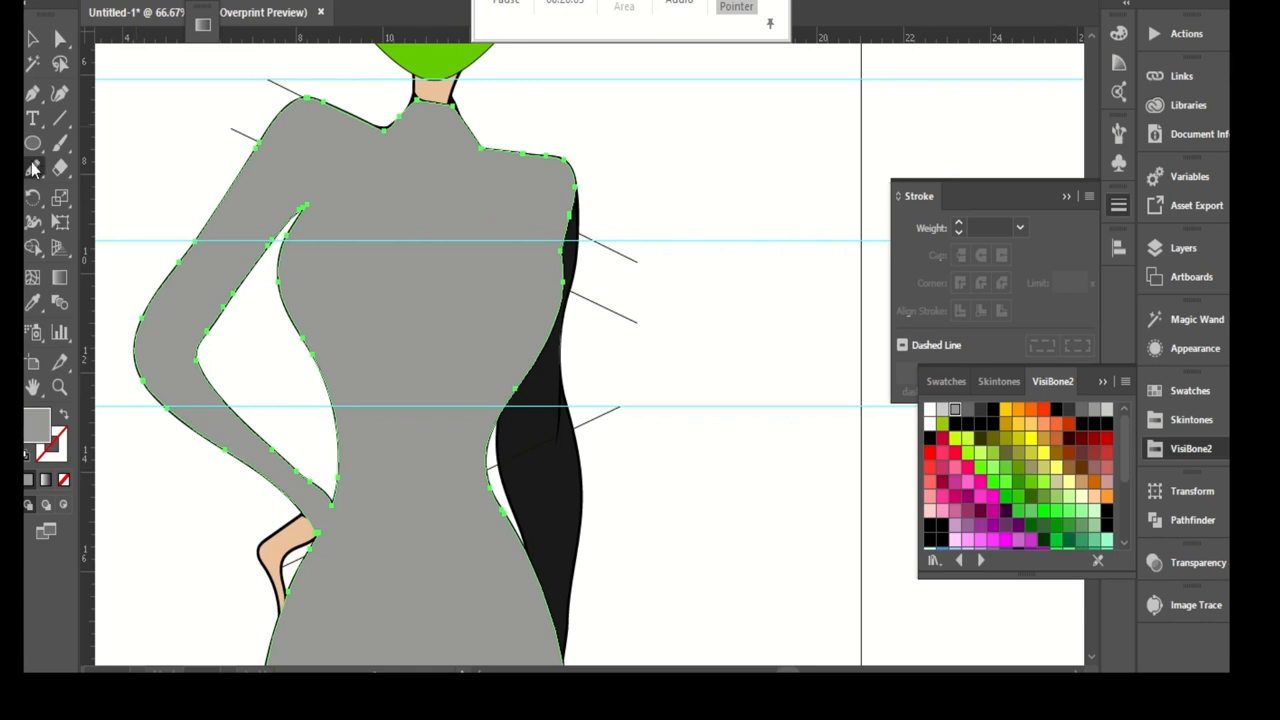
drag(533, 167, 552, 255)
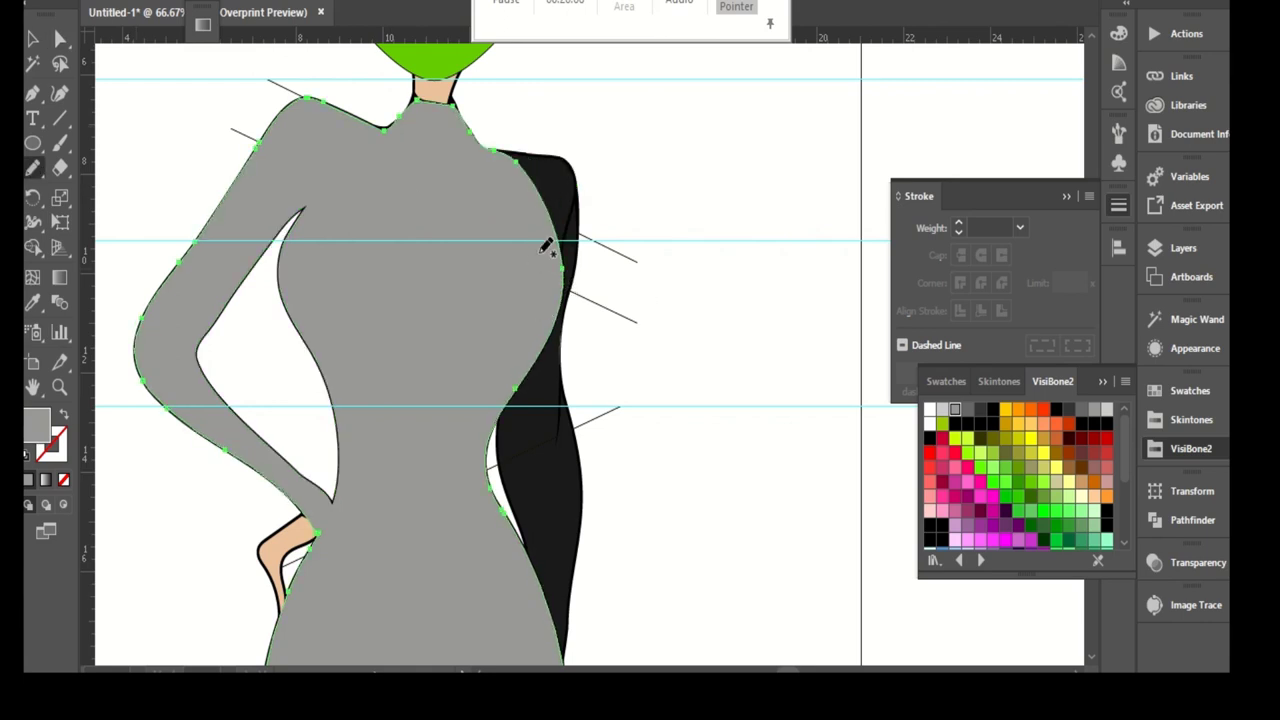
scroll(540, 236, up, 1)
scroll(575, 287, down, 1)
scroll(482, 118, up, 1)
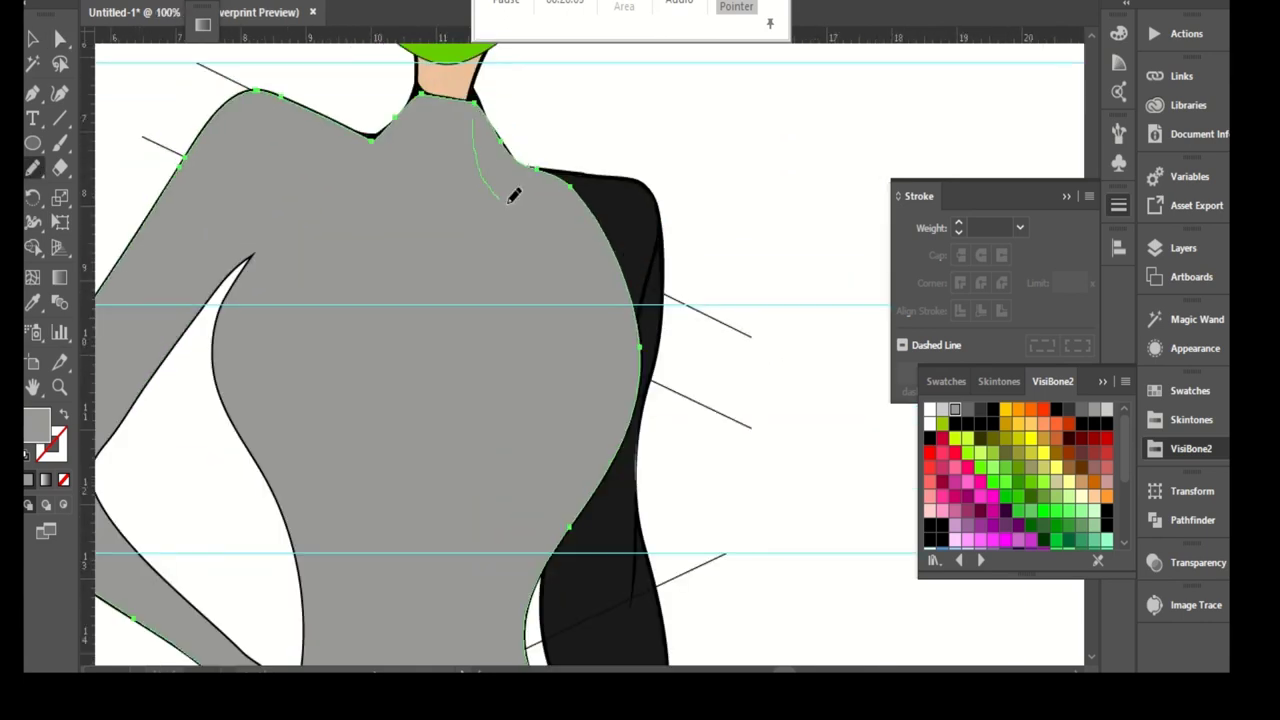
drag(493, 182, 565, 215)
scroll(600, 270, down, 1)
scroll(490, 112, up, 1)
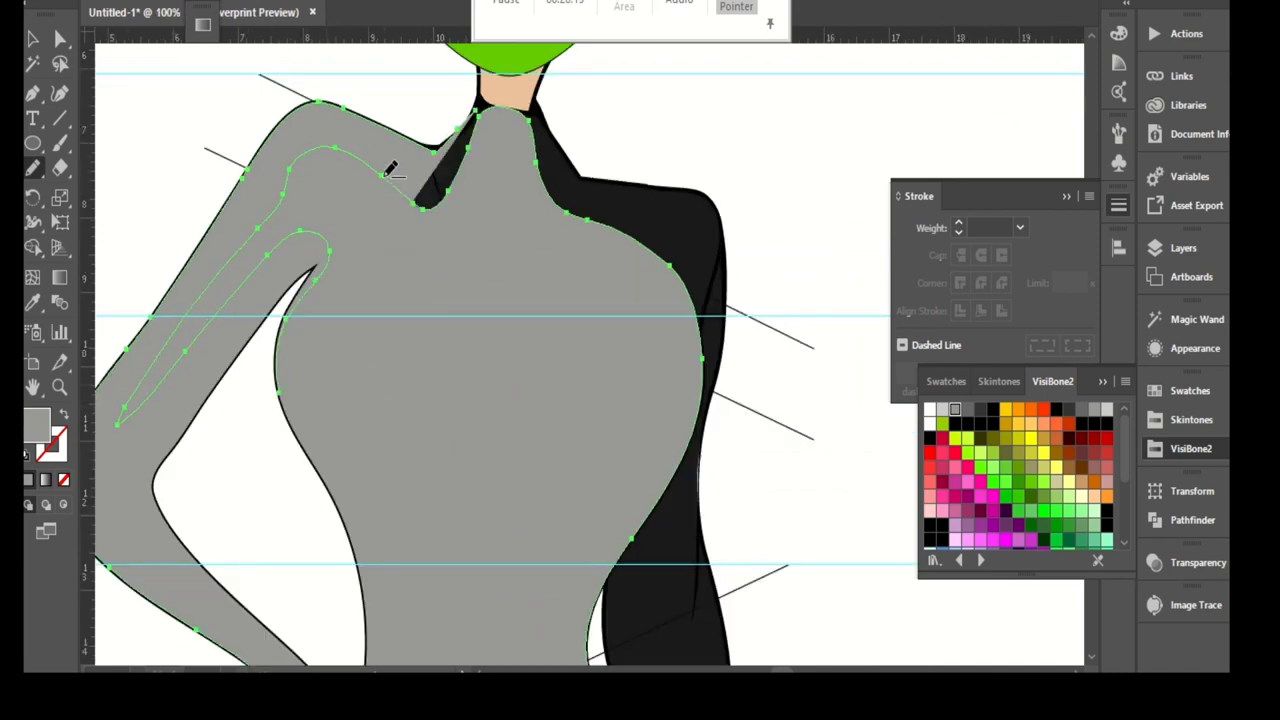
scroll(515, 110, down, 1)
scroll(520, 102, up, 1)
scroll(522, 100, up, 1)
drag(519, 104, 356, 142)
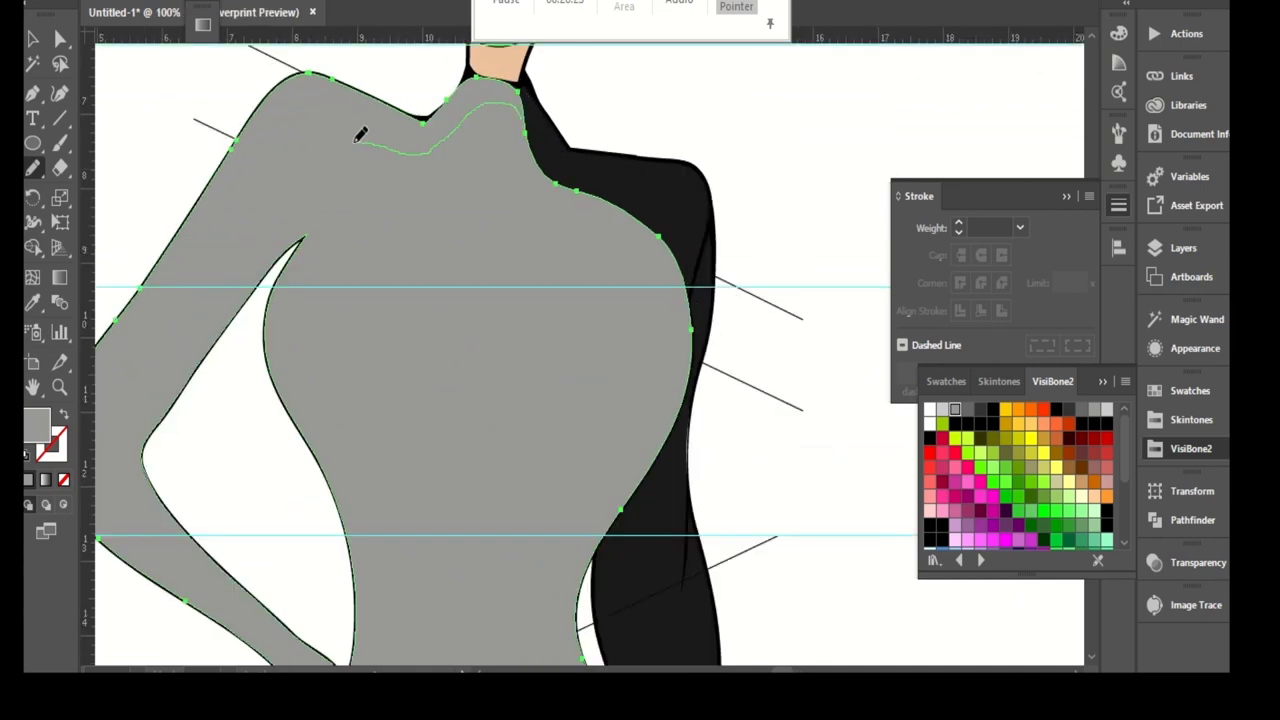
- Narrow the grey arm so a gap opens between it and the torso
drag(178, 590, 178, 590)
scroll(397, 104, down, 1)
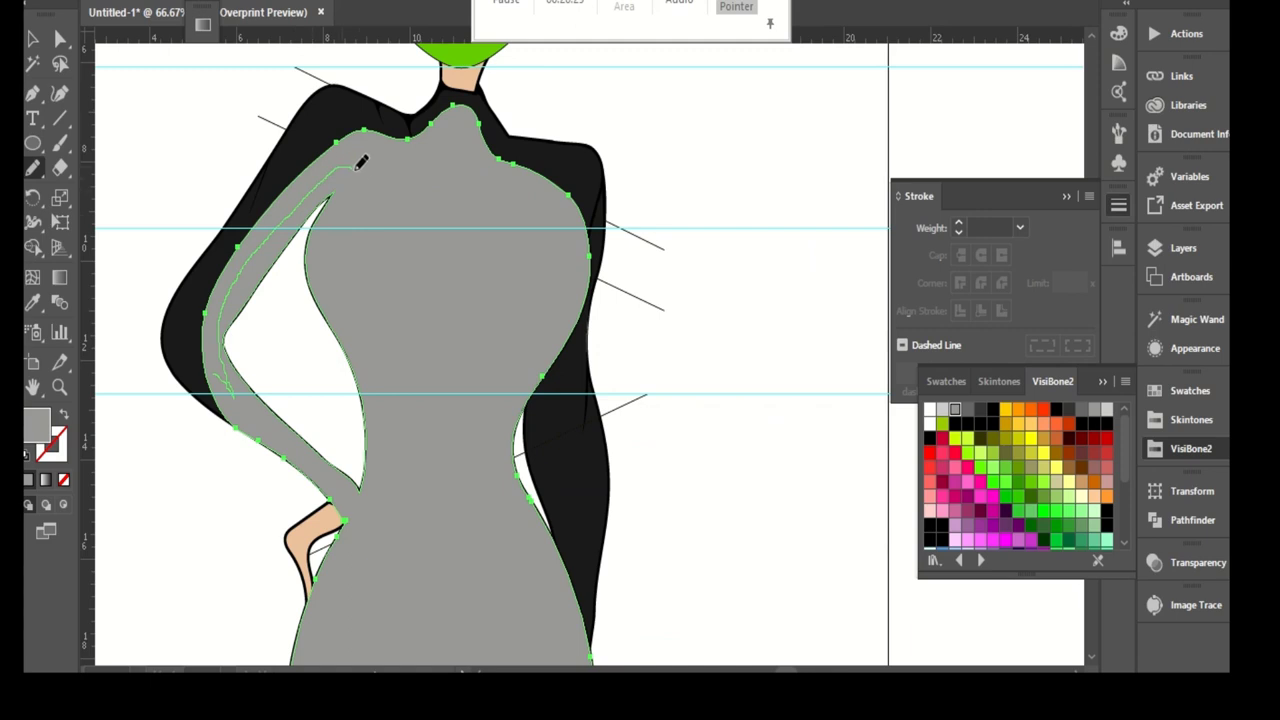
drag(308, 255, 312, 318)
scroll(228, 425, up, 1)
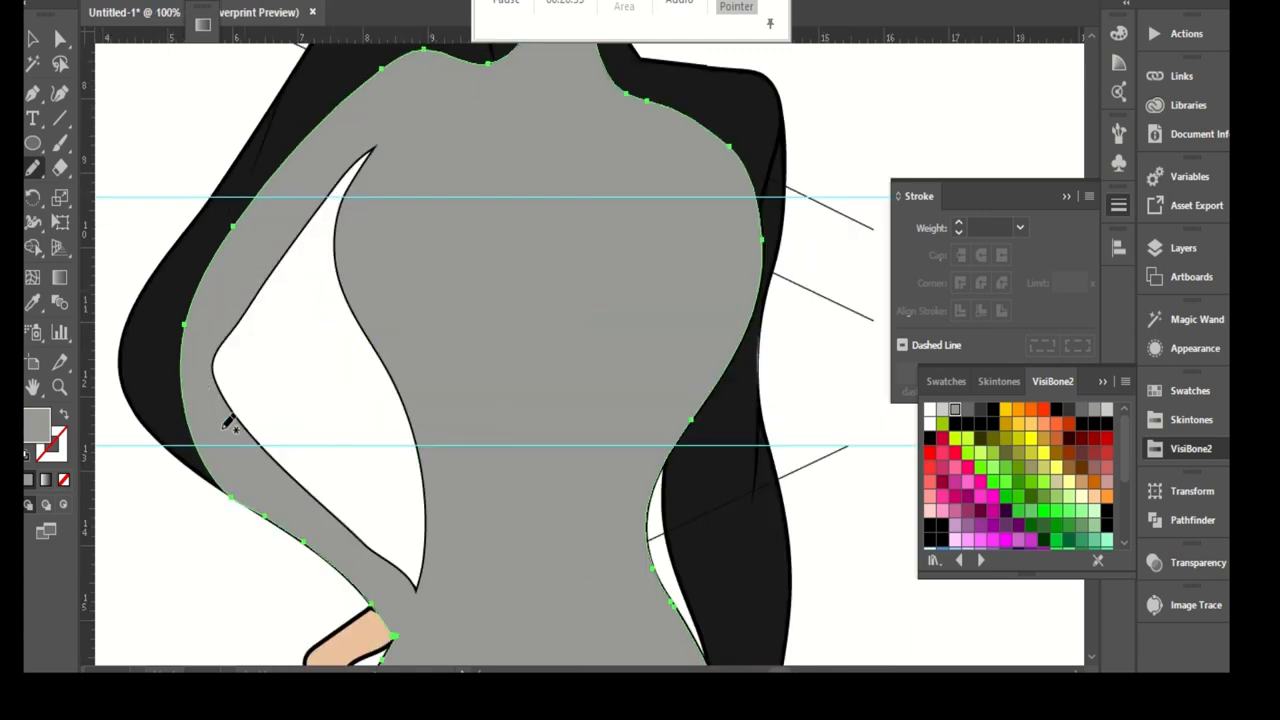
scroll(334, 449, down, 1)
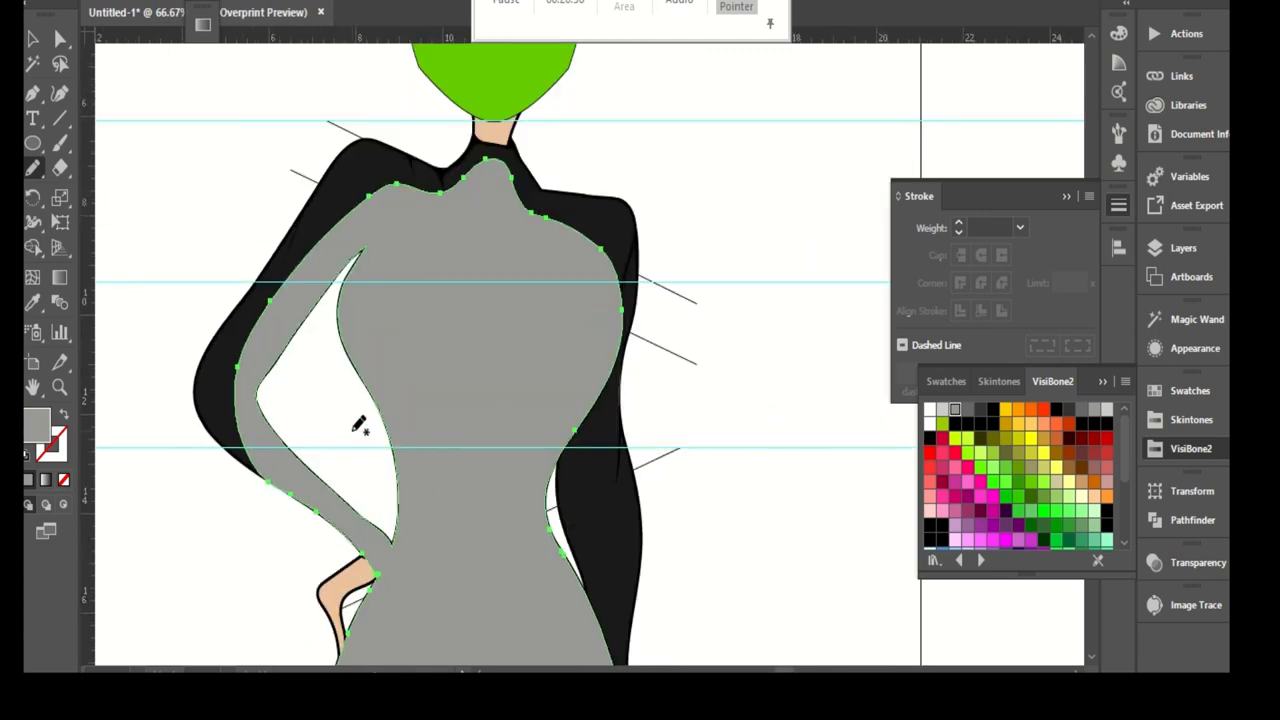
scroll(363, 423, up, 1)
- Slim the grey arm down to a thin sliver beside the black sleeve
key(shift+e)
scroll(420, 515, down, 3)
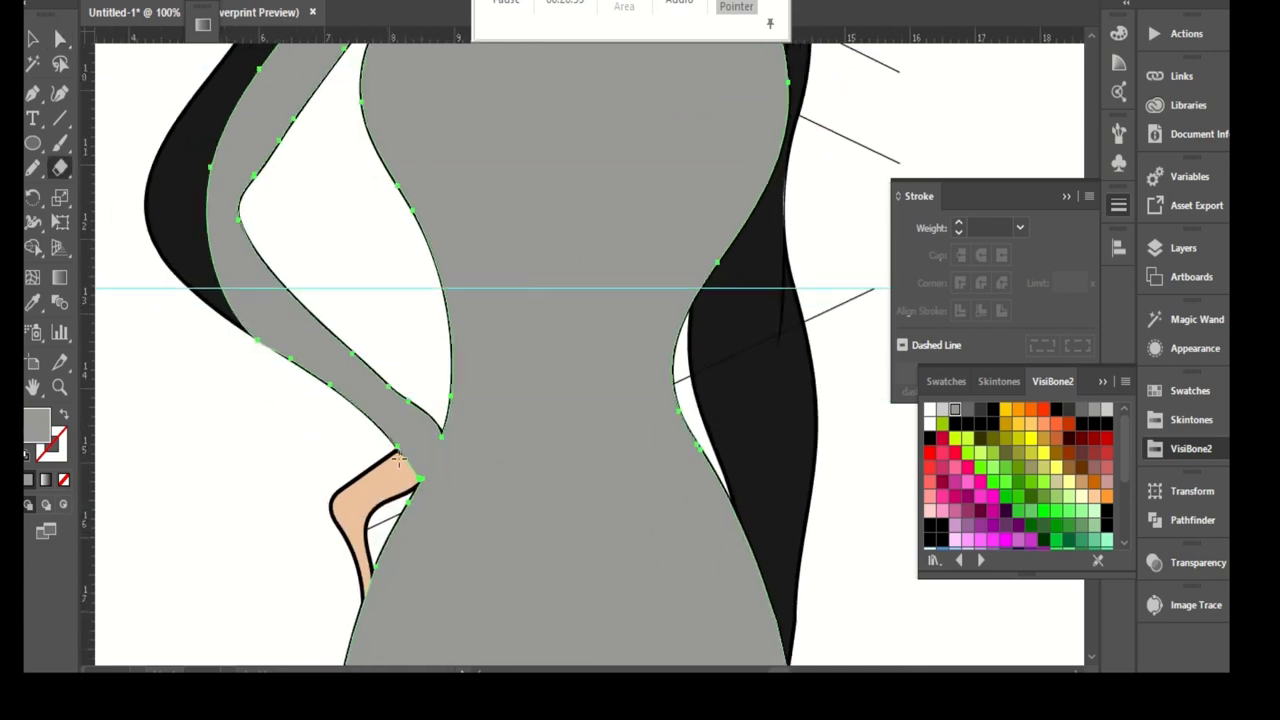
scroll(380, 410, up, 3)
key(a)
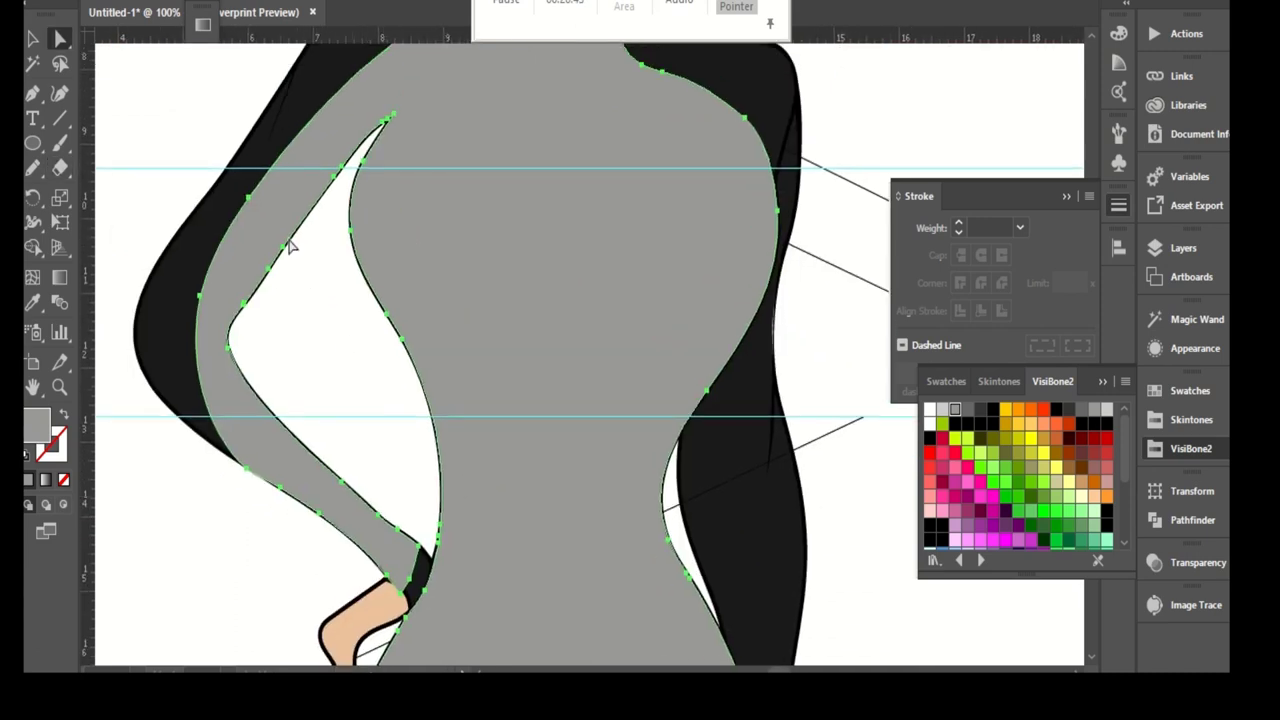
click(32, 168)
scroll(213, 280, up, 1)
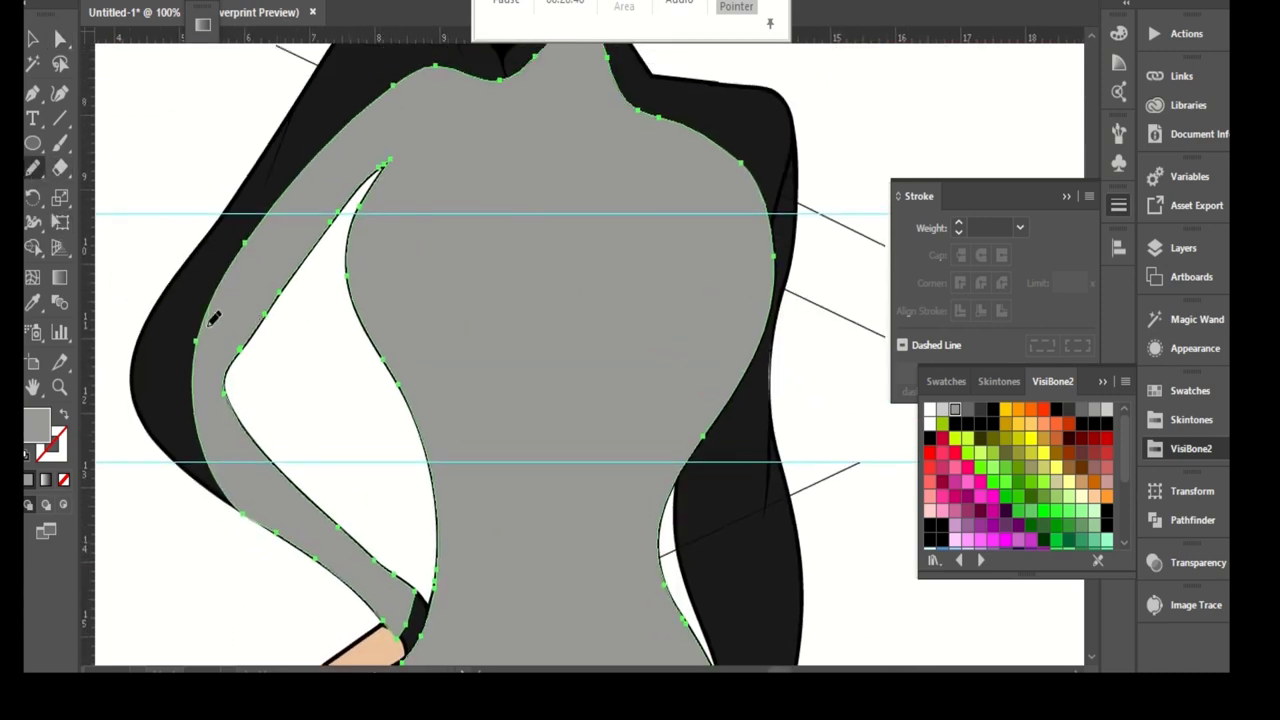
drag(358, 165, 382, 160)
scroll(320, 345, up, 3)
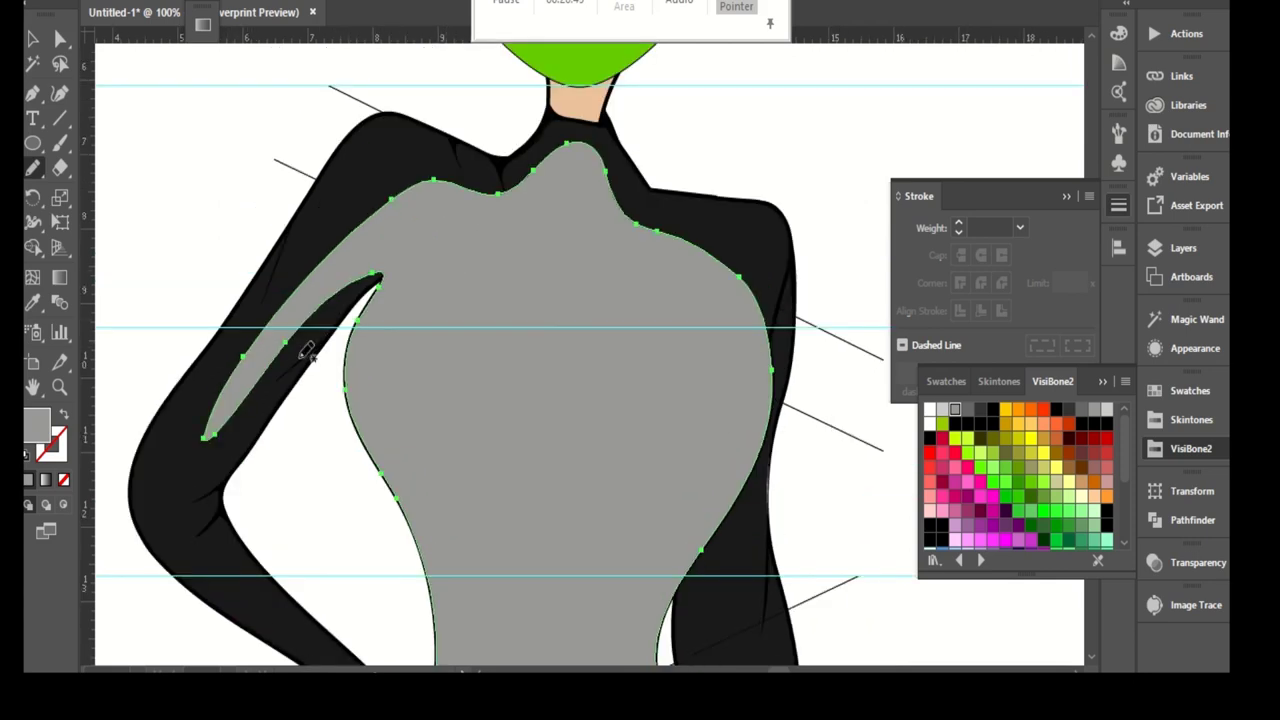
scroll(314, 178, down, 1)
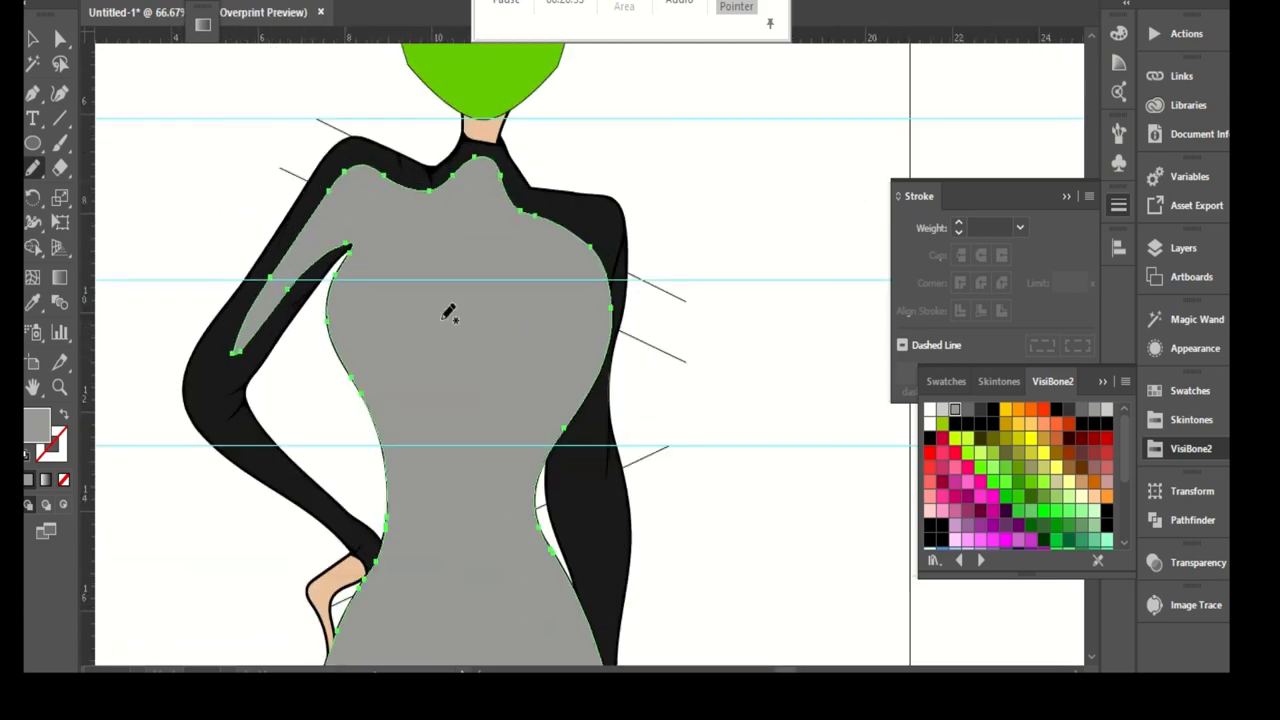
scroll(314, 178, down, 1)
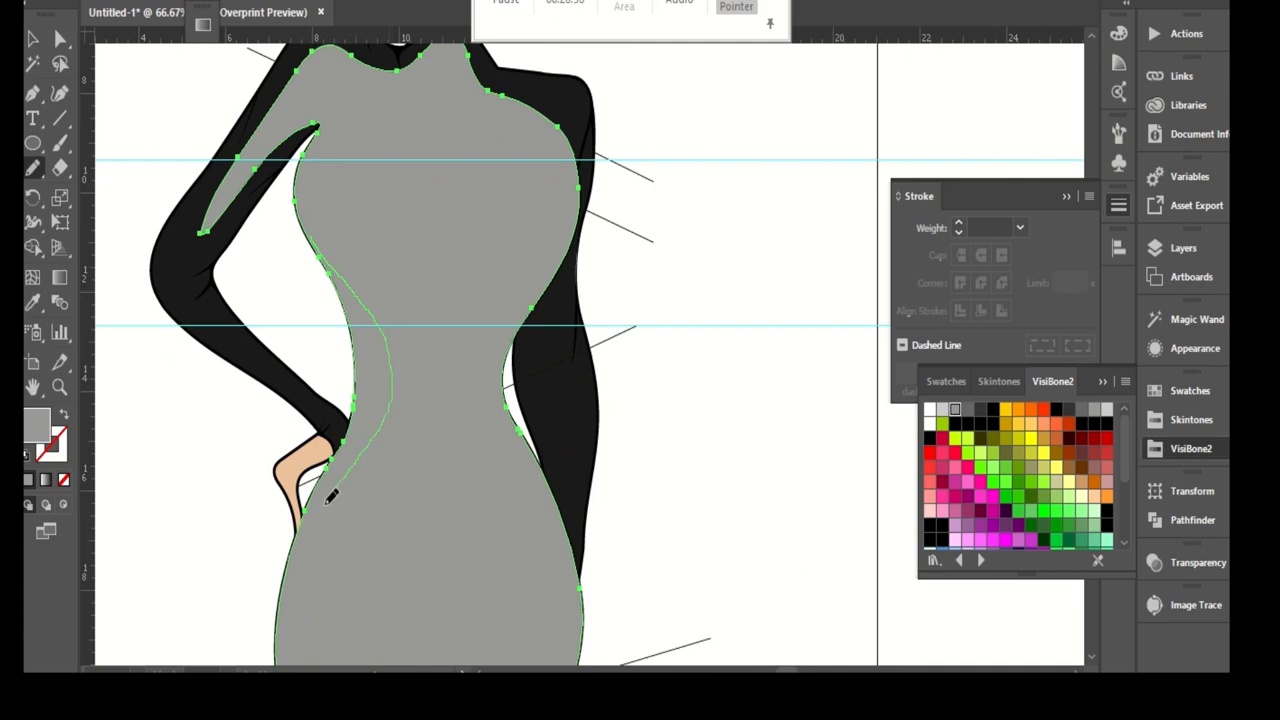
- Reshape the left edge of the grey body shape
drag(298, 588, 298, 590)
scroll(371, 303, down, 4)
scroll(371, 303, right, 1)
scroll(478, 295, down, 3)
- Redraw the grey dress shape's left edge near the waist
drag(478, 207, 480, 214)
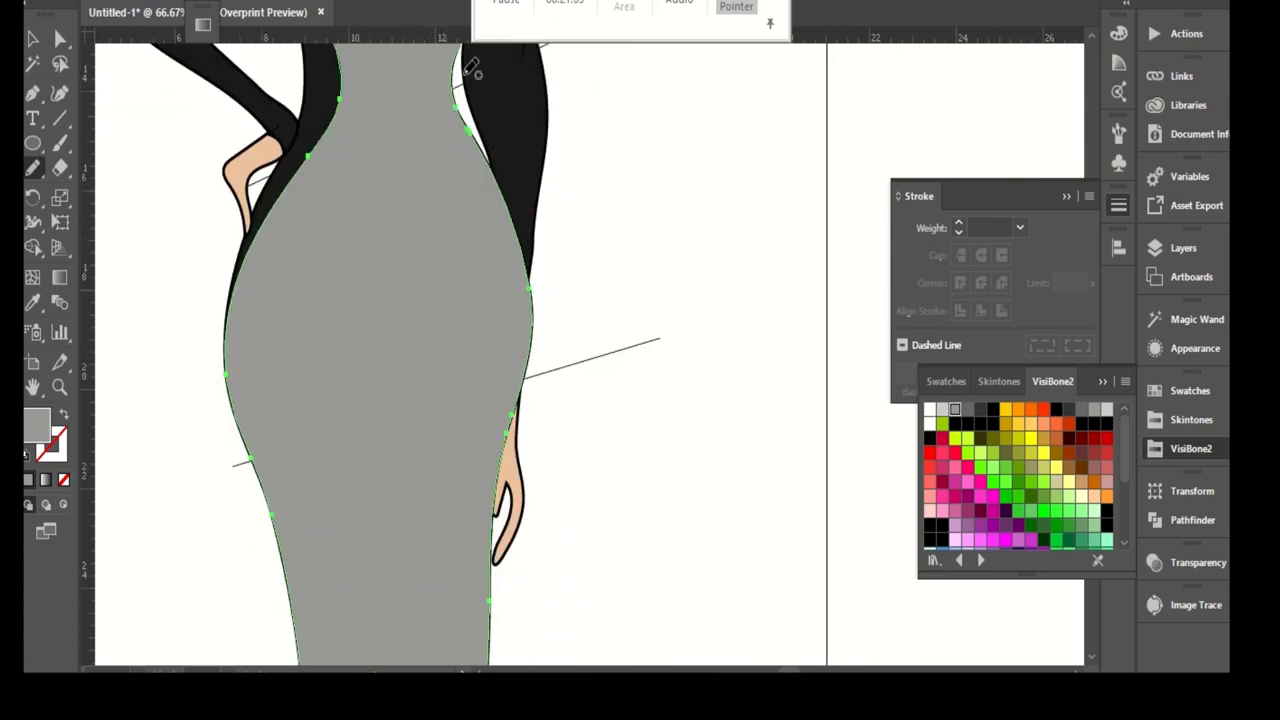
scroll(440, 251, down, 3)
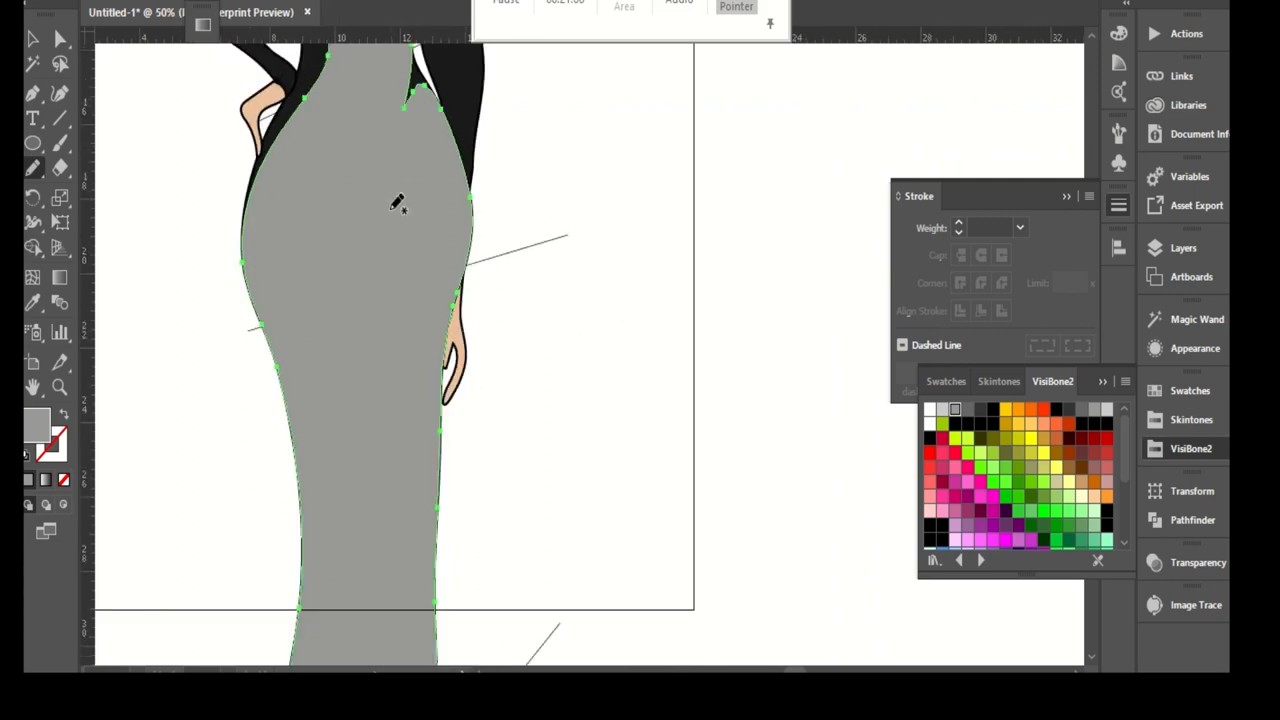
scroll(420, 172, up, 3)
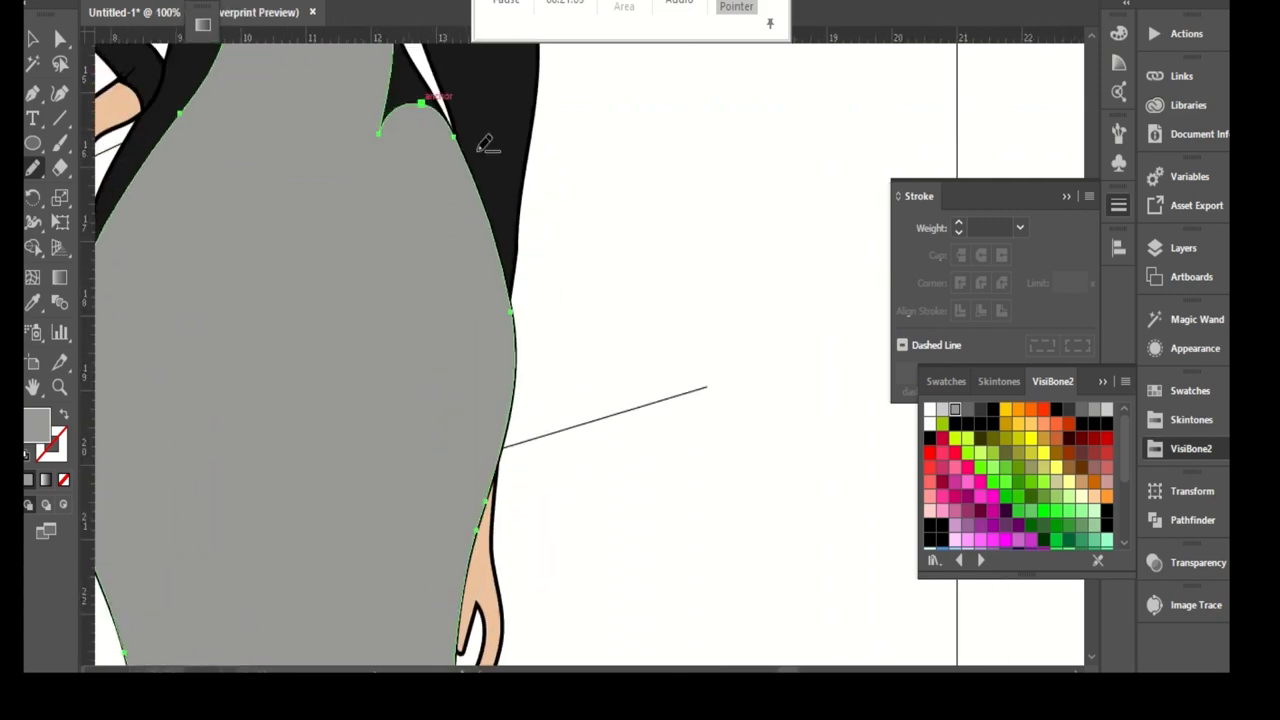
scroll(440, 115, down, 1)
scroll(423, 249, down, 1)
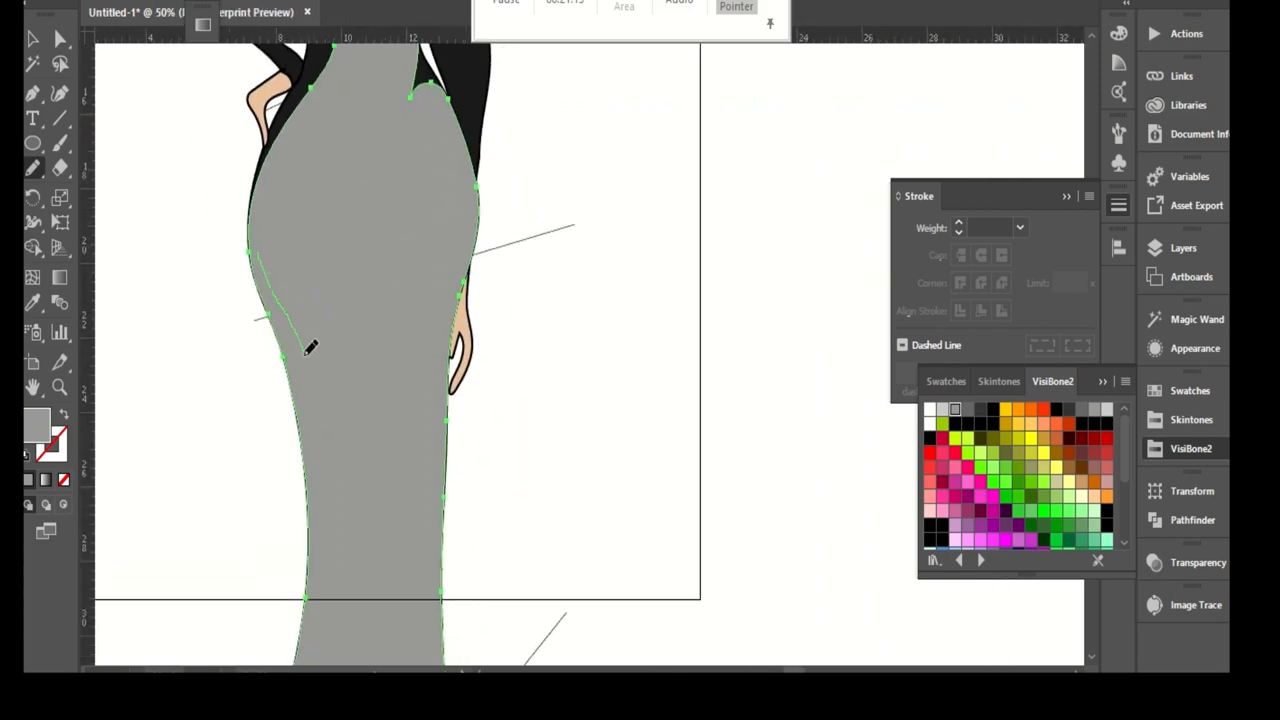
scroll(229, 327, down, 1)
scroll(299, 190, down, 1)
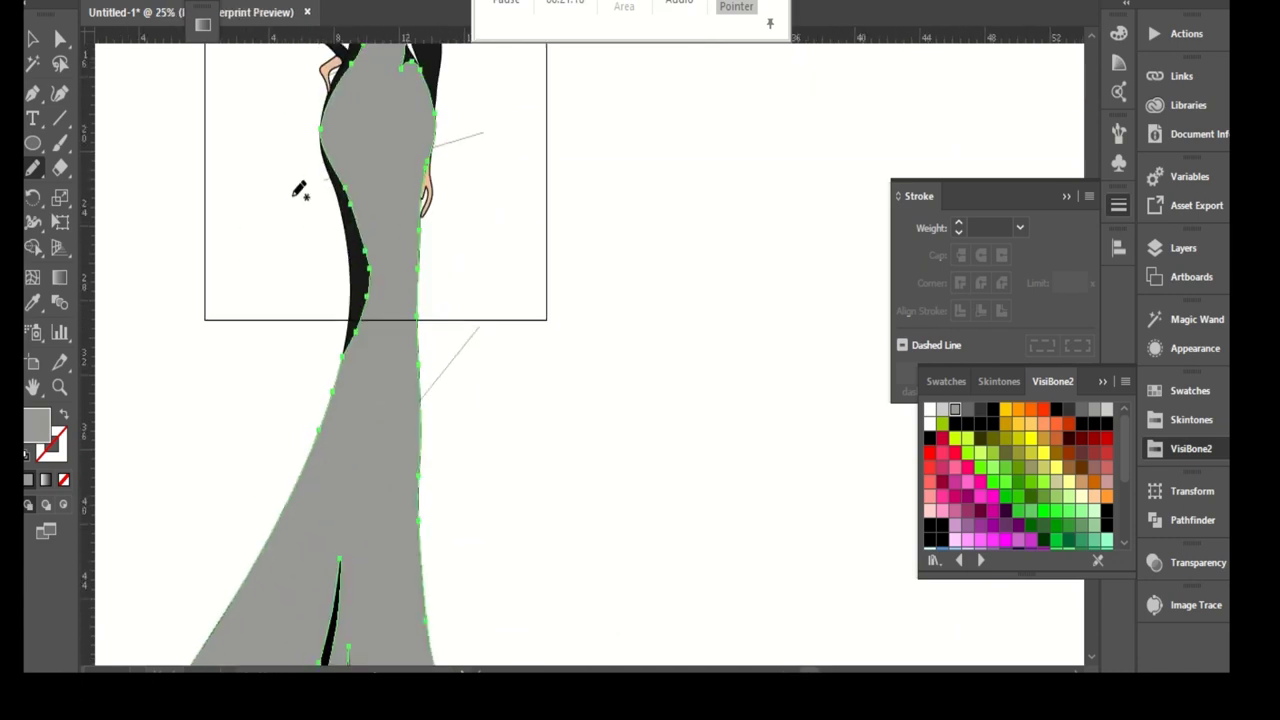
drag(362, 242, 362, 198)
drag(366, 324, 364, 328)
- Redraw the skirt's right edge and add a long fold up its right side
scroll(466, 200, down, 1)
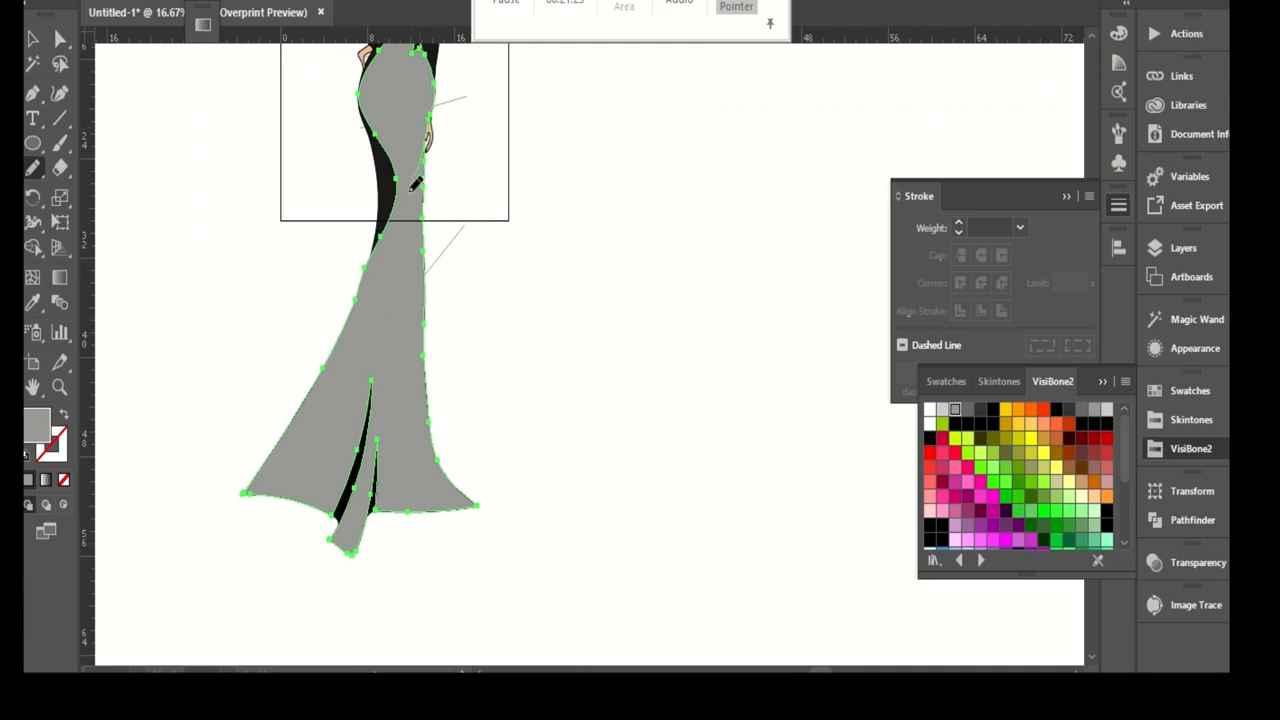
drag(403, 290, 416, 360)
scroll(440, 515, up, 1)
scroll(440, 515, up, 1)
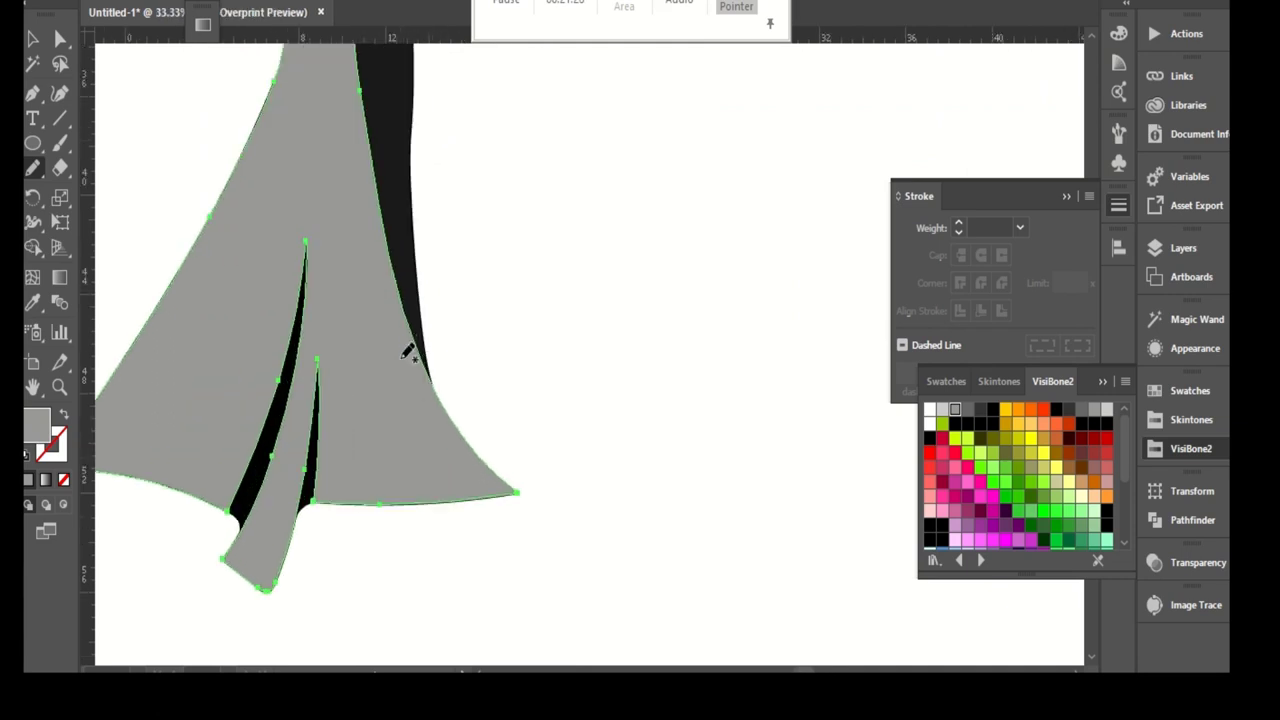
mouse_move(449, 466)
mouse_down()
mouse_move(347, 278)
mouse_move(372, 440)
mouse_move(330, 307)
mouse_move(308, 335)
mouse_up()
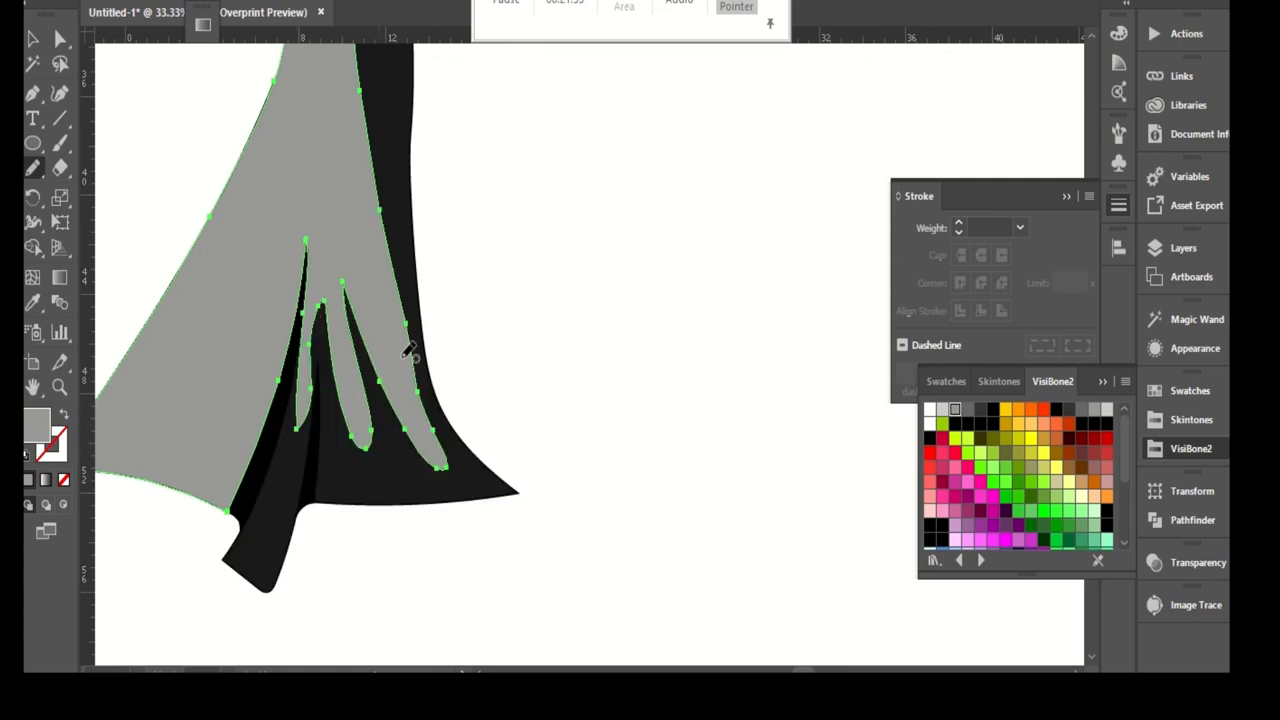
drag(408, 348, 480, 463)
- Draw a new fold down the skirt's right side and trace the inner hem folds
mouse_move(32, 168)
mouse_down()
mouse_move(184, 262)
mouse_move(150, 246)
mouse_up()
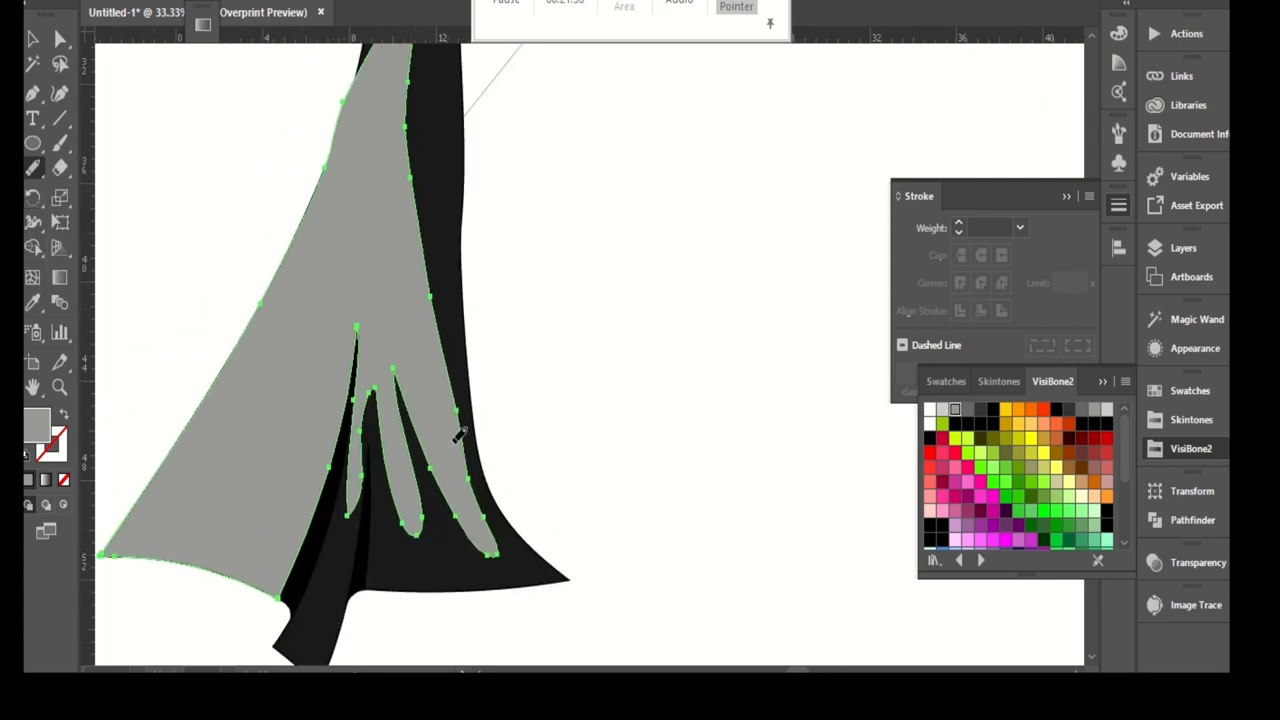
drag(32, 168, 86, 192)
drag(448, 288, 470, 485)
mouse_move(458, 556)
mouse_down()
mouse_move(378, 345)
mouse_move(431, 372)
mouse_up()
scroll(371, 377, left, 2)
scroll(371, 377, left, 2)
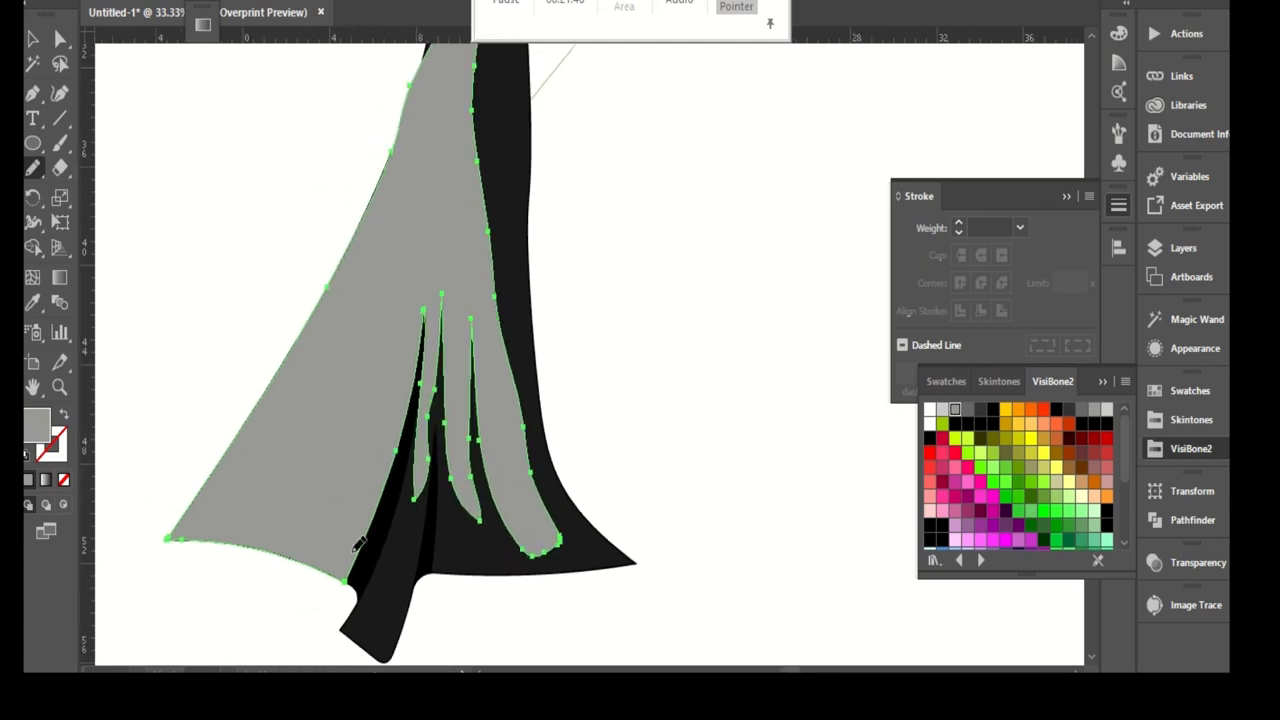
- Reshape the grey skirt's left edge and view the whole figure
drag(301, 503, 400, 254)
scroll(389, 417, up, 3)
scroll(362, 452, up, 1)
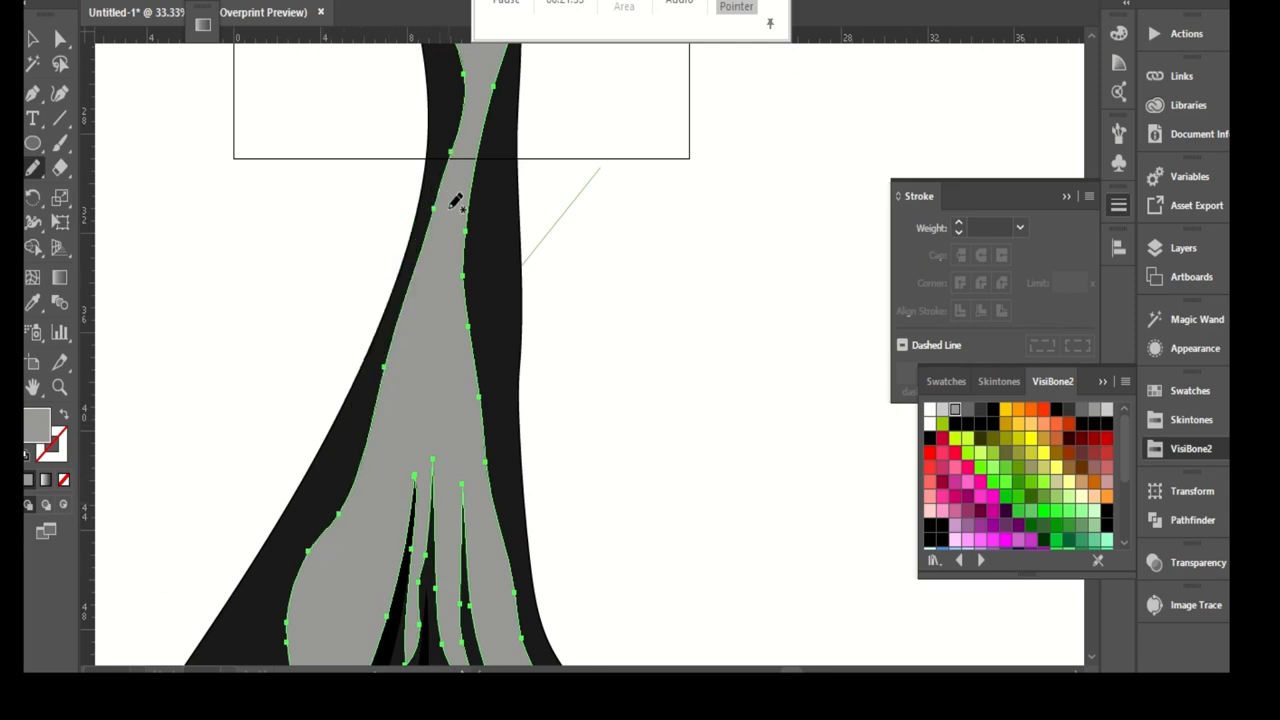
scroll(586, 277, down, 3)
scroll(550, 400, up, 2)
scroll(511, 512, up, 4)
scroll(437, 70, down, 2)
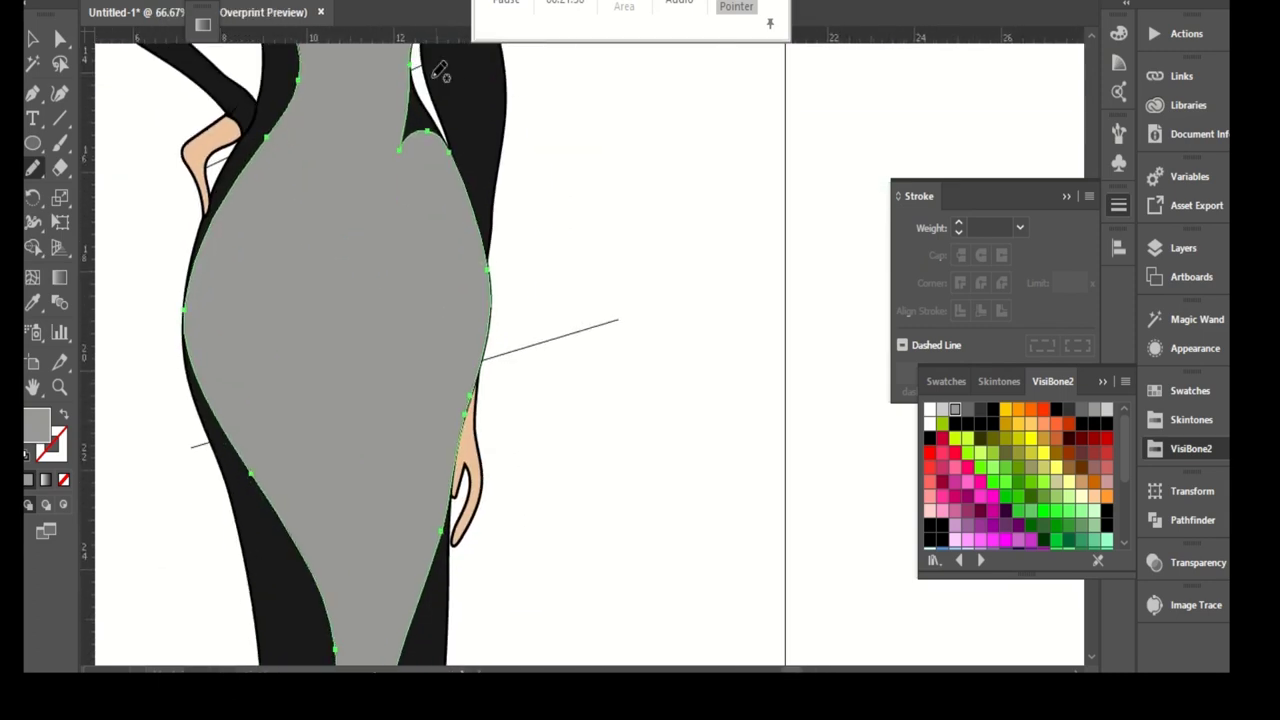
scroll(467, 393, down, 2)
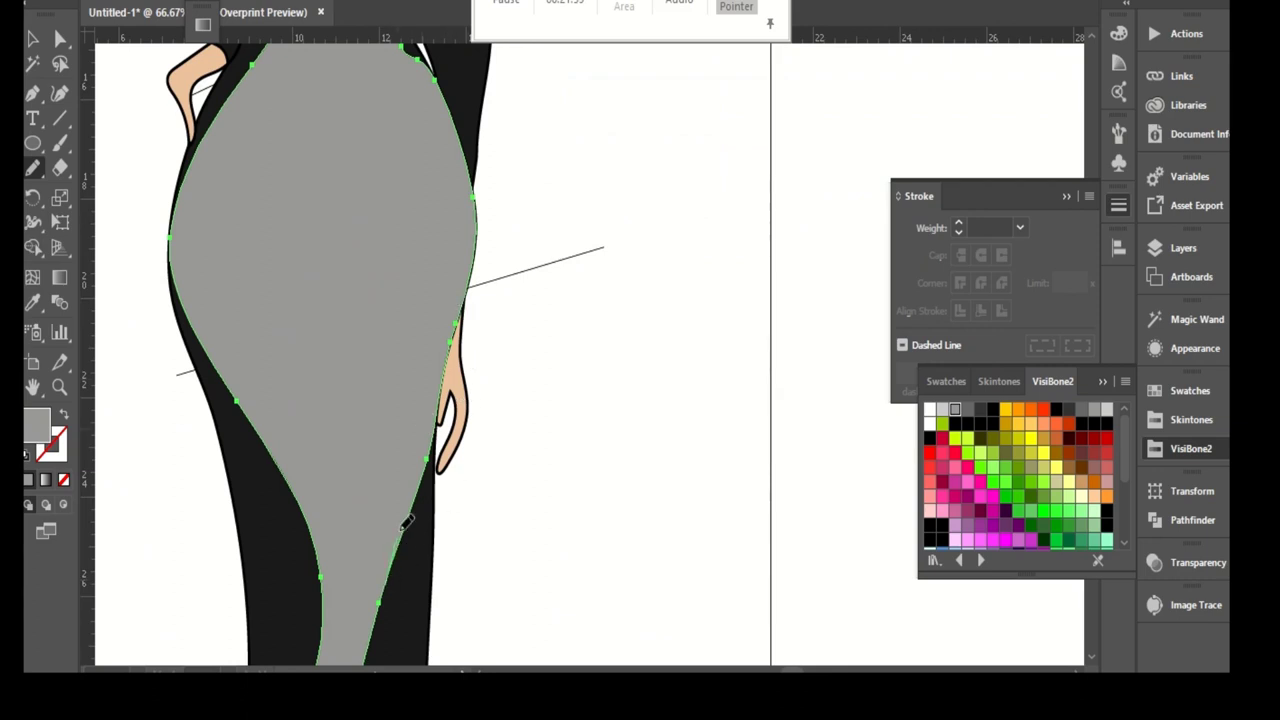
scroll(423, 327, down, 2)
scroll(494, 372, down, 2)
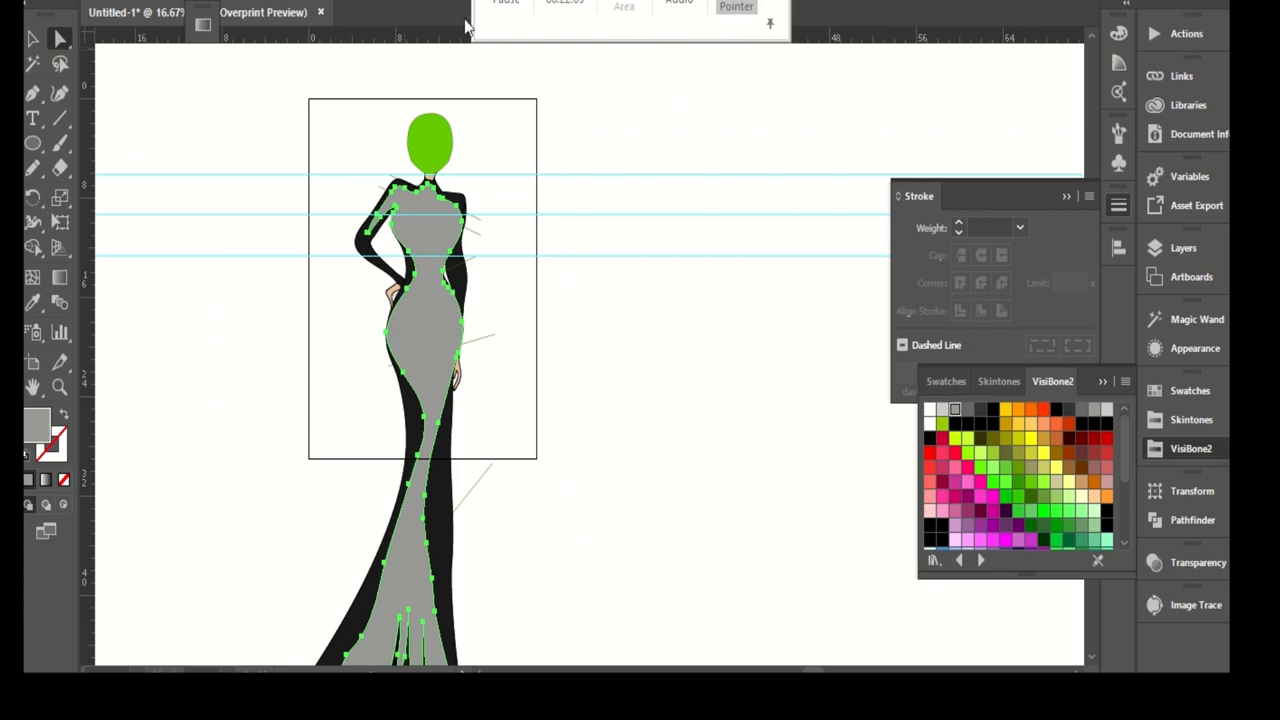
- Lower the grey highlight shape's opacity to 28%
scroll(608, 74, up, 1)
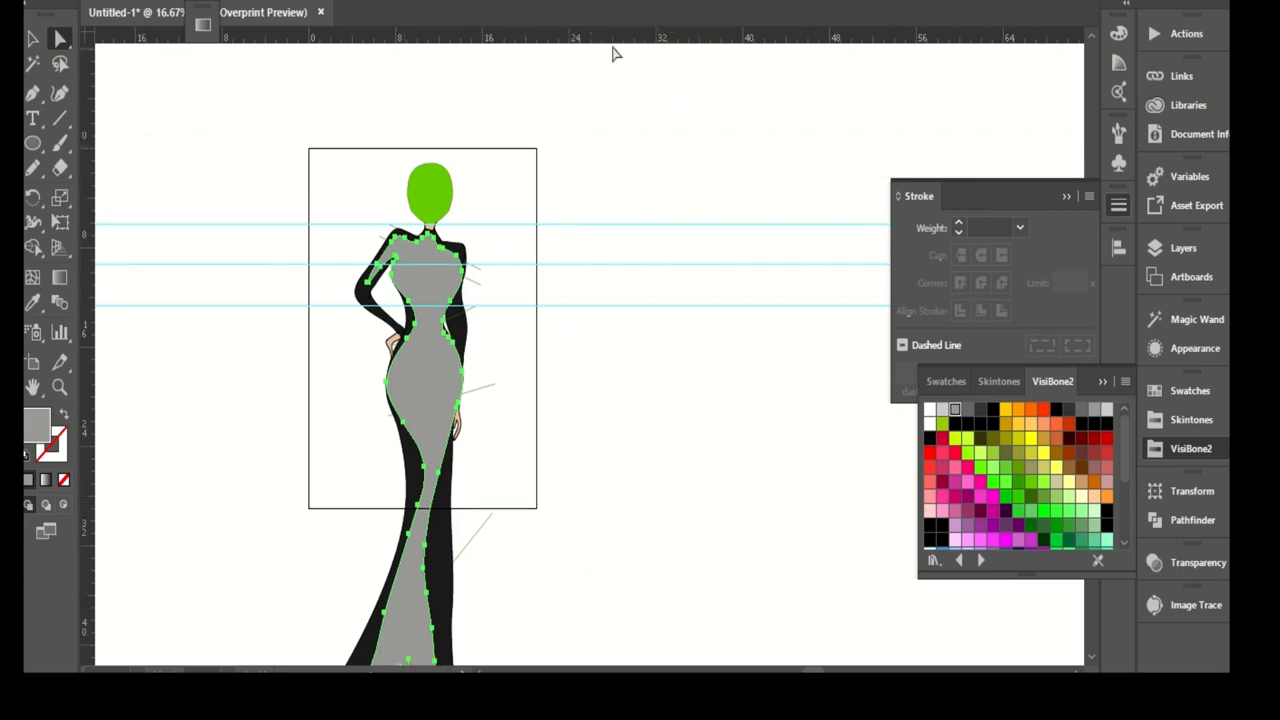
click(440, 12)
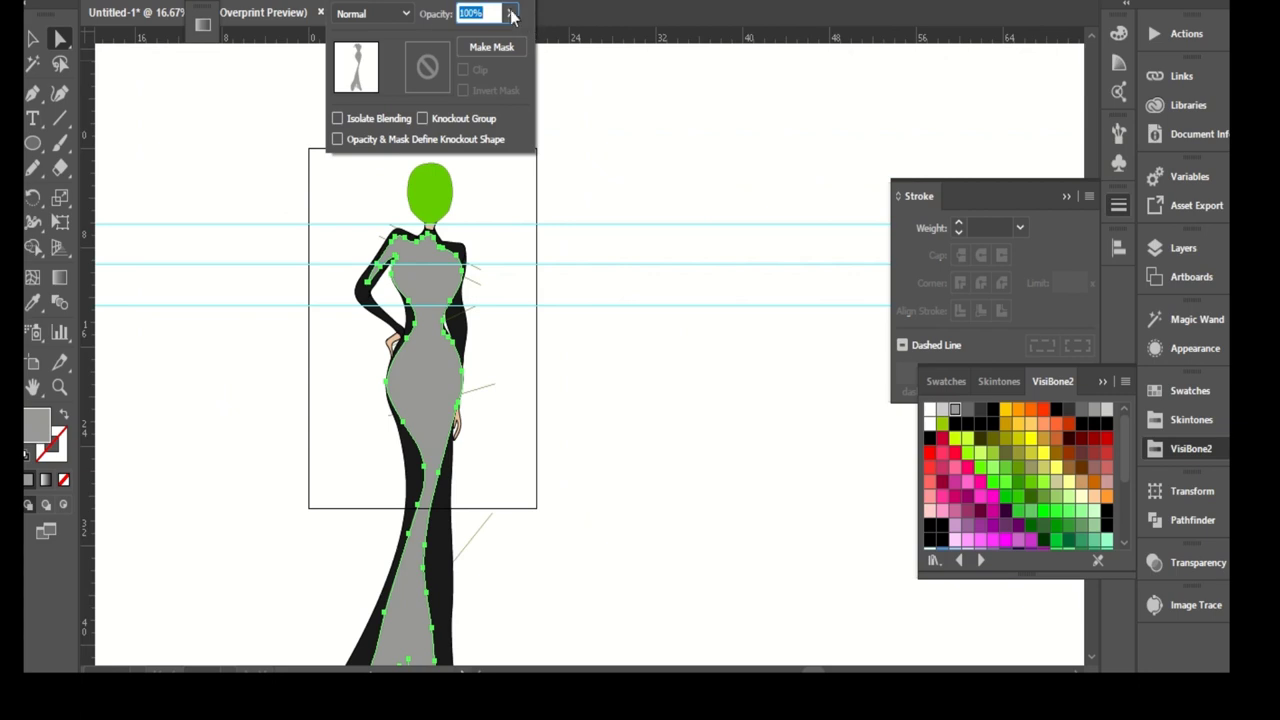
click(459, 40)
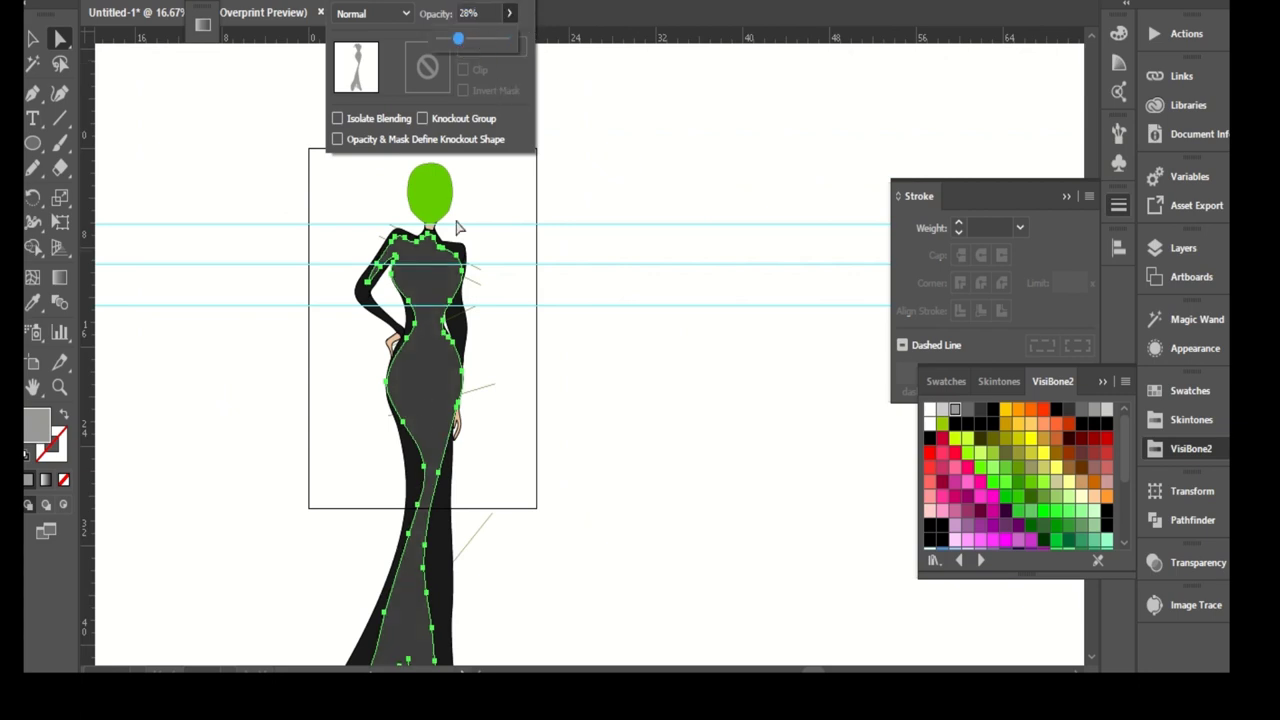
click(617, 148)
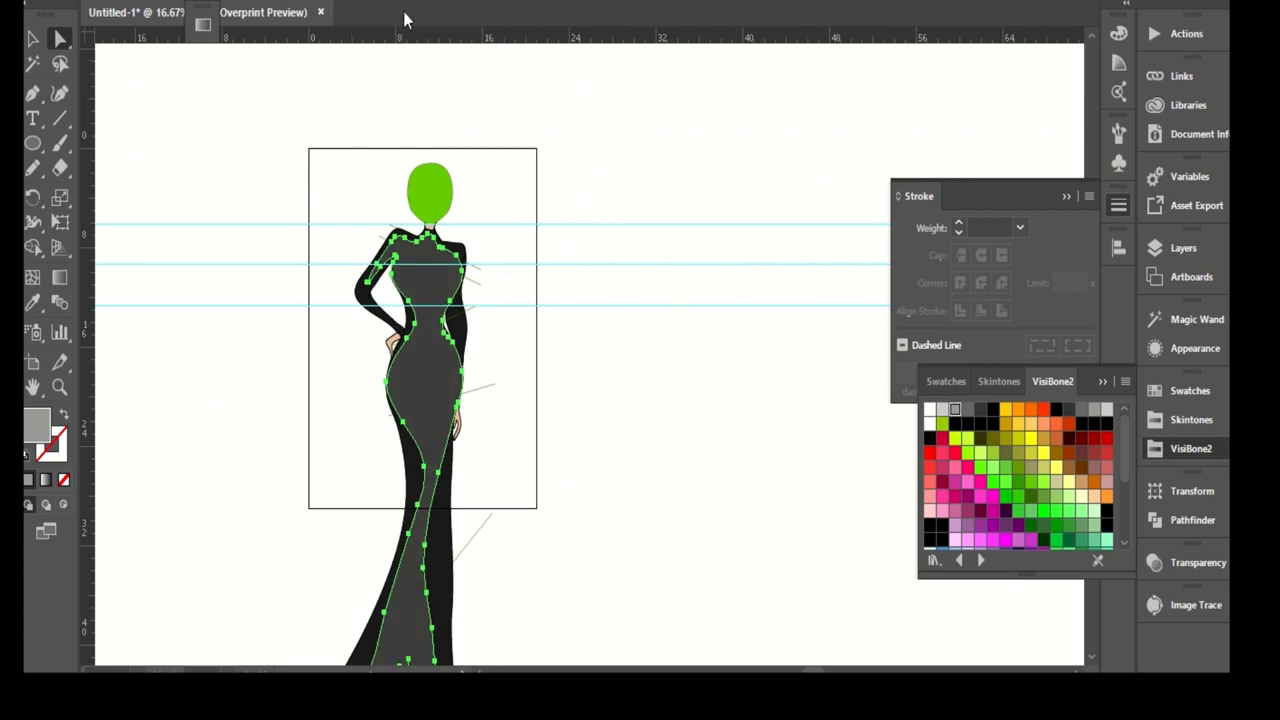
- Add a Stylize > Feather effect with a 0.03 in radius to the highlight
scroll(418, 260, up, 1)
scroll(423, 220, up, 1)
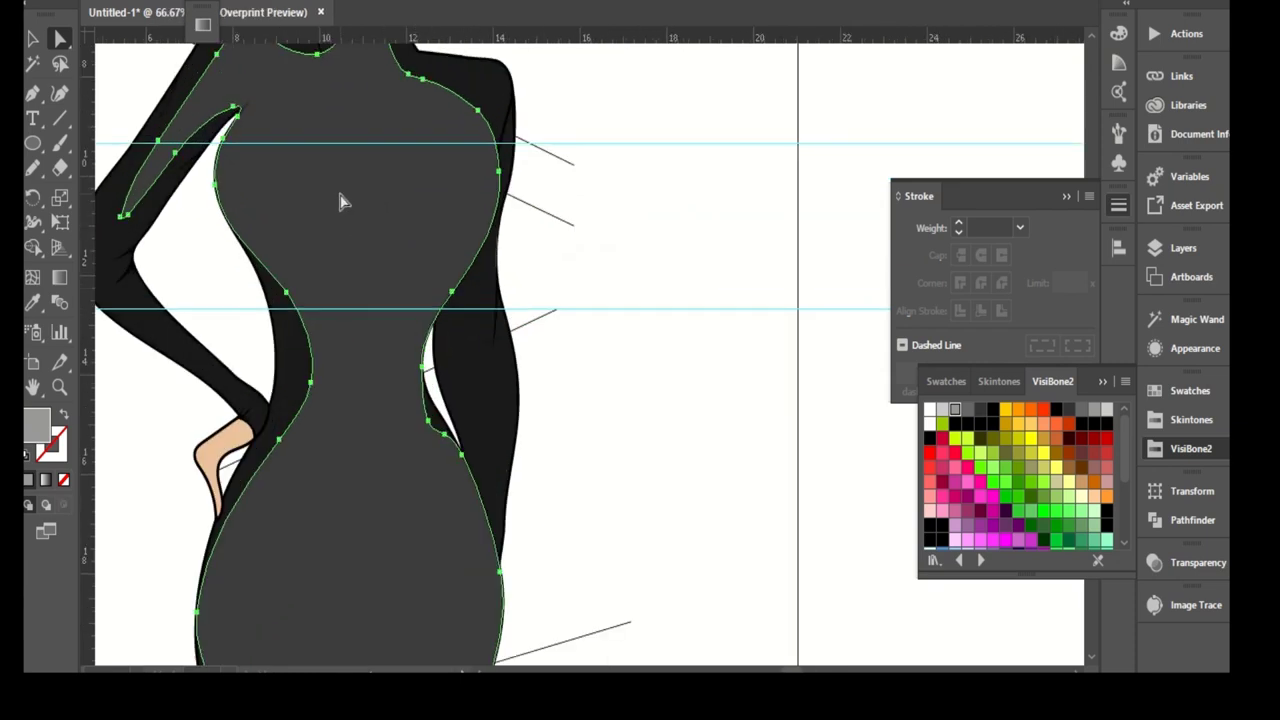
click(280, 0)
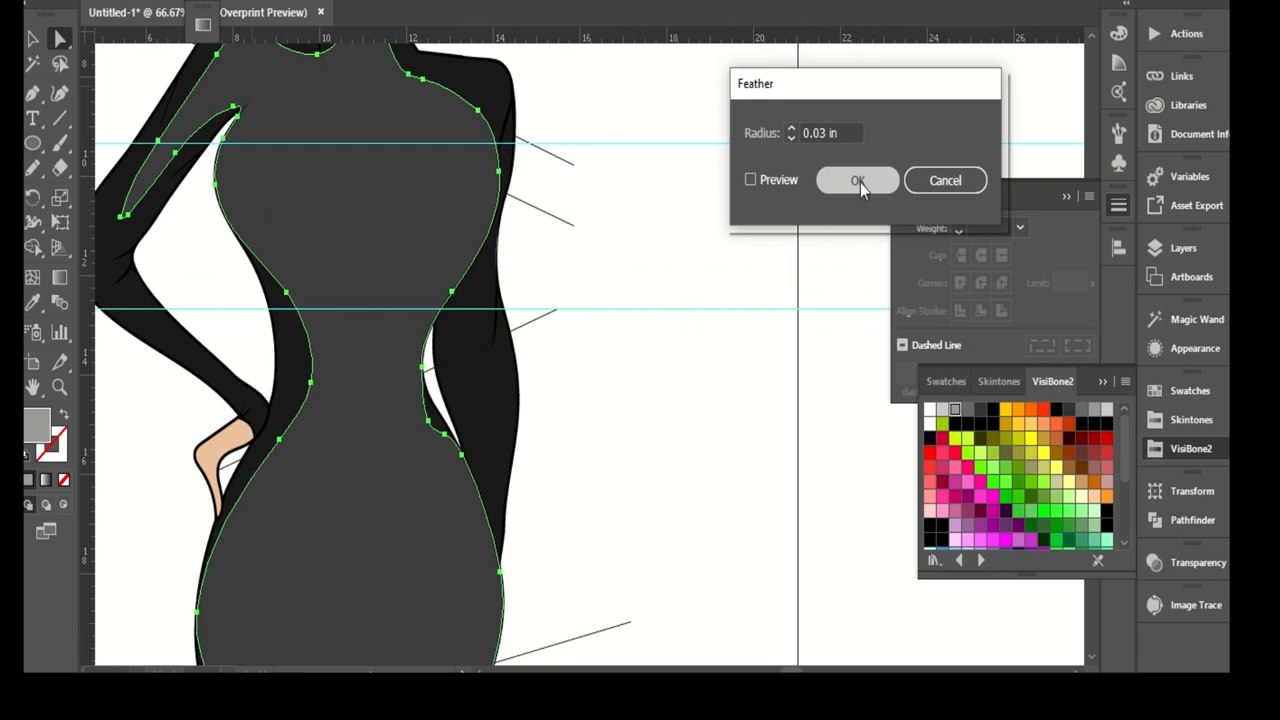
key(Return)
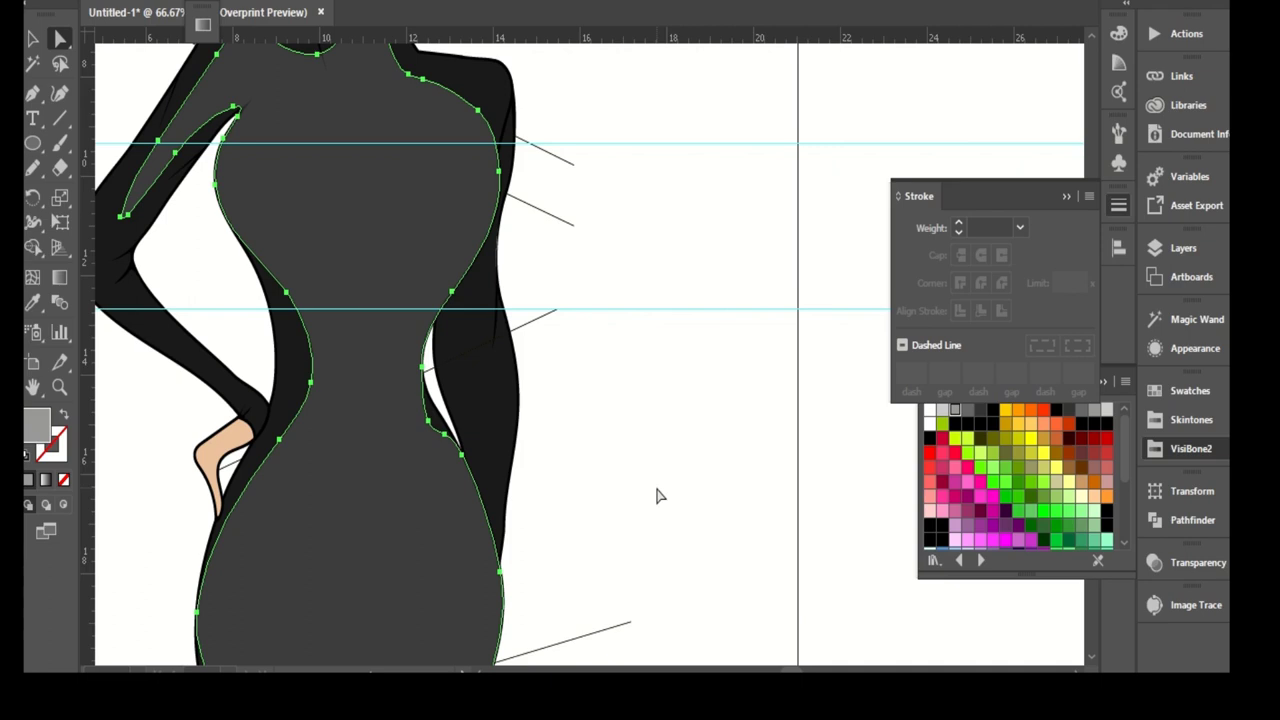
scroll(586, 406, down, 2)
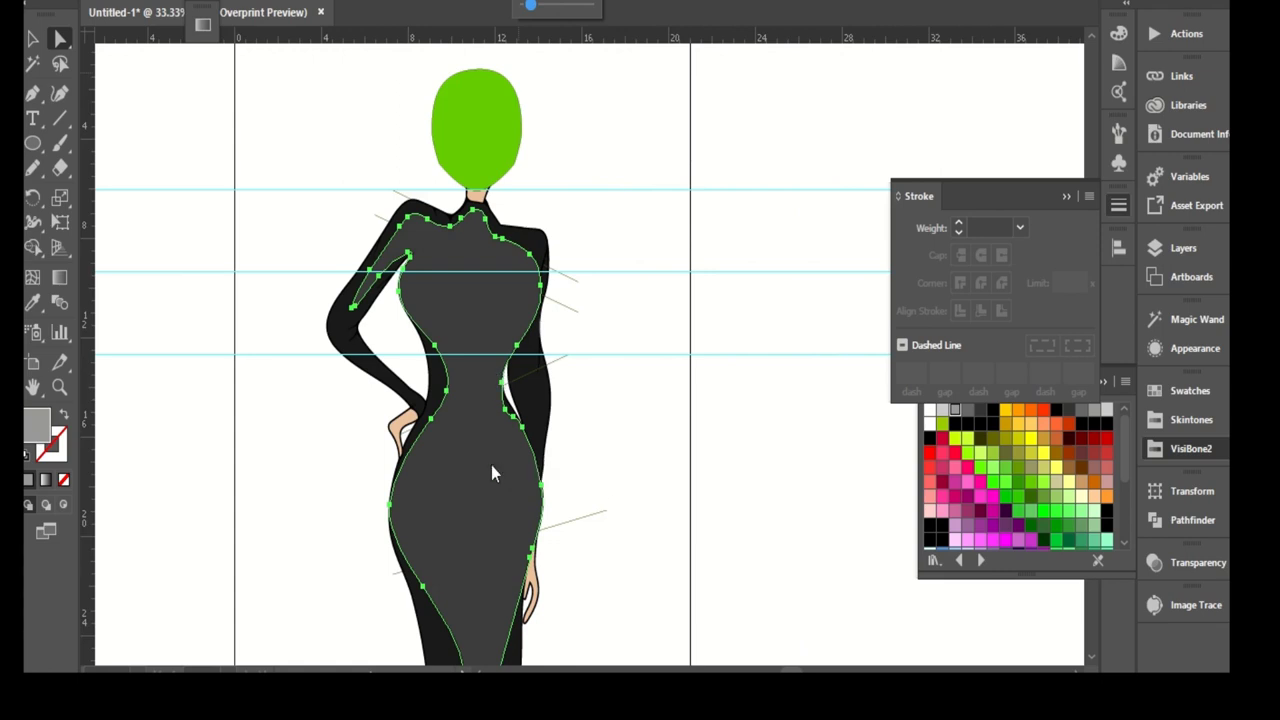
- Select a skirt highlight path and its Feather effect in the Appearance panel
click(704, 412)
scroll(594, 266, down, 3)
scroll(597, 271, down, 8)
scroll(607, 290, down, 4)
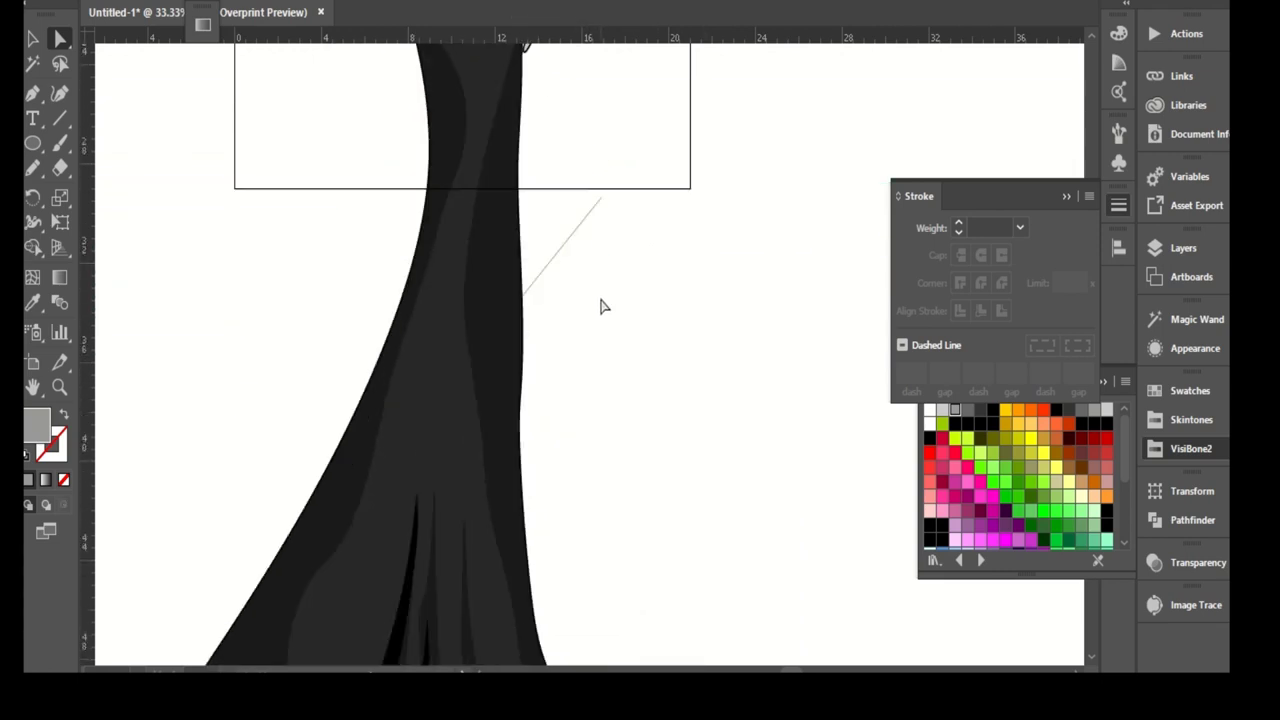
scroll(605, 290, down, 3)
click(285, 553)
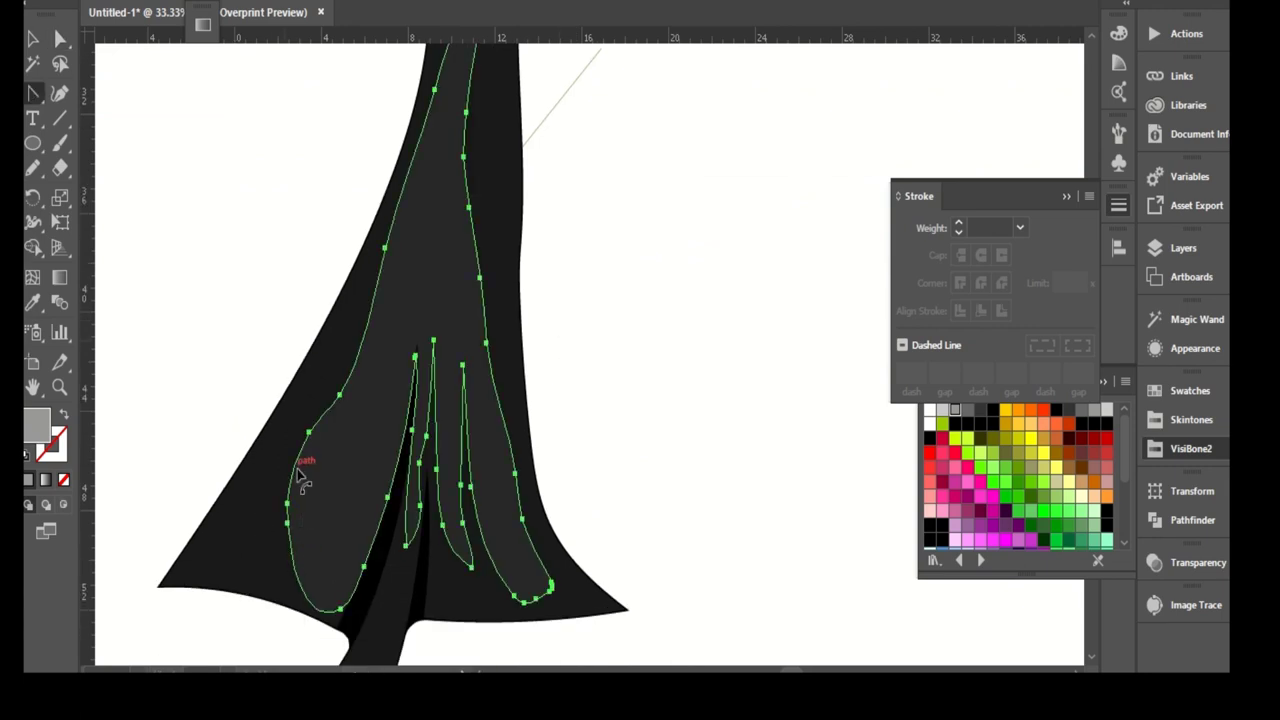
click(273, 528)
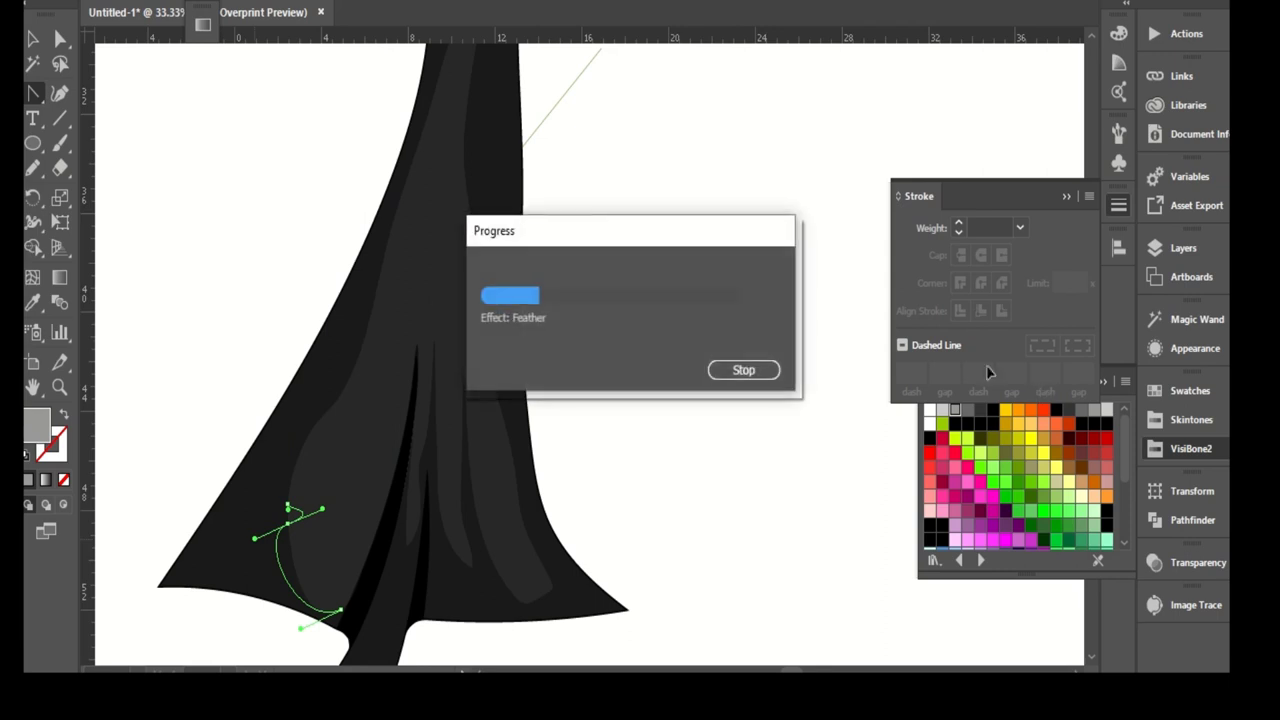
click(1188, 352)
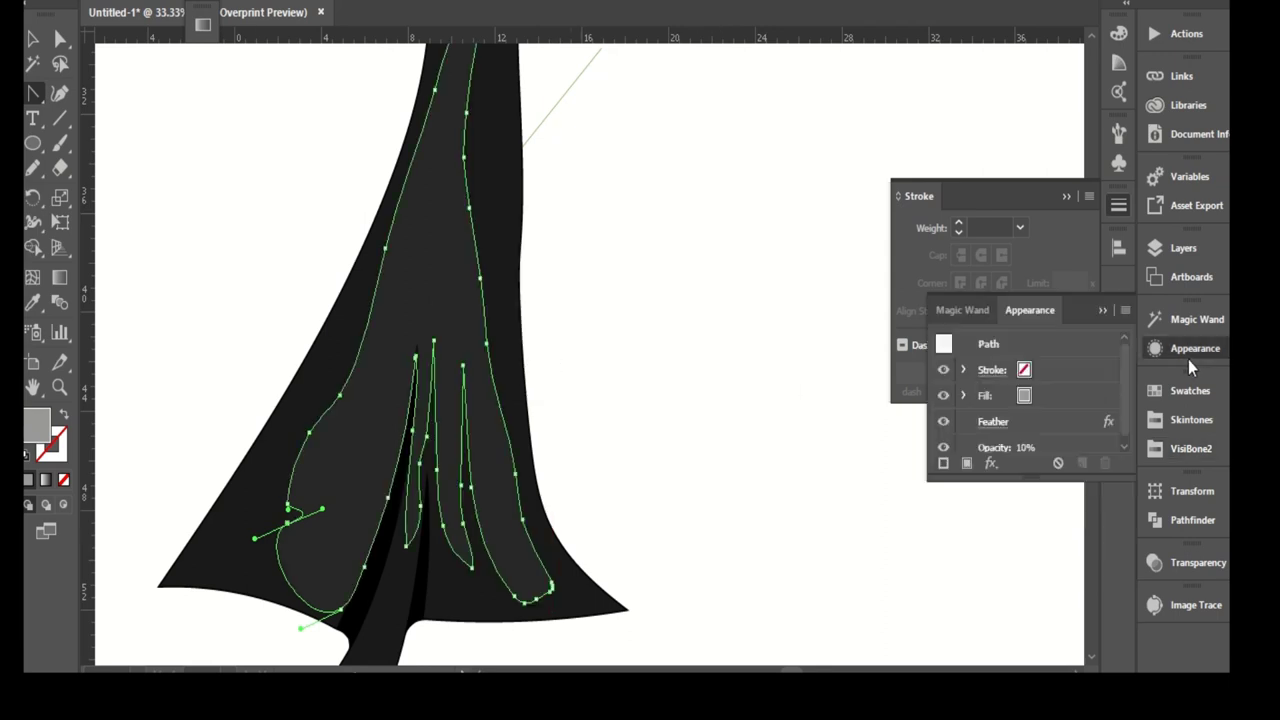
click(975, 428)
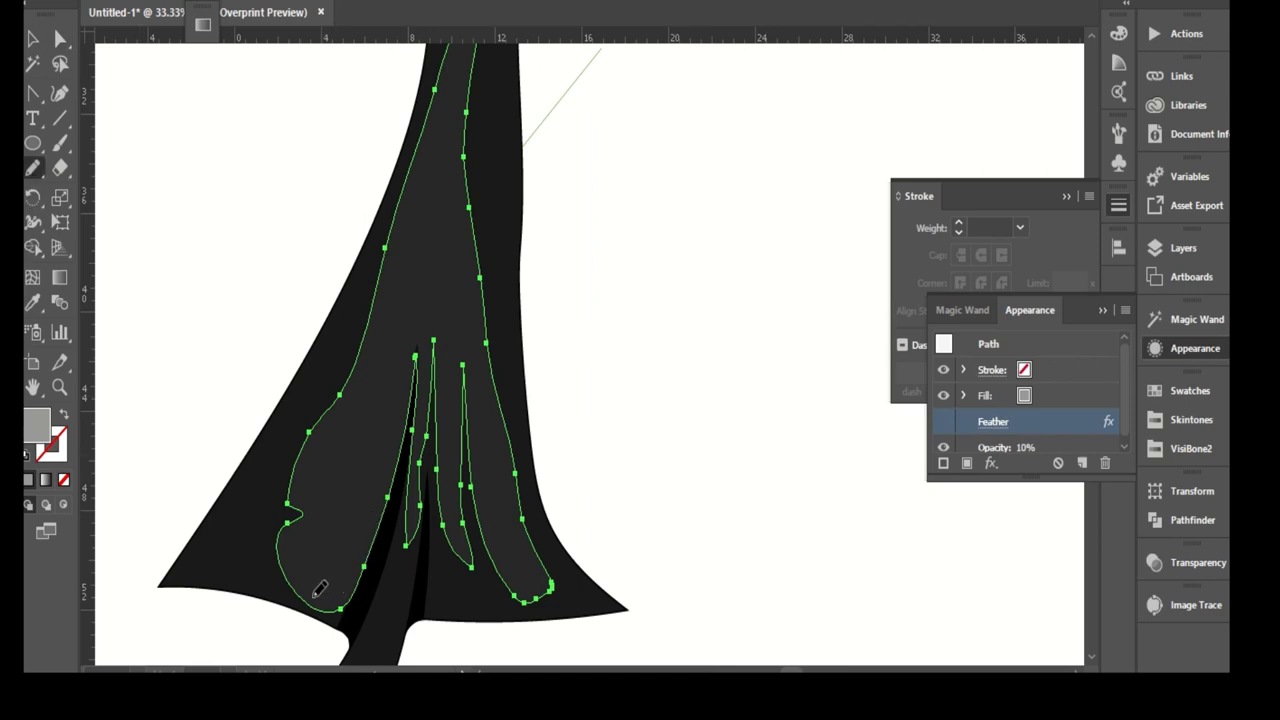
scroll(380, 560, up, 5)
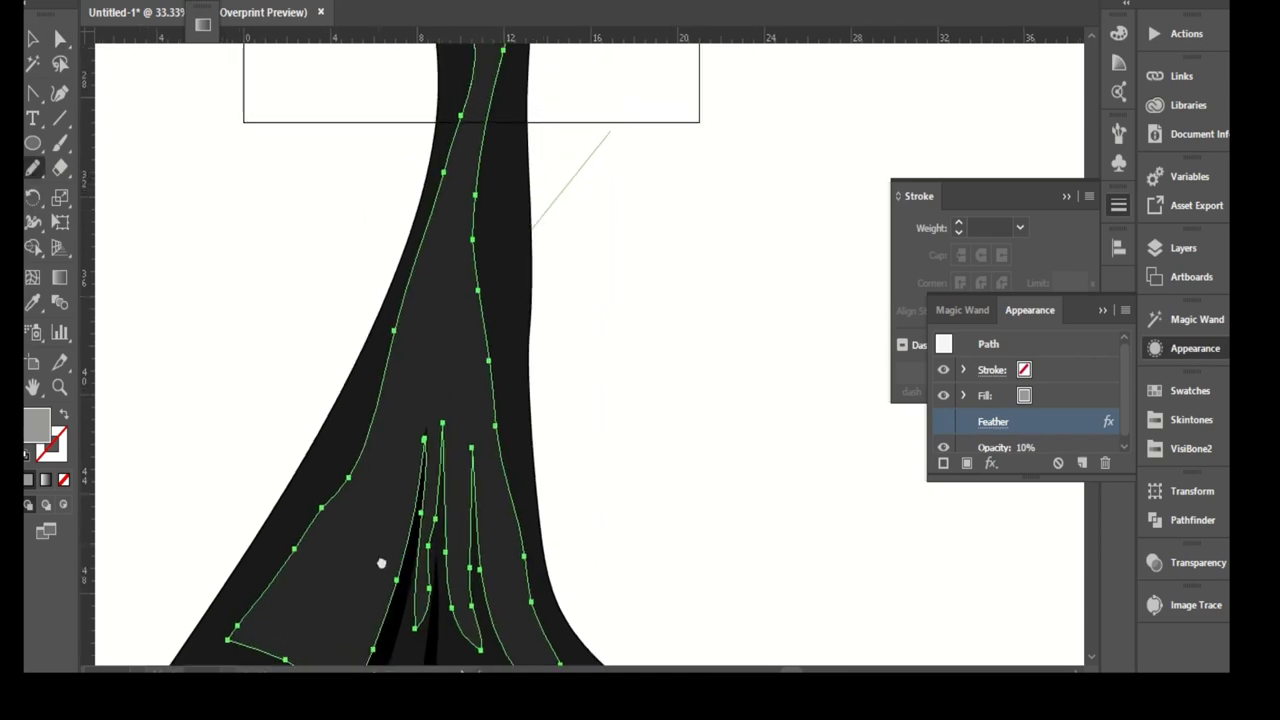
- Smooth the skirt highlight's edges with the Smooth Tool
drag(33, 169, 82, 221)
drag(357, 491, 406, 320)
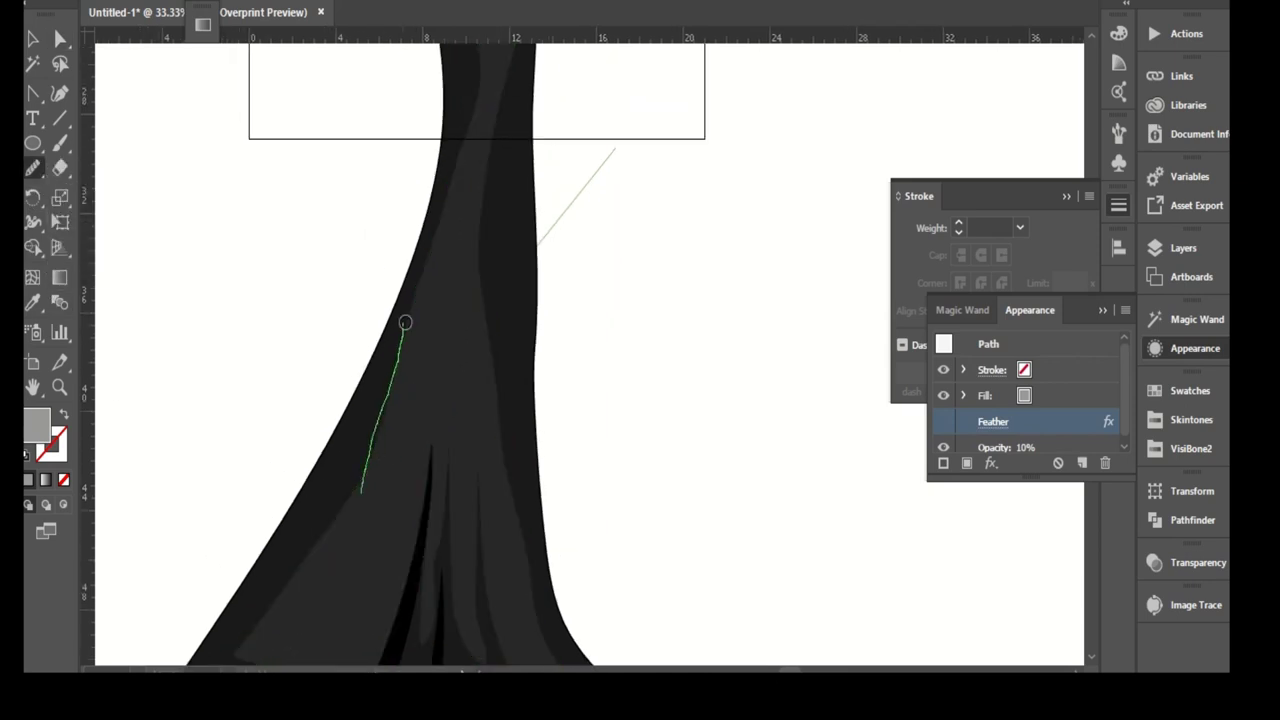
alt+scroll(451, 560, down, 3)
alt+scroll(380, 416, up, 4)
drag(424, 467, 430, 478)
drag(471, 414, 501, 541)
scroll(480, 310, up, 5)
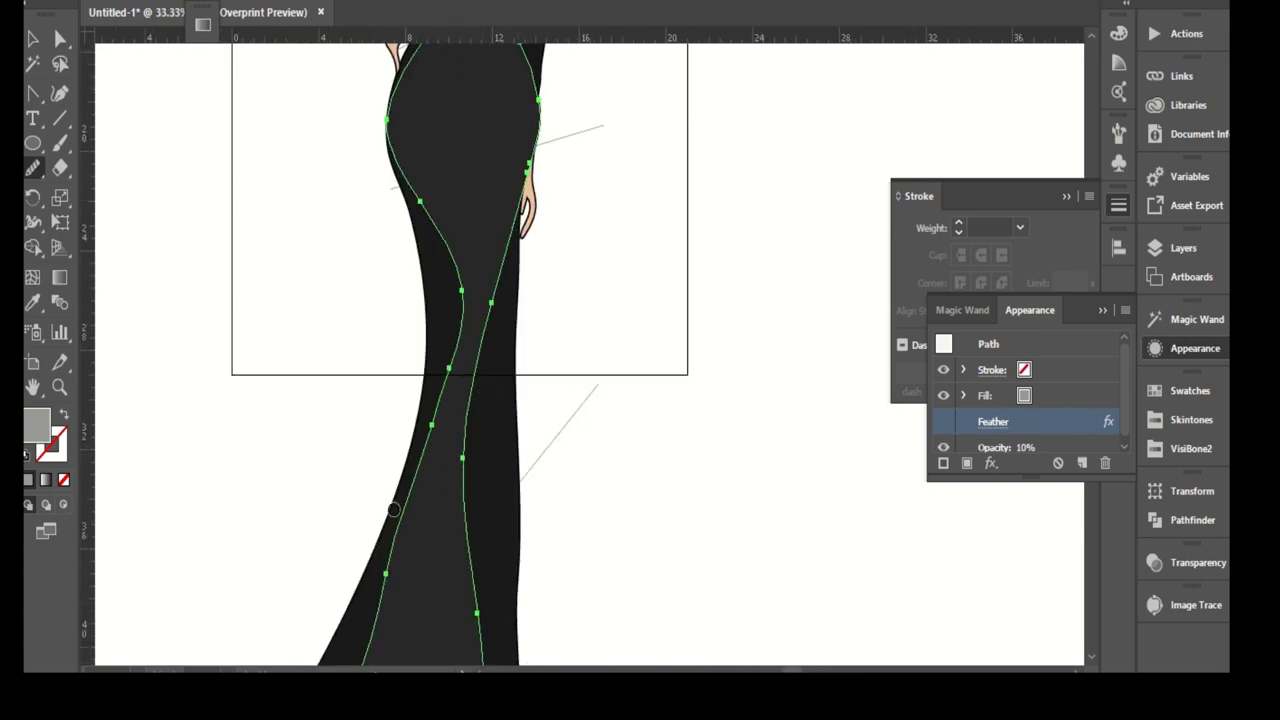
scroll(463, 437, up, 5)
scroll(463, 449, up, 2)
alt+scroll(611, 381, up, 1)
alt+scroll(611, 381, up, 1)
- Smooth the bodice highlight's right edge and select the bodice highlight path
drag(611, 381, 600, 250)
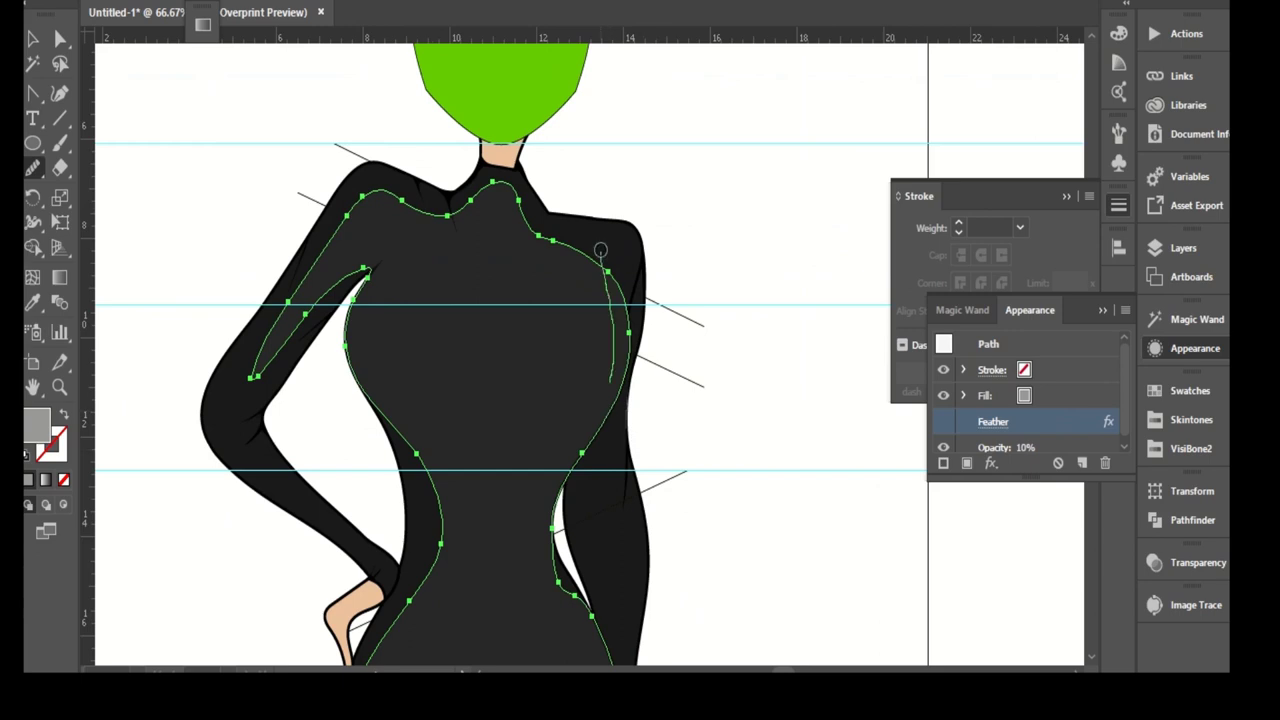
alt+scroll(700, 340, up, 2)
mouse_move(560, 309)
mouse_down()
mouse_move(577, 335)
mouse_move(543, 320)
mouse_up()
alt+scroll(602, 275, down, 2)
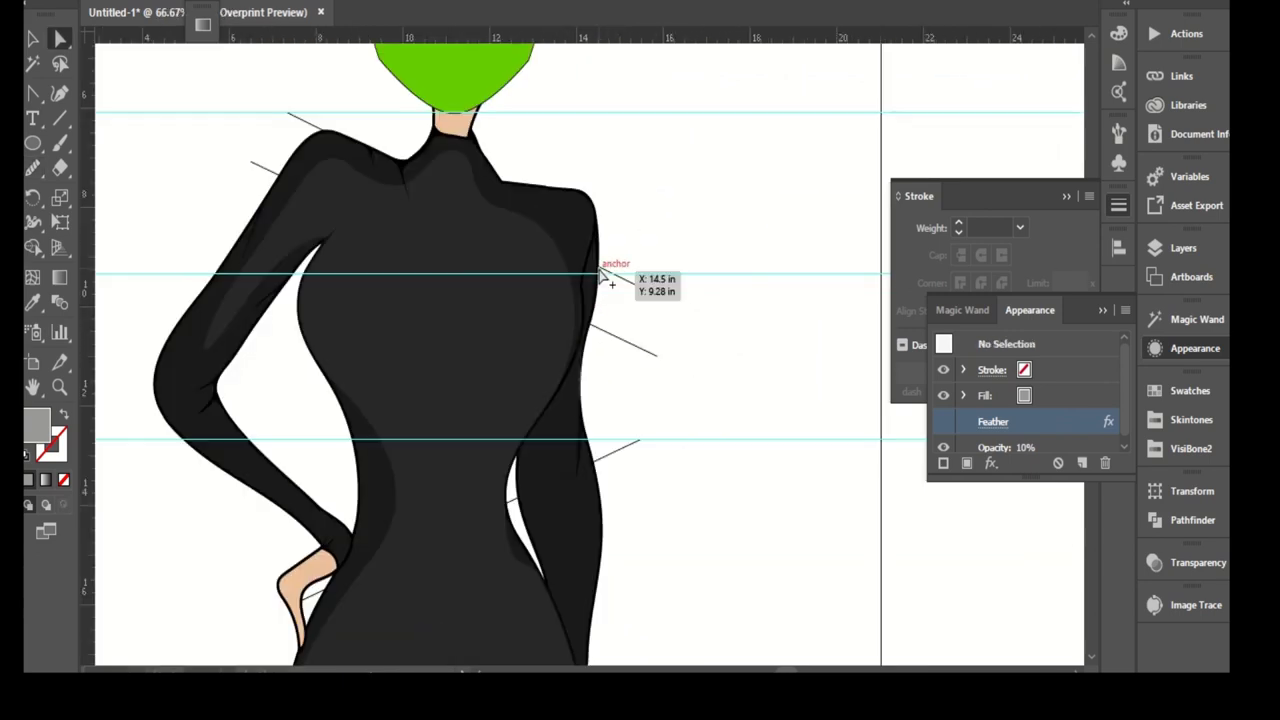
alt+scroll(740, 350, down, 1)
alt+scroll(551, 263, down, 1)
click(551, 263)
alt+scroll(523, 171, up, 1)
- Smooth out the spike at the neckline highlight with the Smooth Tool
alt+scroll(490, 265, up, 1)
alt+scroll(490, 265, up, 2)
drag(33, 168, 110, 217)
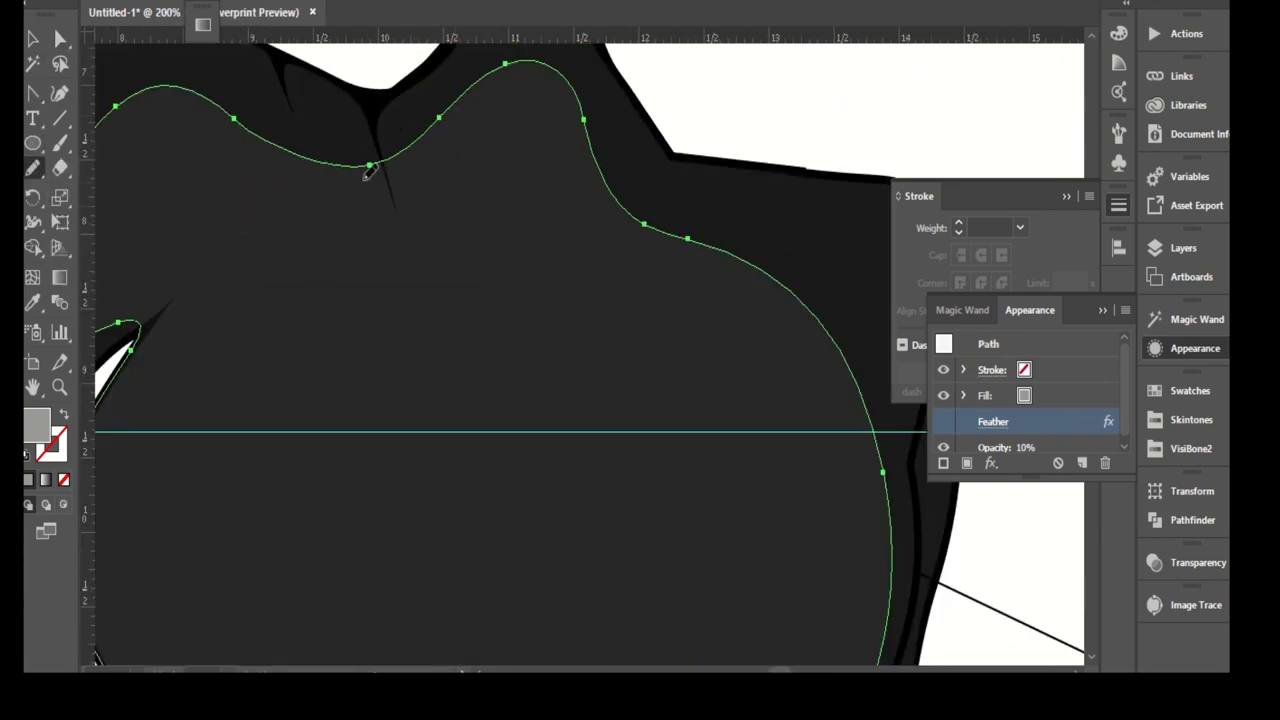
alt+scroll(436, 122, down, 1)
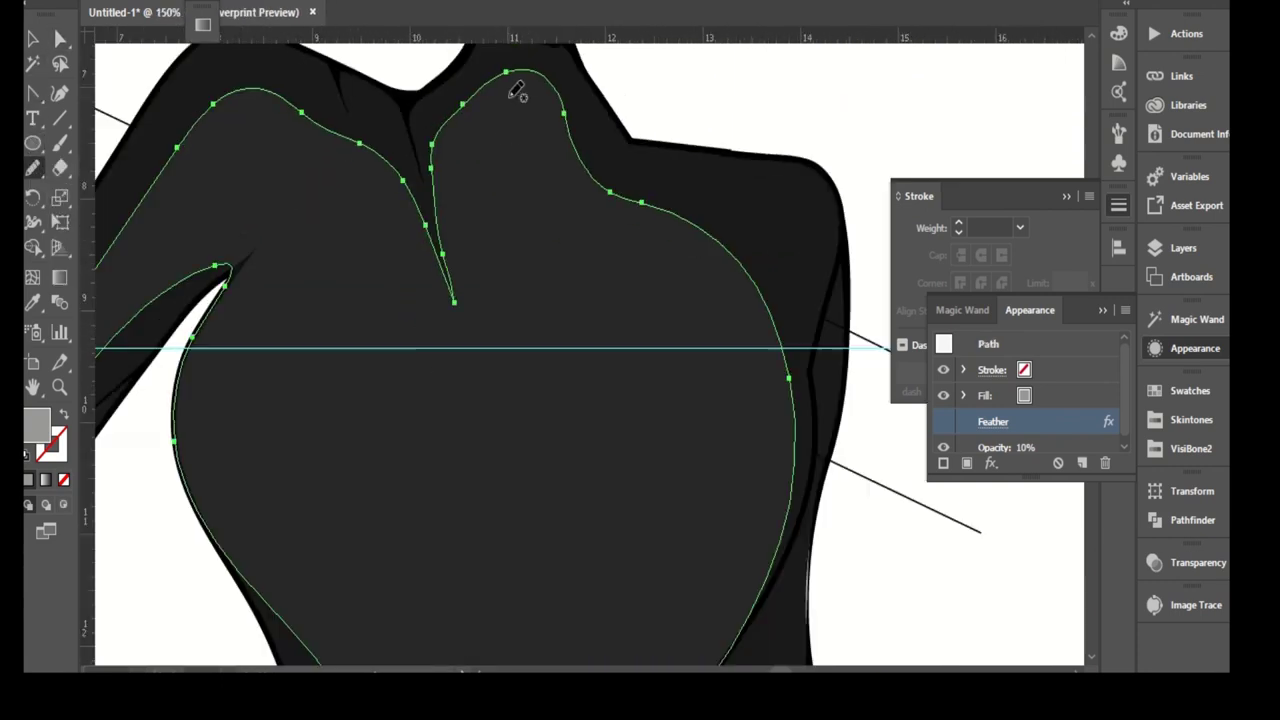
scroll(451, 263, left, 1)
scroll(290, 318, left, 3)
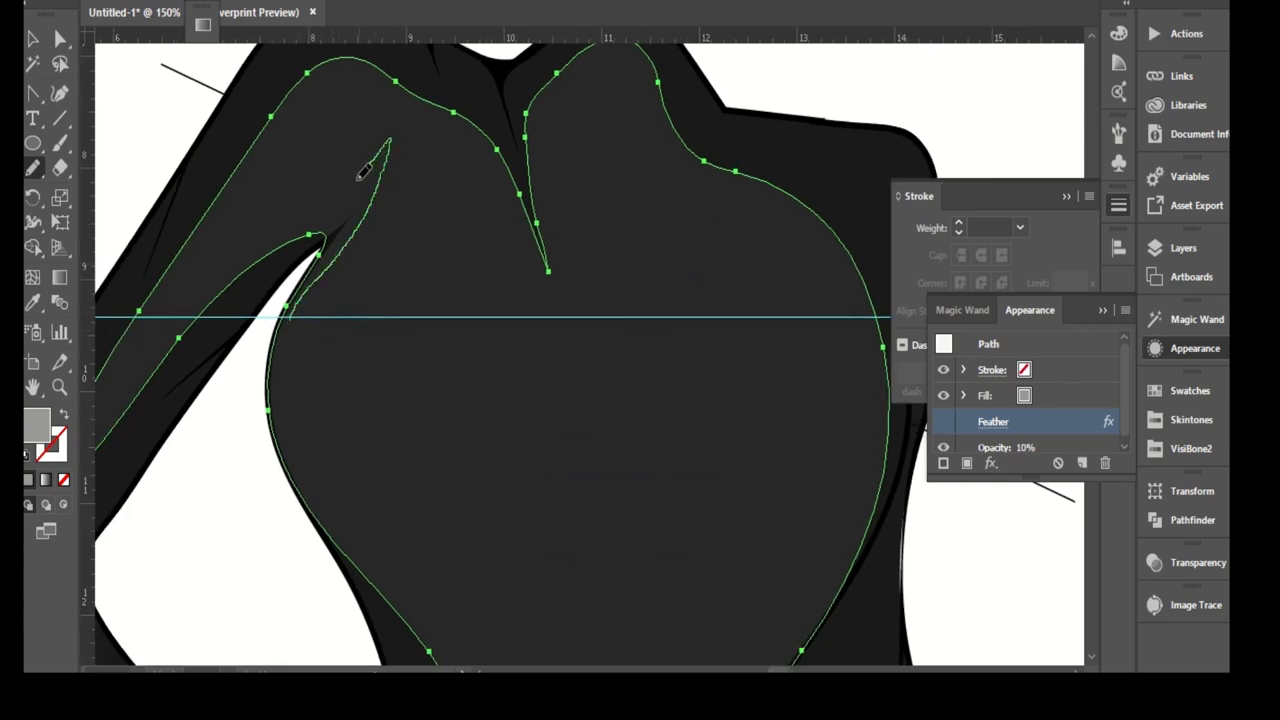
drag(302, 232, 330, 214)
scroll(330, 214, up, 3)
scroll(376, 168, left, 1)
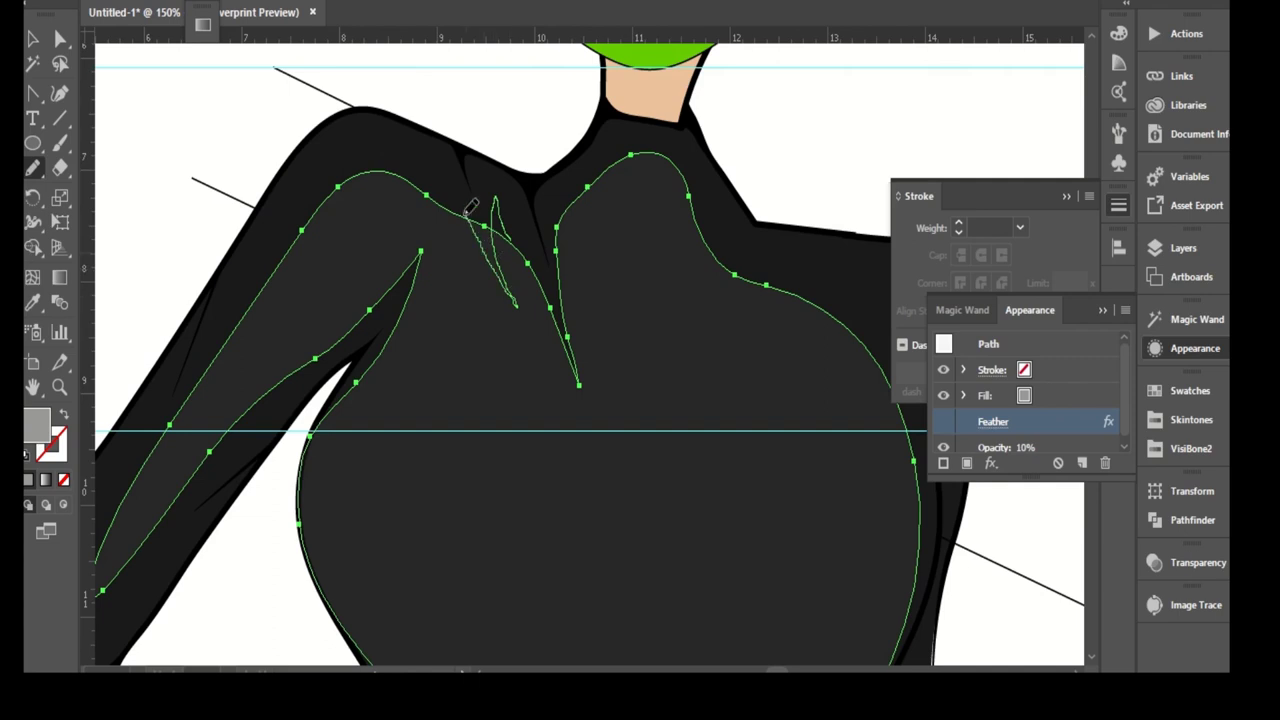
- Redraw the highlight's neckline and shoulder contours, then deselect it
drag(470, 207, 468, 208)
scroll(468, 208, up, 1)
scroll(468, 208, left, 1)
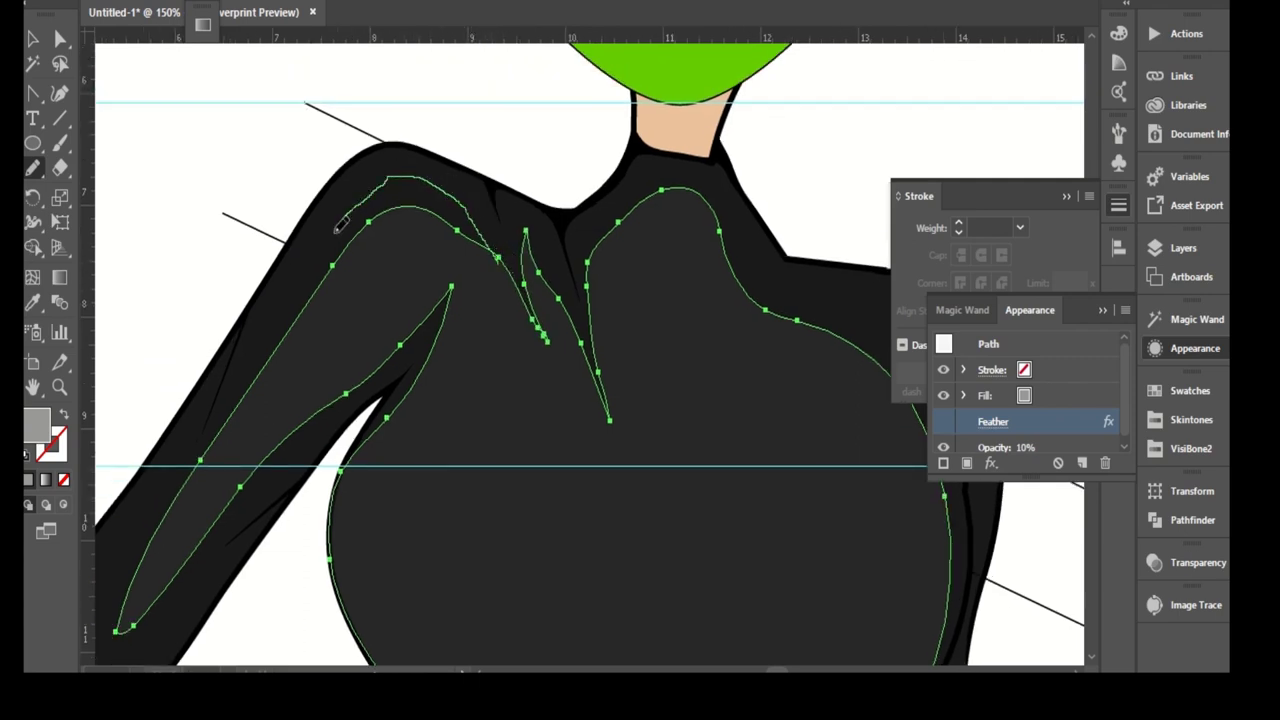
drag(338, 228, 336, 272)
drag(32, 168, 106, 191)
mouse_move(557, 337)
mouse_down()
mouse_move(471, 220)
mouse_move(338, 232)
mouse_move(318, 290)
mouse_up()
key(ctrl+minus)
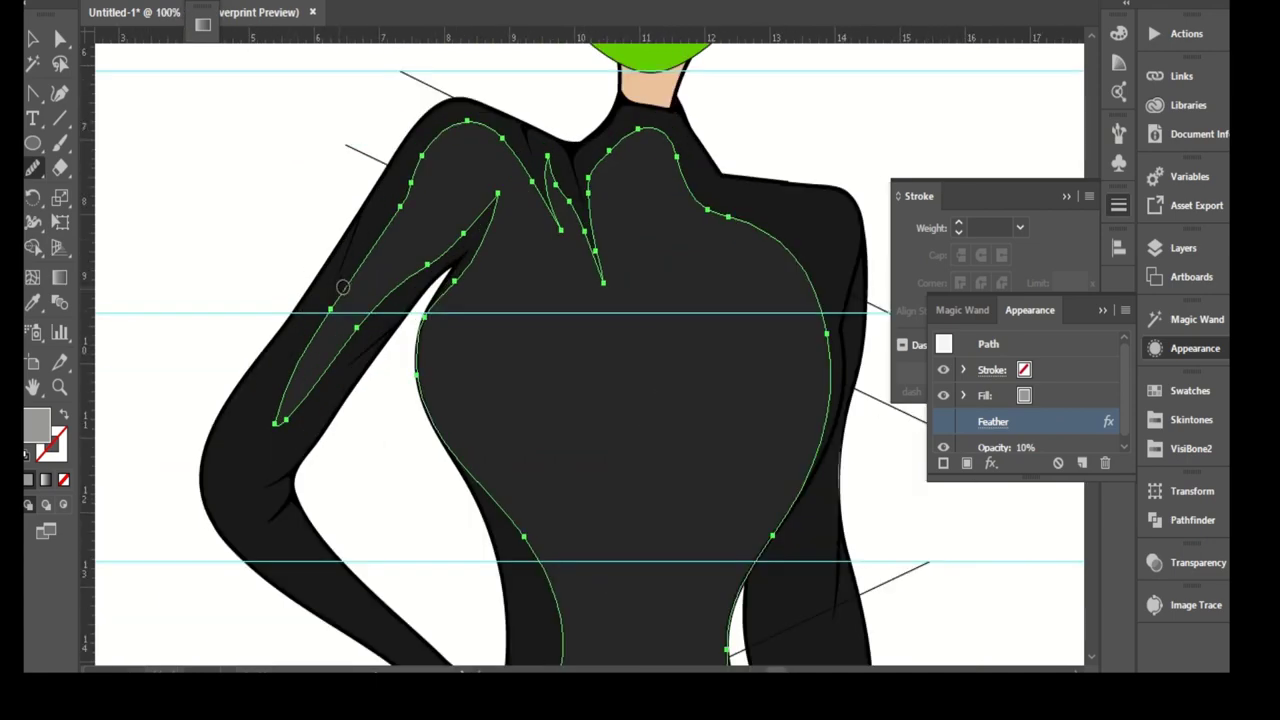
key(ctrl+minus)
key(a)
click(674, 334)
- Redraw the body highlight's inner waist curve with the Pencil tool
scroll(660, 334, down, 2)
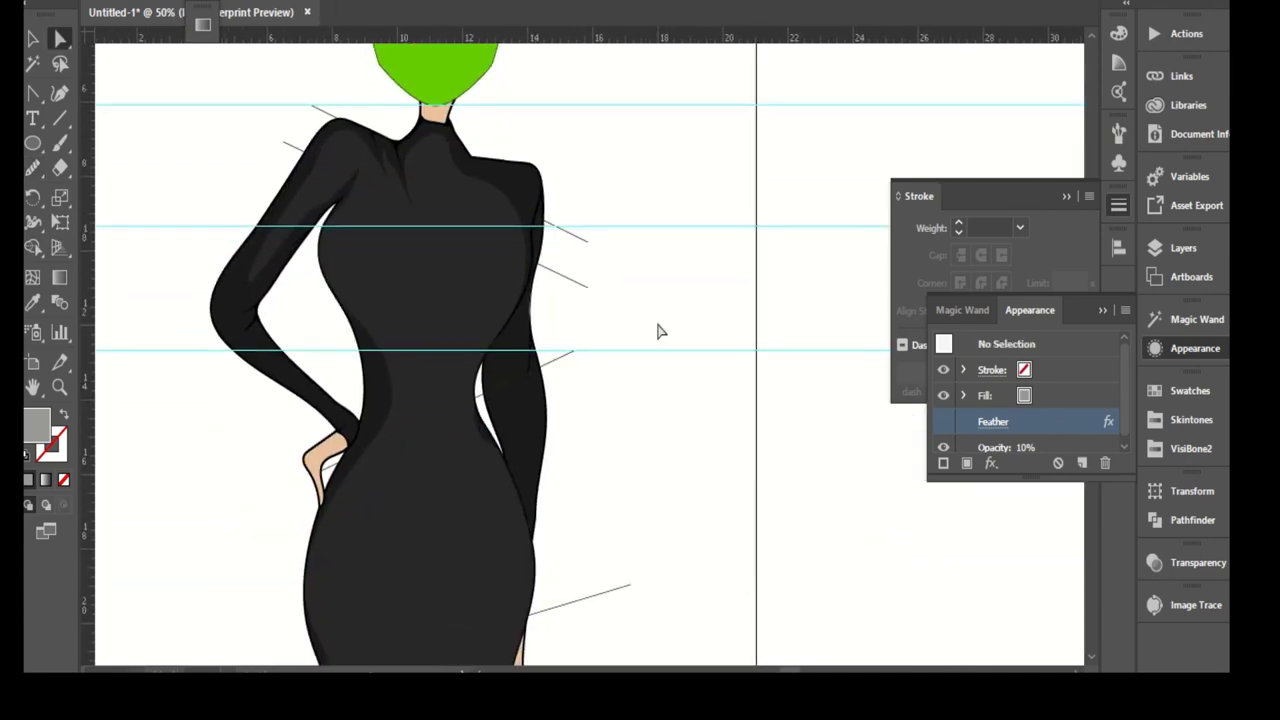
scroll(505, 485, up, 2)
click(505, 485)
click(30, 173)
drag(500, 440, 440, 330)
drag(487, 424, 514, 434)
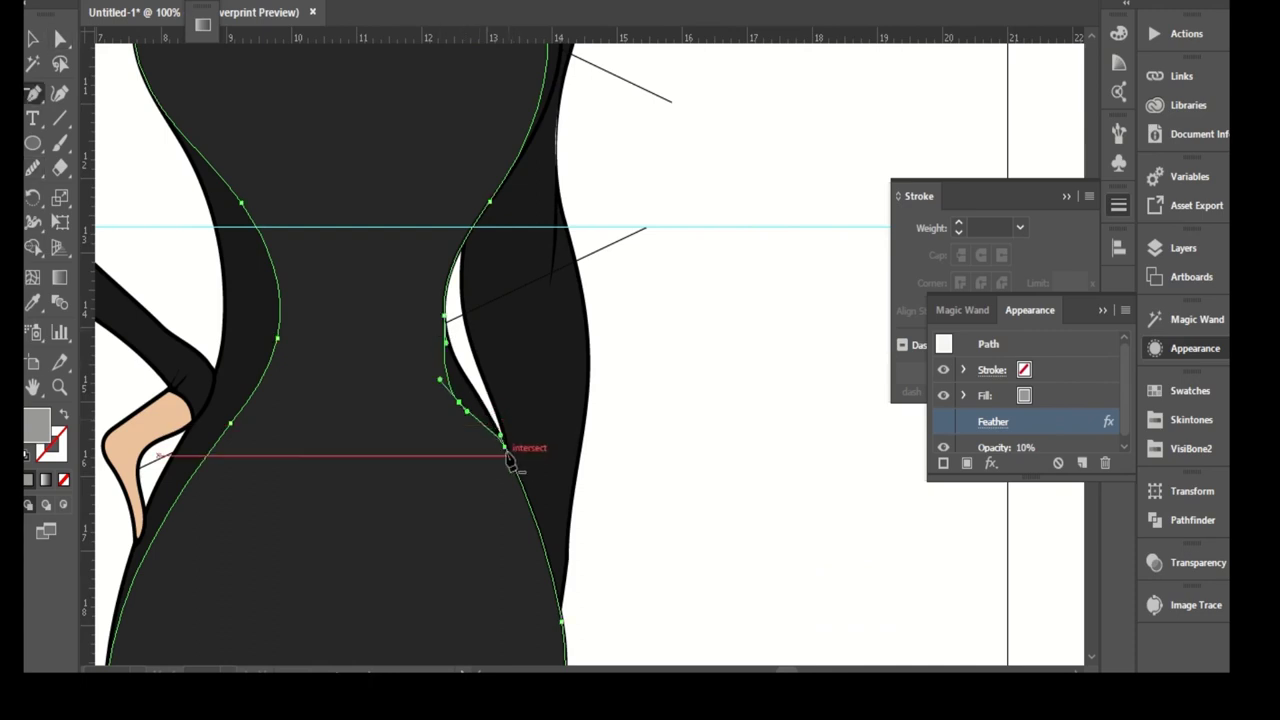
key(p)
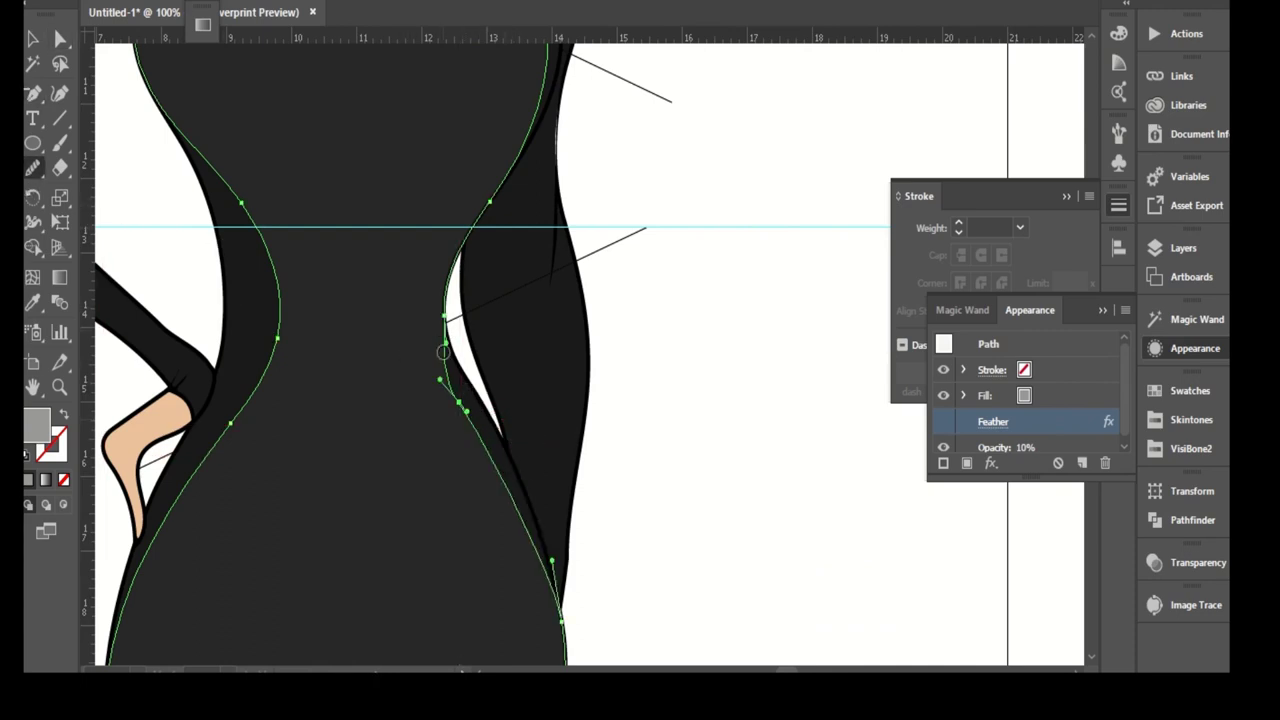
key(ctrl+minus)
click(608, 429)
key(ctrl+minus)
key(ctrl+minus)
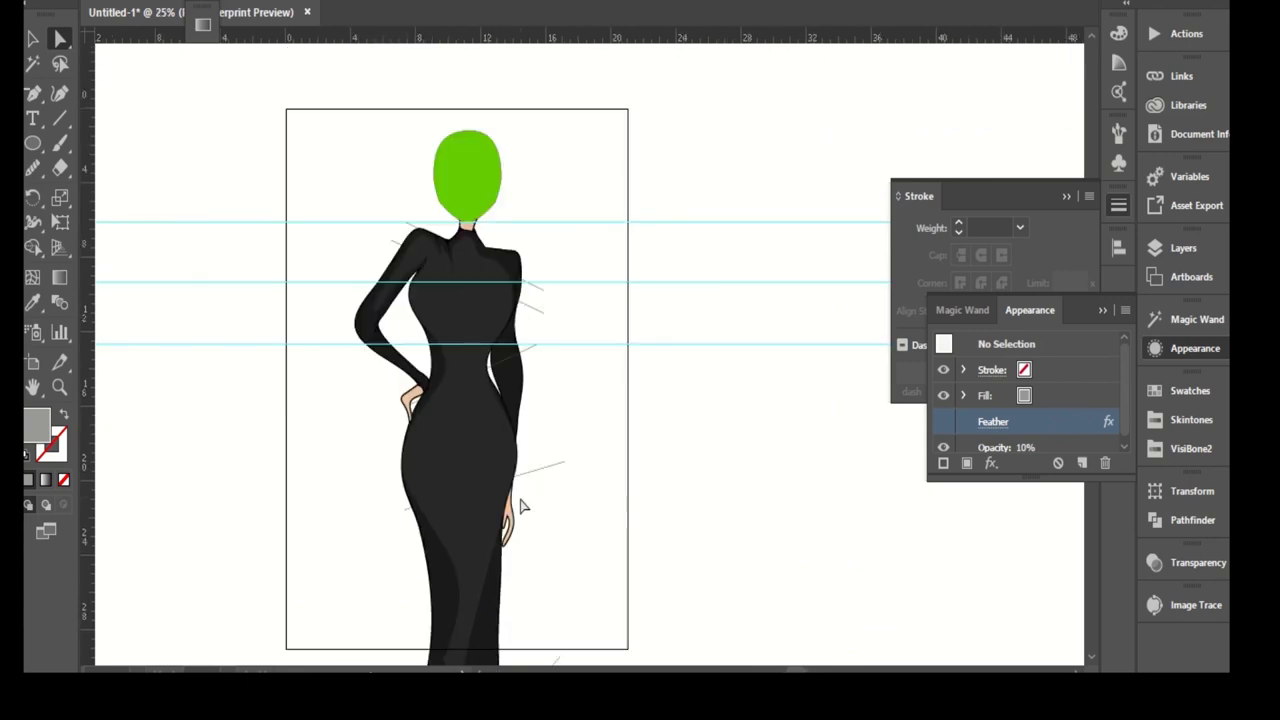
key(ctrl+plus)
key(ctrl+plus)
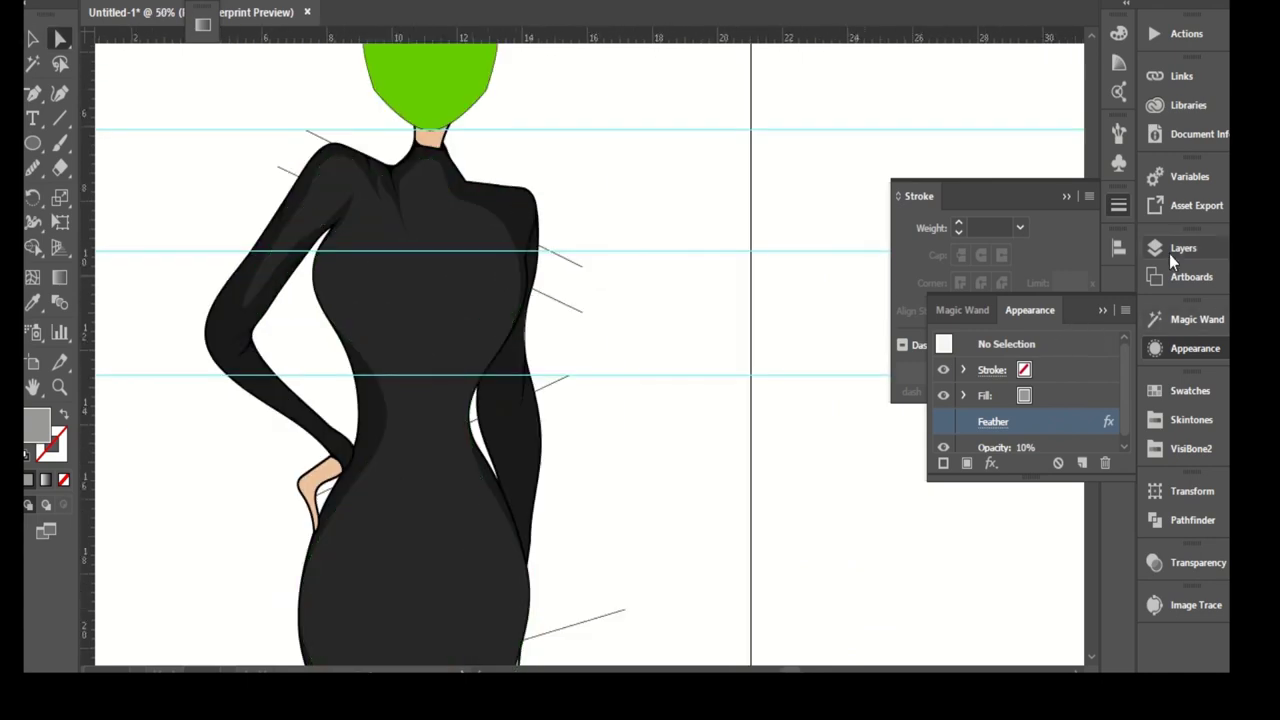
- Select all paths sharing the dress's black fill using Same Fill Color with tolerance 1
click(1158, 250)
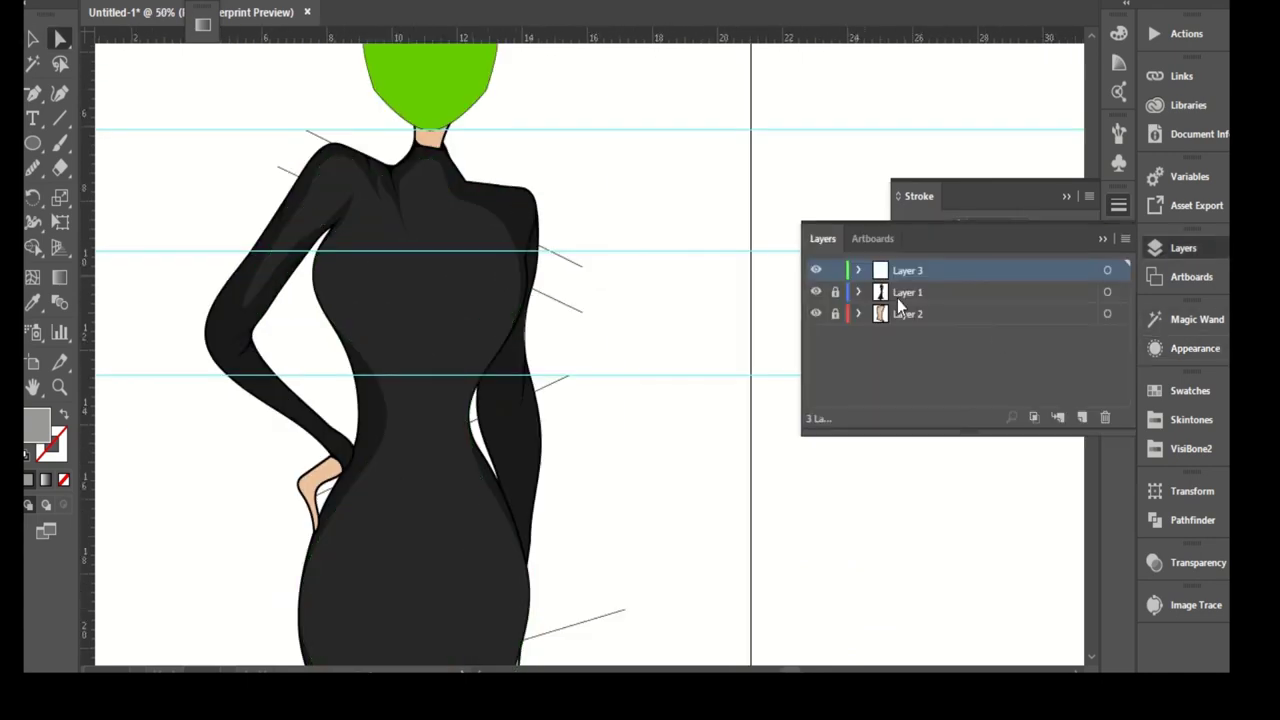
double_click(33, 65)
text(1)
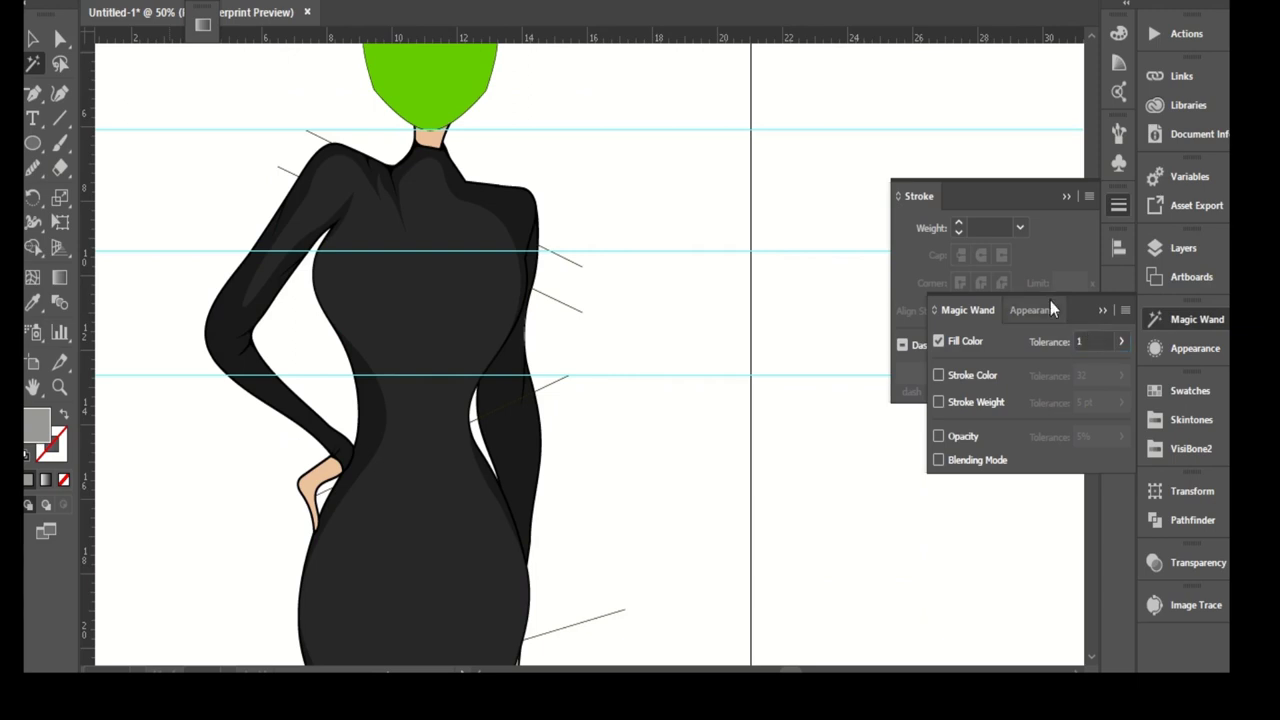
click(514, 214)
scroll(563, 210, up, 3)
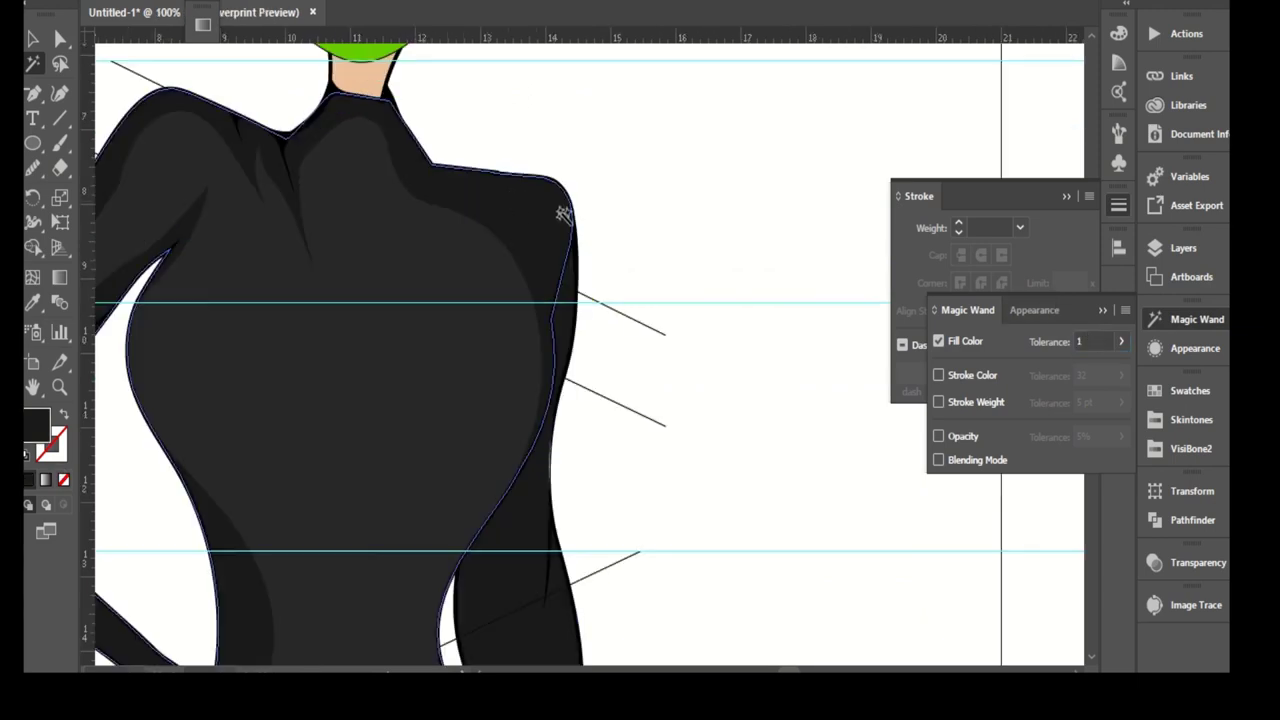
scroll(563, 414, up, 2)
- Redraw the path along the dress's right edge more smoothly
key(a)
scroll(520, 348, up, 1)
click(520, 348)
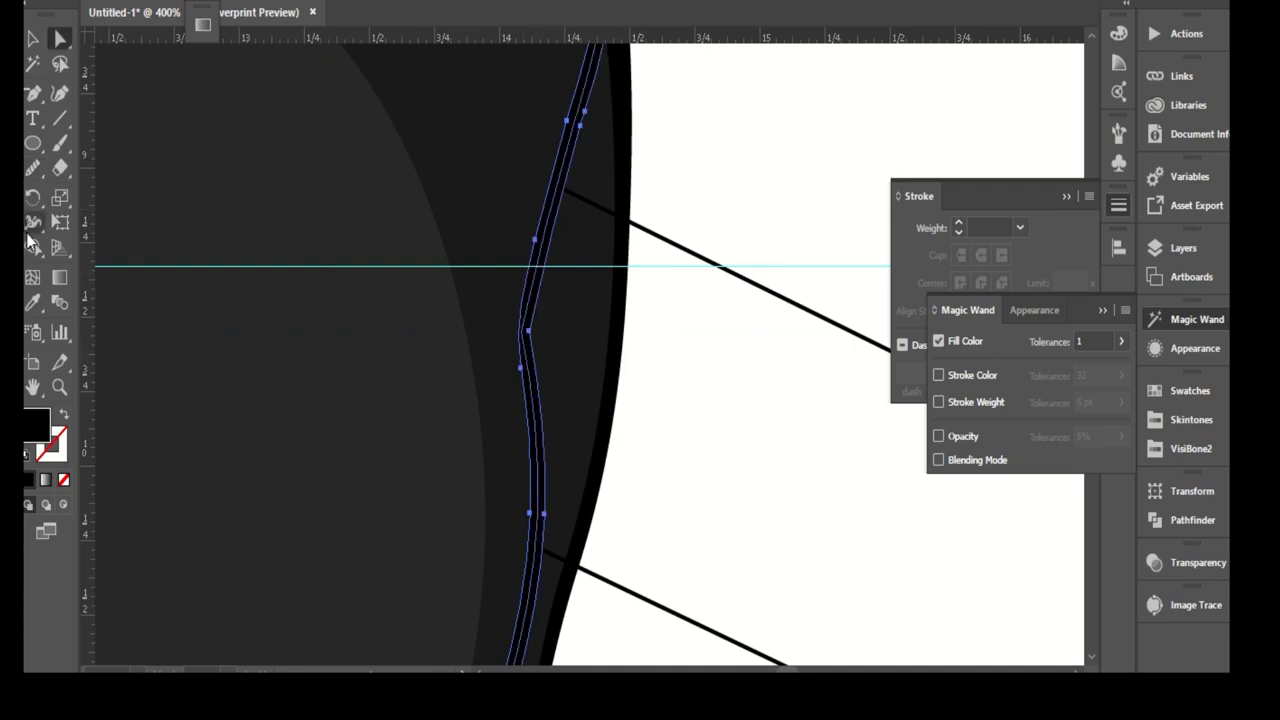
key(n)
drag(551, 354, 531, 366)
scroll(578, 402, down, 3)
key(a)
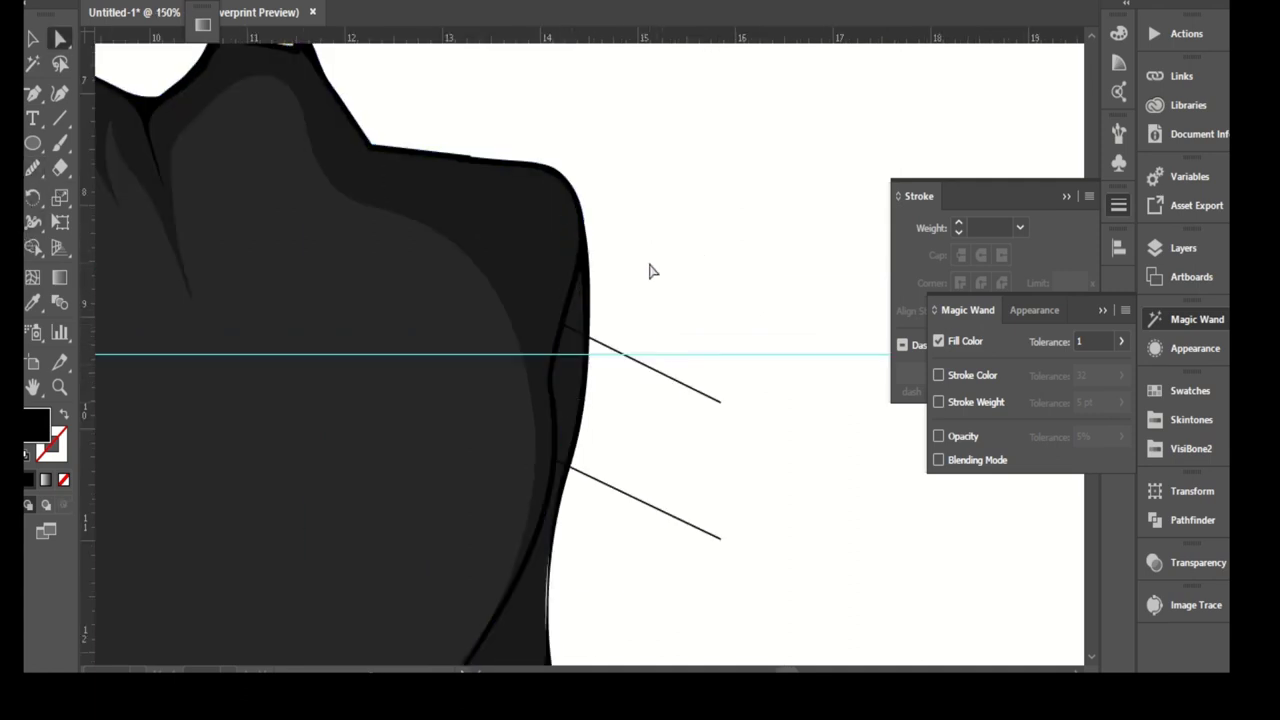
scroll(640, 265, down, 3)
scroll(608, 250, up, 3)
scroll(560, 290, up, 3)
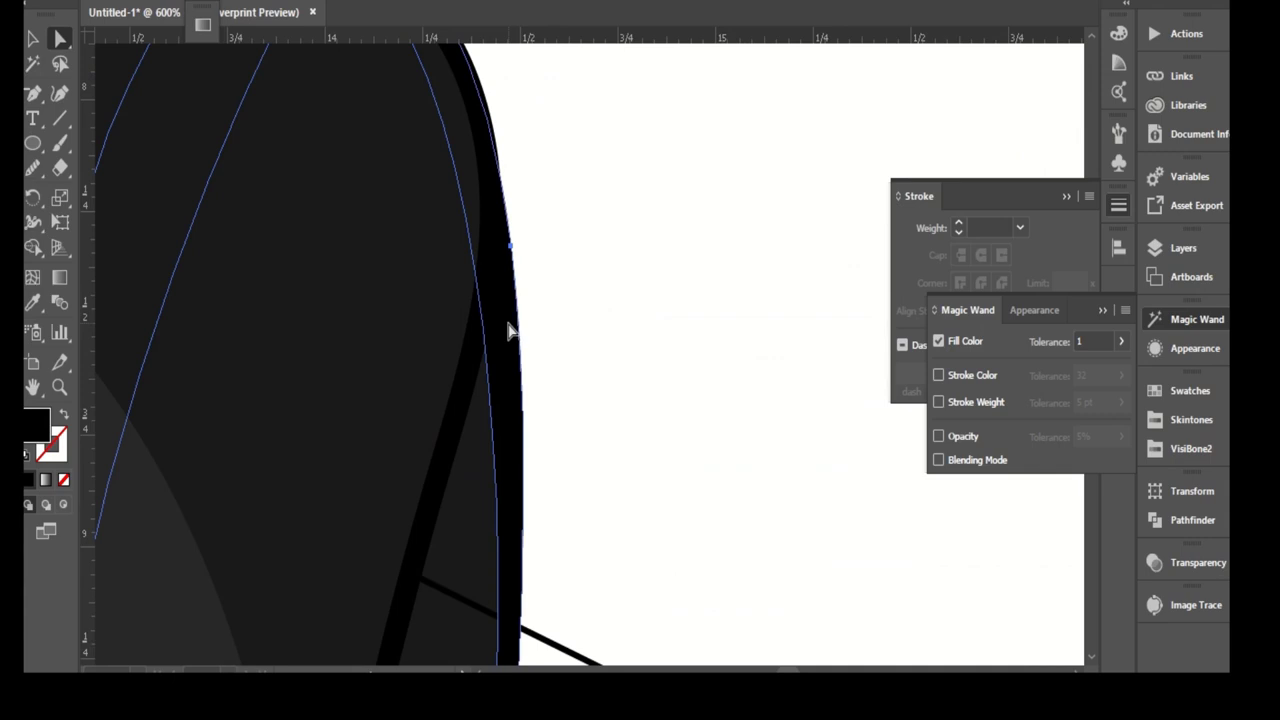
- Erase the middle section of the thin inner highlight line with the Eraser
click(450, 400)
key(shift+e)
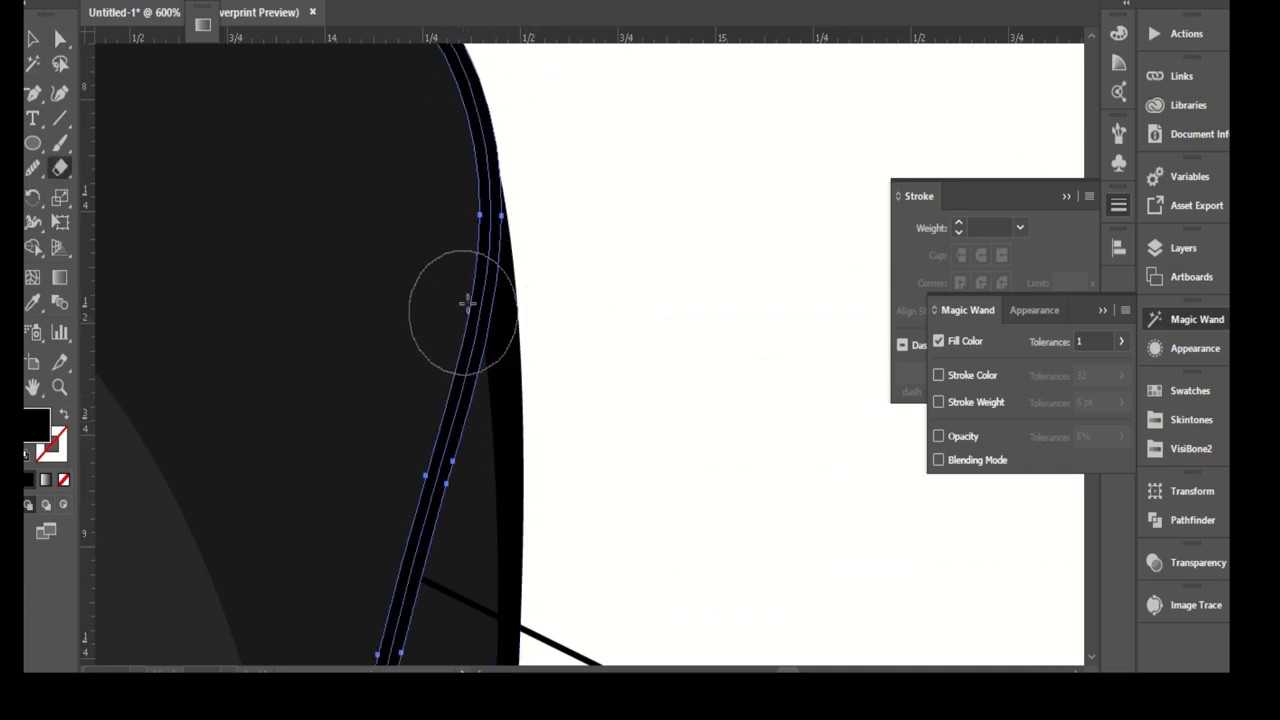
scroll(608, 311, down, 3)
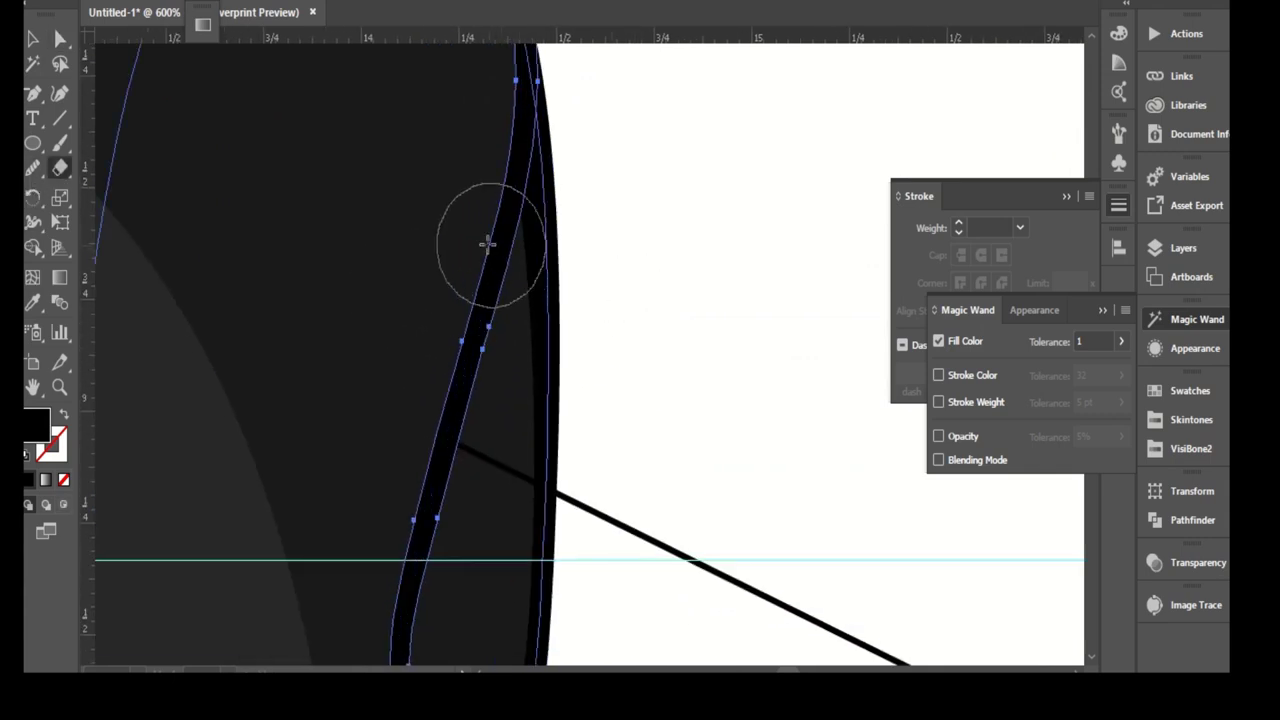
mouse_move(466, 223)
mouse_down()
mouse_move(457, 291)
mouse_move(498, 350)
mouse_up()
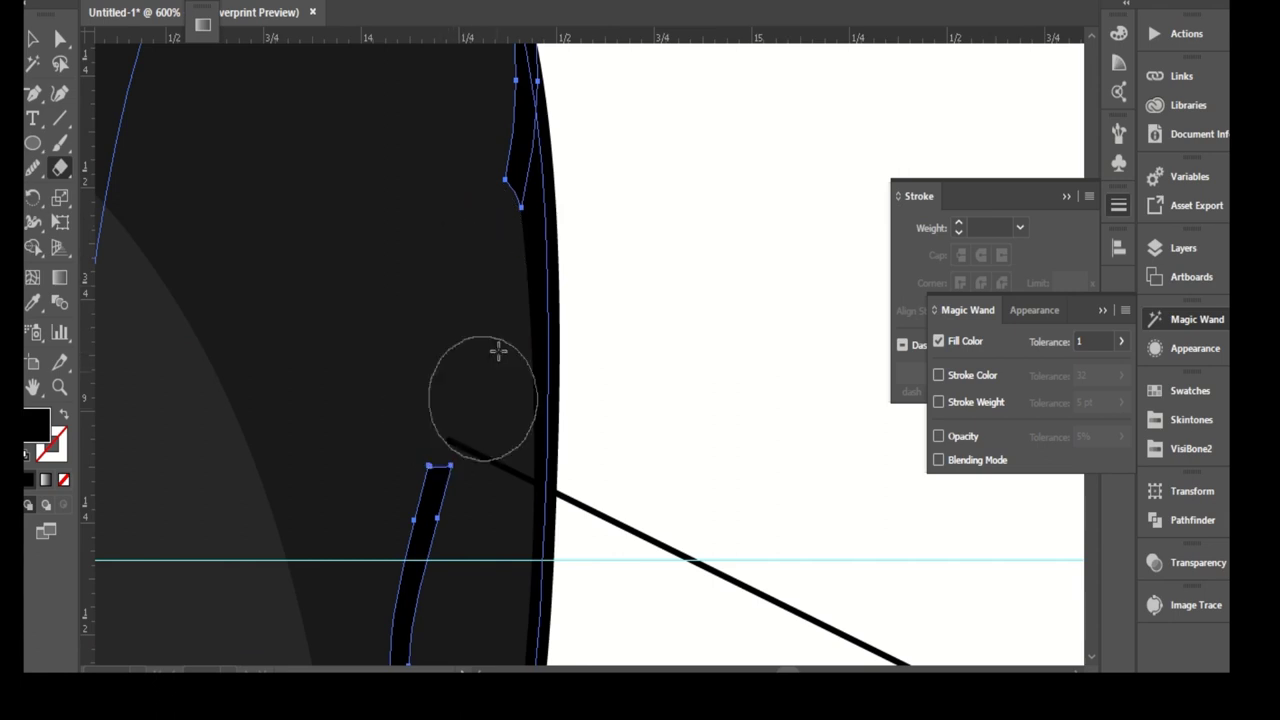
scroll(560, 300, down, 4)
- Select the lower and upper leftover pieces of the highlight line in turn
key(a)
scroll(623, 320, right, 2)
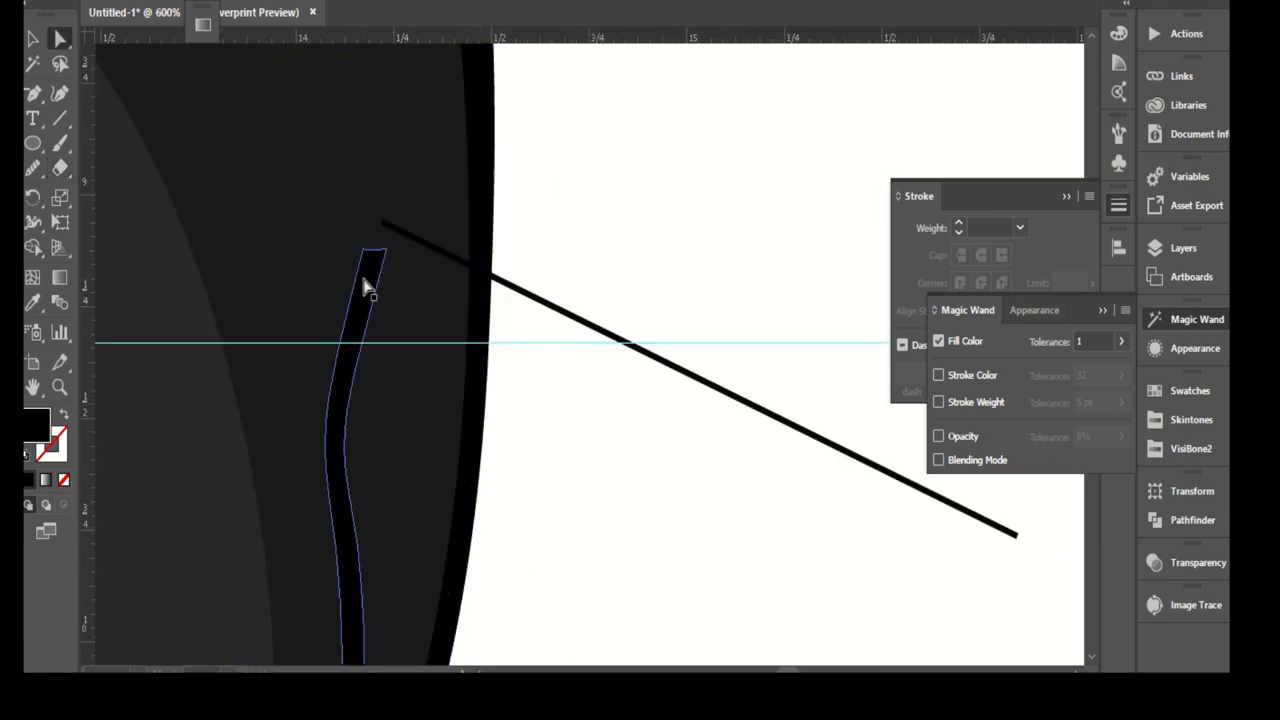
click(365, 259)
key(p)
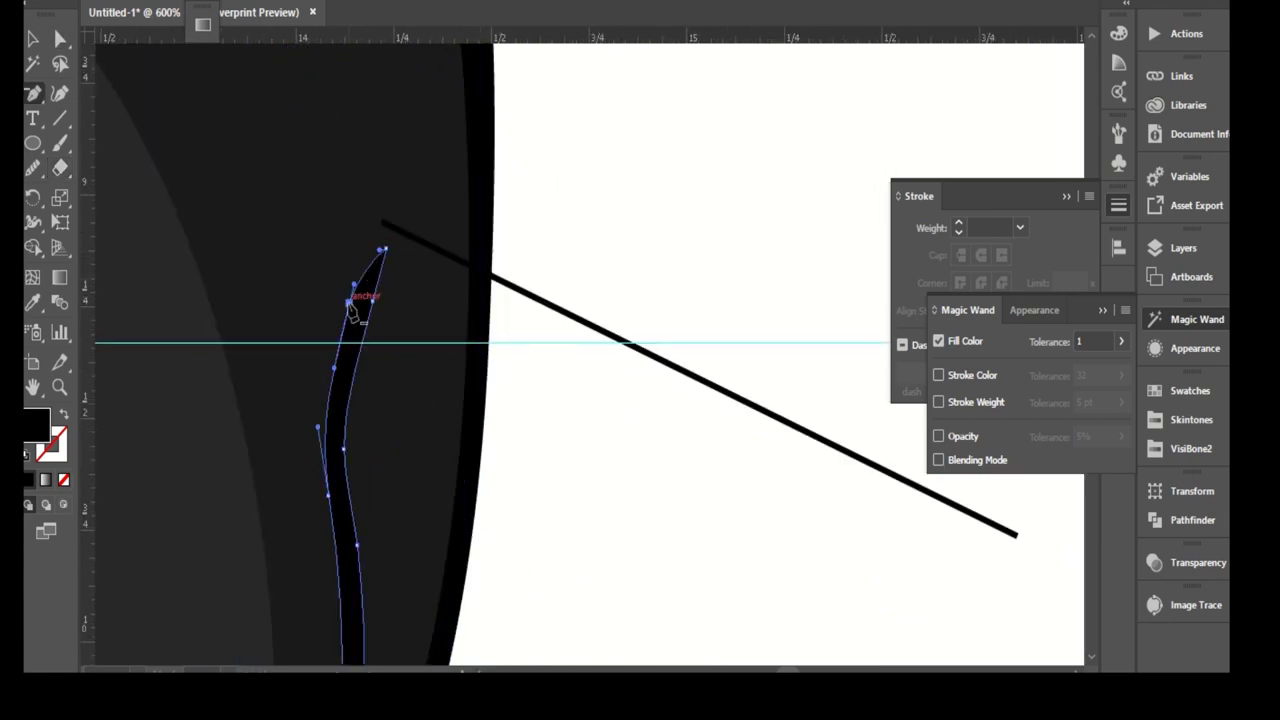
key(a)
key(ctrl+minus)
scroll(603, 331, up, 2)
scroll(517, 206, up, 3)
click(472, 272)
- Move the upper piece's bottom anchor and convert it into a sharp corner point
key(n)
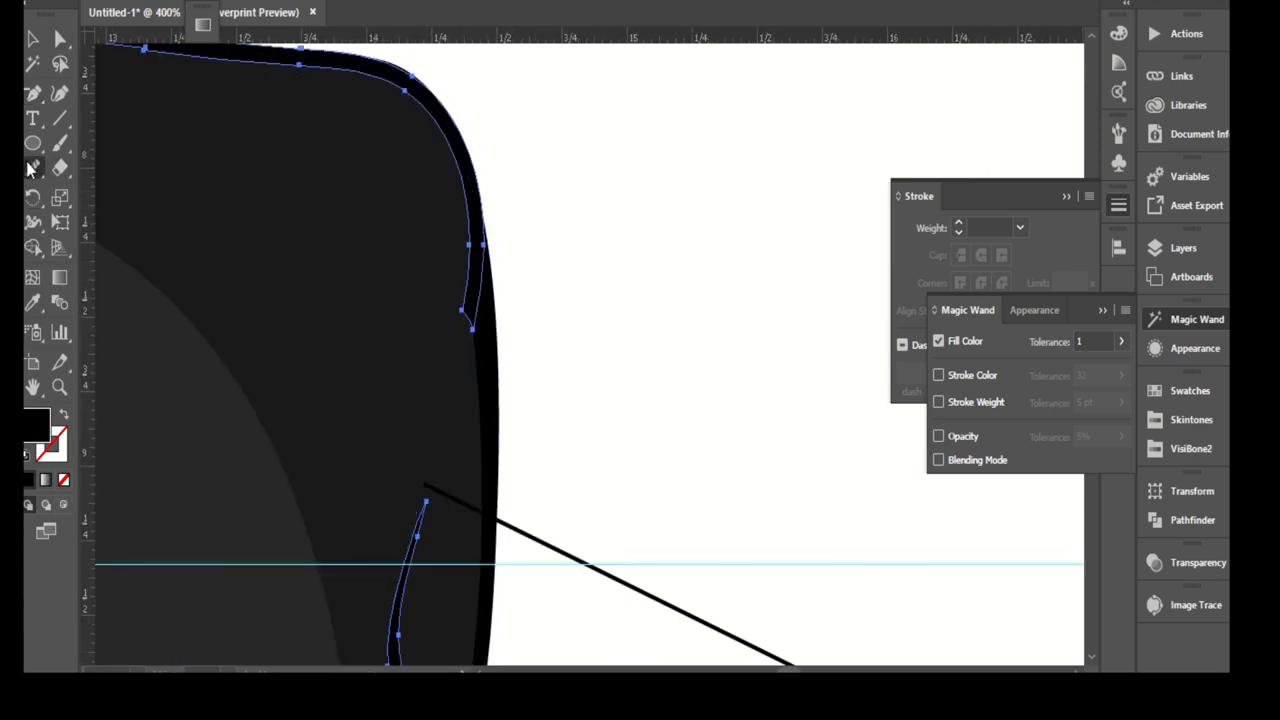
drag(30, 170, 100, 196)
key(ctrl+plus)
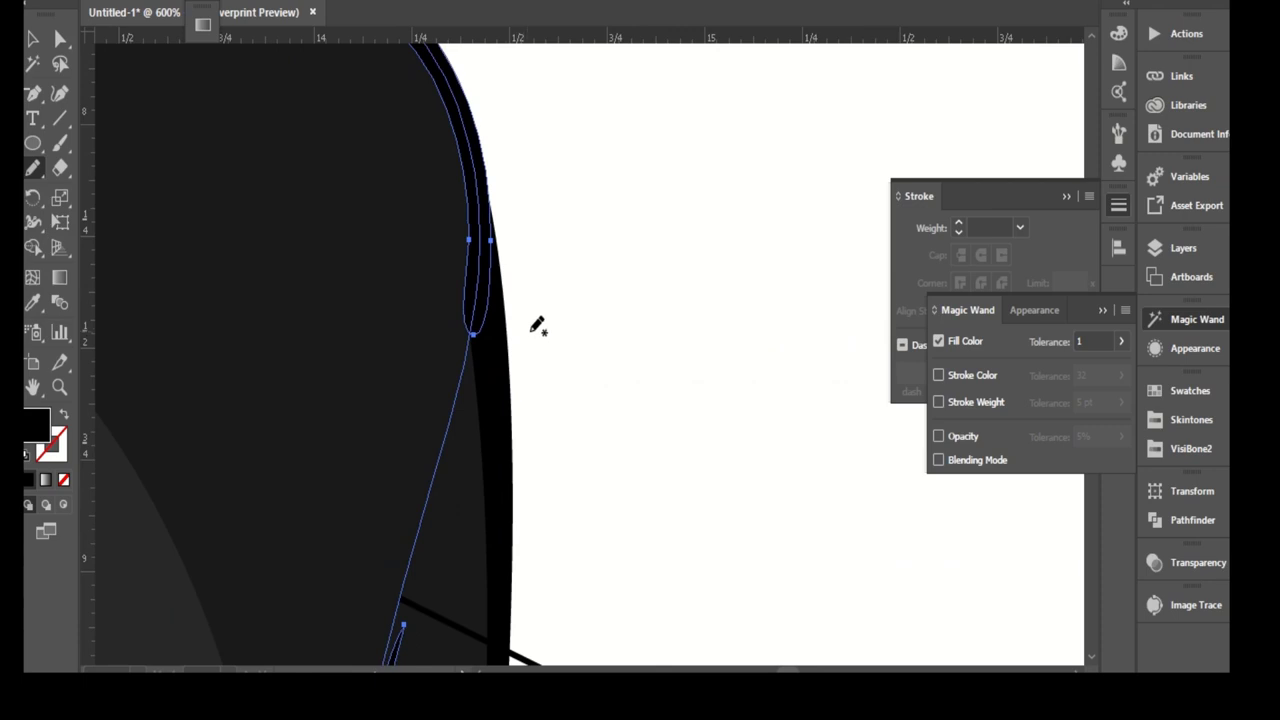
key(a)
click(530, 327)
click(486, 289)
key(ctrl+plus)
key(ctrl+plus)
key(ctrl+plus)
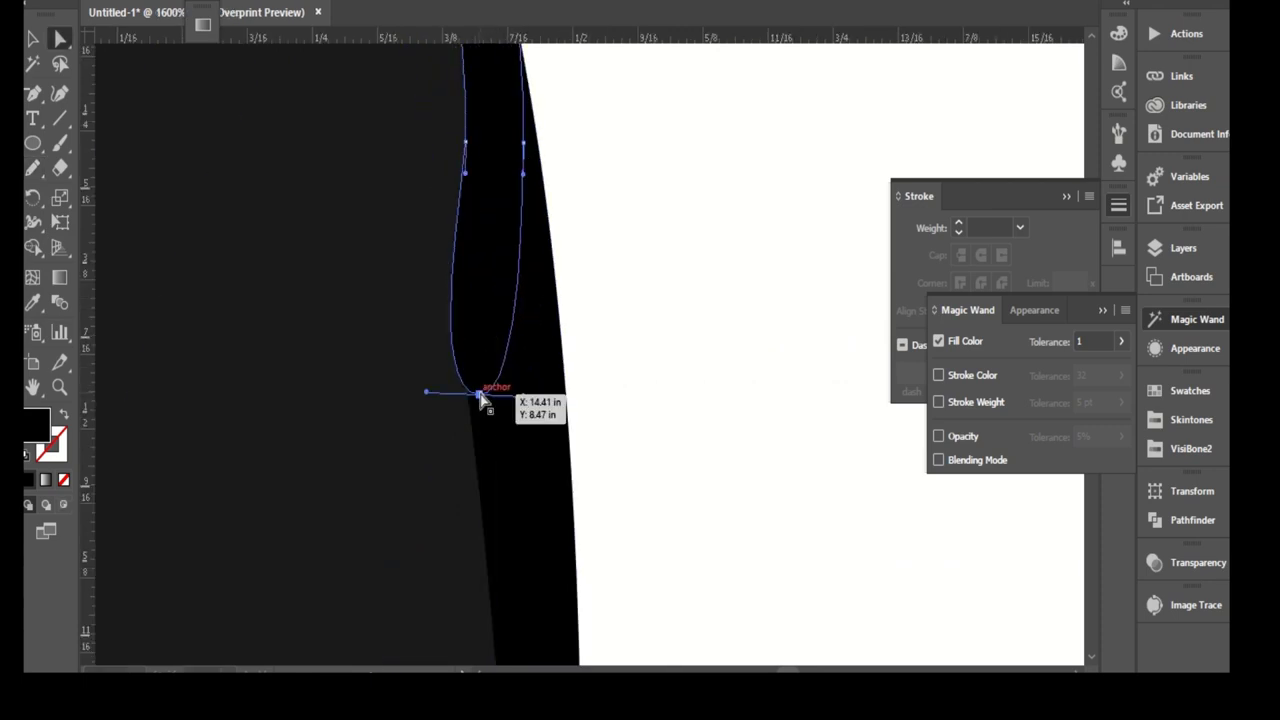
drag(480, 397, 473, 410)
alt+click(481, 394)
- Pull the pointed tip down along the gown edge and nudge its anchors to slim the sliver
scroll(445, 380, up, 3)
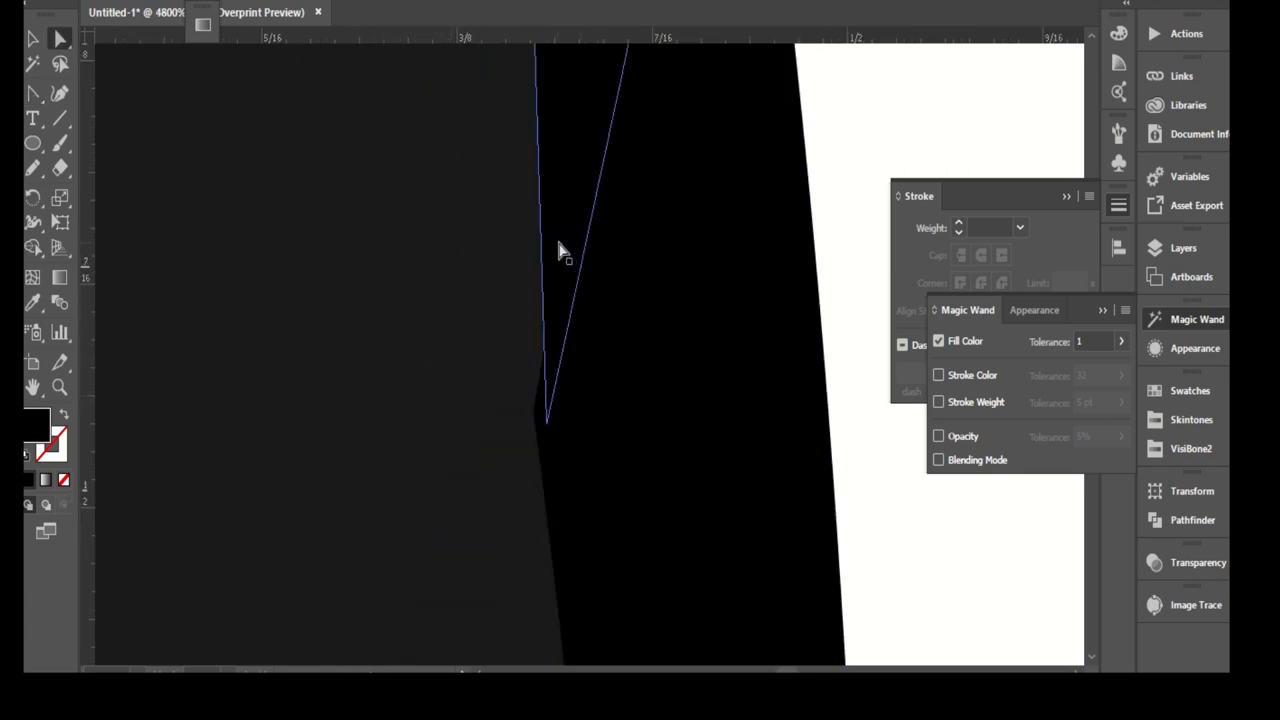
scroll(563, 457, down, 4)
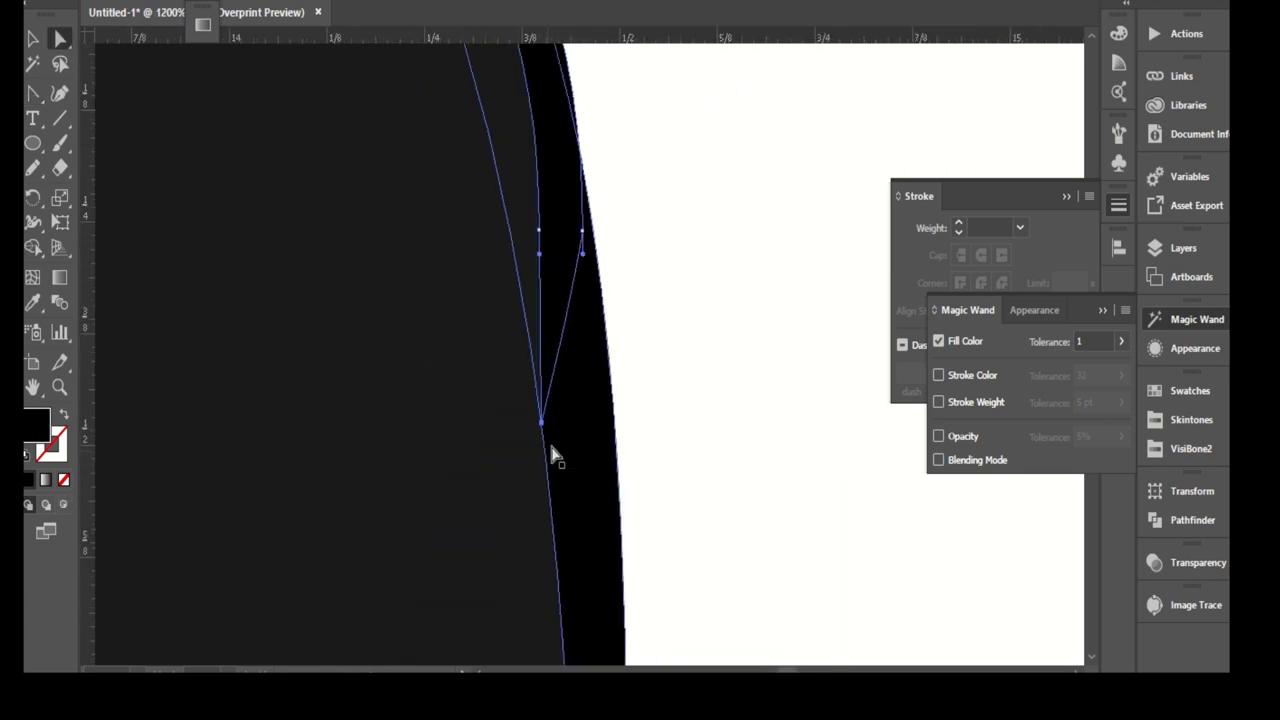
scroll(654, 342, down, 1)
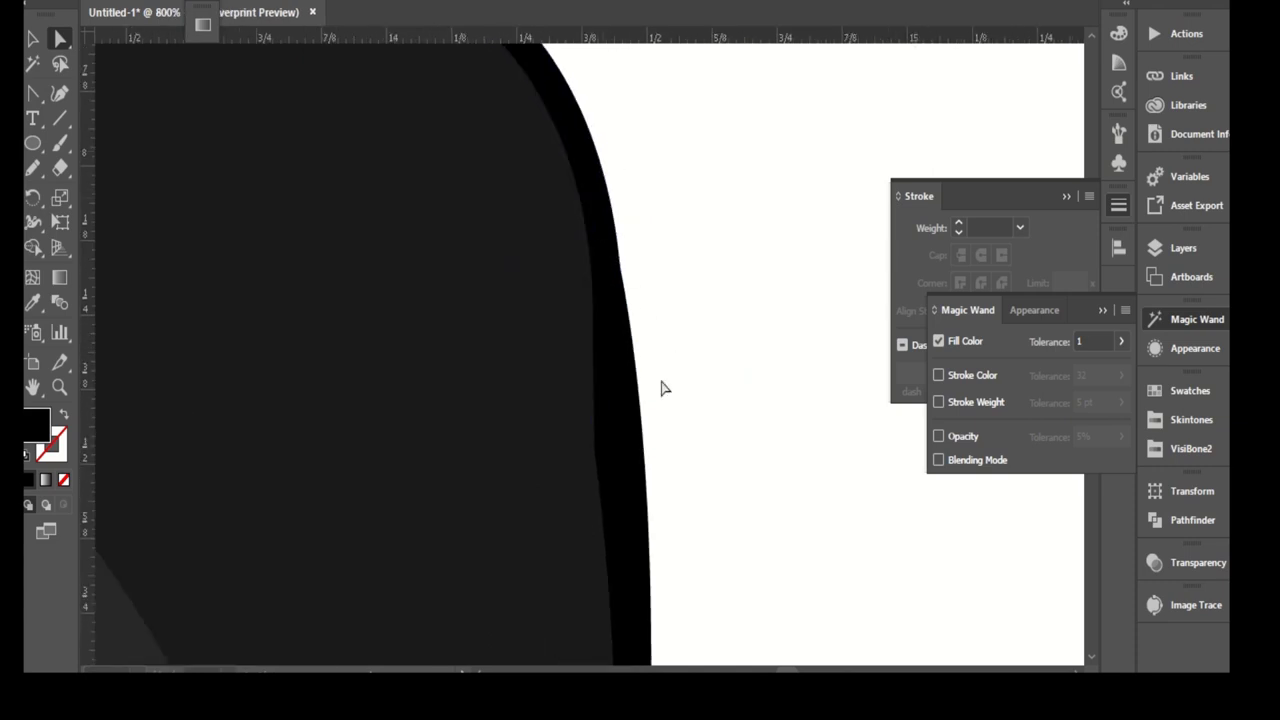
scroll(663, 386, up, 1)
scroll(560, 370, down, 1)
drag(528, 598, 531, 588)
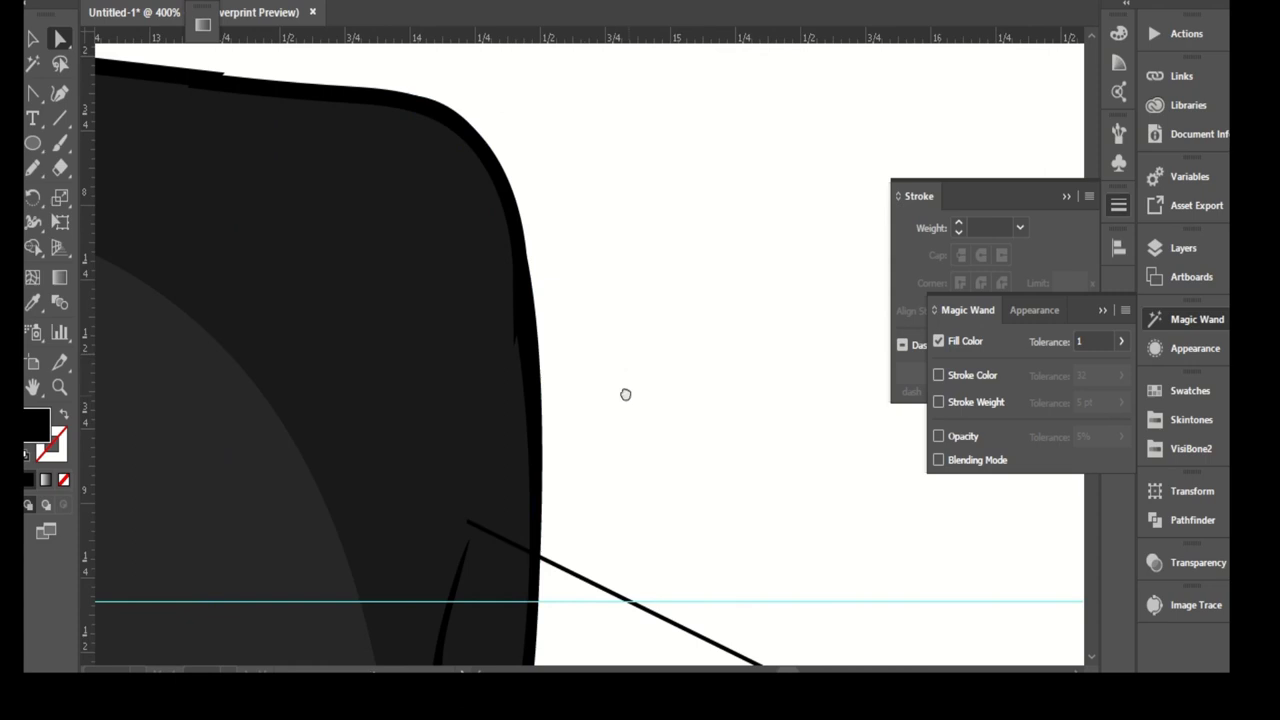
scroll(620, 380, up, 3)
drag(491, 440, 494, 440)
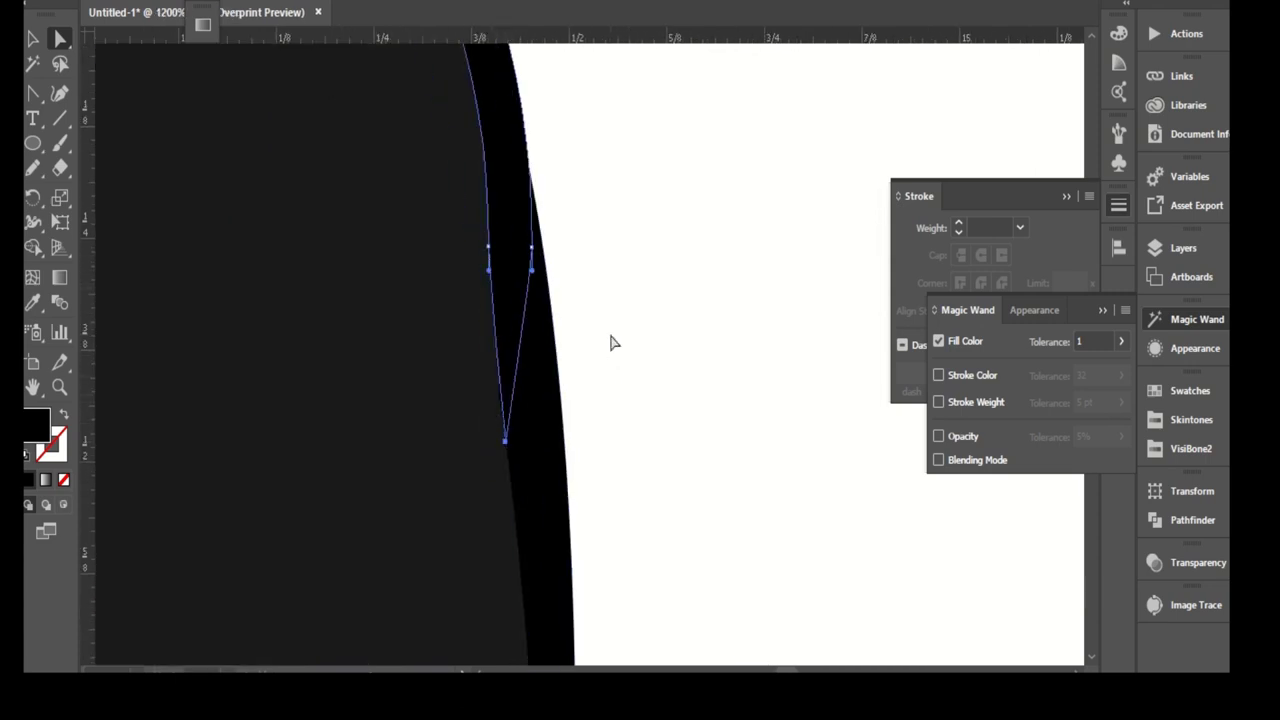
scroll(583, 297, down, 2)
scroll(567, 291, down, 1)
scroll(567, 291, up, 3)
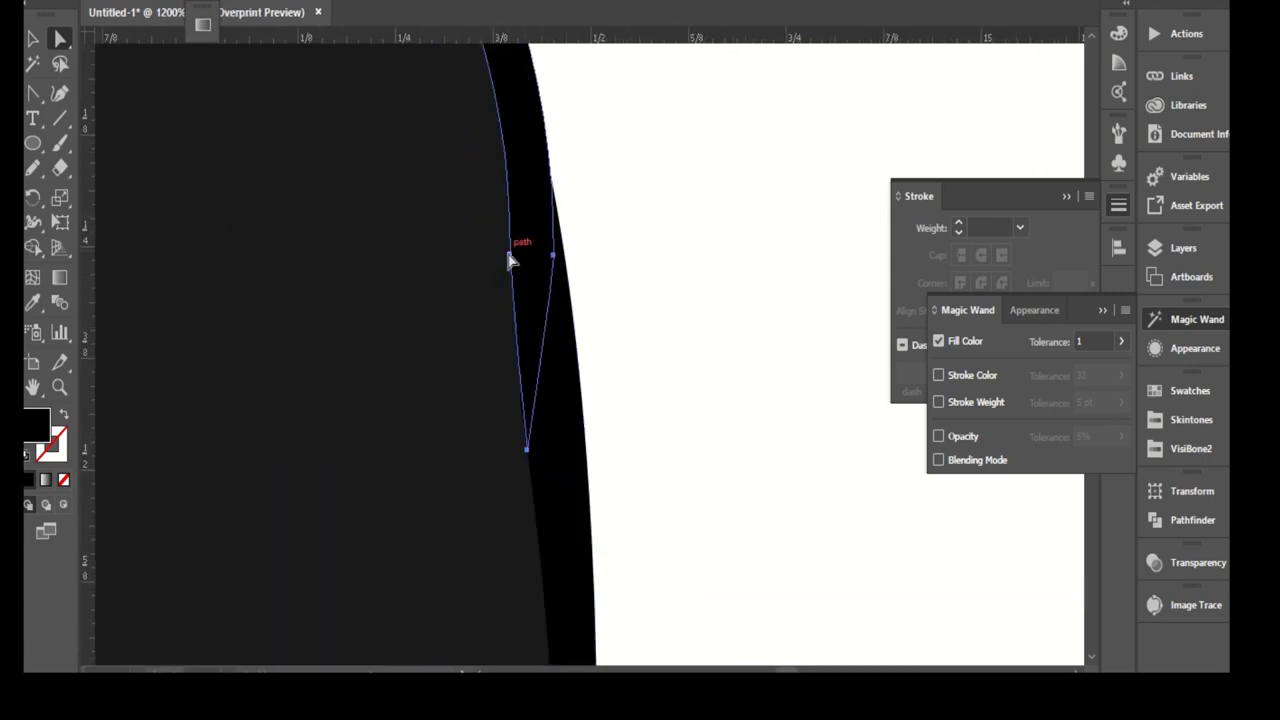
drag(510, 256, 501, 249)
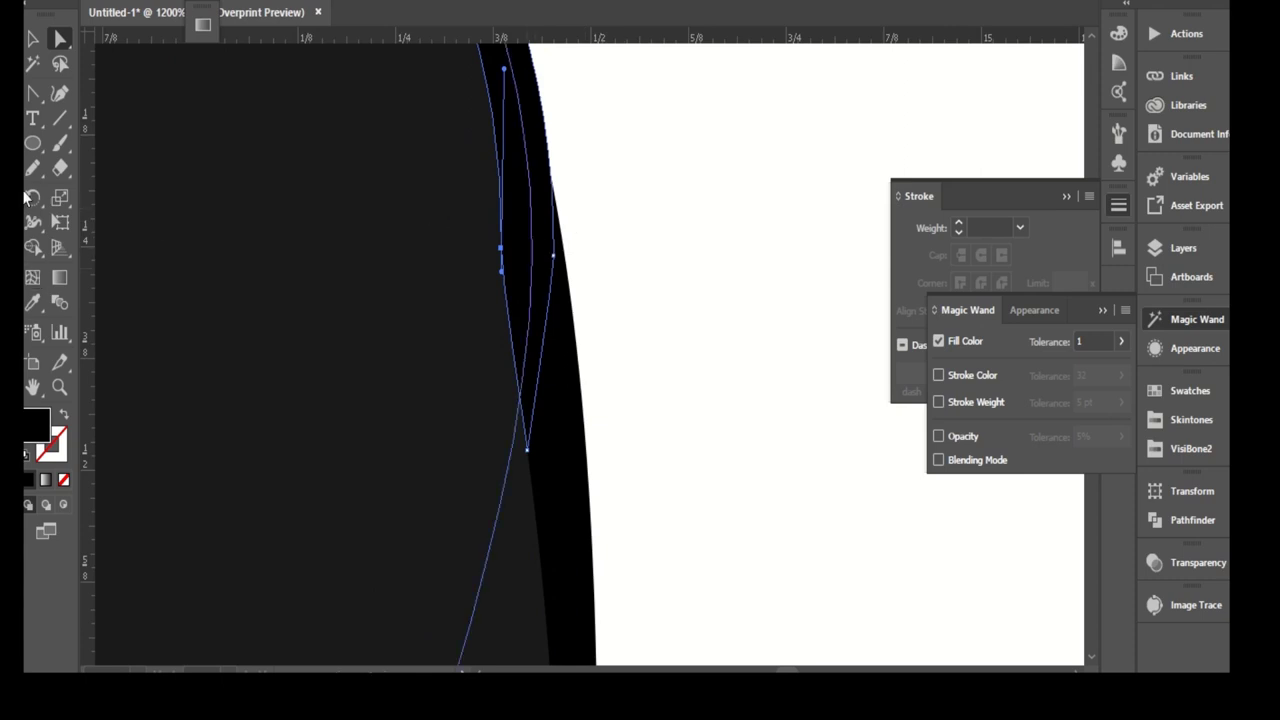
- Pick the Pencil tool and zoom out to view the whole torso
drag(33, 168, 95, 194)
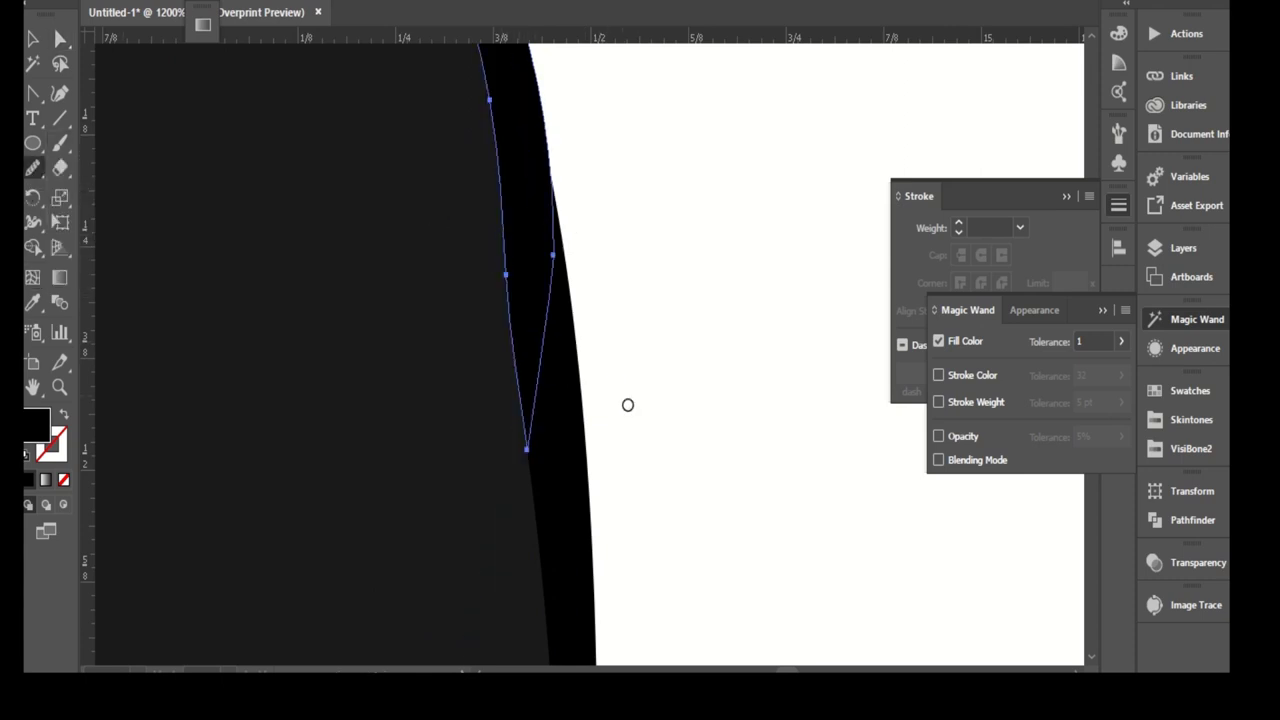
key(ctrl+minus)
key(ctrl+minus)
key(ctrl+minus)
key(ctrl+minus)
key(ctrl+minus)
key(ctrl+minus)
key(ctrl+minus)
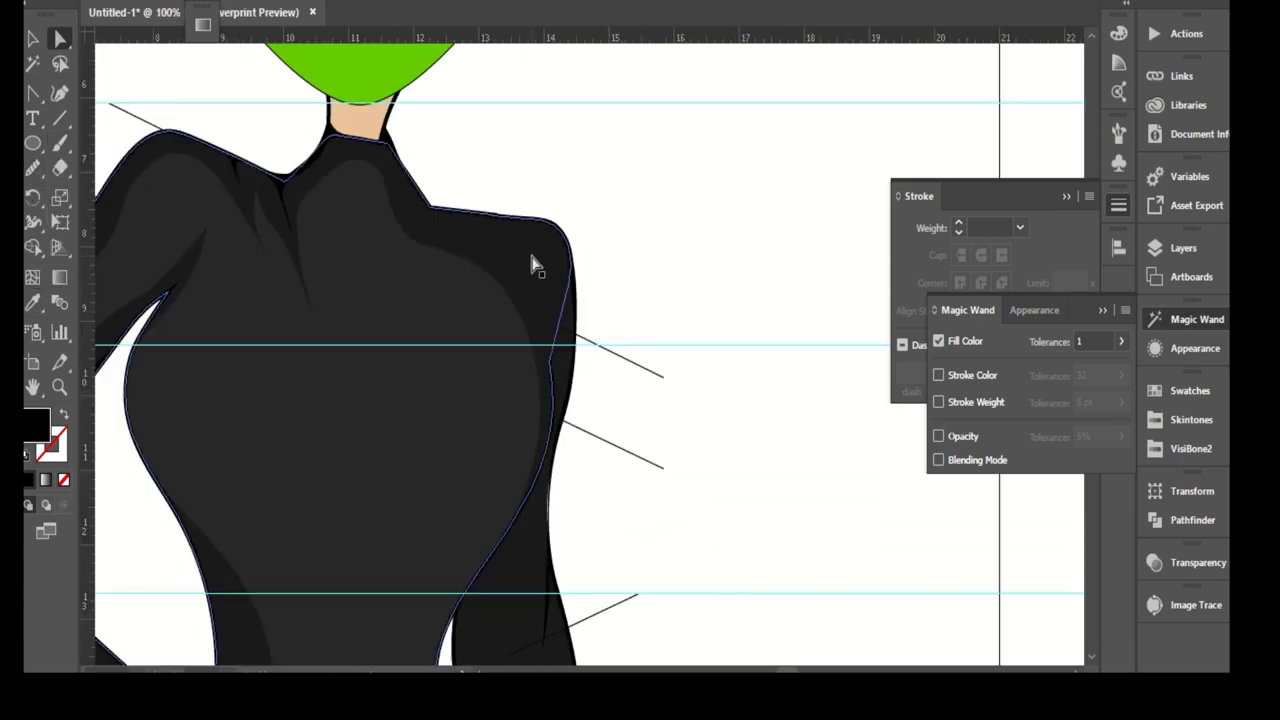
scroll(533, 265, down, 3)
scroll(608, 274, down, 1)
key(ctrl+minus)
key(ctrl+minus)
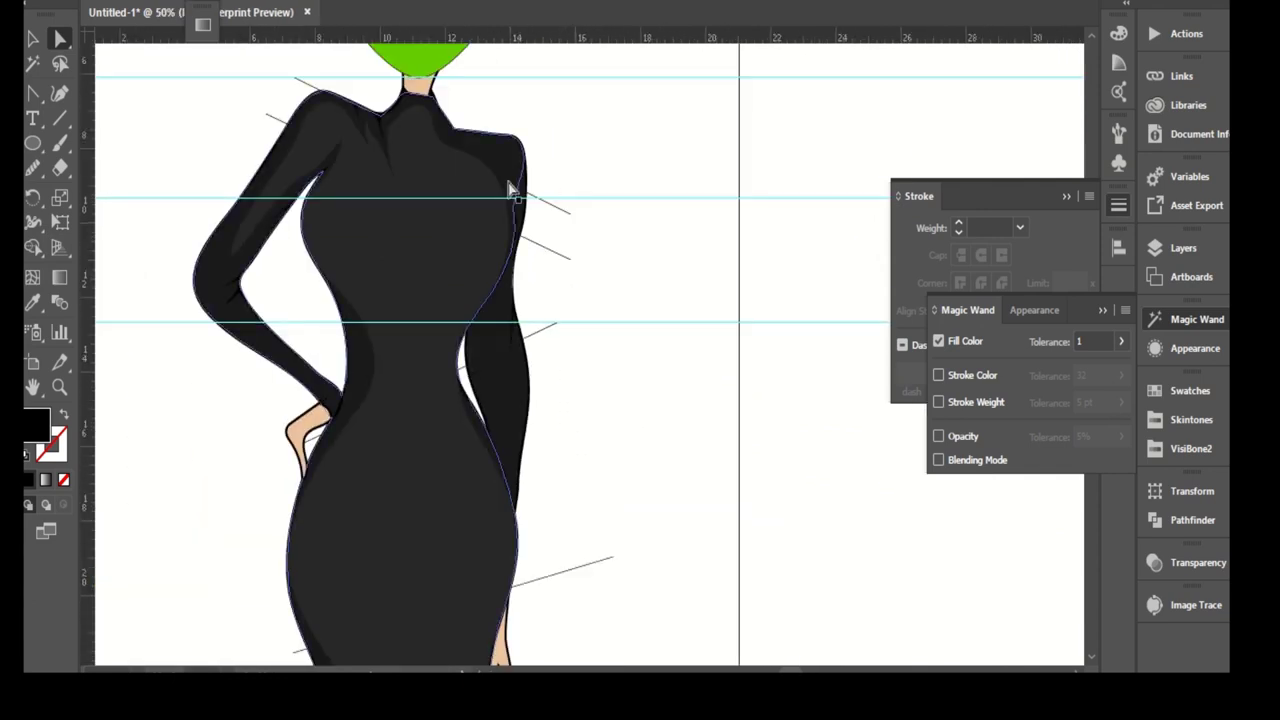
scroll(508, 188, up, 1)
- Lower the fill brightness to 5% (#0c0c0c) and apply it to the inner dress shape
double_click(45, 428)
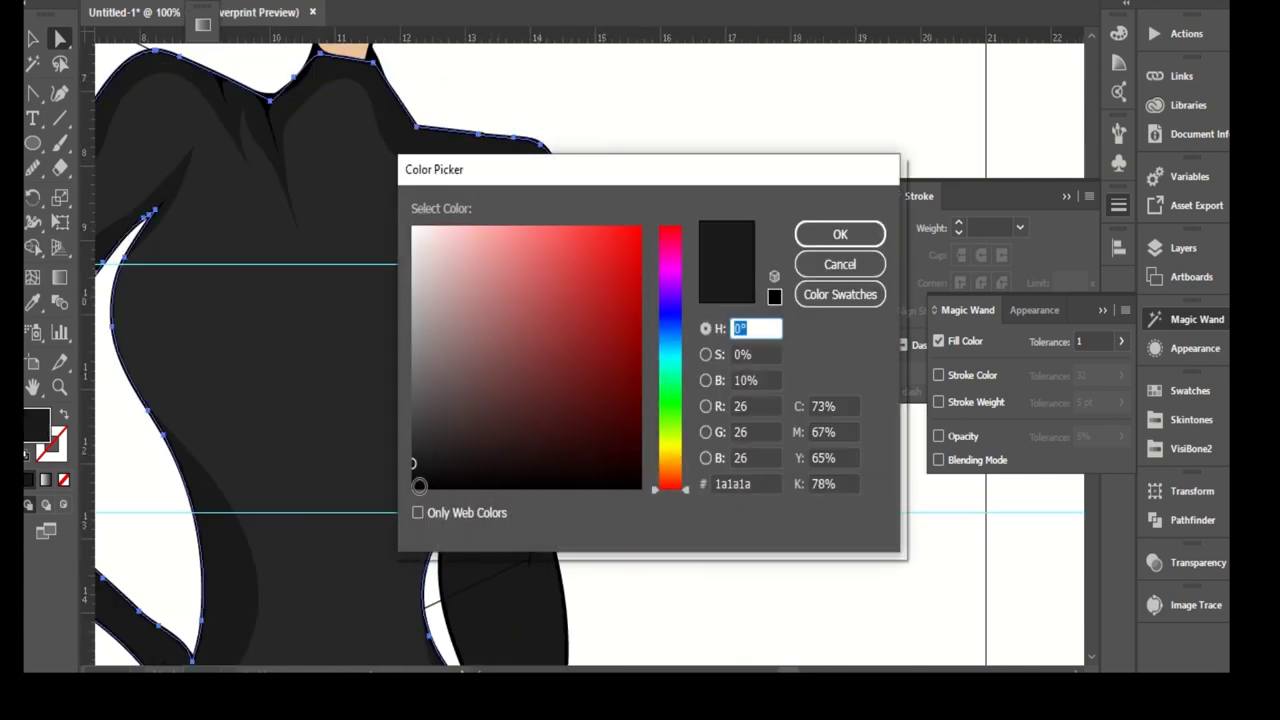
click(412, 475)
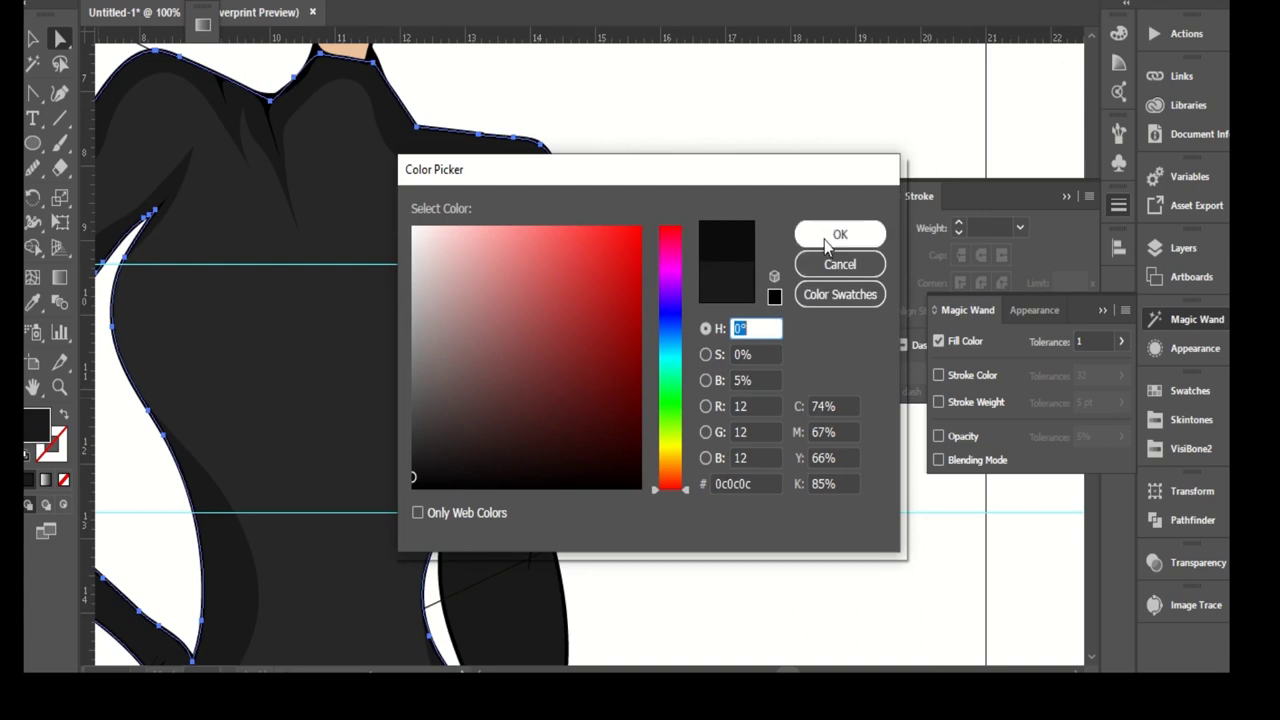
click(840, 234)
scroll(497, 335, up, 3)
shift+click(505, 330)
click(32, 305)
- Deselect, select the sleeve cuff shape at the elbow, and scroll down toward the hem
click(420, 163)
key(v)
click(563, 194)
scroll(551, 180, down, 3)
scroll(527, 203, down, 3)
scroll(400, 345, up, 5)
click(530, 390)
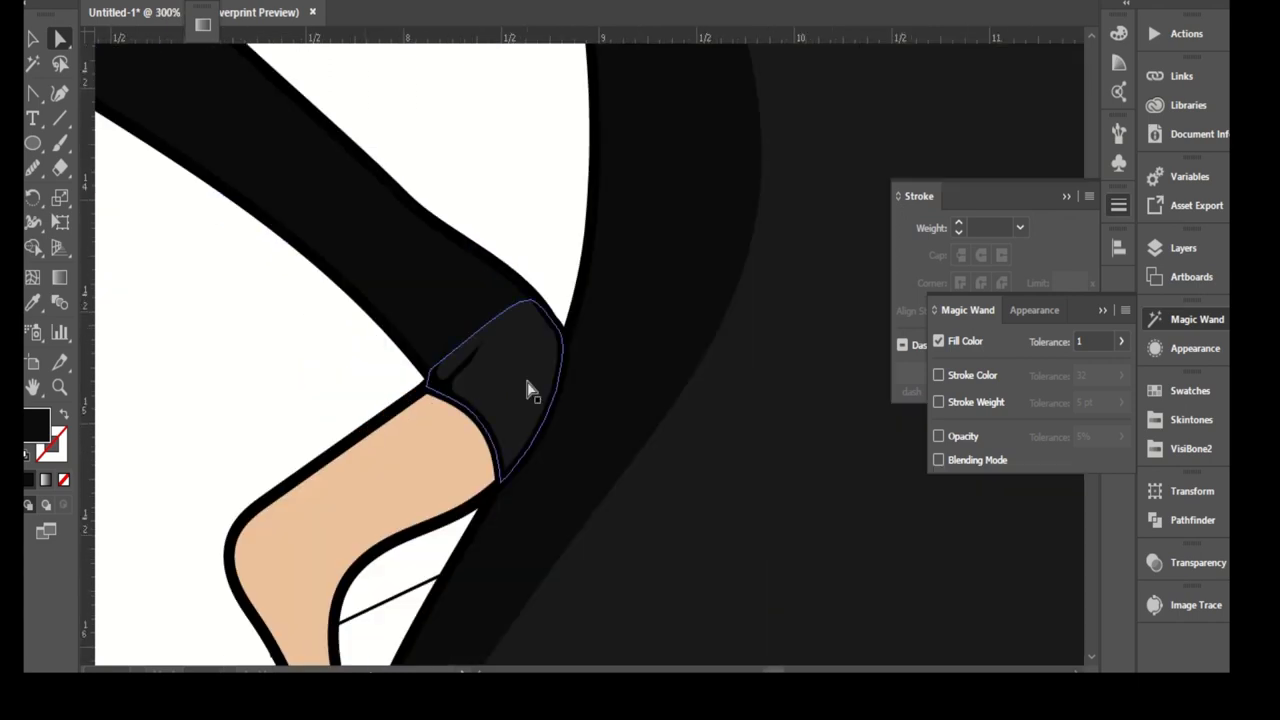
scroll(371, 234, down, 2)
scroll(246, 343, down, 2)
scroll(534, 423, down, 2)
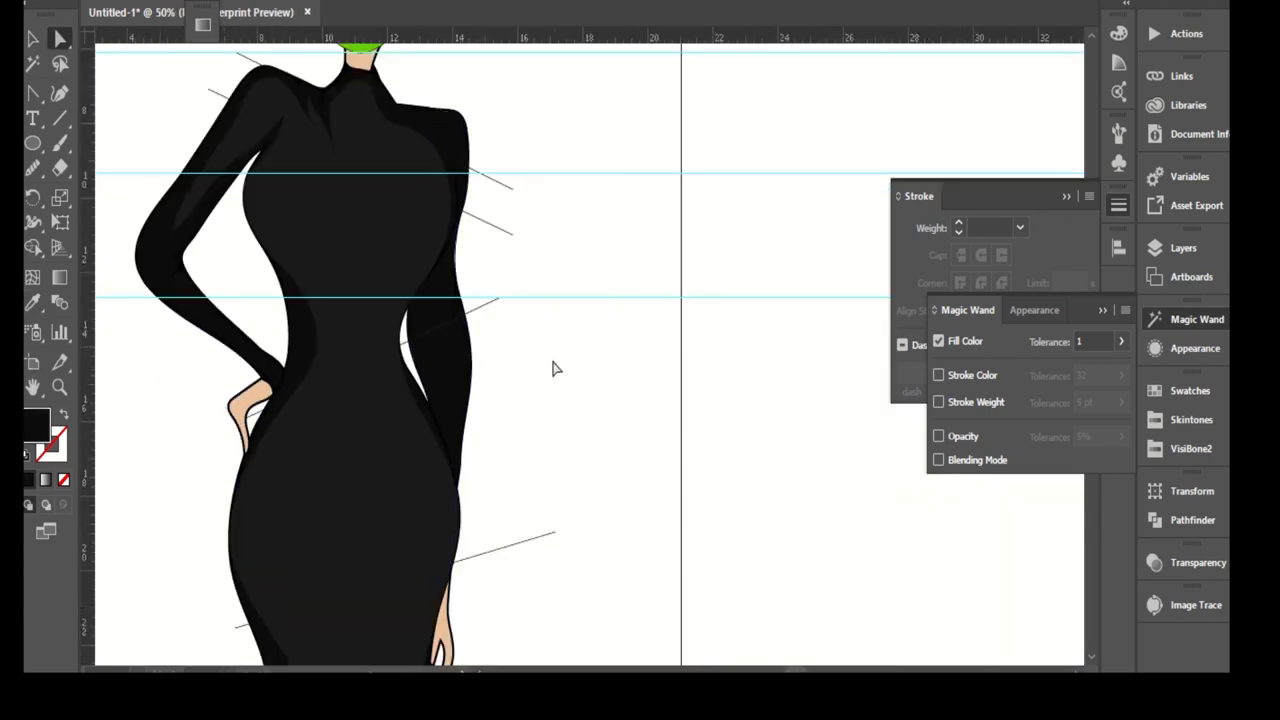
scroll(551, 288, down, 1)
scroll(580, 280, down, 2)
scroll(600, 330, down, 2)
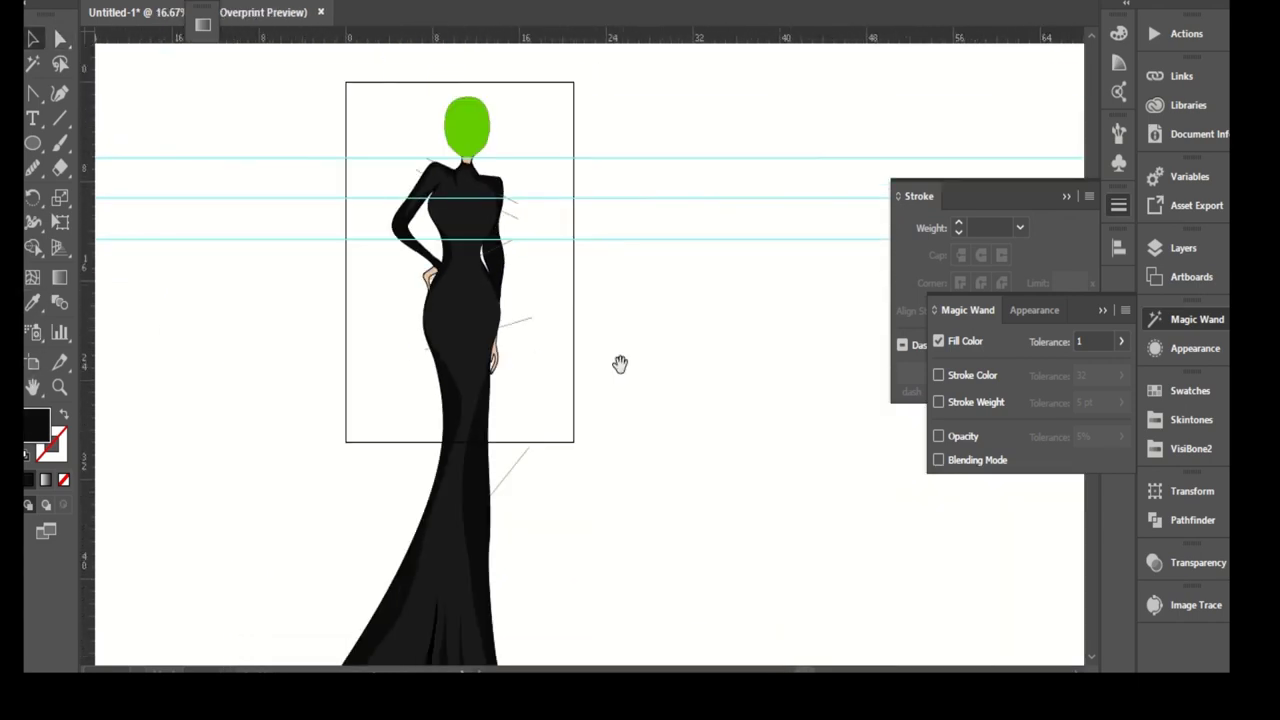
- Lock Layers 1 and 2 and select all green fold paths on Layer 3
scroll(563, 260, up, 1)
scroll(400, 450, up, 2)
click(378, 489)
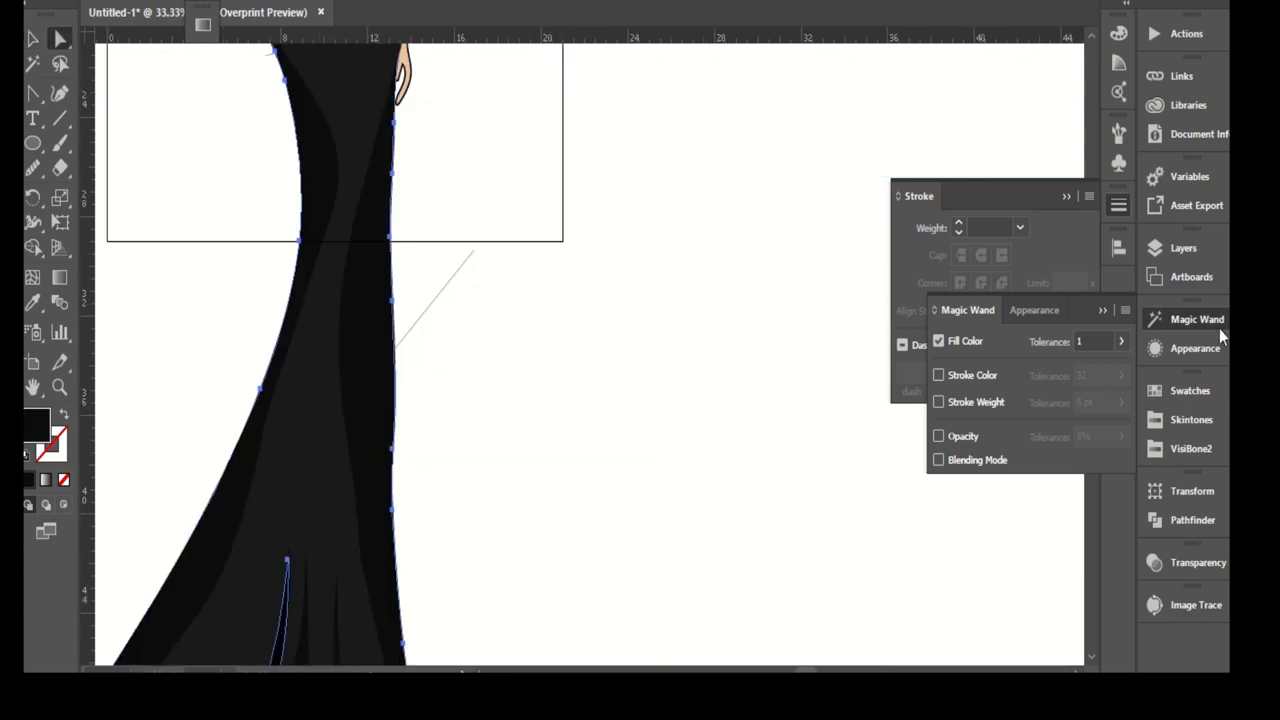
click(1160, 248)
drag(835, 292, 835, 314)
key(ctrl+a)
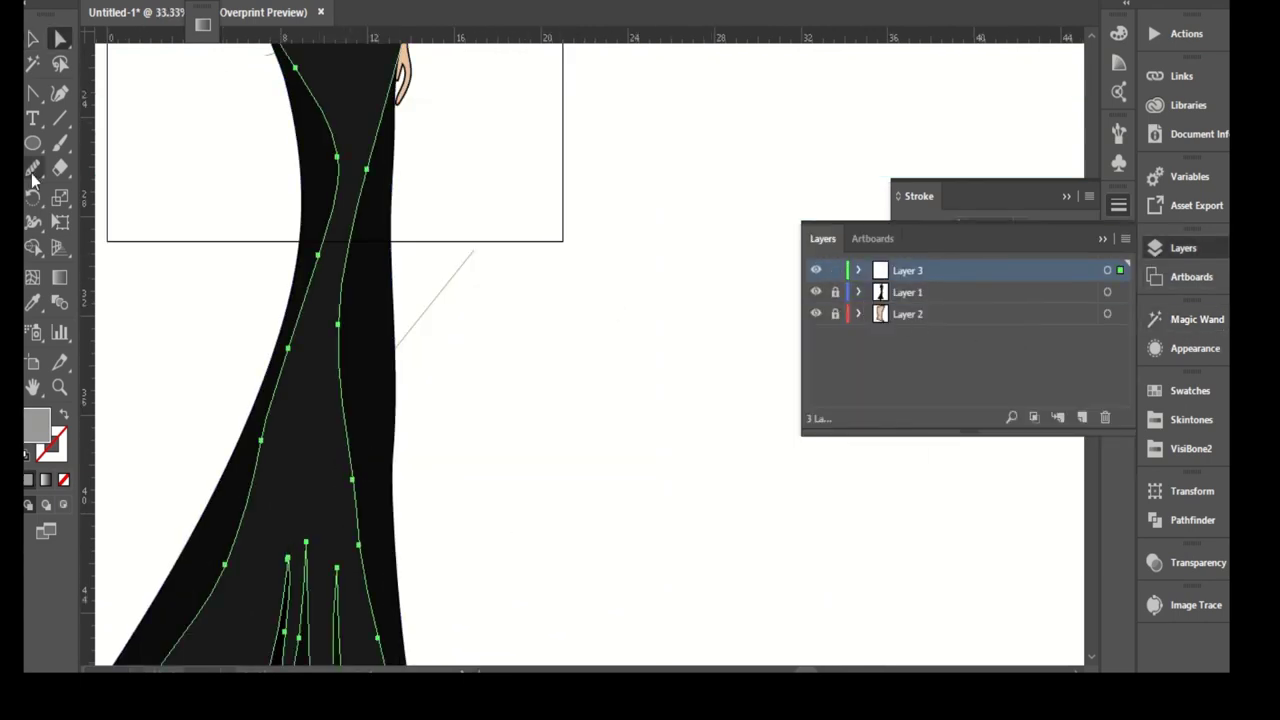
- Smooth the right green fold path and delete several of its anchor points
mouse_move(375, 586)
mouse_down()
mouse_move(379, 331)
mouse_move(345, 395)
mouse_up()
key(p)
click(350, 410)
key(Return)
click(343, 381)
click(356, 487)
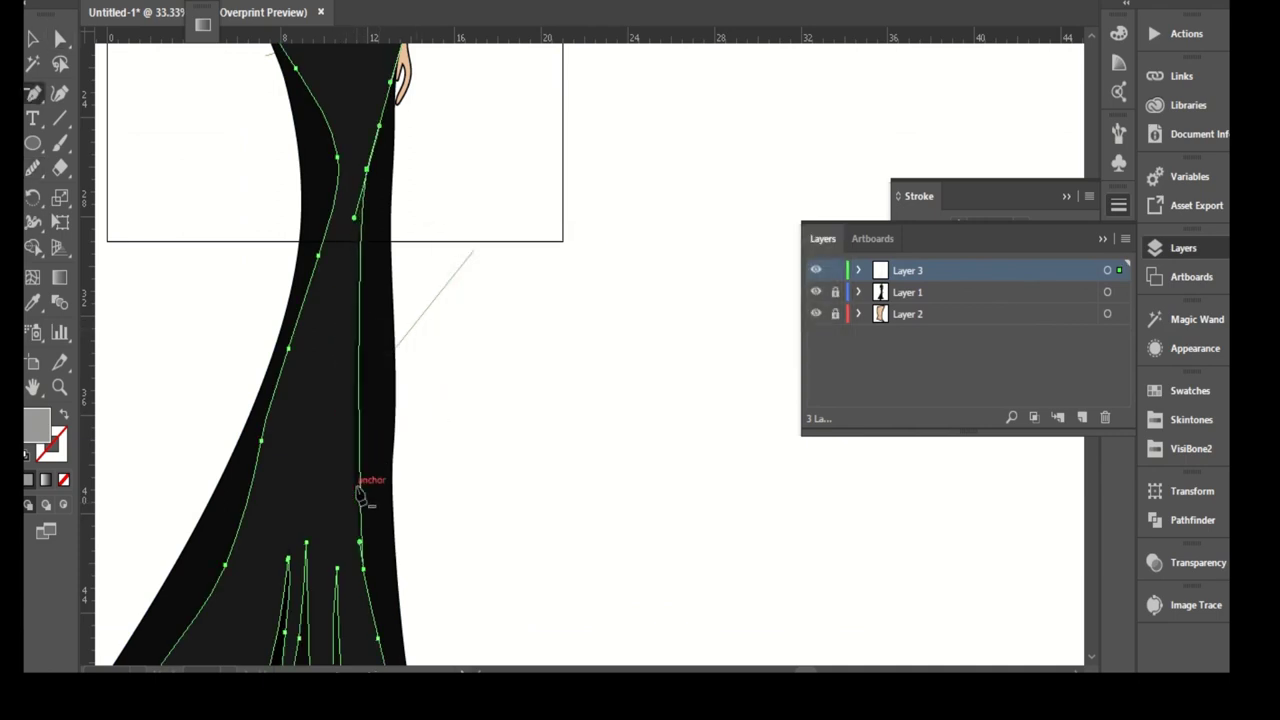
key(ctrl+plus)
key(ctrl+plus)
click(375, 163)
key(Return)
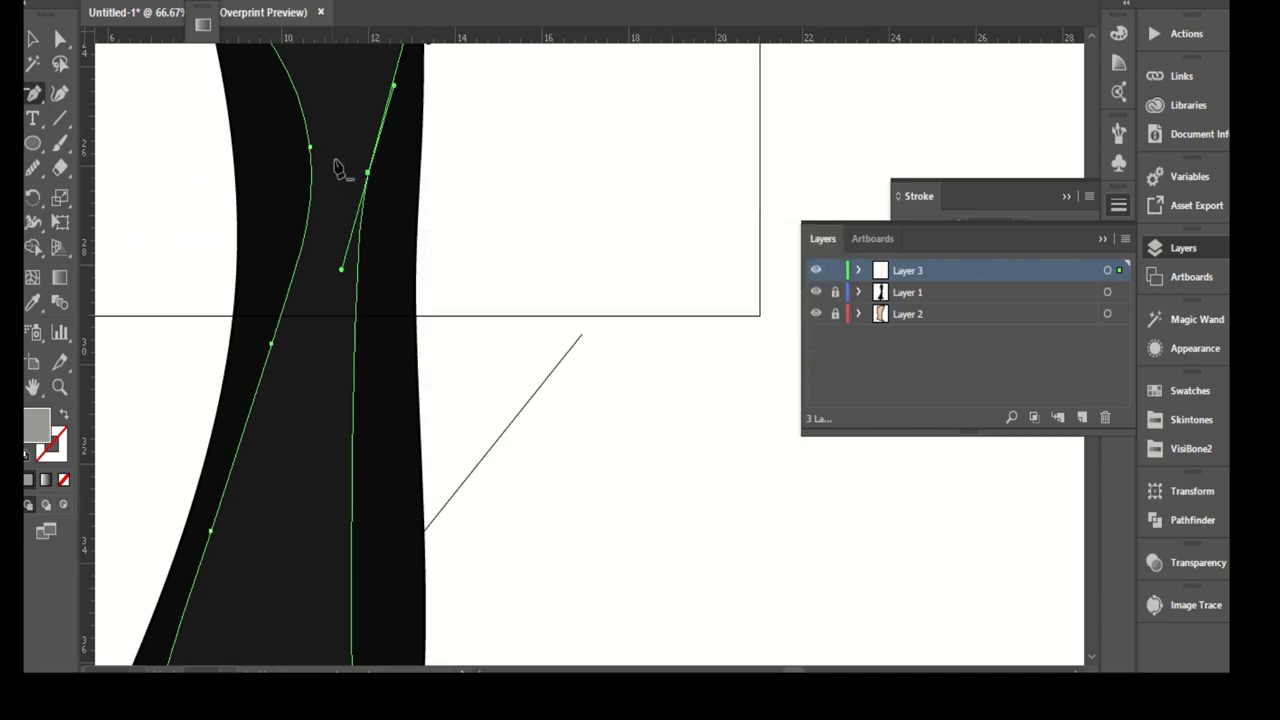
click(368, 180)
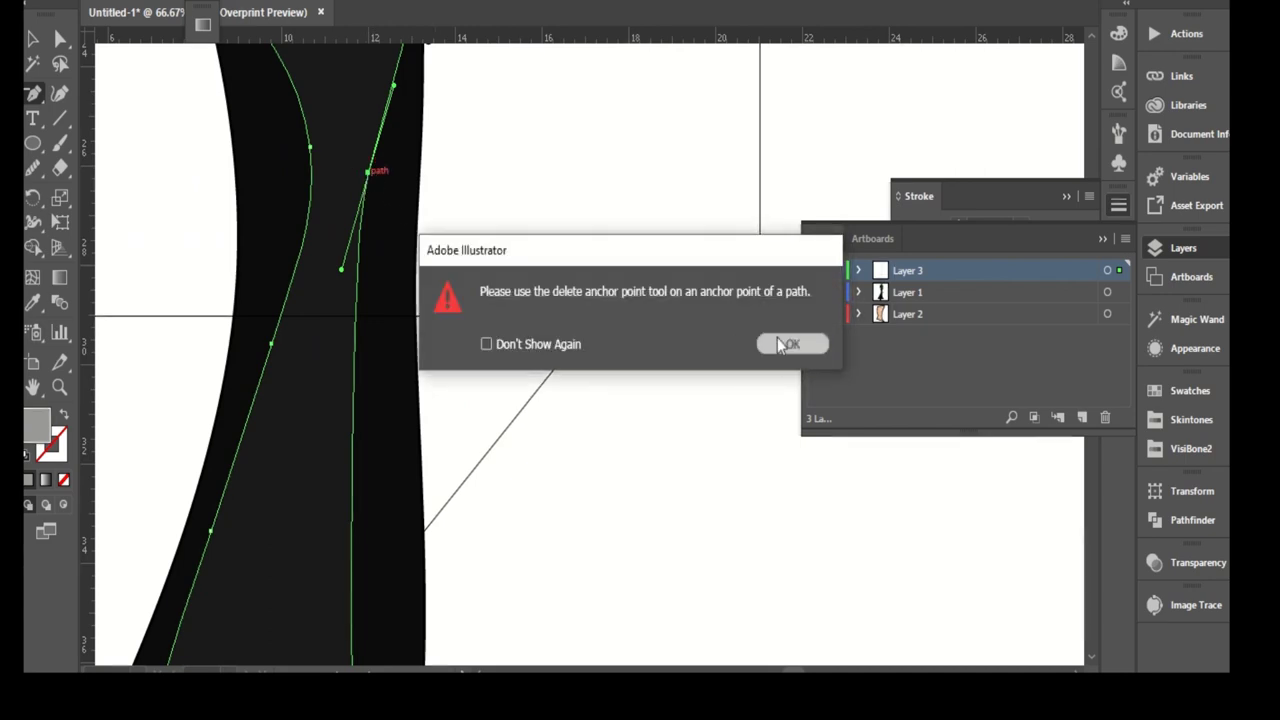
click(782, 345)
click(368, 172)
scroll(462, 175, down, 4)
scroll(457, 265, up, 2)
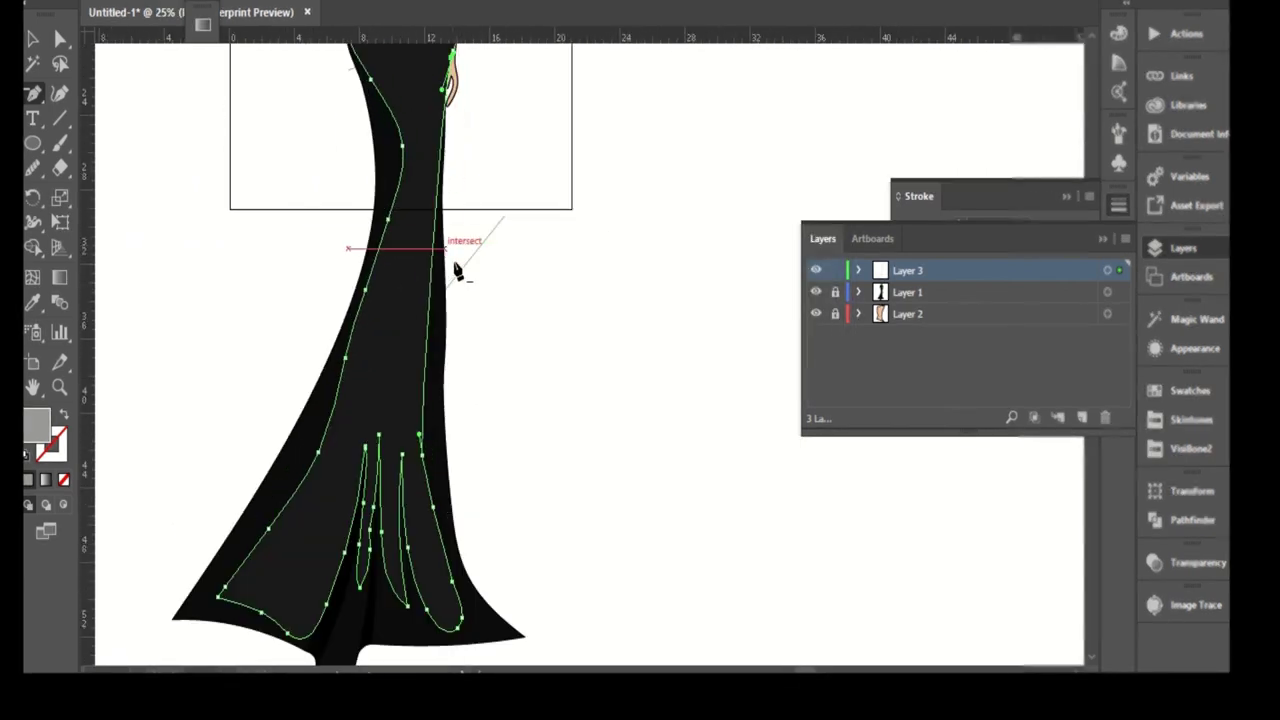
- Add a bend to the right fold path and pull the hem path's tip anchor rightward
click(58, 95)
drag(437, 204, 428, 199)
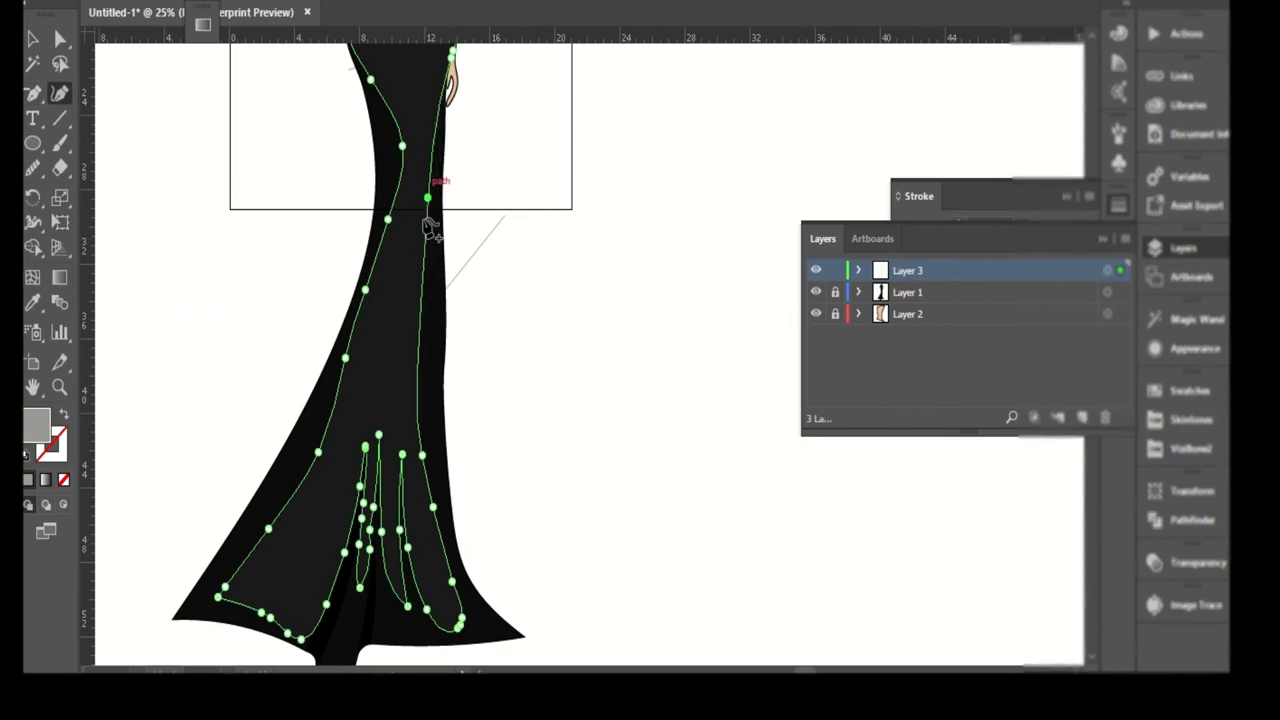
scroll(467, 617, up, 2)
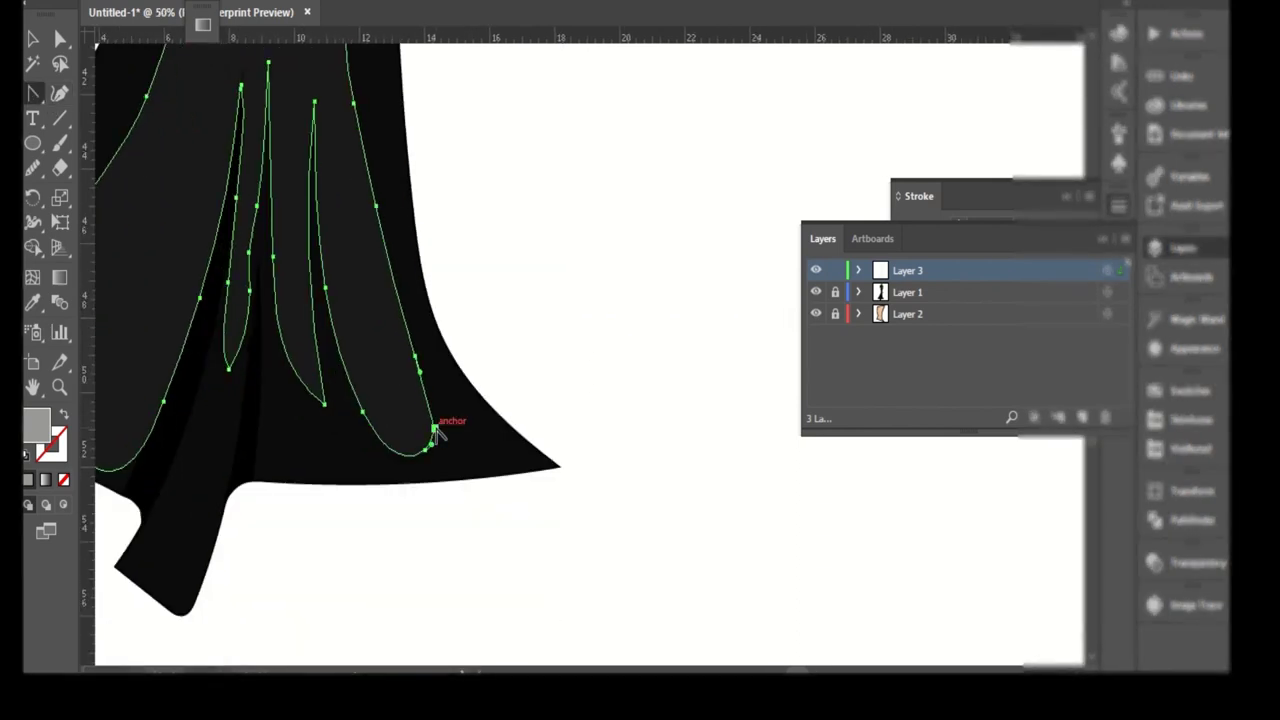
key(a)
scroll(443, 451, up, 2)
drag(428, 406, 529, 441)
- Redraw the hem fold lines freehand so the rightmost fold flares wider at the bottom
click(30, 168)
drag(287, 368, 338, 403)
drag(371, 229, 451, 357)
scroll(445, 360, down, 2)
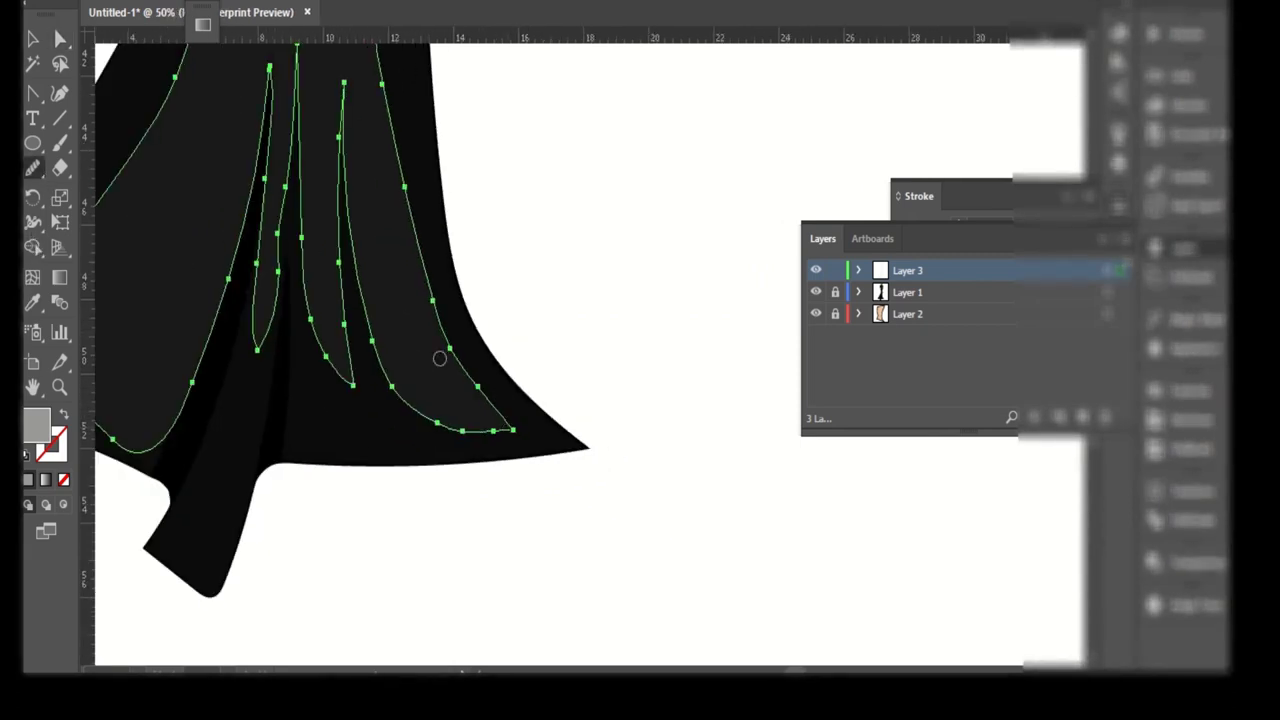
drag(363, 413, 382, 445)
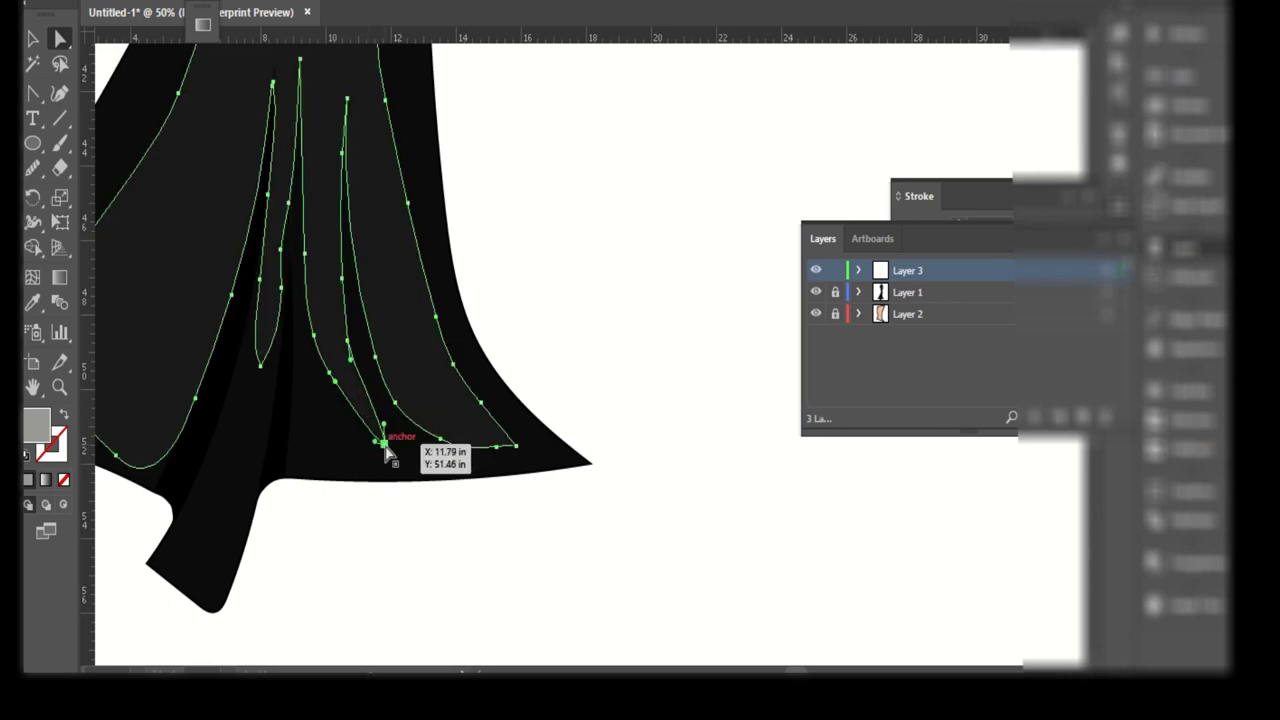
scroll(347, 387, up, 2)
drag(360, 310, 406, 437)
scroll(468, 529, down, 3)
key(a)
scroll(549, 406, down, 1)
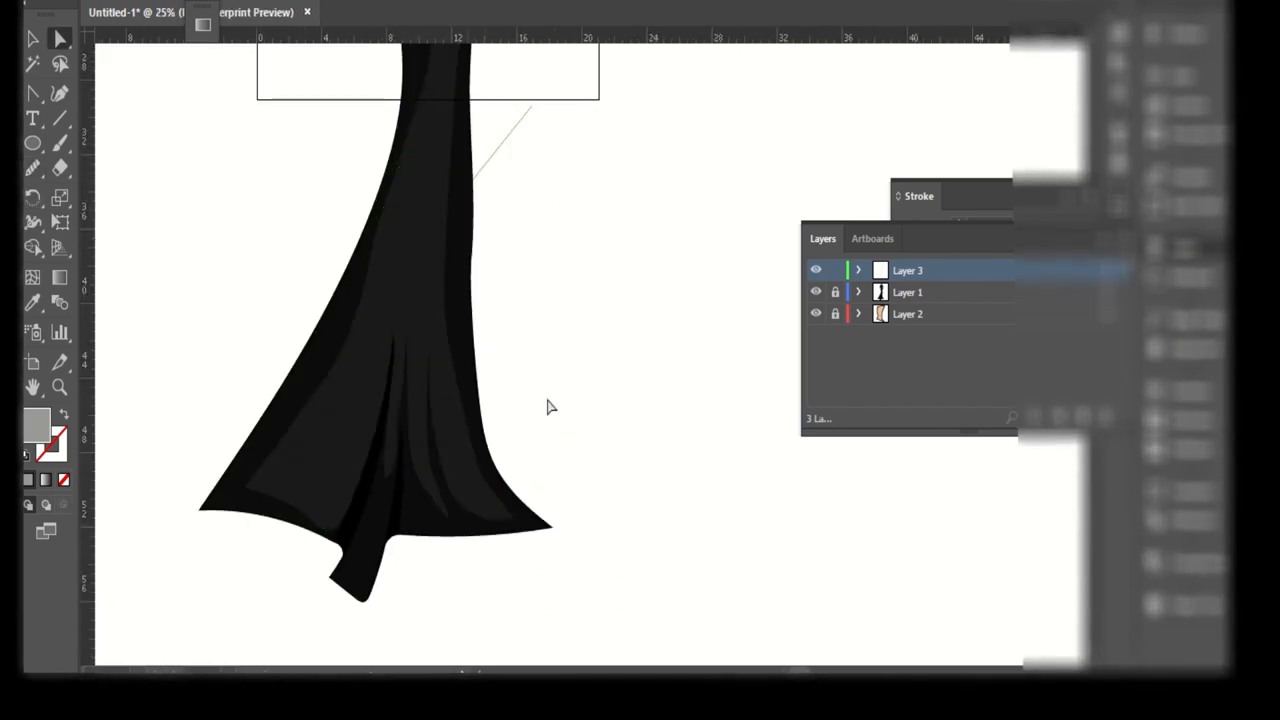
scroll(580, 440, down, 2)
scroll(514, 274, down, 1)
scroll(611, 276, up, 2)
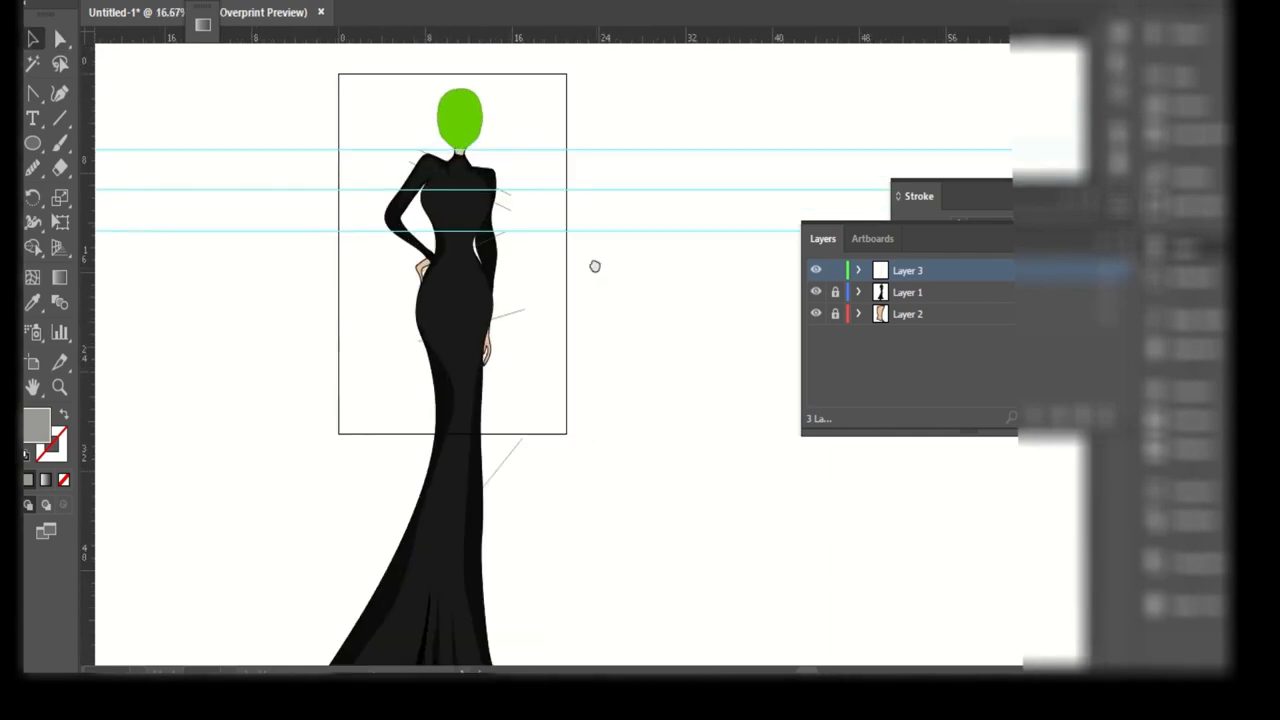
drag(595, 262, 584, 270)
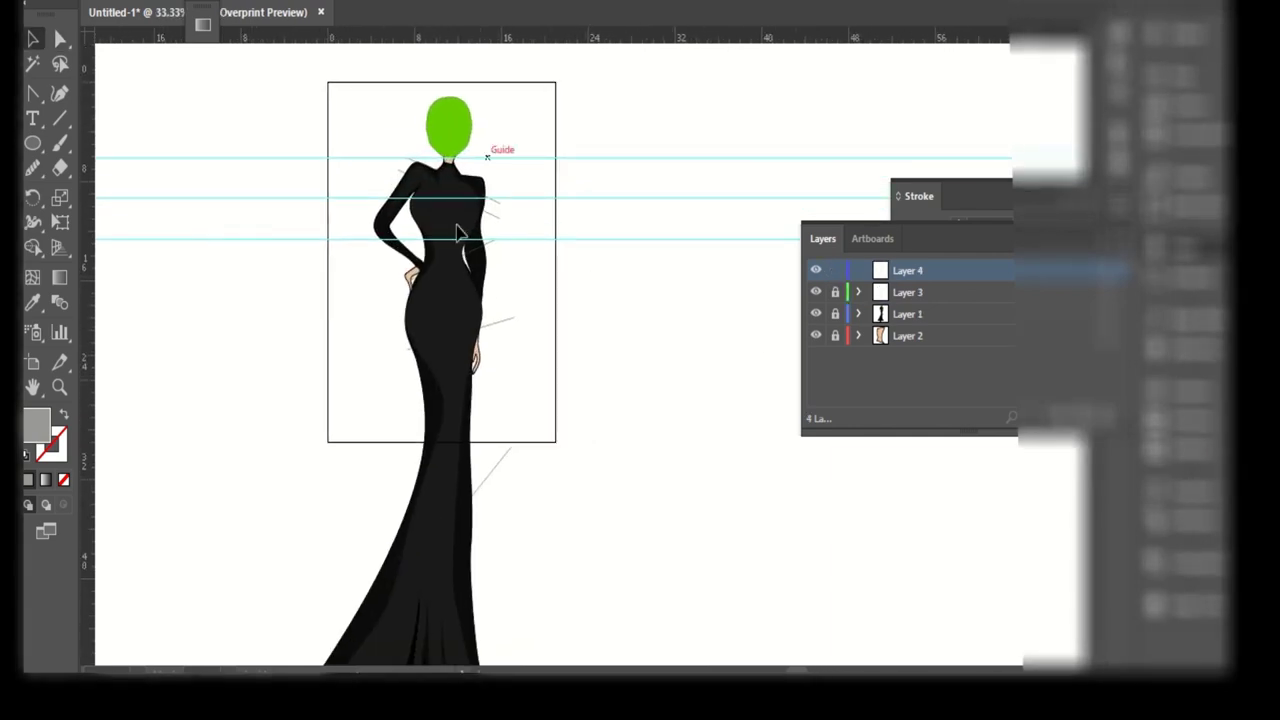
- Bring up the Brushes panel and choose to load another brush library file
scroll(457, 232, up, 1)
scroll(349, 241, down, 1)
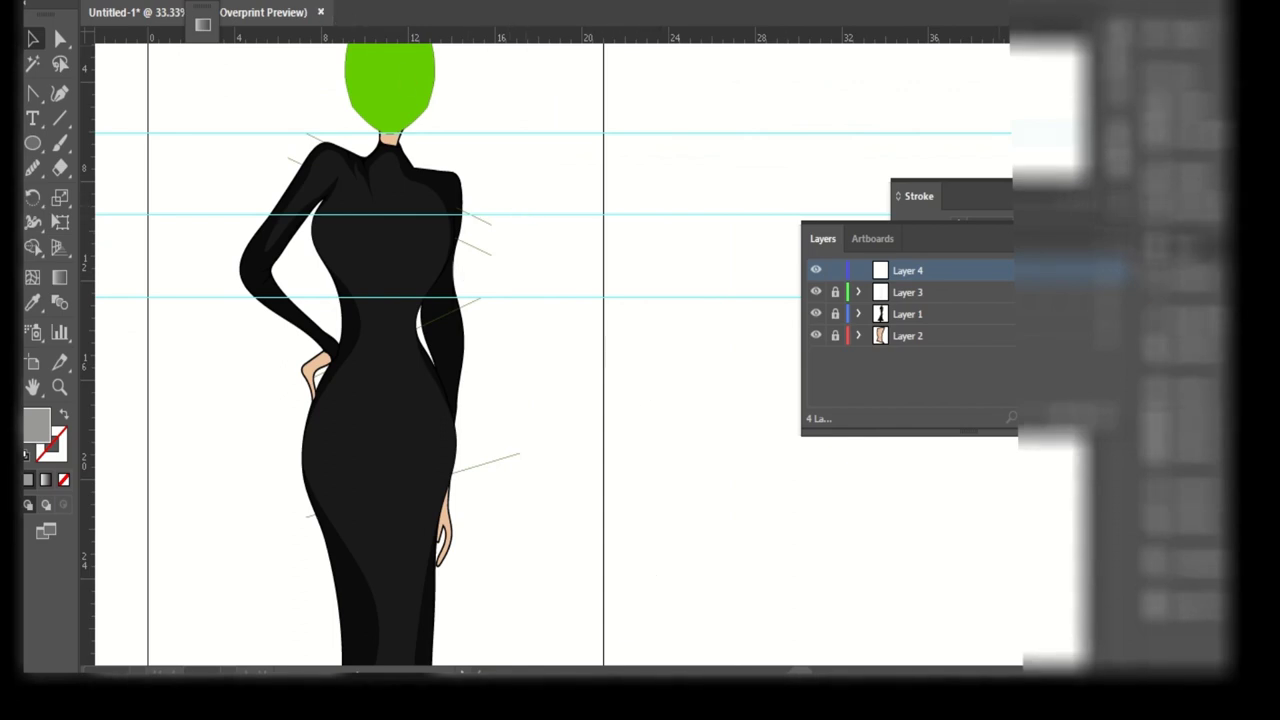
key(F5)
click(908, 237)
click(963, 520)
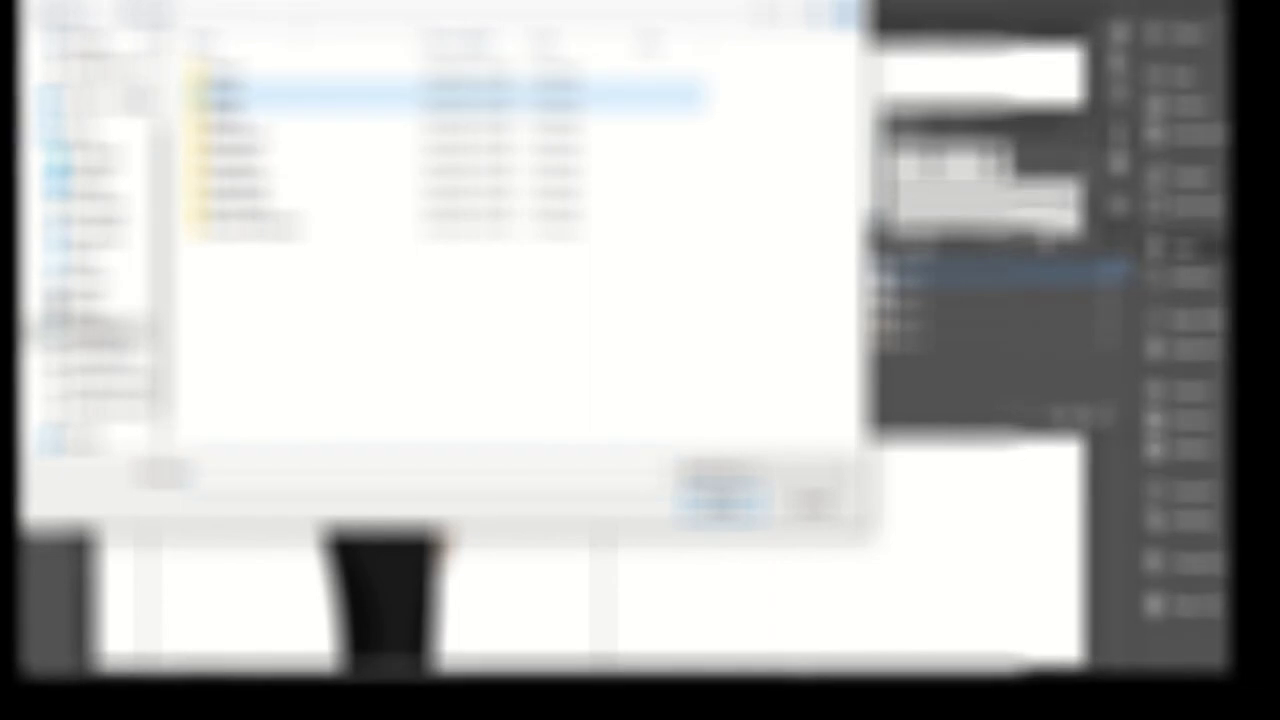
- Browse through the file dialog's folders looking for the brush library file
click(90, 88)
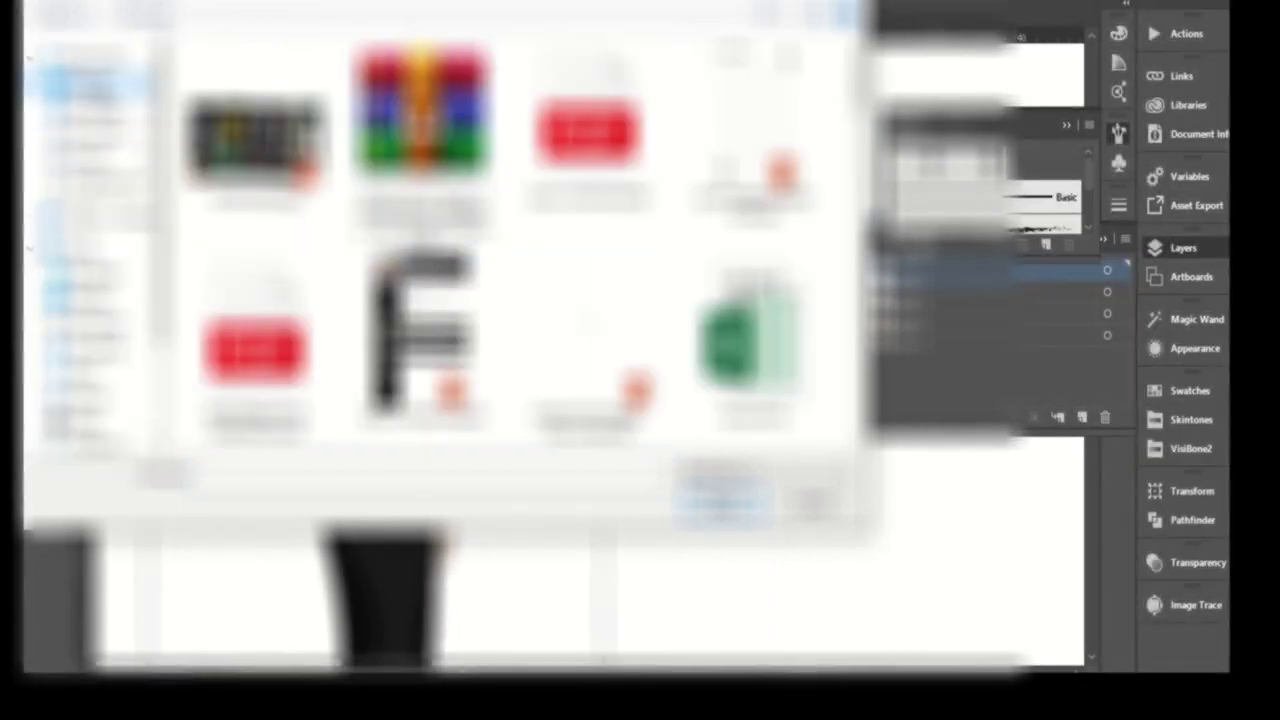
click(85, 155)
click(90, 90)
click(88, 118)
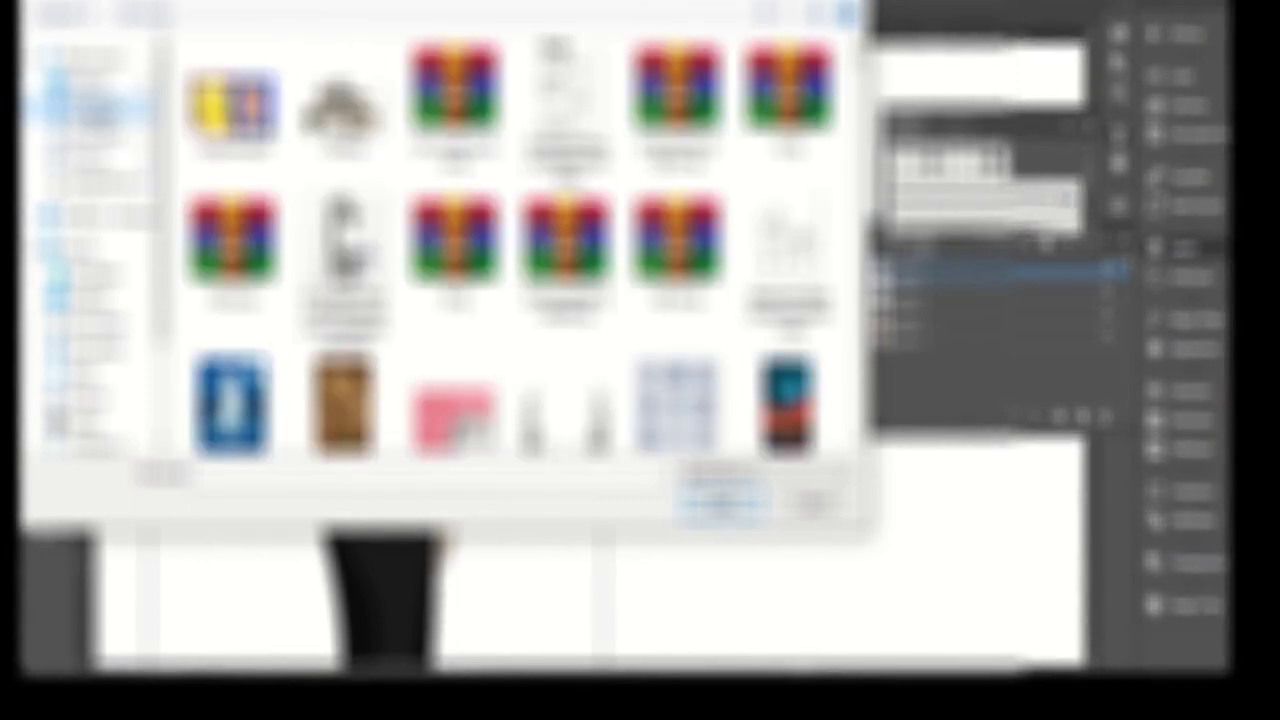
click(90, 85)
click(586, 120)
scroll(500, 250, down, 5)
scroll(500, 250, down, 5)
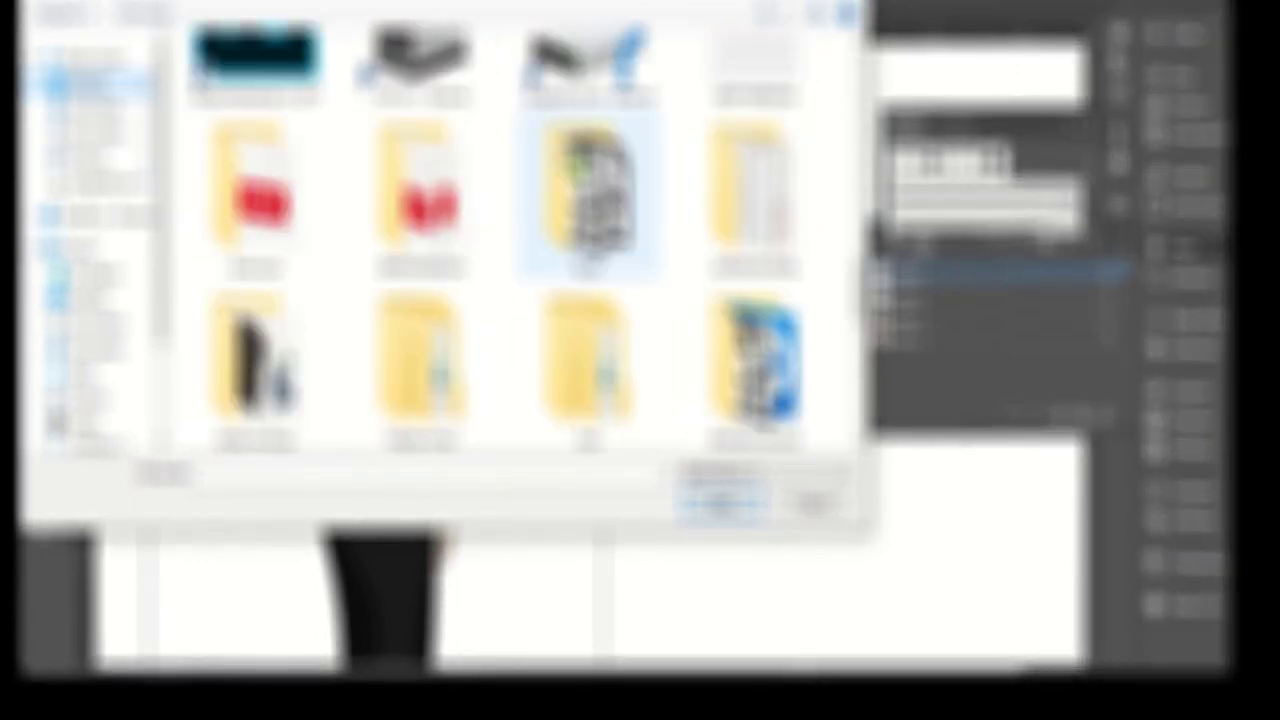
scroll(420, 300, down, 3)
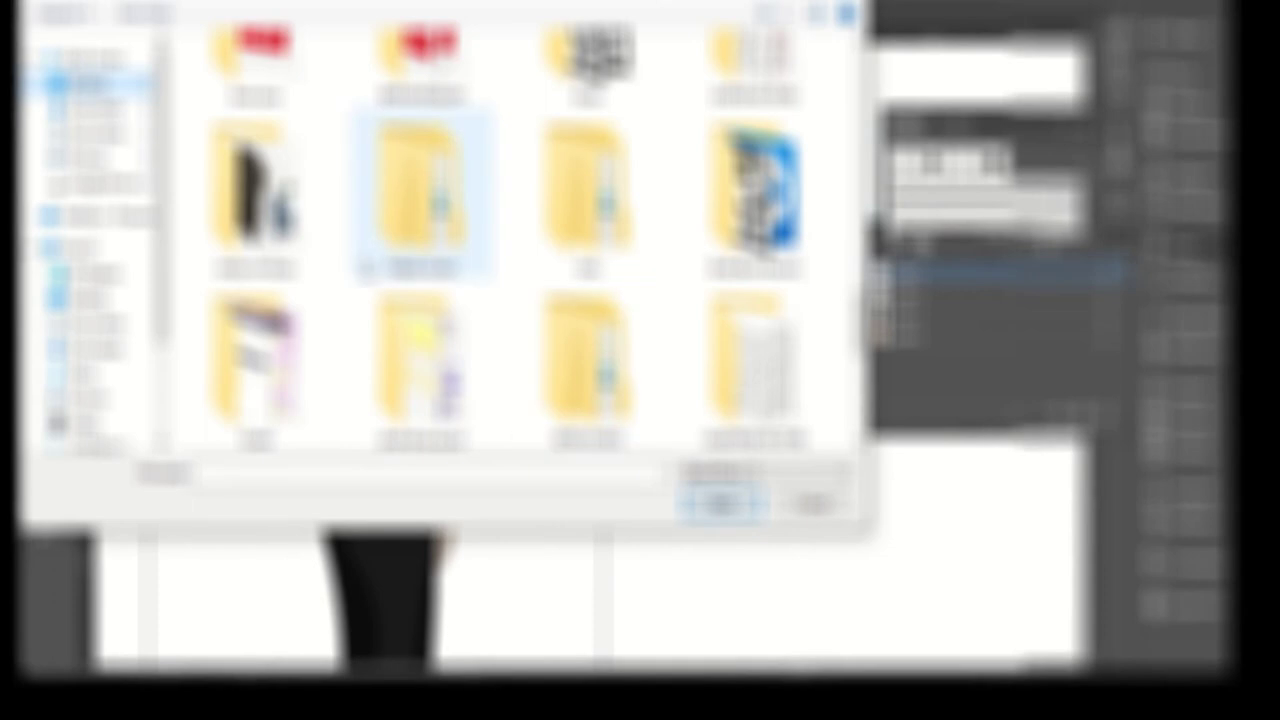
scroll(440, 265, up, 1)
scroll(440, 265, up, 2)
scroll(540, 250, down, 2)
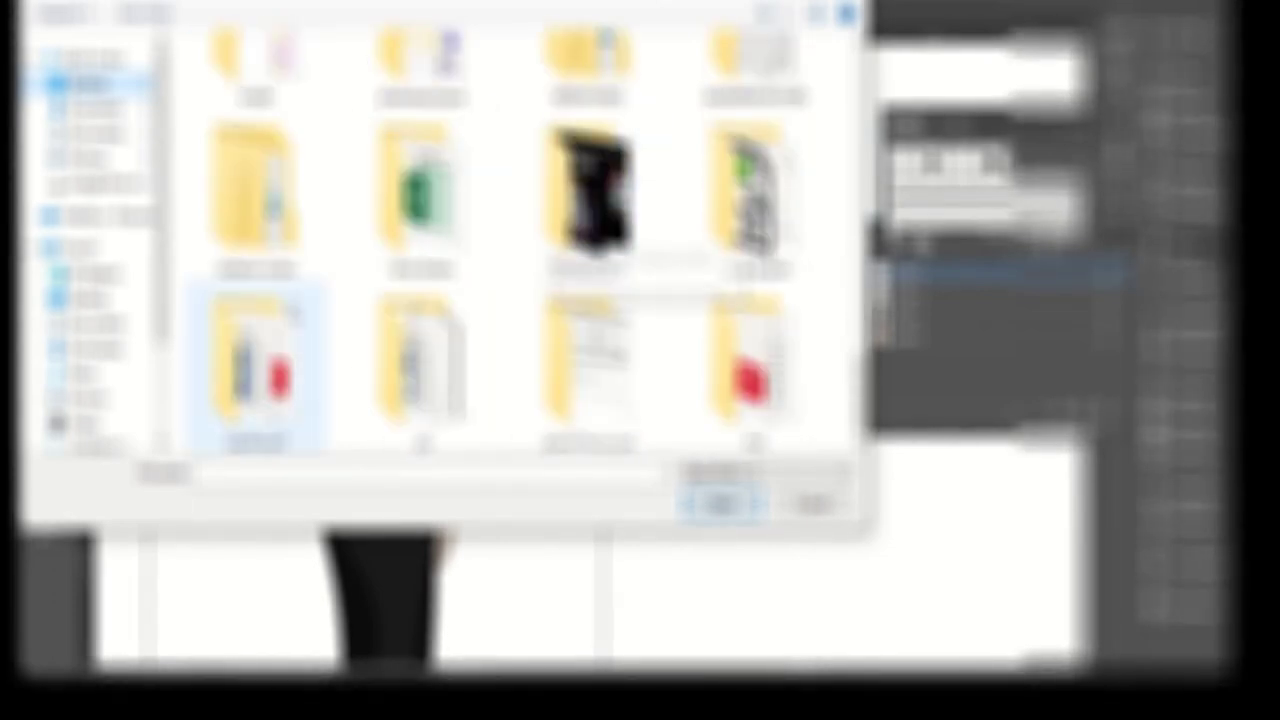
scroll(460, 340, down, 3)
scroll(560, 300, up, 2)
scroll(500, 250, up, 1)
scroll(500, 296, down, 2)
scroll(500, 296, down, 1)
scroll(500, 296, down, 1)
scroll(500, 250, down, 2)
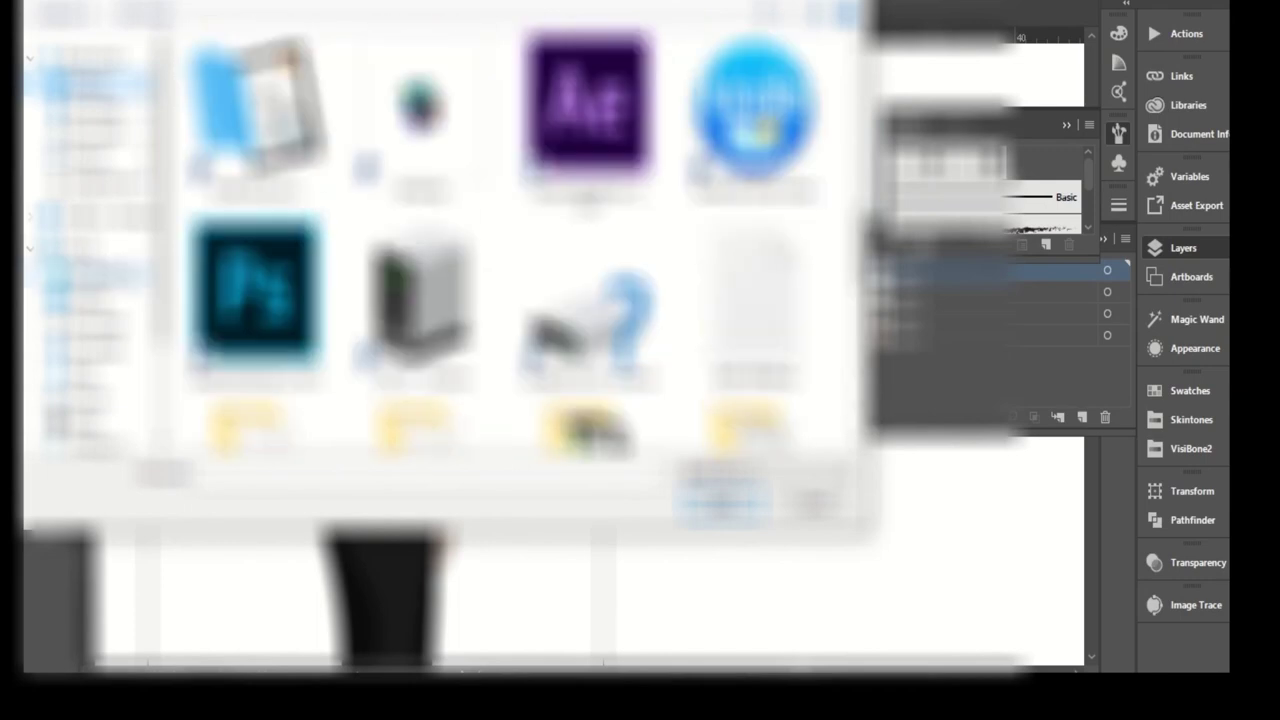
scroll(500, 250, down, 2)
scroll(500, 250, down, 2)
- Open the 62155-OAALCX-610 brush library file and move its panel aside
click(90, 138)
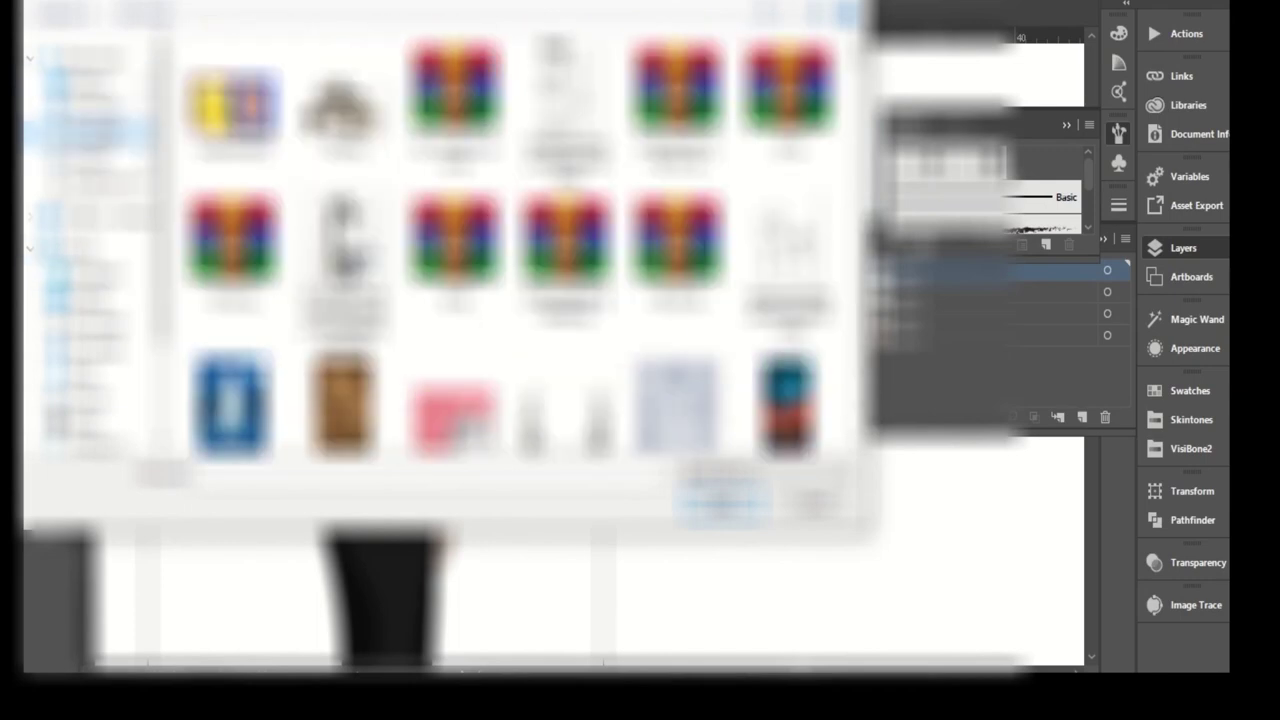
click(100, 84)
key(Return)
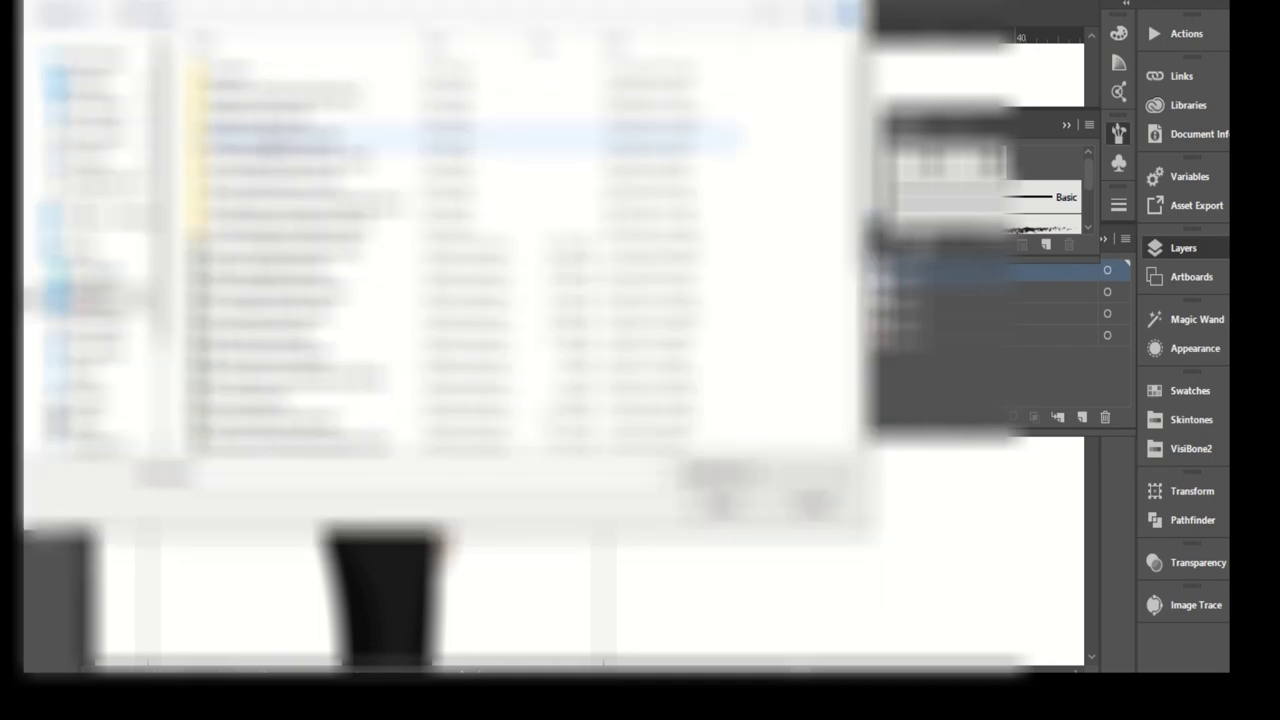
double_click(260, 112)
click(257, 69)
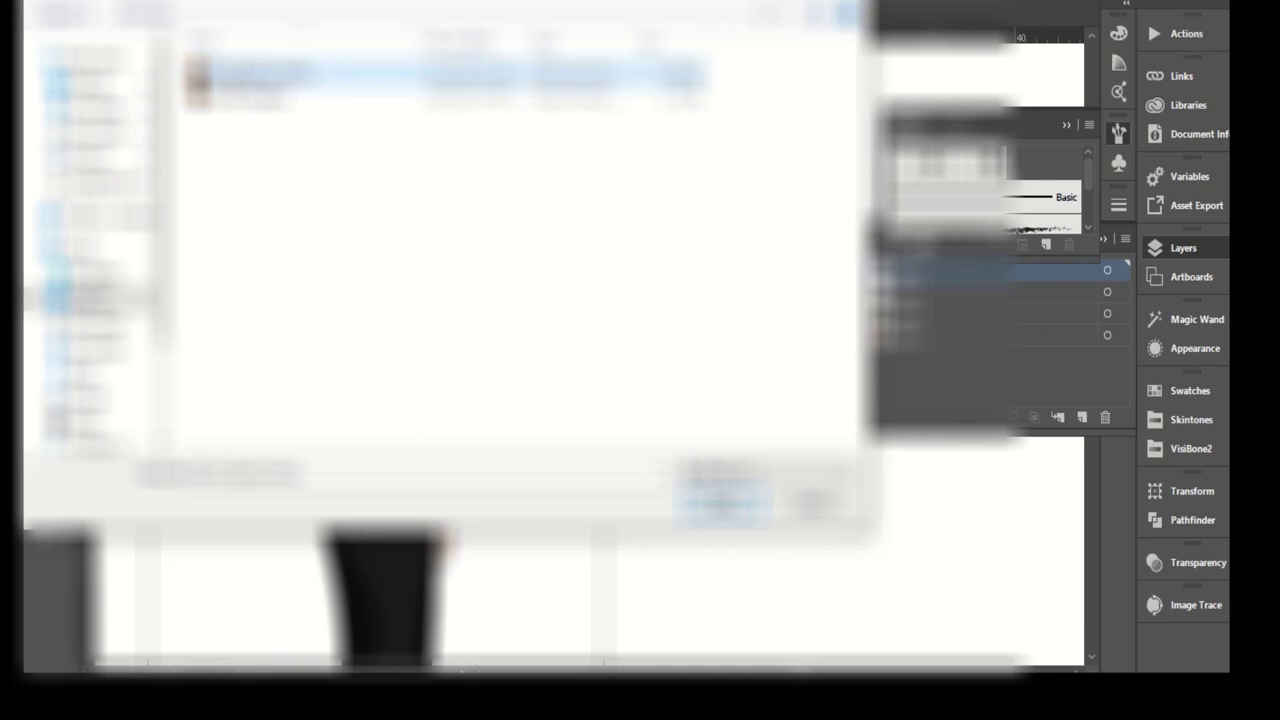
key(Return)
drag(658, 275, 1088, 471)
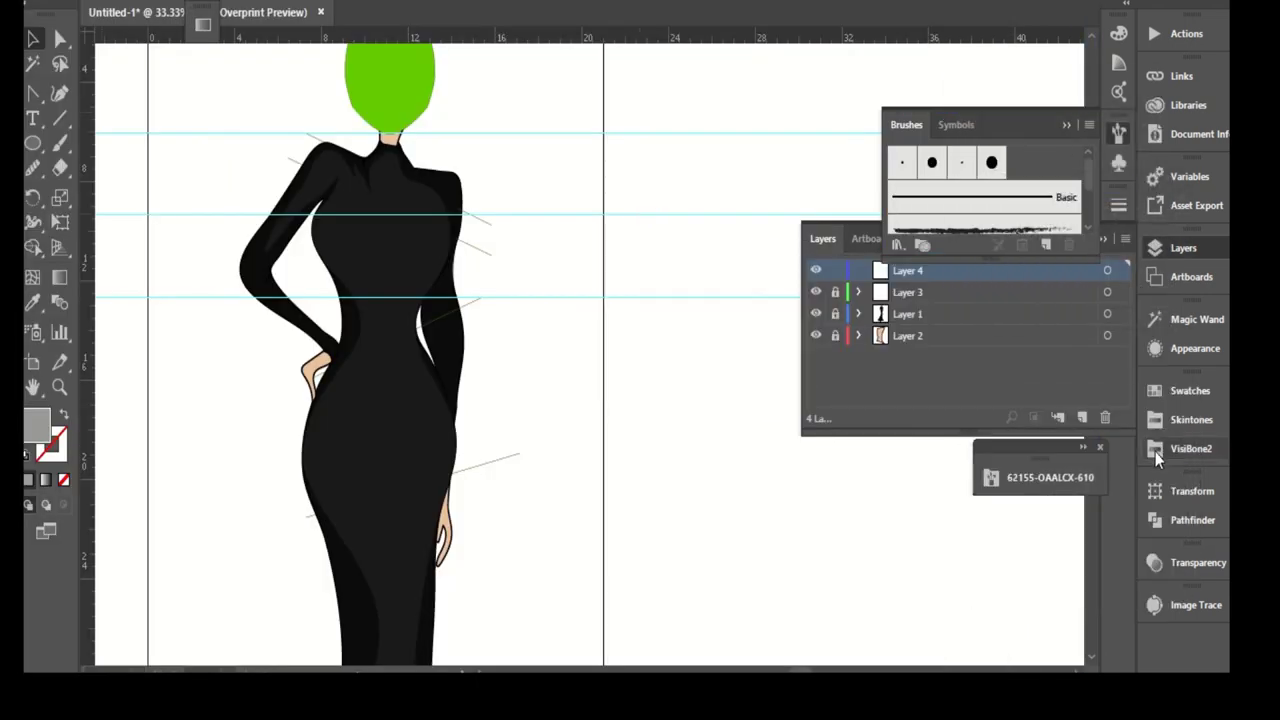
- Dock the 62155-OAALCX-610 brush library panel among the side panels and expand it
mouse_move(1085, 463)
mouse_down()
mouse_move(1120, 453)
mouse_move(1120, 466)
mouse_move(1113, 441)
mouse_up()
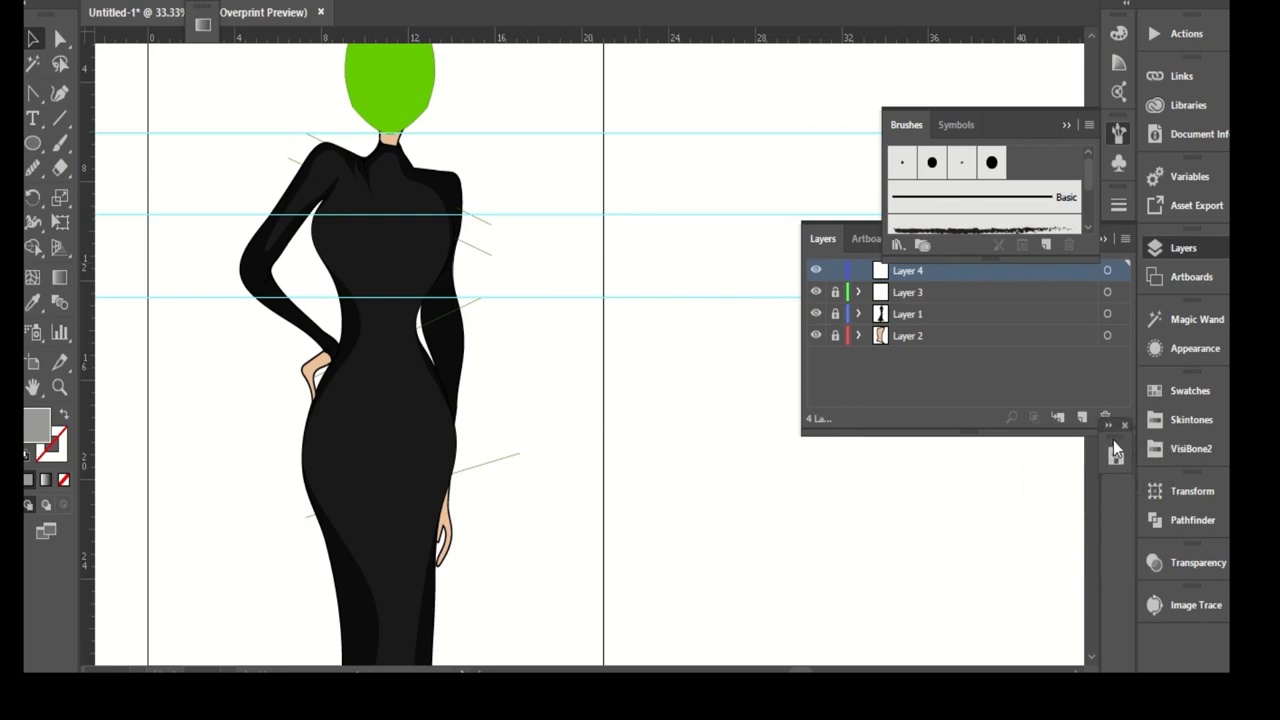
drag(1176, 645, 1176, 647)
click(1185, 647)
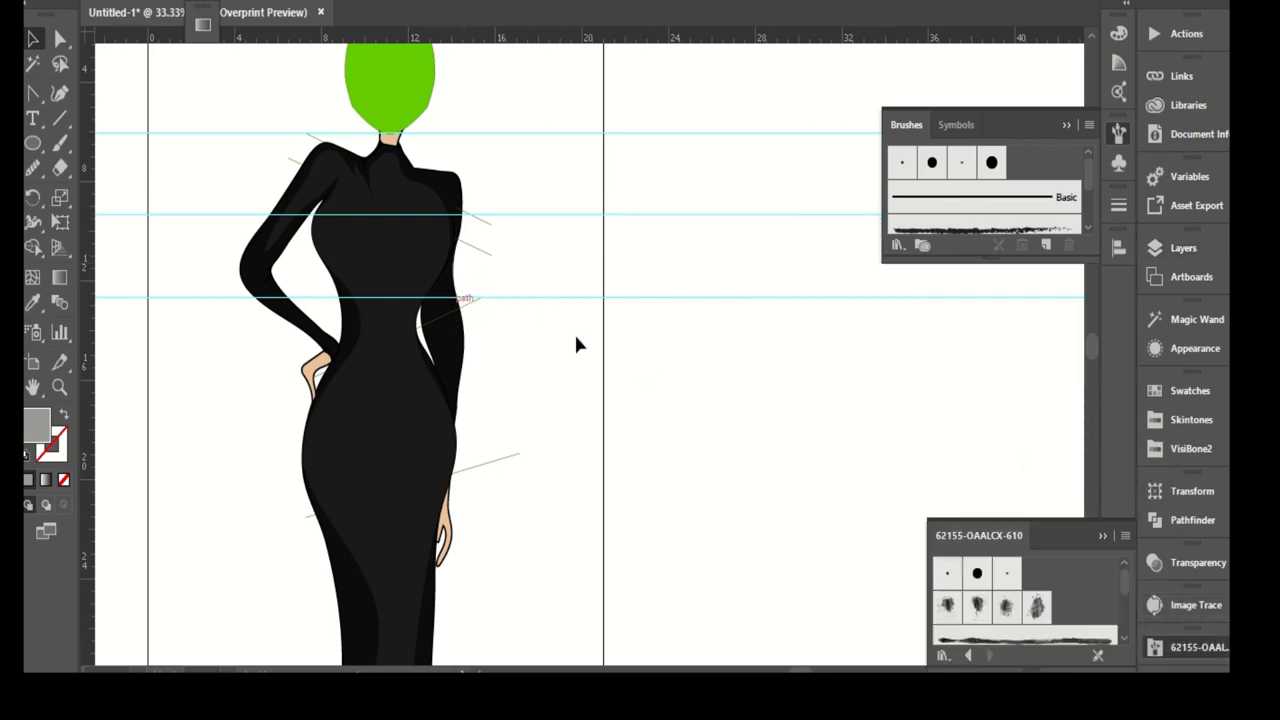
- Unlock Layer 1 and select the figure's sleeve and body shapes
click(1182, 248)
click(835, 314)
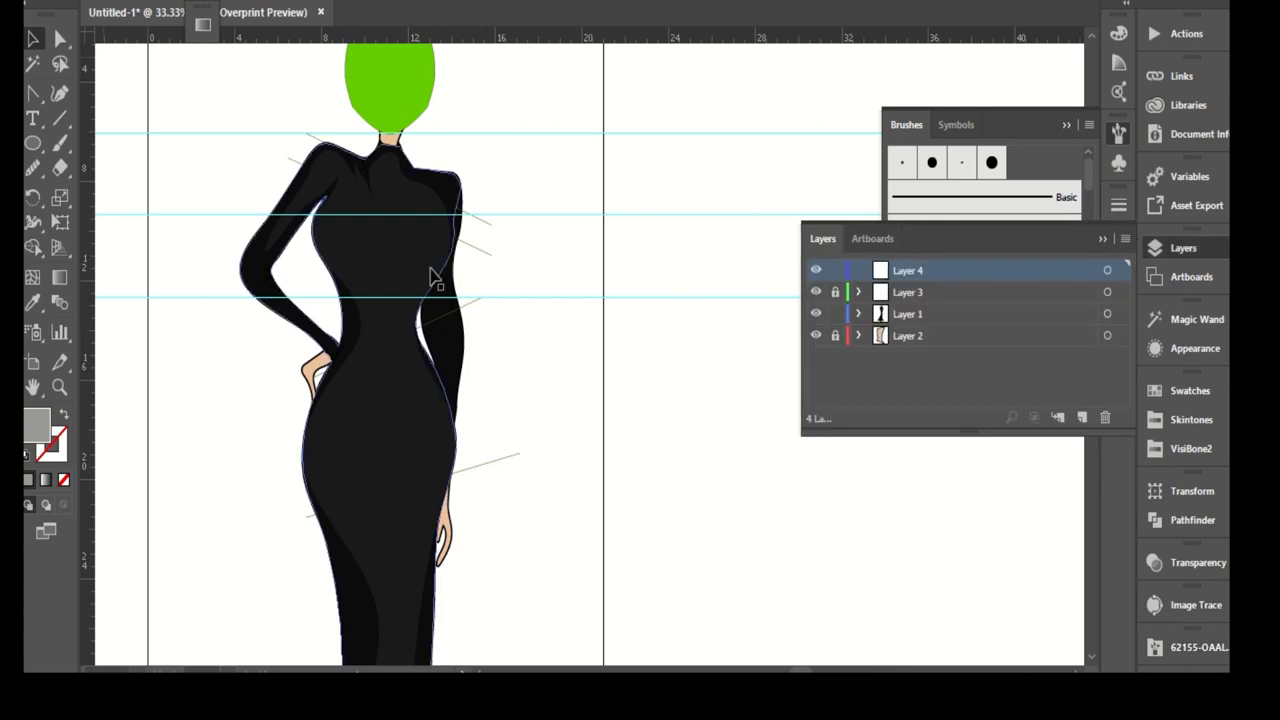
click(445, 335)
shift+click(394, 252)
scroll(290, 369, up, 2)
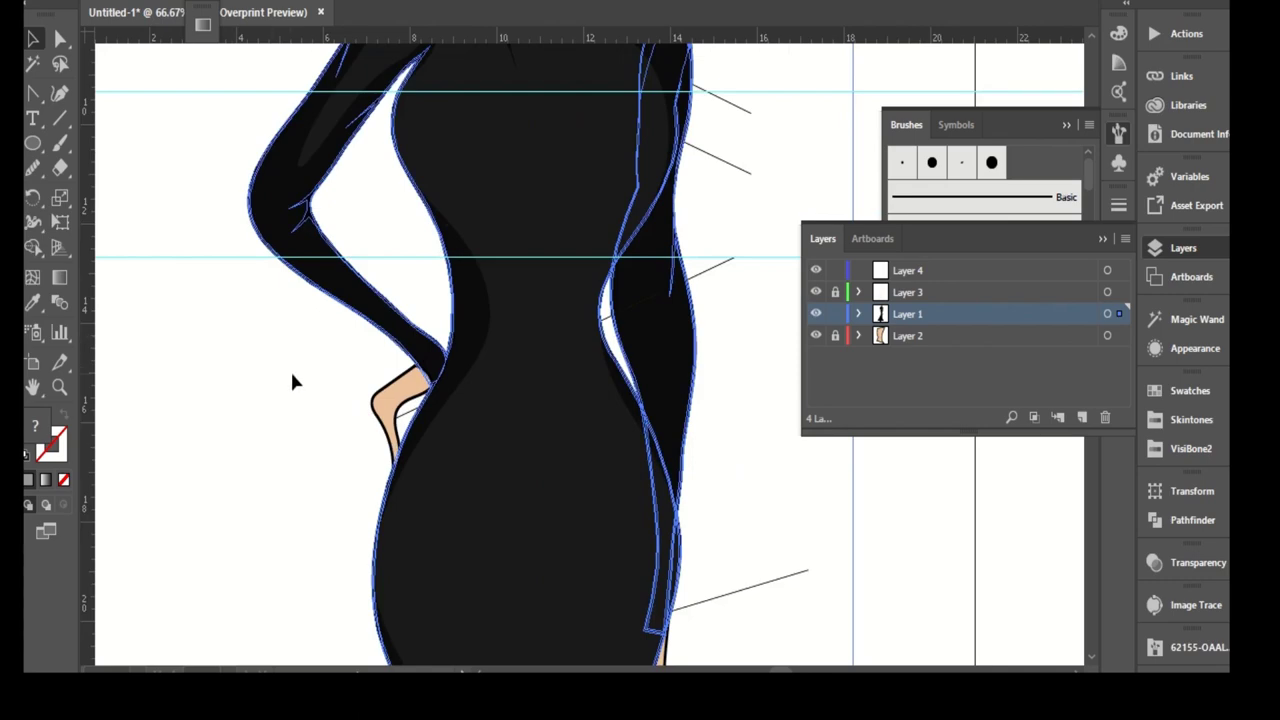
scroll(328, 324, up, 1)
scroll(322, 315, down, 1)
scroll(420, 365, up, 2)
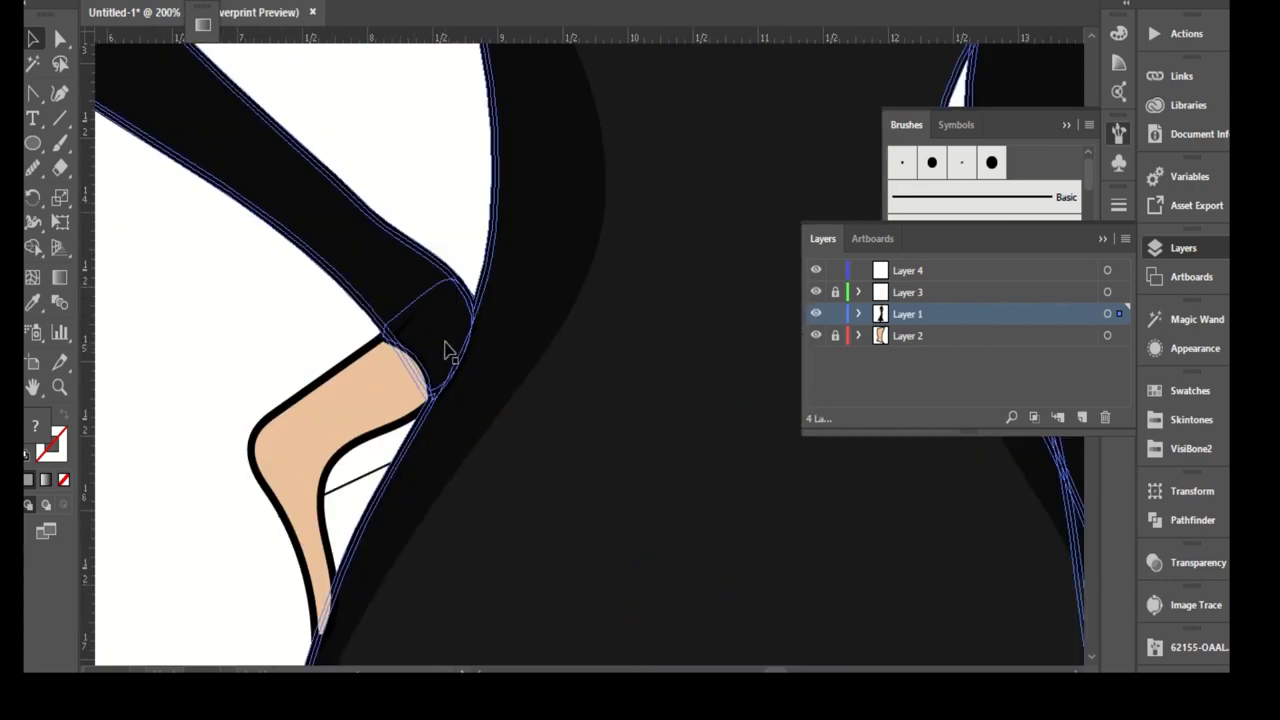
scroll(443, 334, down, 4)
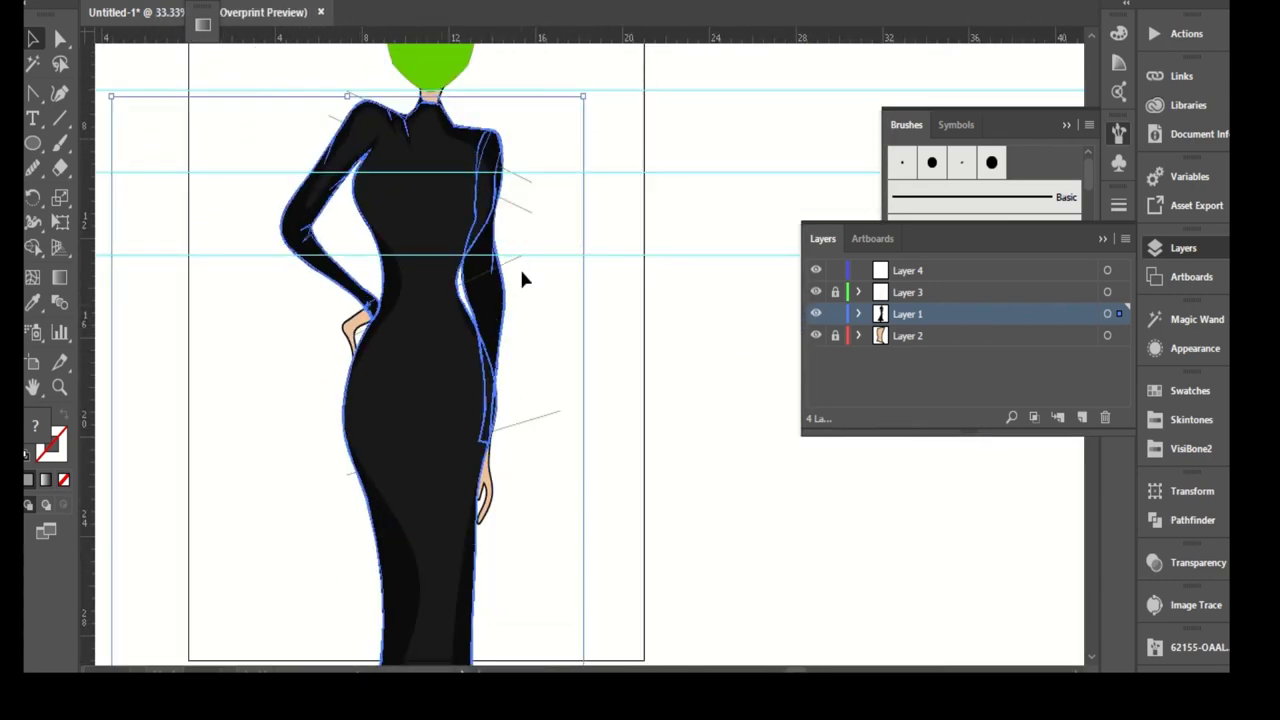
- Paste the figure shapes onto Layer 4 and Unite them into one silhouette
click(824, 270)
scroll(465, 230, down, 2)
scroll(465, 230, up, 1)
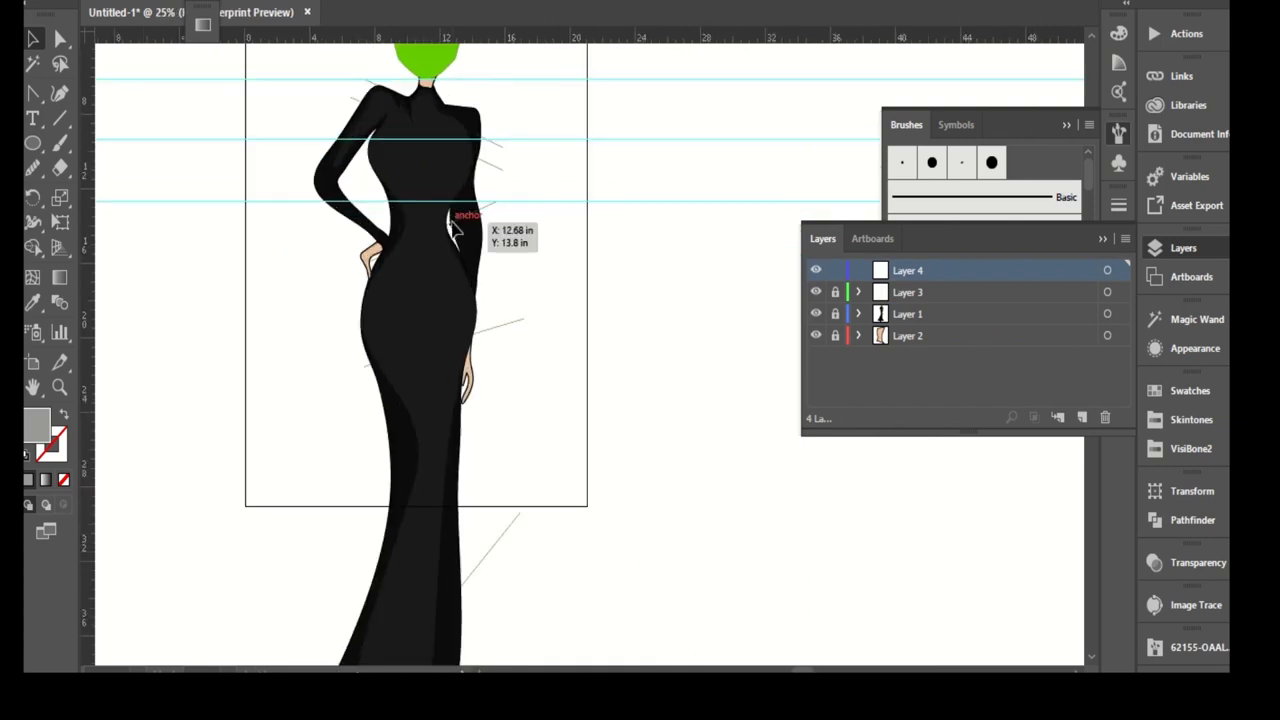
key(ctrl+a)
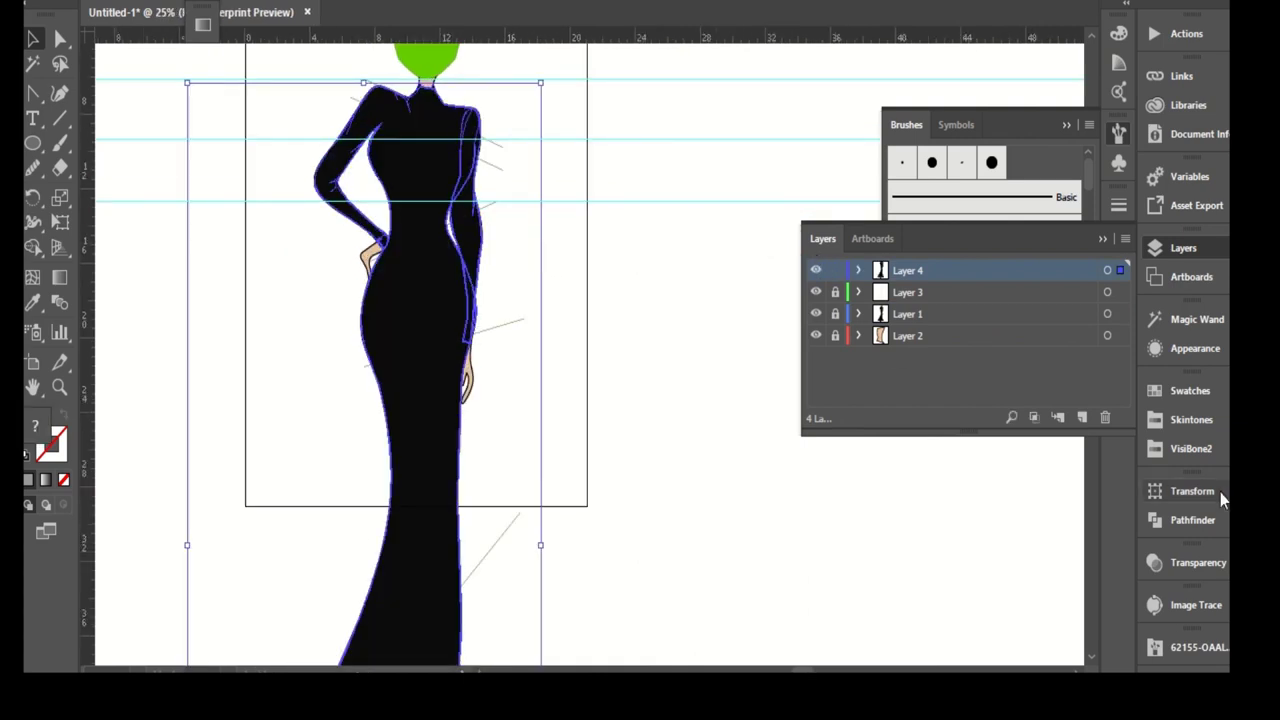
click(1185, 520)
click(943, 534)
- Start drawing a large black rectangle over the figure
scroll(457, 286, down, 1)
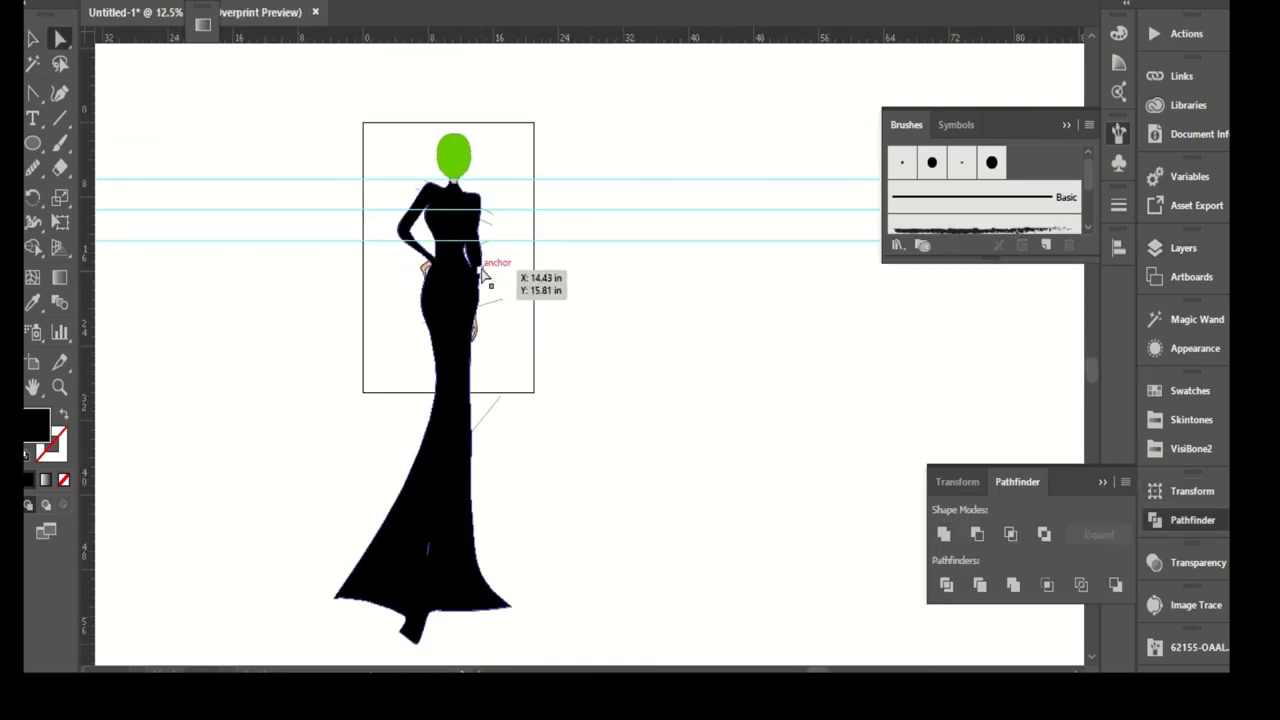
scroll(470, 290, down, 1)
scroll(460, 480, up, 2)
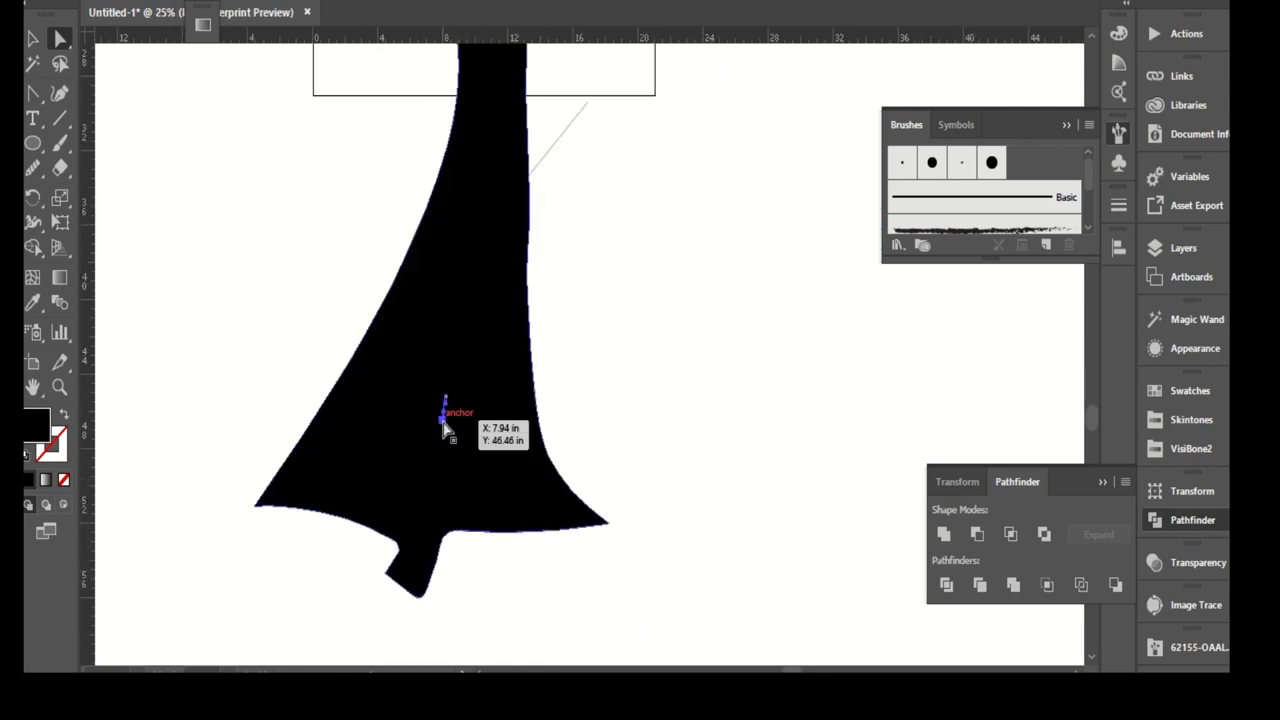
scroll(463, 434, down, 2)
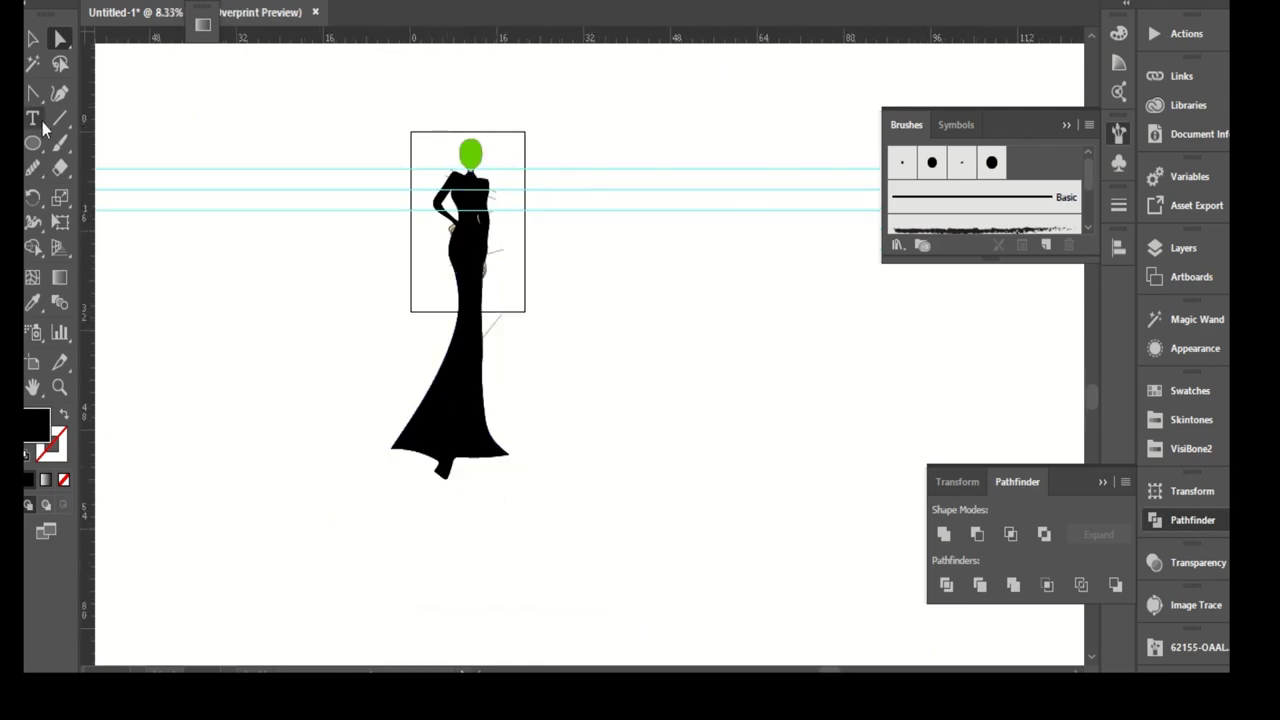
drag(35, 145, 129, 151)
- Finish the black rectangle covering the figure and send it behind the gown
drag(630, 114, 263, 553)
right_click(504, 257)
click(760, 646)
key(a)
scroll(486, 329, up, 1)
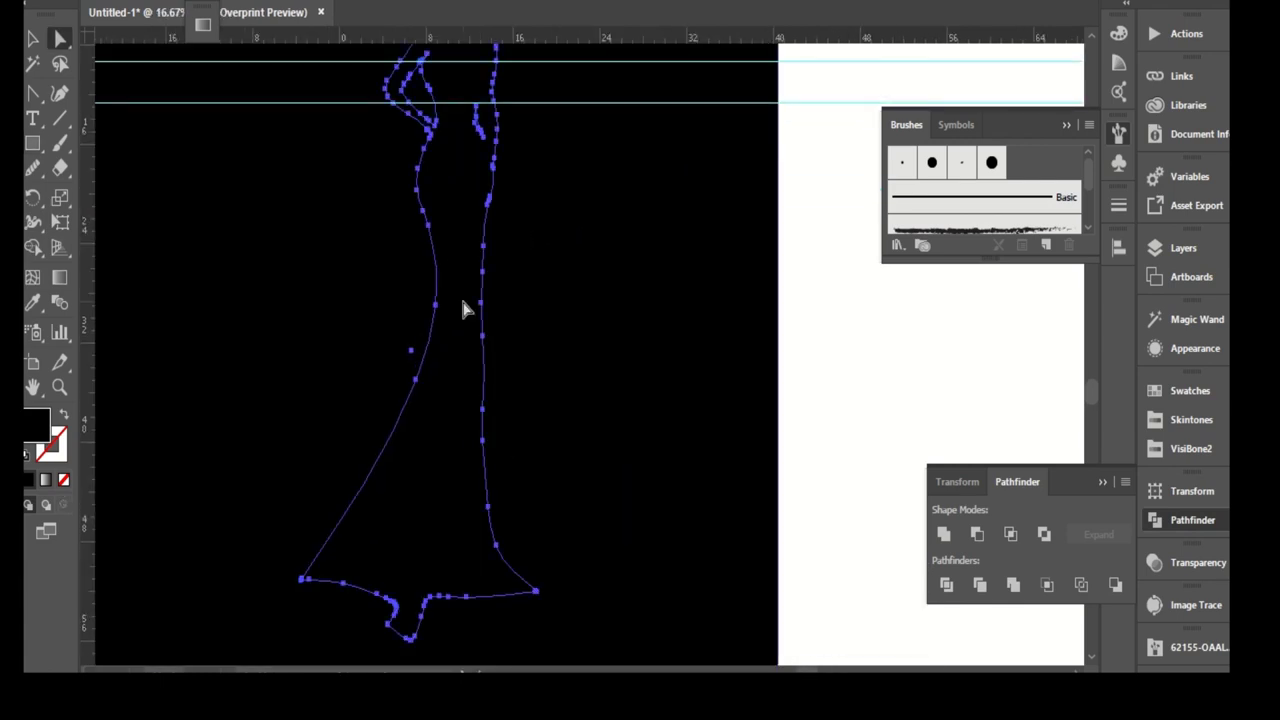
- Clip the black rectangle to the gown silhouette with a clipping mask
key(ctrl+7)
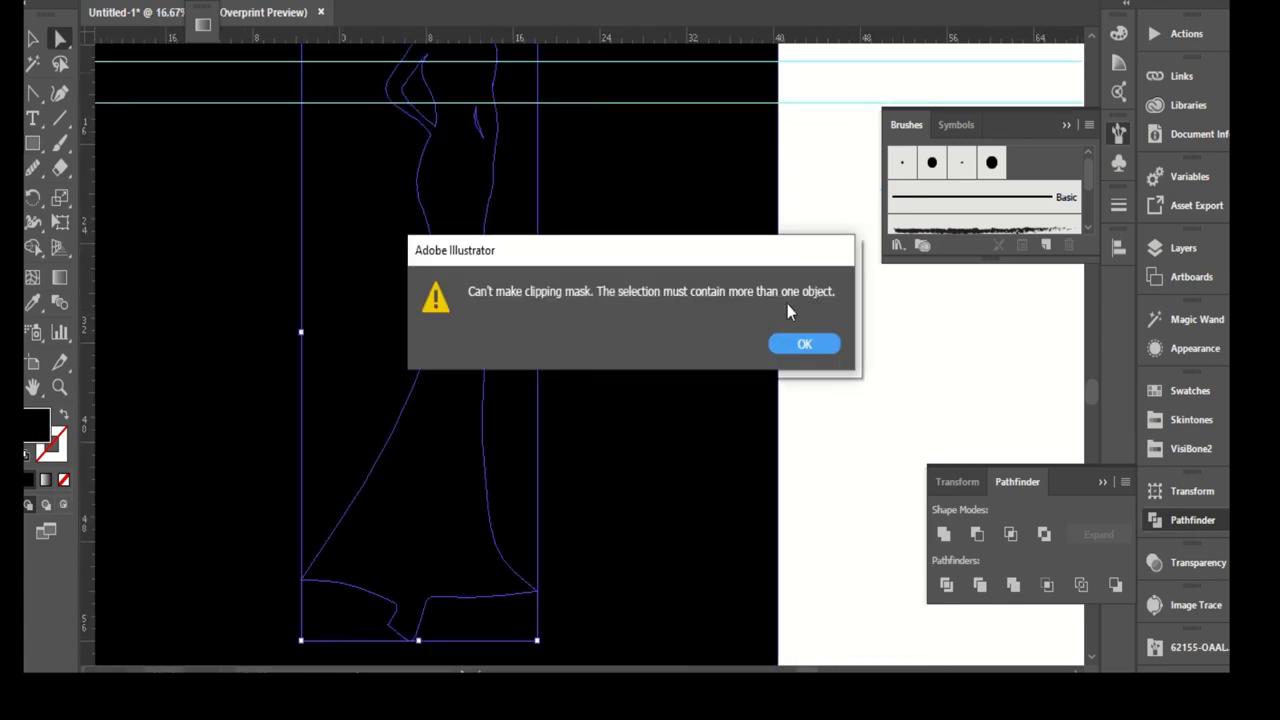
click(805, 344)
right_click(643, 253)
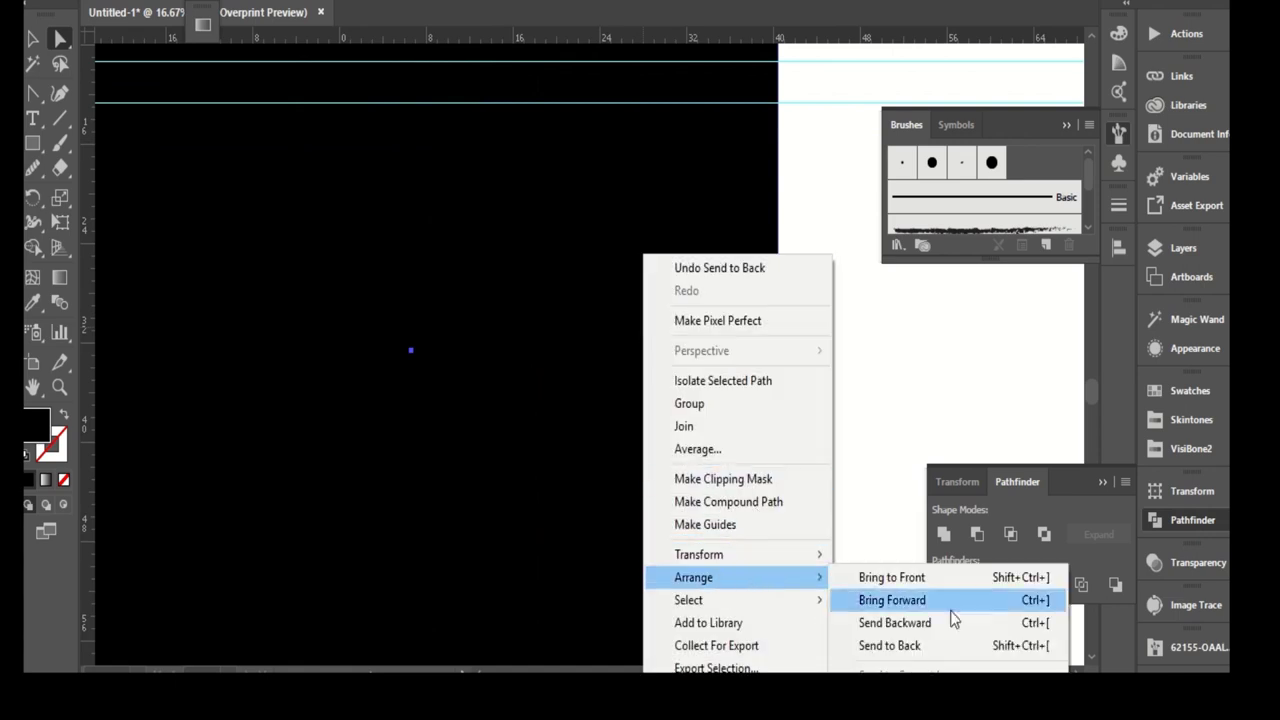
click(889, 645)
key(ctrl+a)
key(ctrl+7)
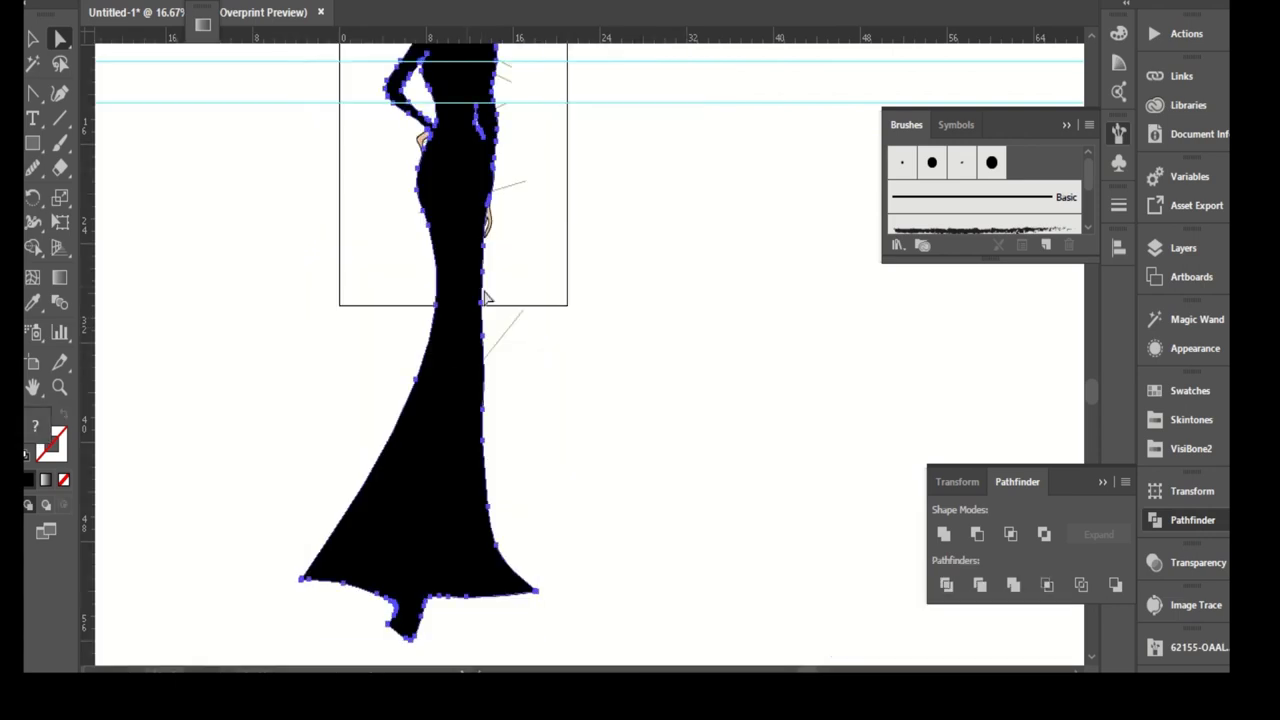
- Select the <Rectangle> inside Layer 4's clip group and set its fill to None
click(1145, 253)
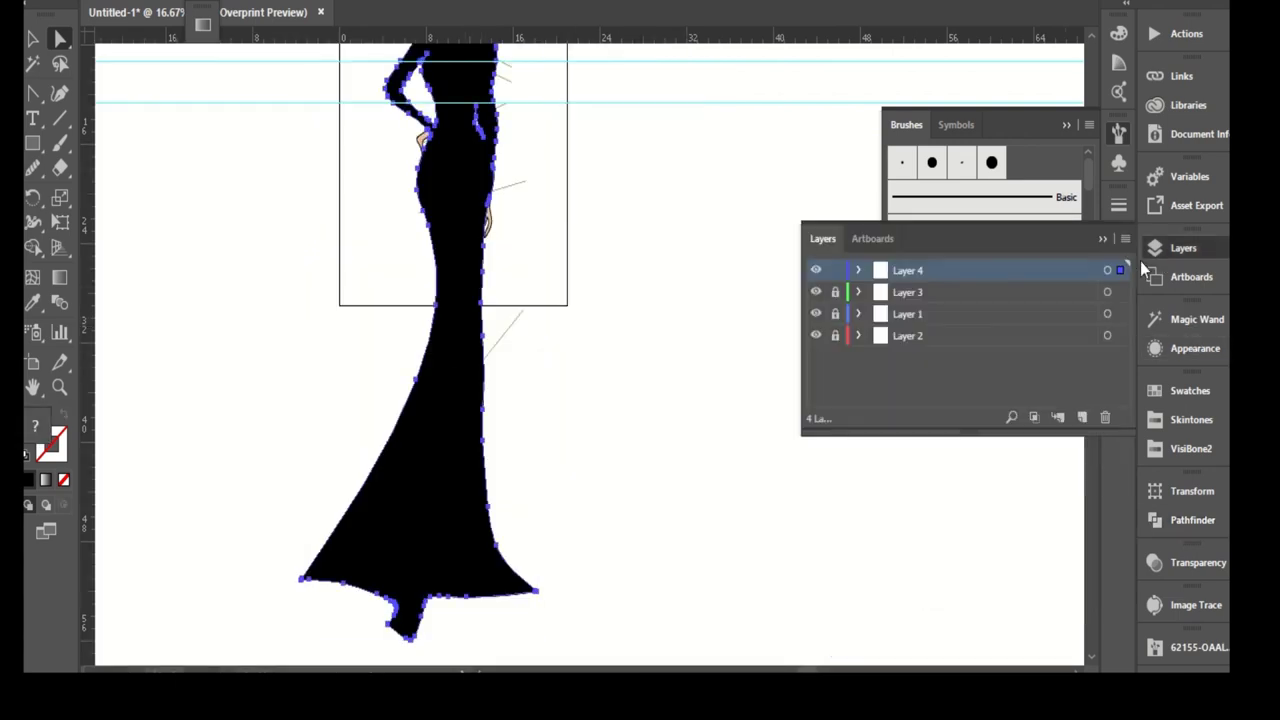
click(859, 271)
click(881, 292)
click(1099, 337)
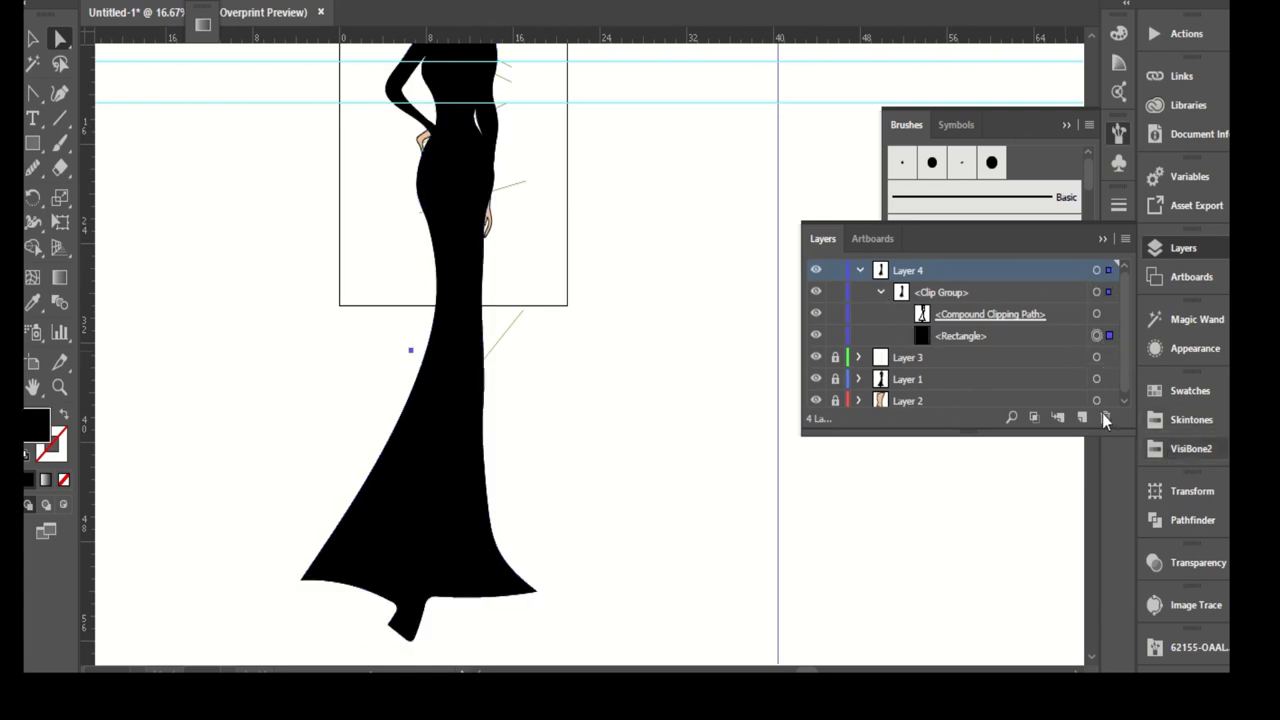
click(63, 480)
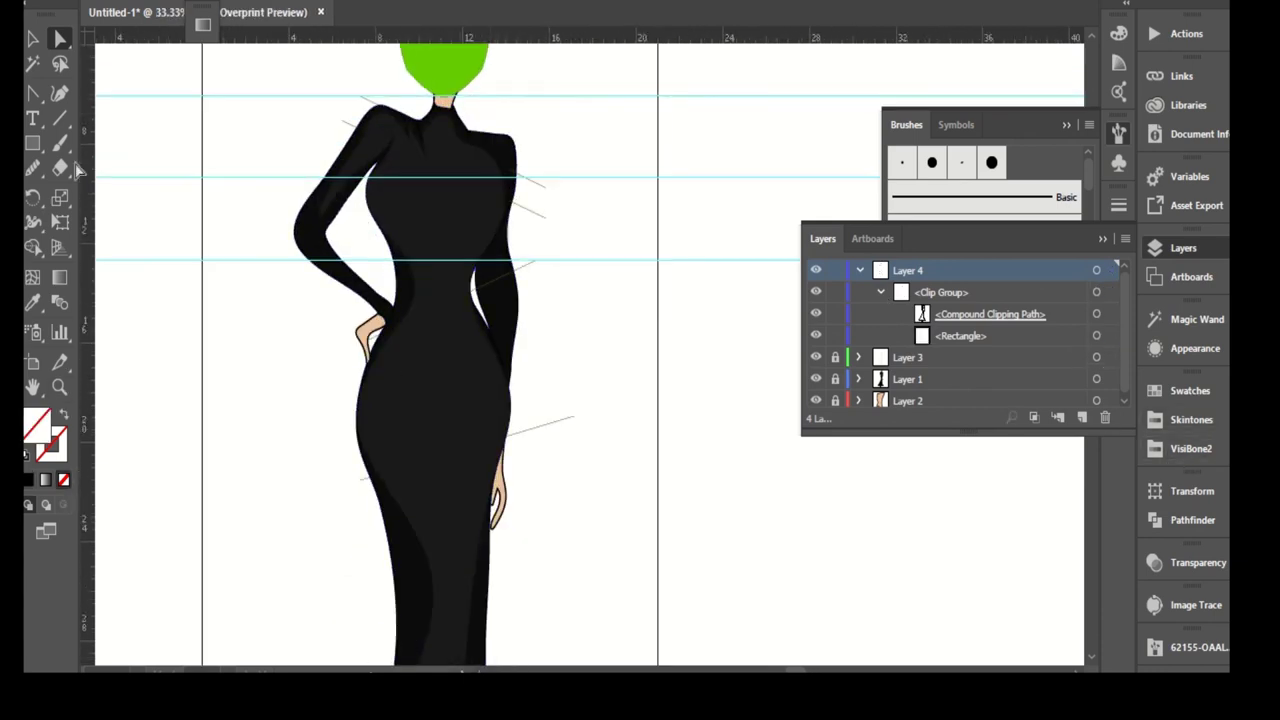
scroll(510, 135, up, 1)
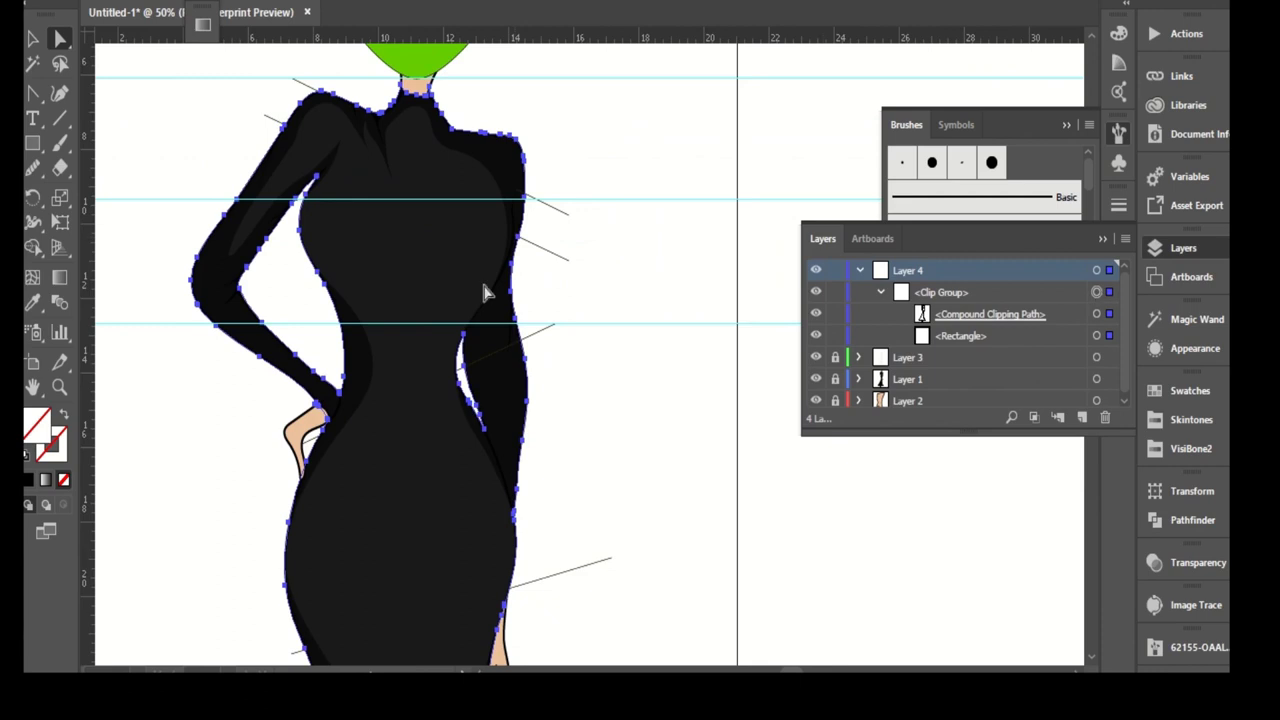
- Isolate the gown's clipping mask and pick the fourth 62155-OAALCX-610 textured brush for the Paintbrush
right_click(460, 234)
click(478, 360)
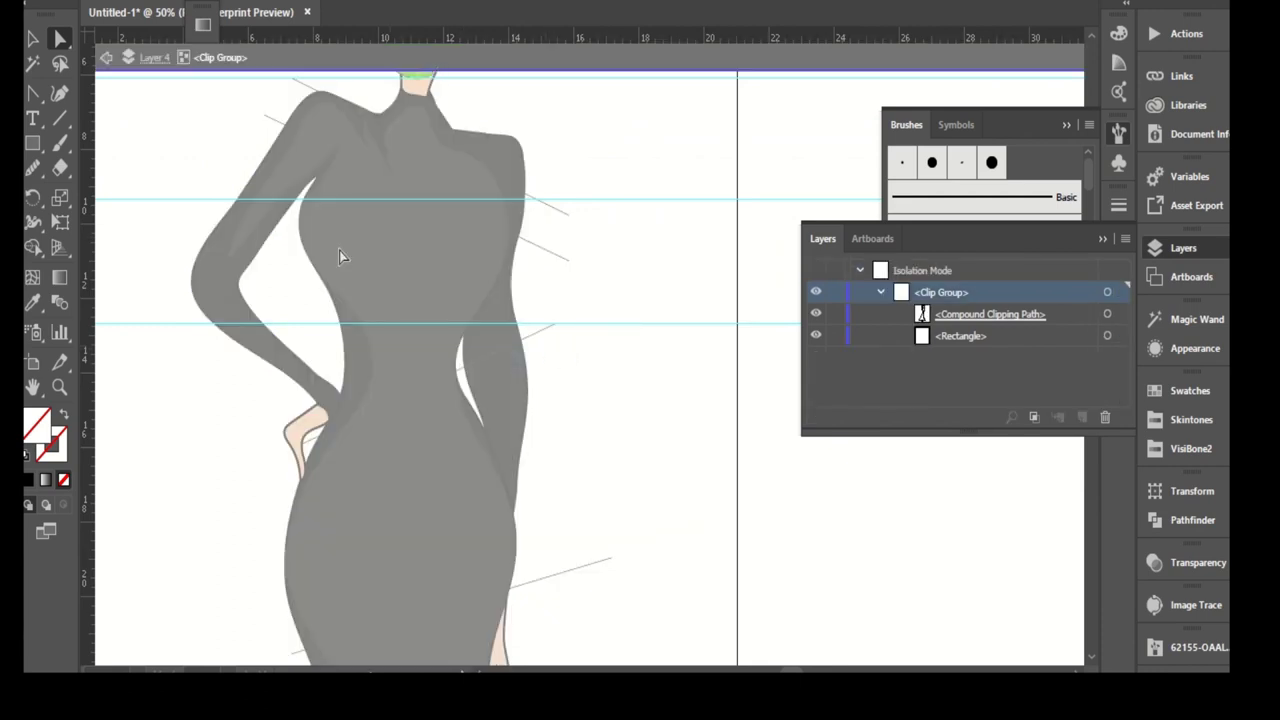
click(59, 143)
click(1119, 137)
click(1119, 137)
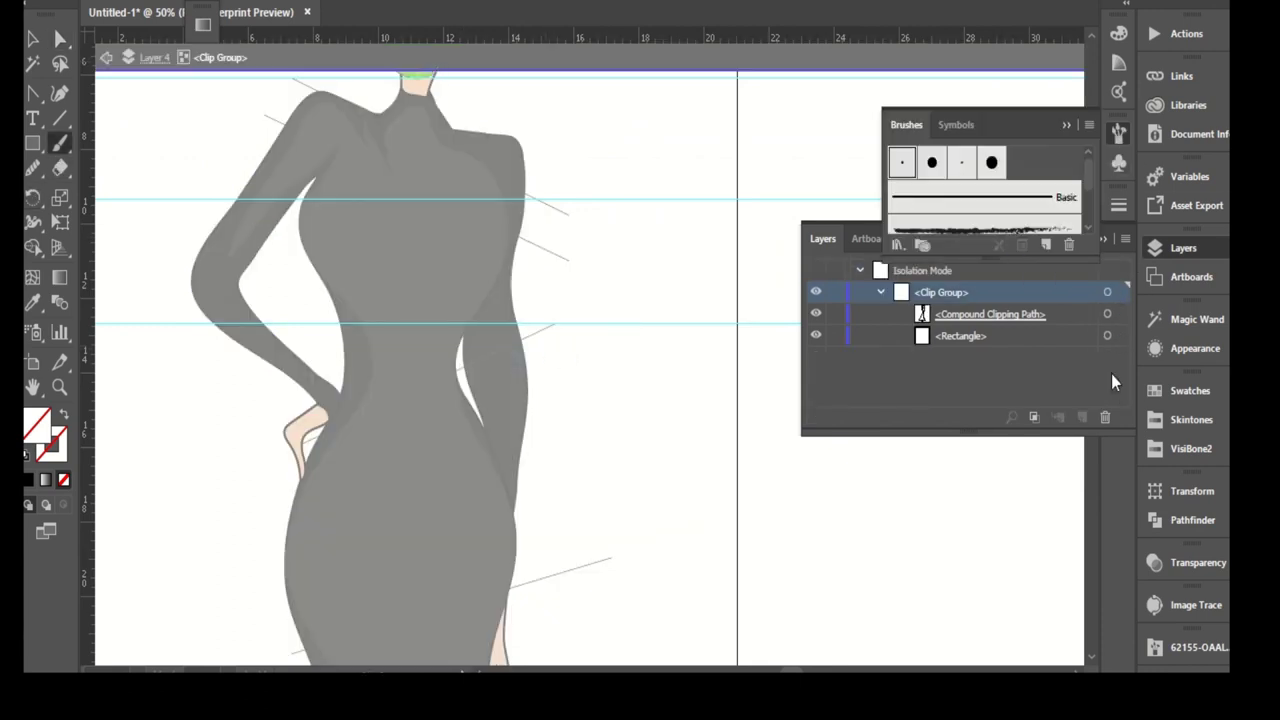
click(1190, 647)
click(1038, 606)
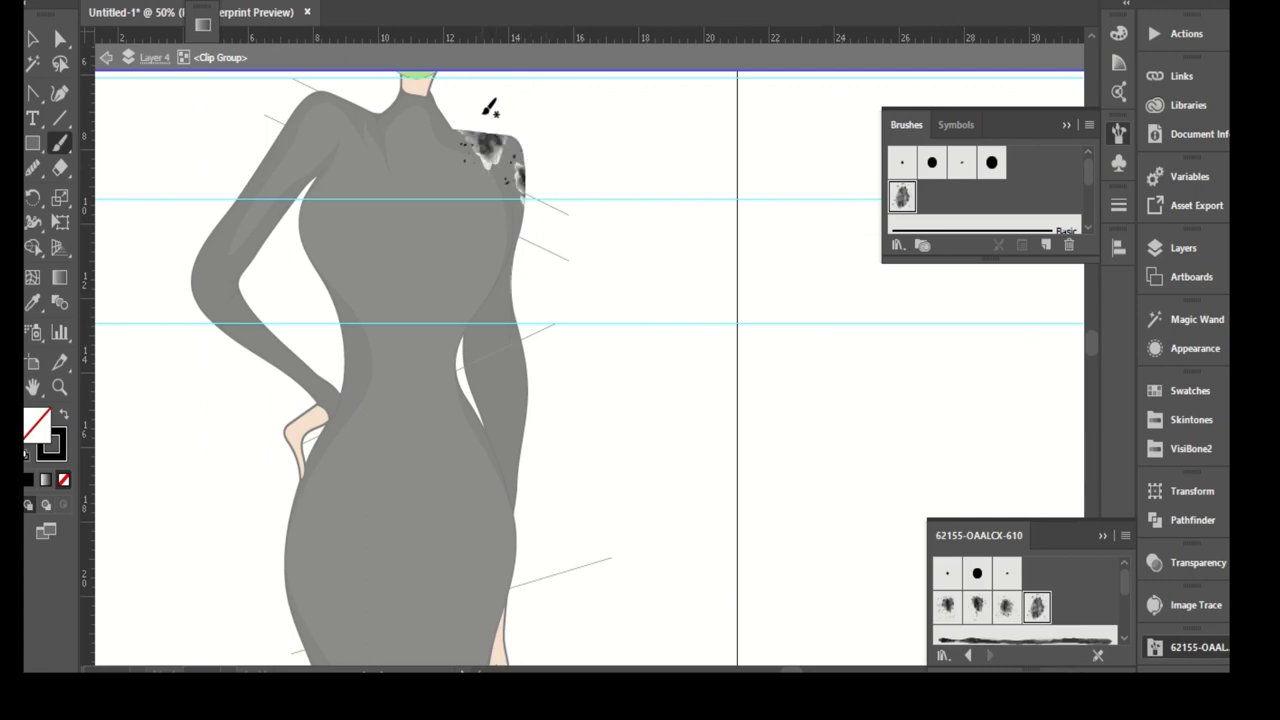
- Paint textured strokes over the shoulders, arm edges and inner left torso
key(ctrl+plus)
drag(540, 225, 530, 410)
key(ctrl+plus)
key(ctrl+plus)
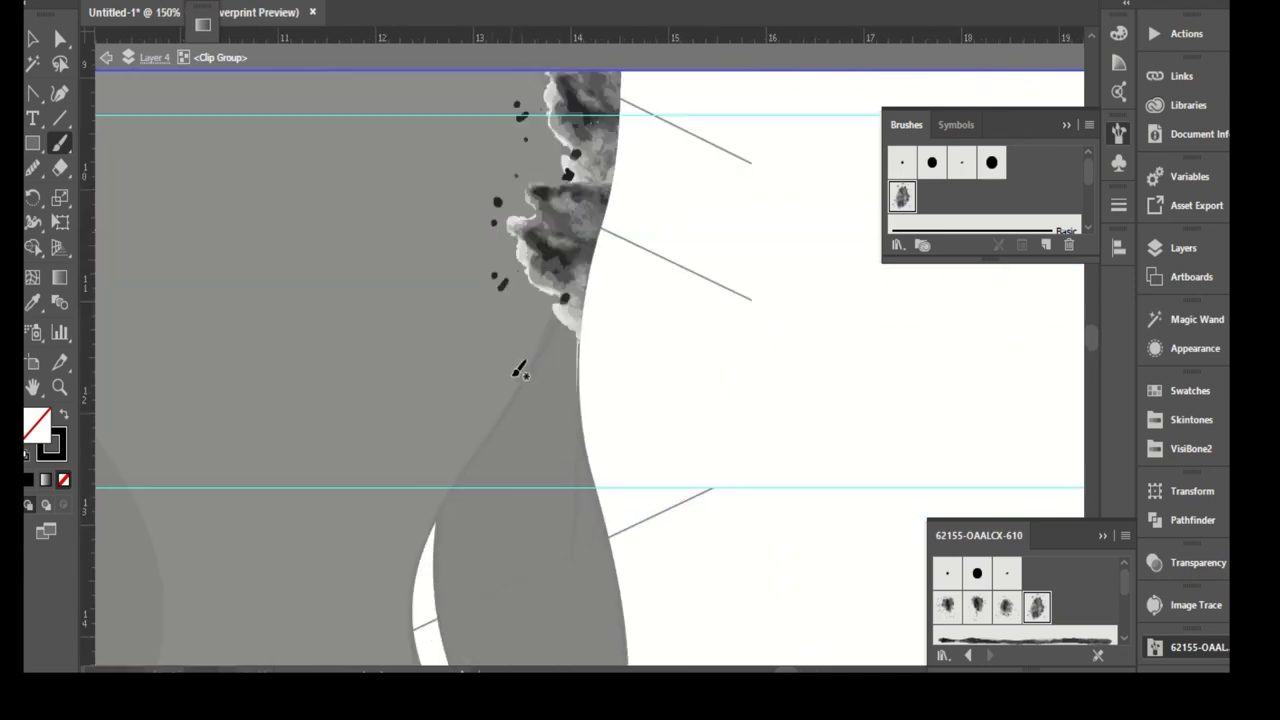
drag(545, 250, 463, 443)
drag(428, 486, 415, 403)
key(ctrl+minus)
key(ctrl+minus)
key(ctrl+minus)
key(ctrl+plus)
drag(440, 275, 310, 258)
drag(300, 305, 270, 400)
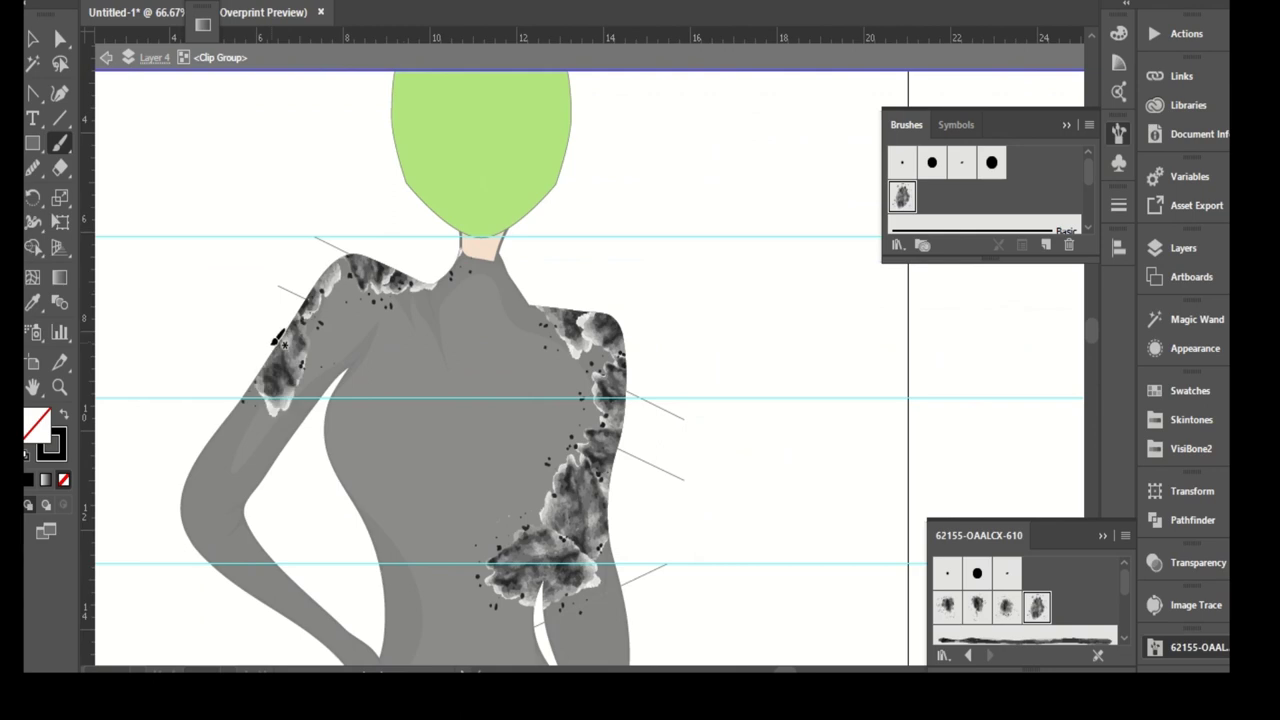
key(ctrl+minus)
key(ctrl+plus)
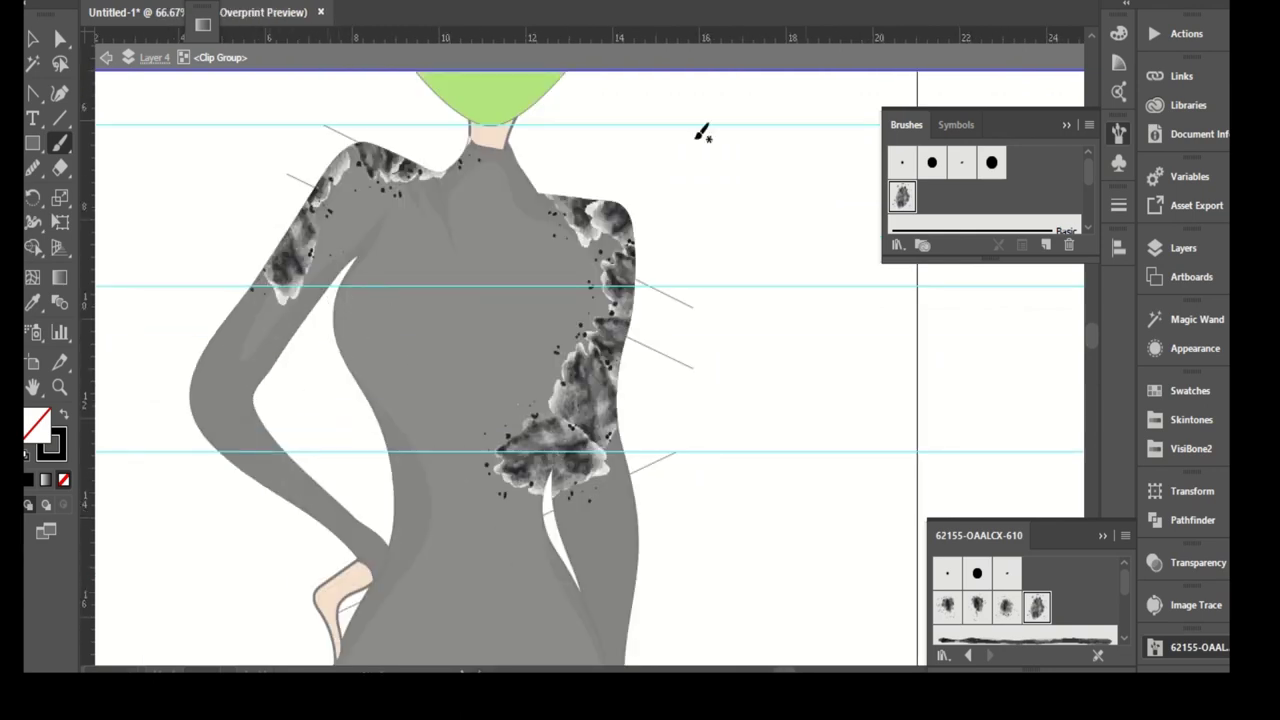
drag(340, 333, 368, 240)
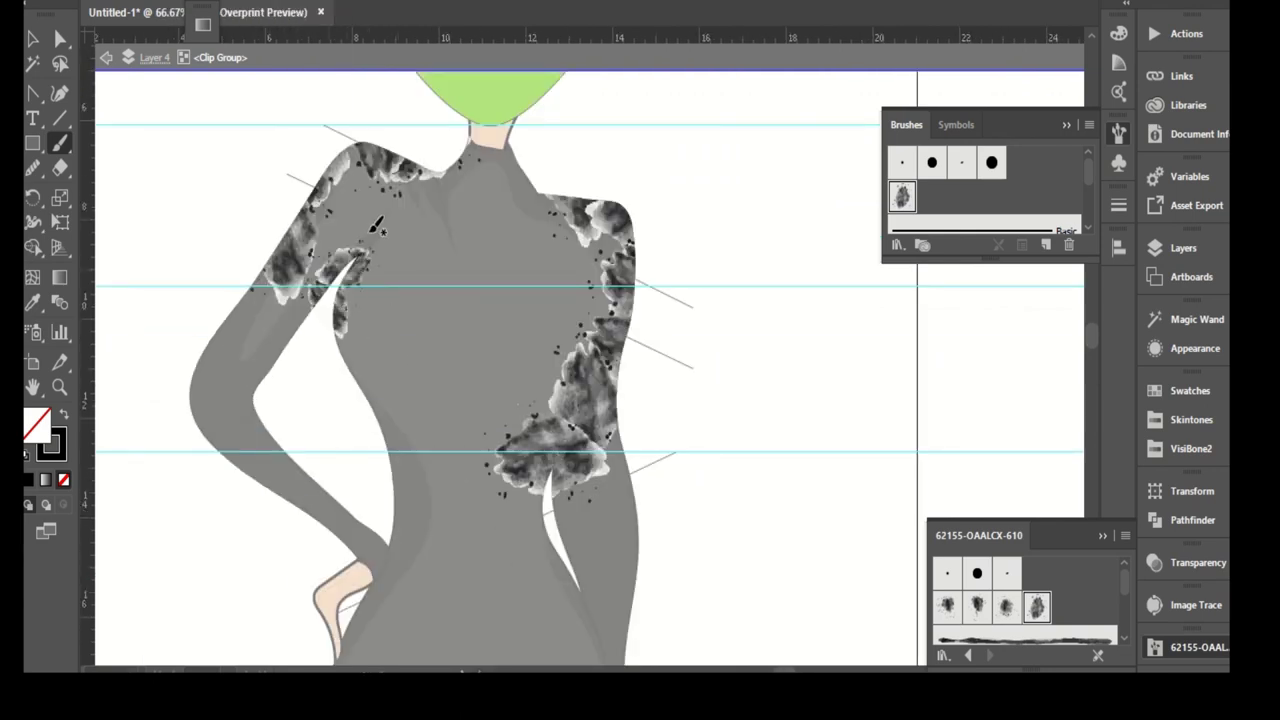
- Switch to the second textured brush, then the first splatter brush, and move down to the skirt
click(977, 605)
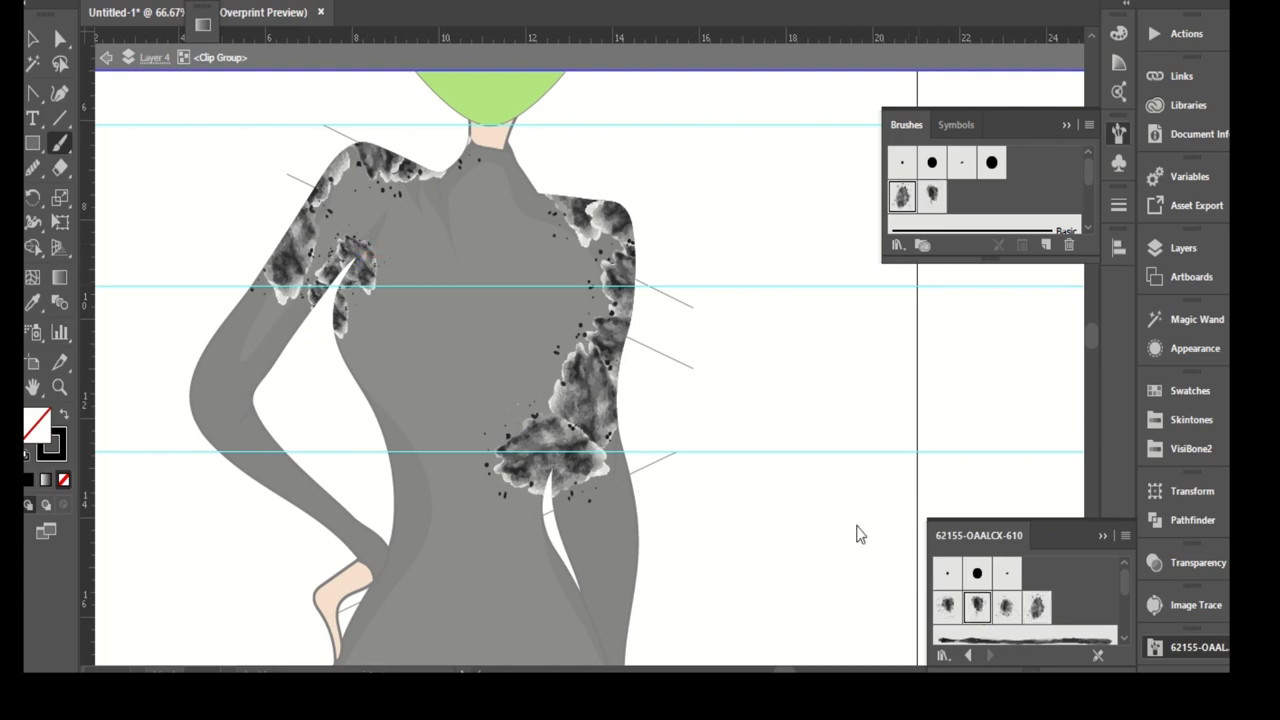
key(ctrl+minus)
scroll(440, 280, down, 3)
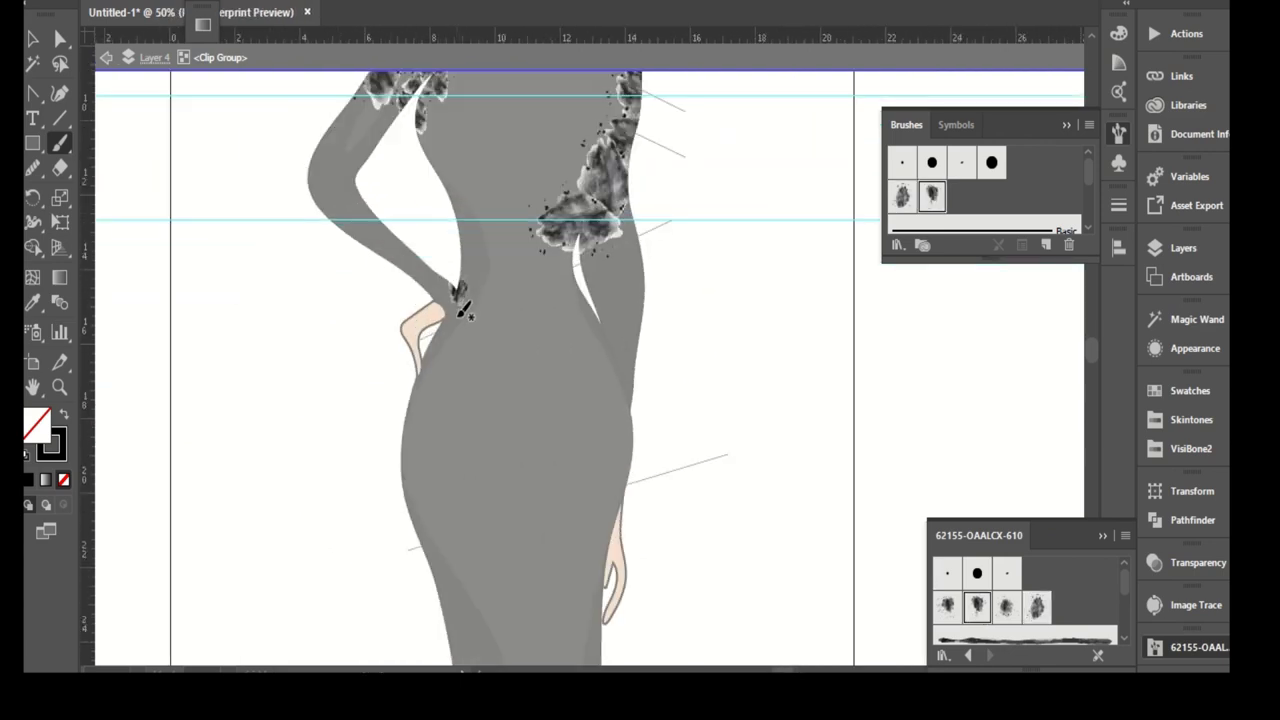
scroll(483, 298, up, 2)
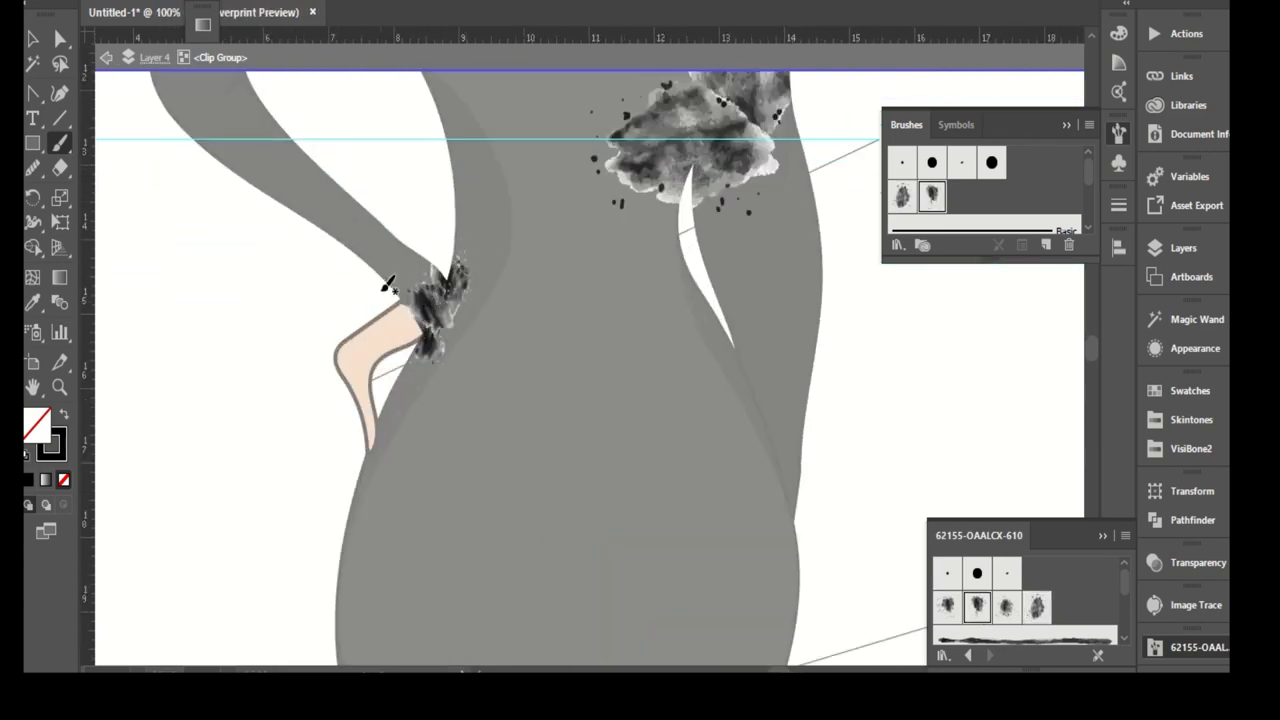
scroll(580, 306, down, 3)
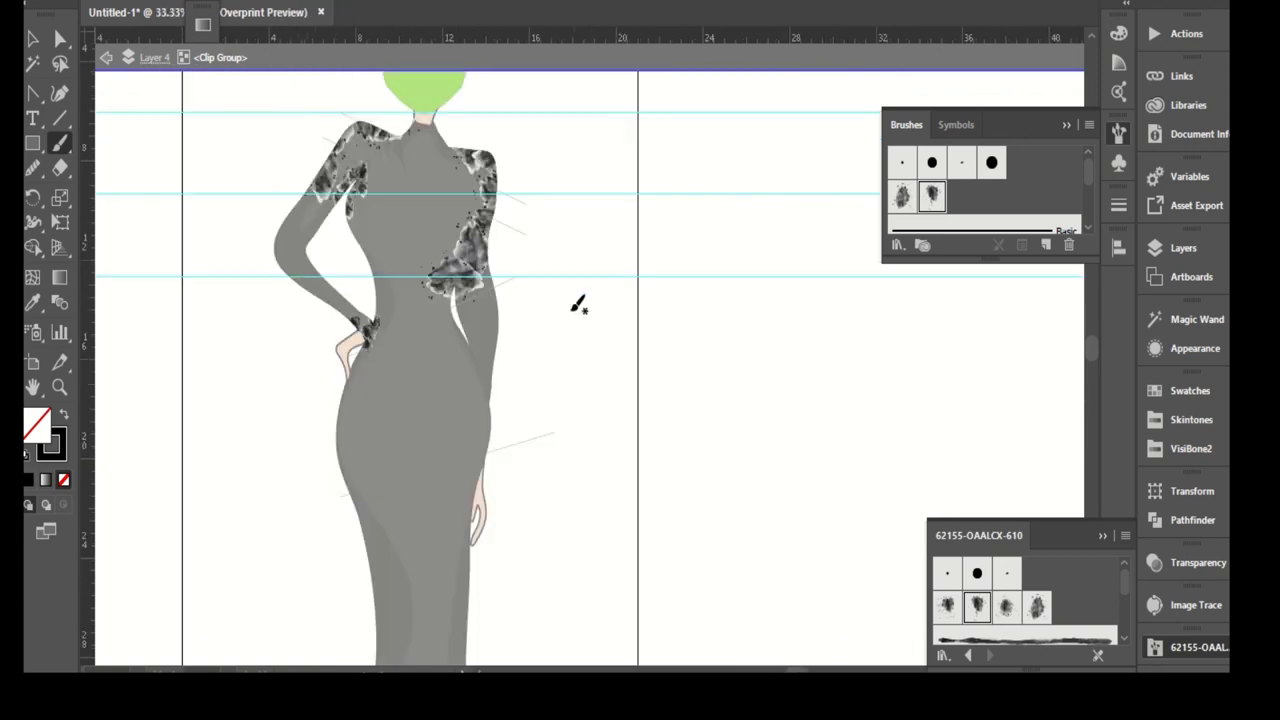
scroll(580, 306, up, 1)
scroll(497, 351, up, 2)
scroll(494, 390, up, 1)
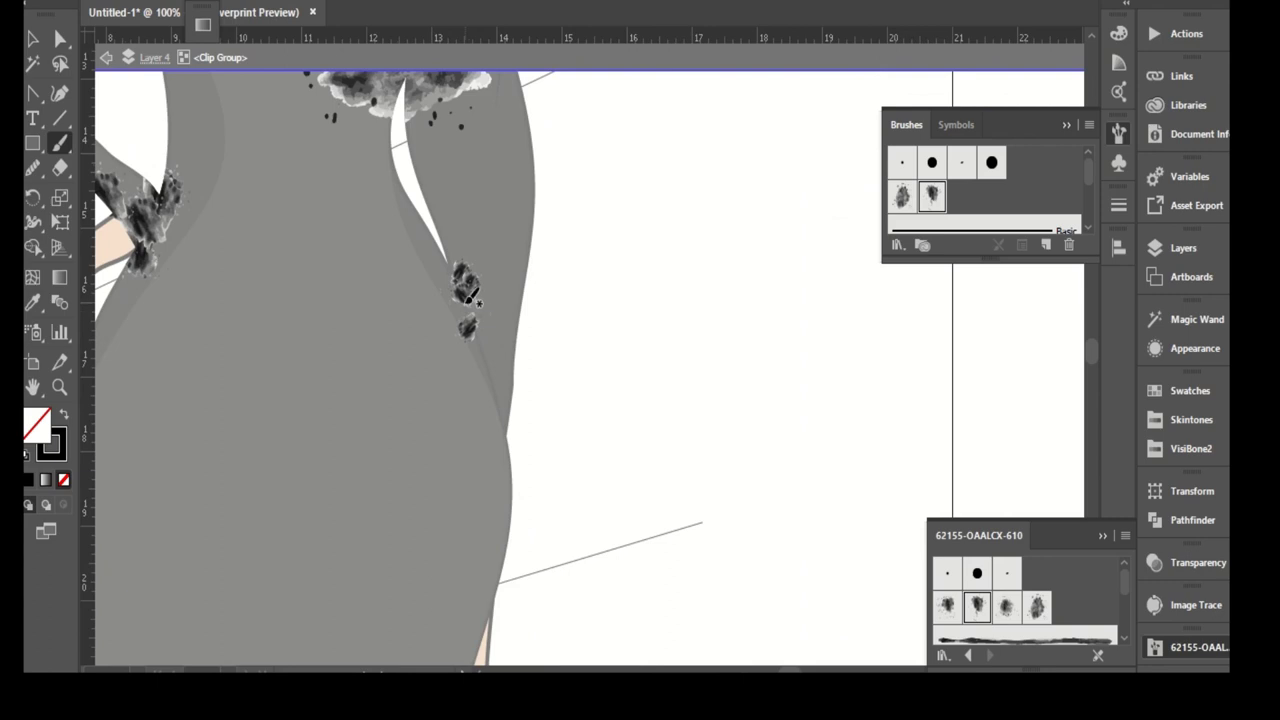
click(947, 606)
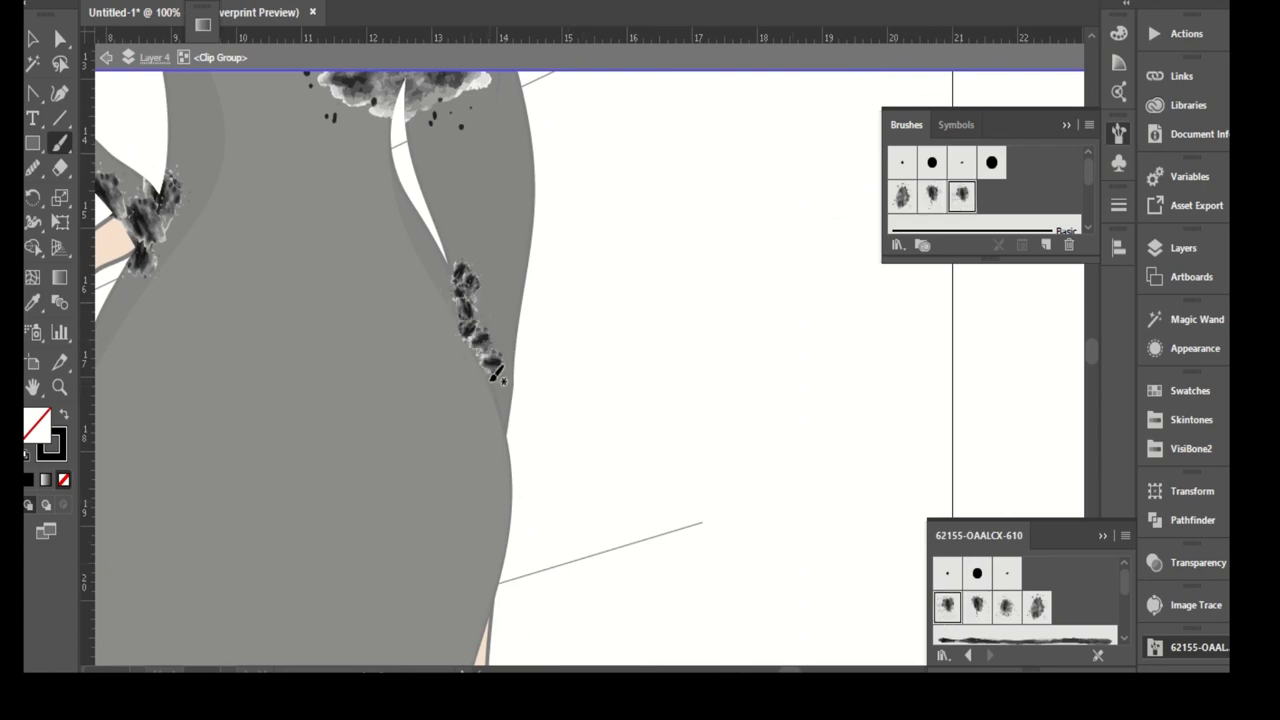
scroll(550, 520, down, 2)
scroll(537, 491, down, 3)
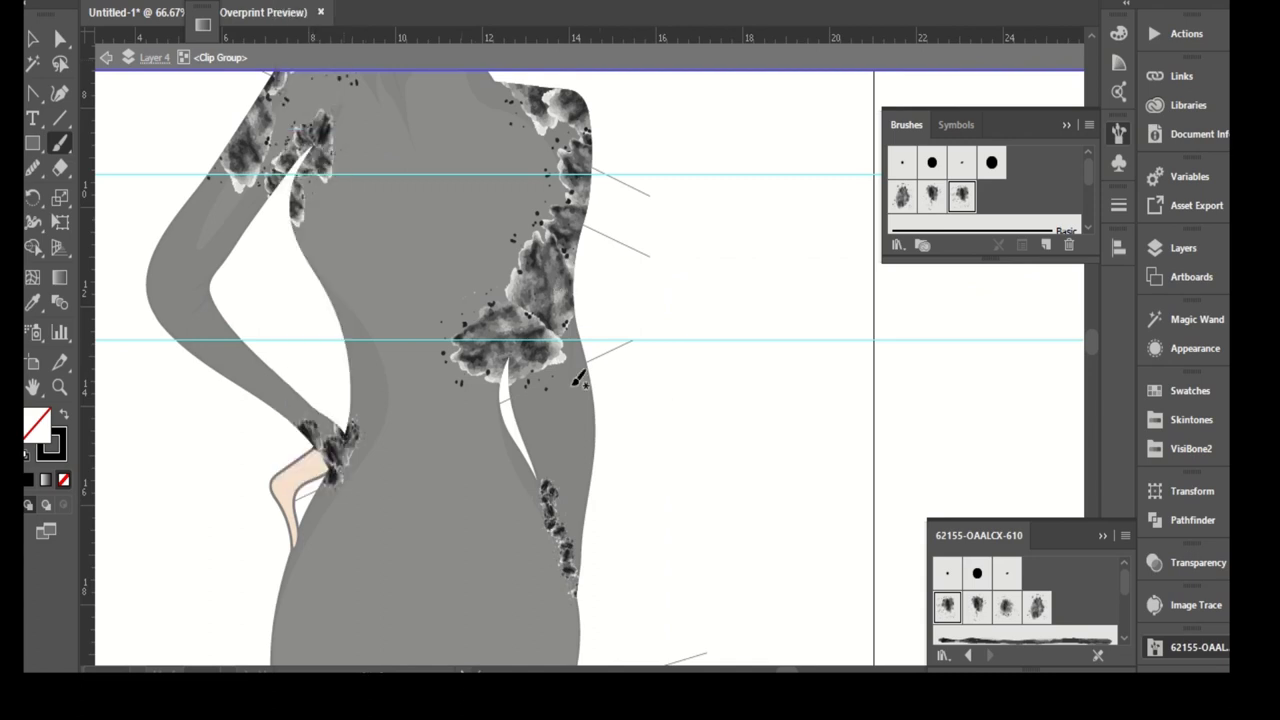
scroll(595, 315, down, 1)
scroll(520, 408, down, 3)
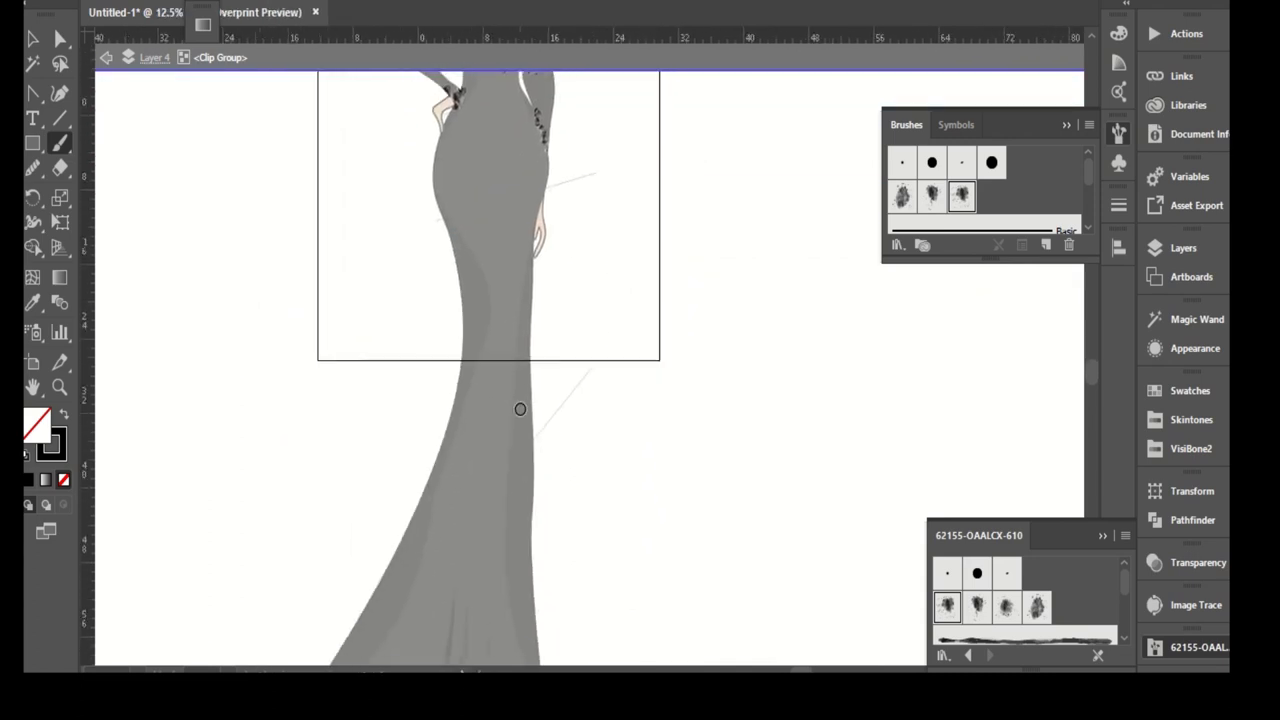
scroll(460, 610, down, 3)
- Paint dark textured strokes up the skirt from the hem and along its left edge
drag(460, 612, 478, 478)
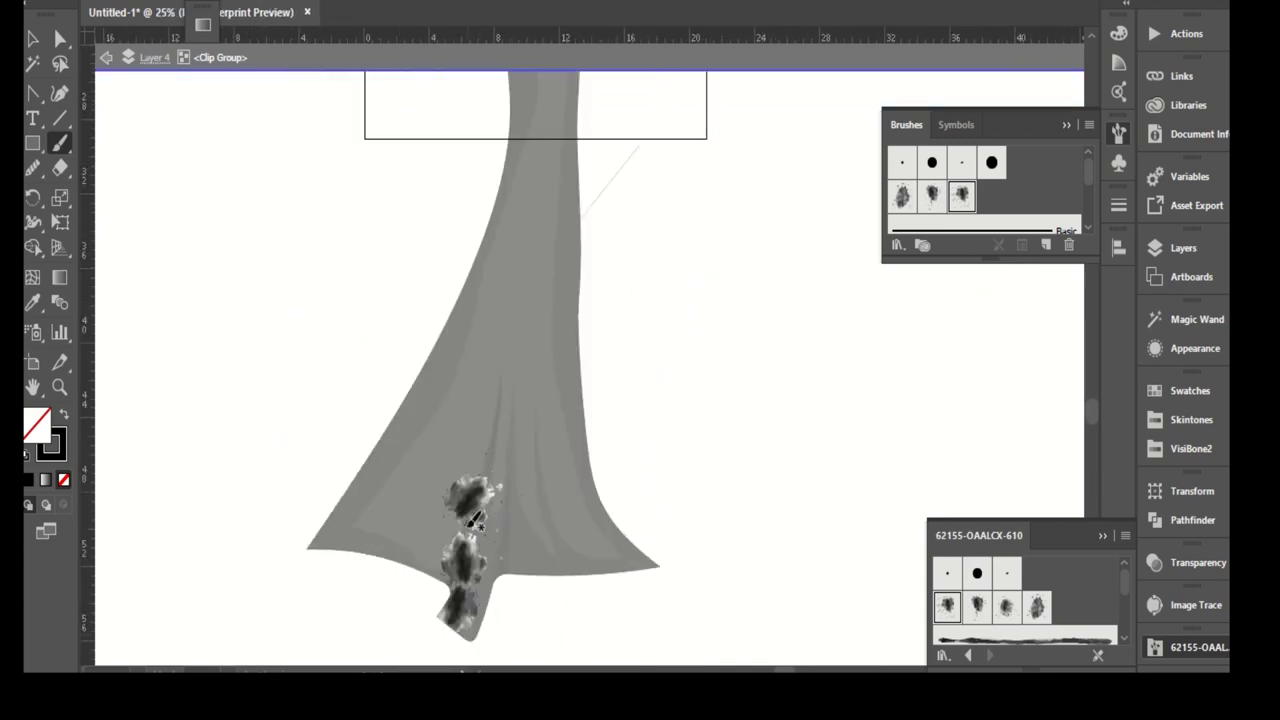
drag(465, 556, 472, 505)
drag(500, 425, 478, 472)
drag(420, 405, 415, 425)
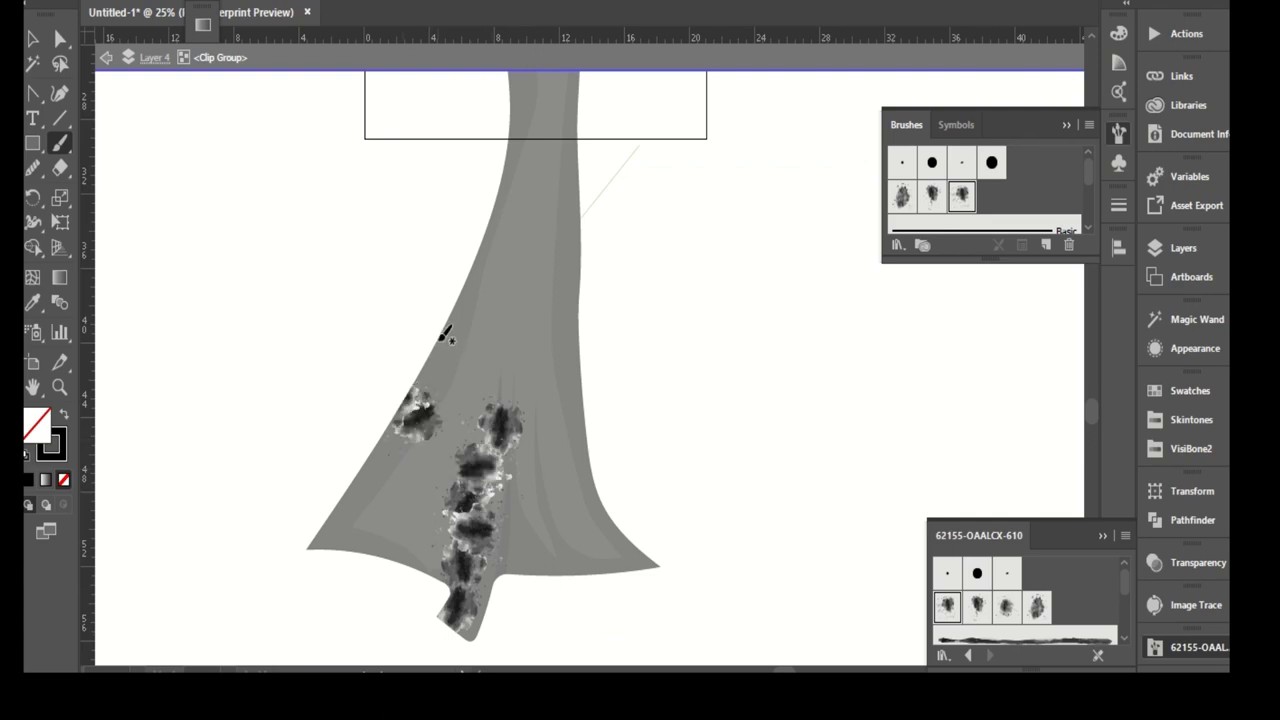
drag(378, 392, 305, 540)
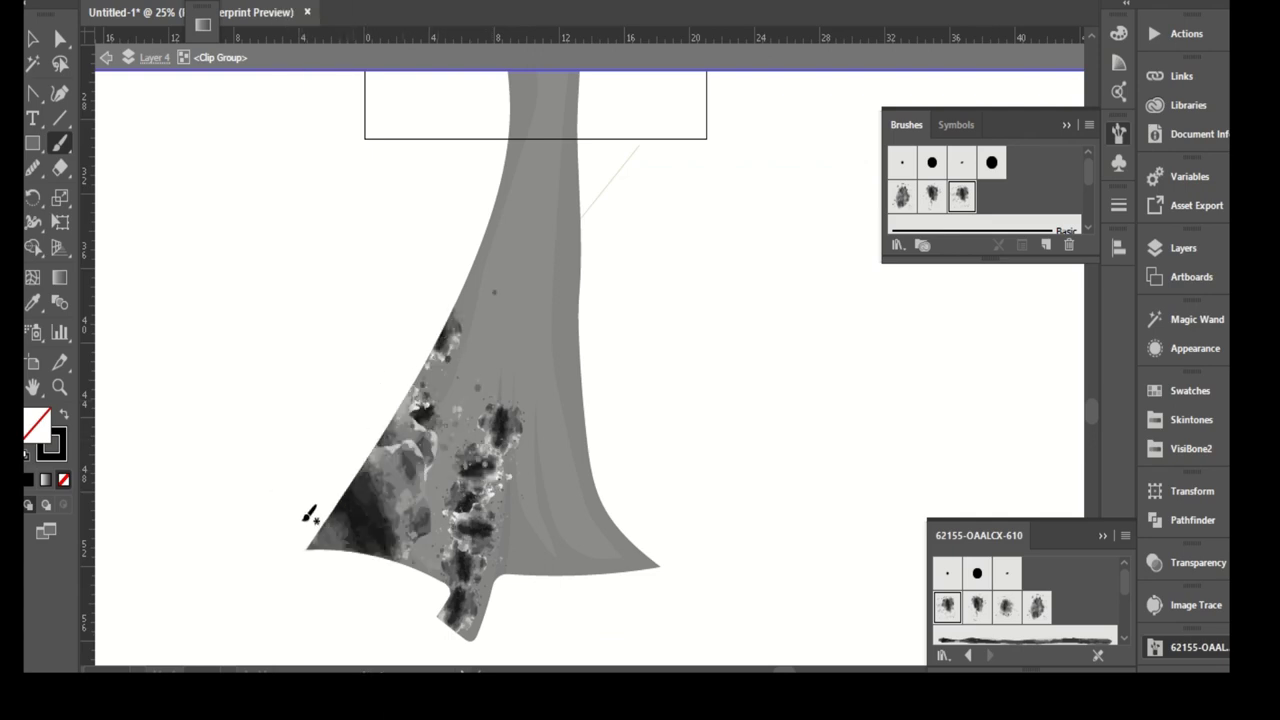
drag(640, 580, 543, 600)
scroll(643, 514, down, 2)
drag(635, 370, 645, 272)
scroll(645, 272, up, 10)
scroll(569, 337, up, 2)
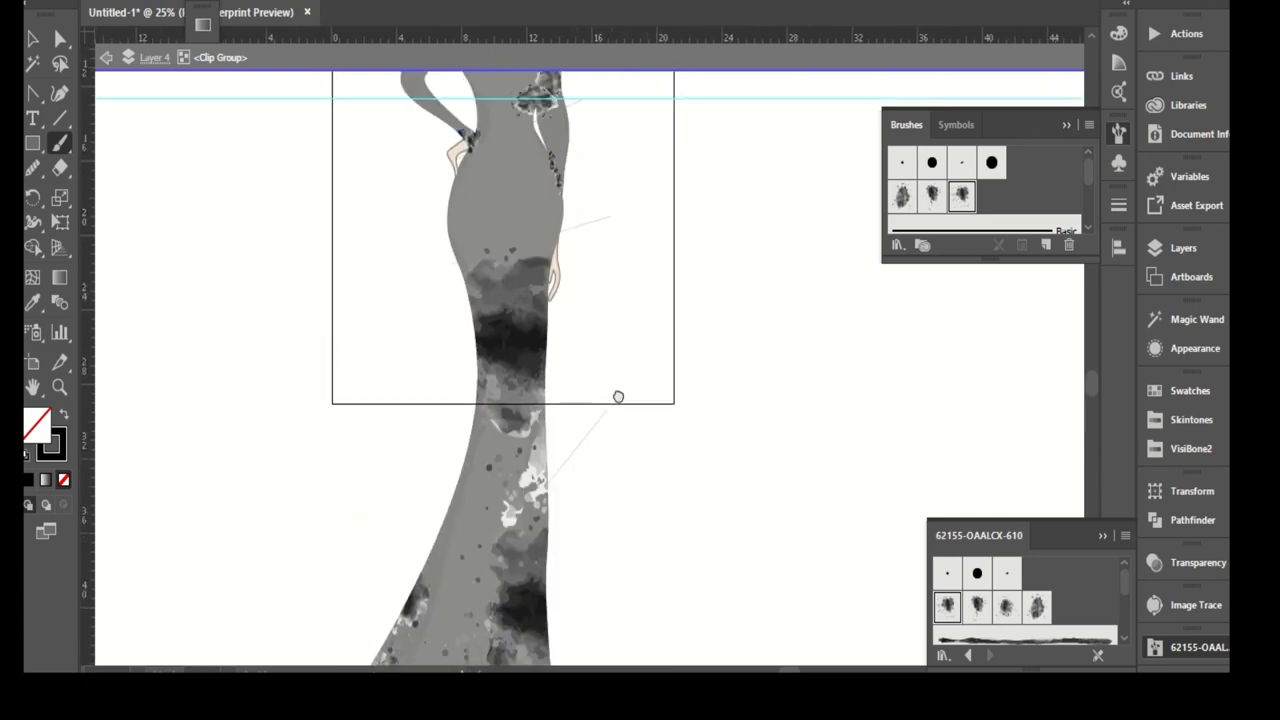
scroll(617, 397, up, 3)
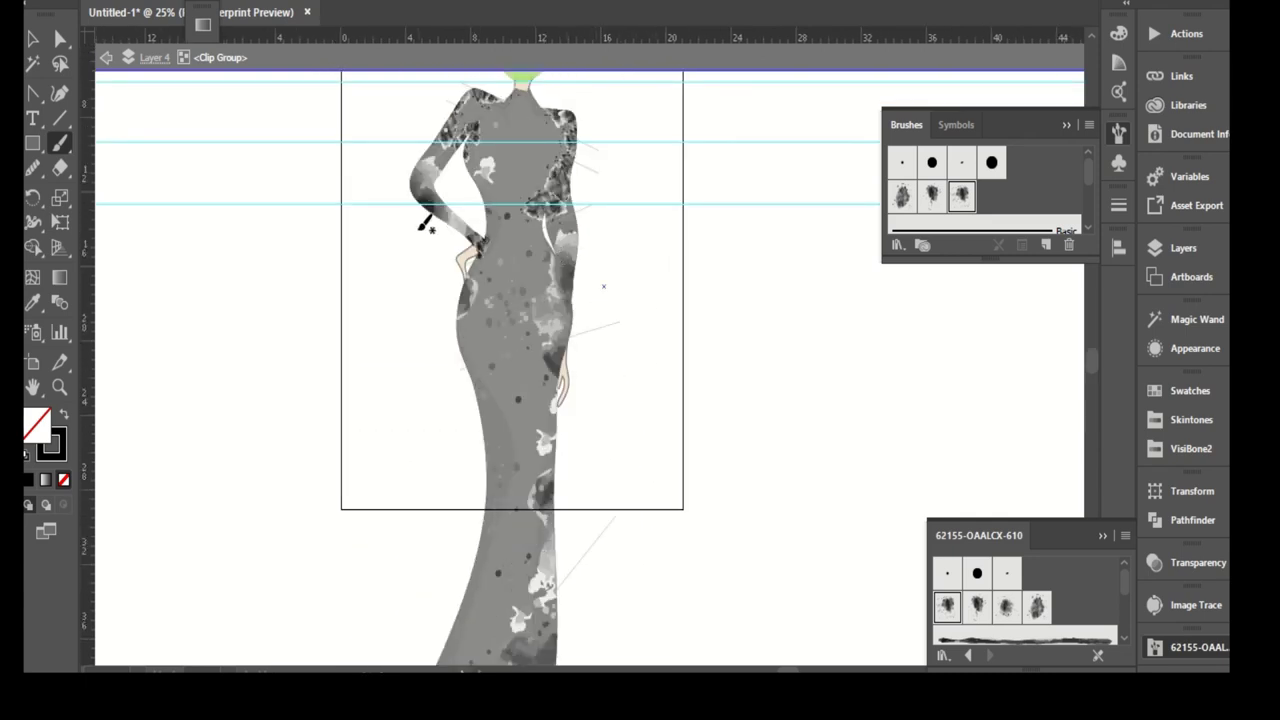
drag(444, 447, 395, 490)
scroll(412, 495, down, 2)
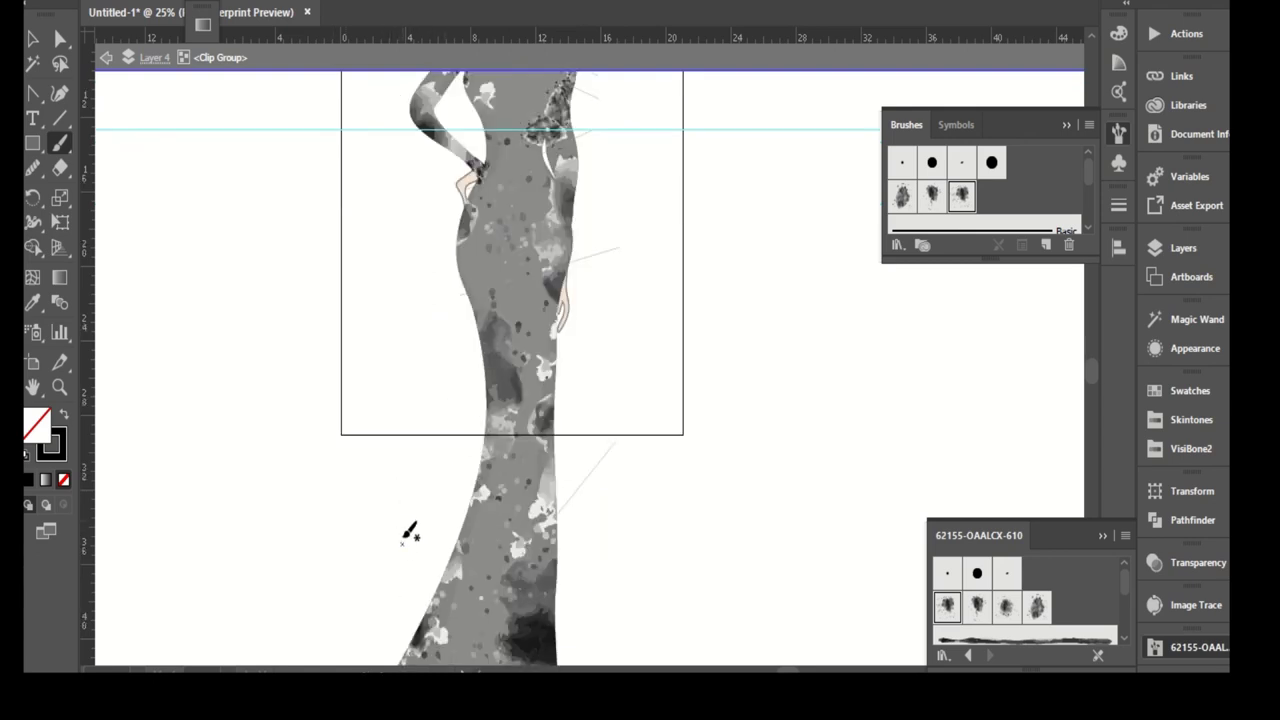
click(1175, 248)
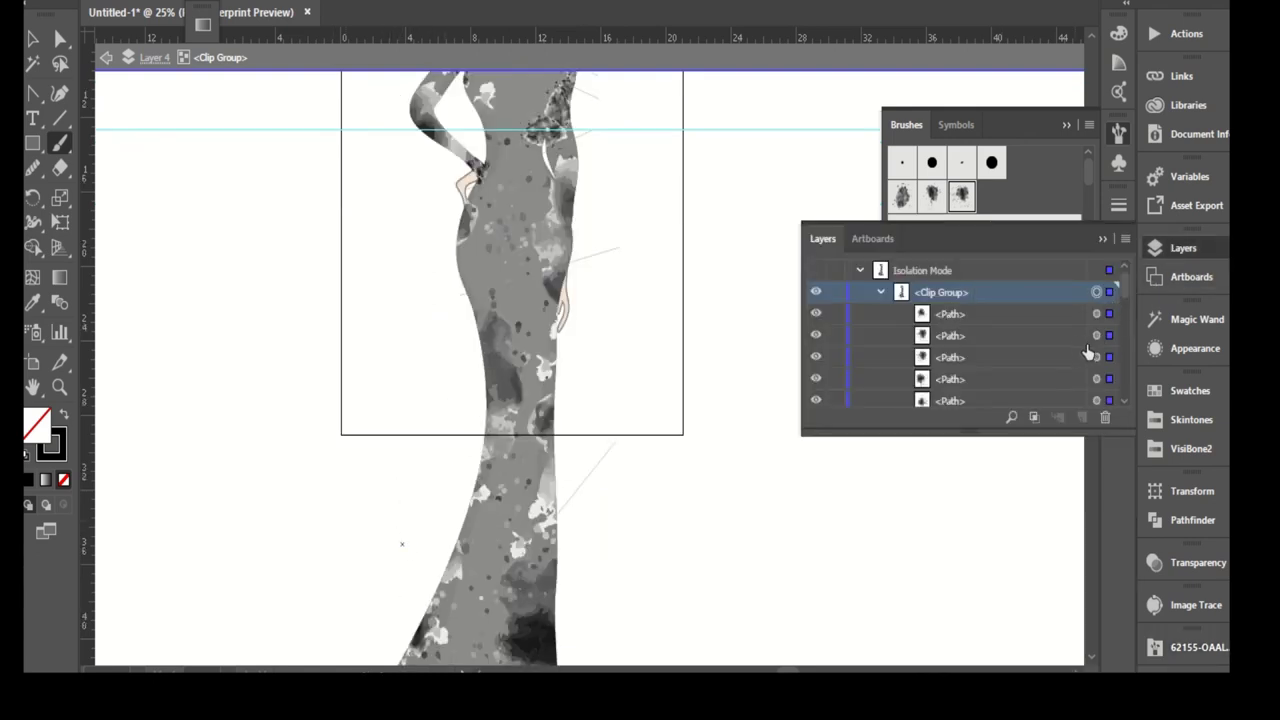
- Group the brush strokes with Ctrl+G and colour them yellow from the VisiBone2 swatches
scroll(1088, 352, down, 2)
scroll(1080, 355, down, 2)
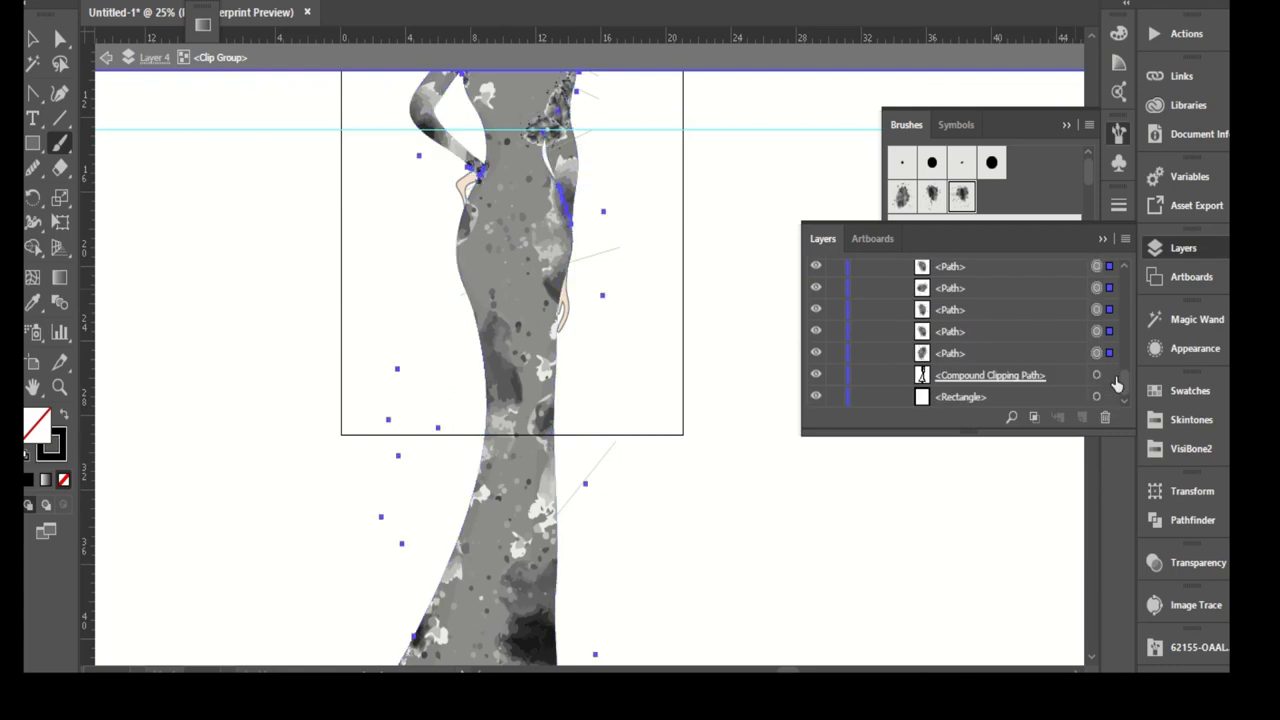
key(ctrl+g)
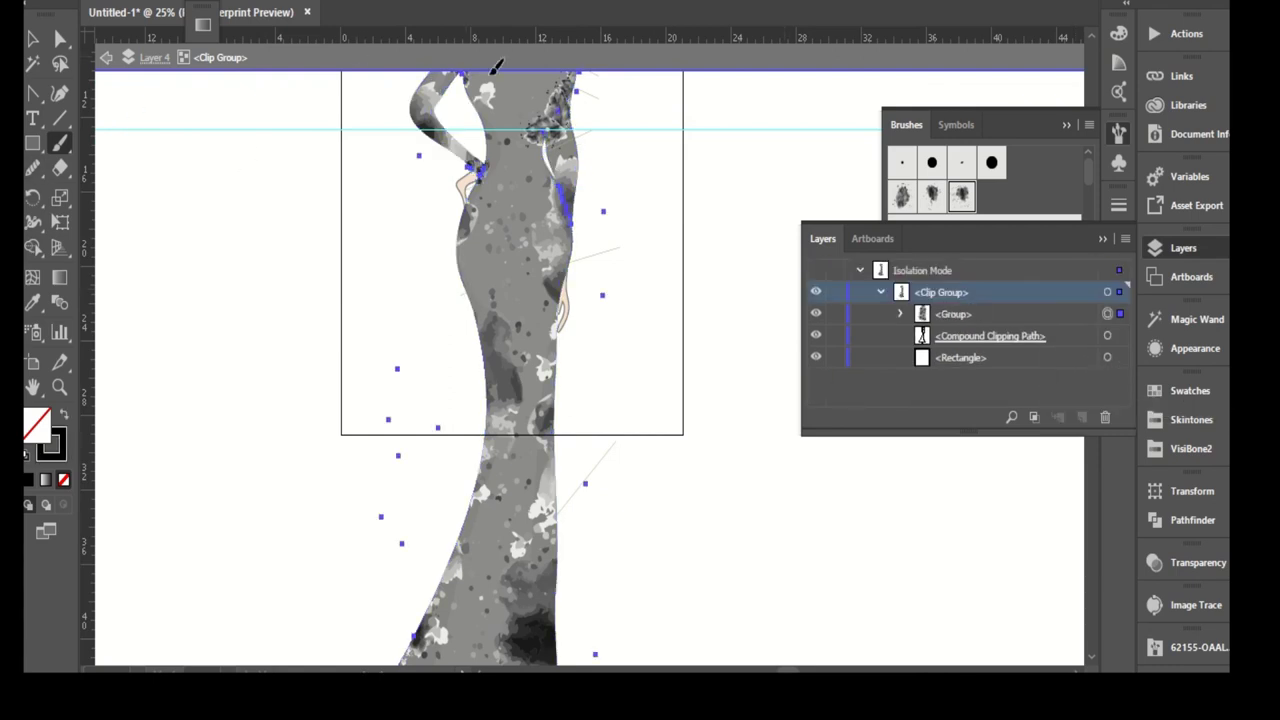
click(55, 452)
click(1188, 448)
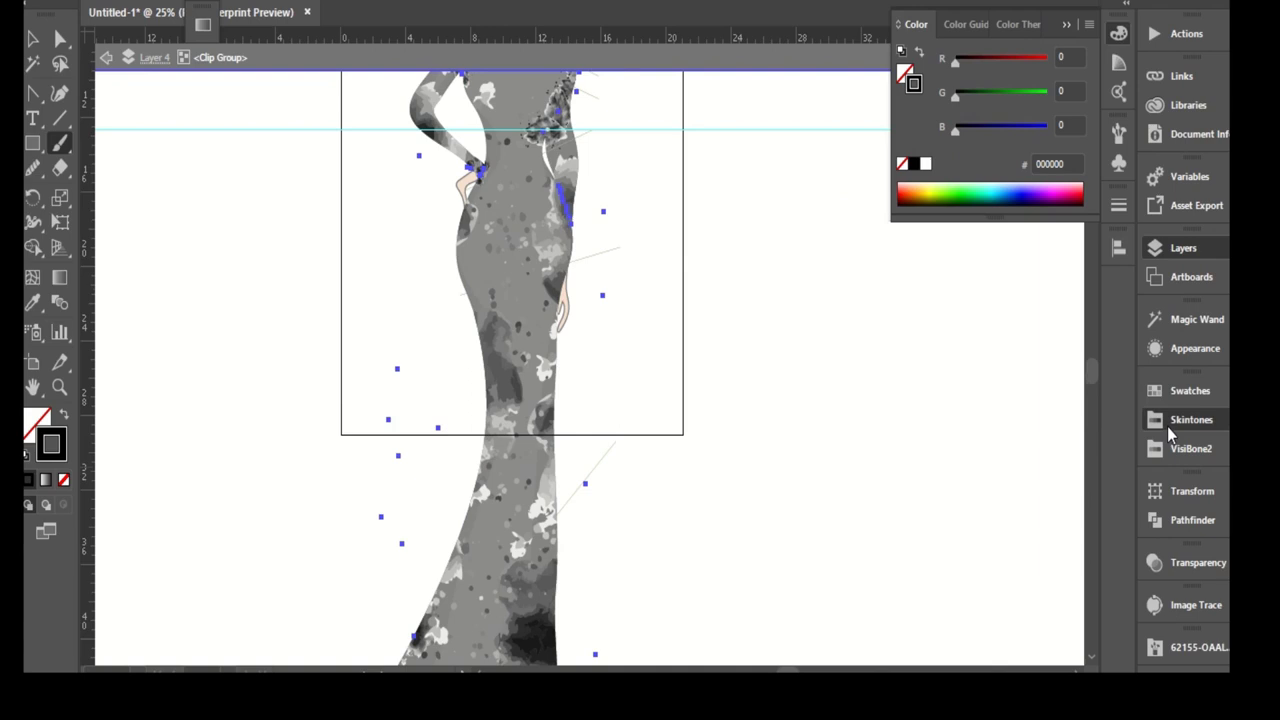
click(1043, 455)
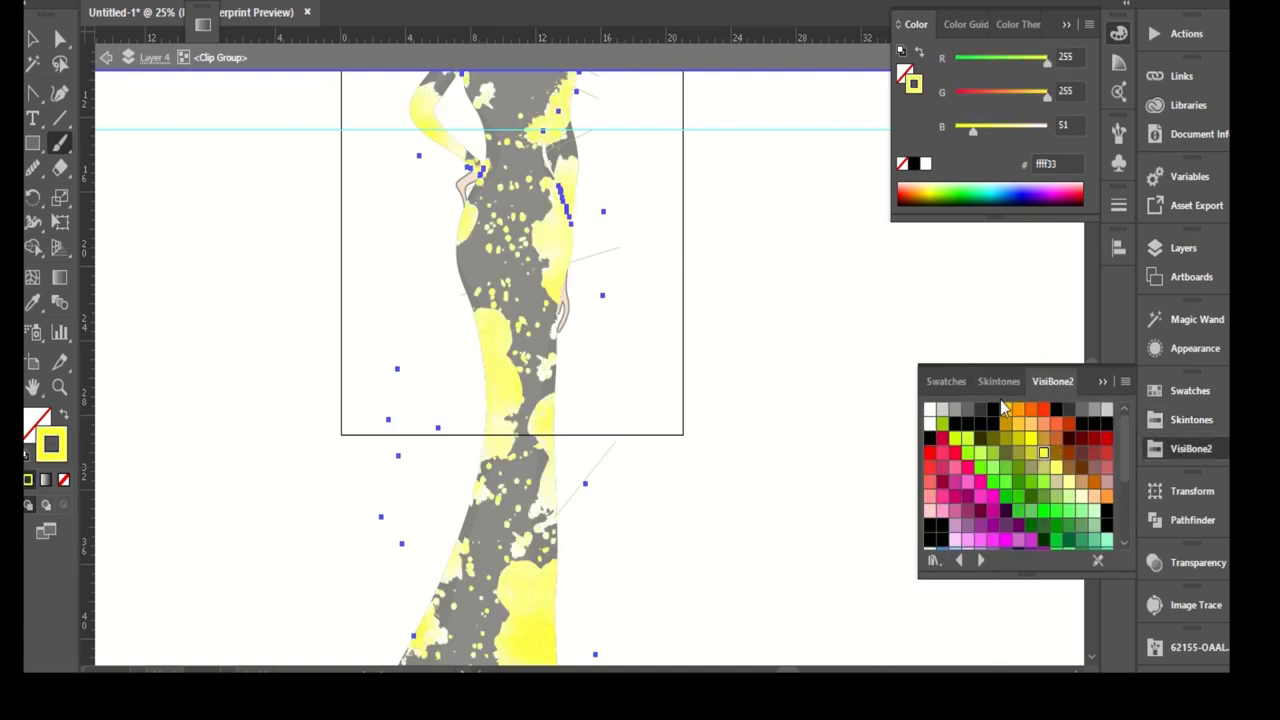
- Set the strokes' blend mode to Multiply and recolour them black
click(590, 20)
click(428, 14)
click(418, 84)
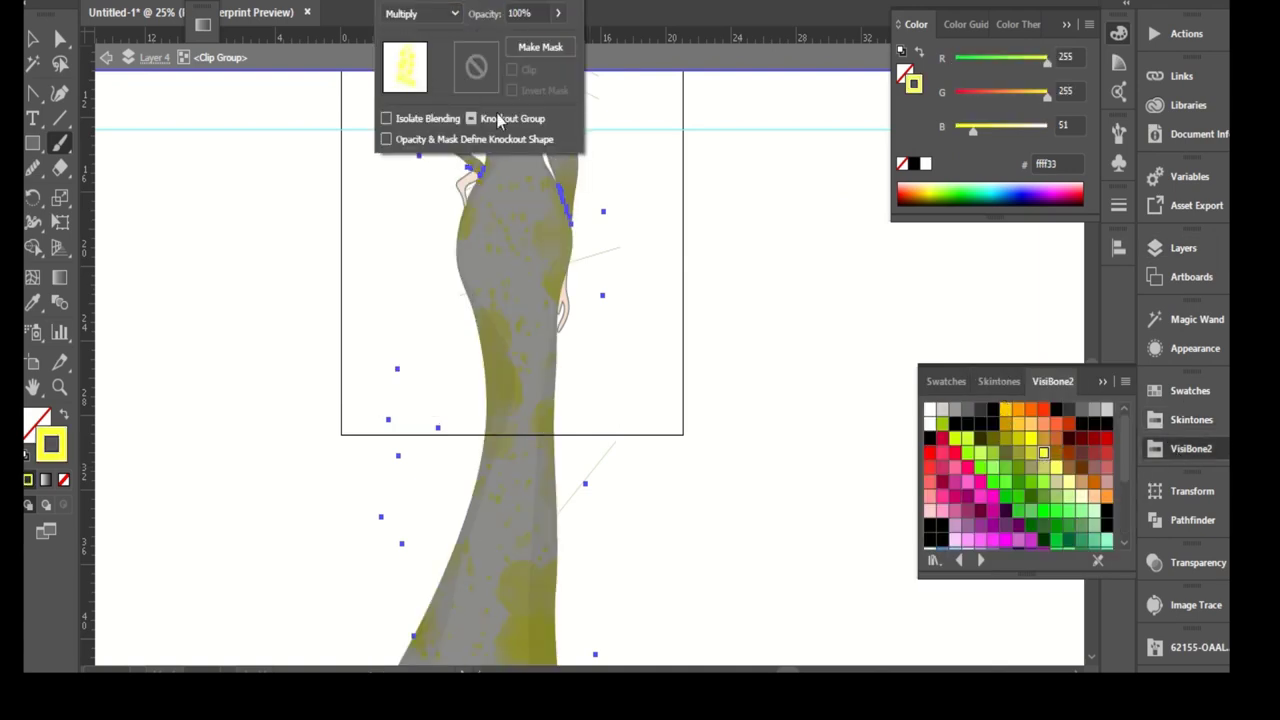
click(1106, 441)
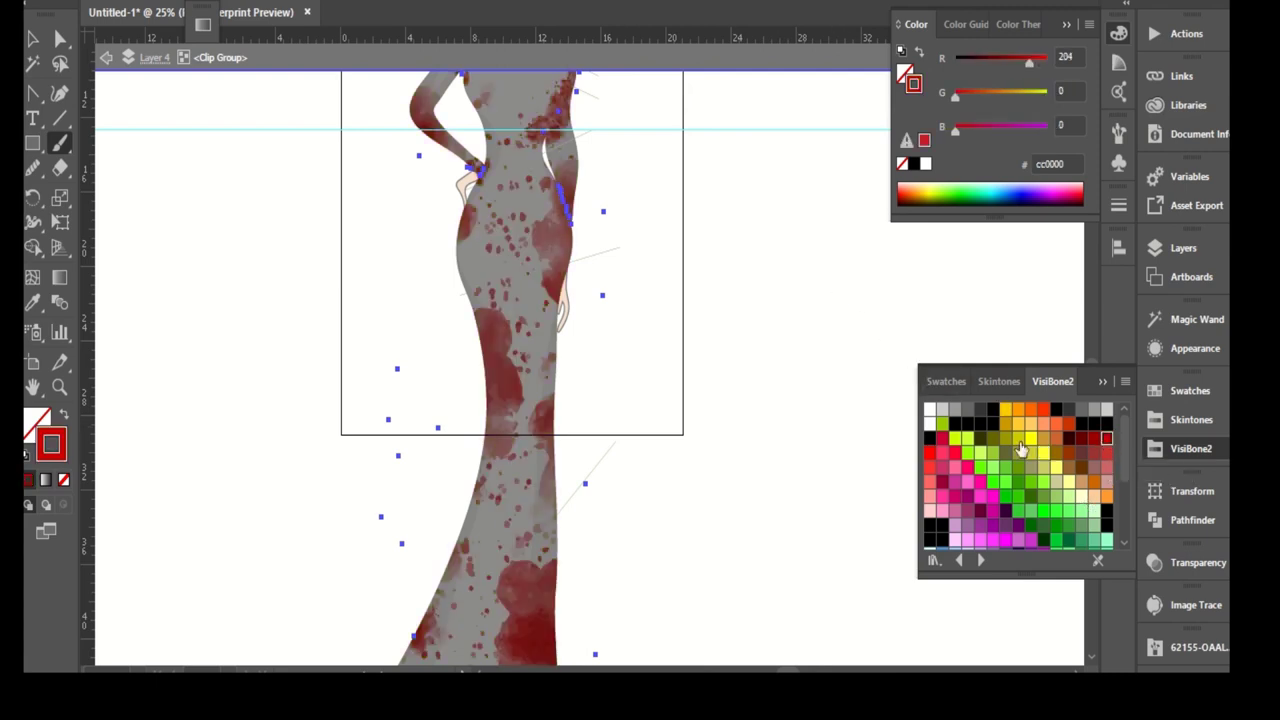
click(993, 410)
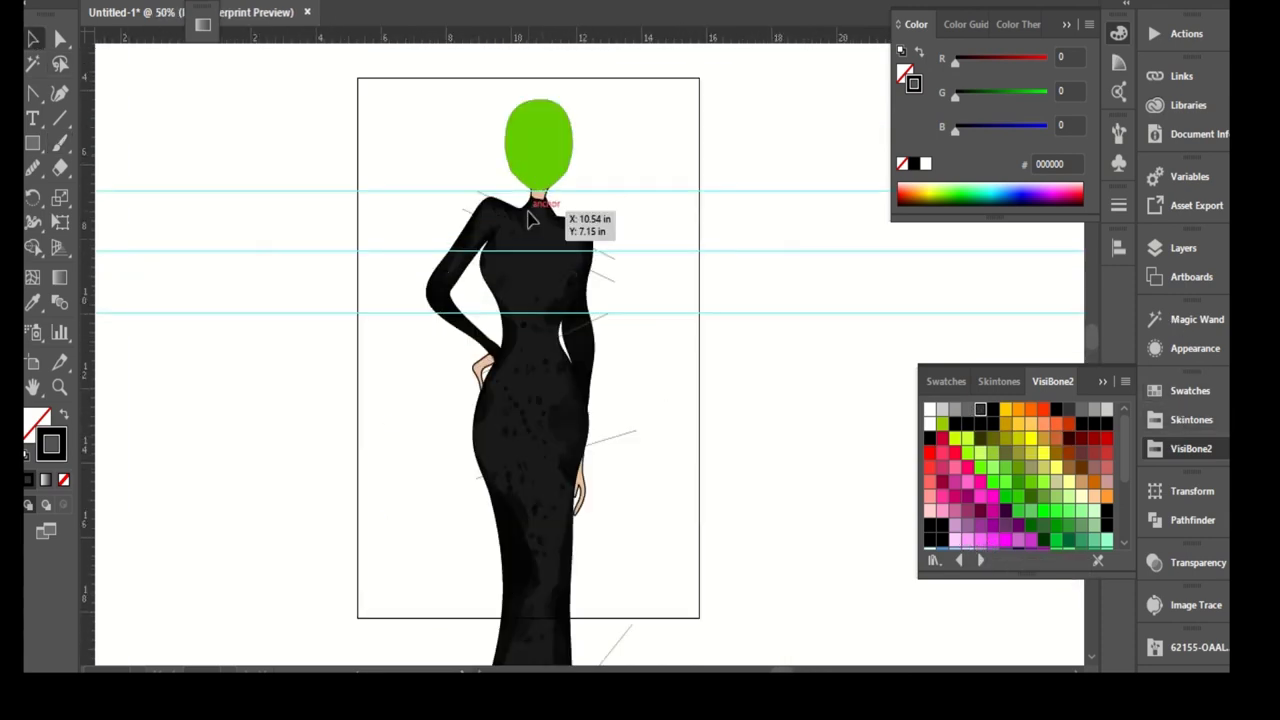
scroll(530, 220, up, 1)
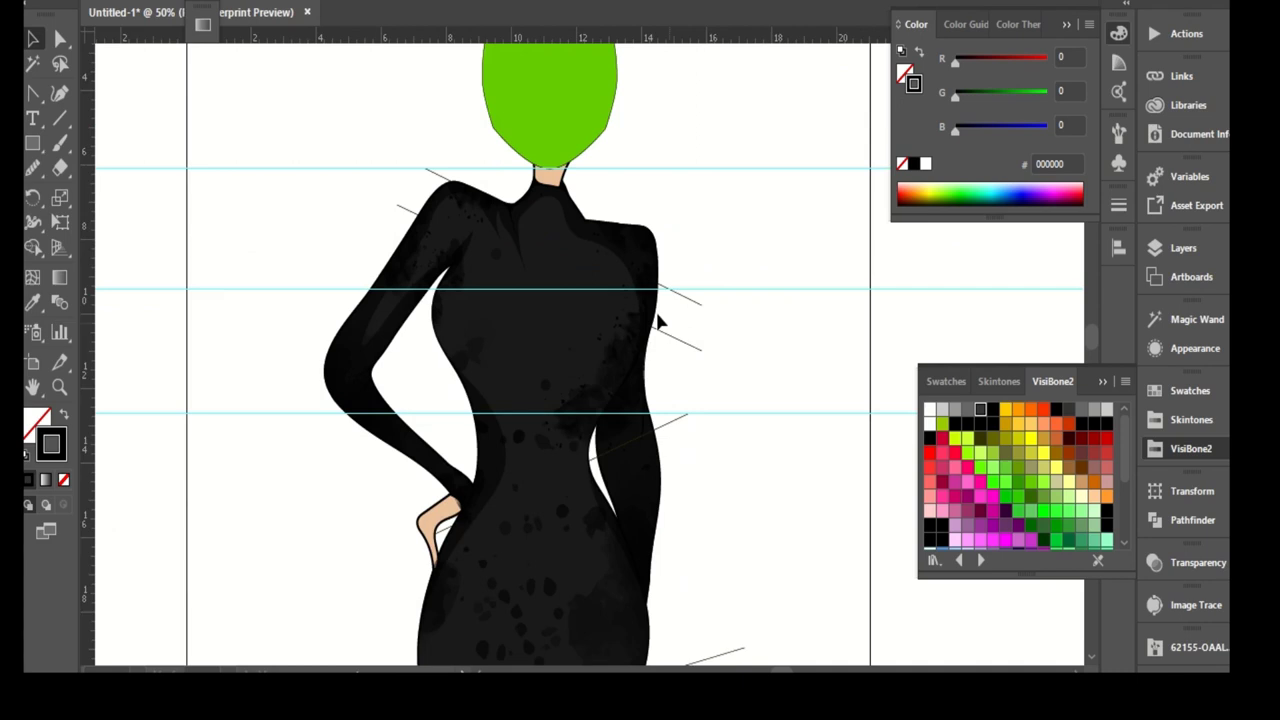
- Isolate the dress's clipping group and switch to the Paintbrush tool
scroll(657, 323, up, 1)
click(630, 355)
right_click(628, 350)
click(710, 472)
scroll(516, 302, up, 1)
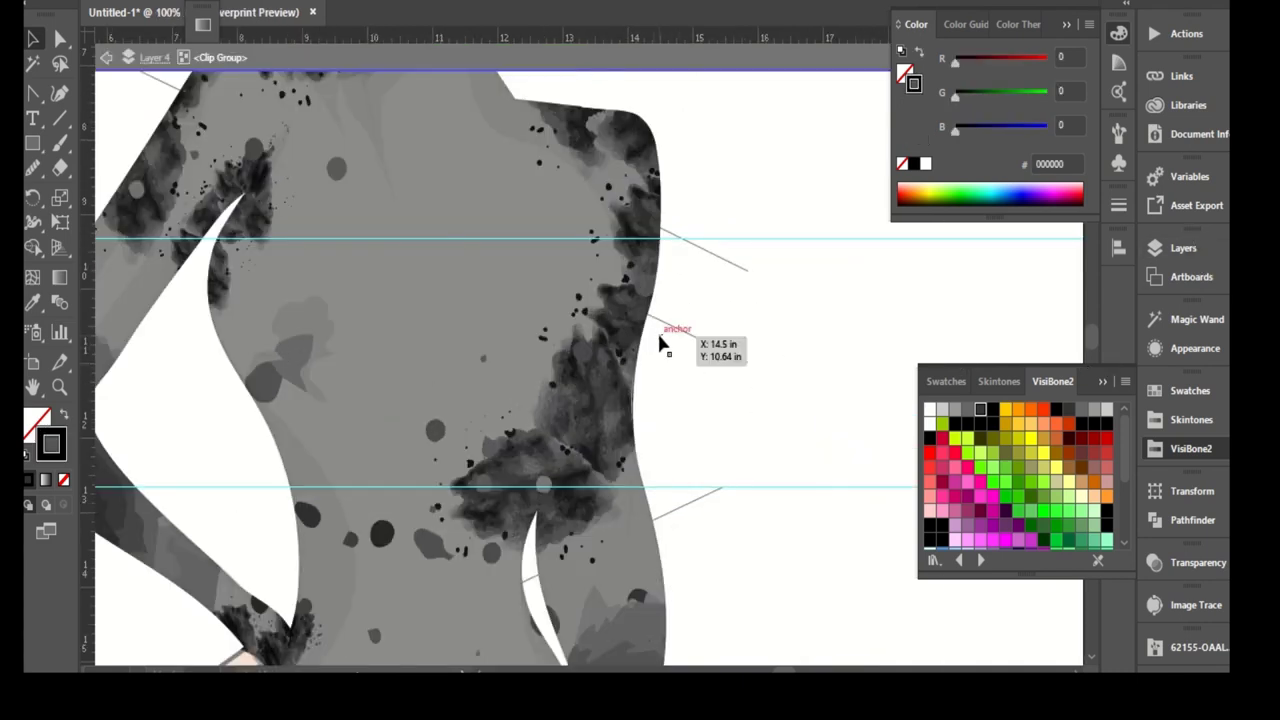
key(b)
scroll(540, 330, down, 1)
click(1180, 248)
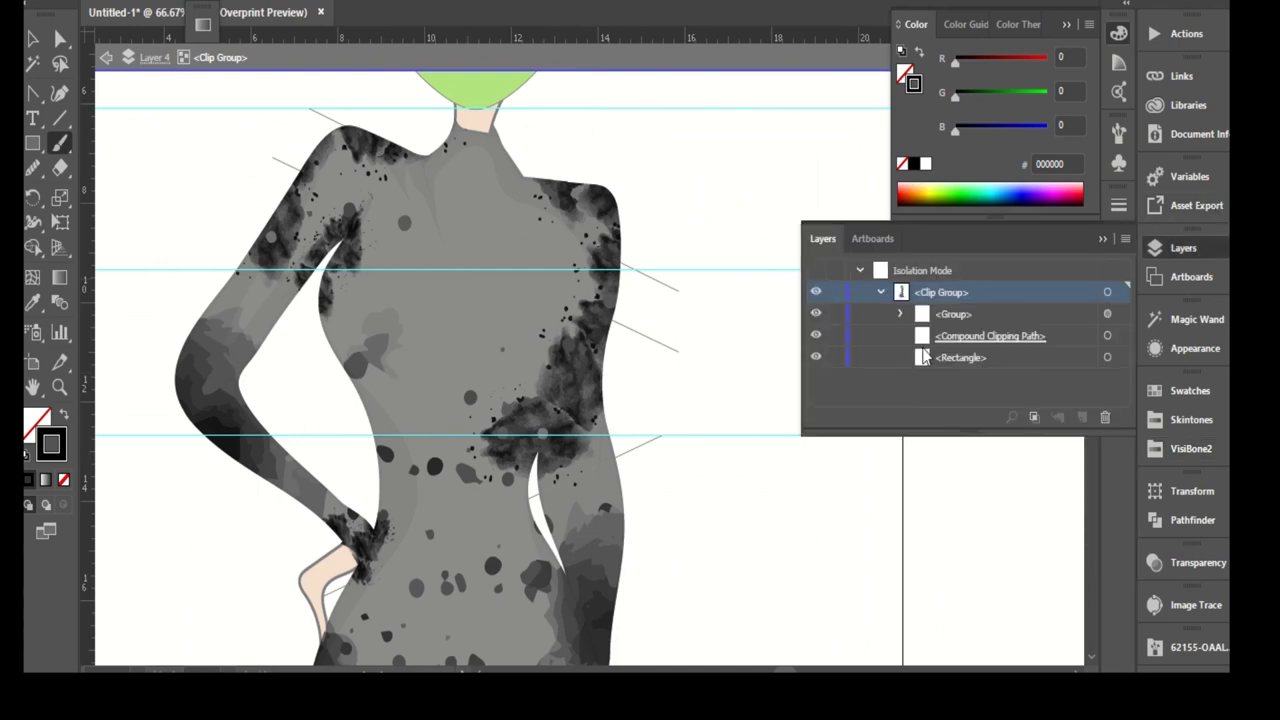
- Try and undo test brush strokes on the torso at 16 pt stroke weight
drag(388, 310, 394, 306)
key(ctrl+z)
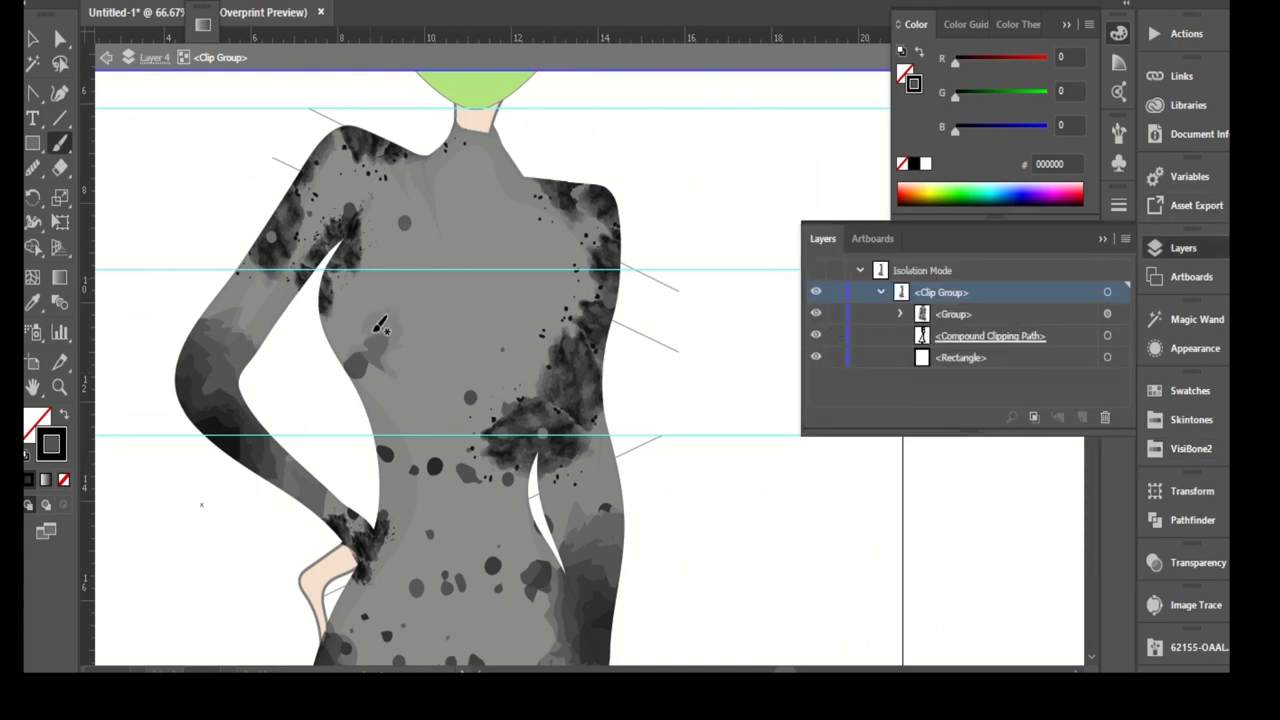
drag(388, 356, 340, 330)
key(ctrl+z)
click(300, 2)
click(312, 342)
mouse_move(325, 310)
mouse_down()
mouse_move(375, 355)
mouse_move(340, 398)
mouse_up()
key(ctrl+z)
click(300, 2)
click(316, 220)
key(ctrl+z)
- Choose a textured watercolour brush and a new stroke weight, trying and undoing one large torso stroke
click(376, 5)
click(322, 57)
click(324, 8)
click(310, 184)
drag(366, 486, 440, 265)
scroll(441, 265, down, 3)
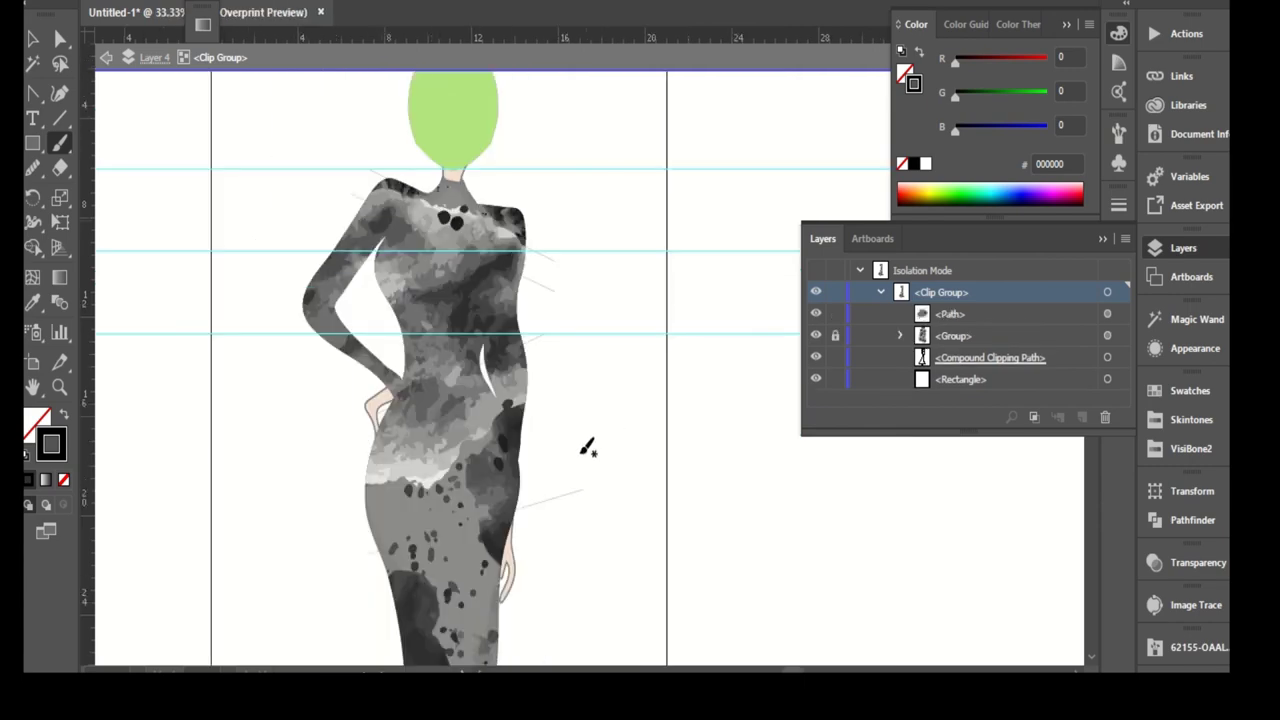
scroll(566, 294, down, 3)
key(ctrl+z)
- Paint four light textured watercolour strokes across the body and dress
drag(370, 120, 387, 379)
scroll(387, 379, down, 2)
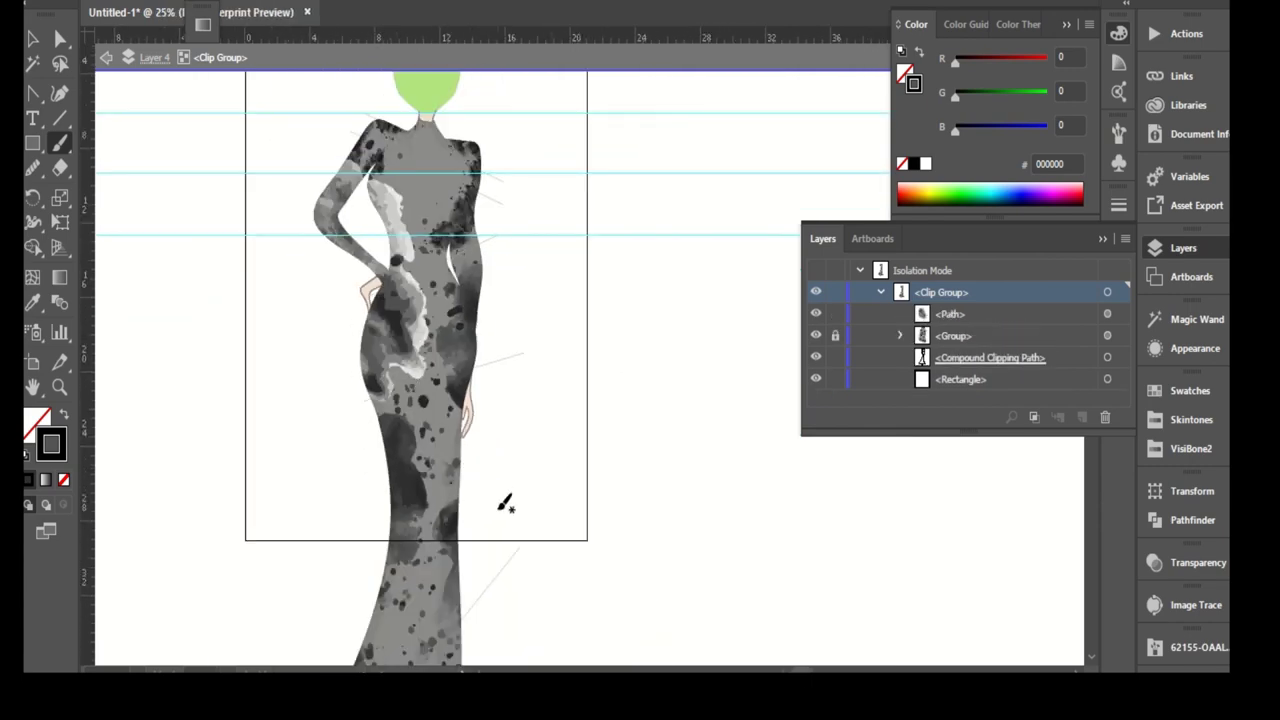
drag(440, 600, 400, 430)
drag(470, 520, 400, 180)
drag(450, 235, 330, 125)
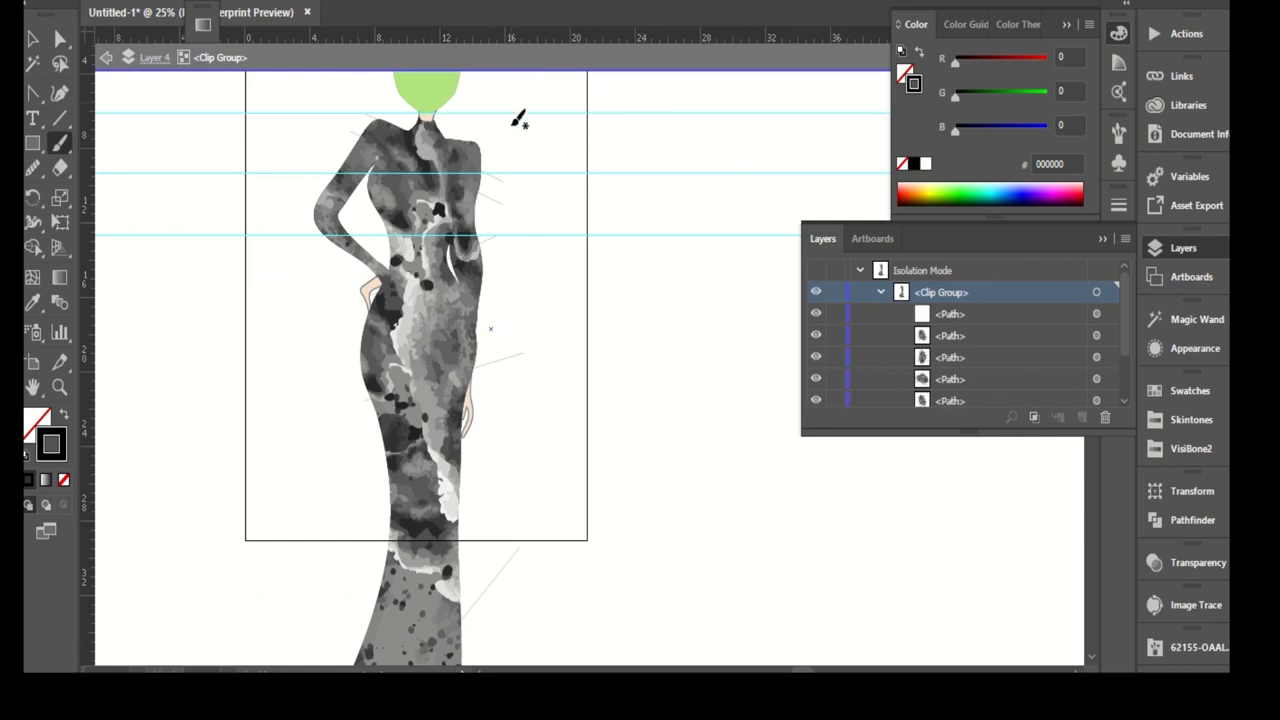
scroll(580, 266, down, 2)
scroll(563, 494, down, 2)
- Add two more textured strokes down to the hem and select the whole clip group
drag(360, 630, 452, 566)
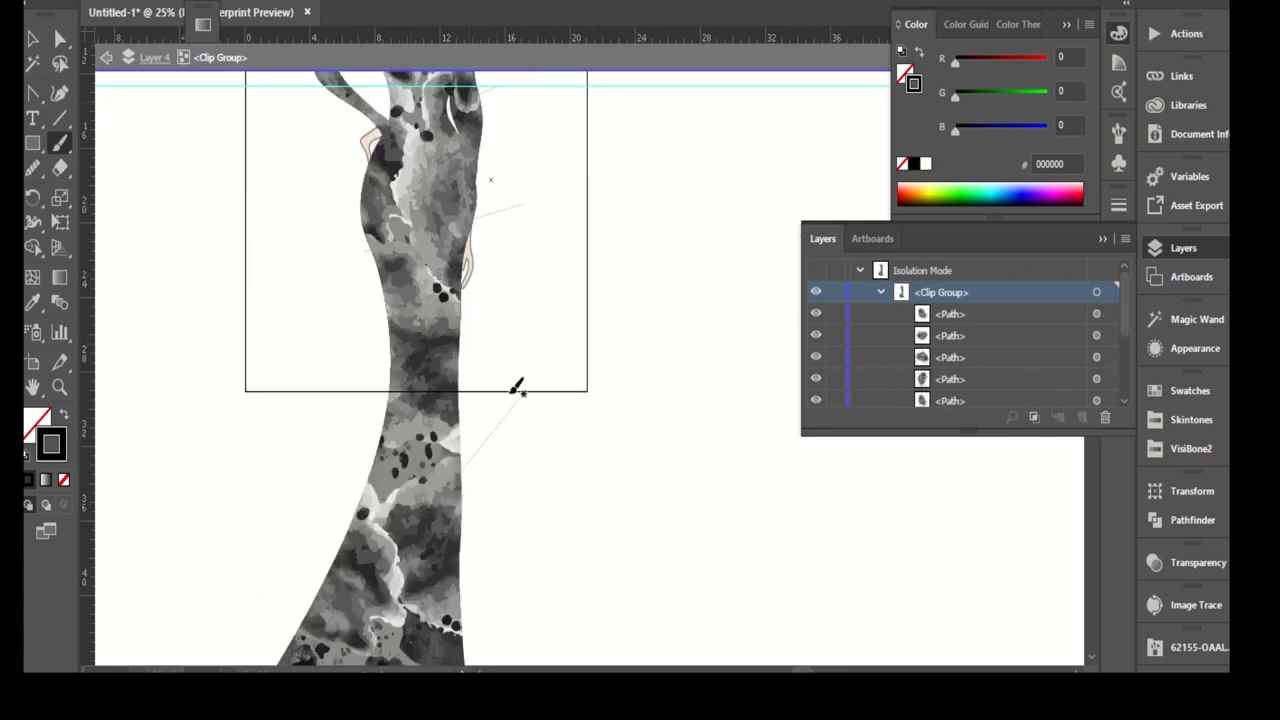
scroll(517, 383, down, 2)
scroll(491, 449, down, 2)
drag(429, 617, 291, 620)
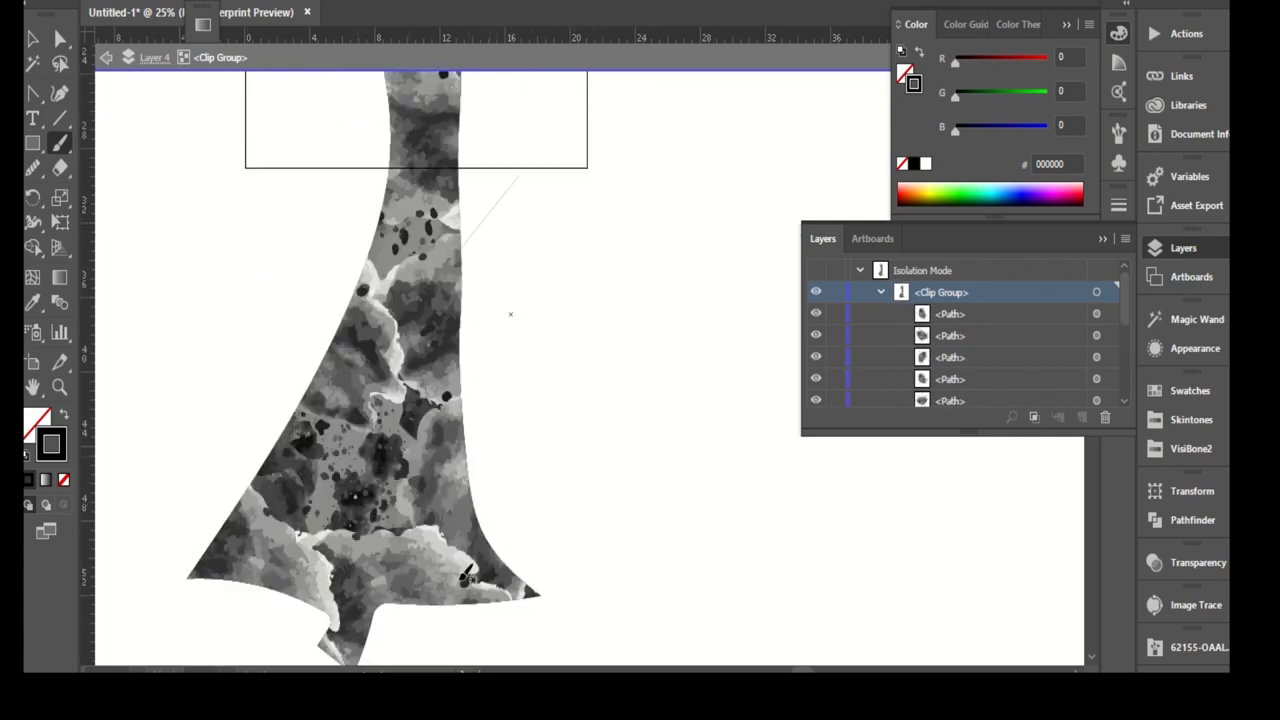
scroll(520, 437, down, 1)
scroll(574, 357, up, 1)
click(1097, 292)
scroll(1108, 345, down, 3)
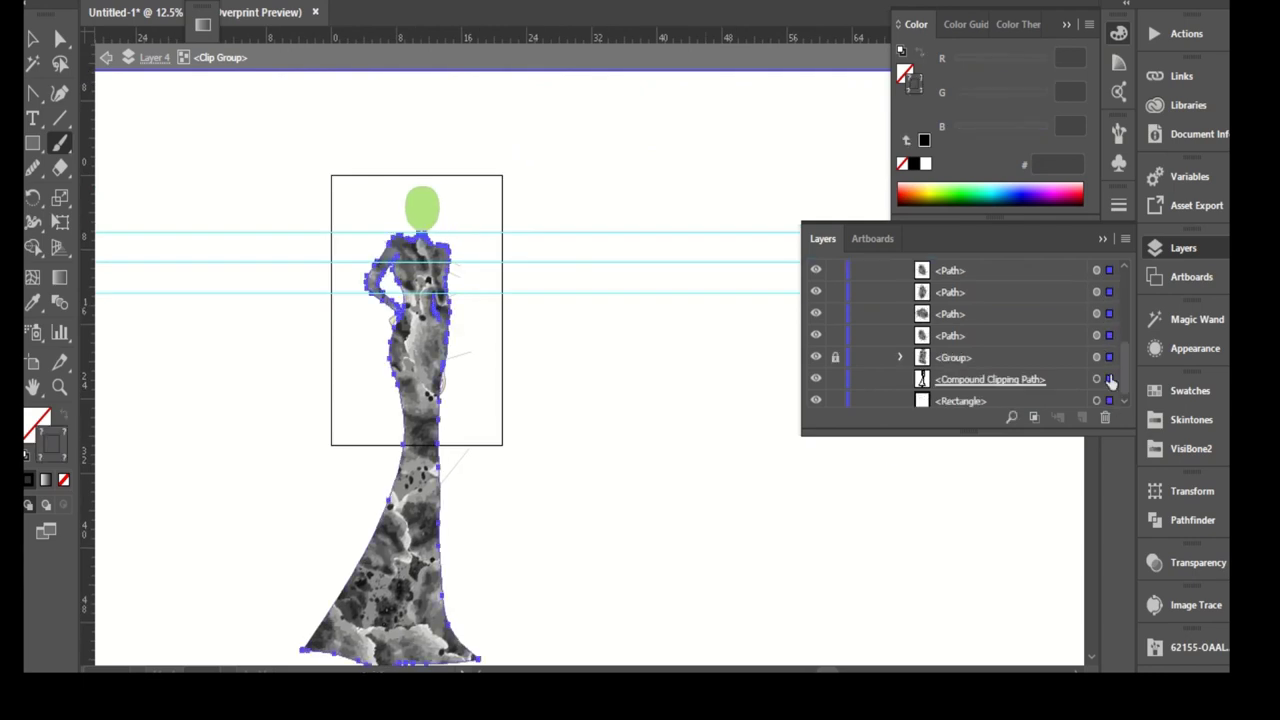
- Set the painted brush strokes' blend mode to Multiply
shift+click(1108, 381)
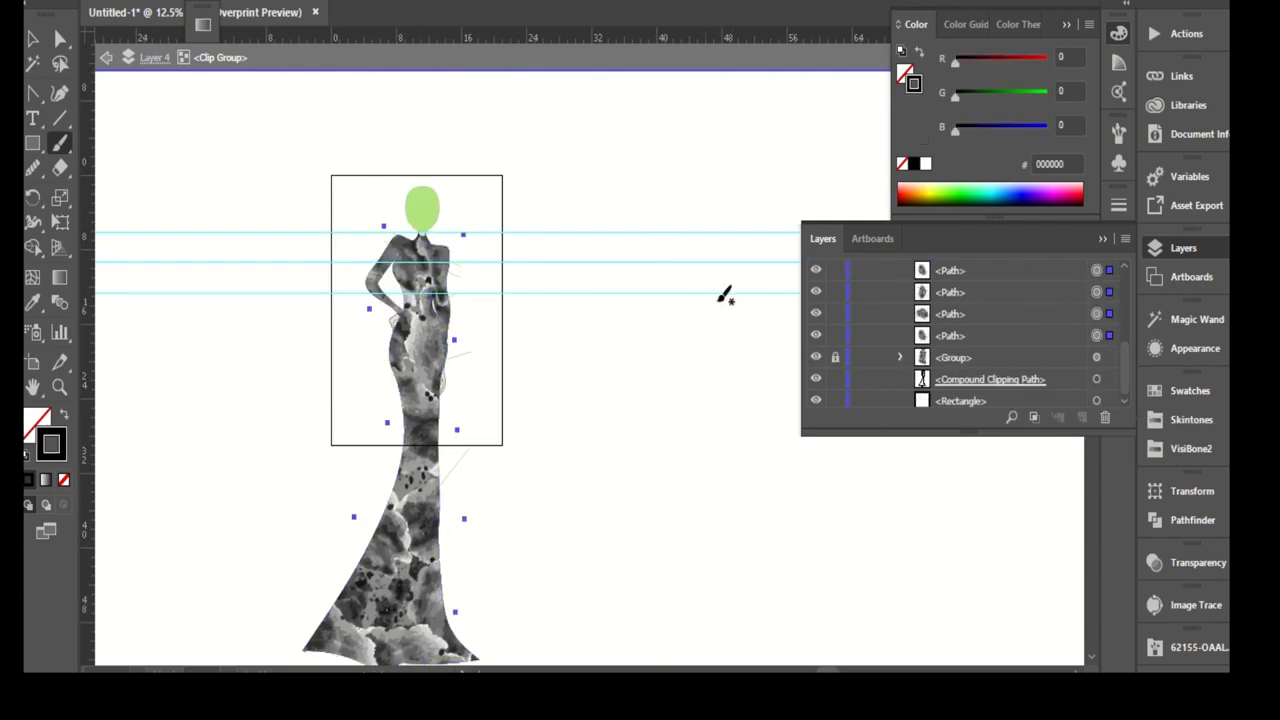
click(519, 13)
click(420, 13)
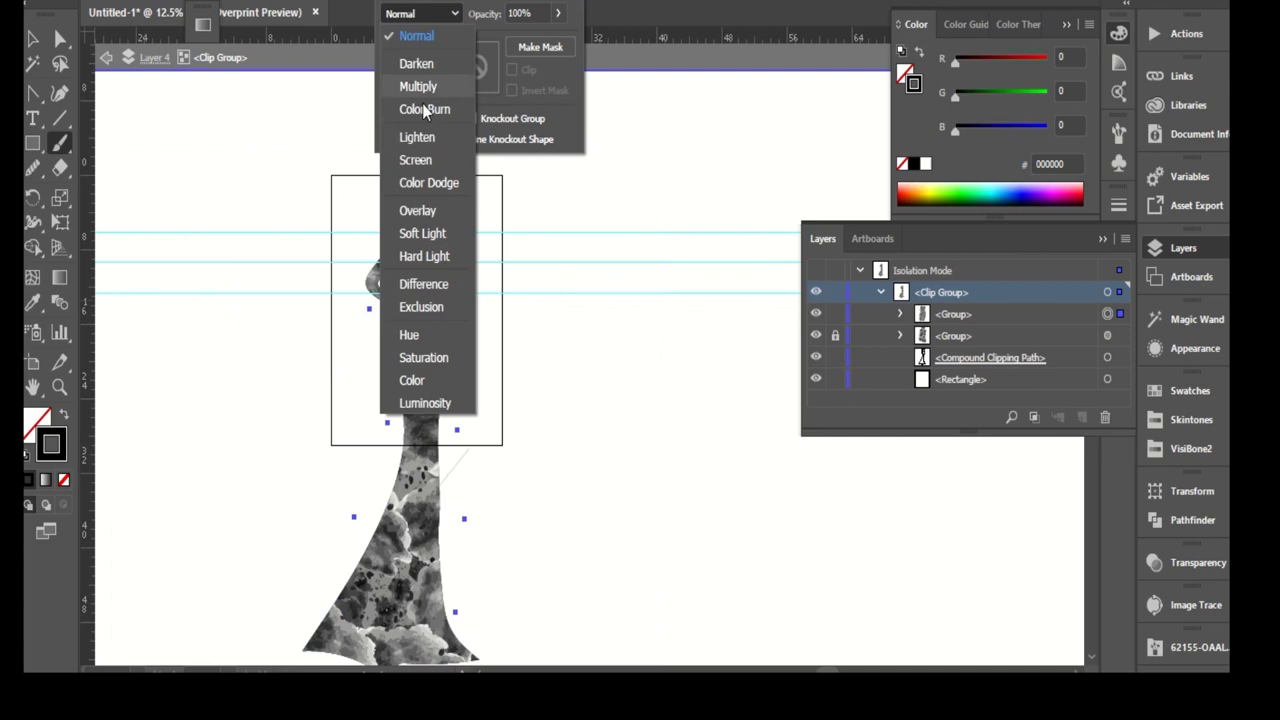
click(416, 87)
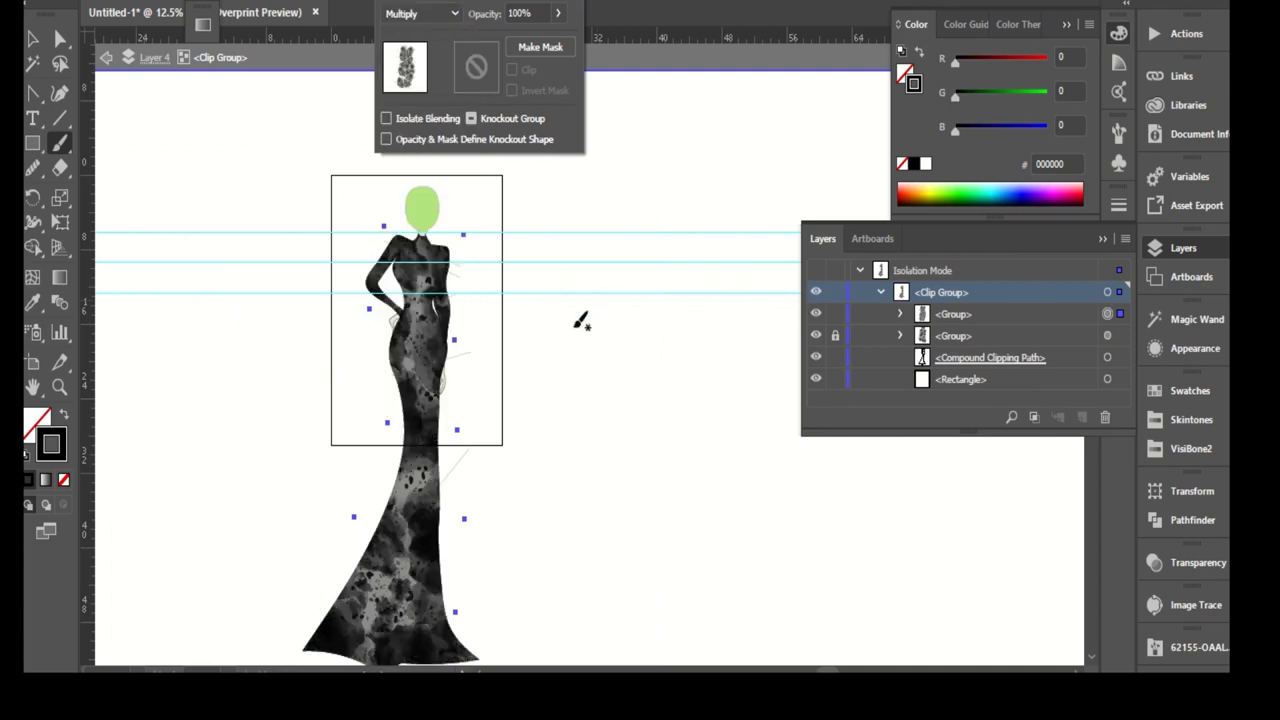
click(533, 237)
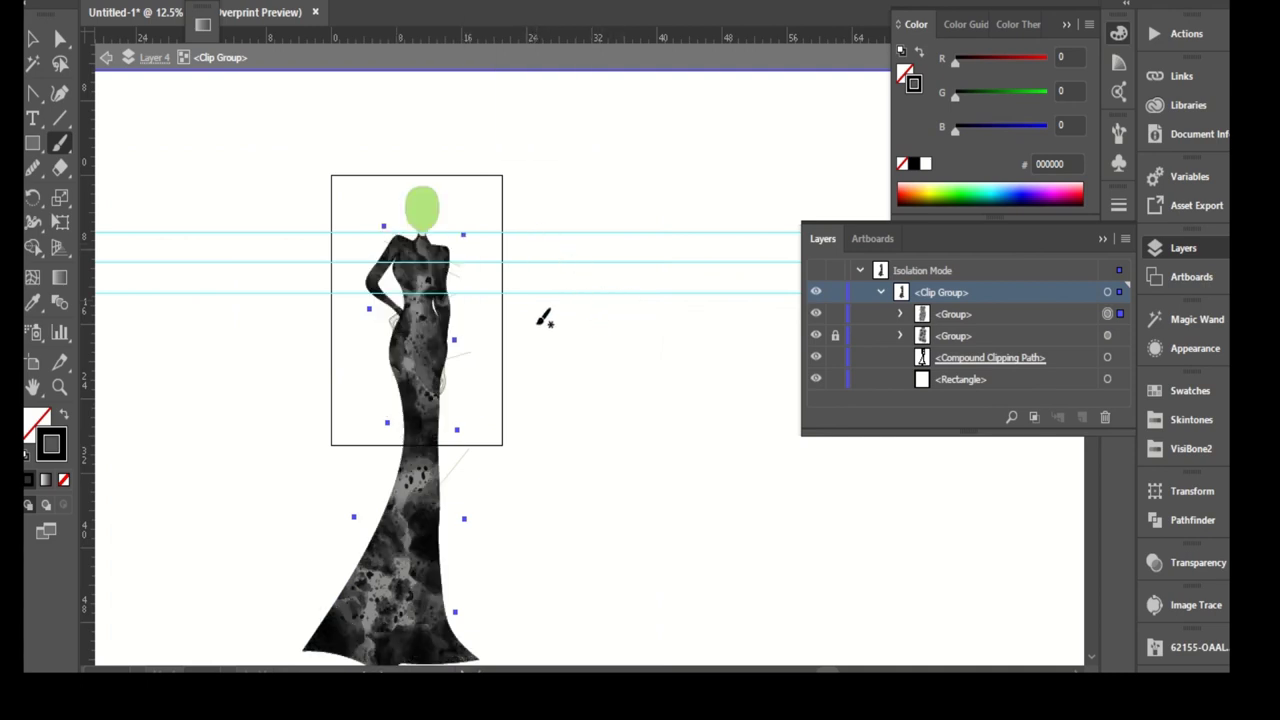
- Switch to the Selection tool, review the gown, and recheck the Multiply blend mode
key(v)
scroll(466, 294, up, 1)
scroll(466, 294, up, 1)
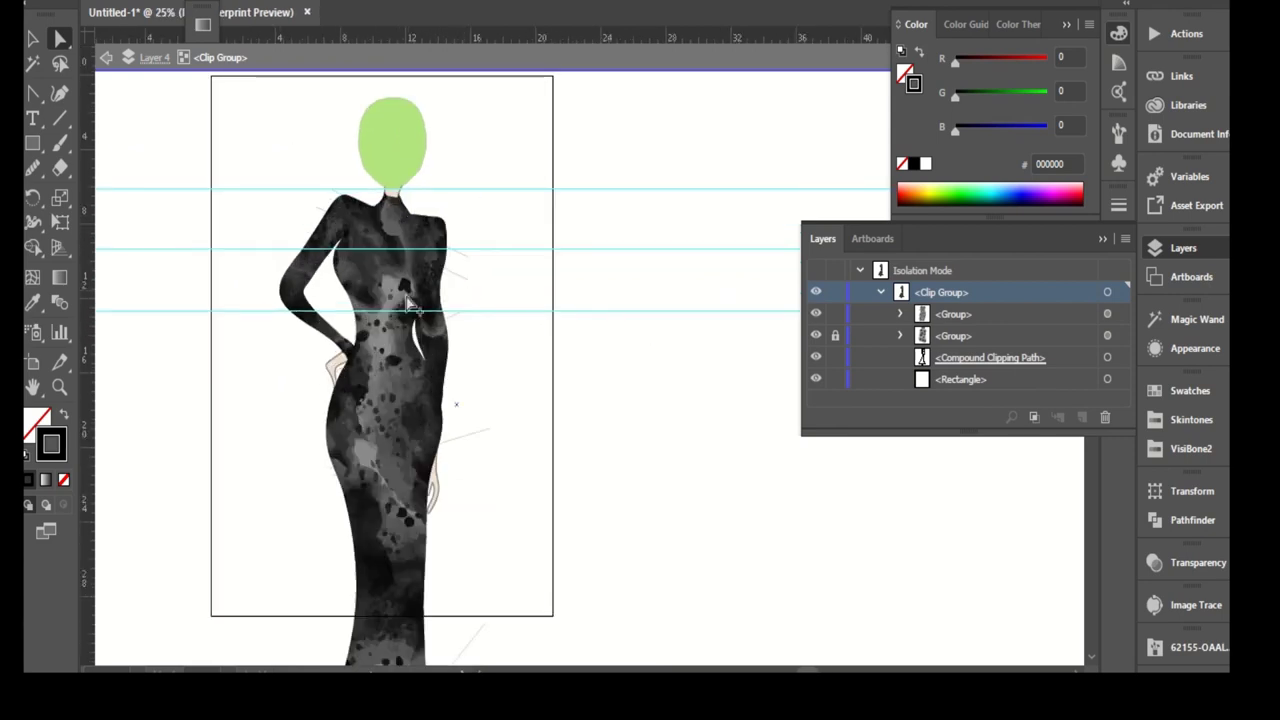
scroll(520, 330, up, 1)
scroll(503, 293, down, 1)
scroll(378, 383, up, 1)
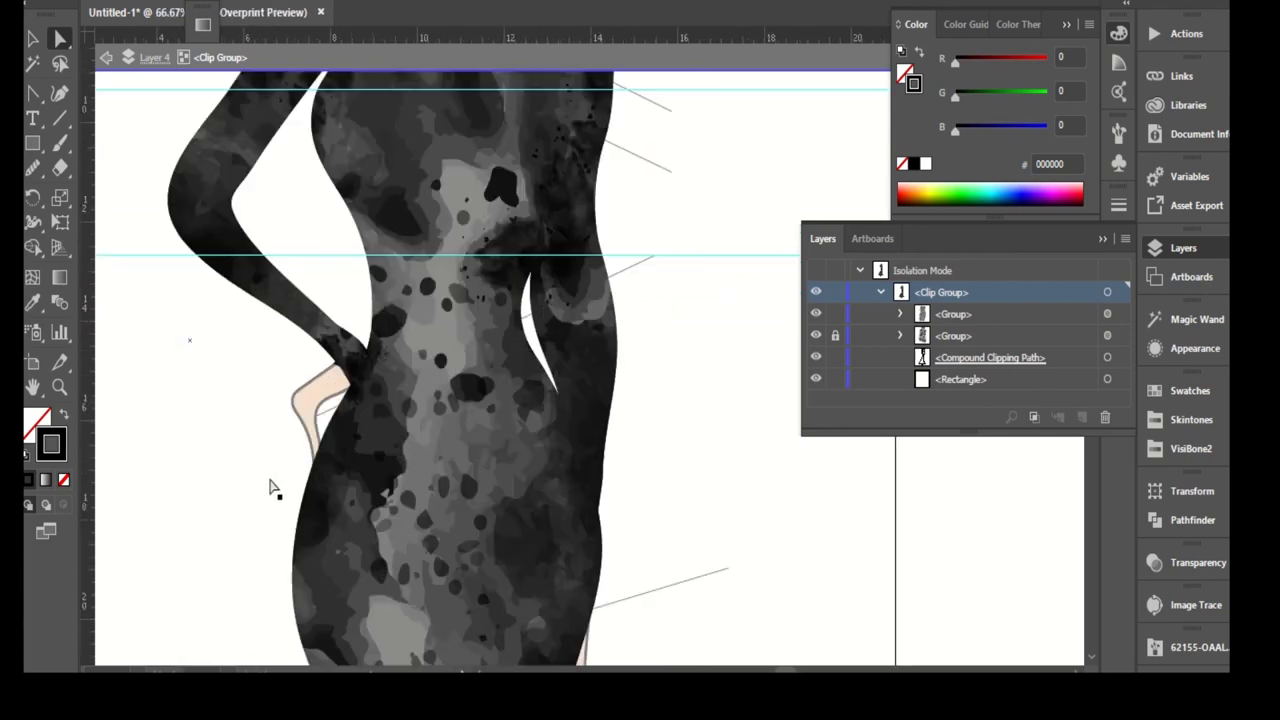
scroll(265, 485, down, 1)
scroll(397, 172, up, 2)
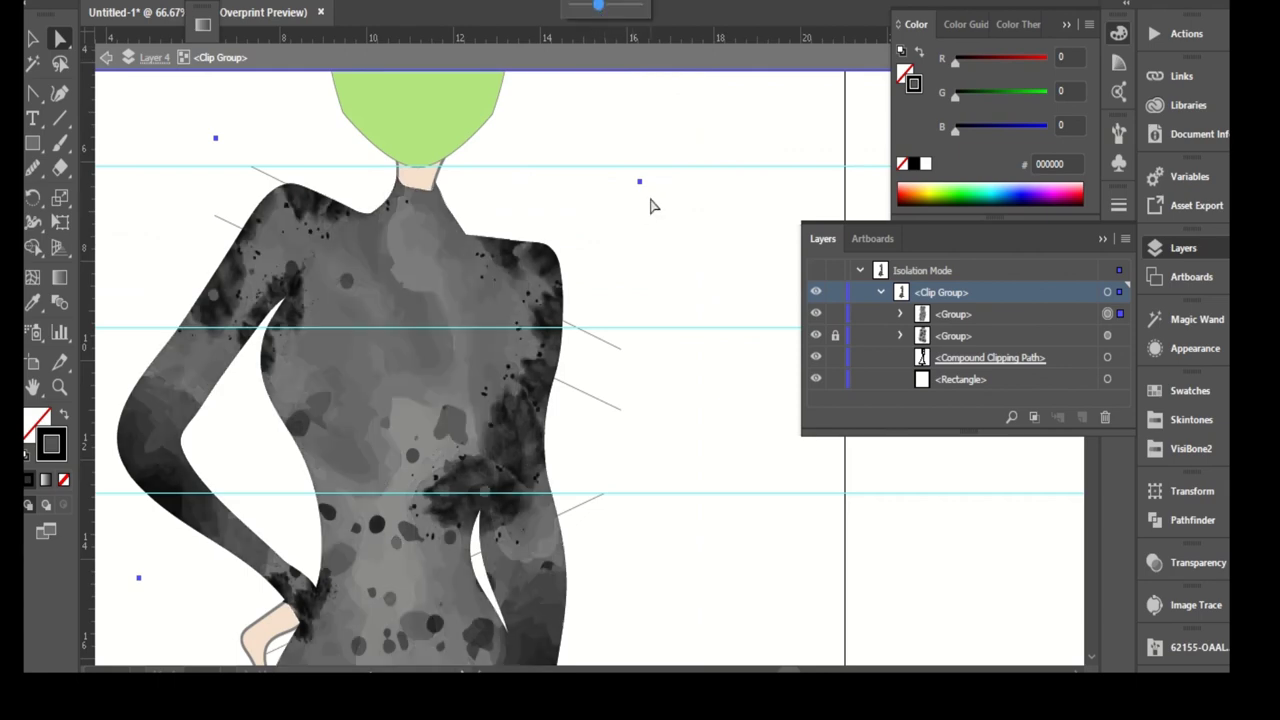
scroll(585, 203, down, 1)
scroll(588, 235, down, 1)
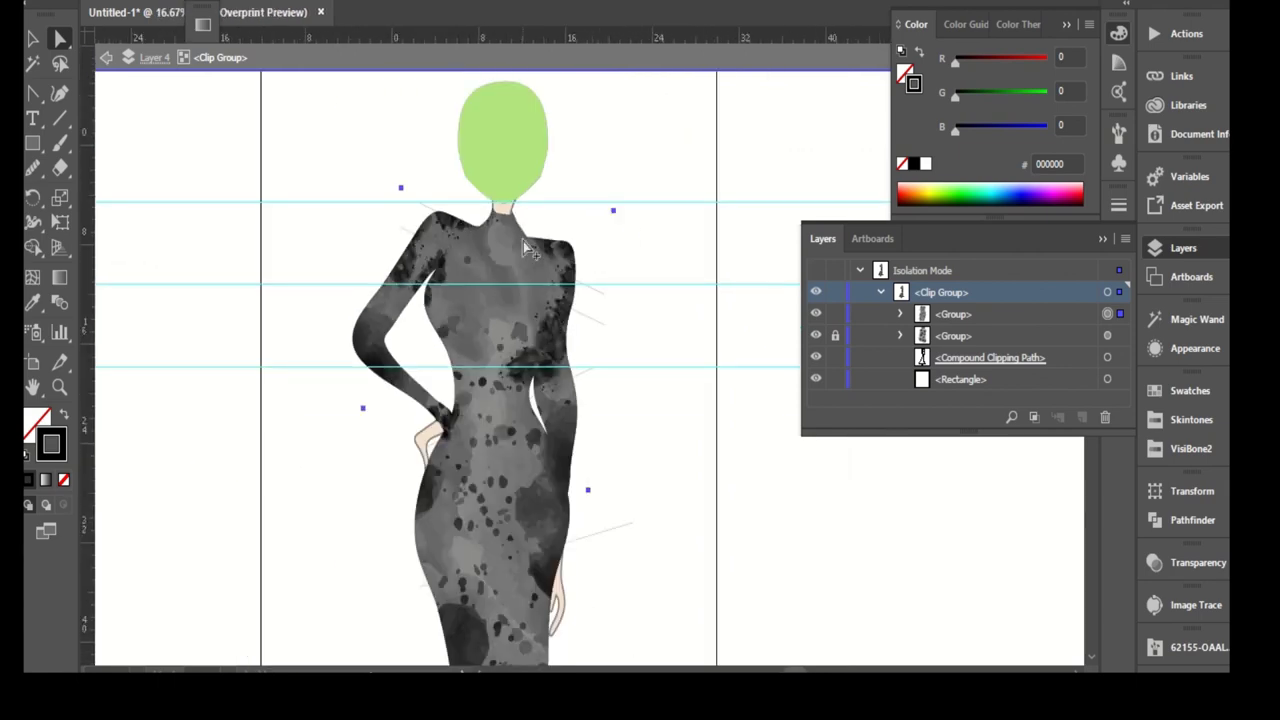
scroll(586, 486, down, 1)
click(563, 2)
click(449, 12)
key(Escape)
- Exit isolation mode, zoom out to fit the whole gown, and collapse Layer 4
double_click(655, 93)
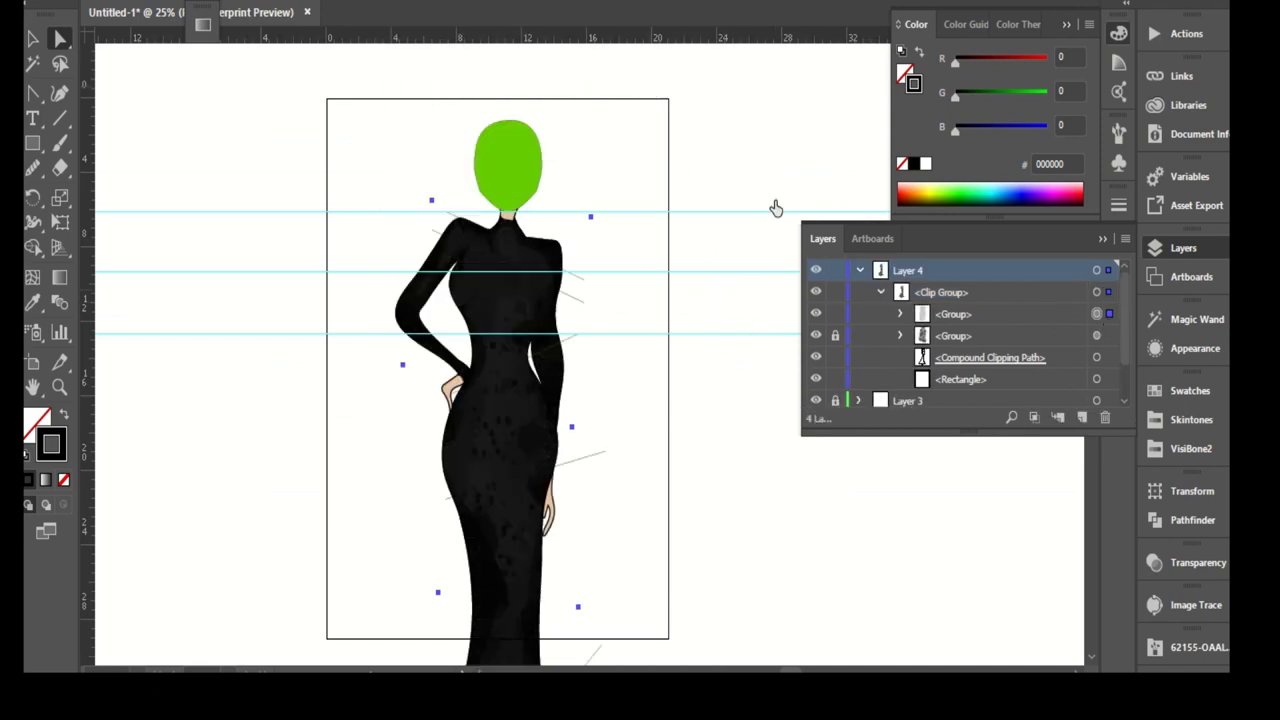
click(624, 4)
click(718, 131)
key(ctrl+minus)
scroll(590, 390, down, 2)
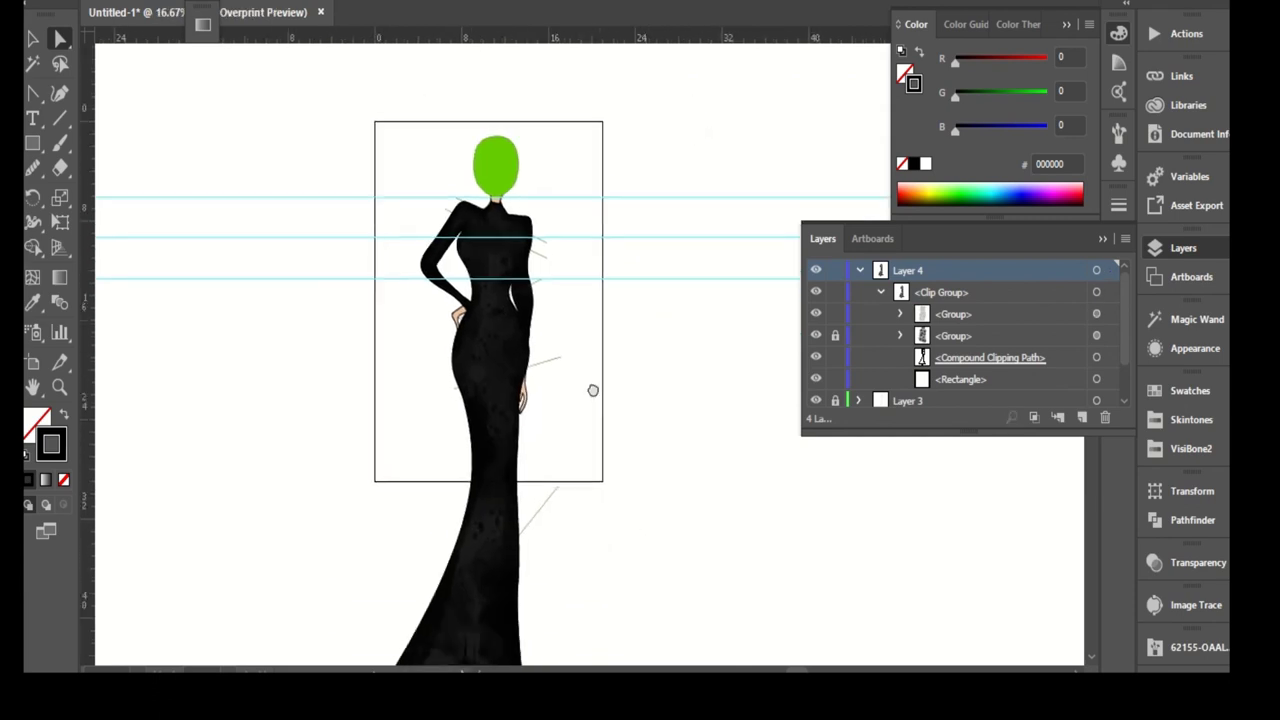
scroll(586, 331, down, 3)
key(ctrl+minus)
scroll(560, 220, up, 1)
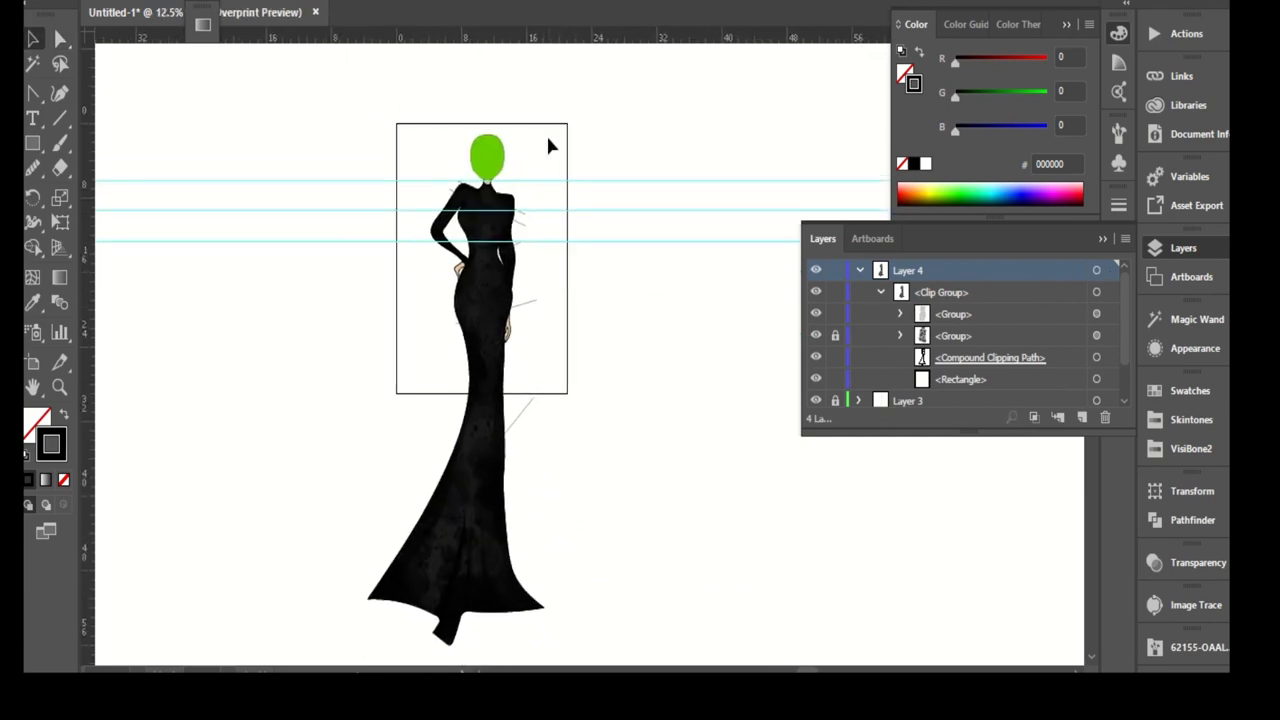
click(859, 270)
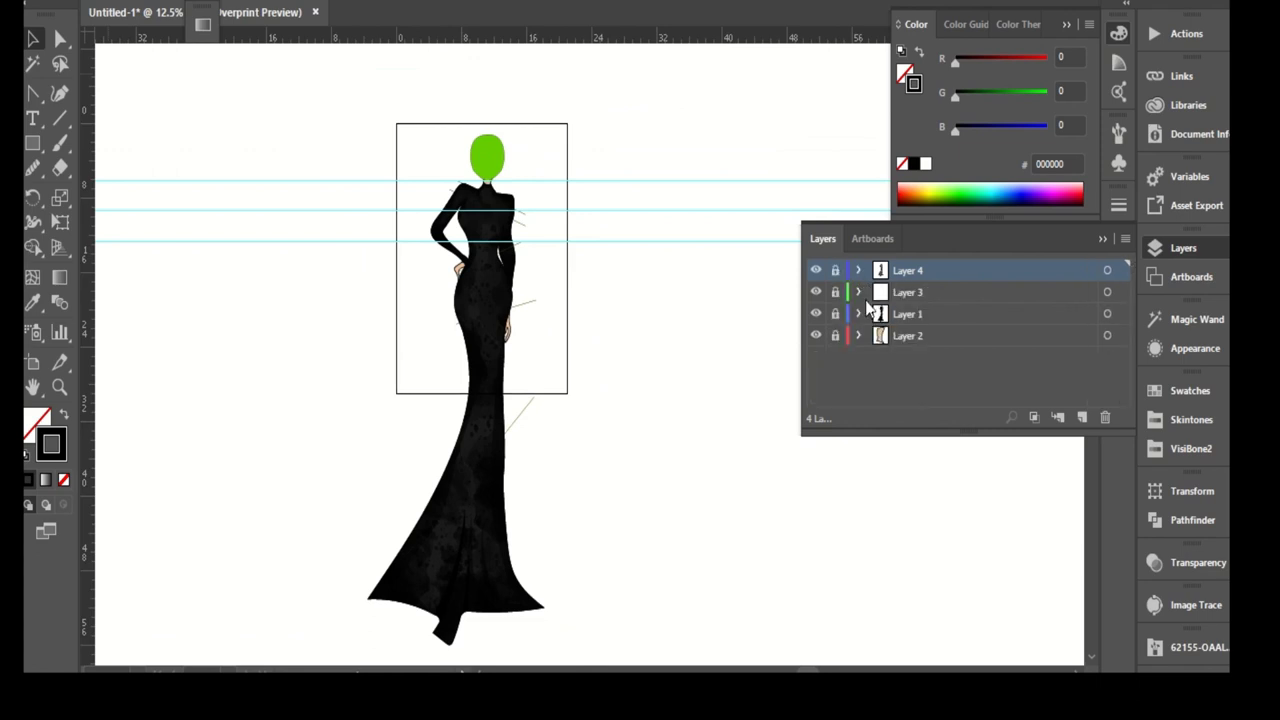
scroll(505, 108, up, 1)
key(alt+f)
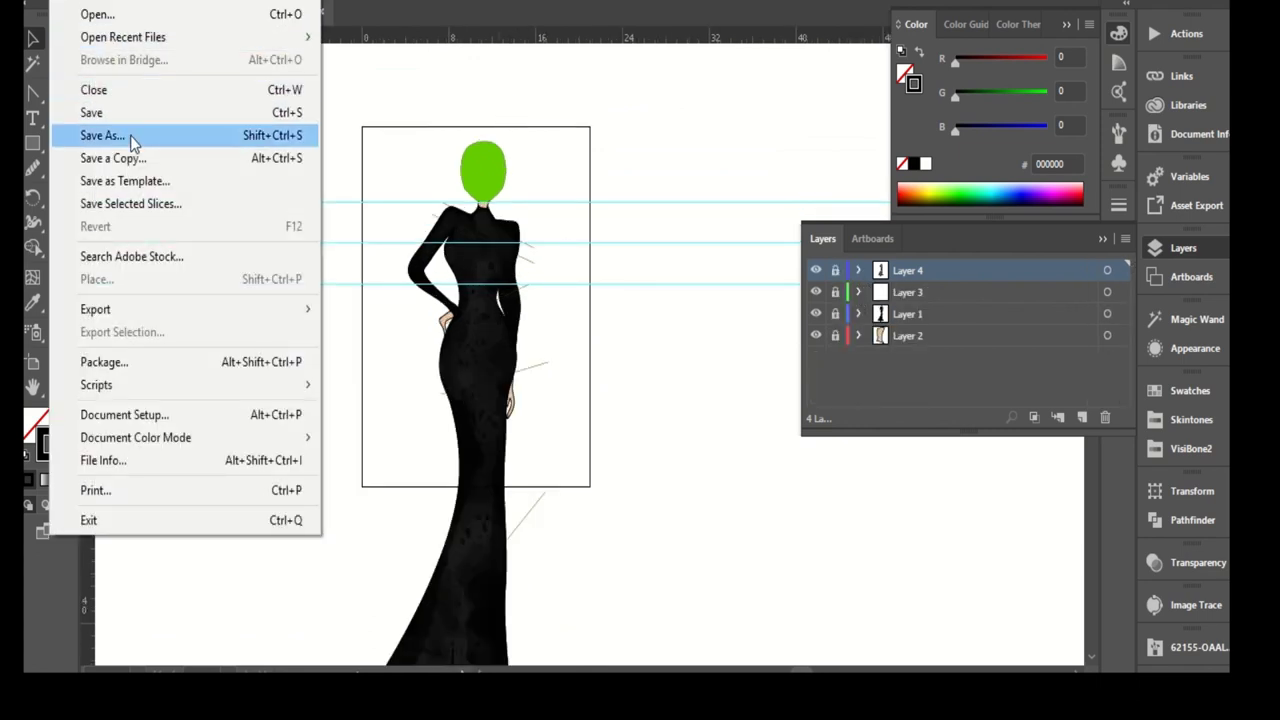
- Save the illustration as 'ModelMairmaid' in Adobe Illustrator (.ai) format, accepting the Illustrator CC options
click(129, 133)
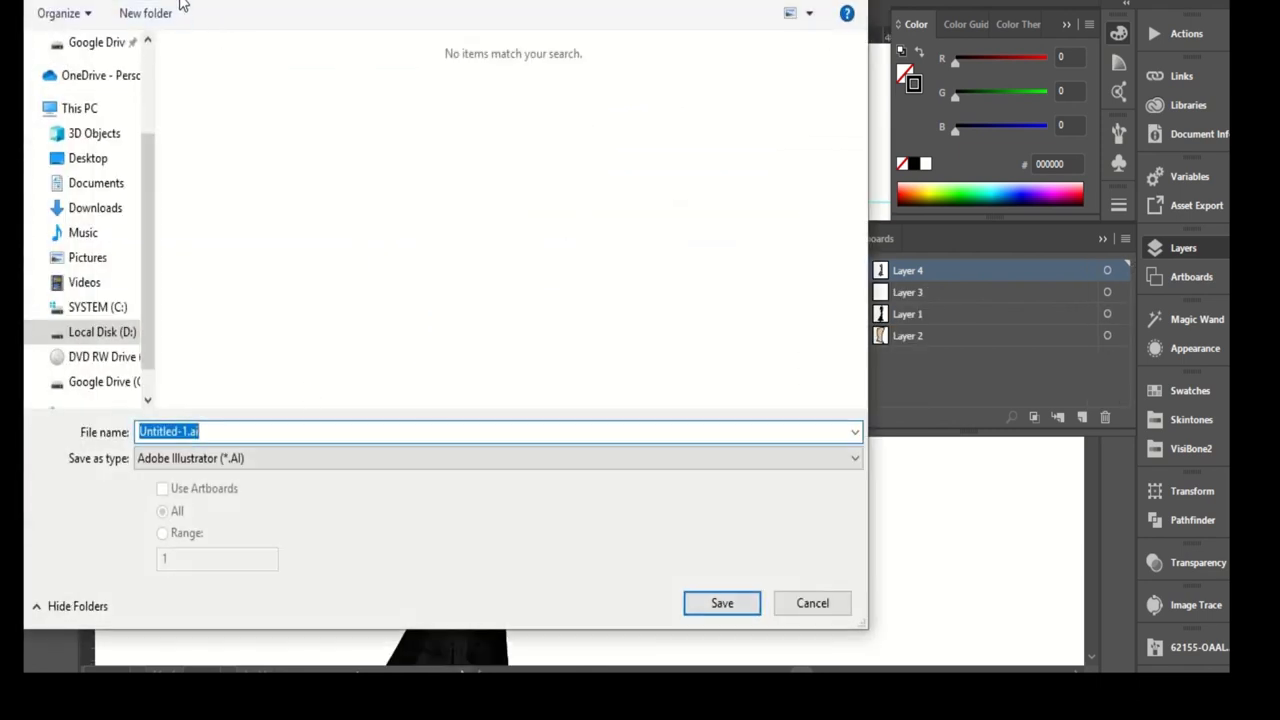
mouse_move(94, 133)
text(Model Dress)
text(Mairmaid)
click(727, 606)
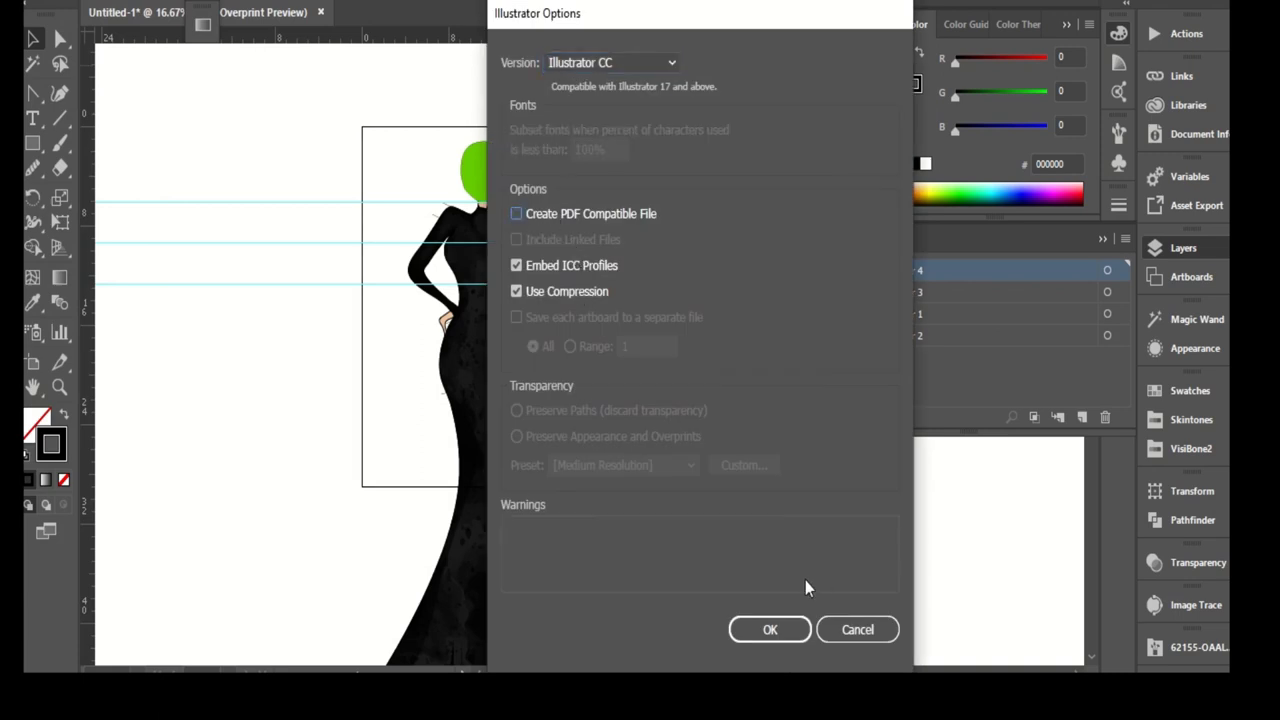
click(770, 629)
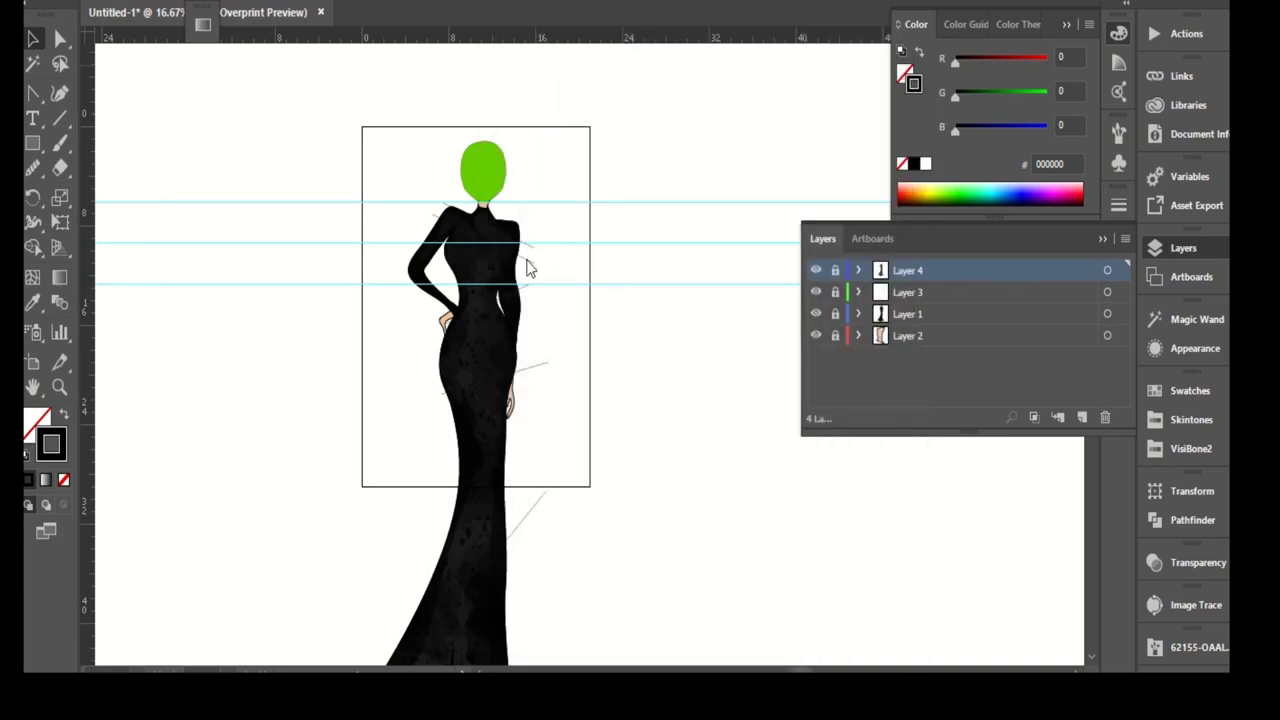